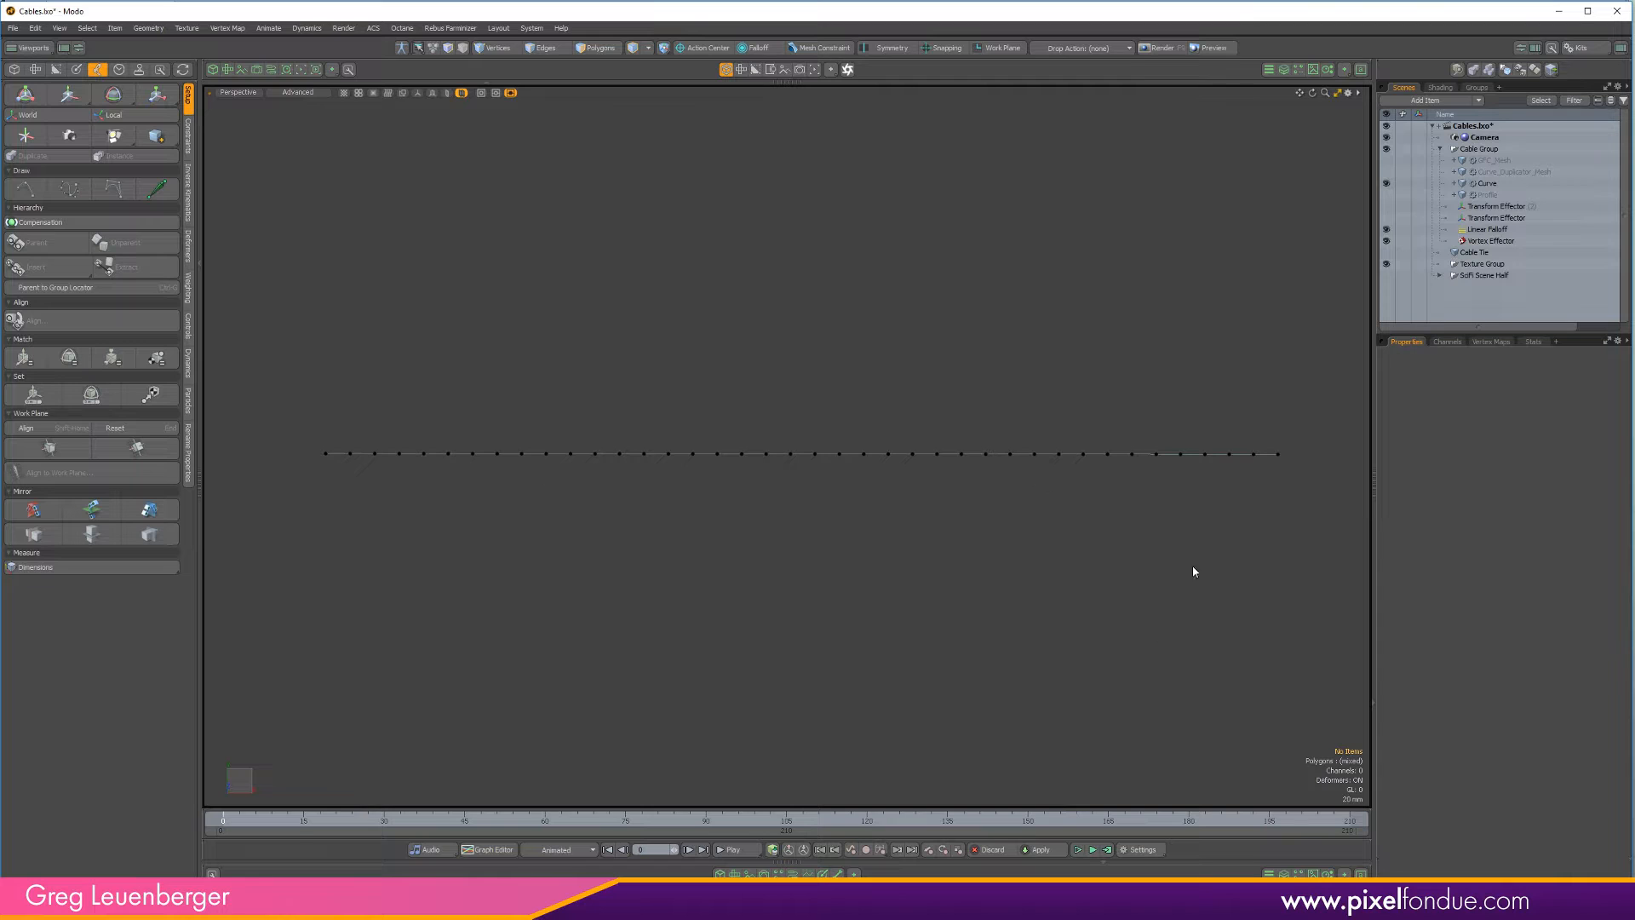
Inspect the cable's base curve, showing and hiding the Curve_Duplicator_Mesh item
alt+shift+drag(1159, 435, 1169, 410)
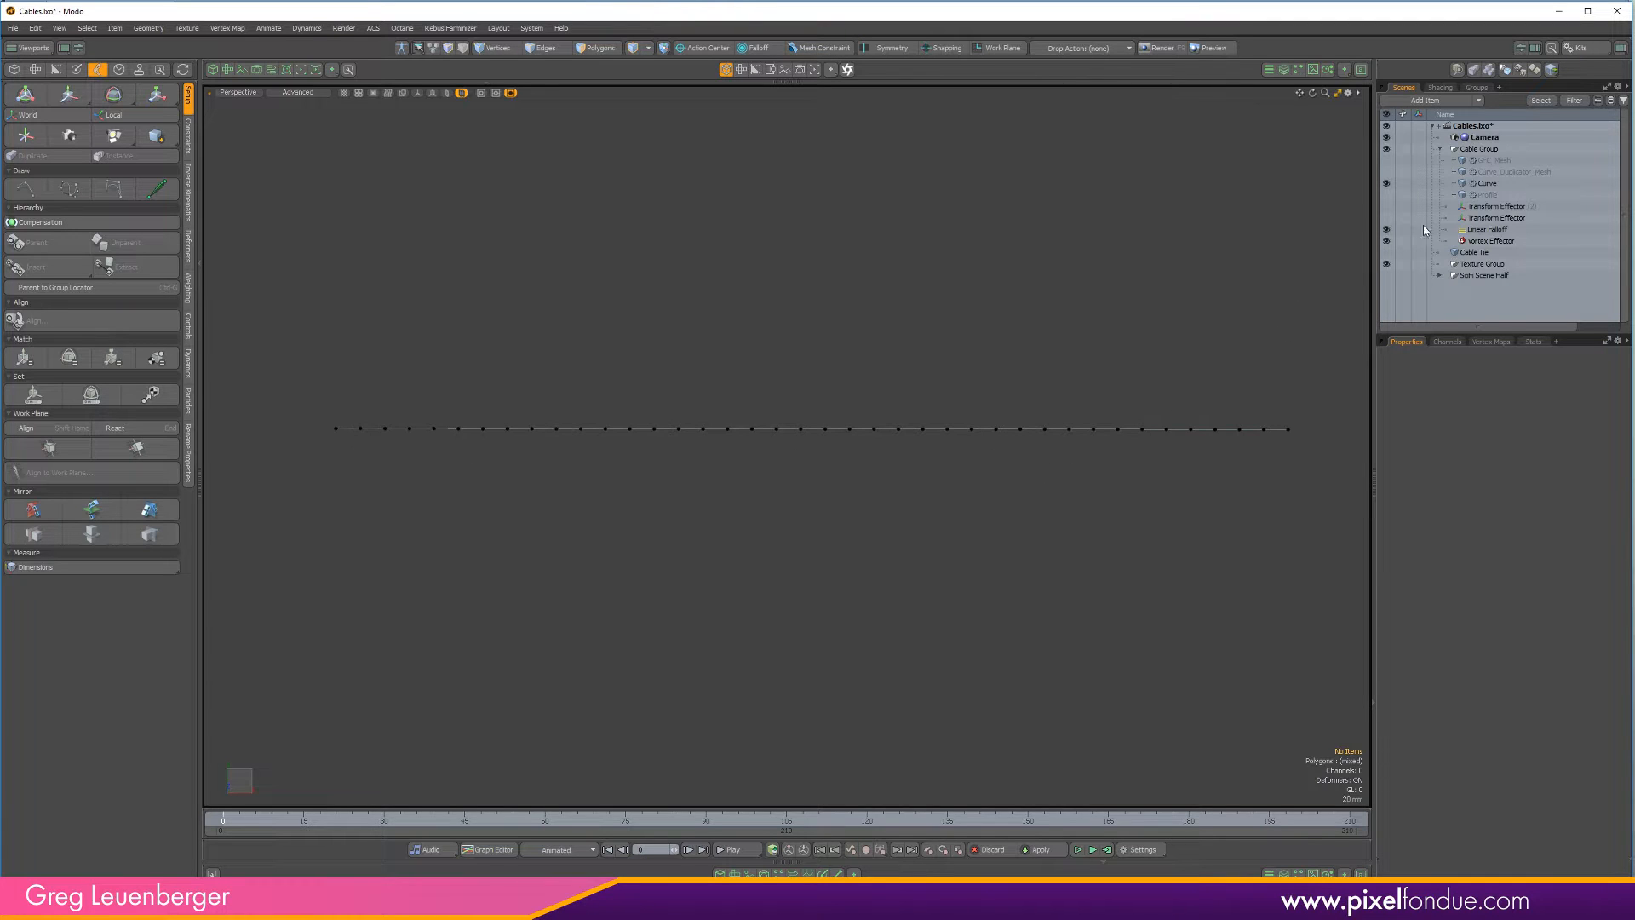
ctrl+alt+drag(1030, 433, 1103, 425)
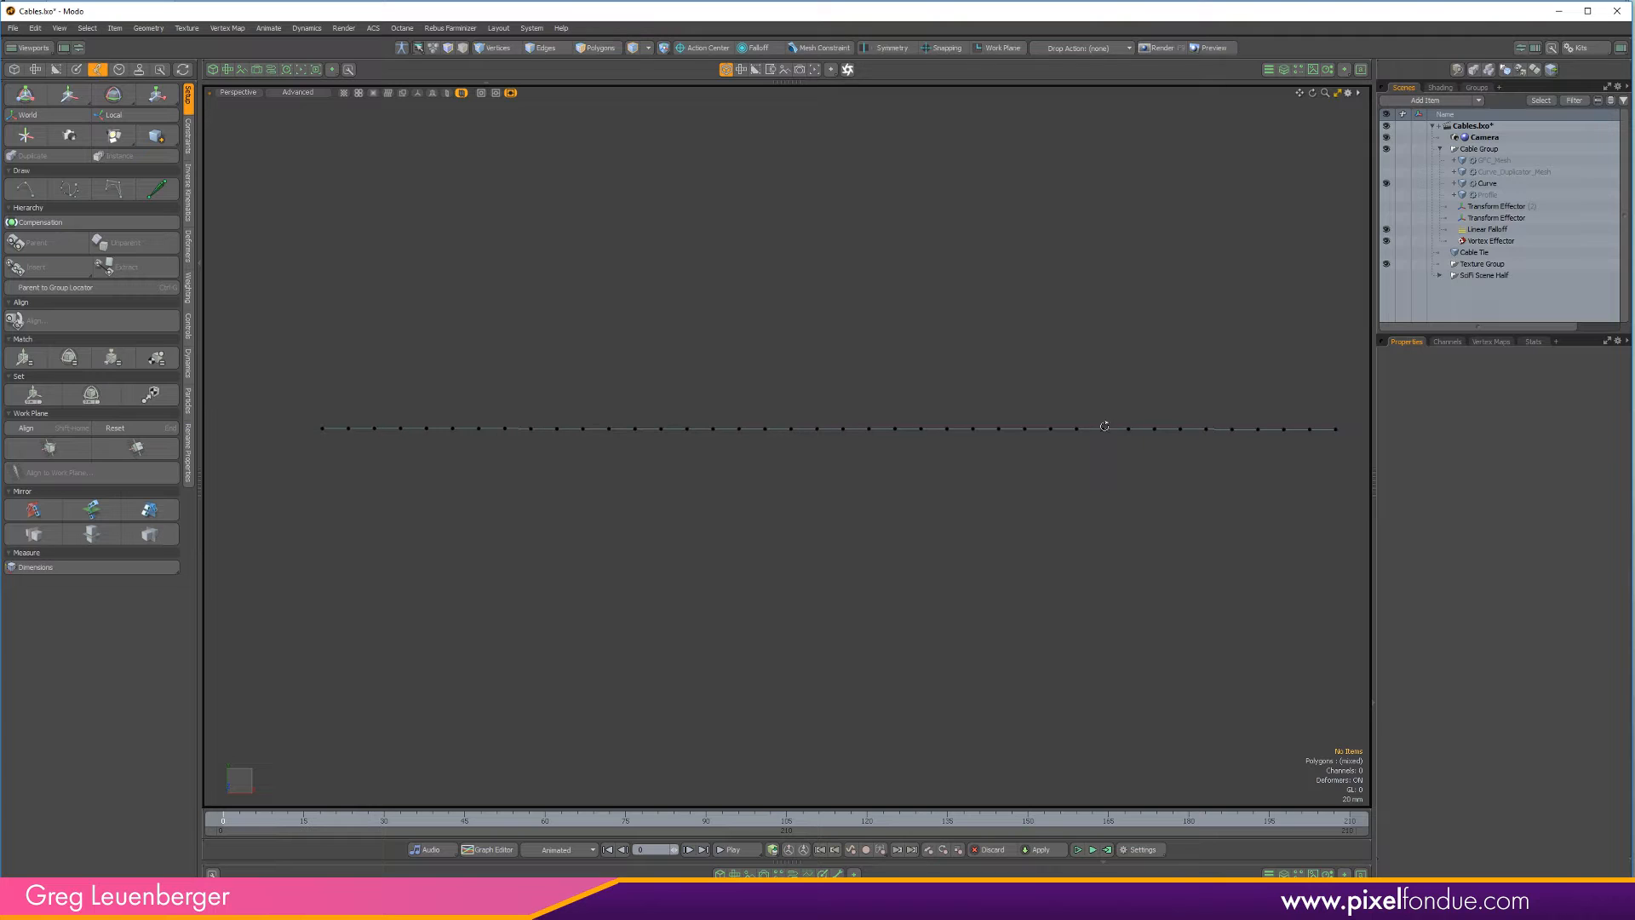
click(1386, 172)
alt+drag(1026, 511, 962, 476)
click(1386, 171)
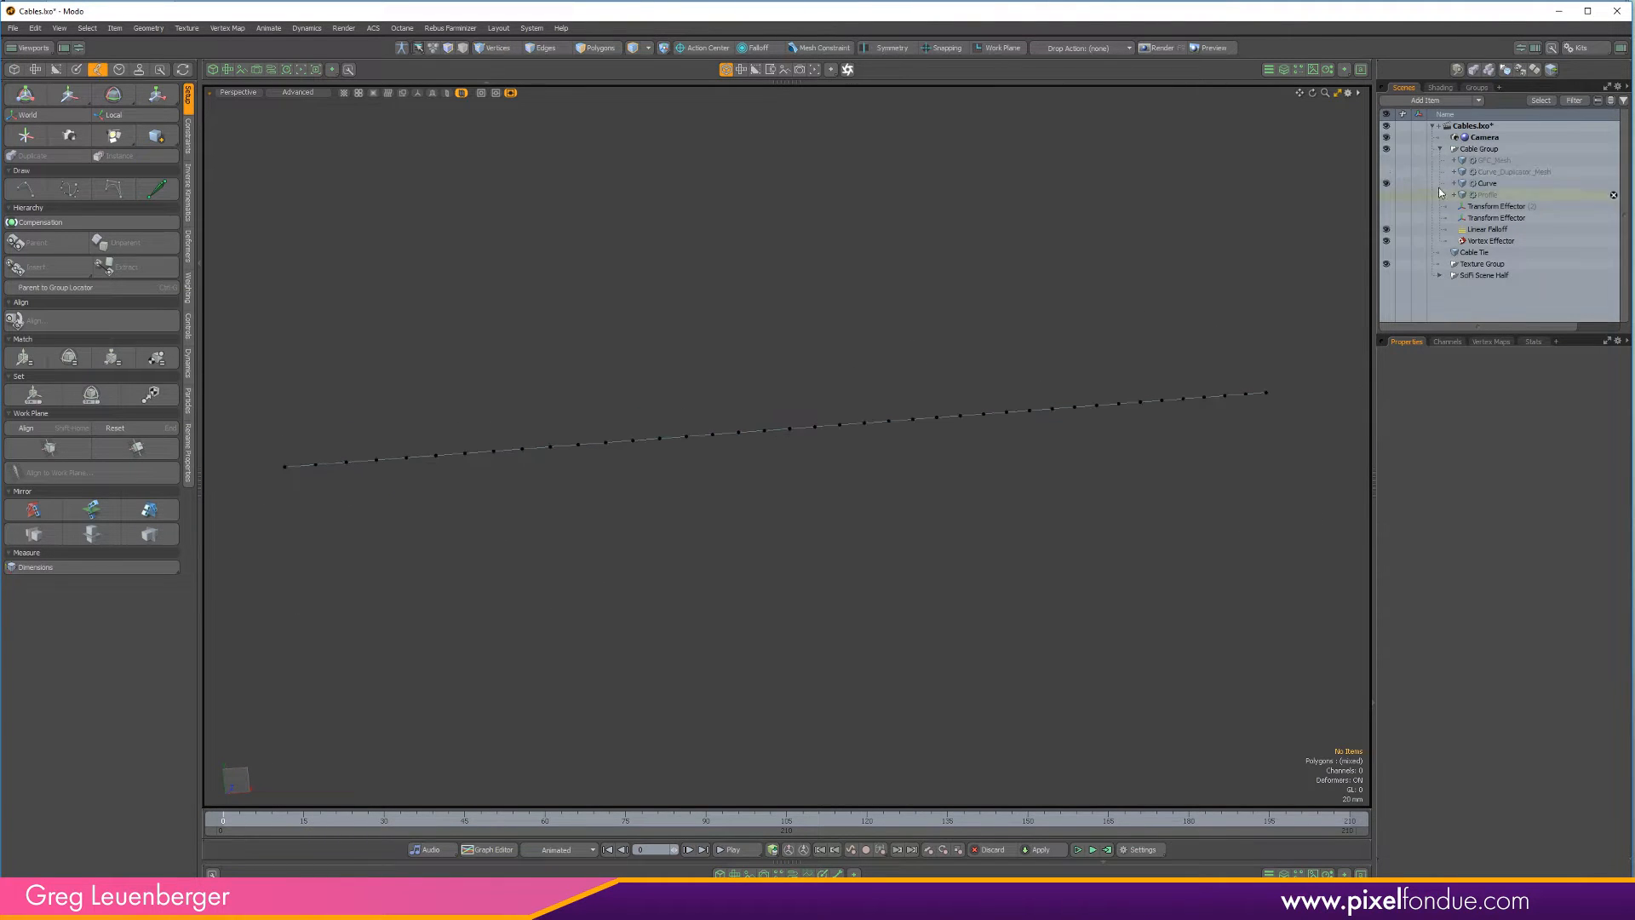
Show the GFC_Mesh cable bundle and view it from the Front
click(1386, 160)
mouse_move(855, 498)
alt+mouse_down()
mouse_move(873, 498)
mouse_move(789, 467)
mouse_move(686, 511)
mouse_move(1131, 533)
mouse_move(1055, 482)
mouse_move(708, 468)
mouse_move(993, 470)
mouse_move(835, 470)
mouse_move(868, 473)
alt+mouse_up()
key(ctrl+3)
click(1082, 611)
ctrl+alt+drag(869, 473, 1076, 488)
key(ctrl+1)
click(1051, 596)
mouse_move(973, 544)
alt+shift+mouse_down()
mouse_move(996, 574)
mouse_move(995, 549)
alt+shift+mouse_up()
alt+shift+drag(994, 549, 992, 487)
Display the locators in the viewport and select the Slack Effector group
key(ctrl+3)
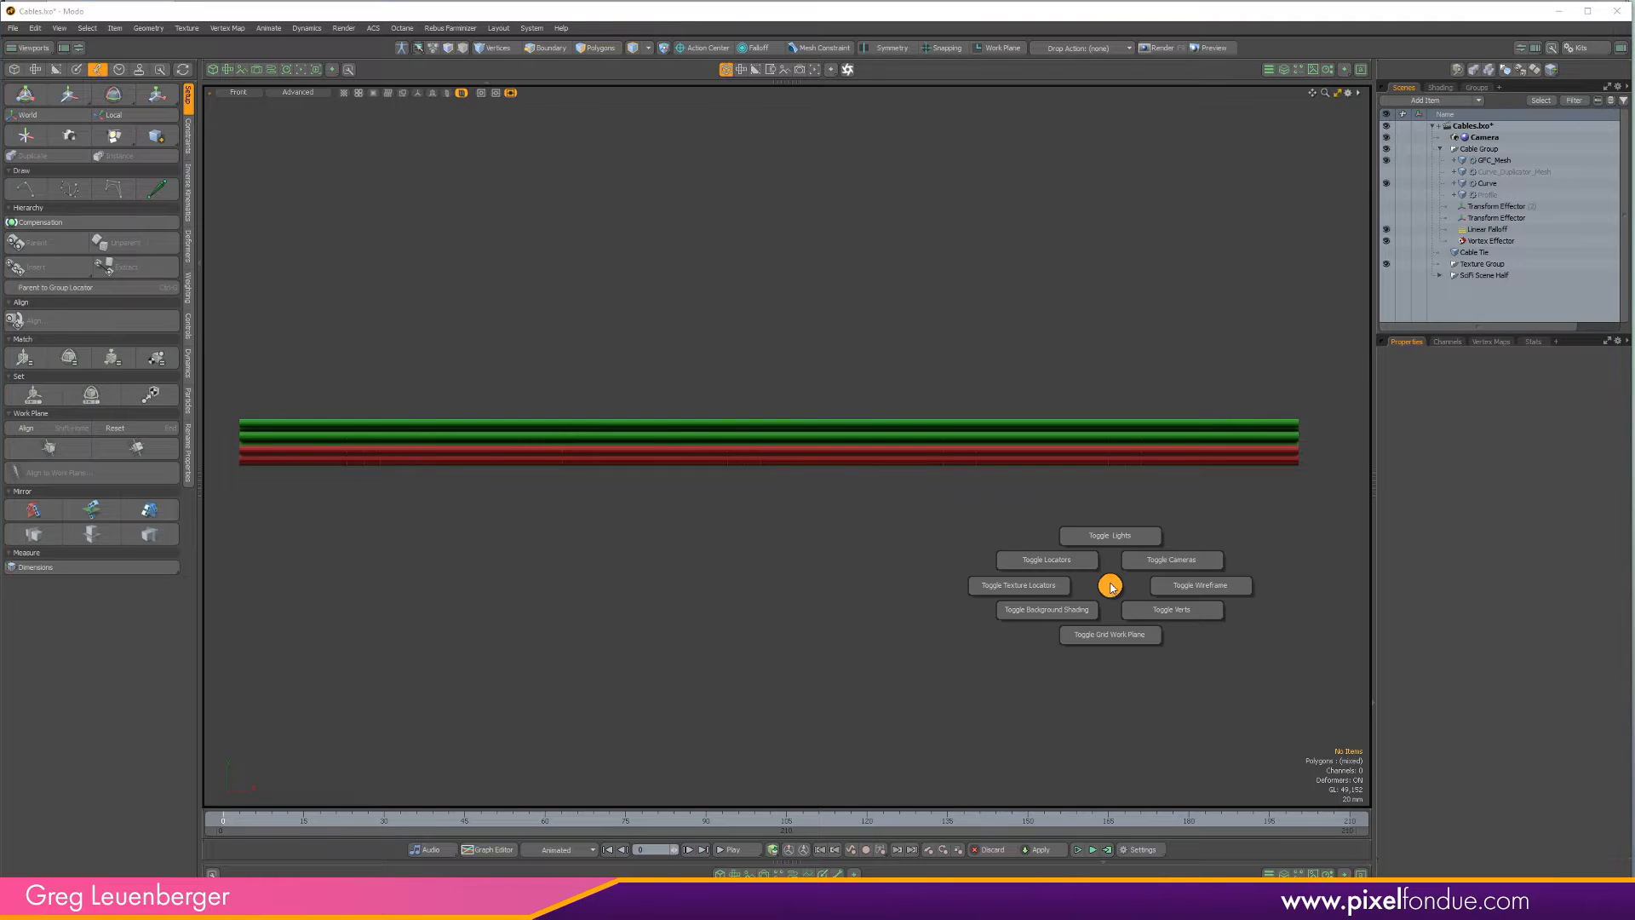
click(1054, 553)
click(1477, 88)
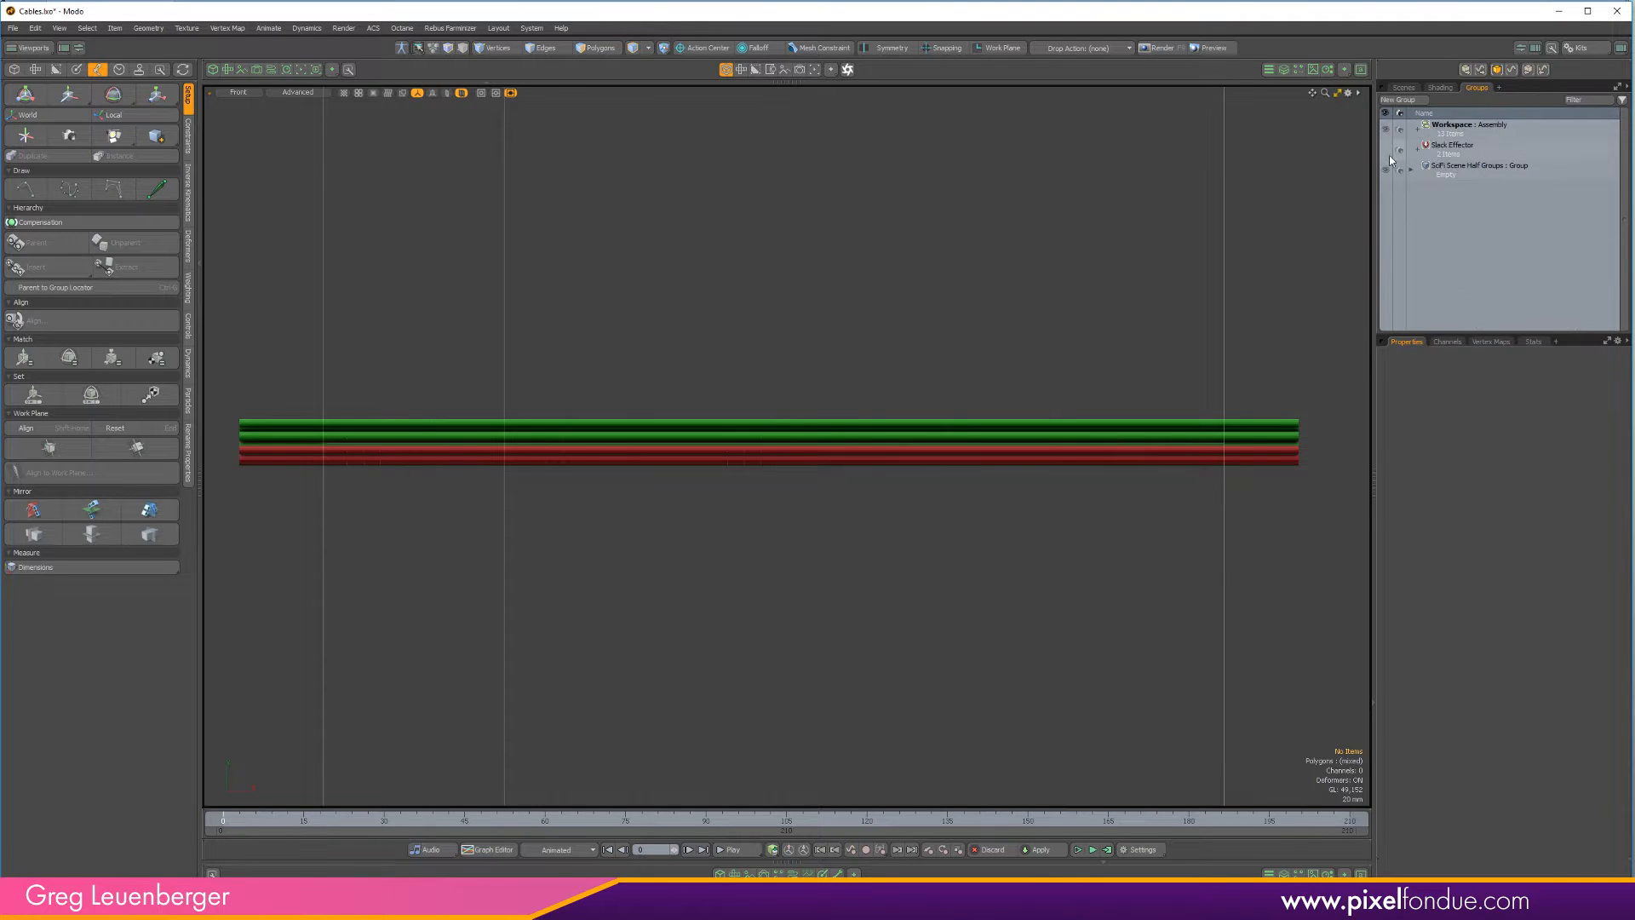
click(1452, 145)
scroll(1227, 426, down, 3)
Move Transform Effector (2) at the cable's far end inward along X so the bundle sags
click(1224, 424)
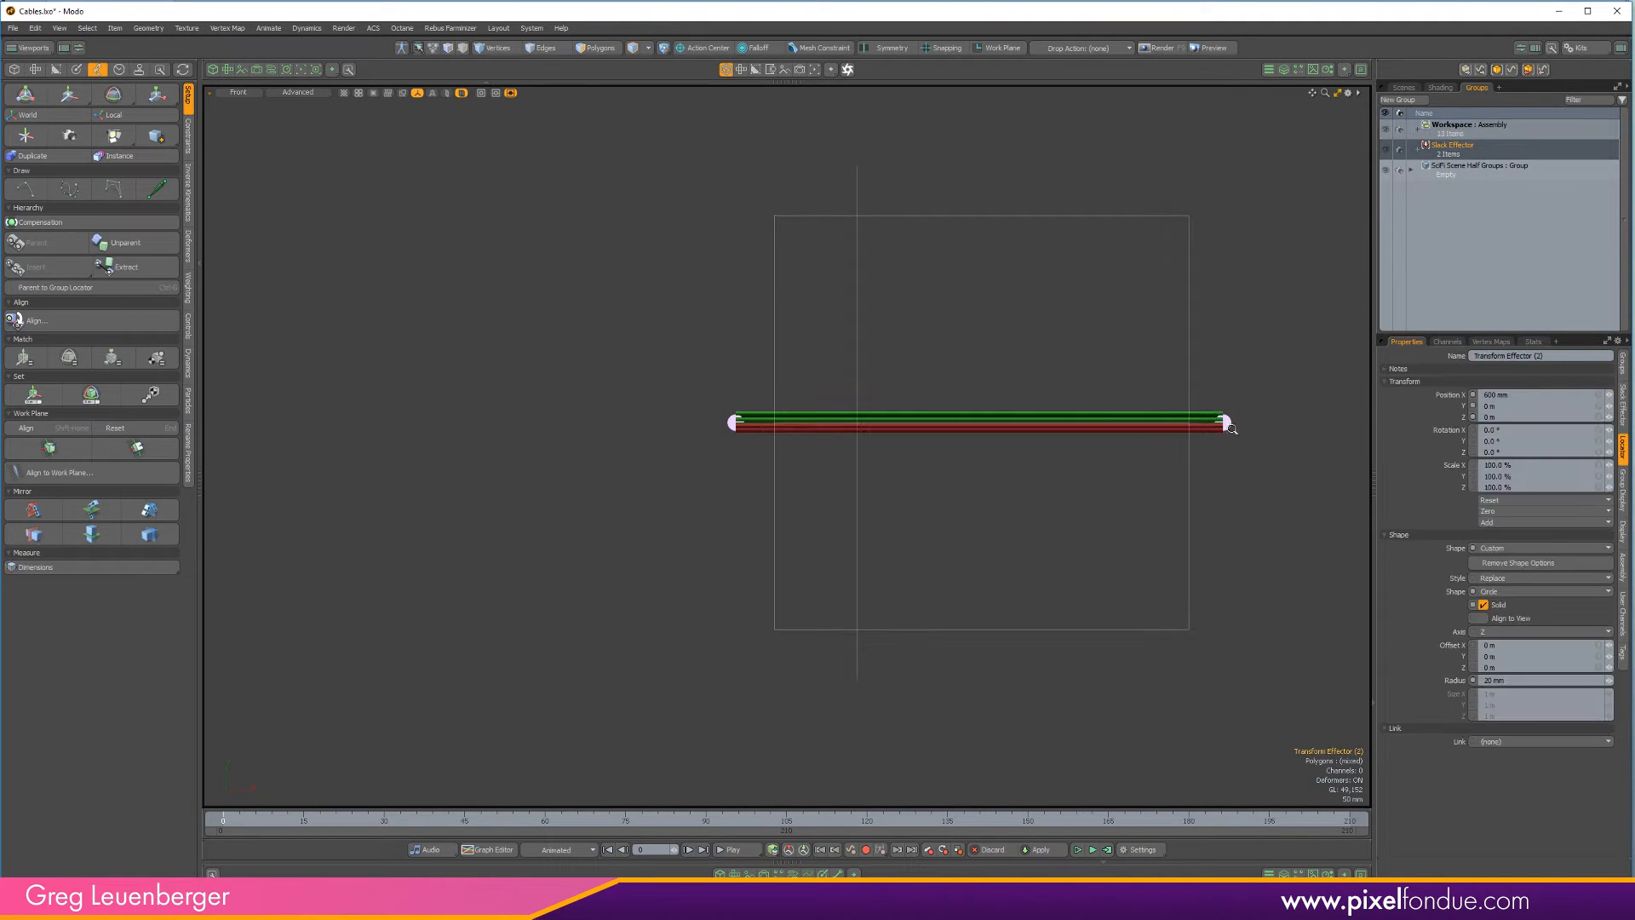
scroll(1227, 426, up, 3)
key(w)
drag(1268, 417, 1049, 417)
alt+shift+drag(362, 415, 676, 389)
click(683, 400)
key(w)
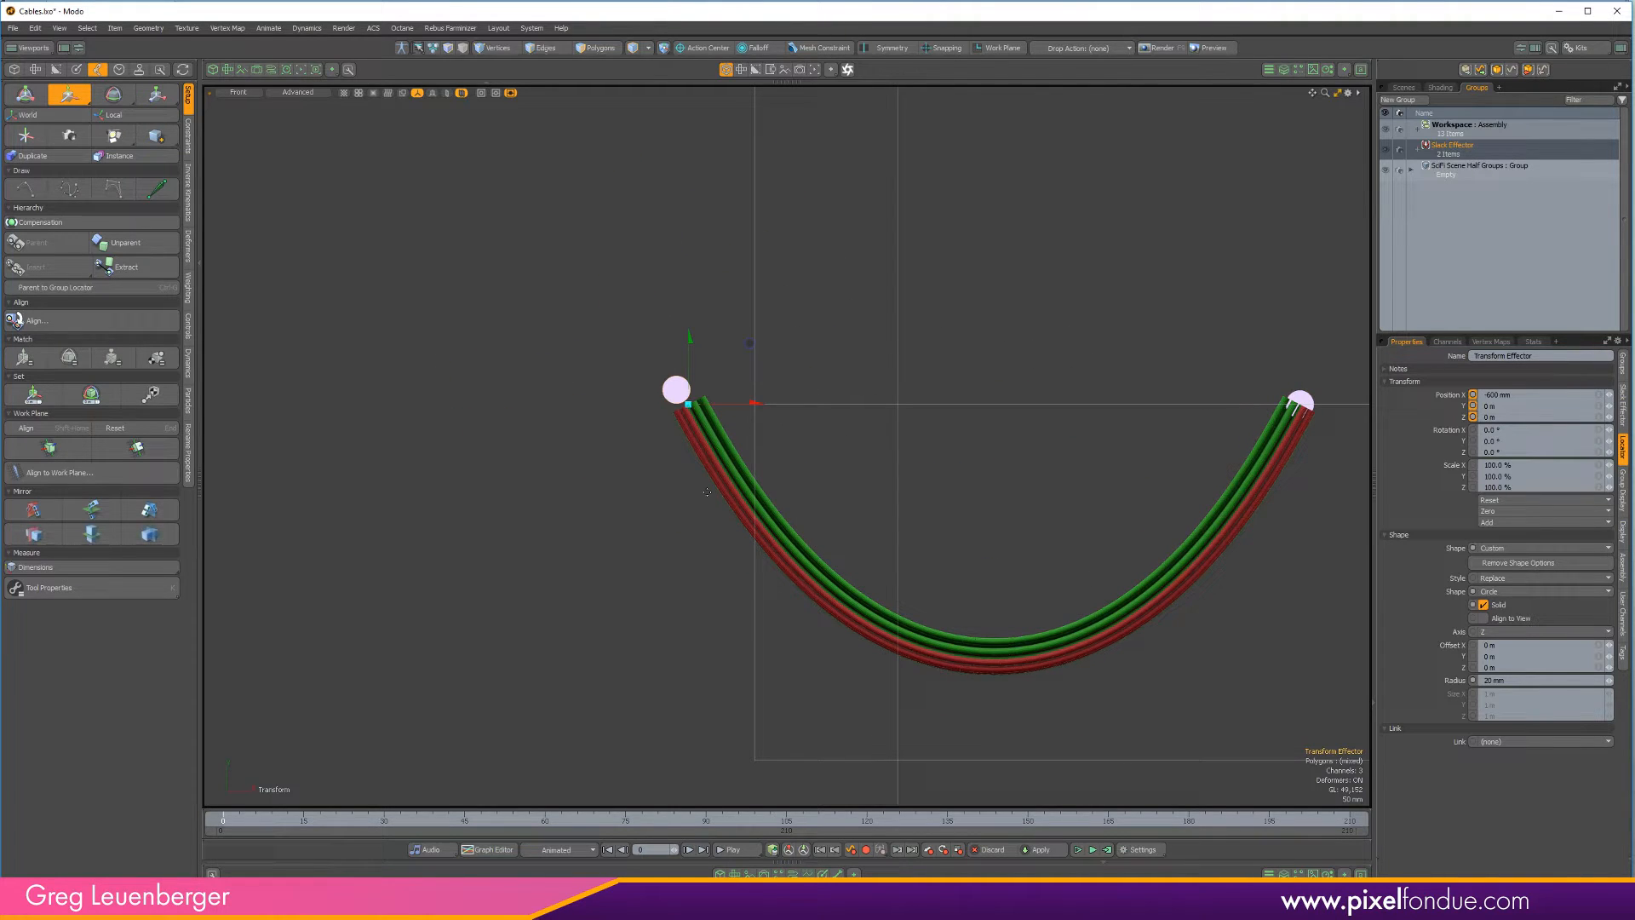
key(space)
click(973, 620)
alt+drag(973, 619, 871, 436)
Set the Vertex Effector's Twist Per Unit to 720° and hide the locators
click(1493, 197)
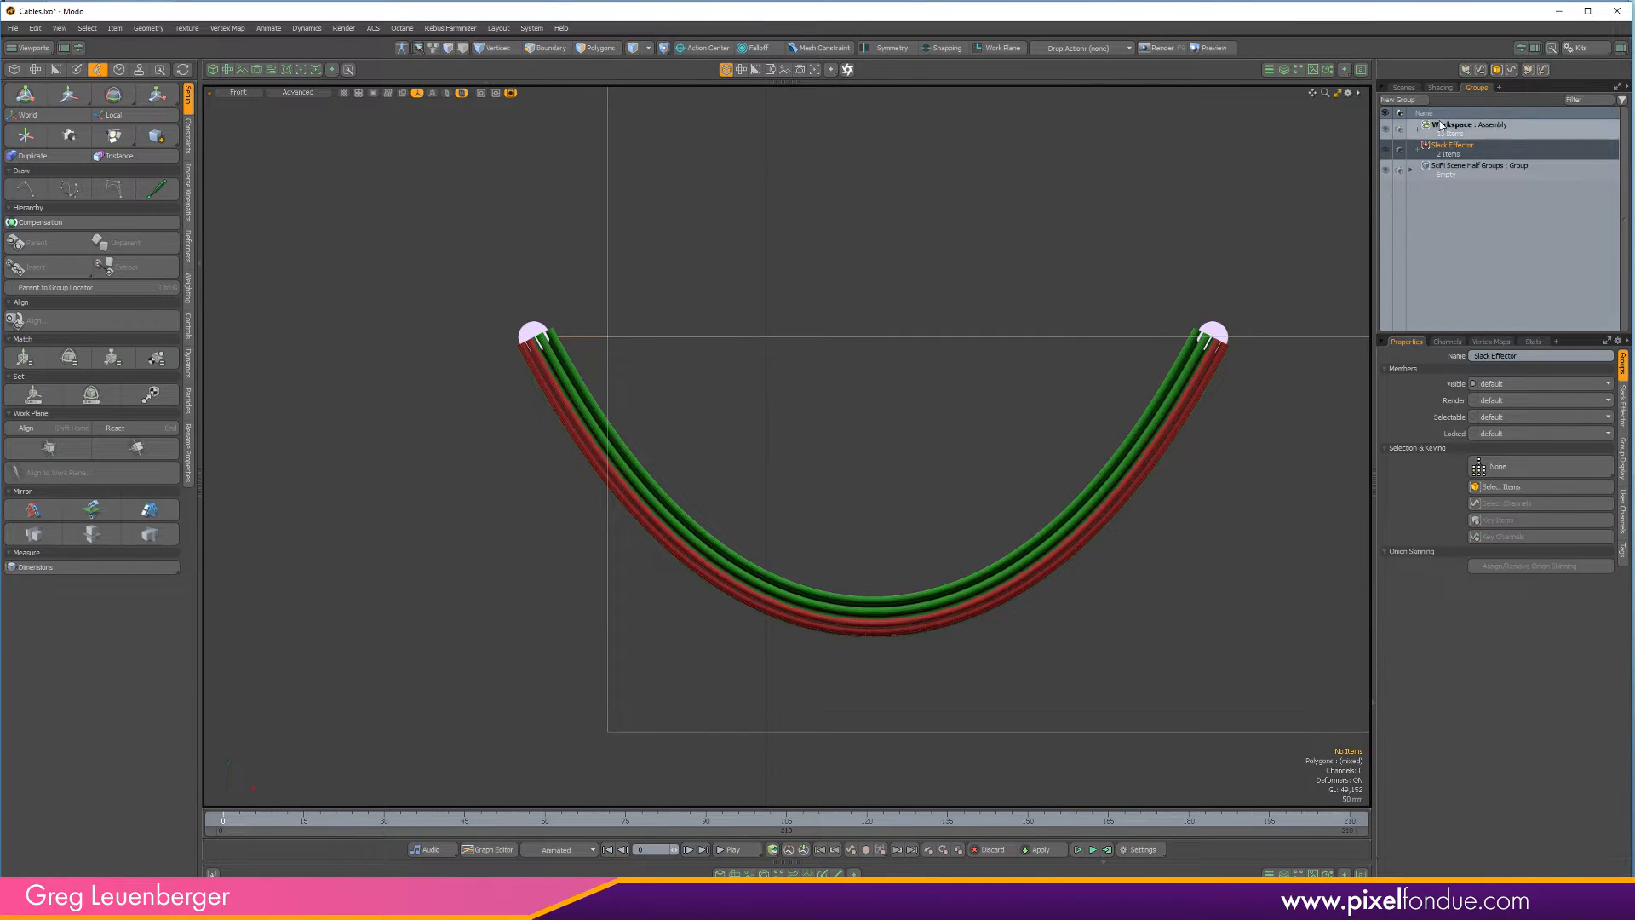
click(1404, 86)
click(1496, 242)
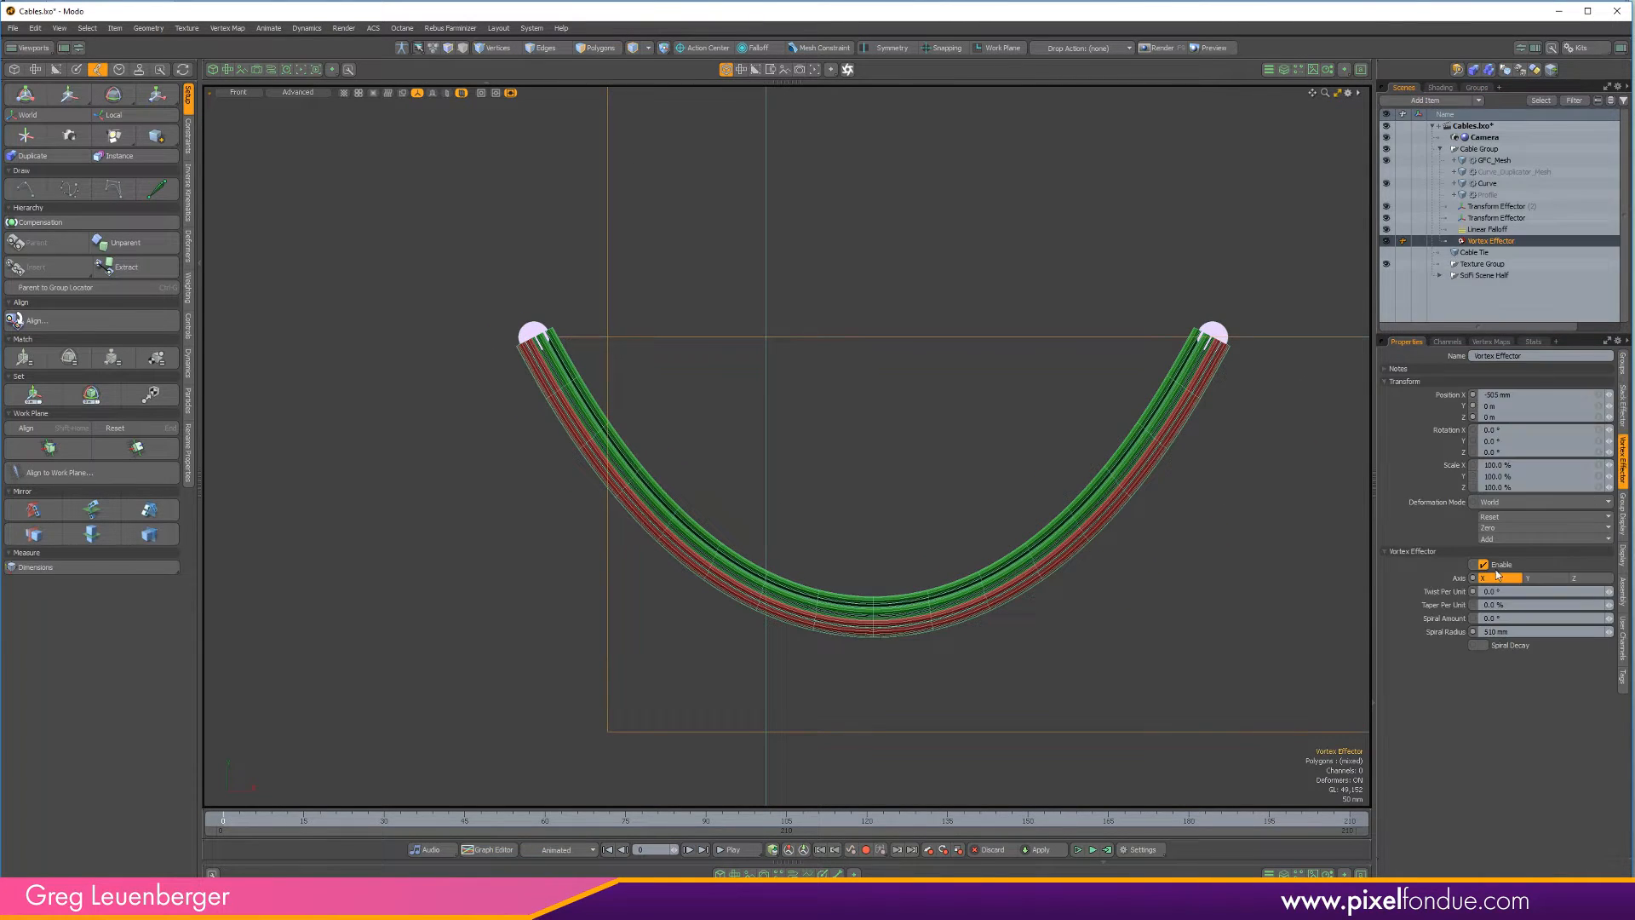
click(1517, 590)
text(720)
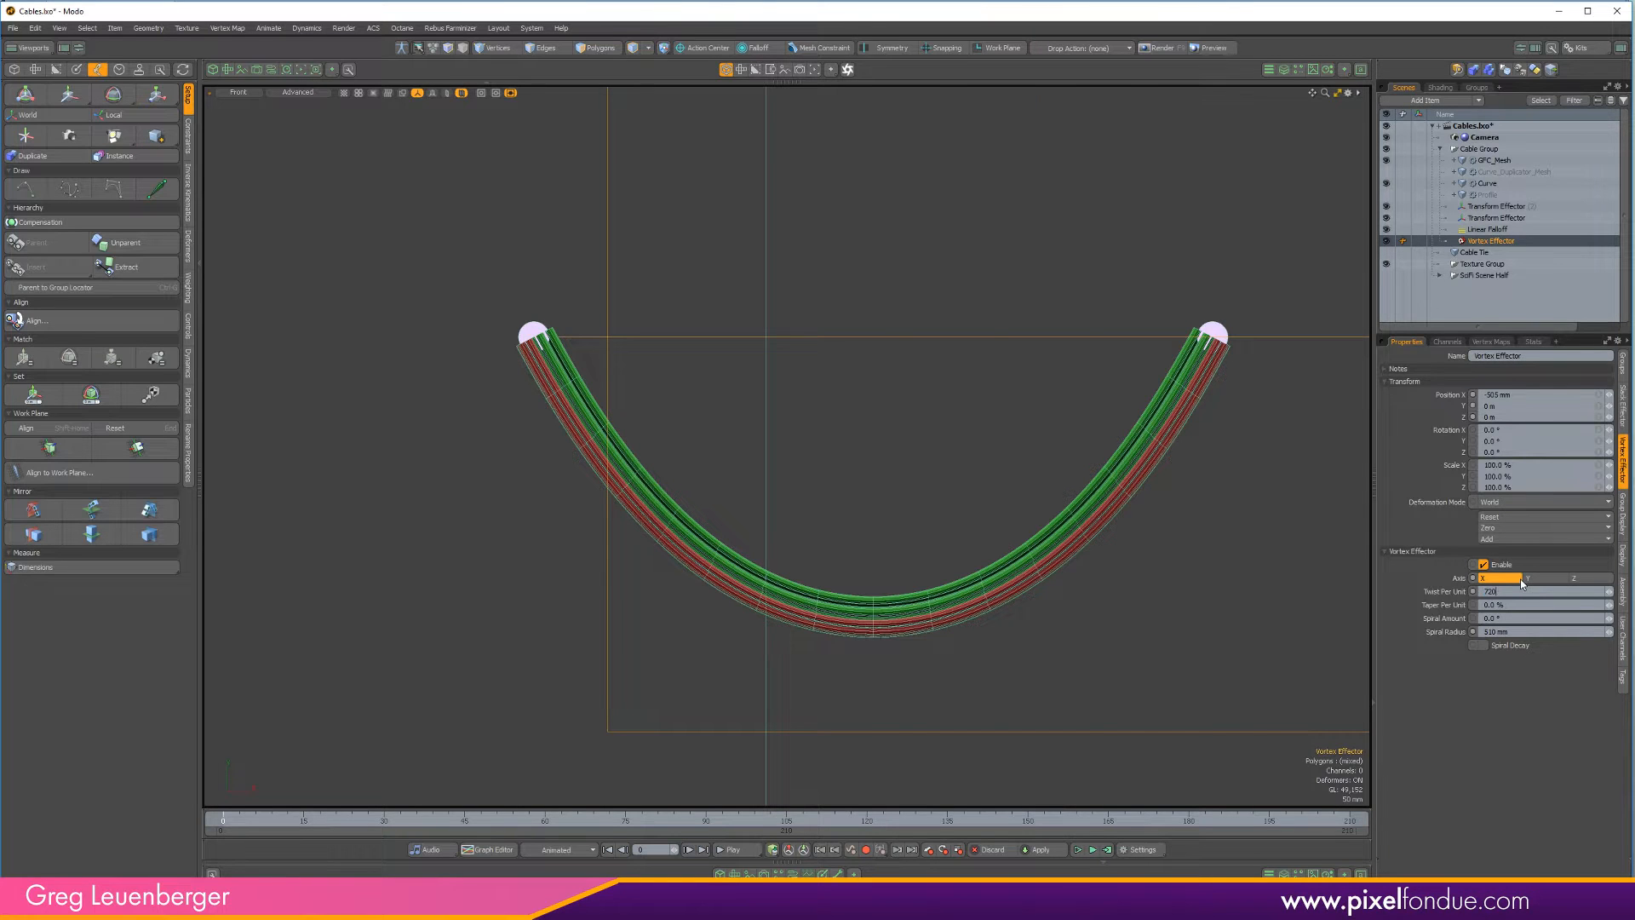
key(Return)
click(932, 653)
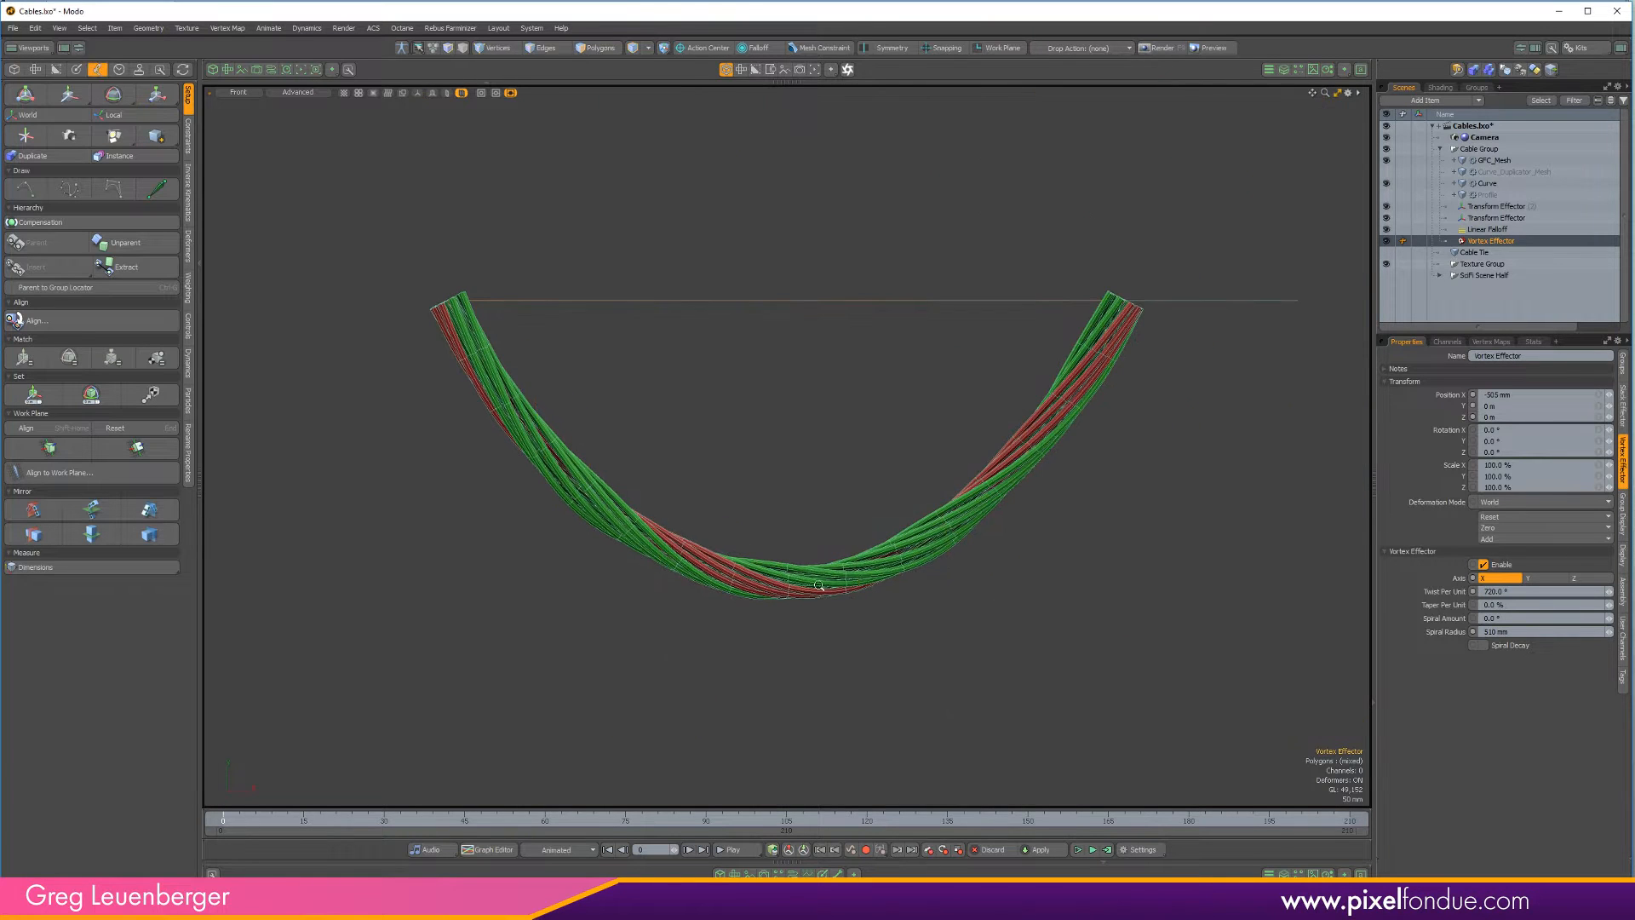
Examine the twisted cables up close and open the Curve Duplicator's Clump gradient in the Gradient Editor
scroll(894, 690, up, 5)
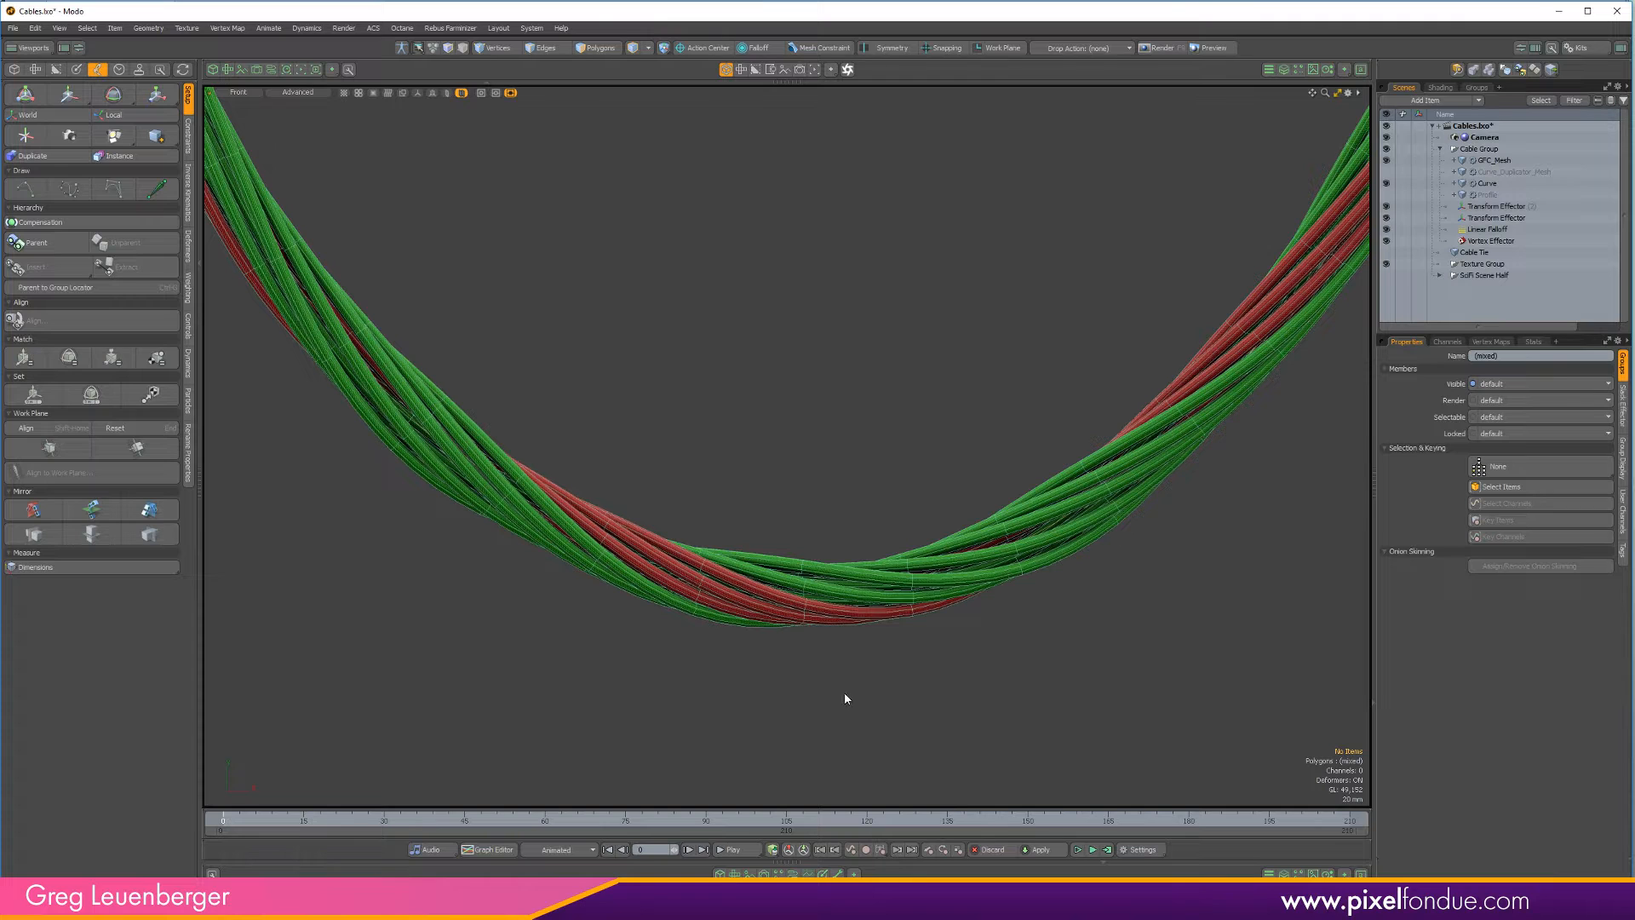
scroll(766, 609, up, 6)
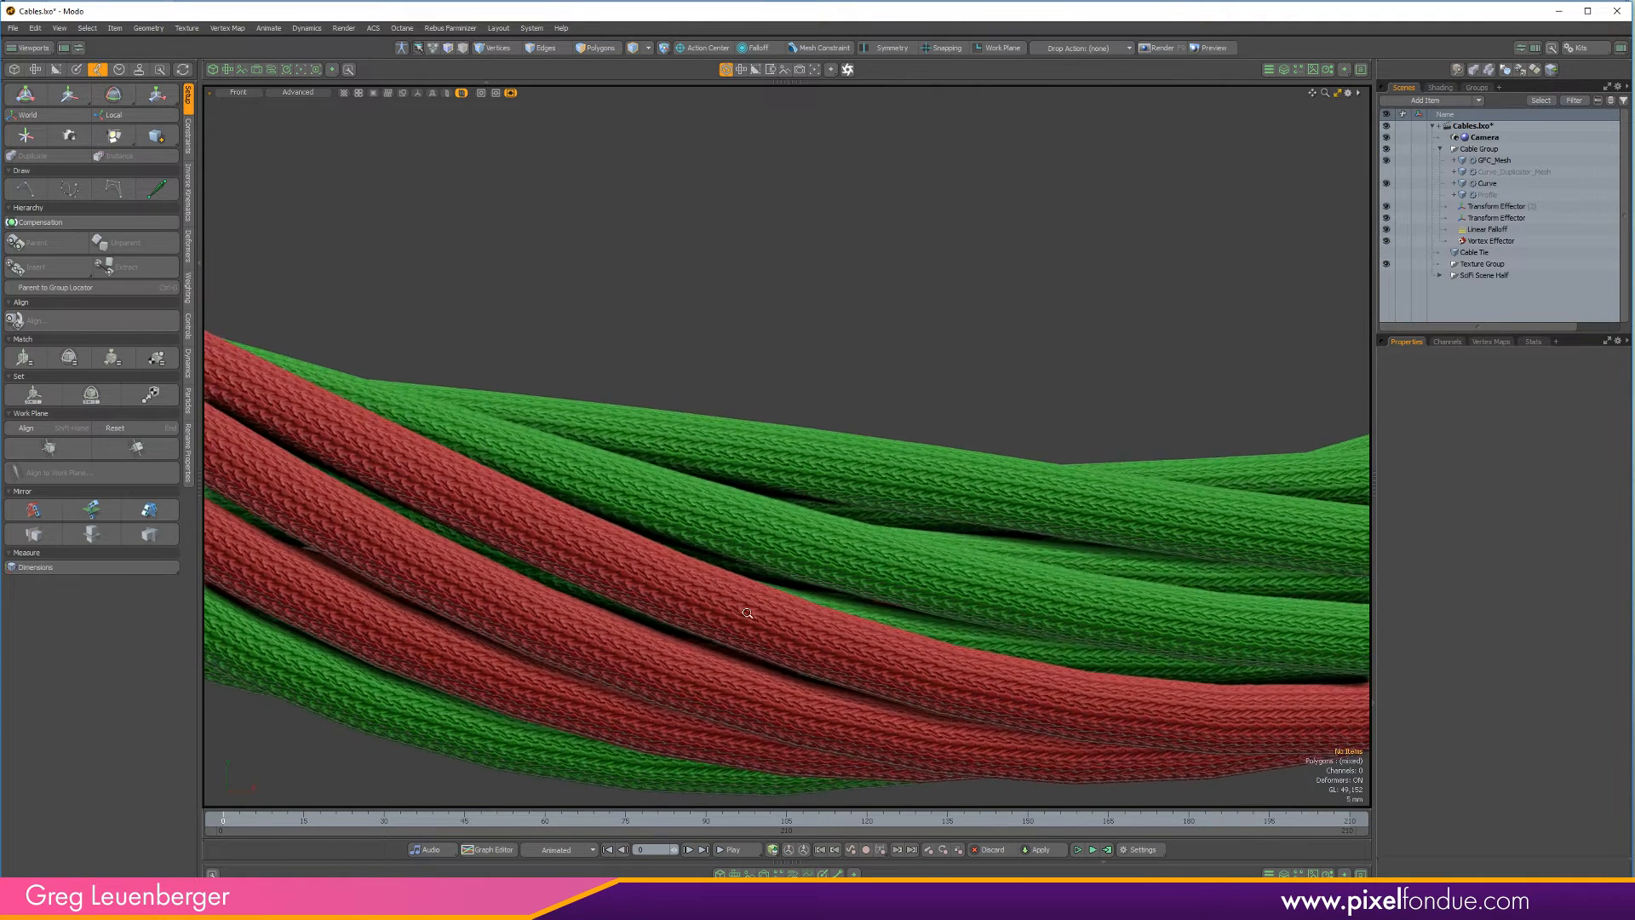
scroll(747, 613, down, 10)
scroll(877, 673, up, 3)
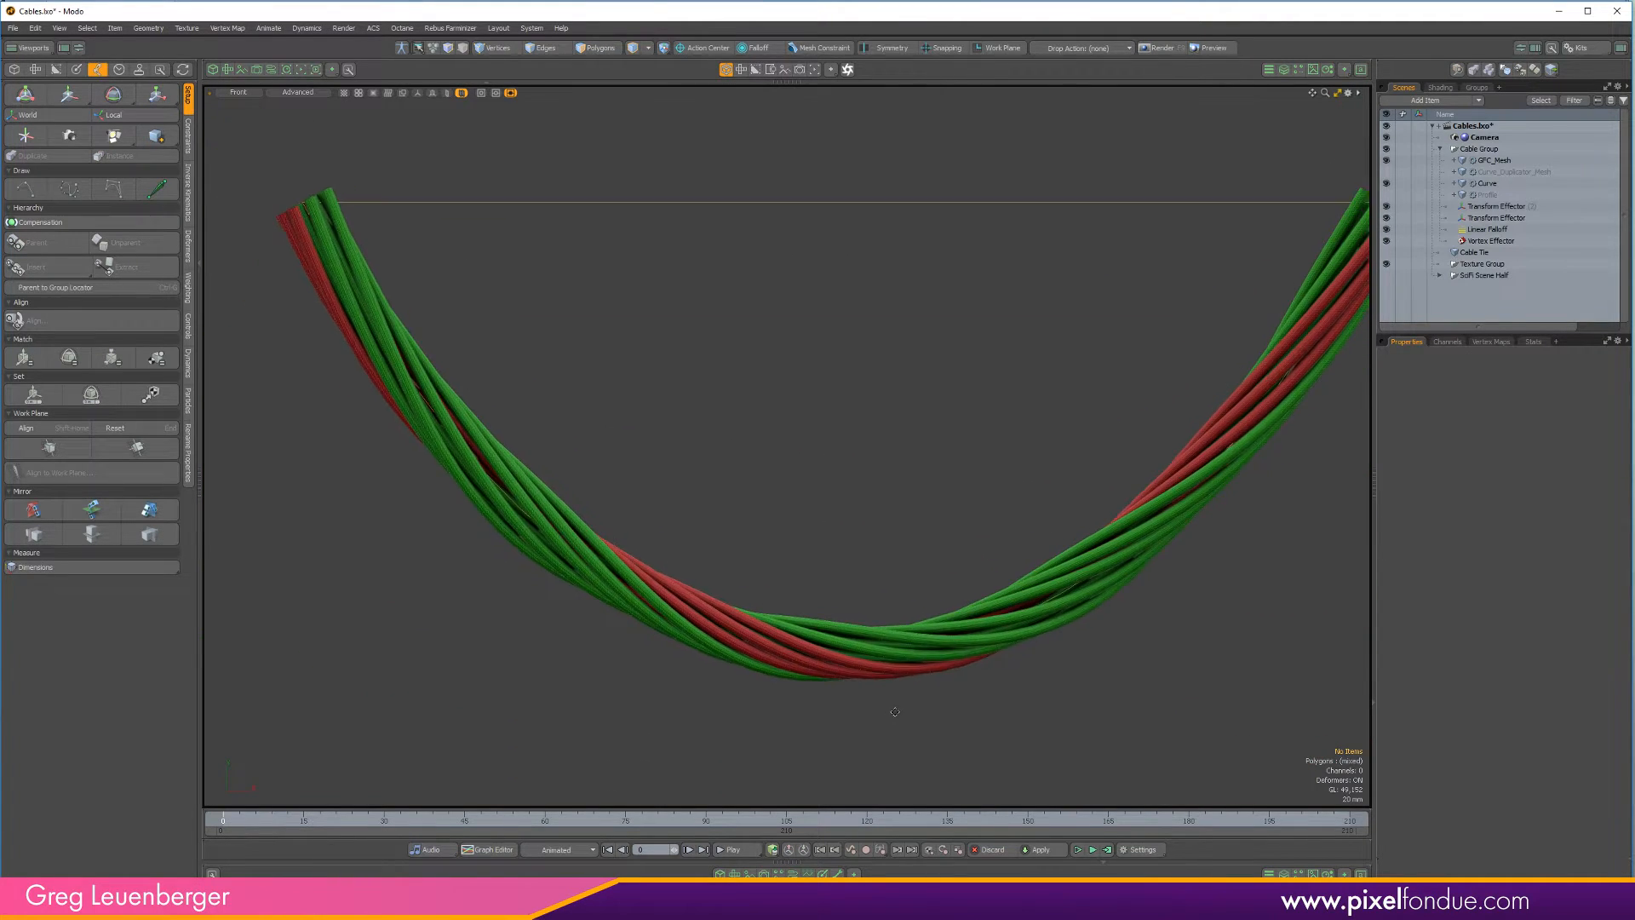
scroll(895, 712, down, 3)
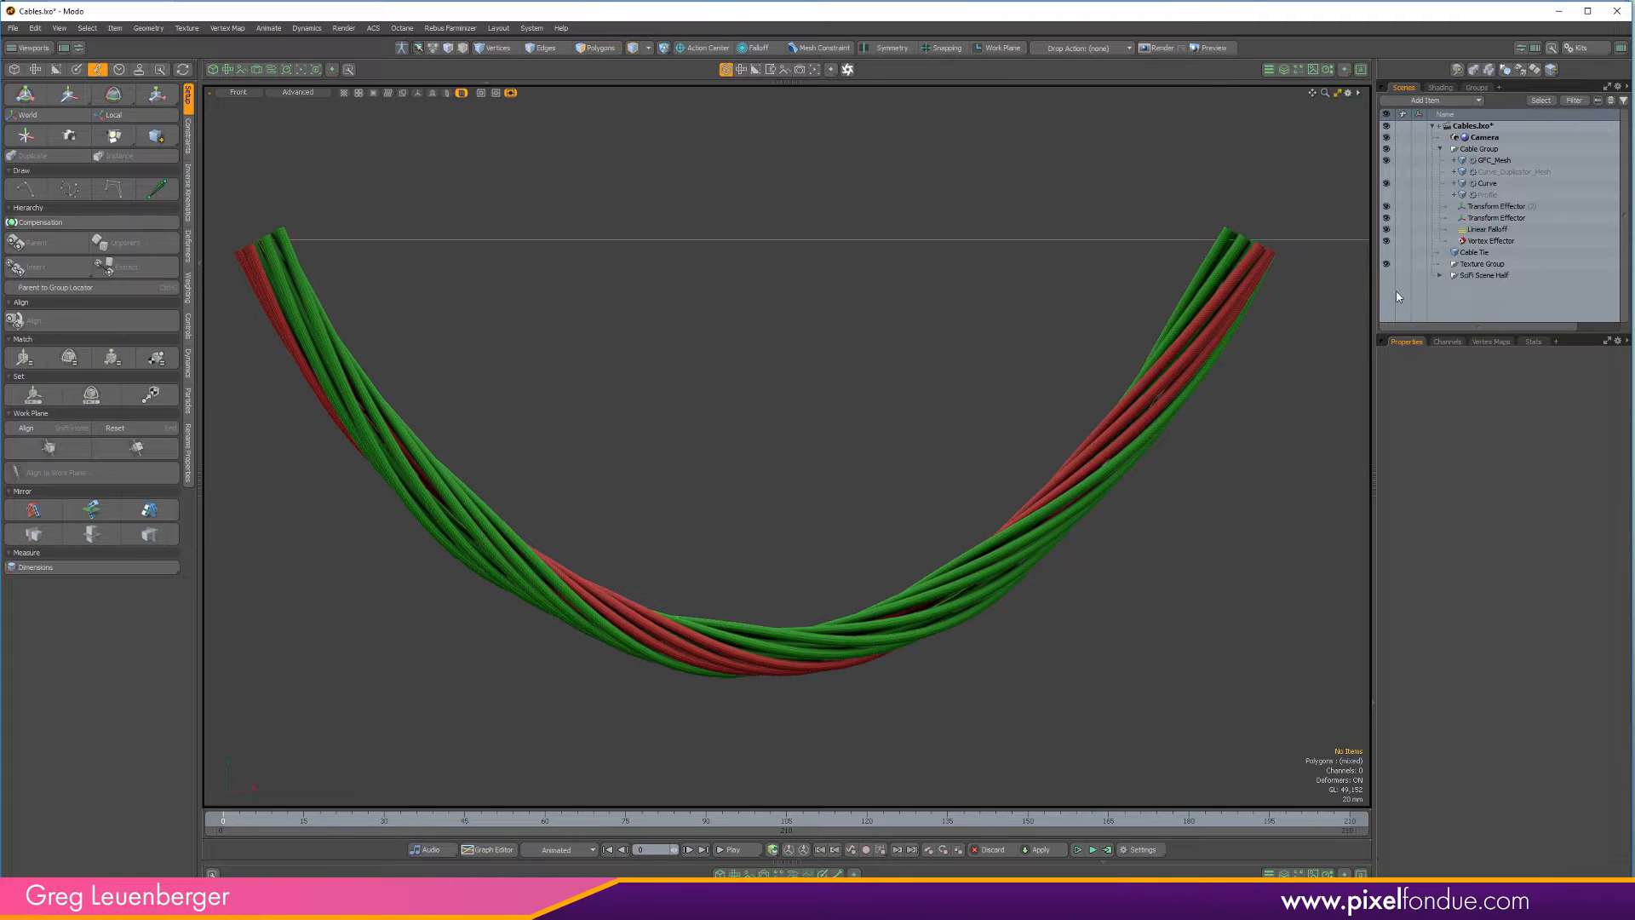
click(1455, 172)
click(1501, 218)
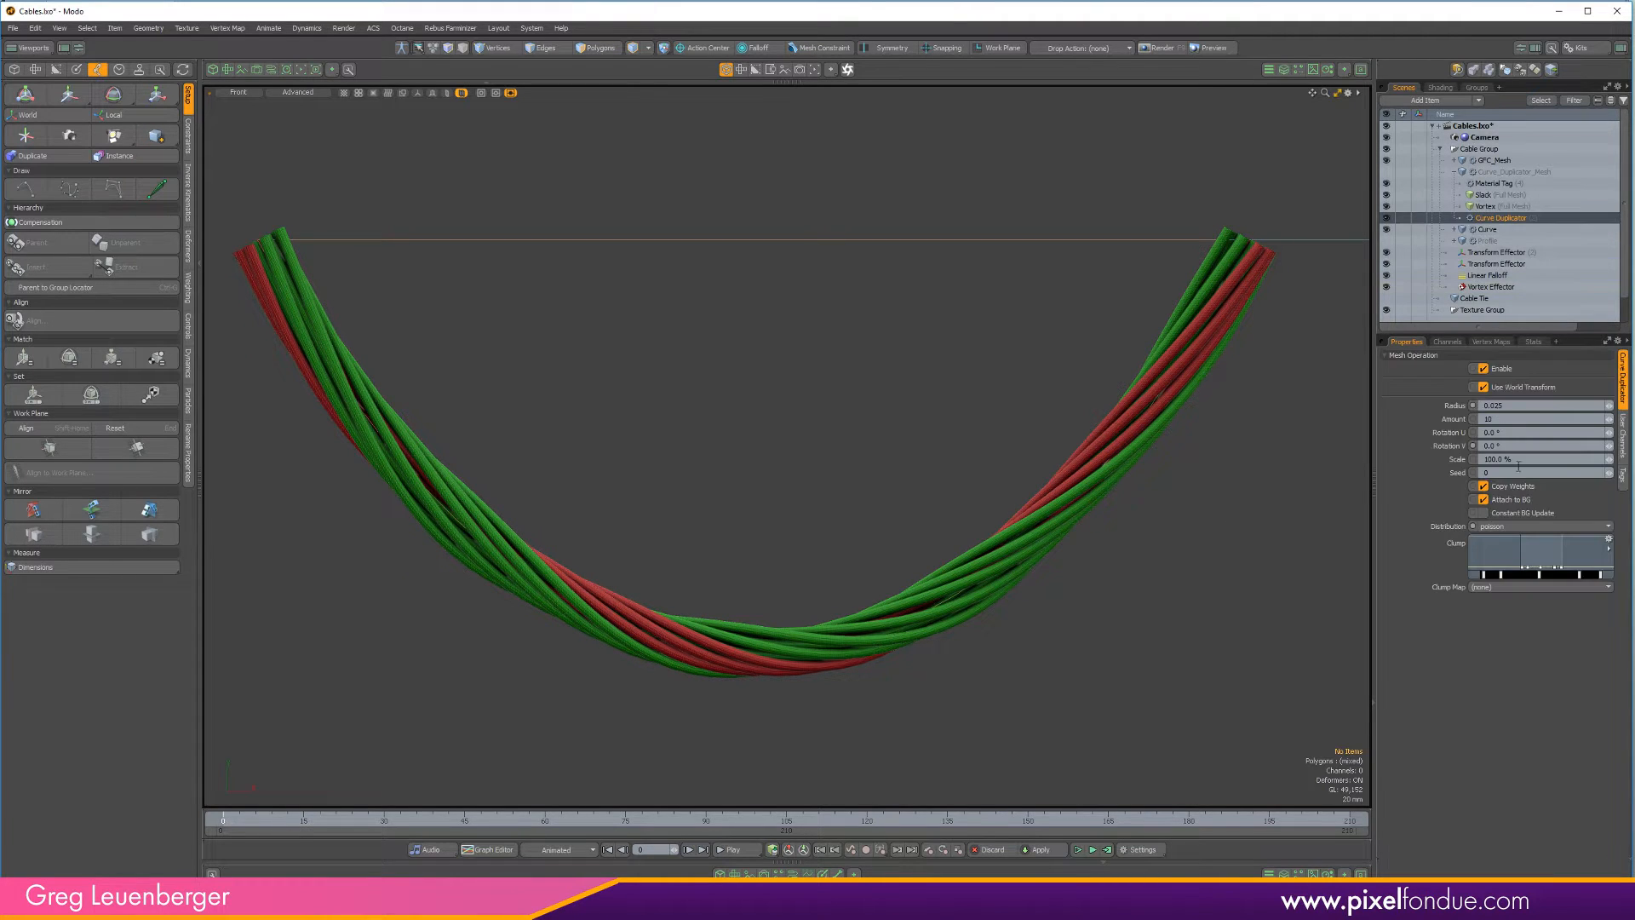
click(1606, 542)
click(1587, 559)
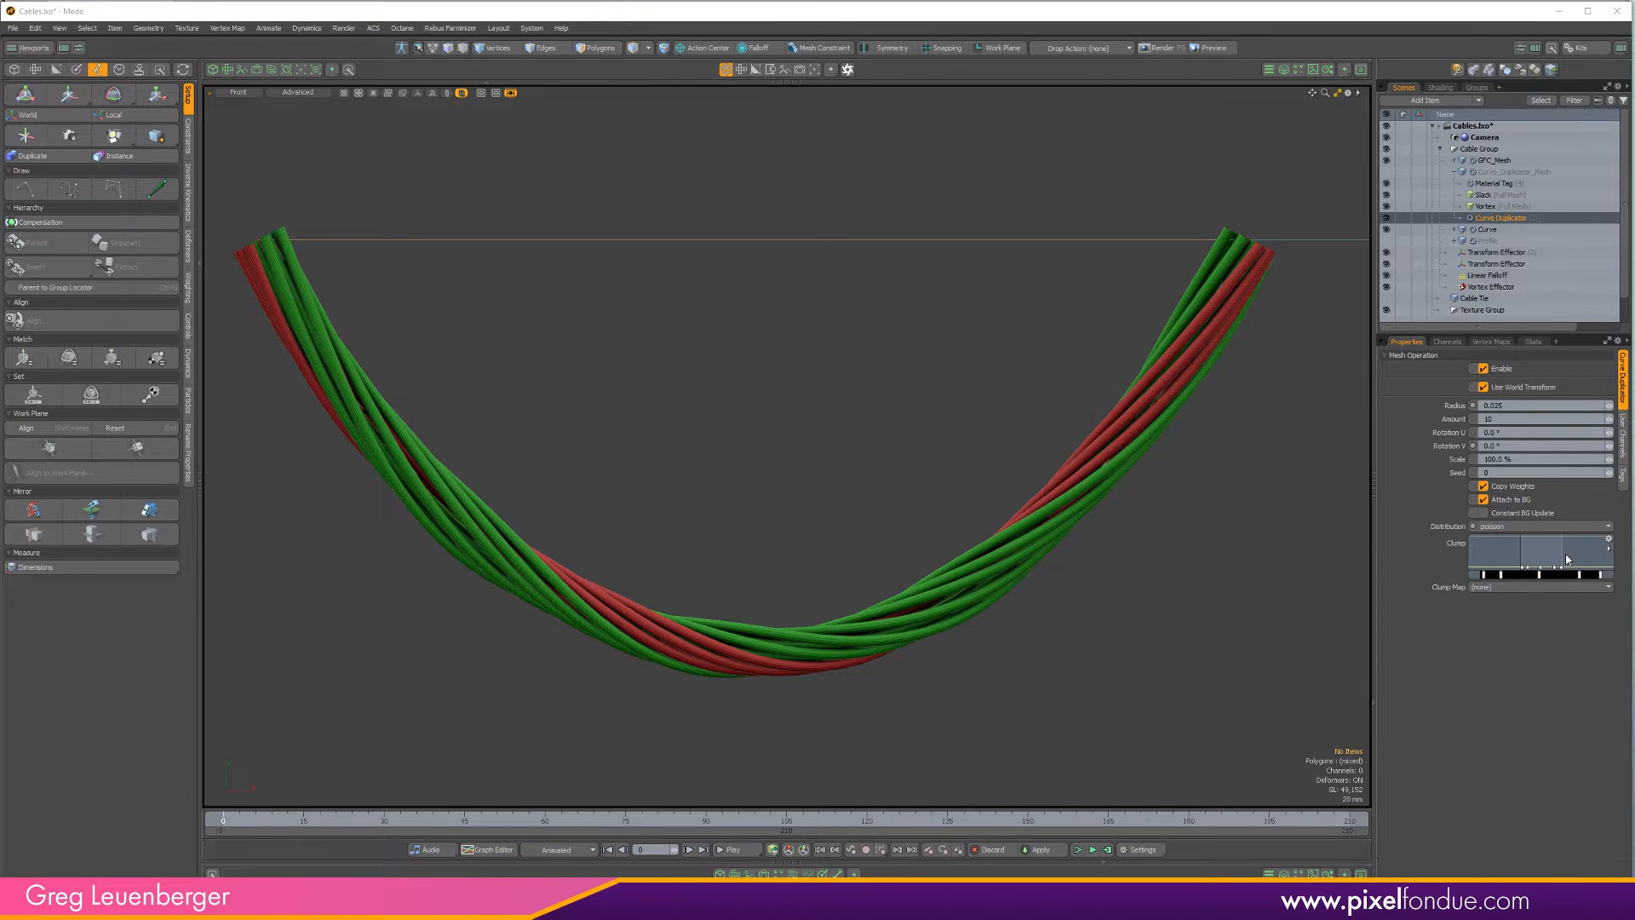
scroll(852, 653, down, 5)
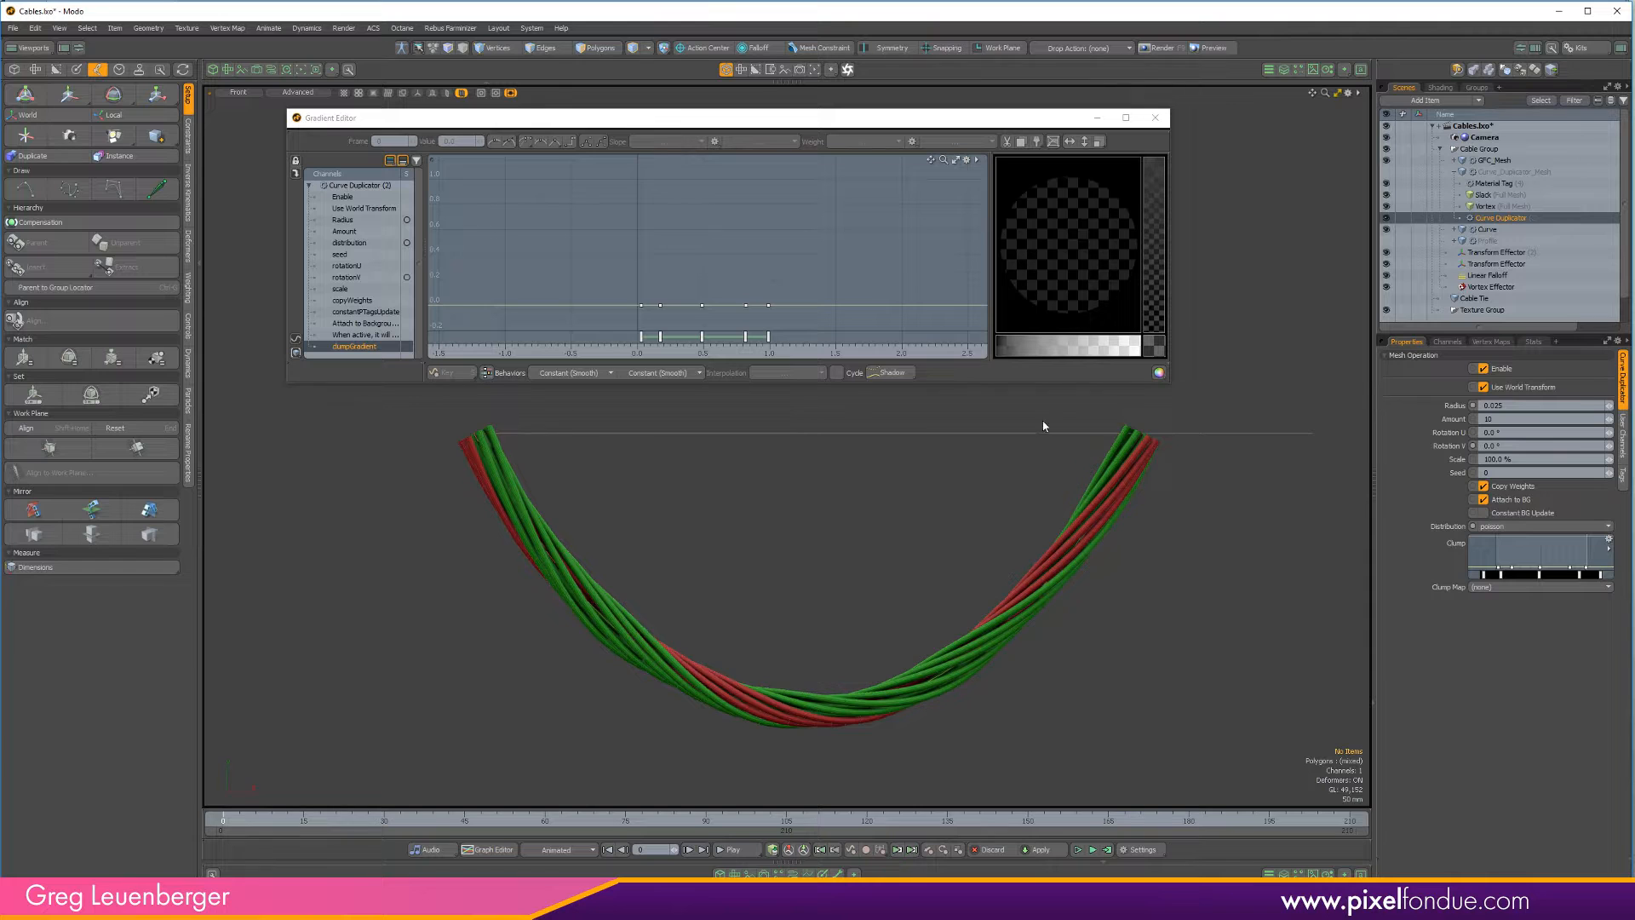
Raise the first and last keys of the Clump gradient to about 0.58 to pinch the cable ends
click(641, 305)
shift+click(768, 304)
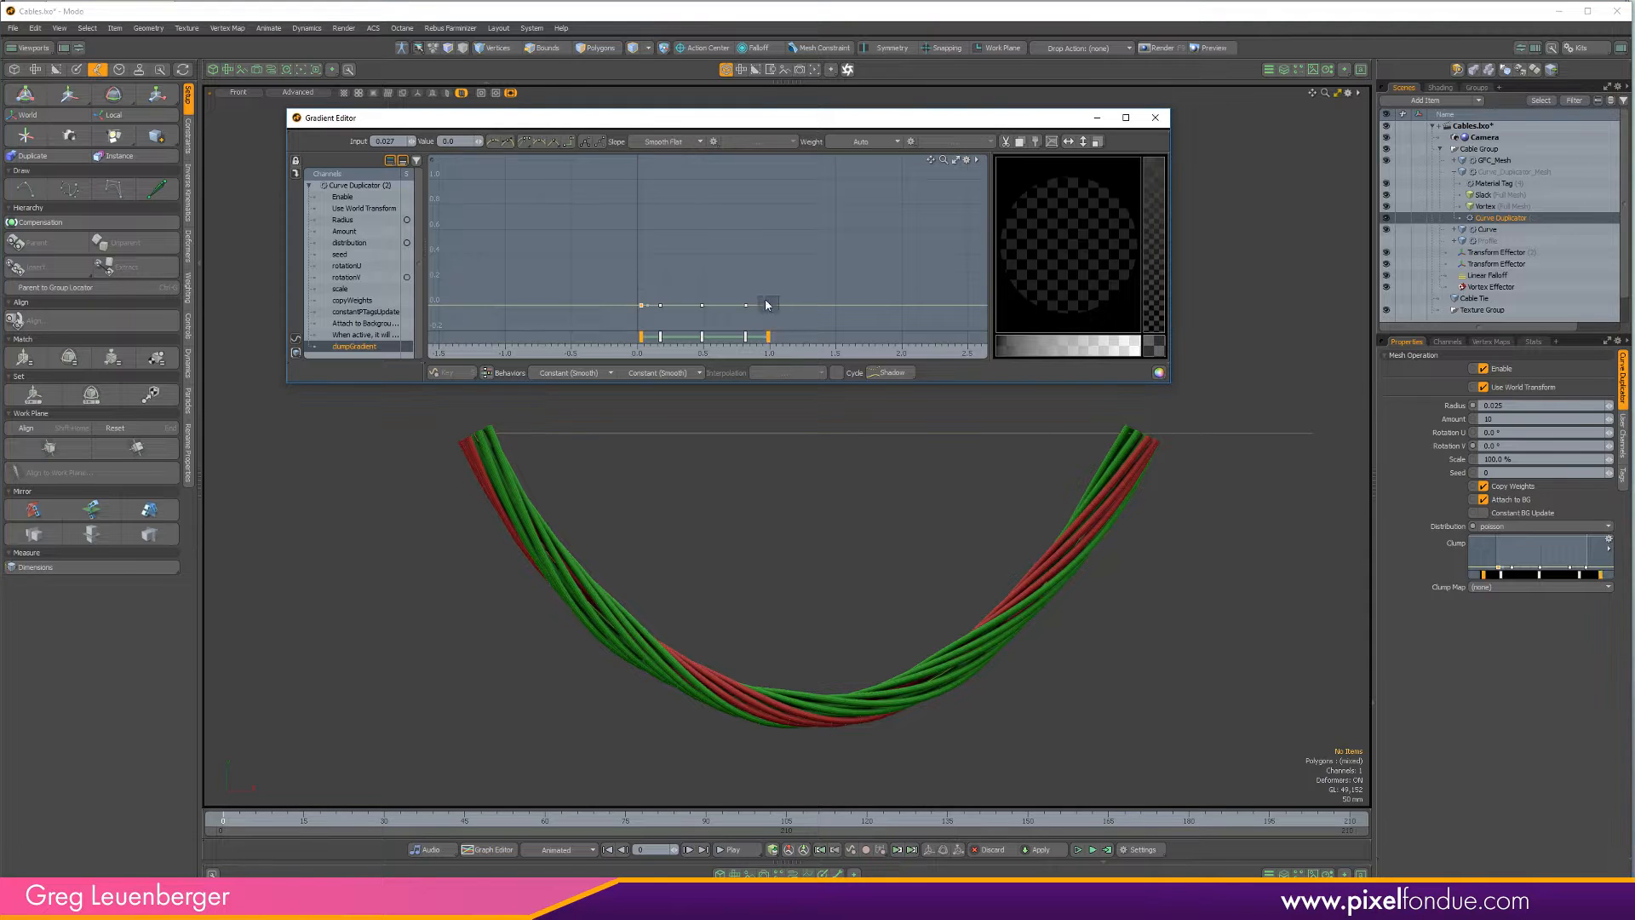
drag(768, 304, 769, 164)
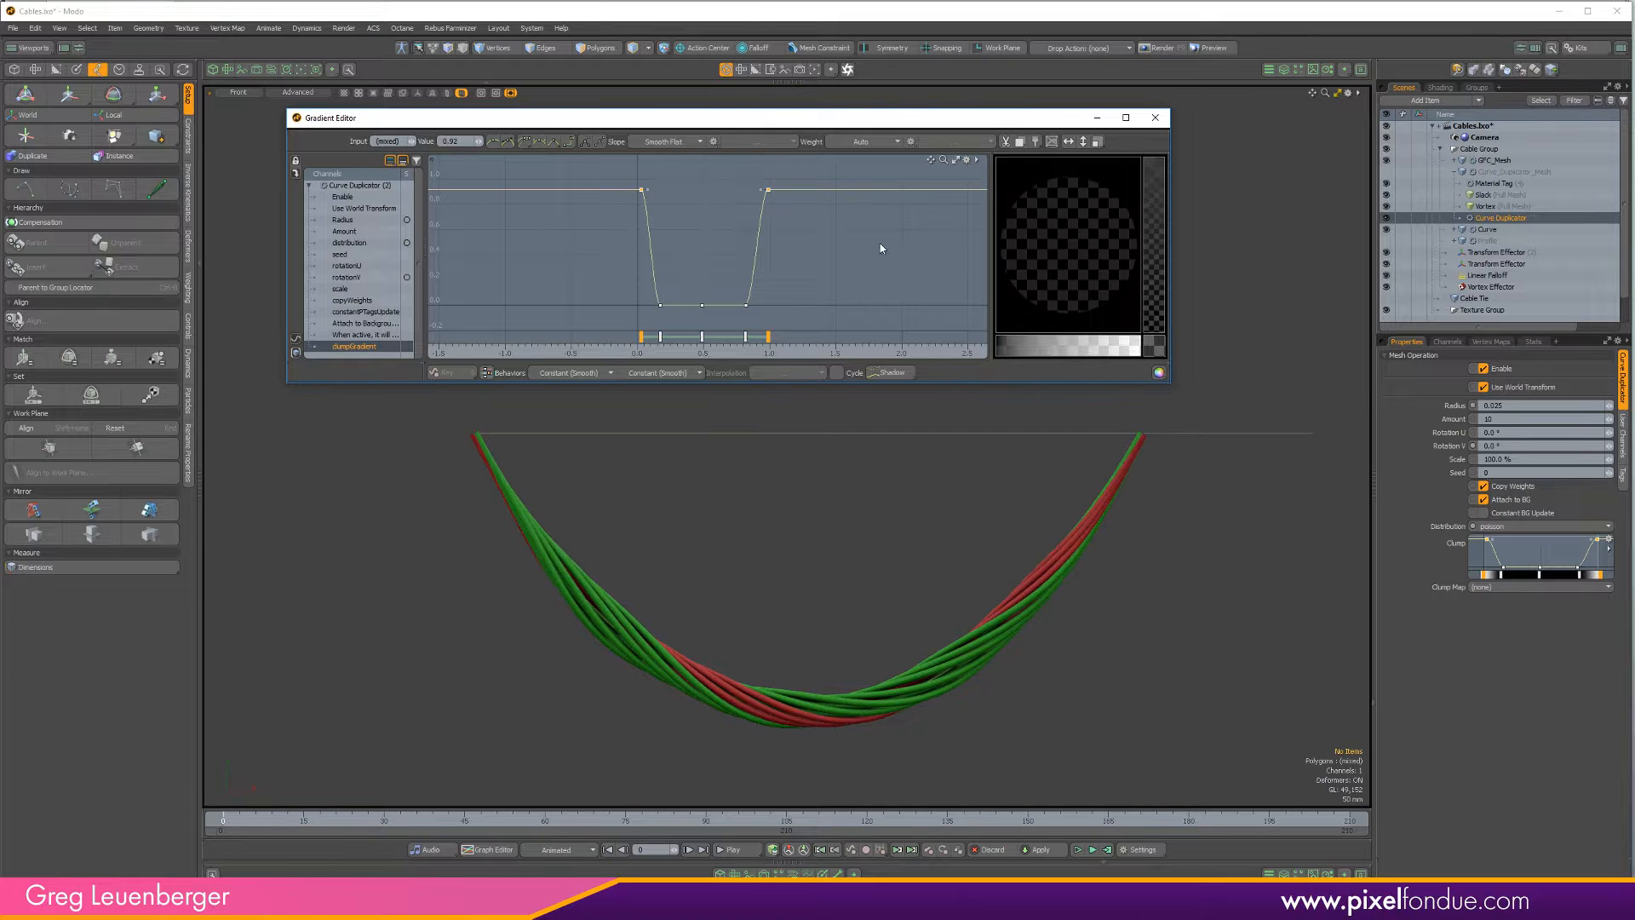
drag(880, 243, 884, 287)
mouse_move(1104, 454)
ctrl+alt+mouse_down()
mouse_move(1153, 451)
mouse_move(1102, 454)
ctrl+alt+mouse_up()
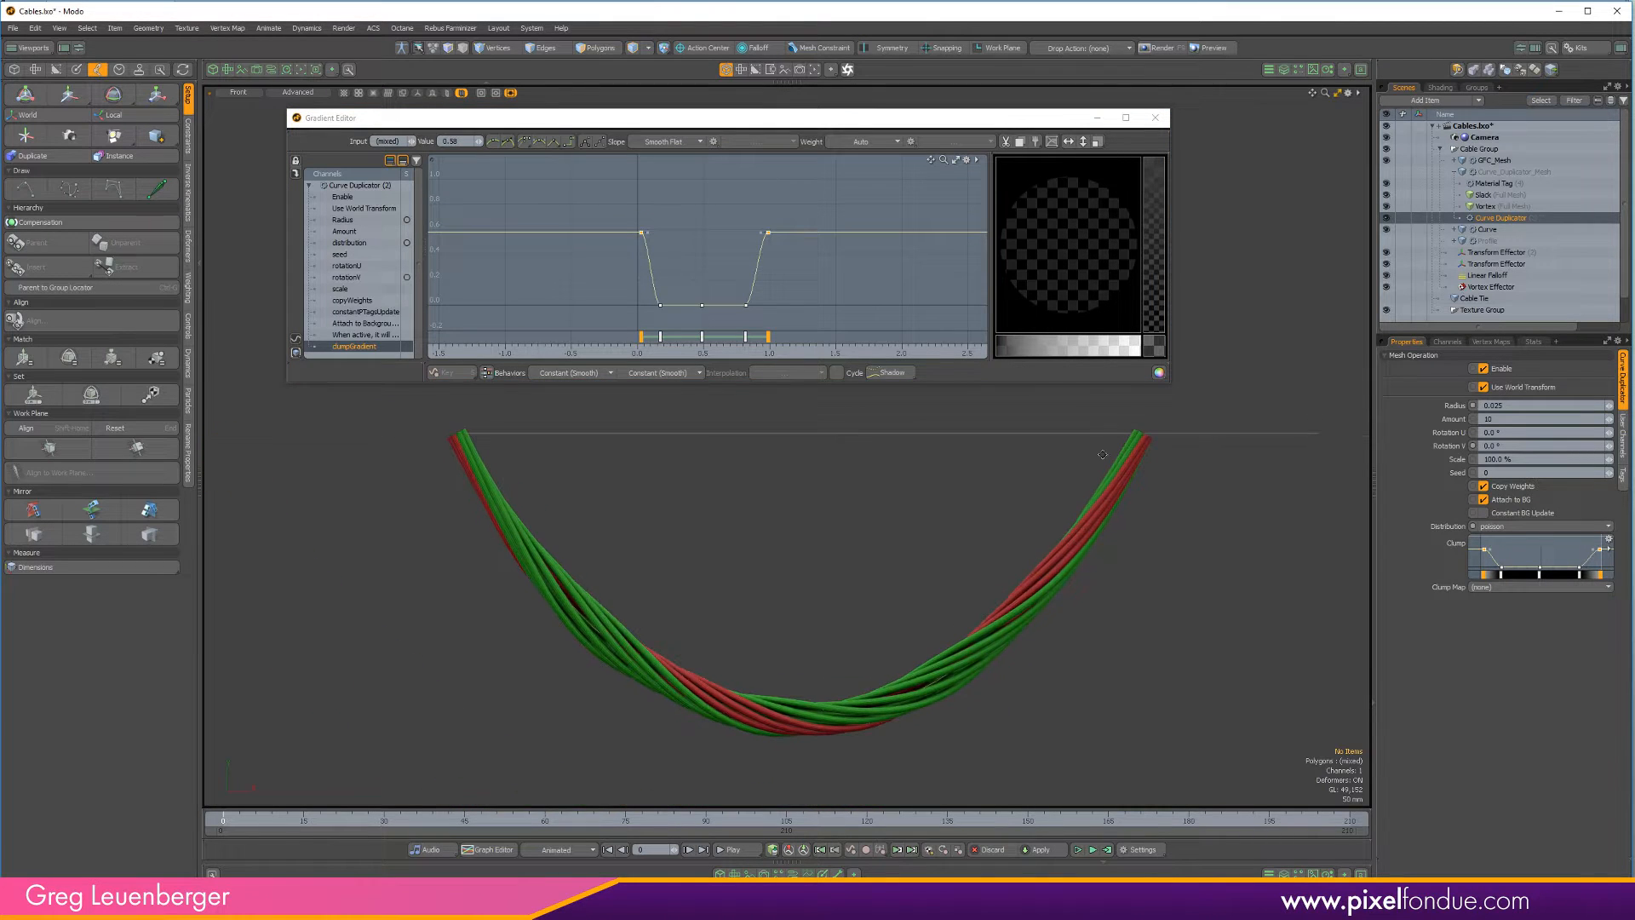
Show the Cable Tie and move it around the bundle's lowest point, to about X -155 mm, Y -386 mm, Z 19.5 mm
click(1386, 298)
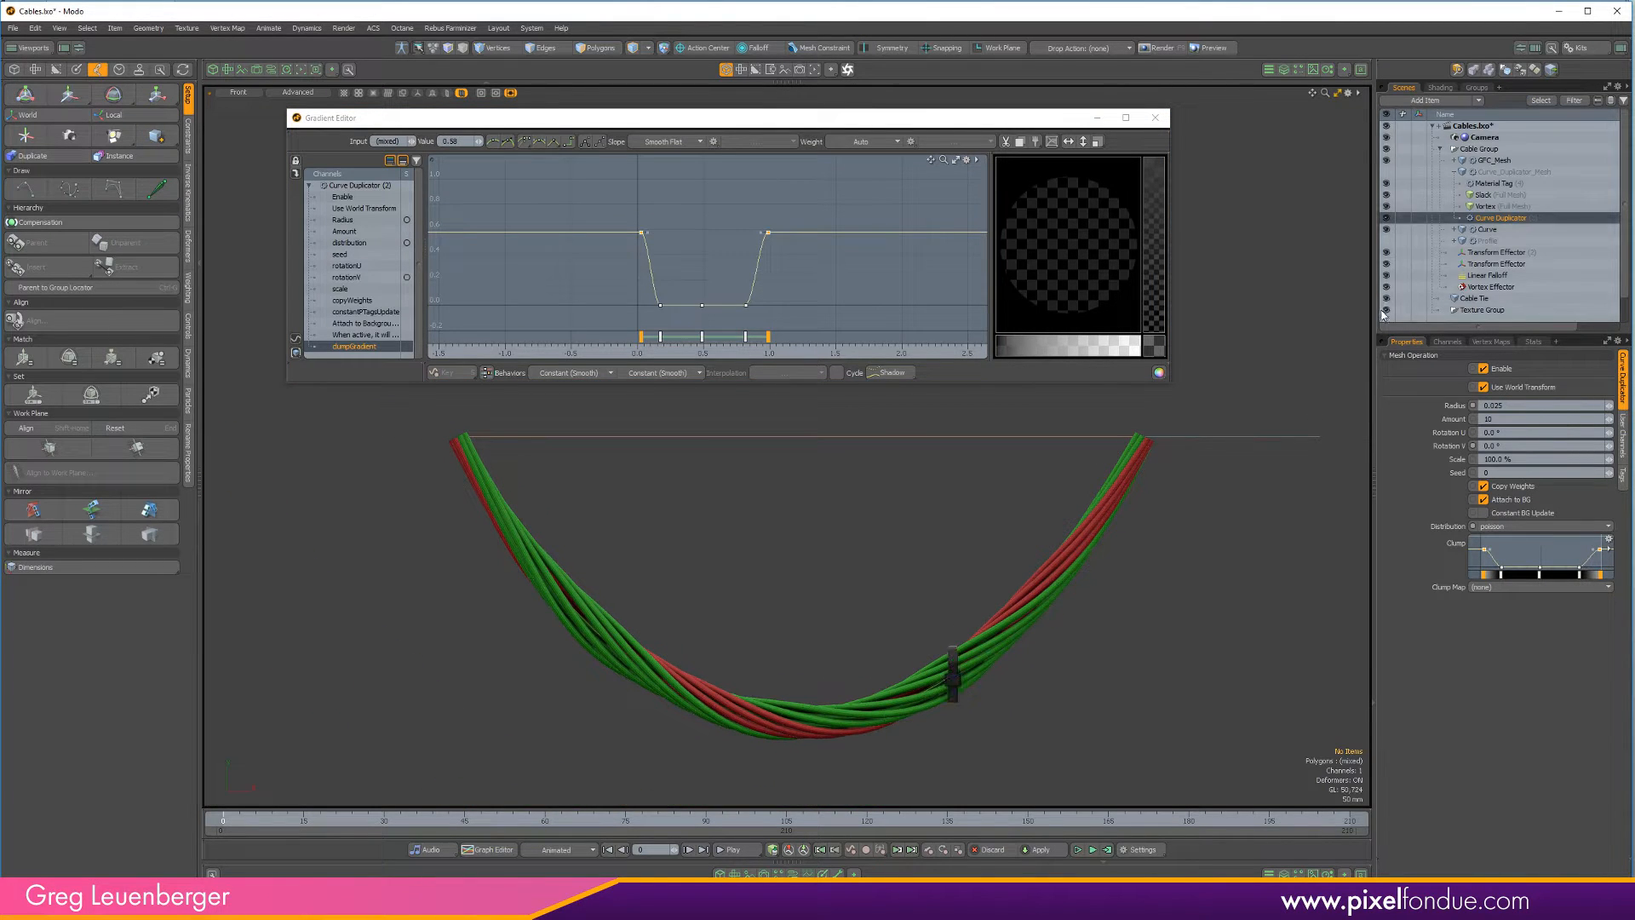
click(954, 677)
key(w)
drag(953, 684, 571, 460)
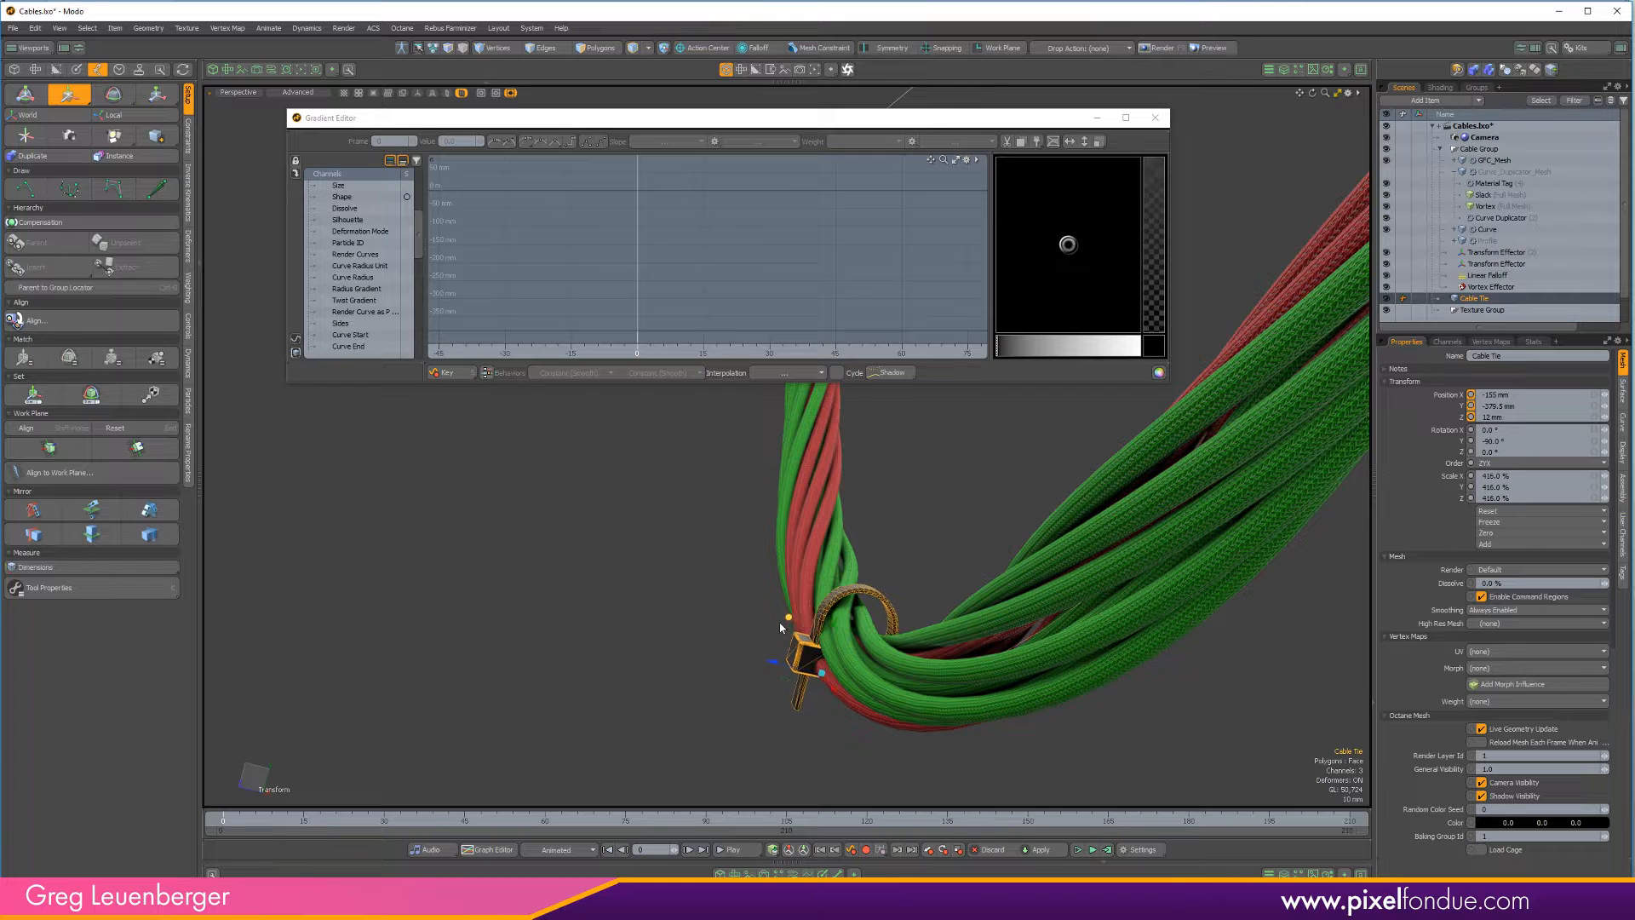
drag(780, 626, 768, 640)
alt+drag(768, 640, 971, 684)
key(q)
alt+drag(971, 684, 758, 700)
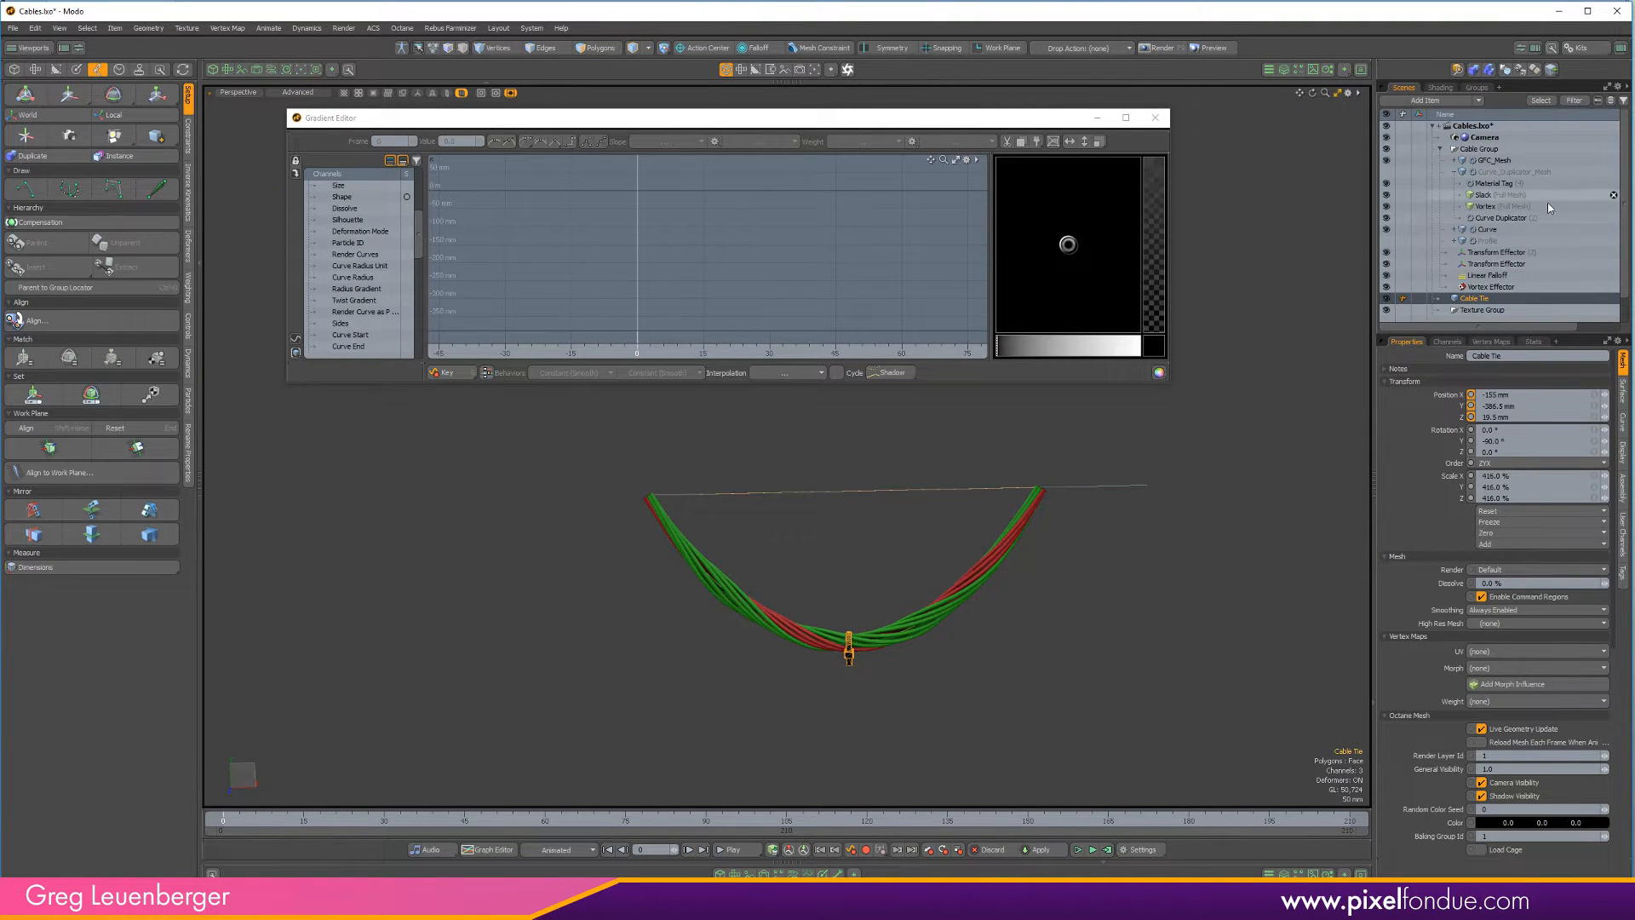
Raise the middle key of the Curve Duplicator's Clump gradient to about 0.355 so the cables gather inside the cable tie
click(1490, 220)
drag(699, 300, 701, 258)
scroll(823, 628, up, 7)
alt+shift+drag(919, 661, 836, 608)
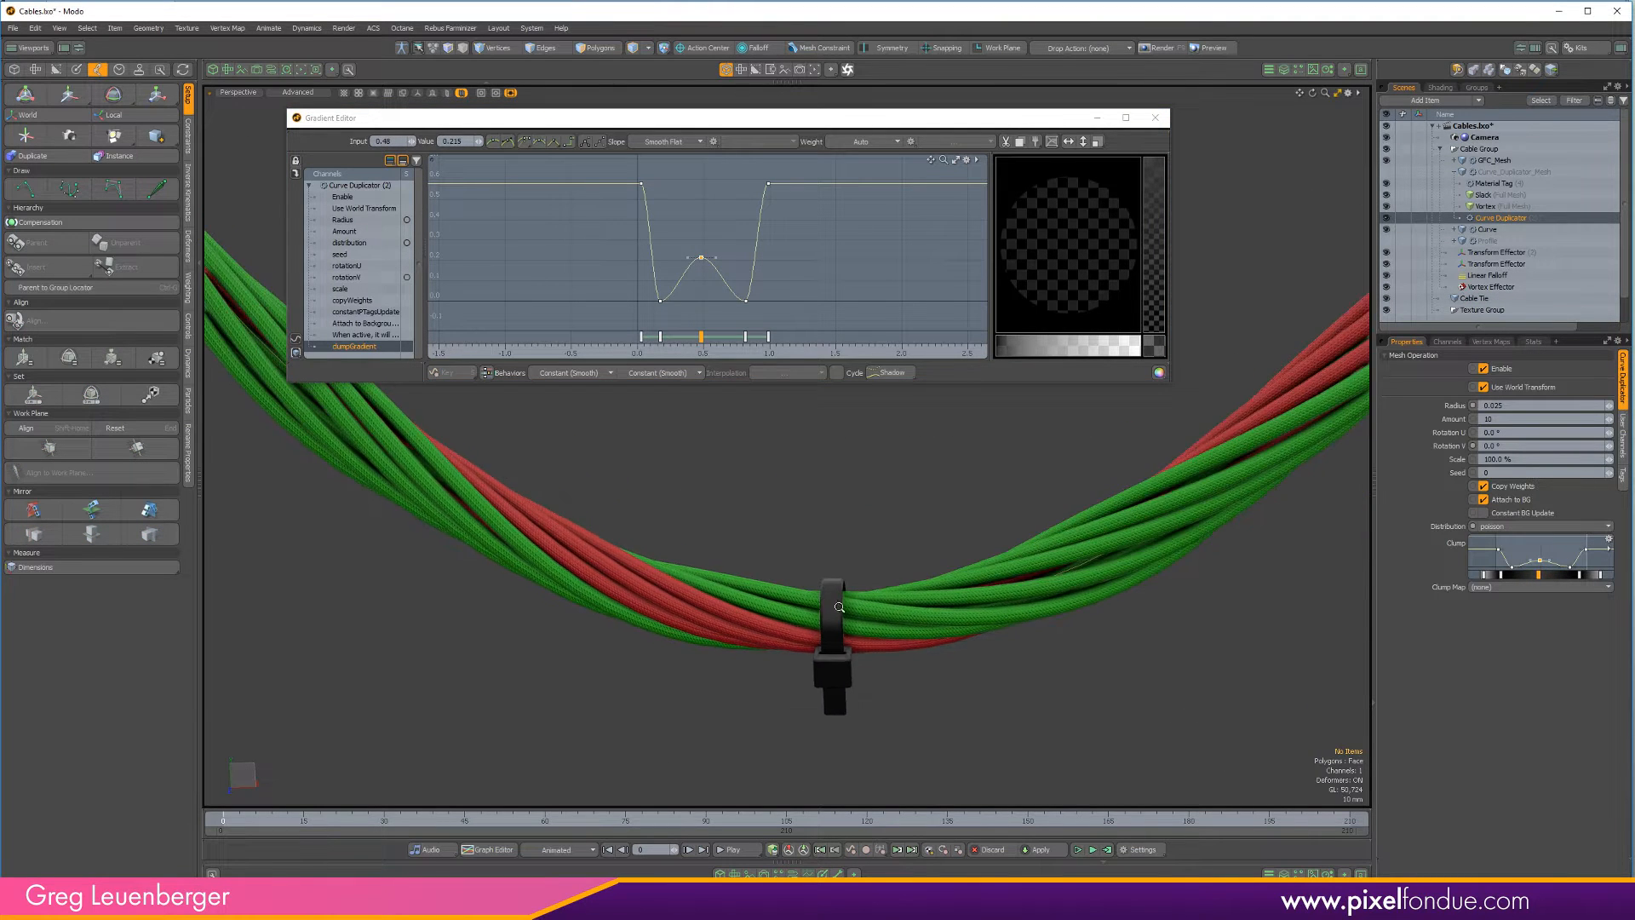
scroll(837, 607, up, 4)
drag(701, 257, 701, 229)
scroll(856, 681, down, 8)
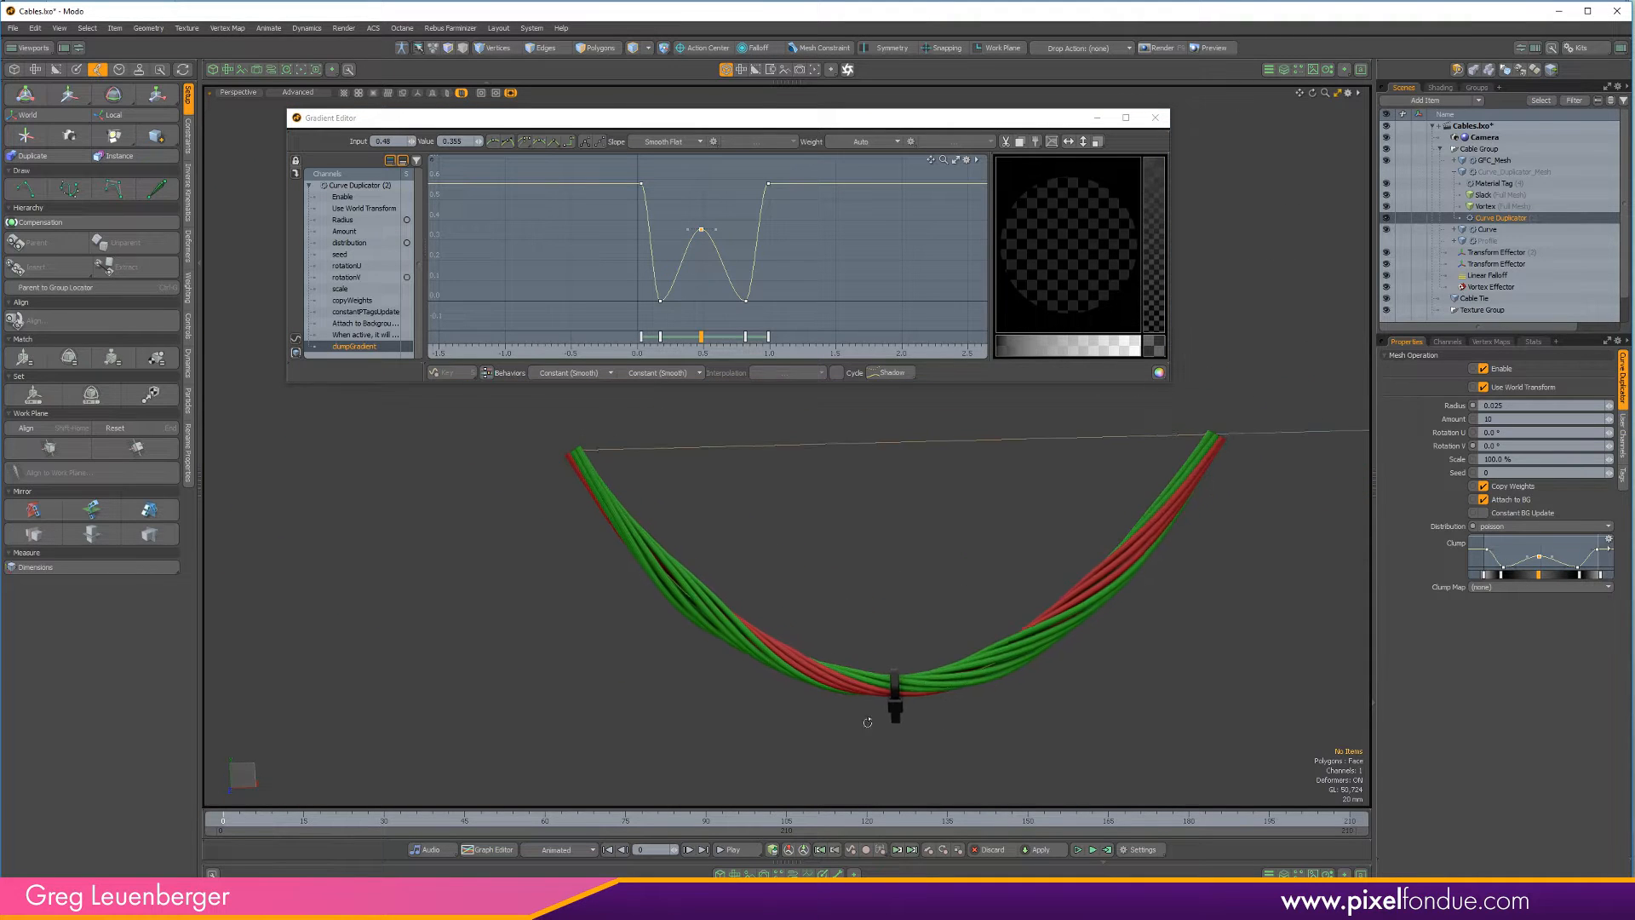
alt+drag(861, 700, 856, 590)
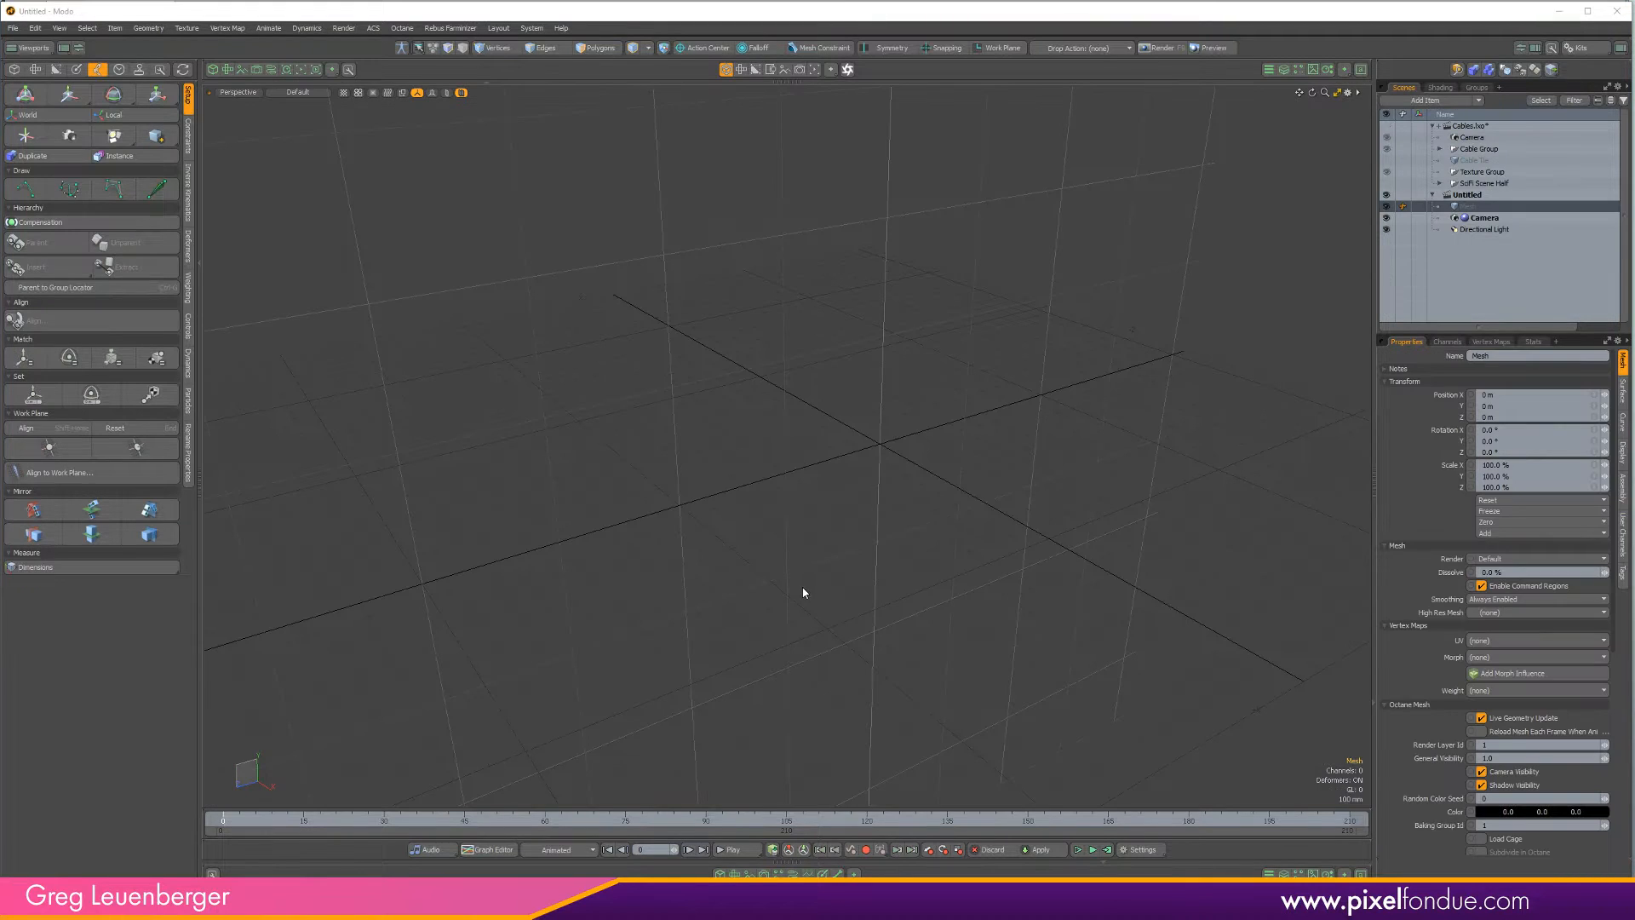
Delete the Directional Light from the new Untitled scene
alt+drag(942, 588, 753, 621)
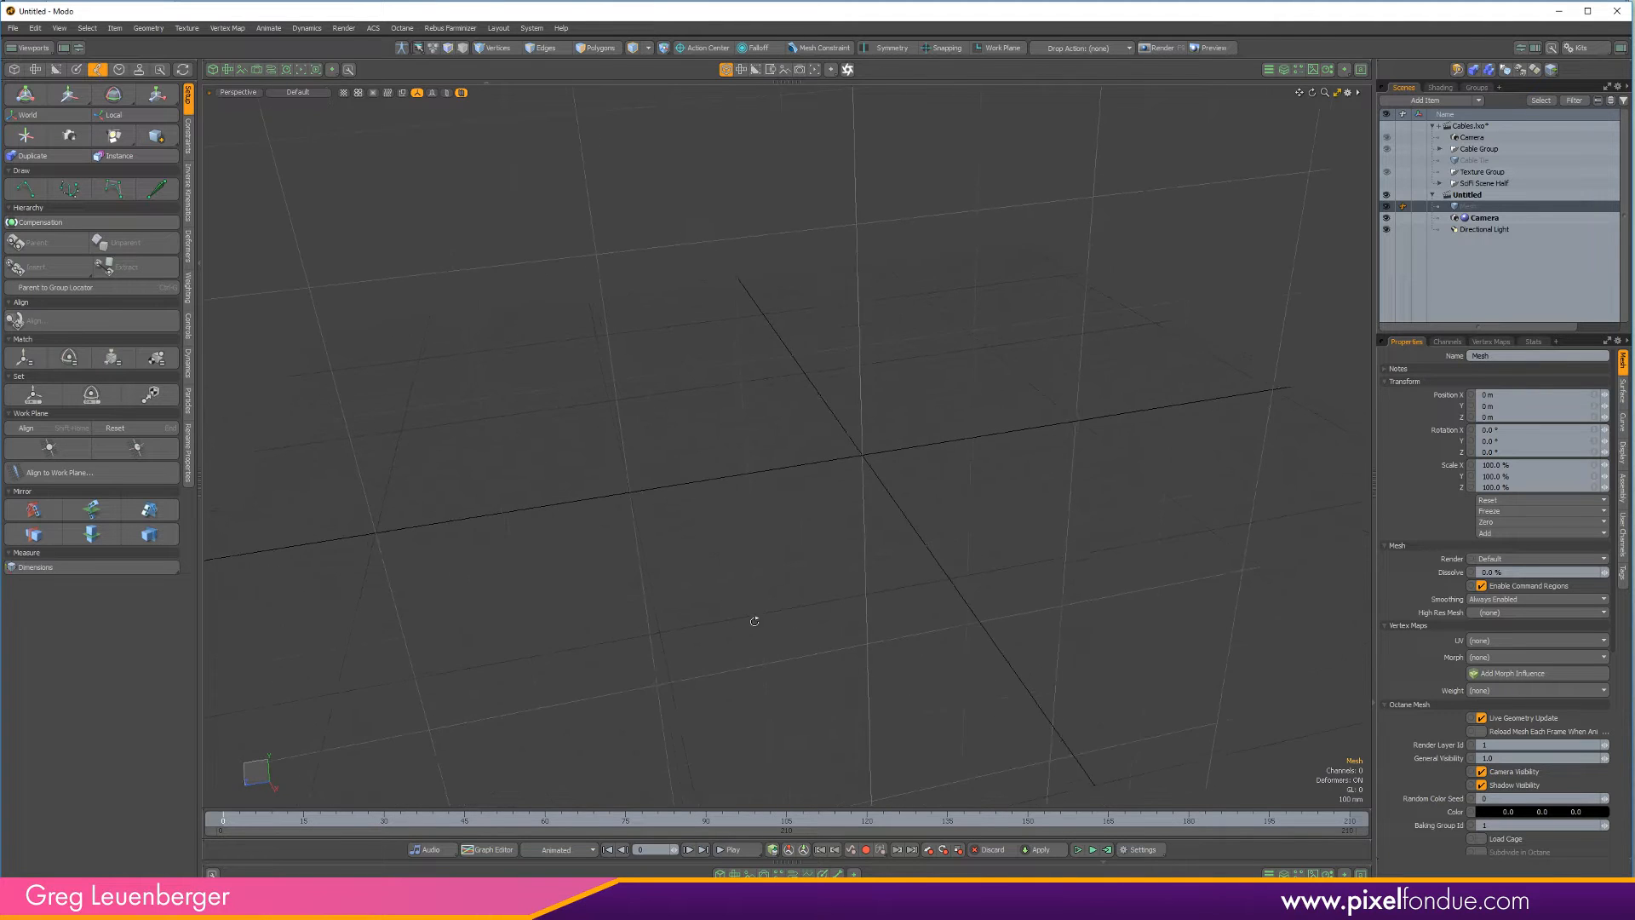
click(1482, 231)
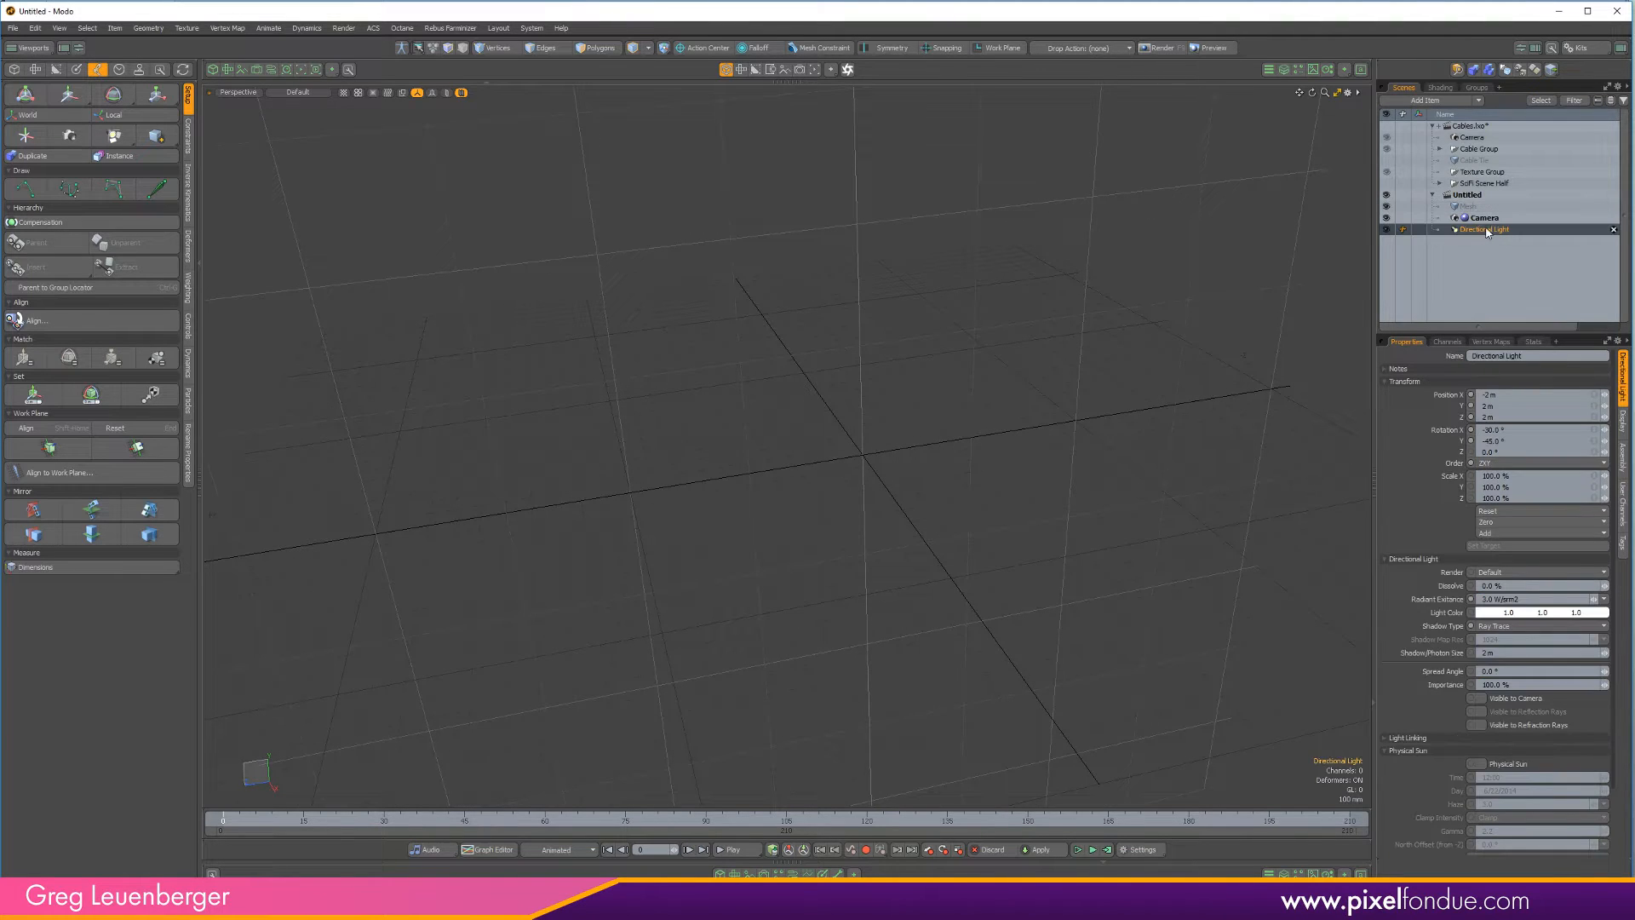
key(Delete)
Reorder the empty mesh below the Camera in the item list and rename it Curve
click(1468, 207)
drag(1472, 219, 1482, 203)
click(1483, 219)
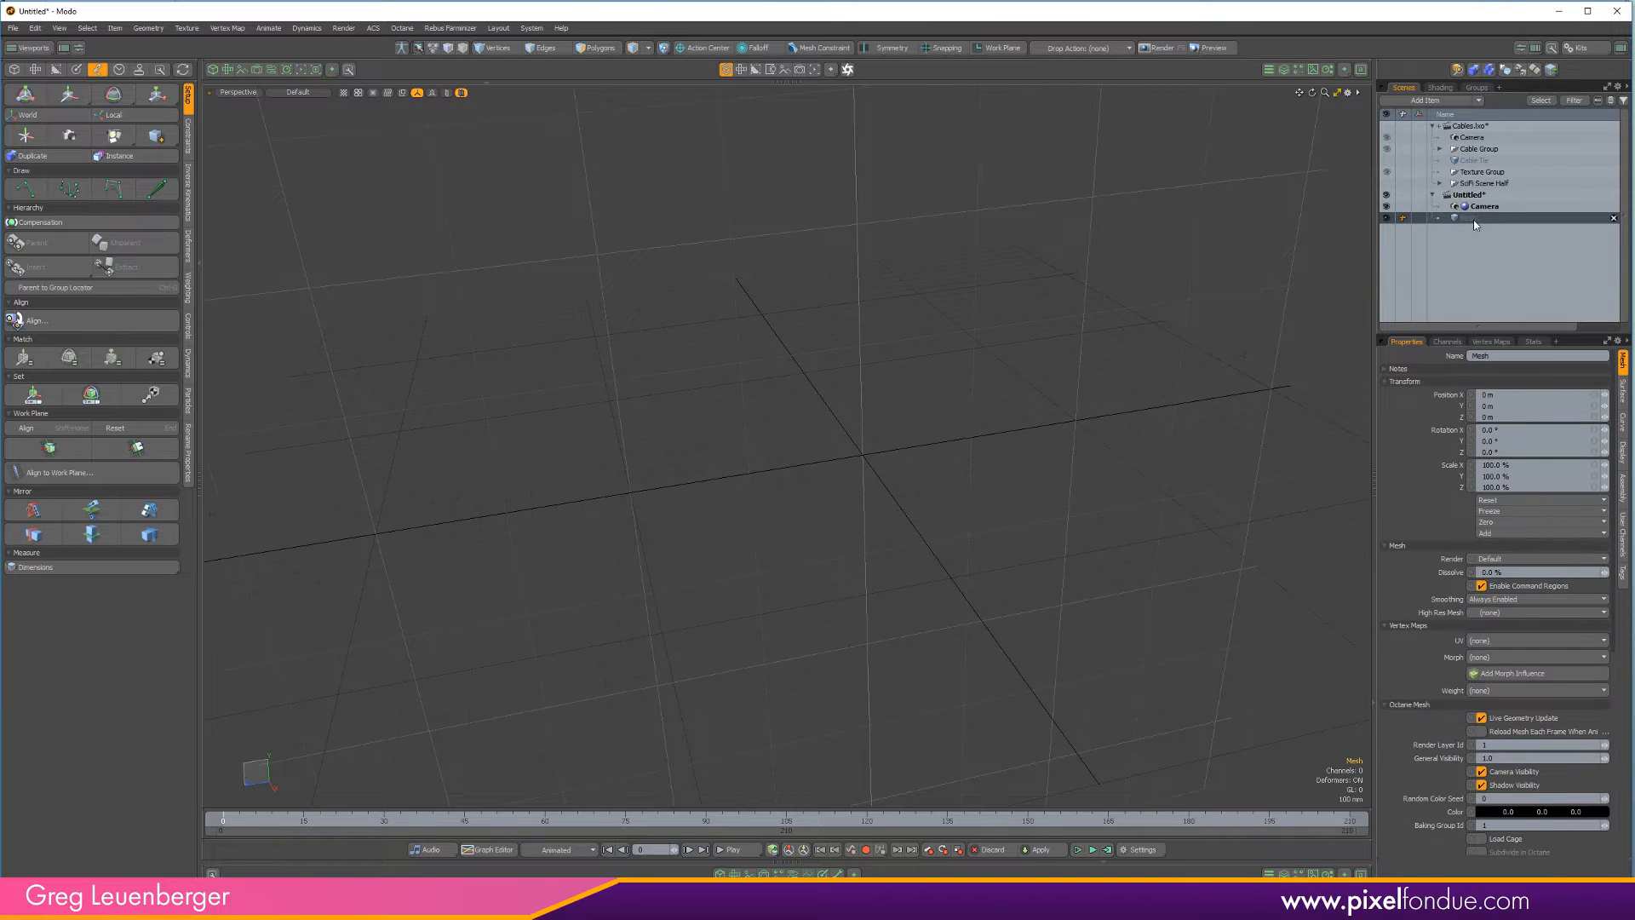
double_click(1480, 219)
text(Cur)
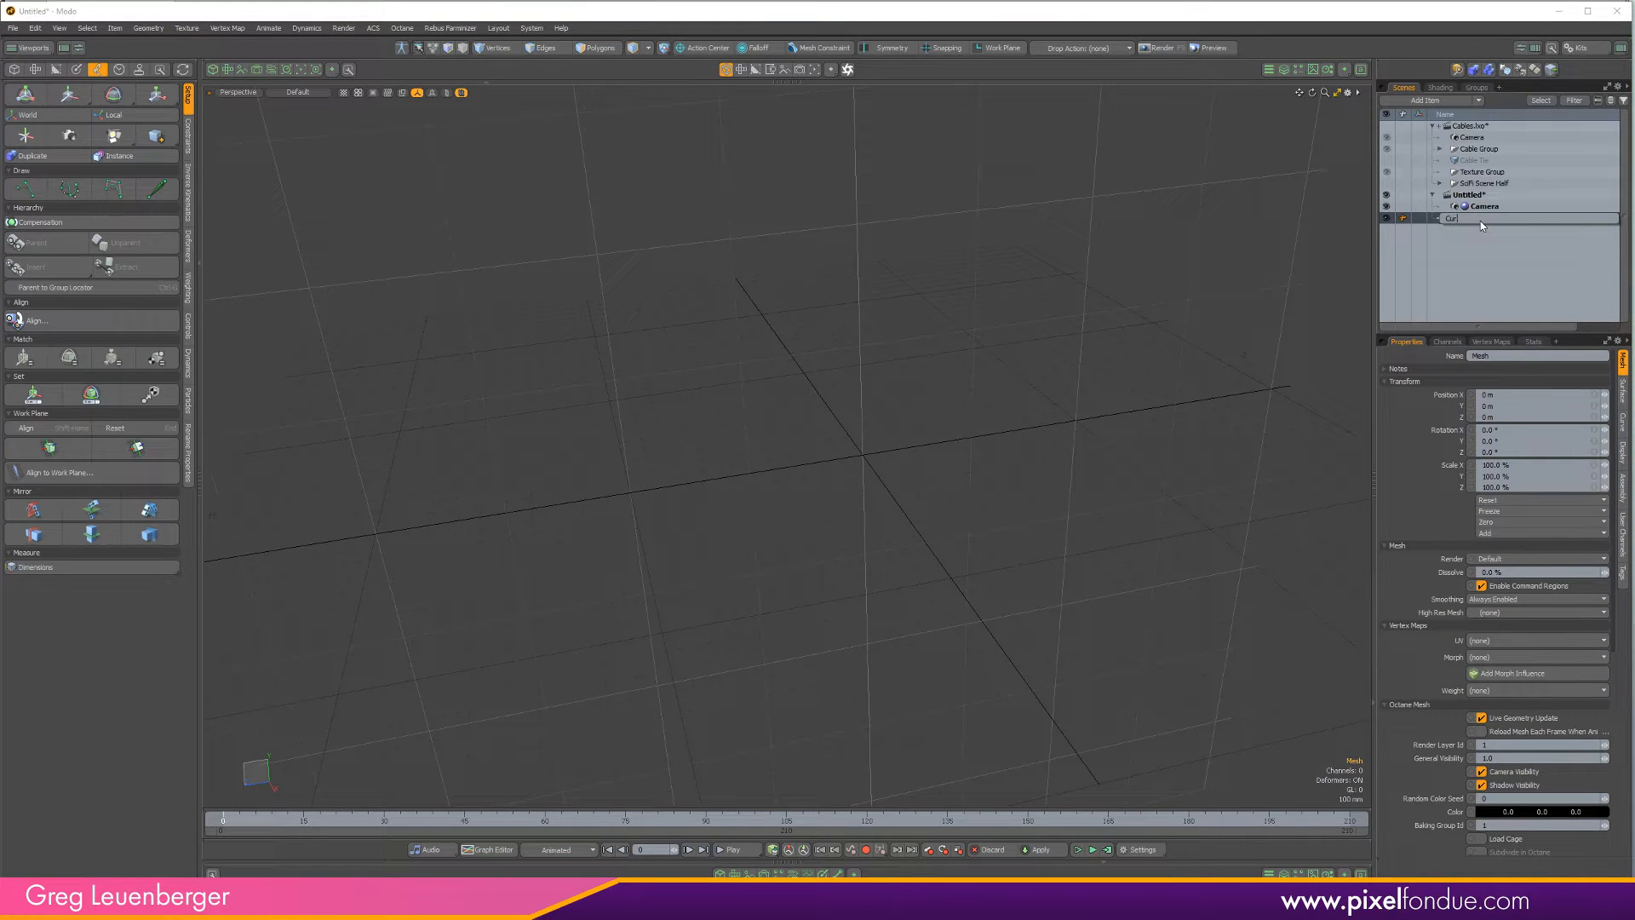
text(ve)
key(Return)
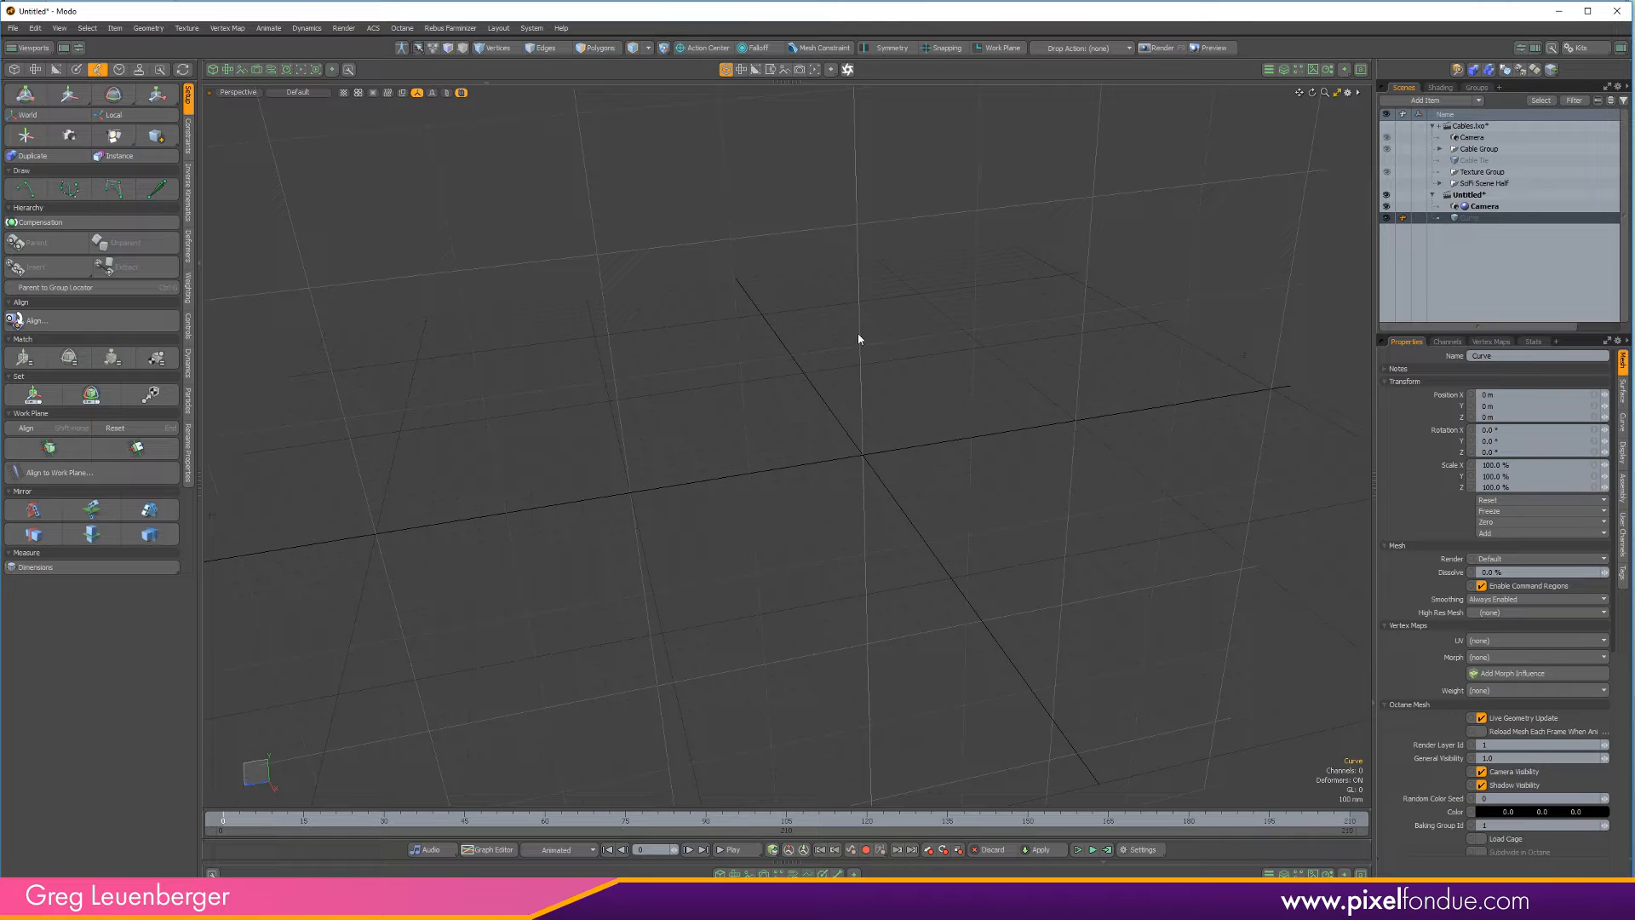
Set up the Curve tool in the front view with grid snapping enabled alongside geometry snapping
alt+drag(857, 423, 894, 451)
key(ctrl+space)
click(898, 457)
alt+drag(864, 529, 798, 488)
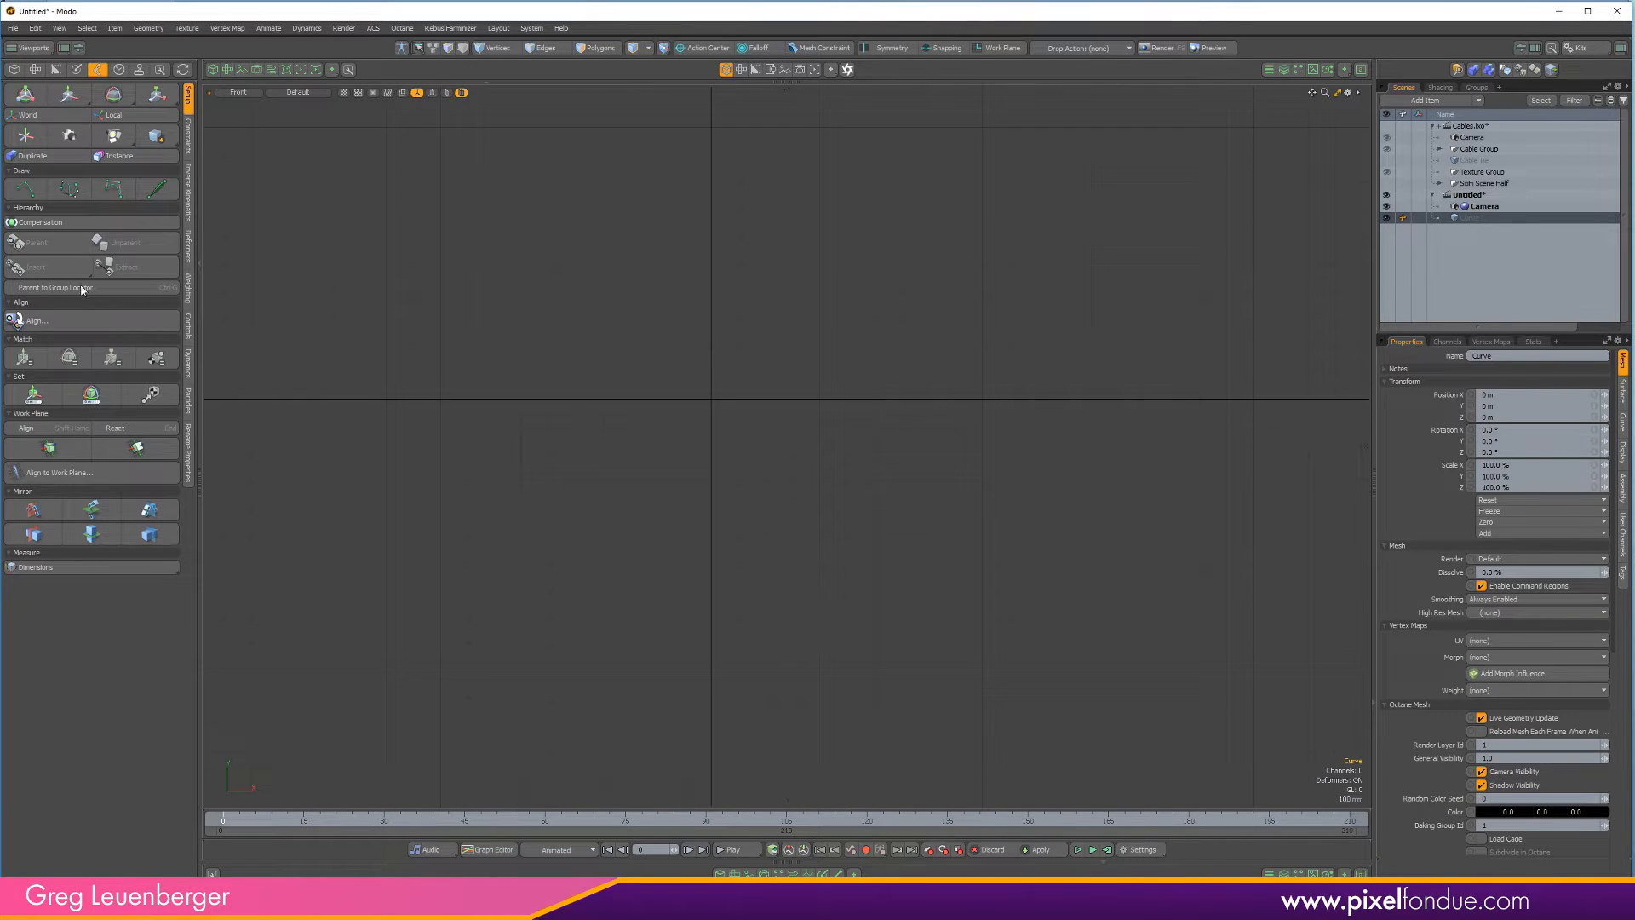
click(26, 189)
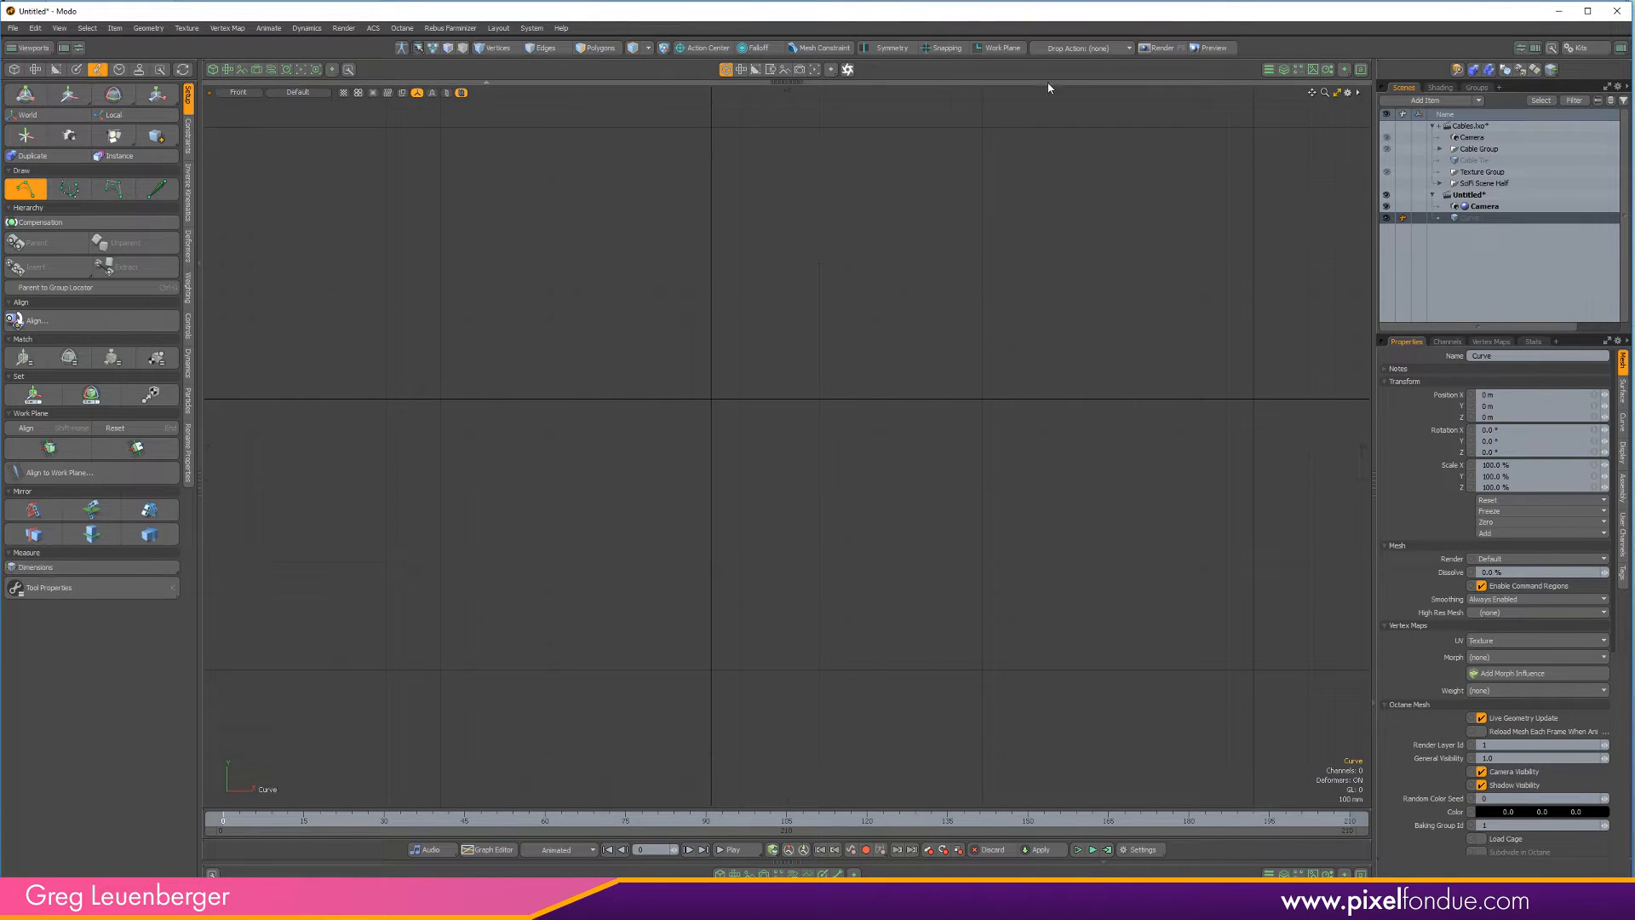
key(x)
click(1071, 70)
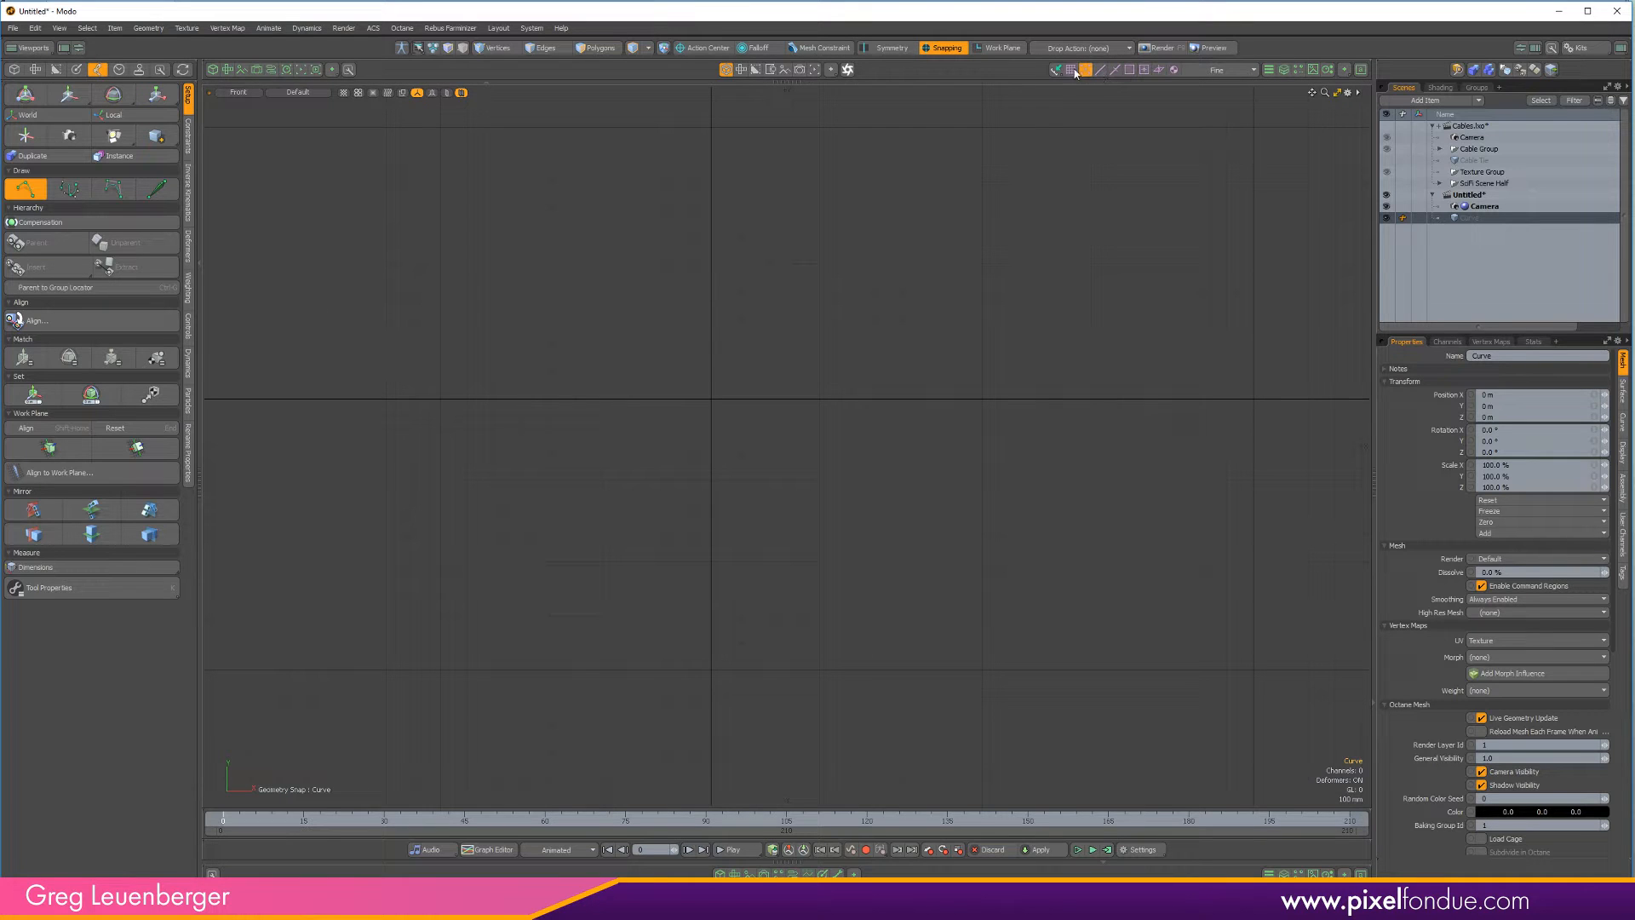
click(1072, 71)
alt+shift+drag(711, 478, 831, 549)
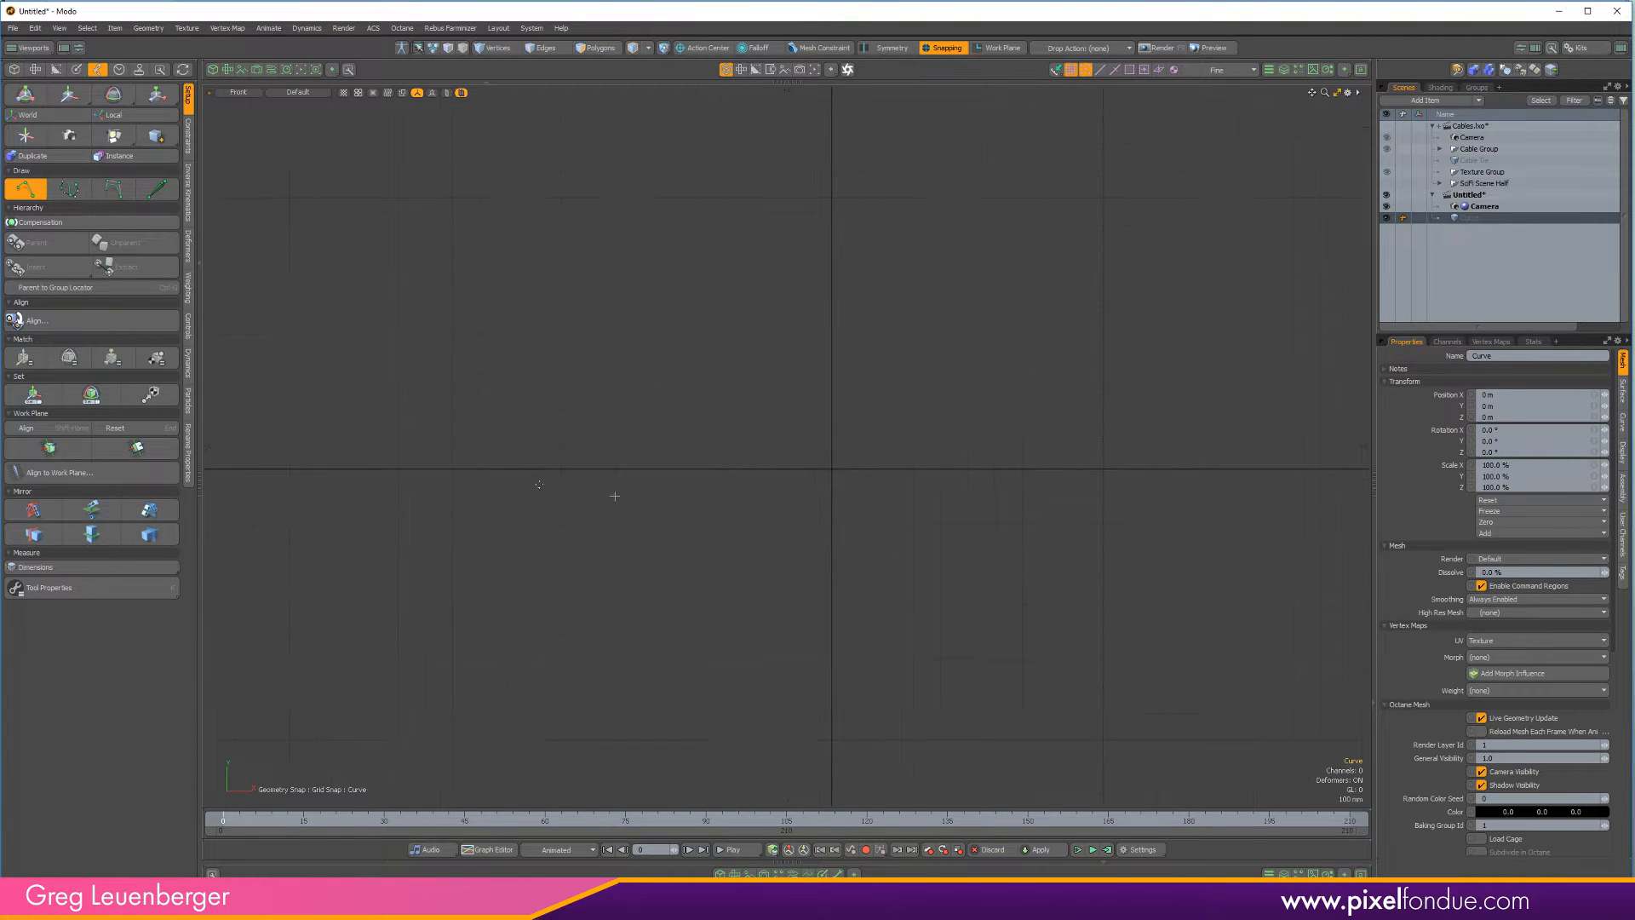
Draw a straight seven-point curve along the horizontal axis, evenly balanced about the origin with its middle point on the center
click(561, 469)
click(669, 469)
click(778, 469)
click(832, 469)
click(887, 469)
click(994, 469)
click(1102, 469)
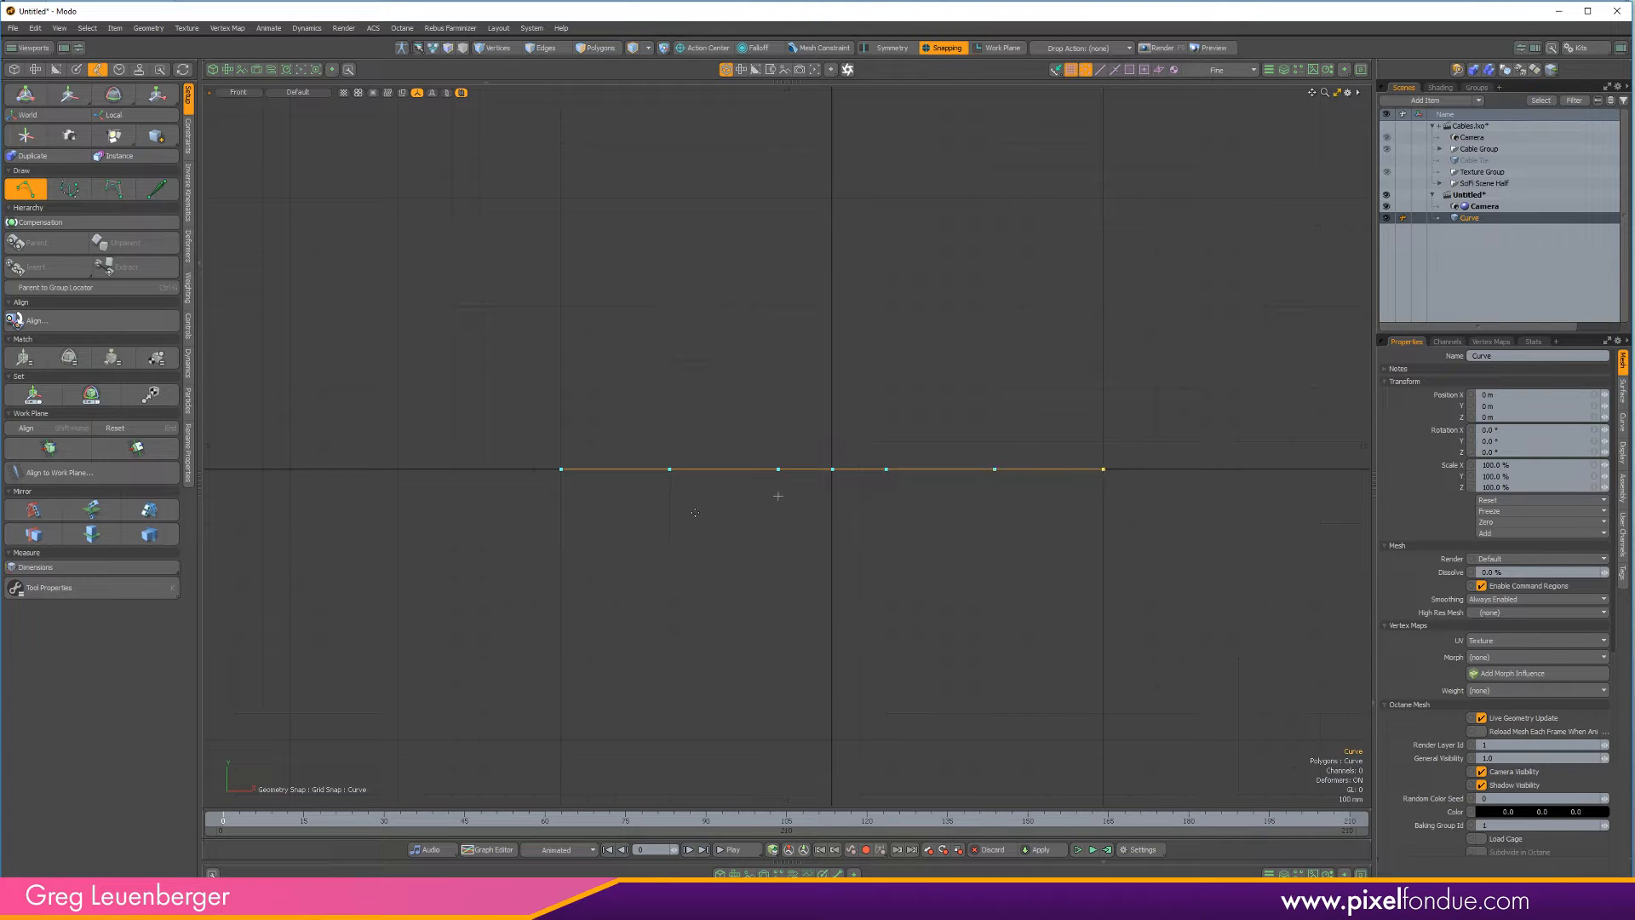
key(q)
click(870, 596)
Align all seven curve vertices to Z 0 with the Eterea XYZ aligners in the perspective view
key(ctrl+space)
click(858, 552)
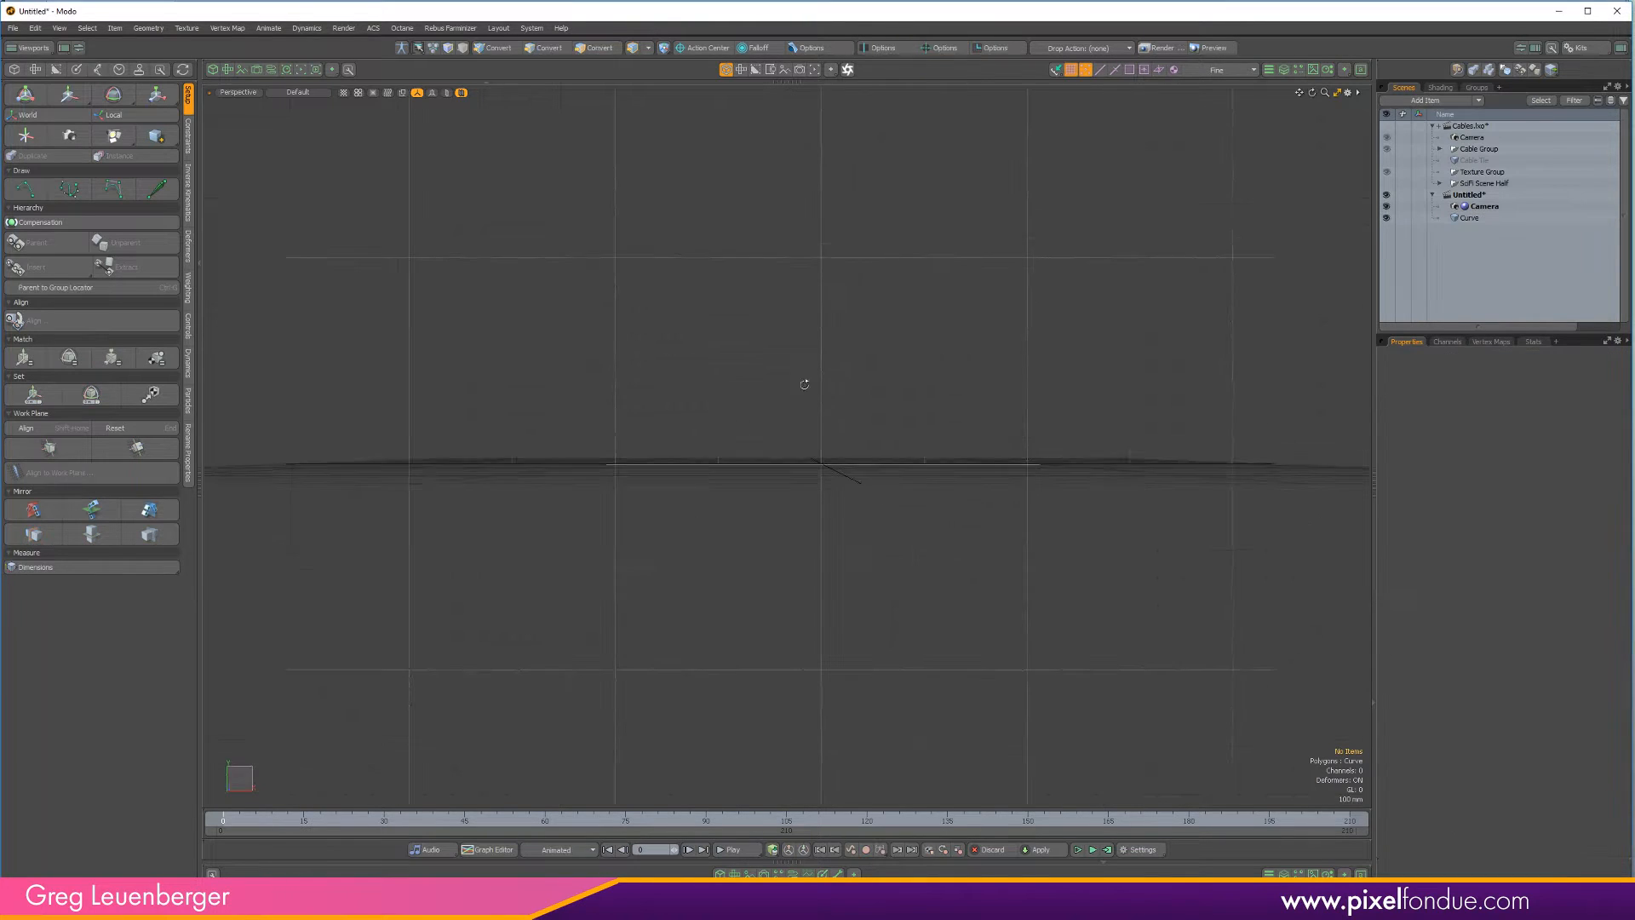
alt+drag(806, 384, 726, 606)
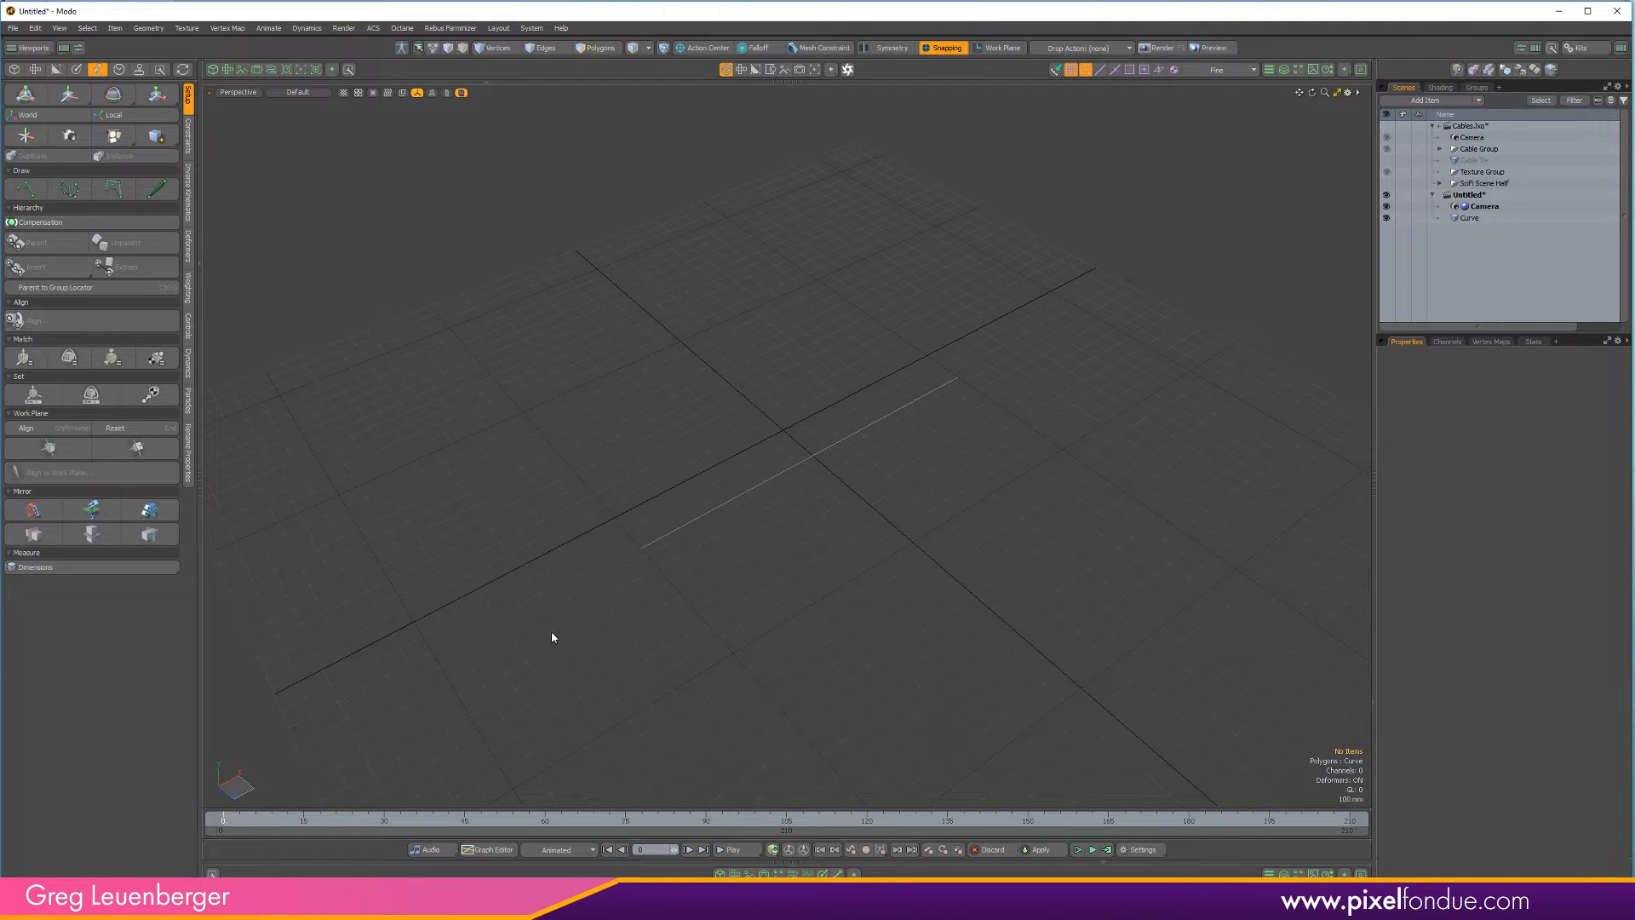
key(1)
alt+drag(980, 494, 784, 595)
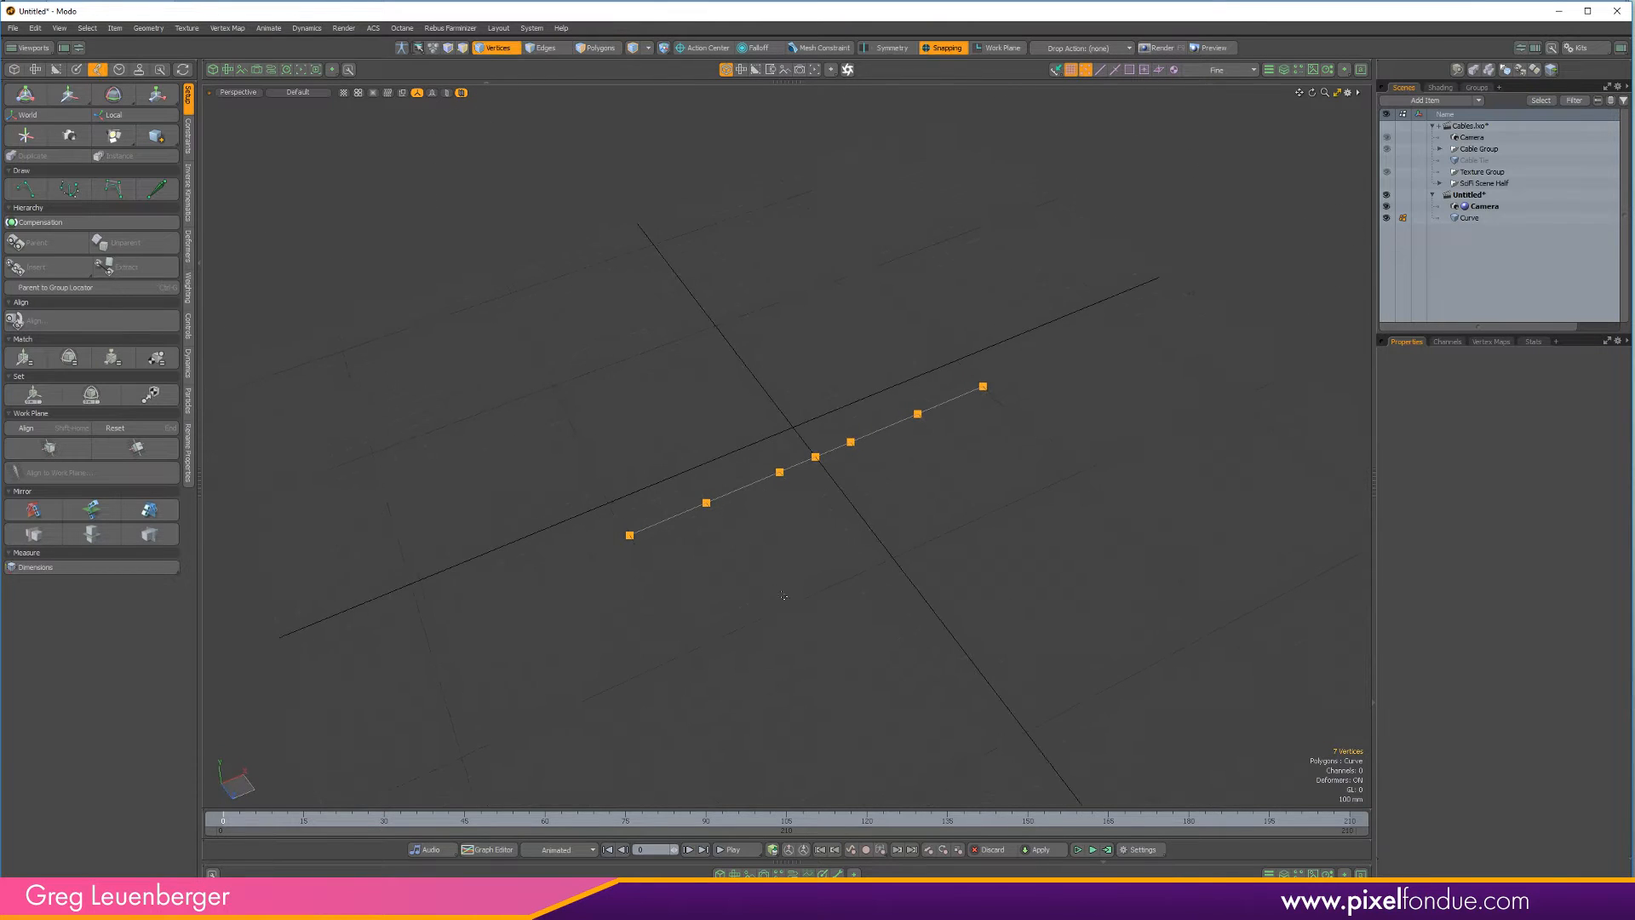
mouse_move(749, 435)
ctrl+alt+mouse_down()
mouse_move(806, 434)
mouse_move(746, 436)
ctrl+alt+mouse_up()
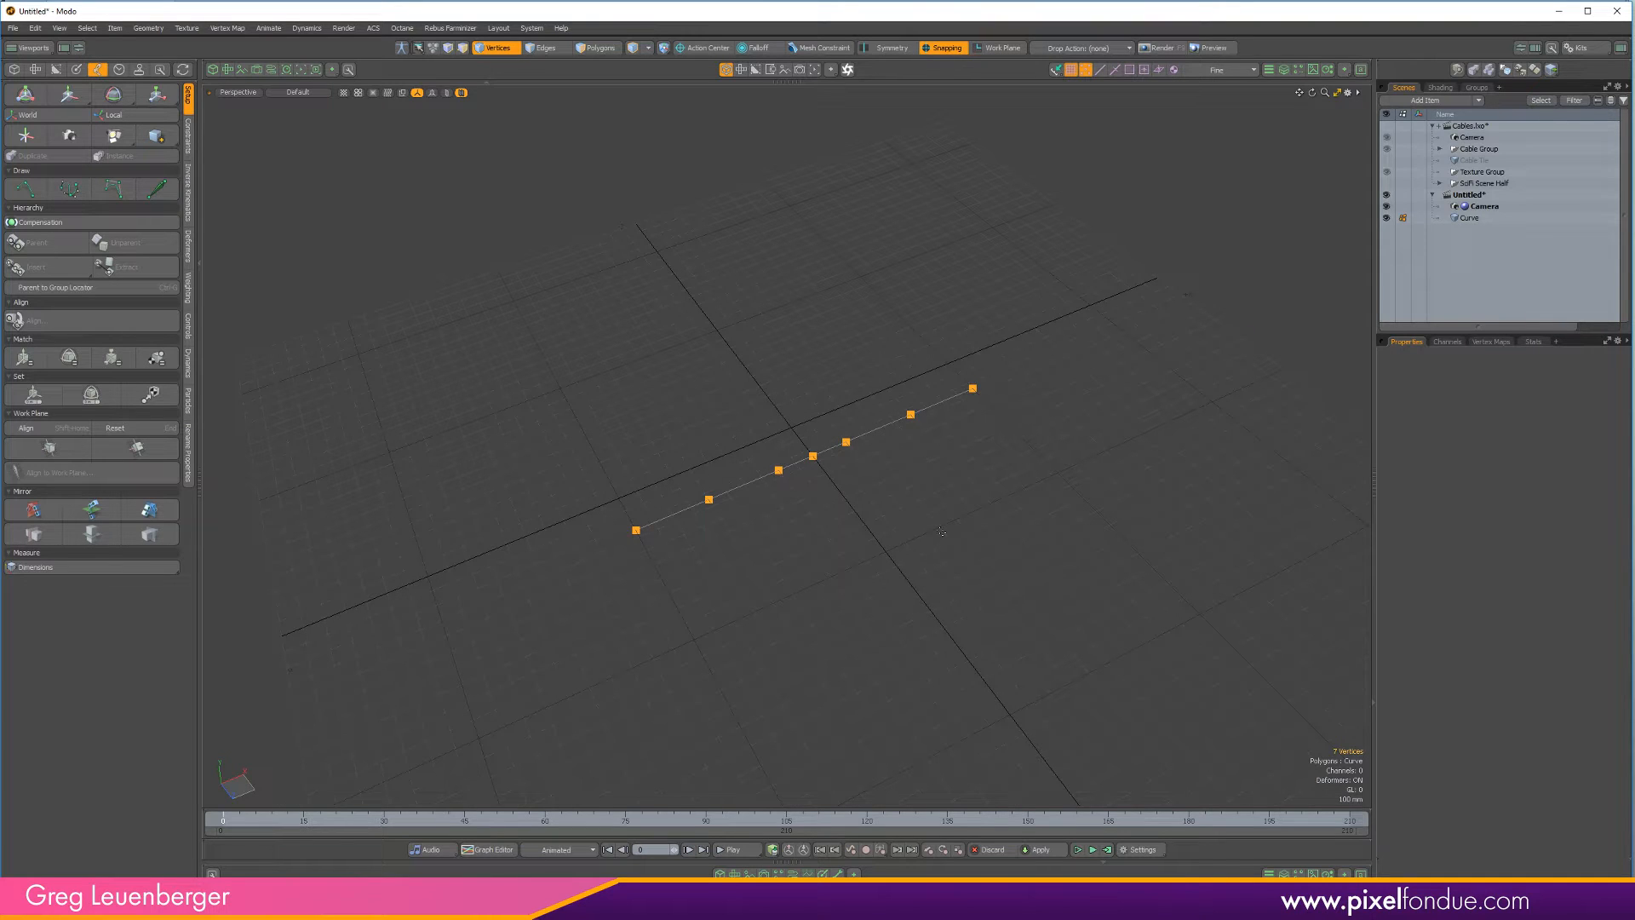
click(1575, 50)
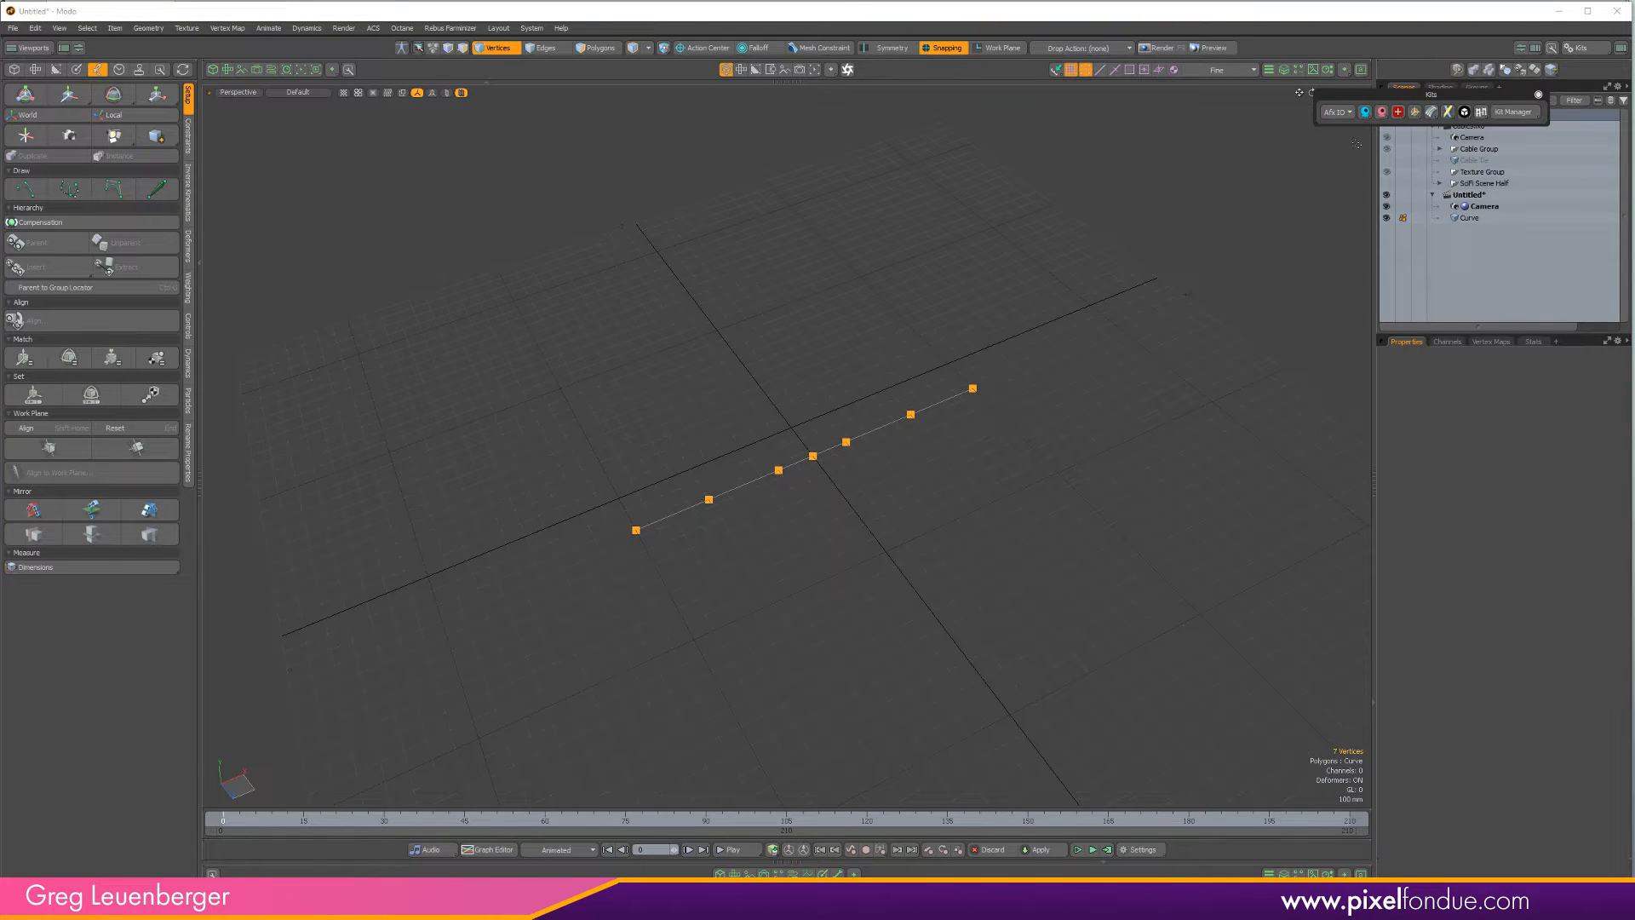
click(1415, 112)
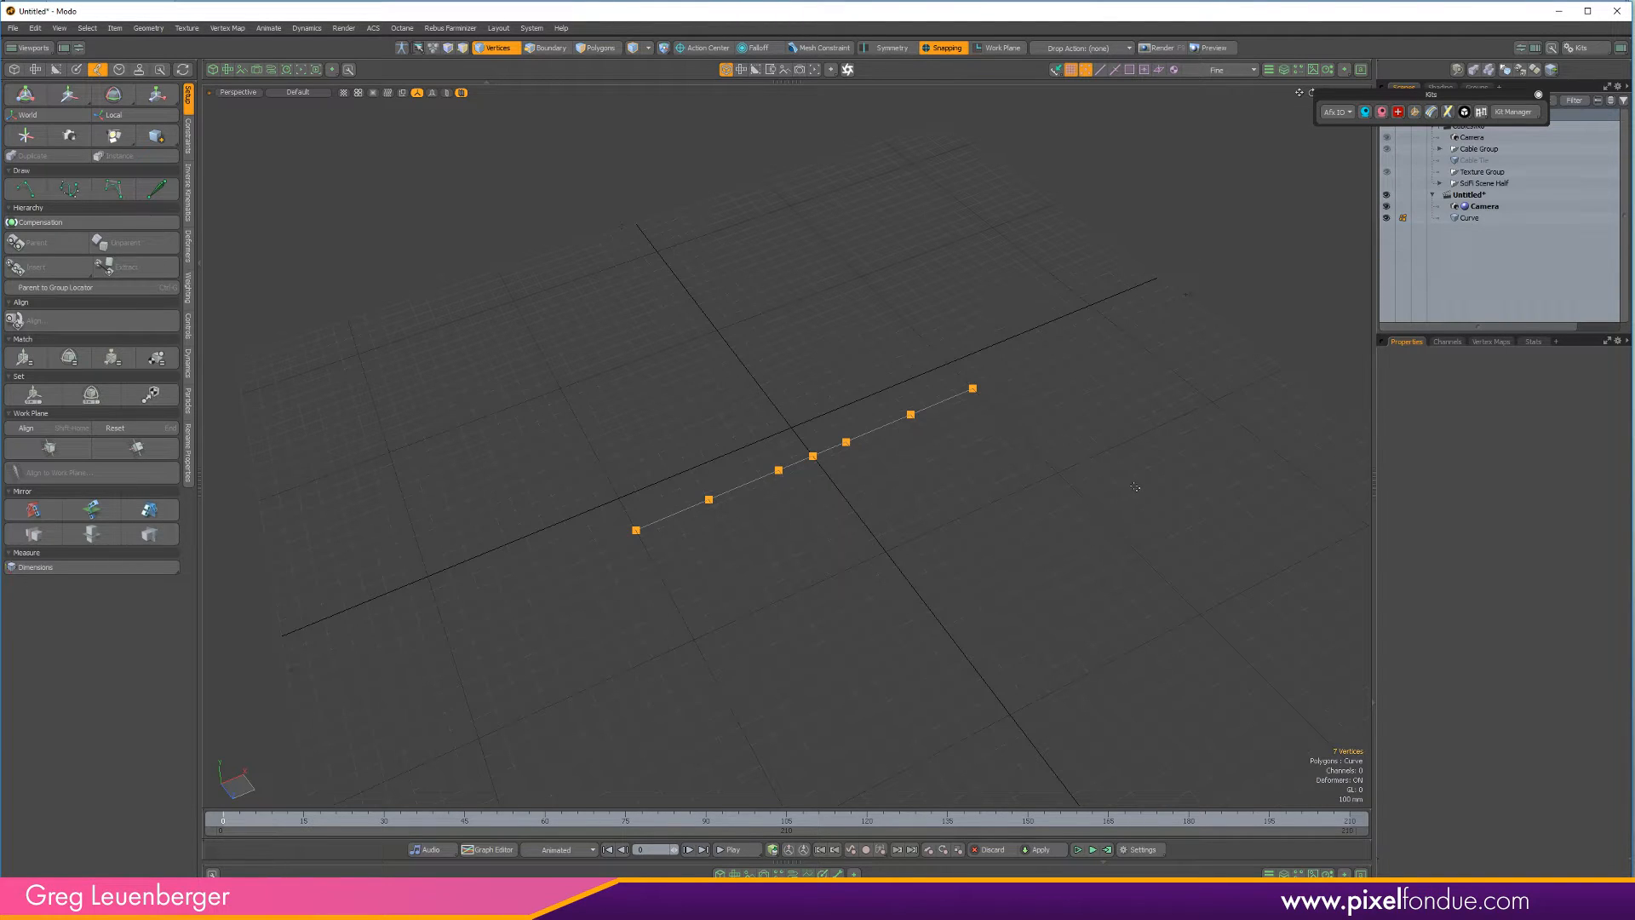
key(ctrl+shift+a)
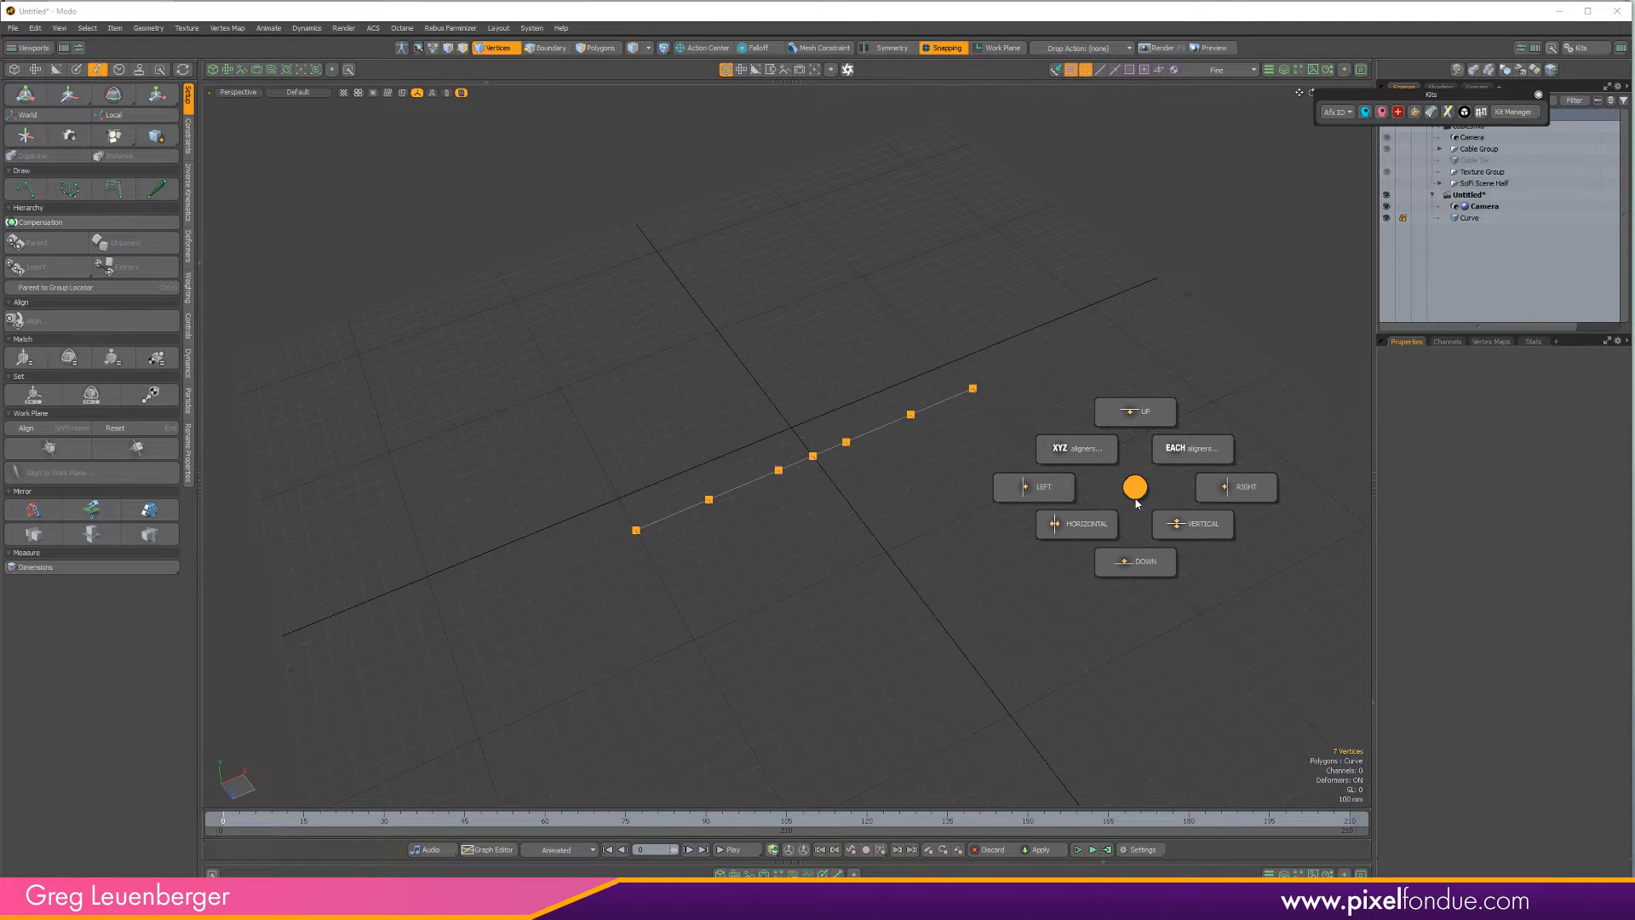
click(1076, 448)
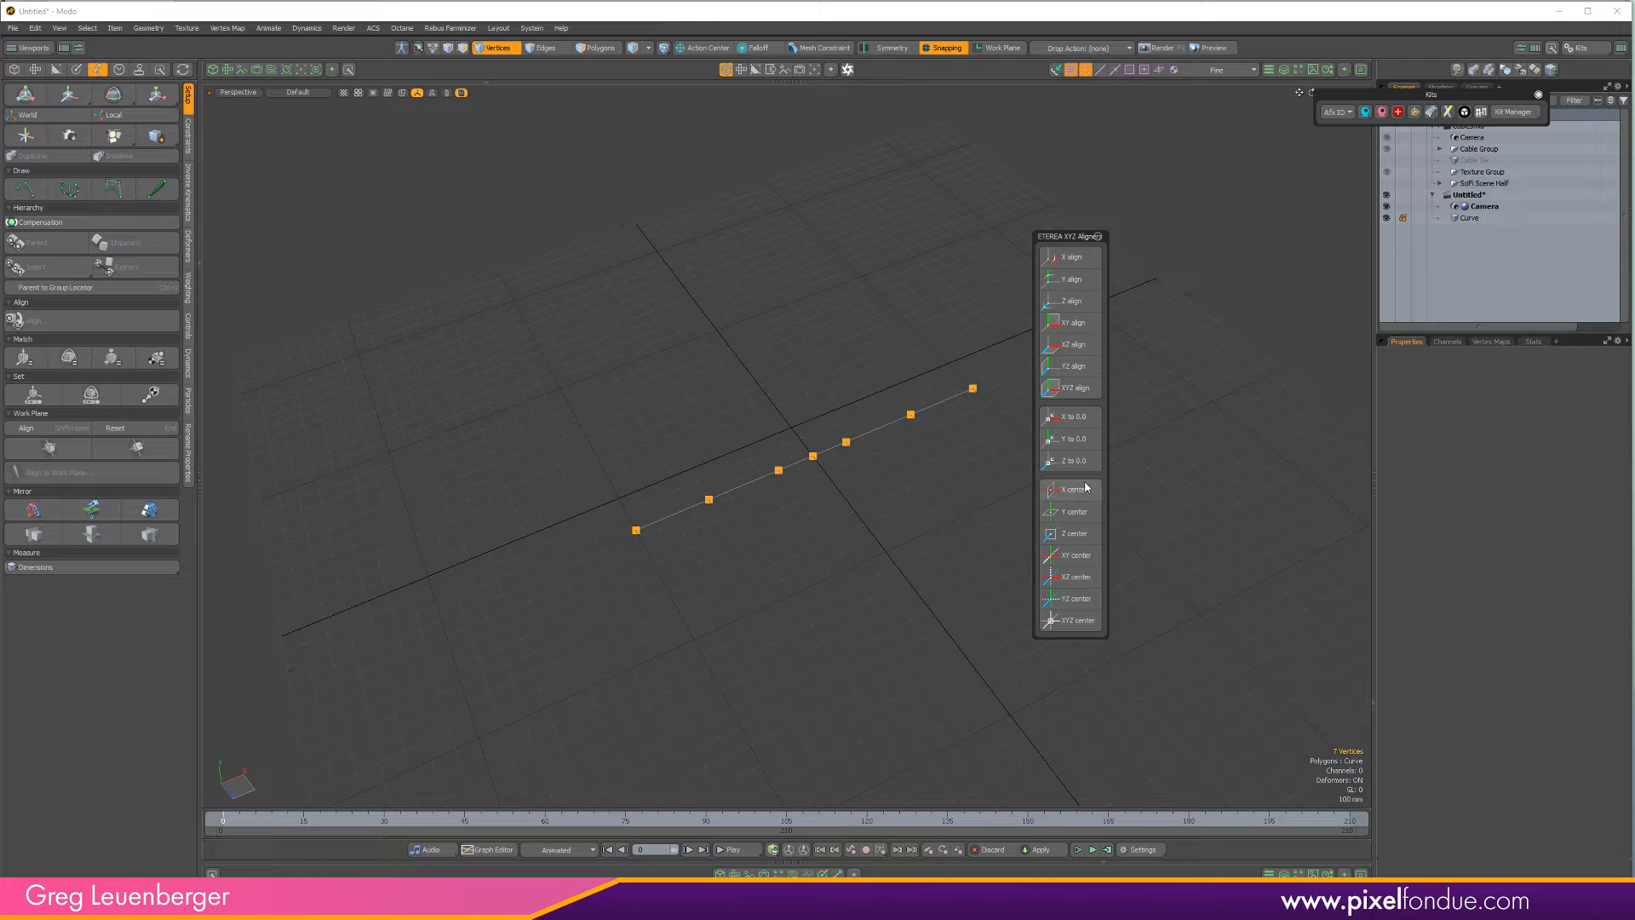
click(1078, 462)
alt+drag(945, 481, 843, 457)
Hide the grid and work plane in the perspective view and clear the vertex selection
key(ctrl+3)
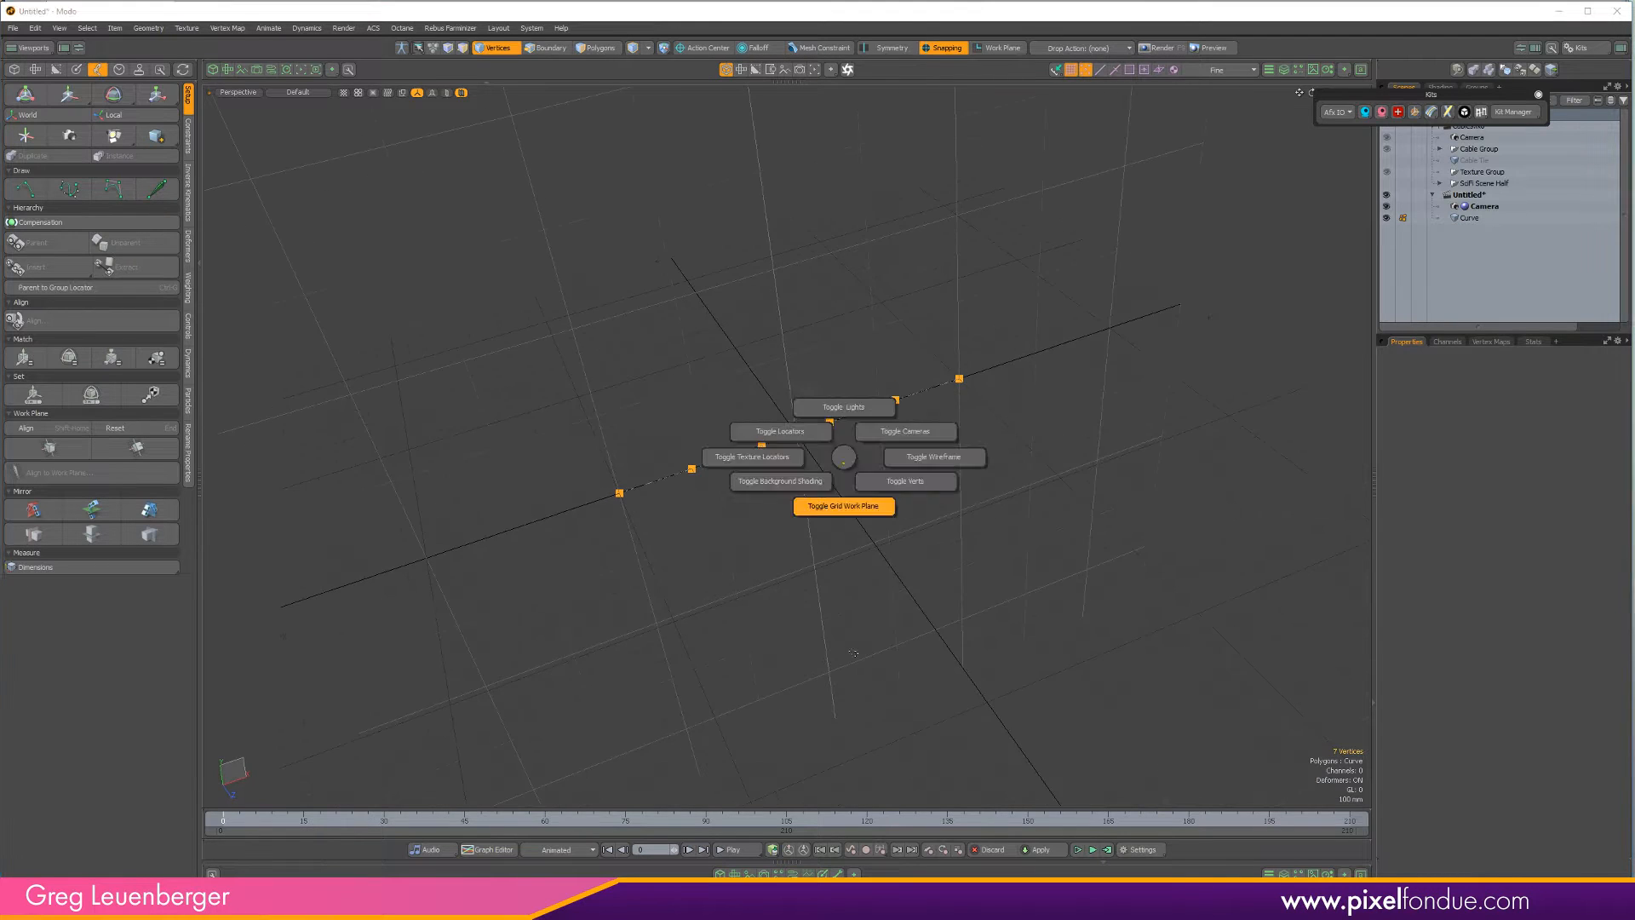
click(853, 653)
alt+drag(715, 511, 553, 494)
key(ctrl+3)
click(852, 673)
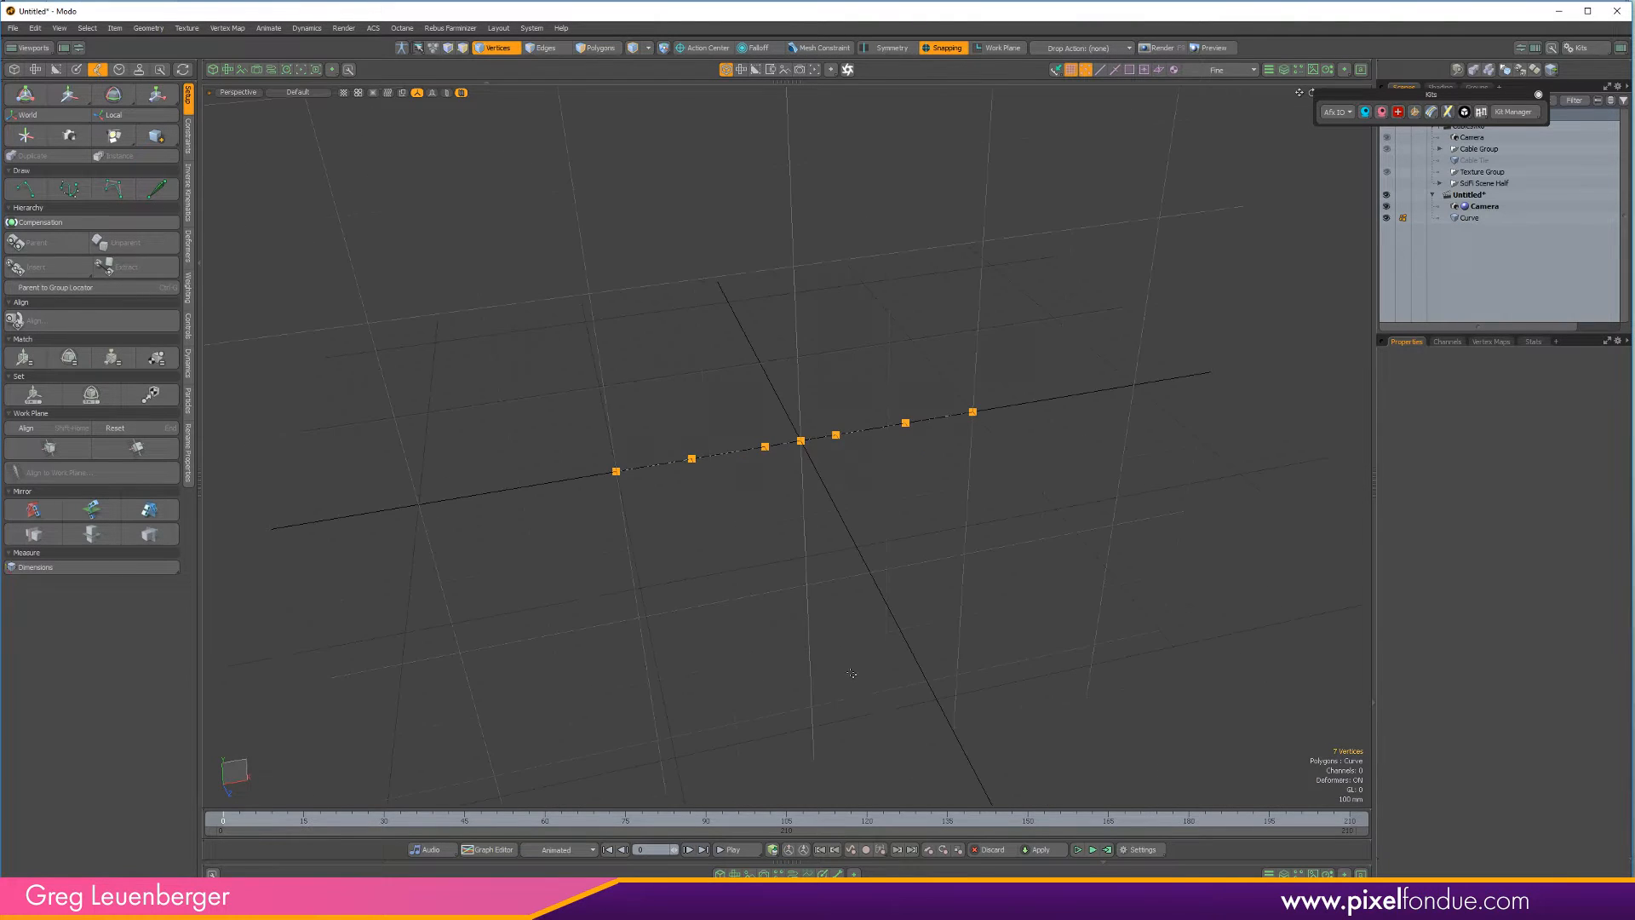
scroll(807, 456, up, 4)
key(ctrl+3)
click(1025, 611)
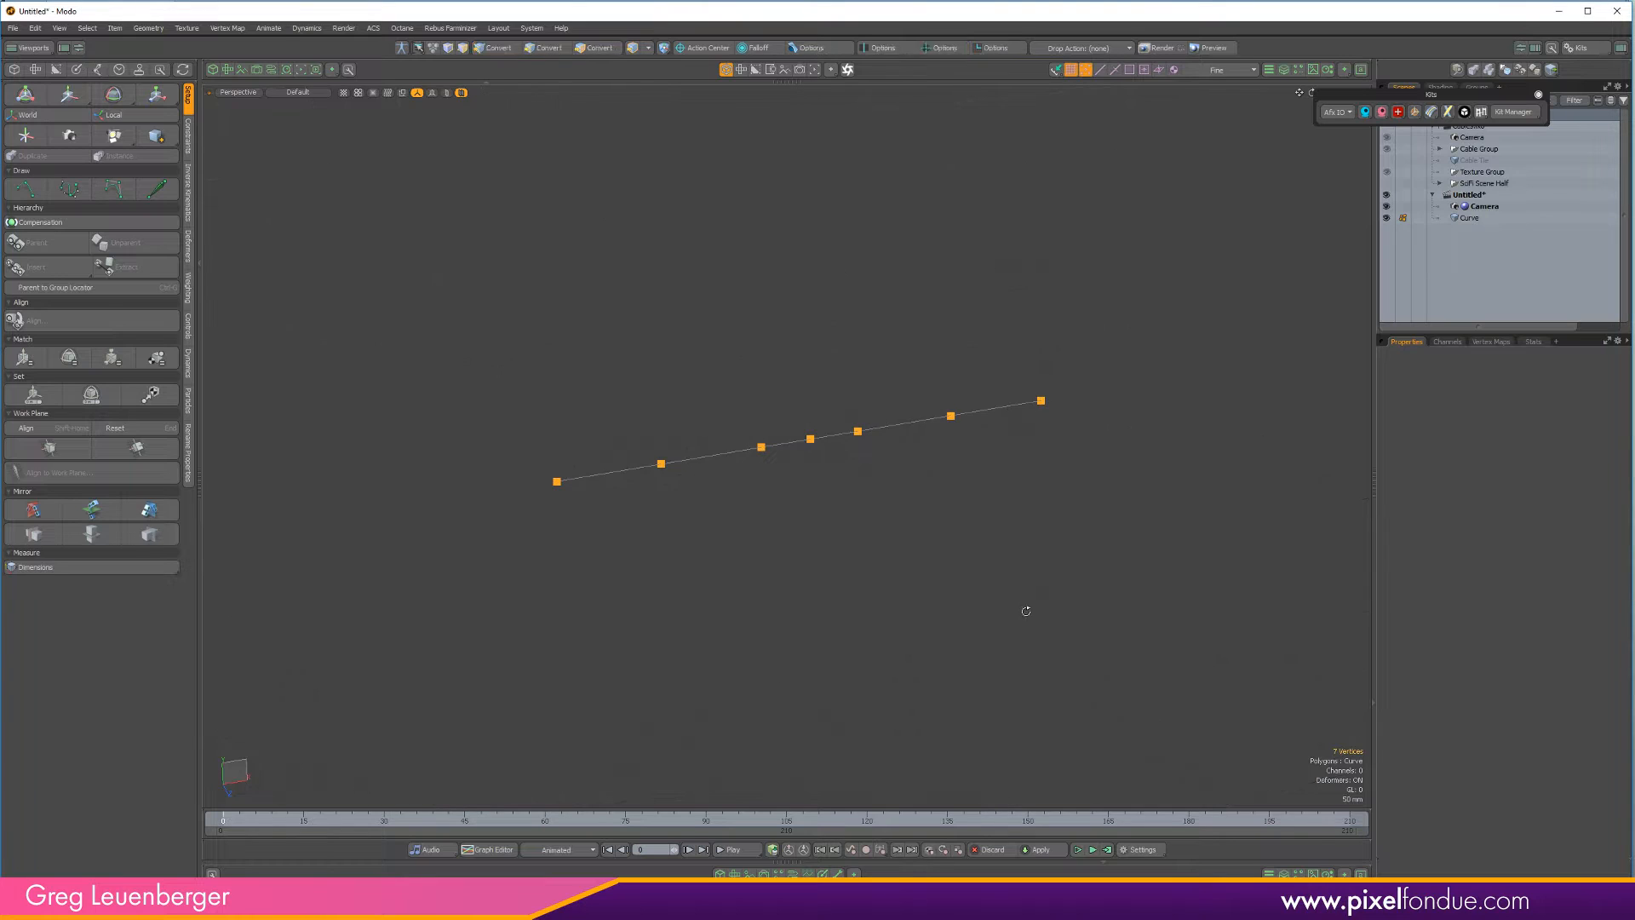
alt+drag(1026, 611, 1021, 606)
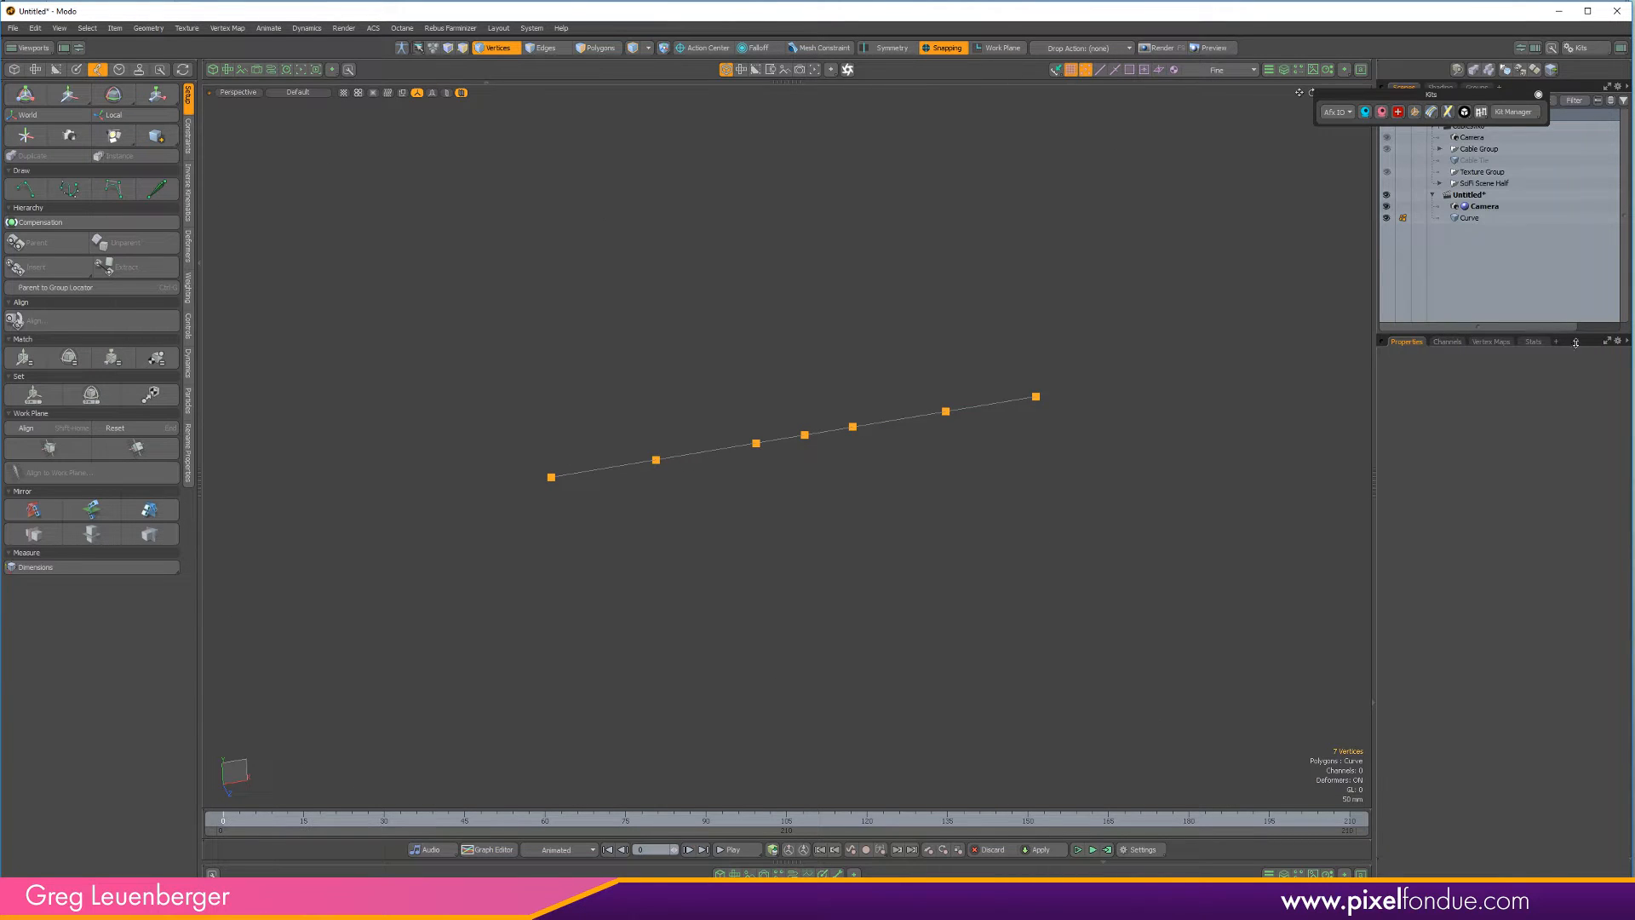
click(1142, 402)
Display dimensions on the Curve item to check its length
click(1470, 218)
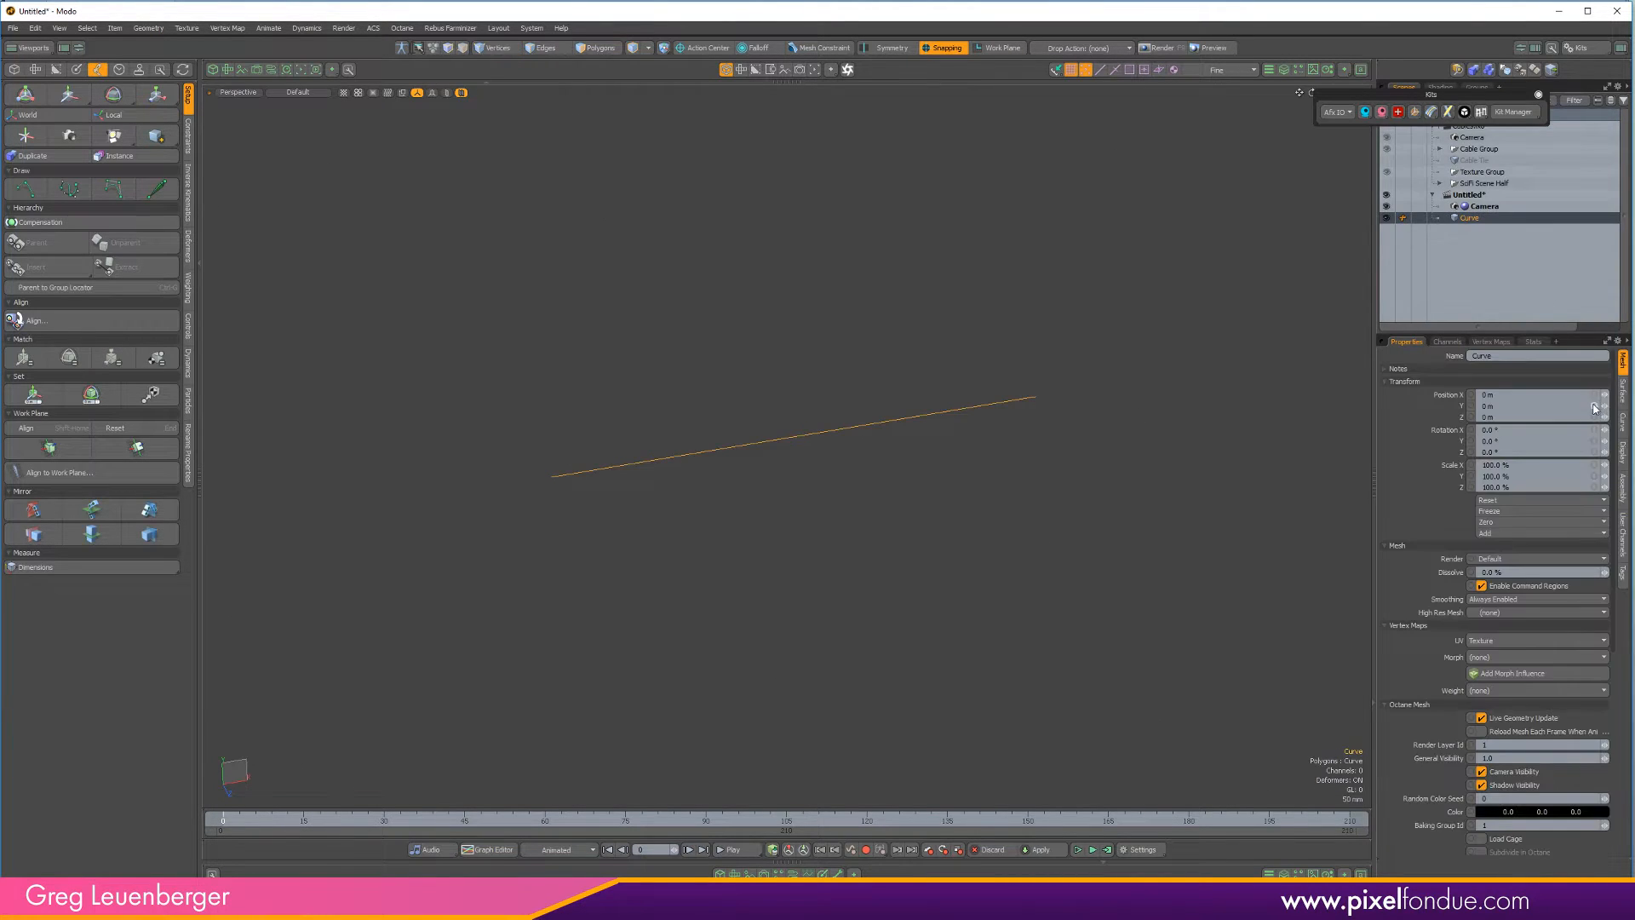
click(1622, 451)
click(1506, 501)
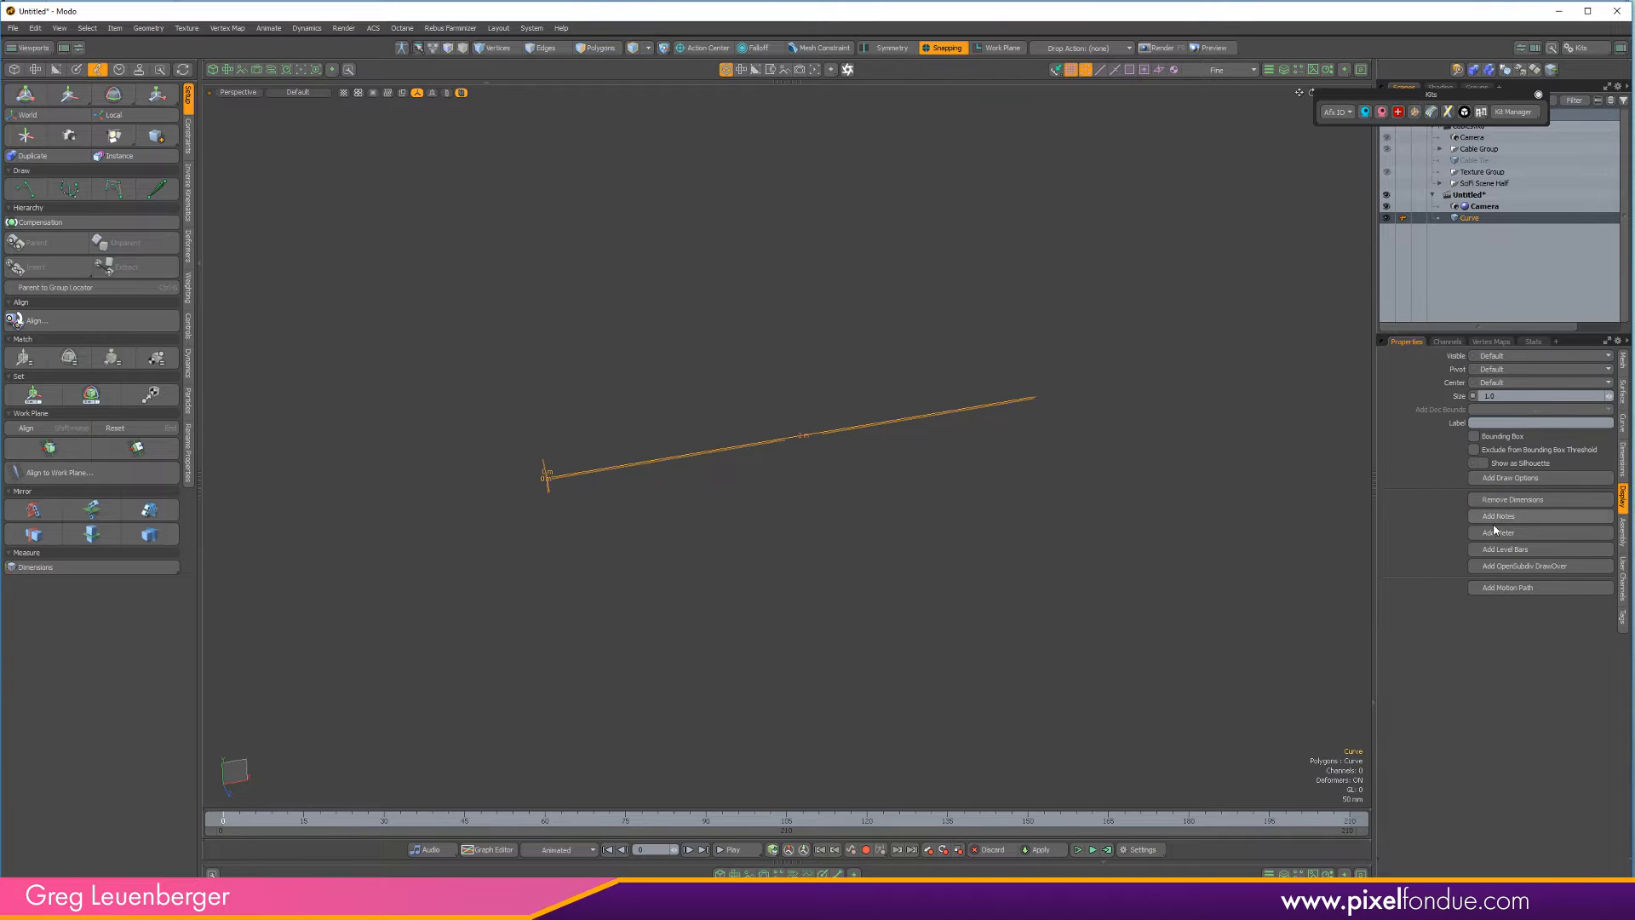
alt+drag(1153, 533, 964, 546)
key(x)
key(3)
key(y)
key(space)
scroll(996, 507, down, 5)
click(980, 551)
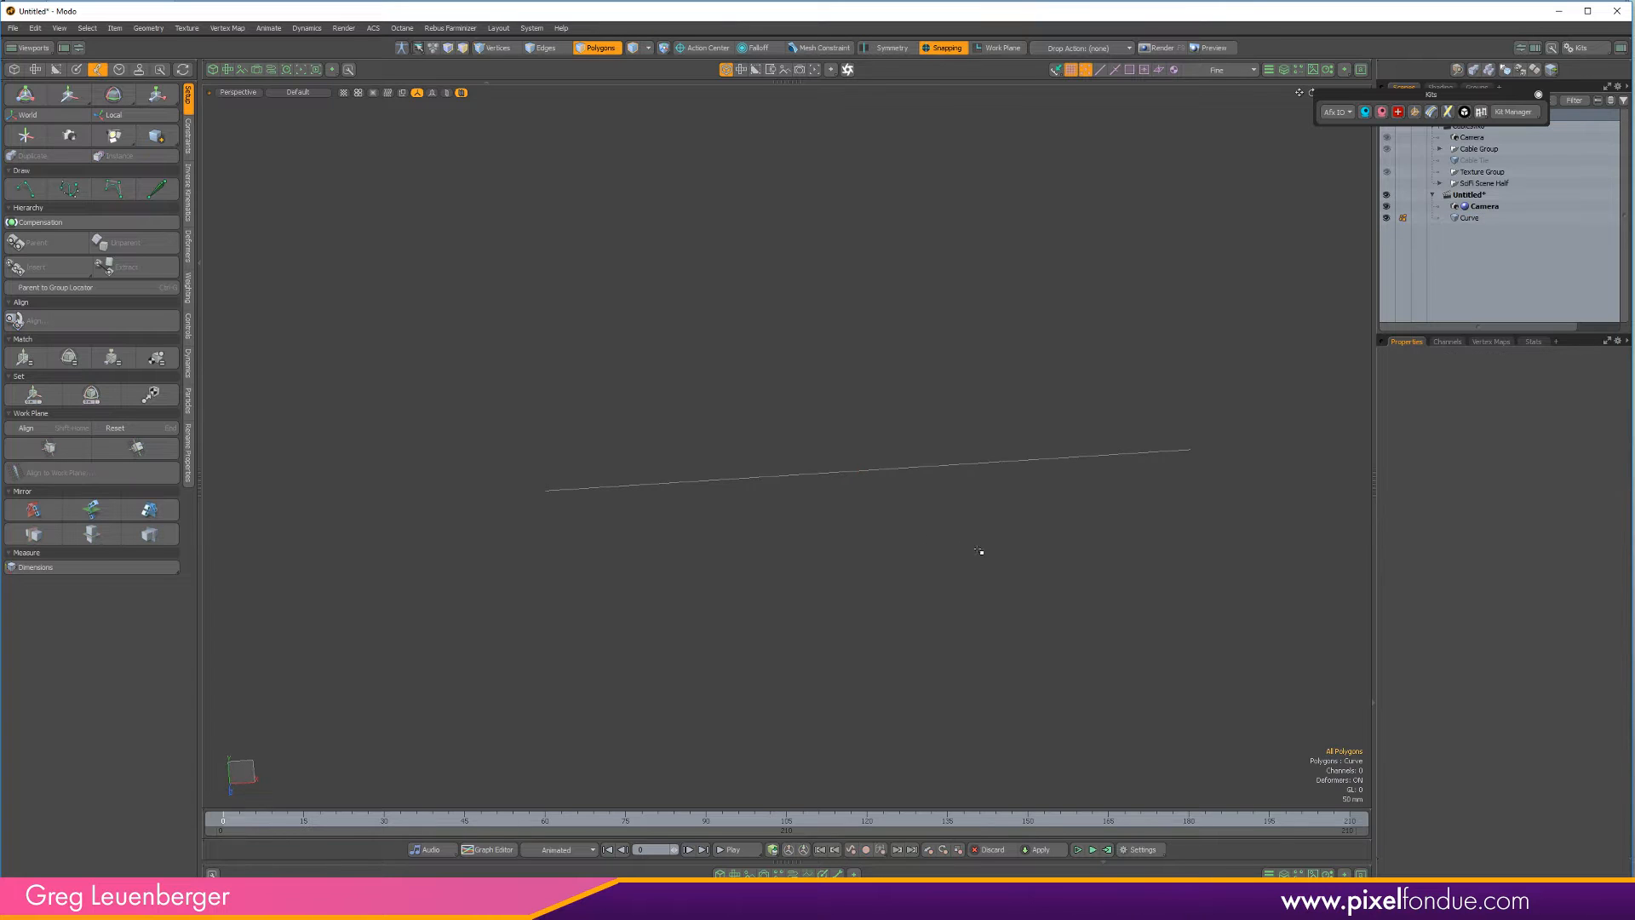
Remove the dimensions from the Curve item and turn on the display of its vertices
click(1468, 217)
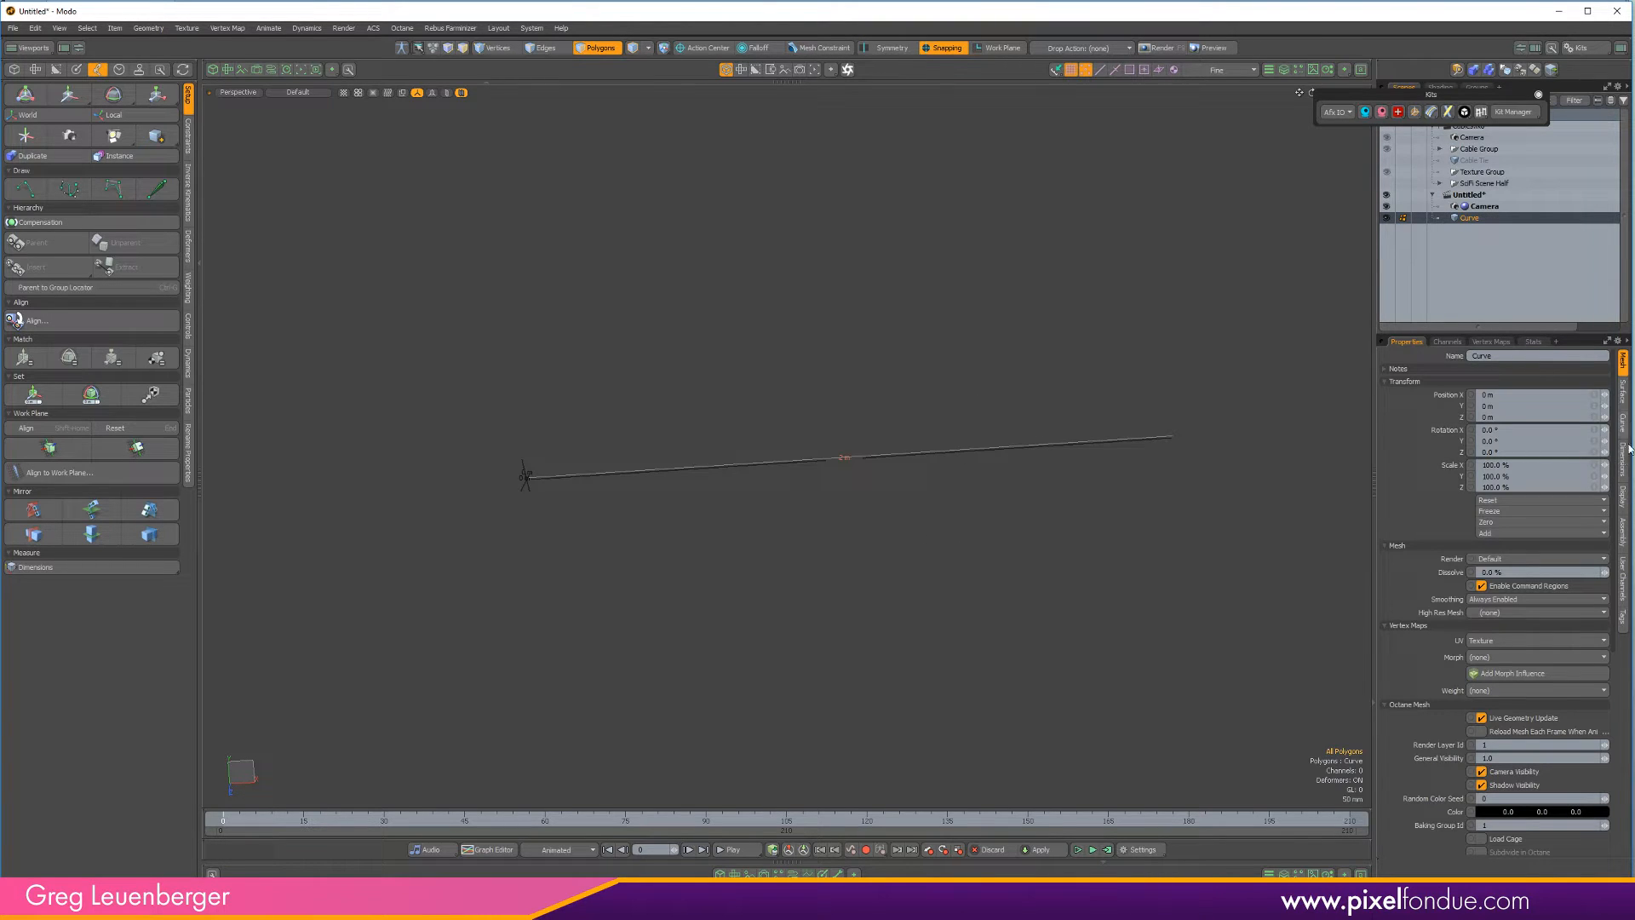
click(1622, 505)
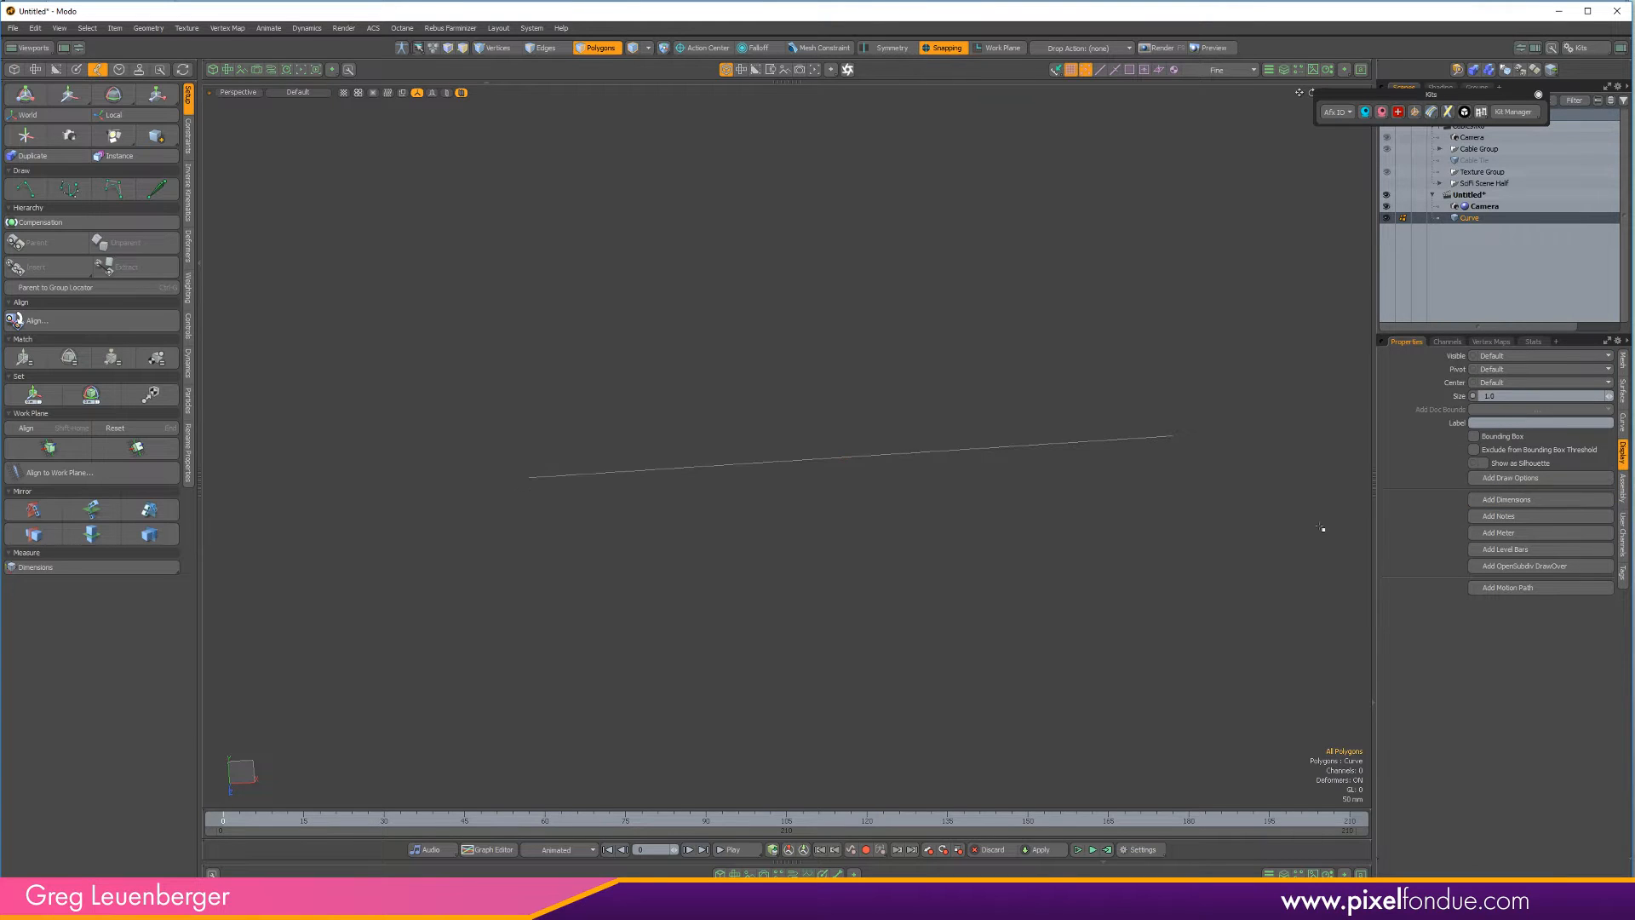
alt+shift+drag(926, 538, 820, 564)
scroll(824, 479, up, 2)
alt+shift+drag(951, 511, 963, 499)
alt+drag(1012, 597, 942, 587)
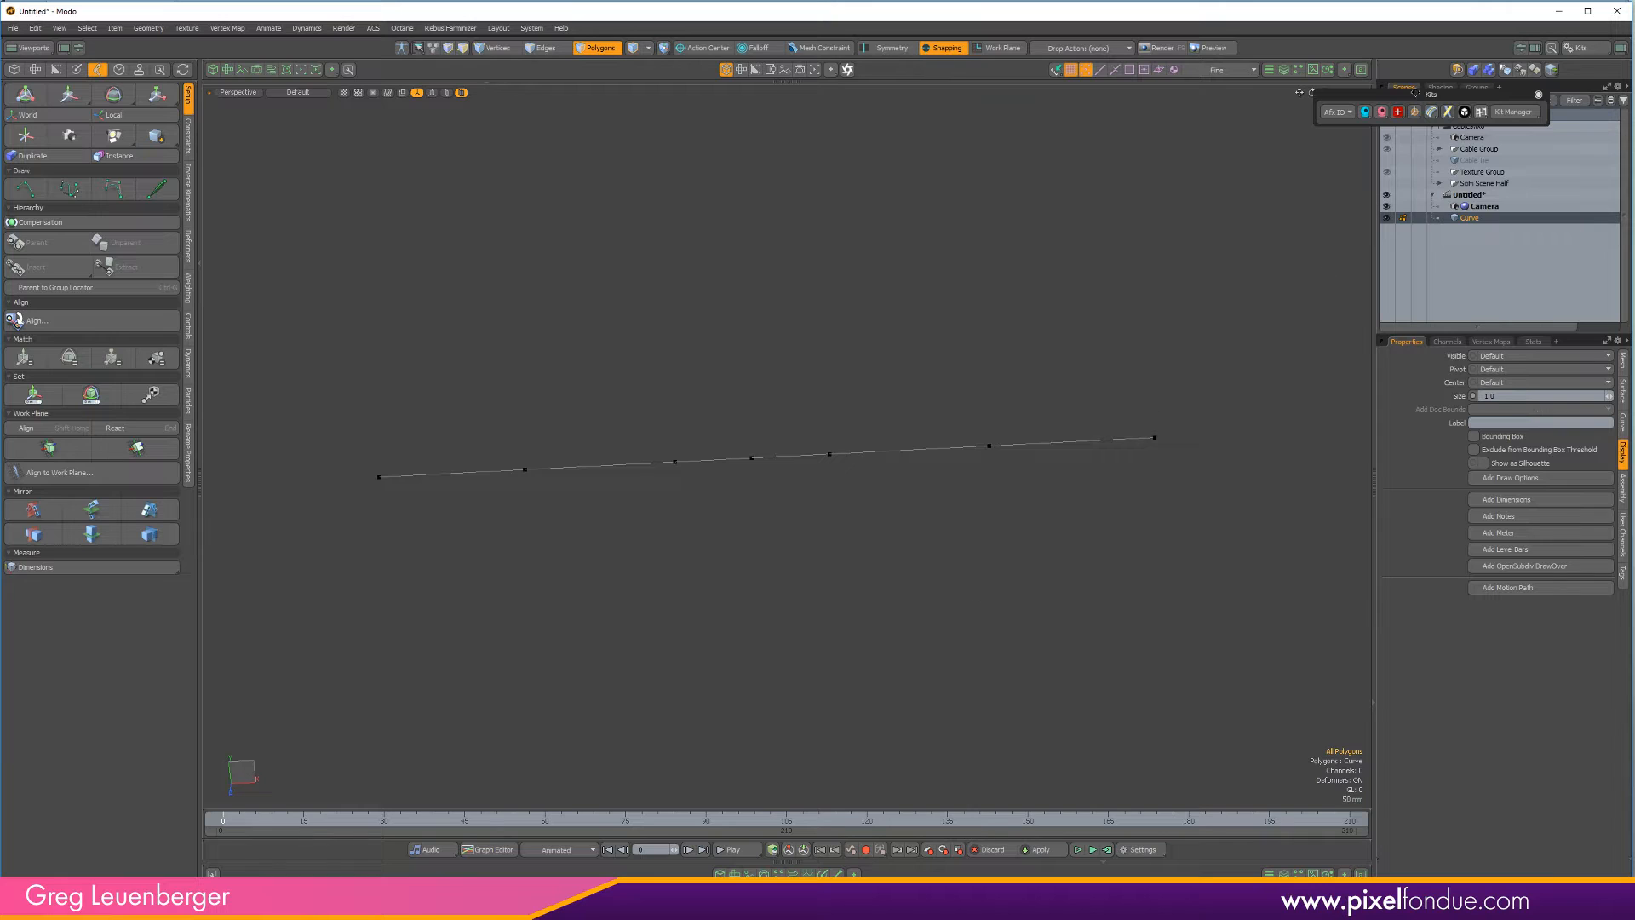
click(1537, 94)
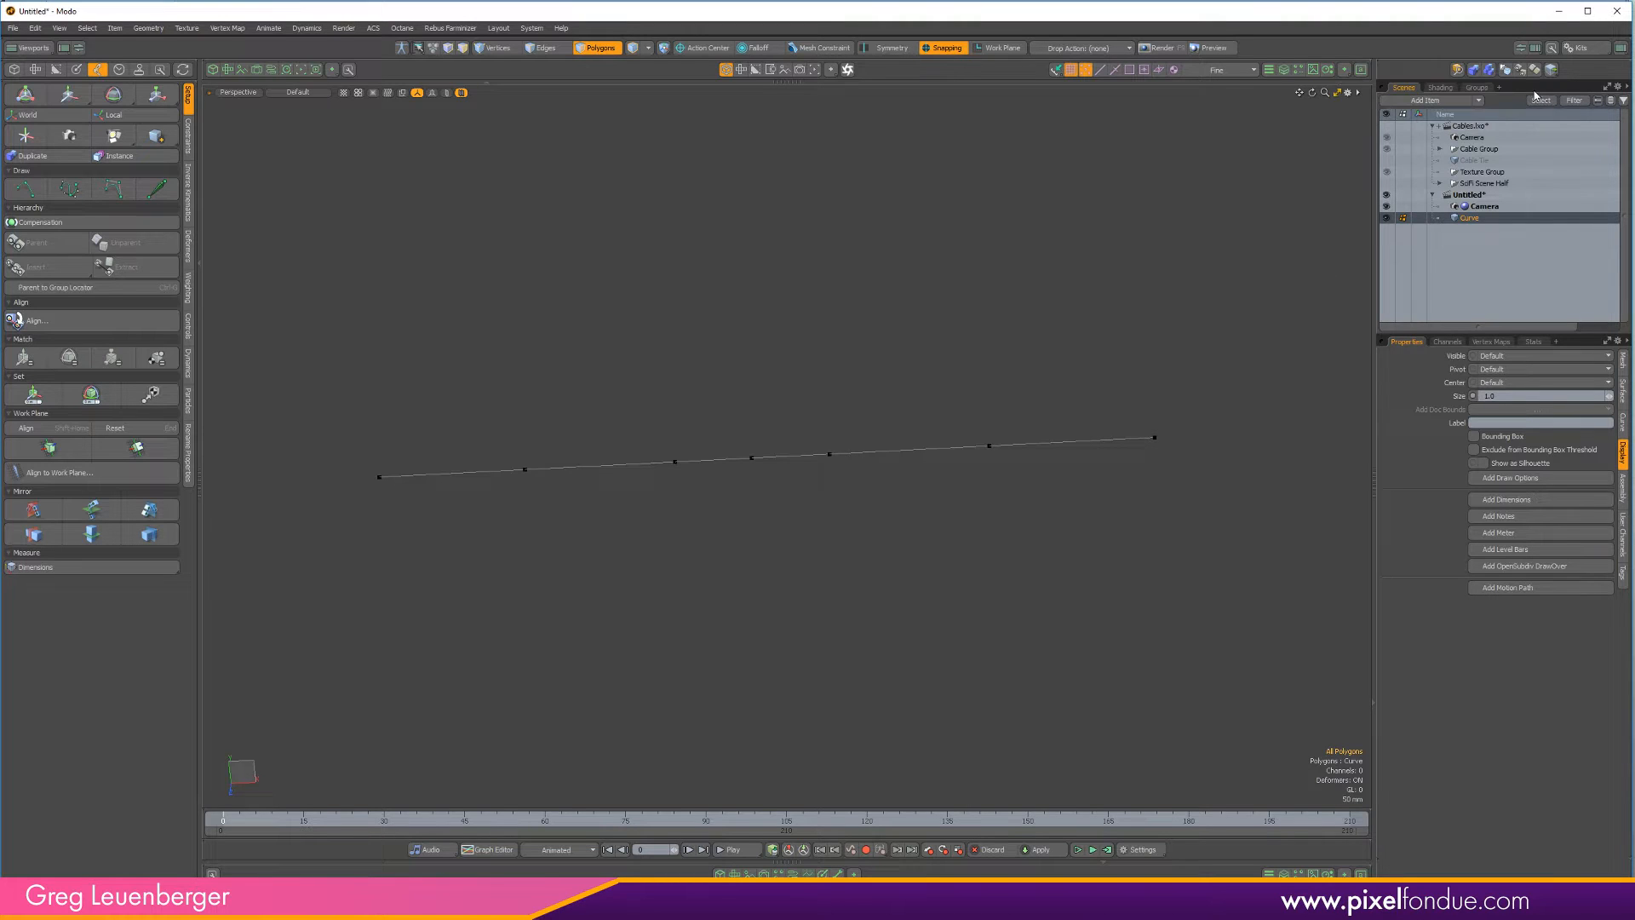
Add a Curve Rebuild mesh operation to the Curve mesh and turn snapping off
click(1284, 69)
click(1173, 94)
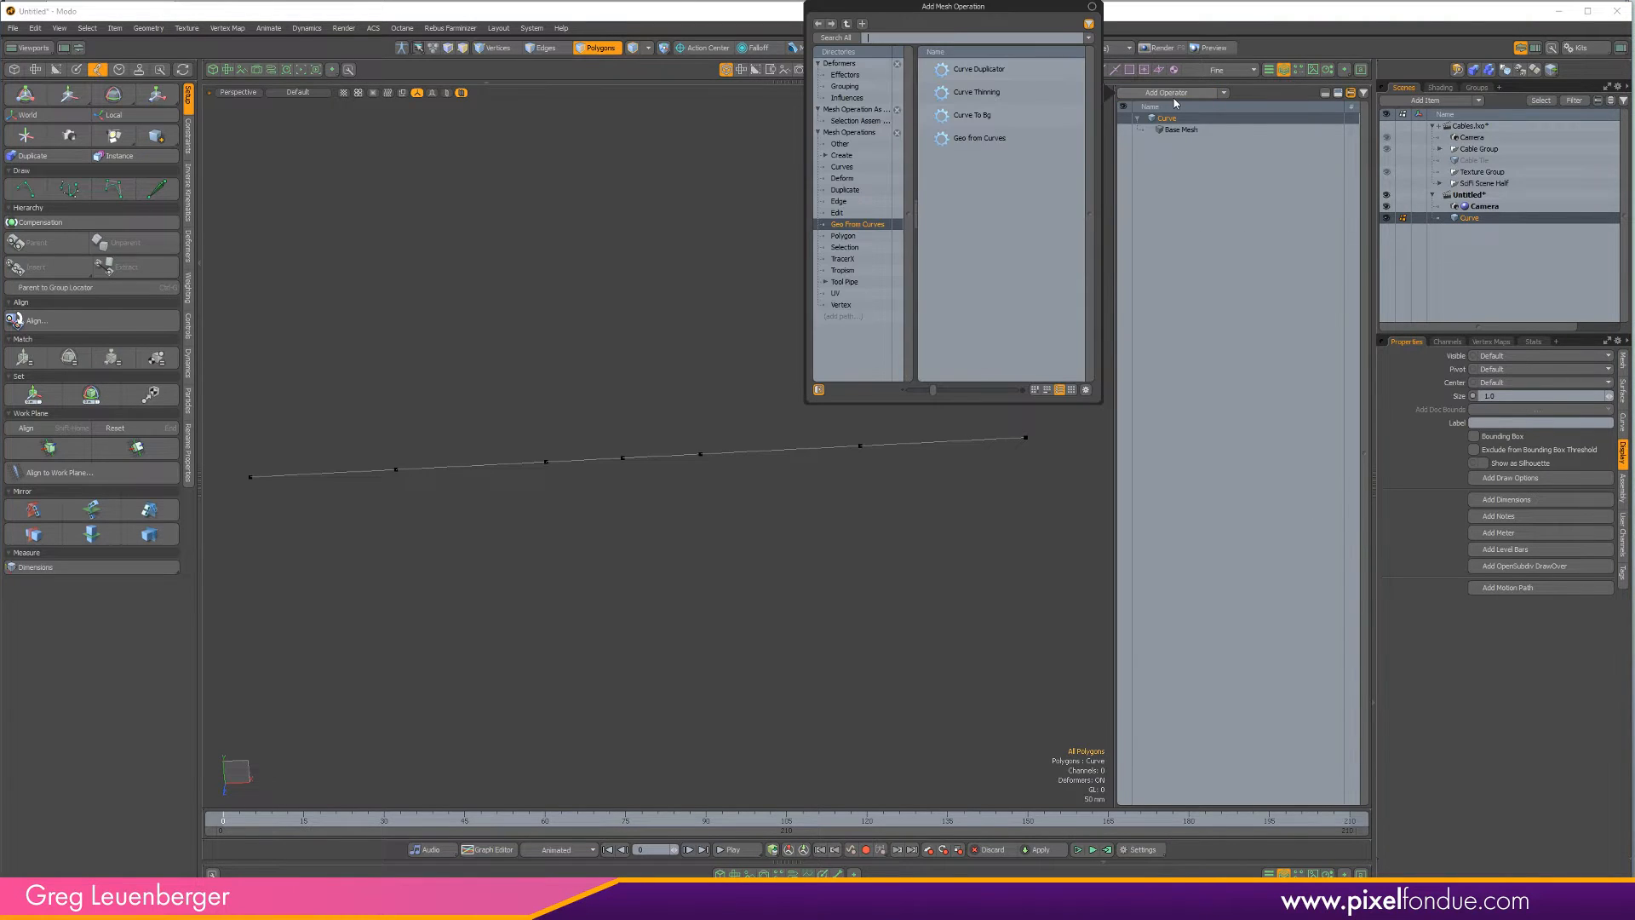
text(rebuild)
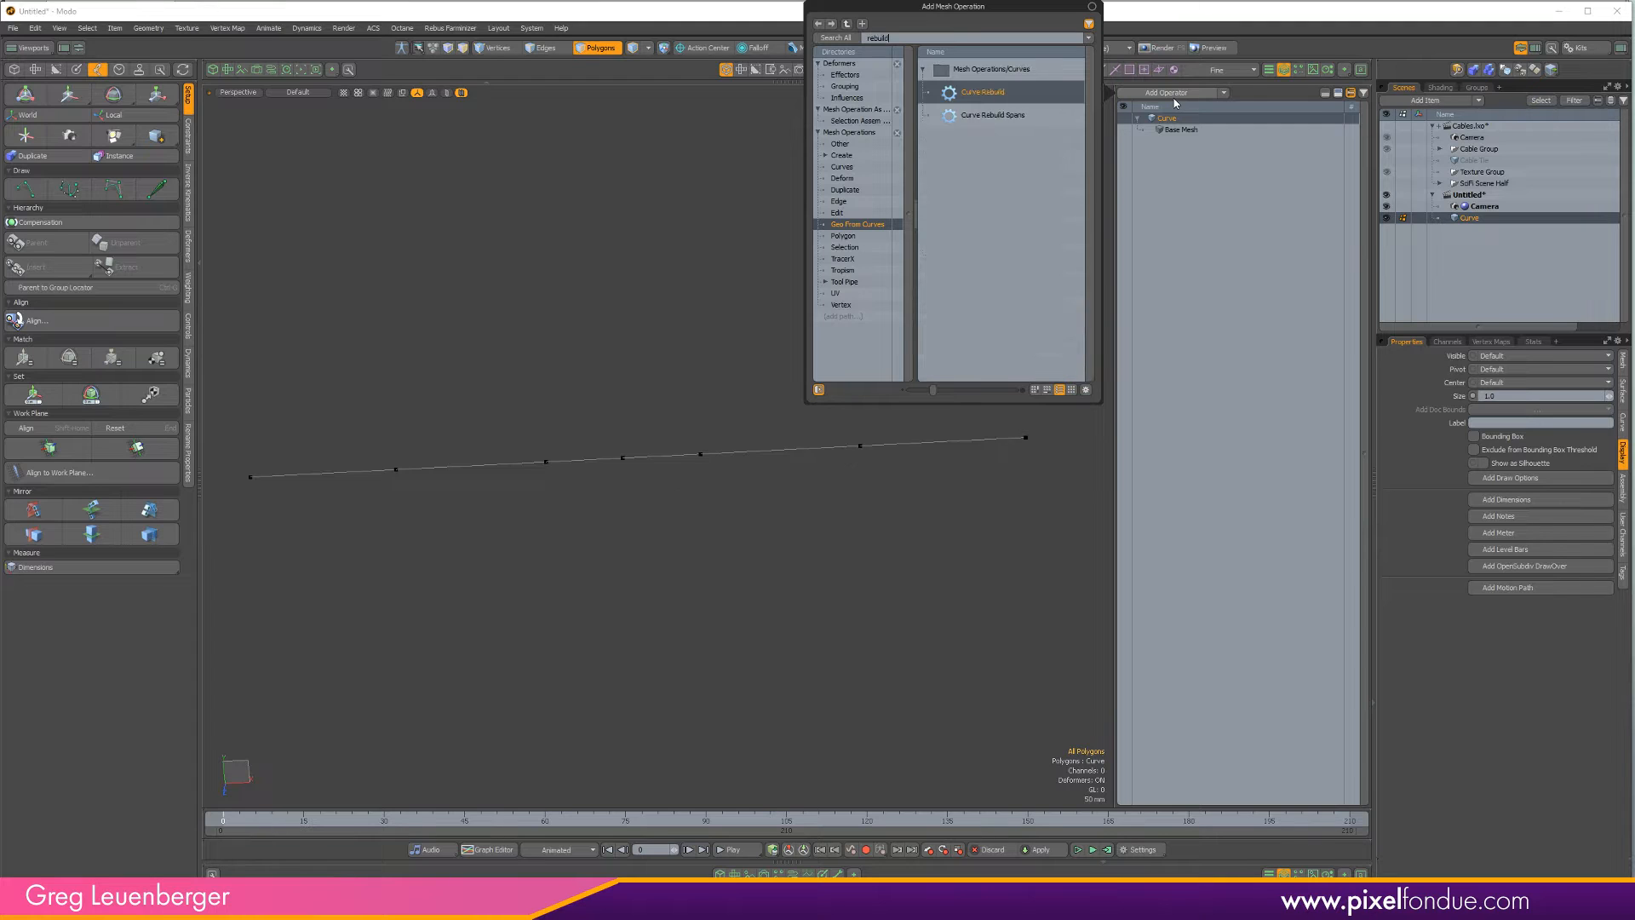
key(Escape)
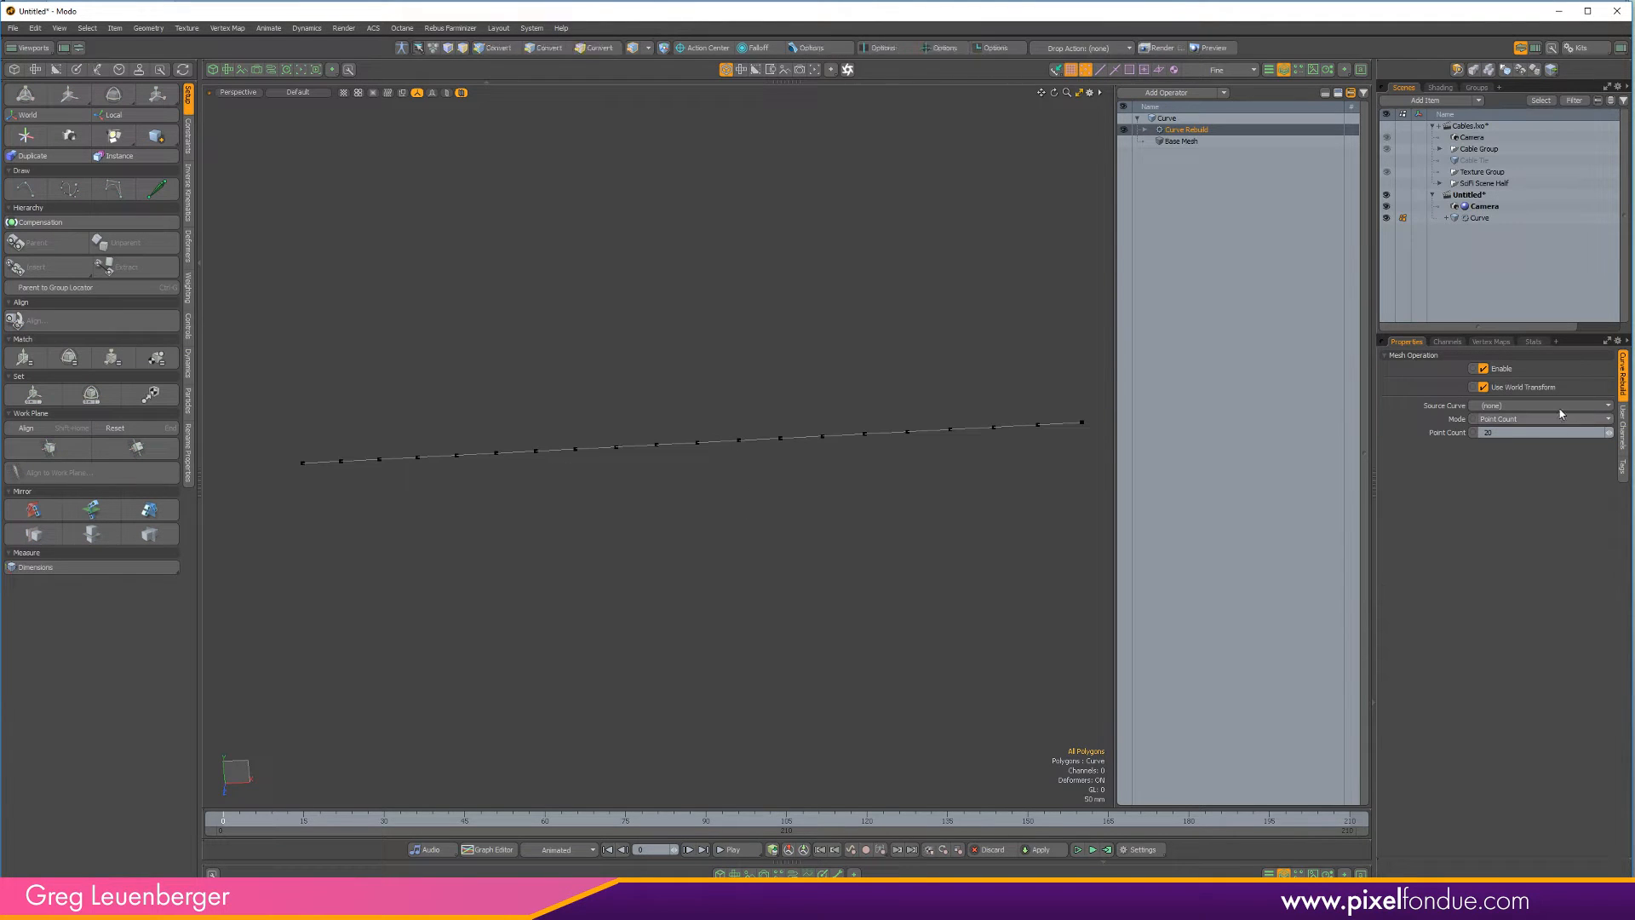
scroll(891, 481, down, 1)
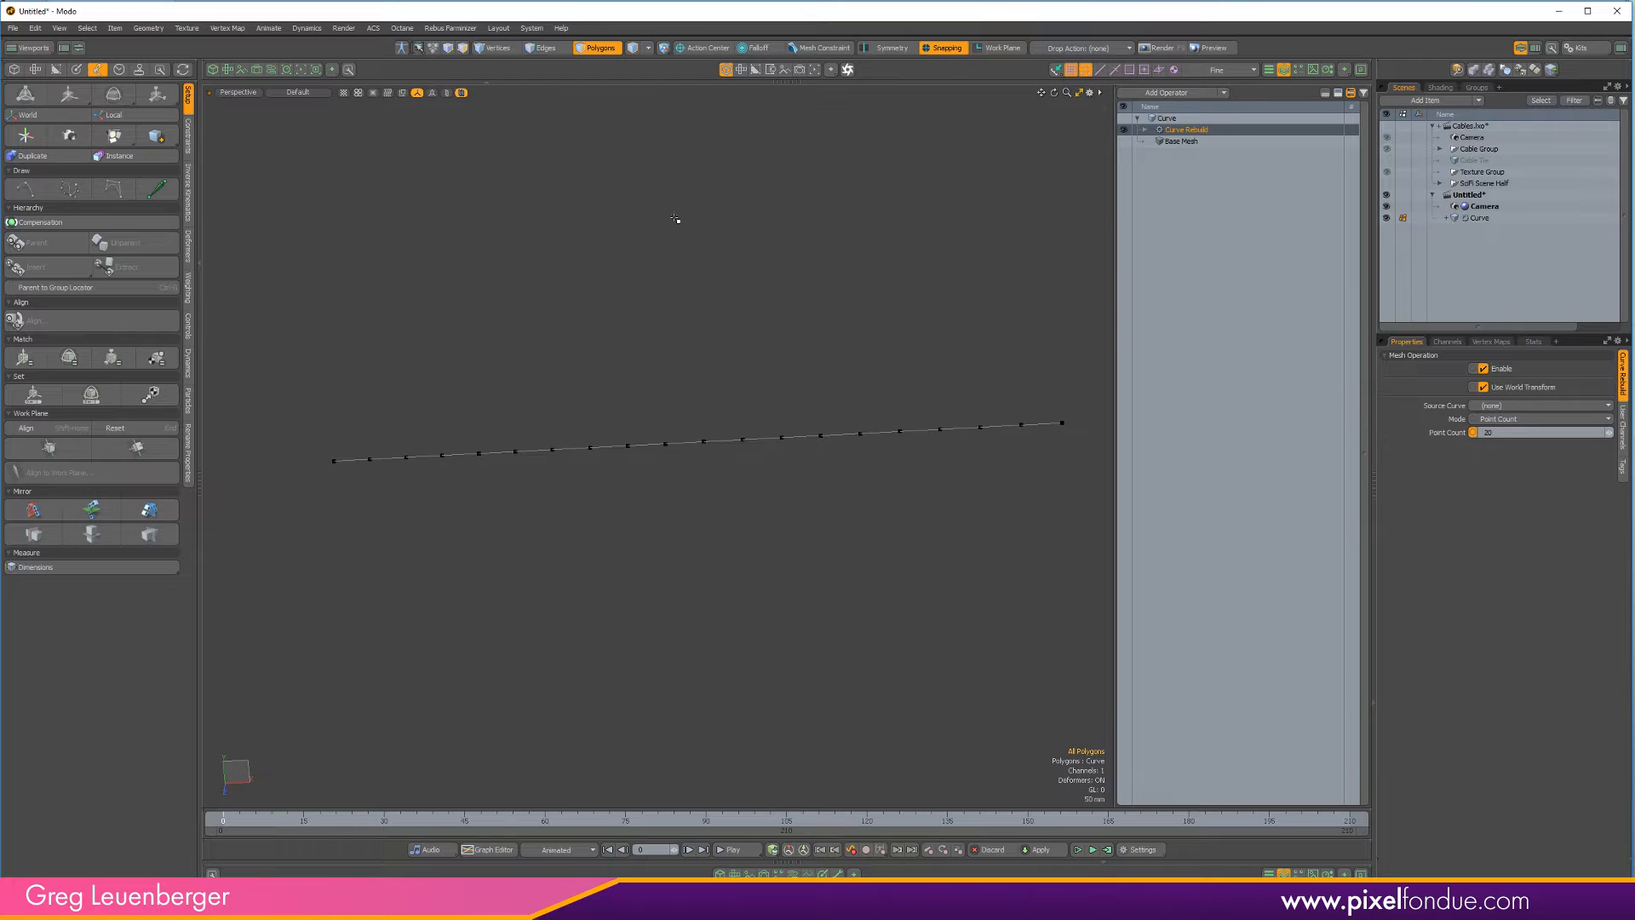
click(942, 48)
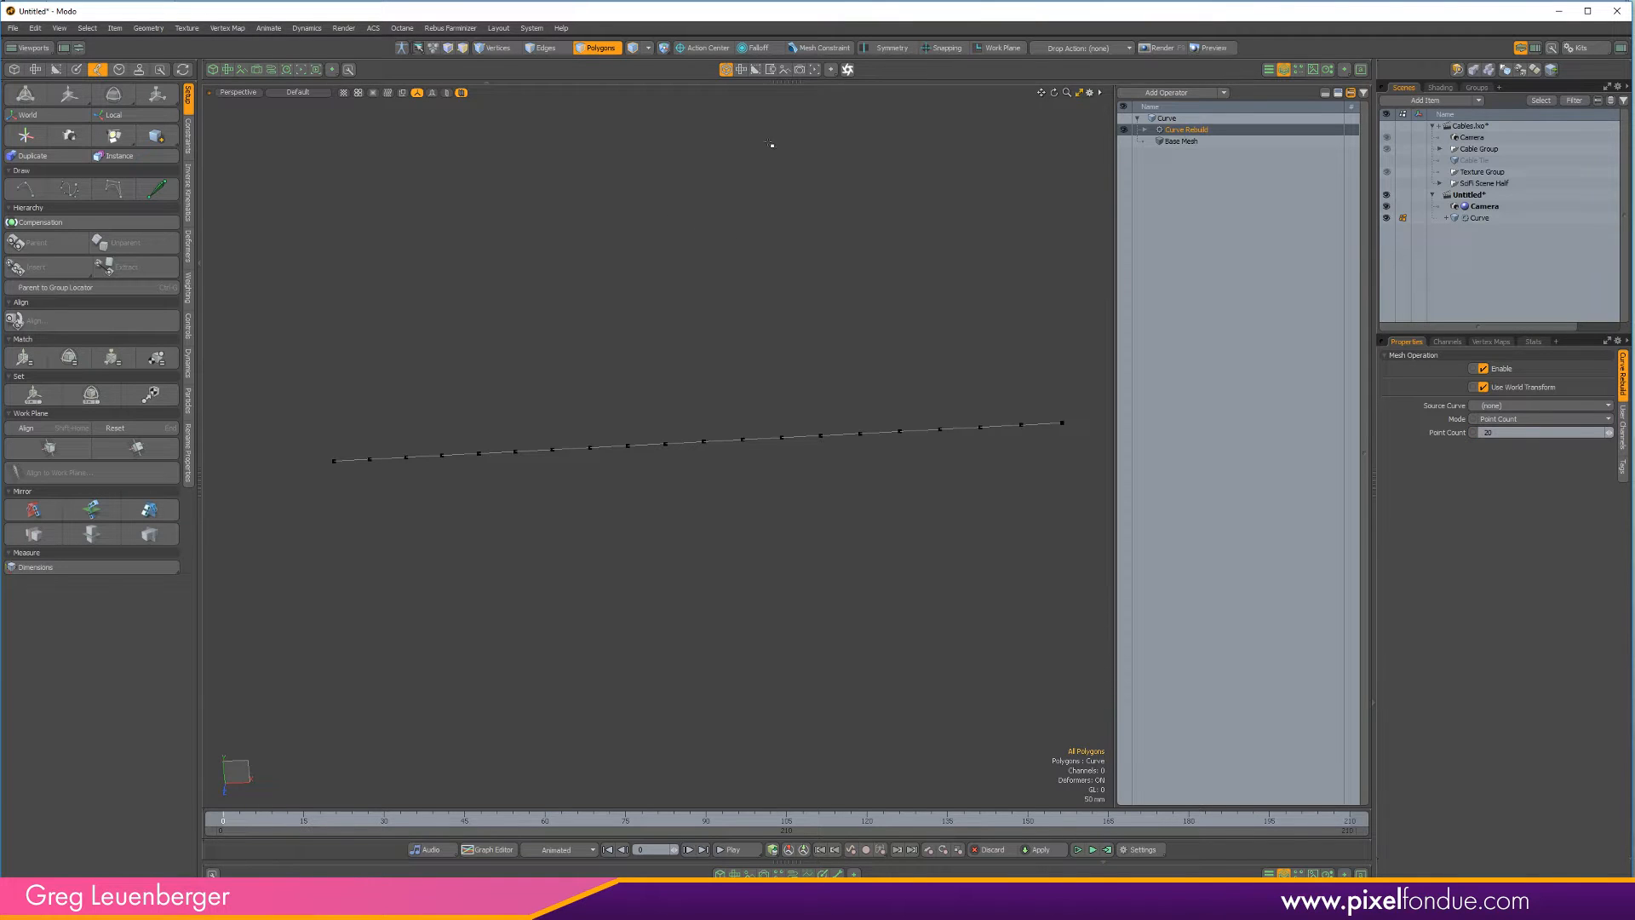
click(600, 48)
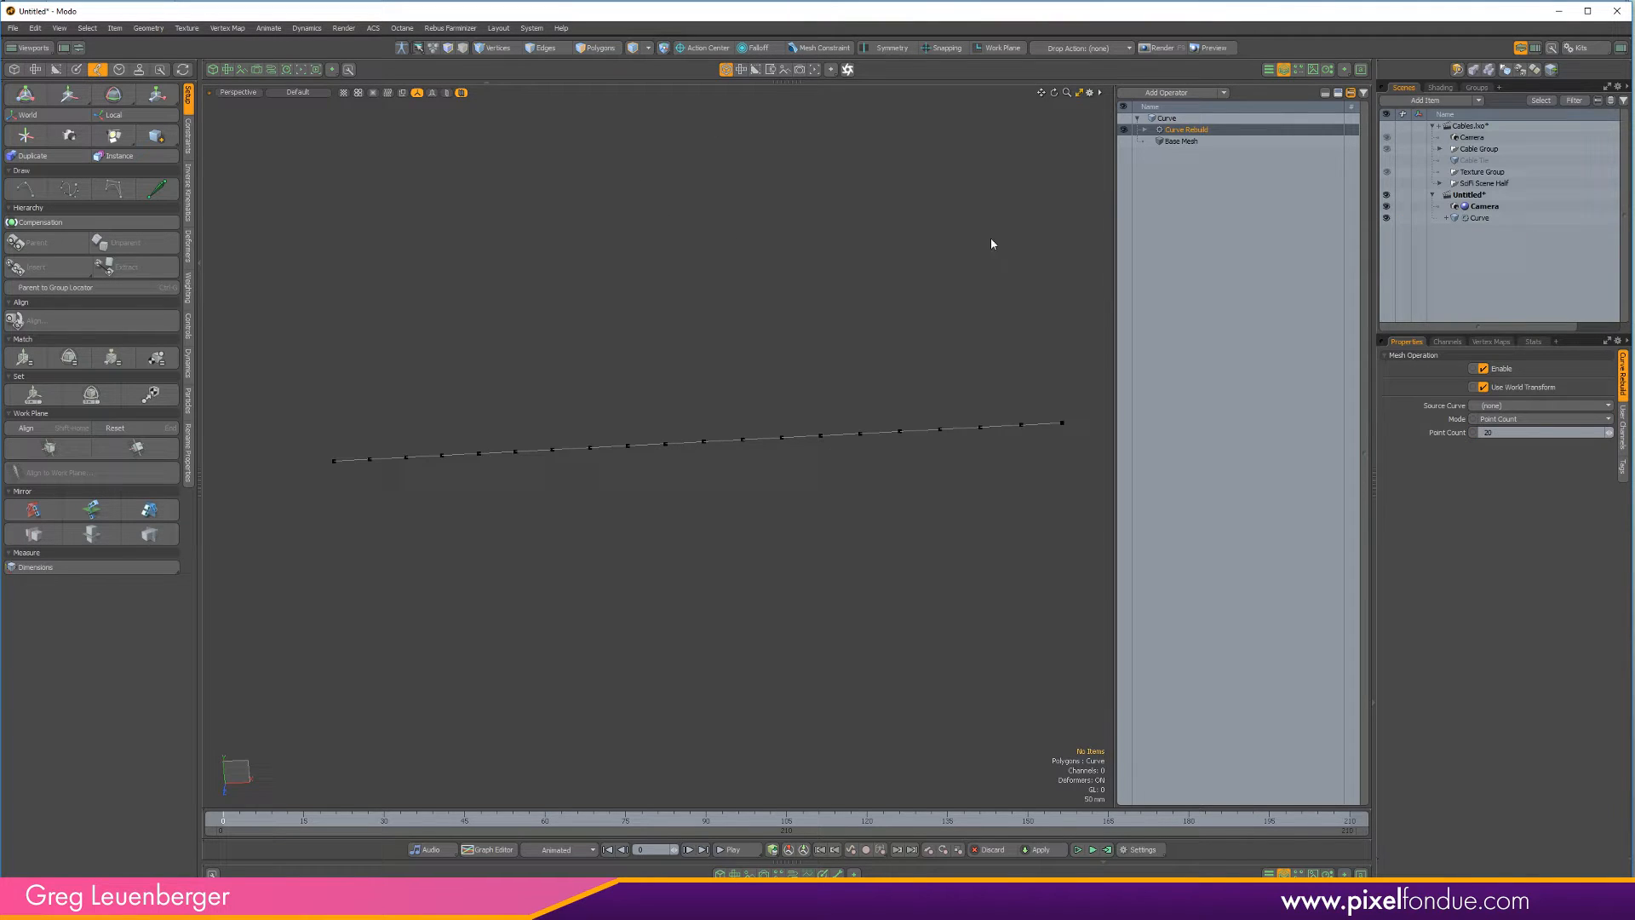
Try higher Point Count values on the Curve Rebuild interactively, up to about 55
click(1446, 432)
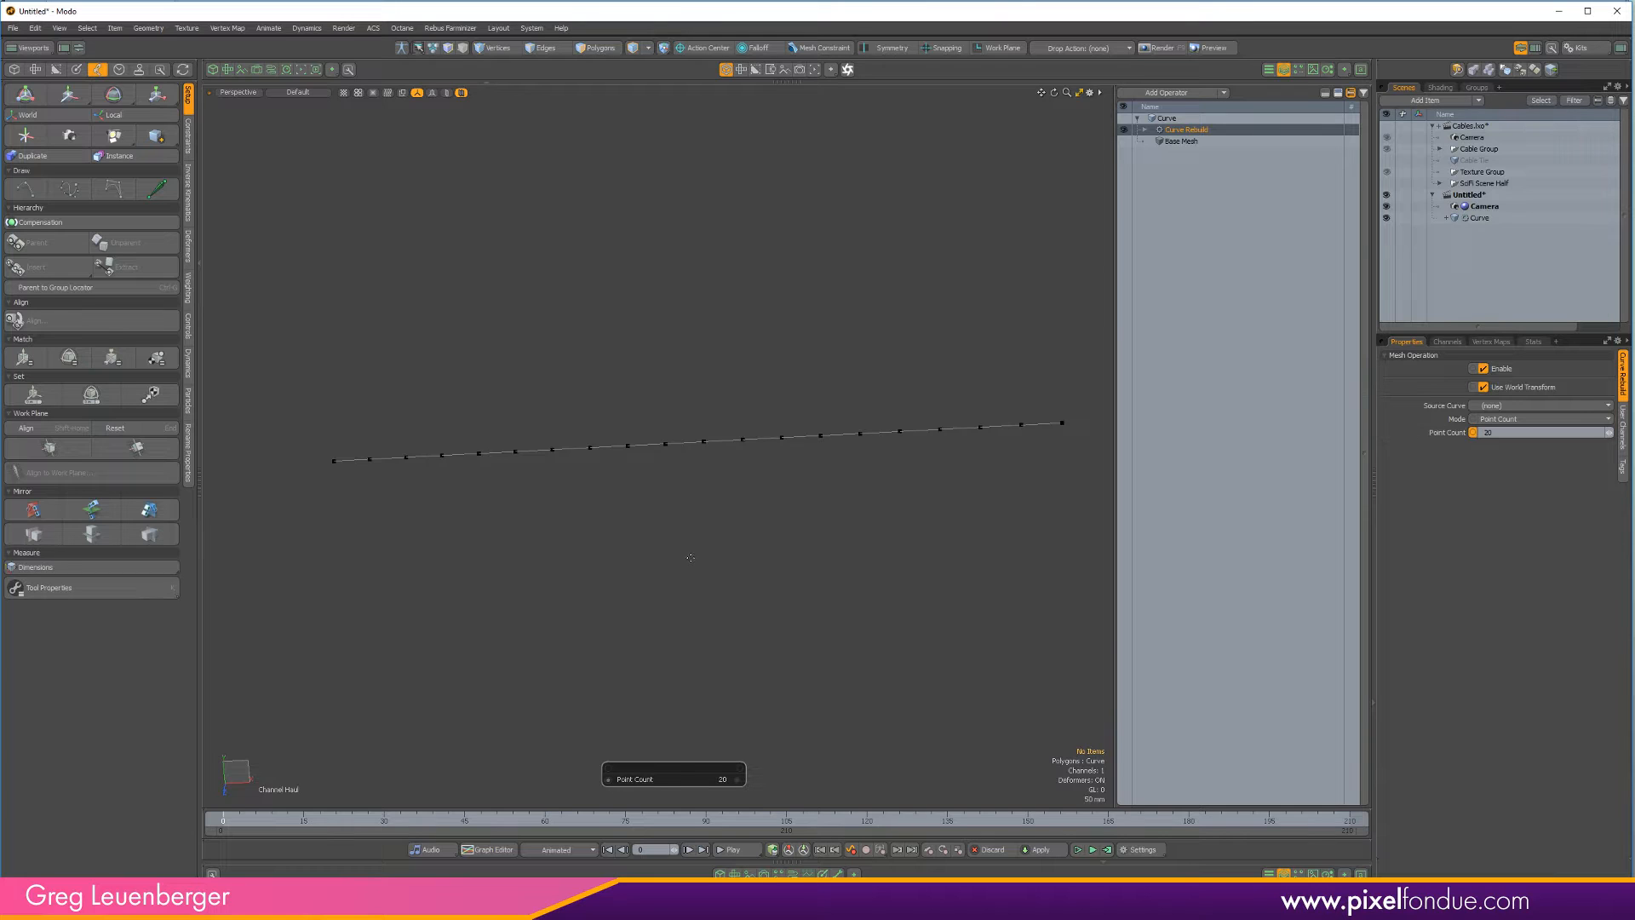
drag(639, 432, 762, 443)
scroll(681, 433, up, 5)
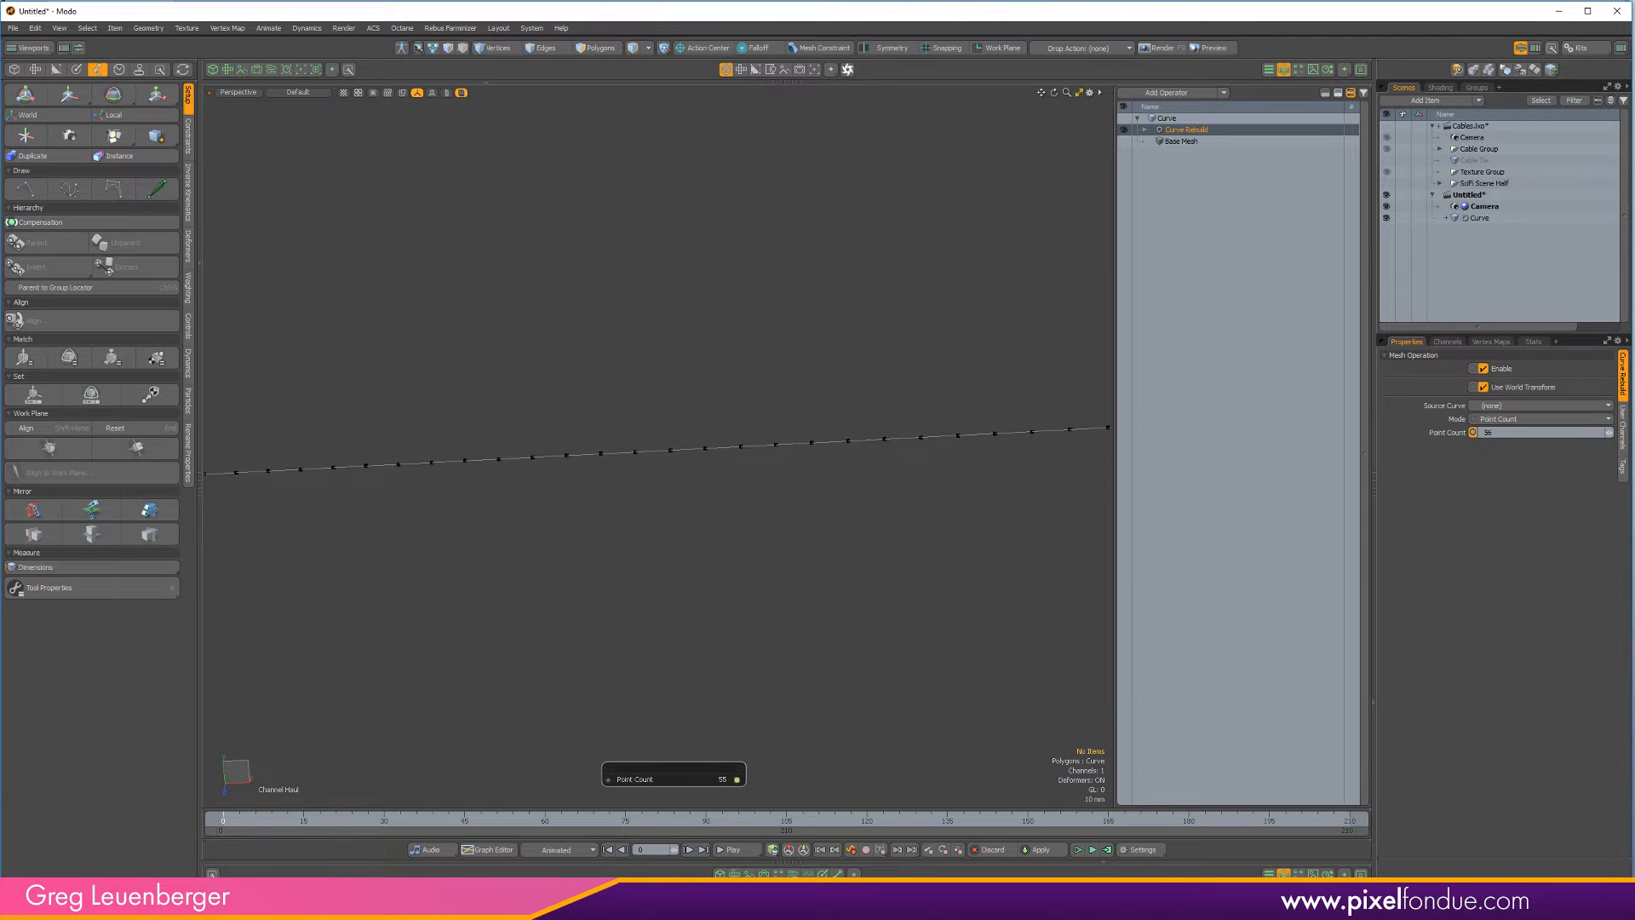
scroll(796, 527, down, 6)
drag(796, 527, 809, 527)
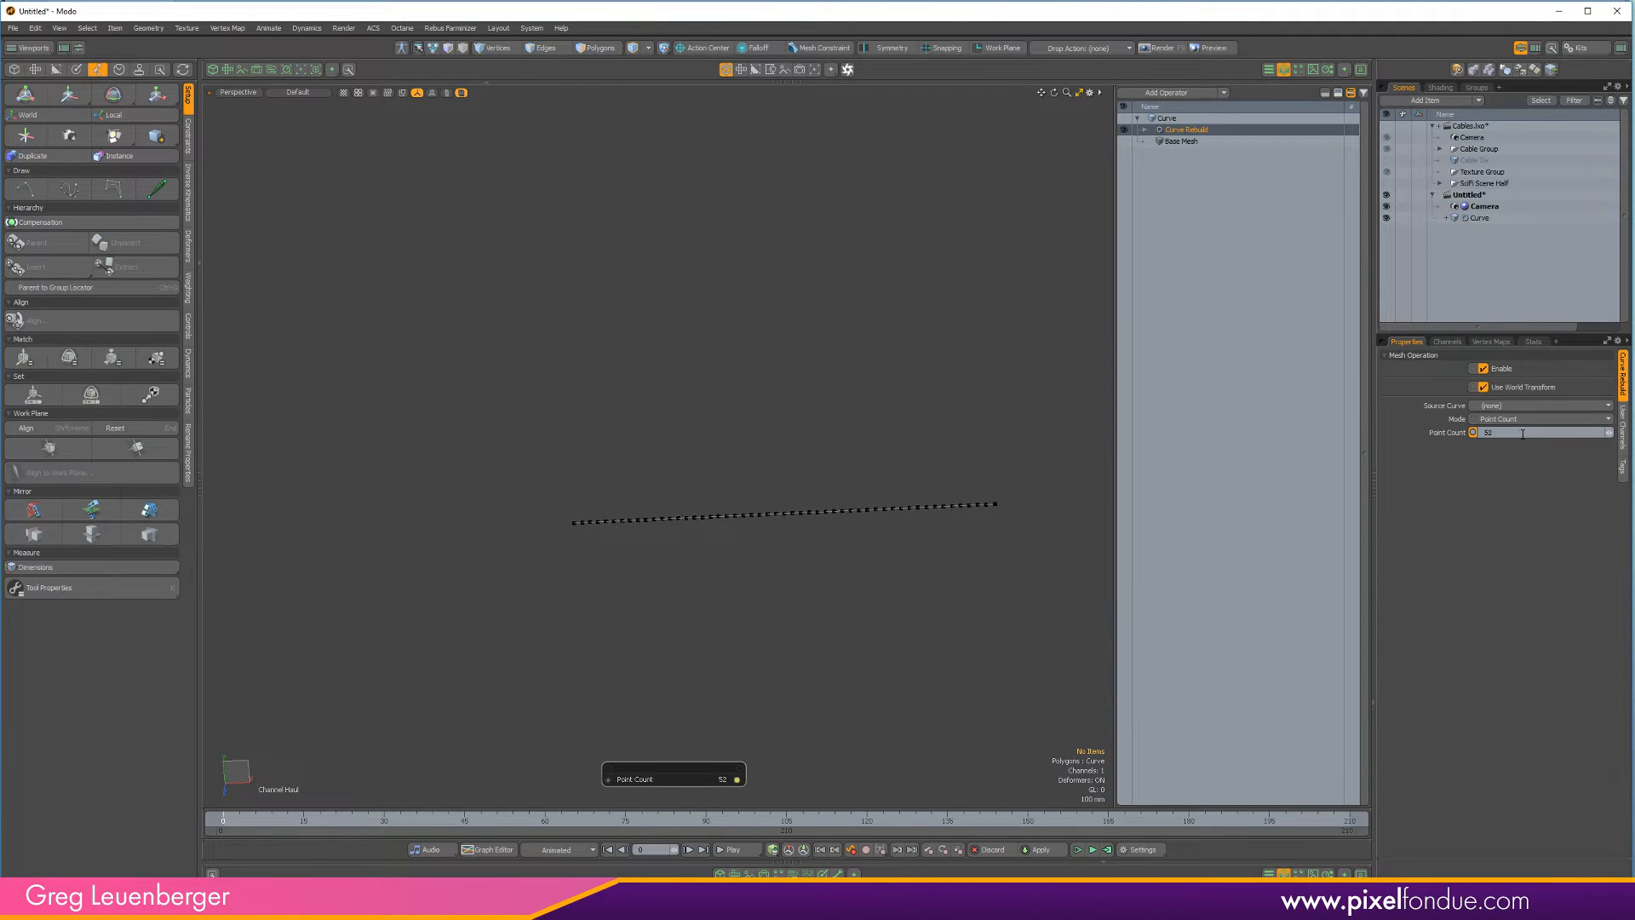
Set the Curve Rebuild's Point Count to 20
text(20)
key(Return)
click(786, 405)
scroll(868, 514, up, 4)
scroll(868, 510, down, 2)
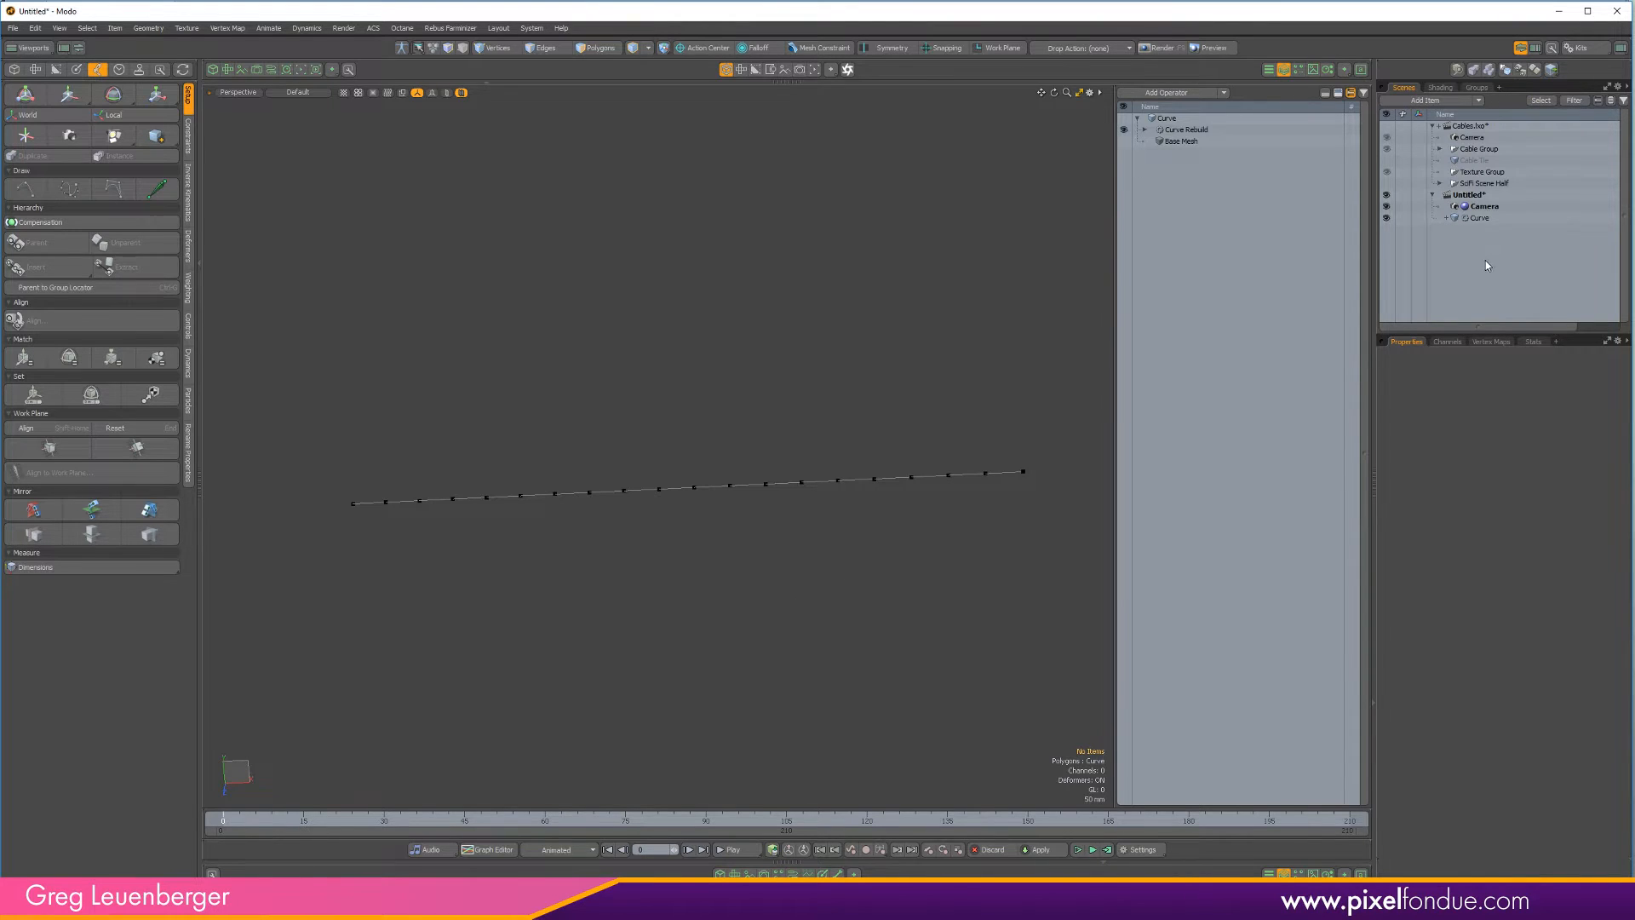
Add a new mesh item above the Curve item and name it Dup Curve
key(n)
drag(1465, 230, 1501, 213)
double_click(1508, 223)
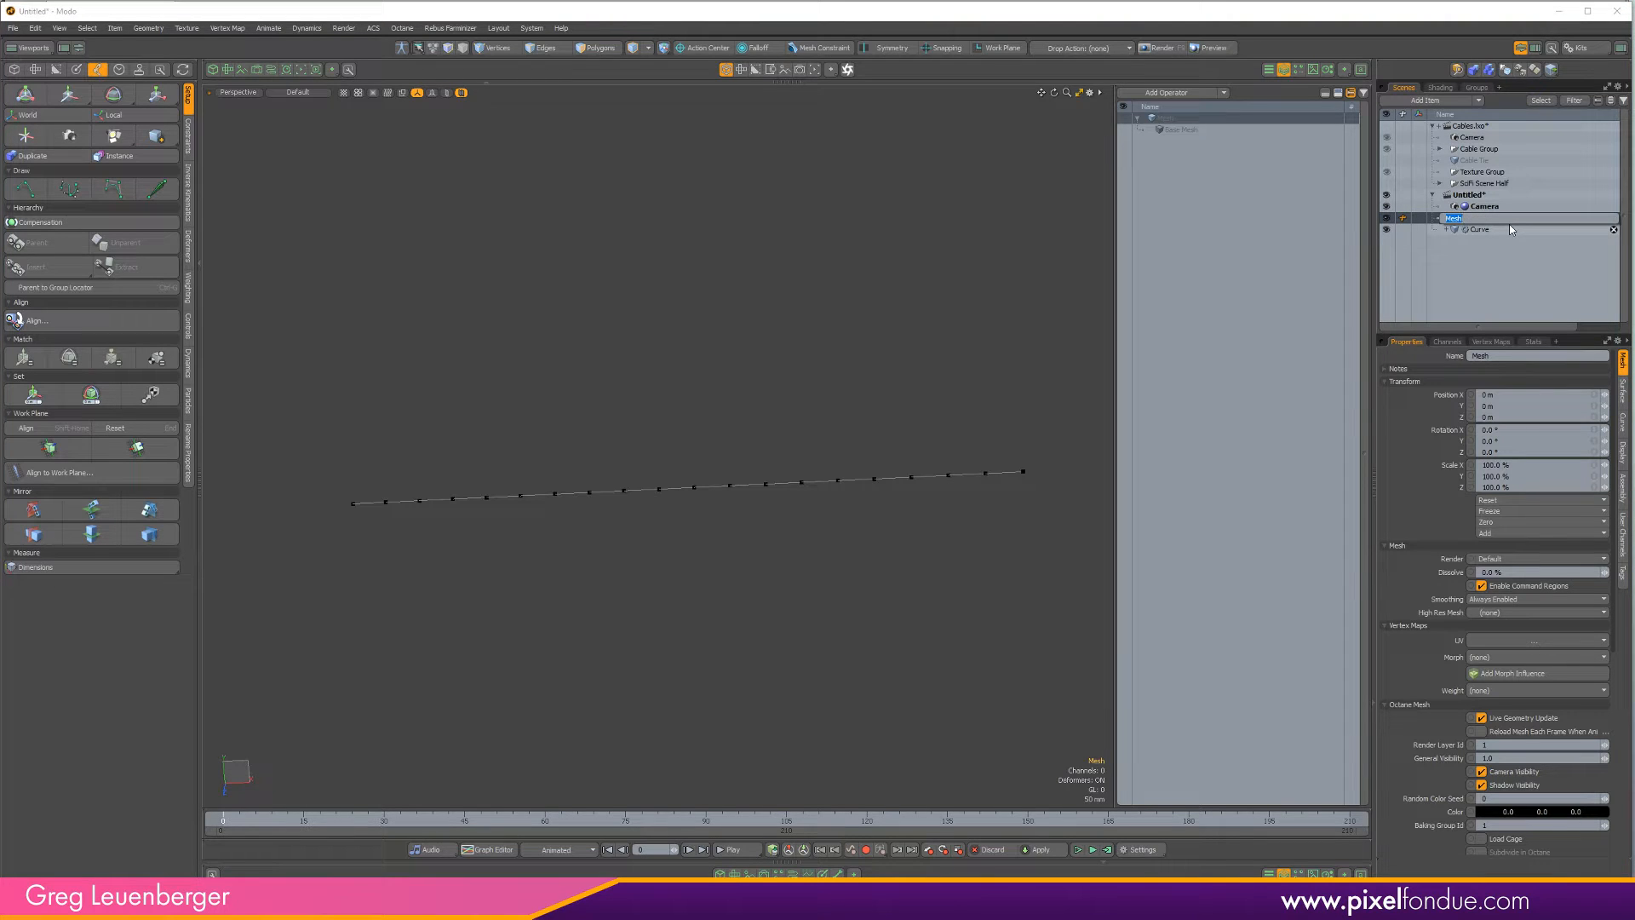
text(Dup Curve)
key(Return)
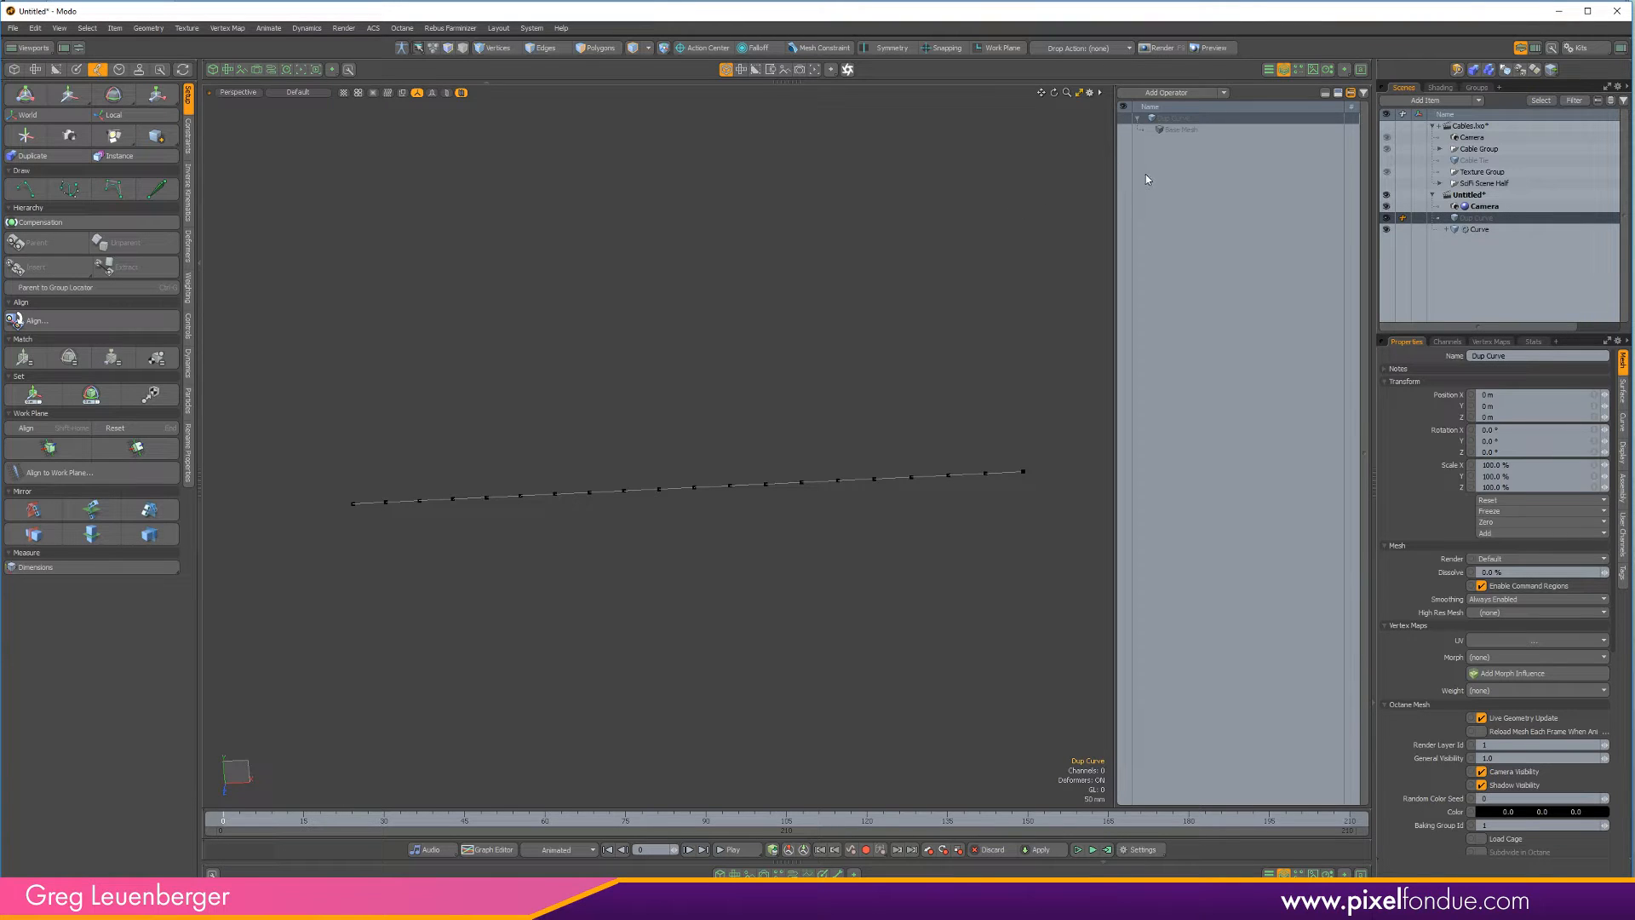
Add a Curve Duplicator mesh operation to the Dup Curve mesh and expand its inputs
click(1179, 92)
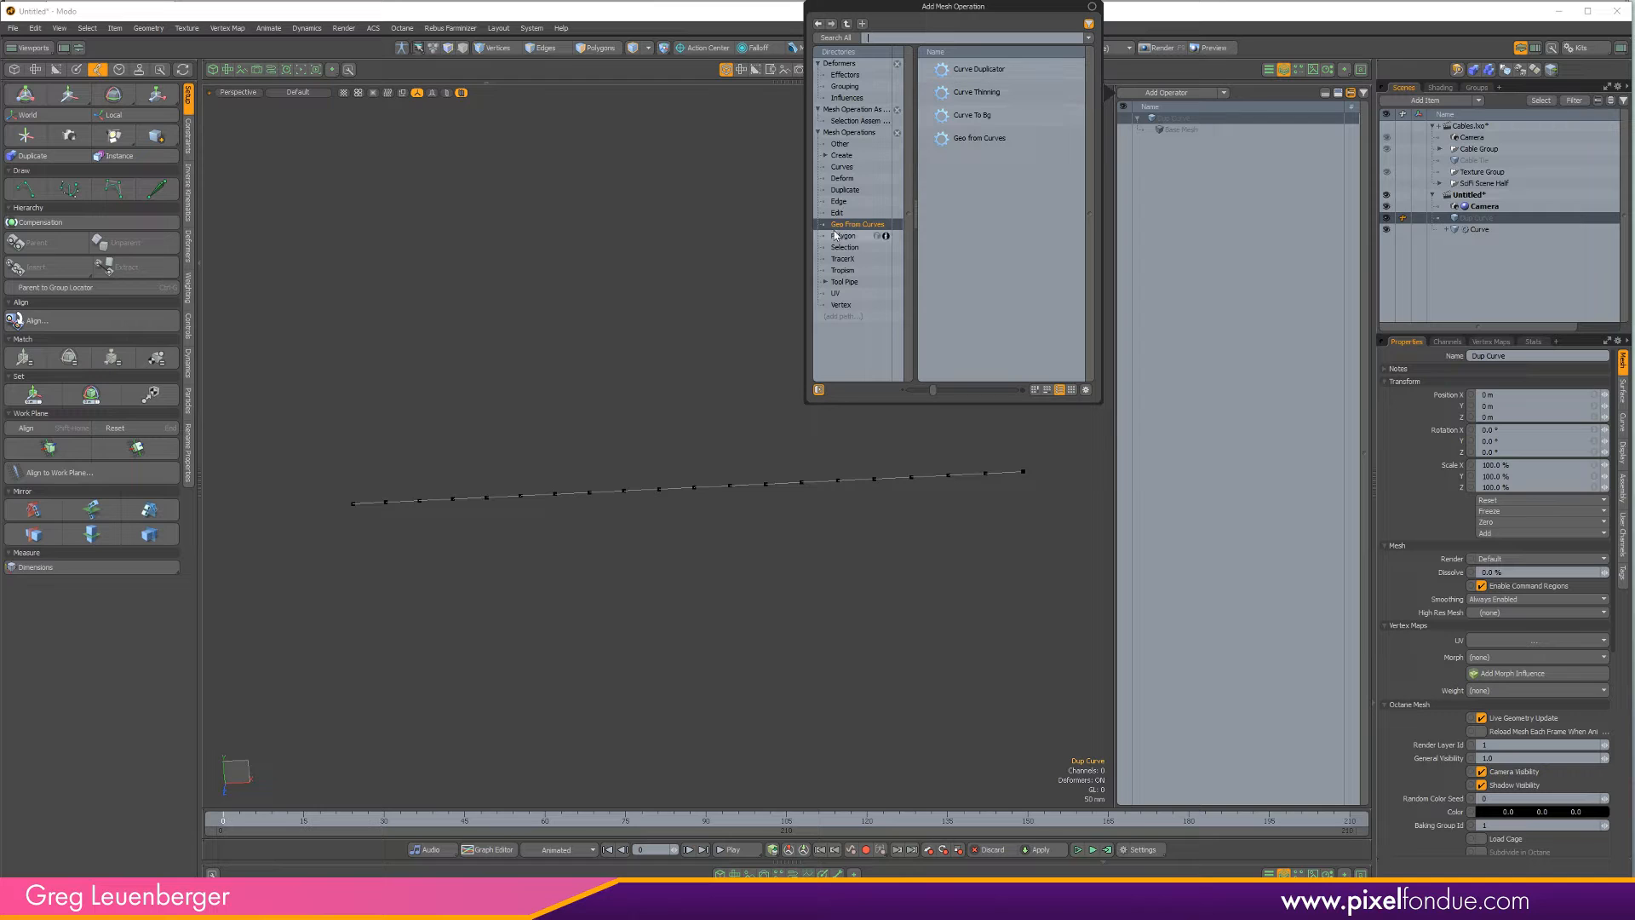
click(837, 235)
click(851, 224)
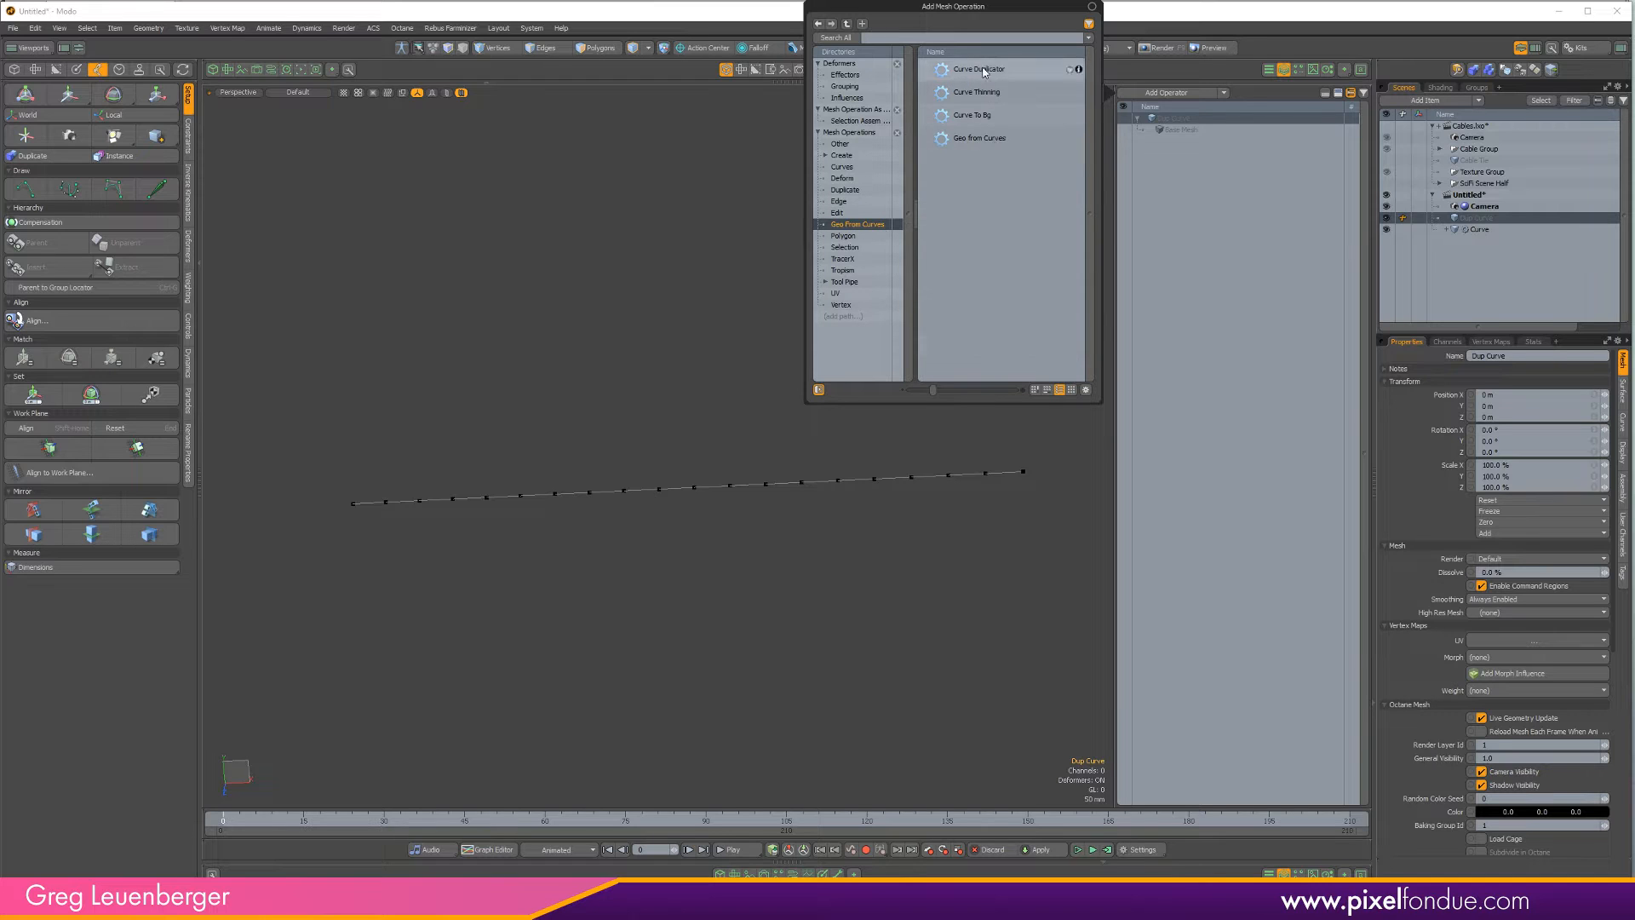
double_click(981, 70)
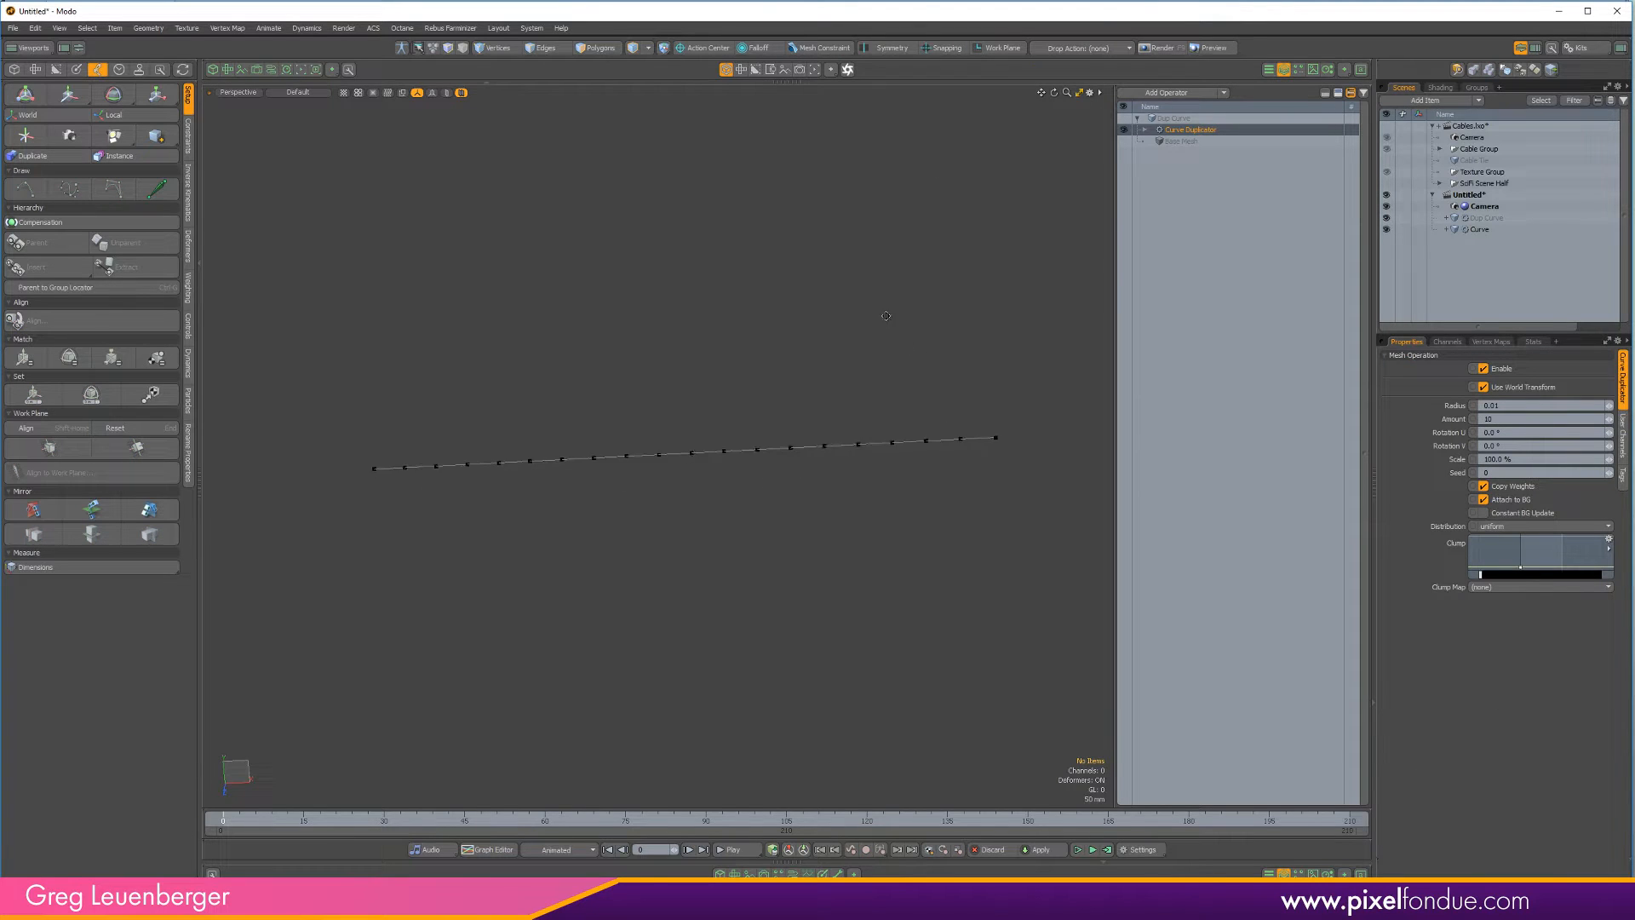
click(1145, 129)
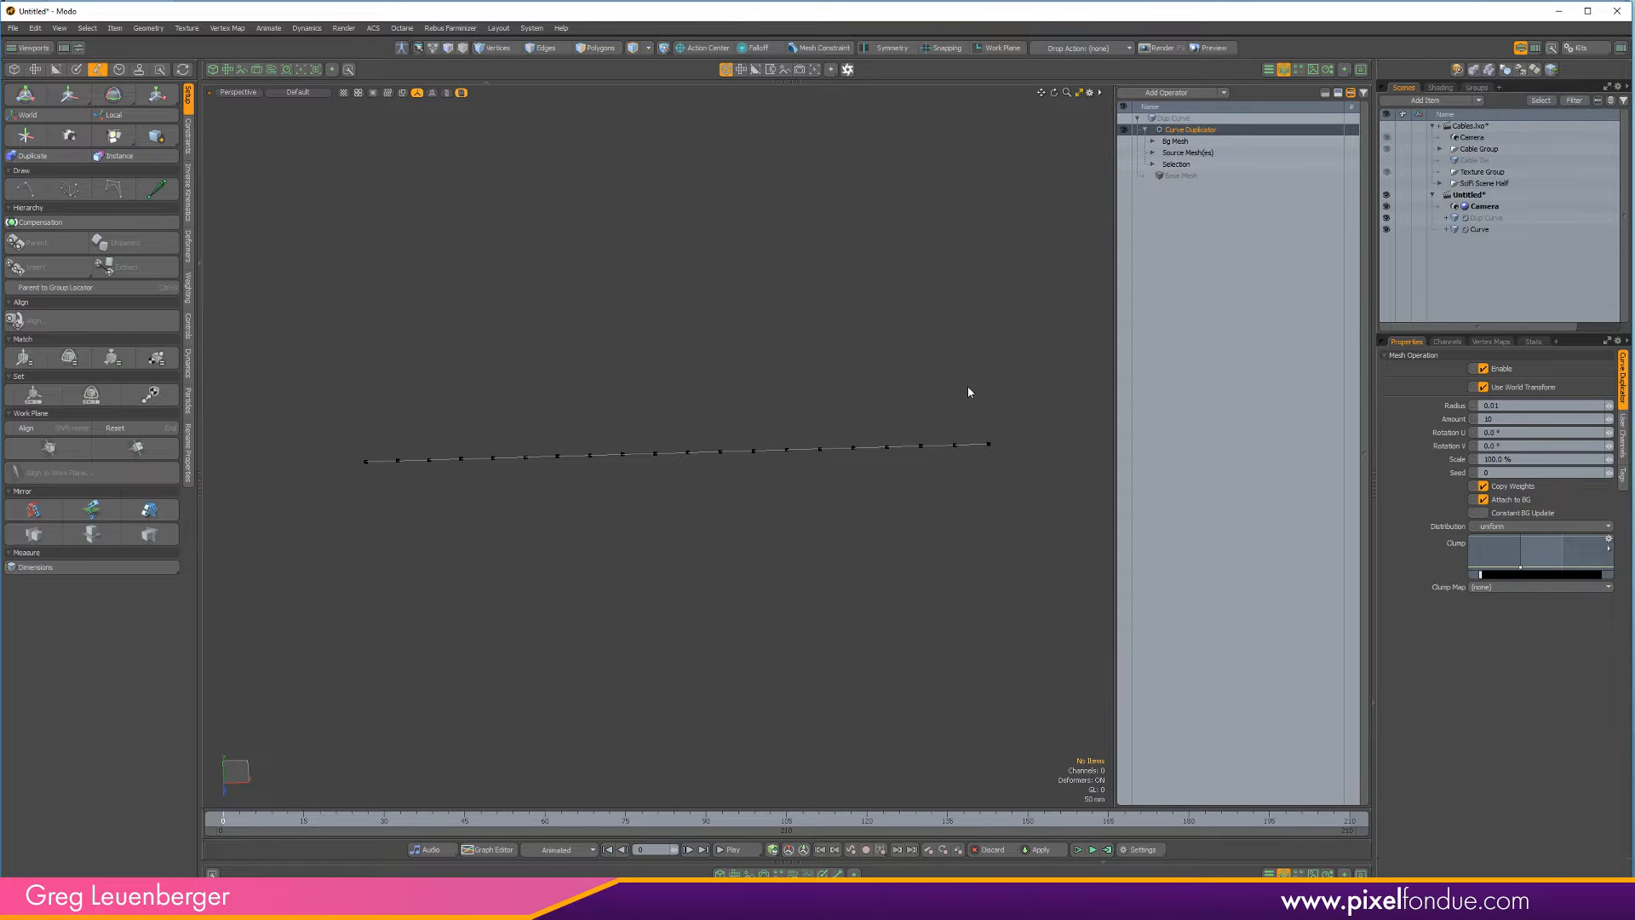
Undo the Curve Duplicator along with the new mesh's renaming and reordering
key(ctrl+z)
key(ctrl+z)
key(ctrl+z)
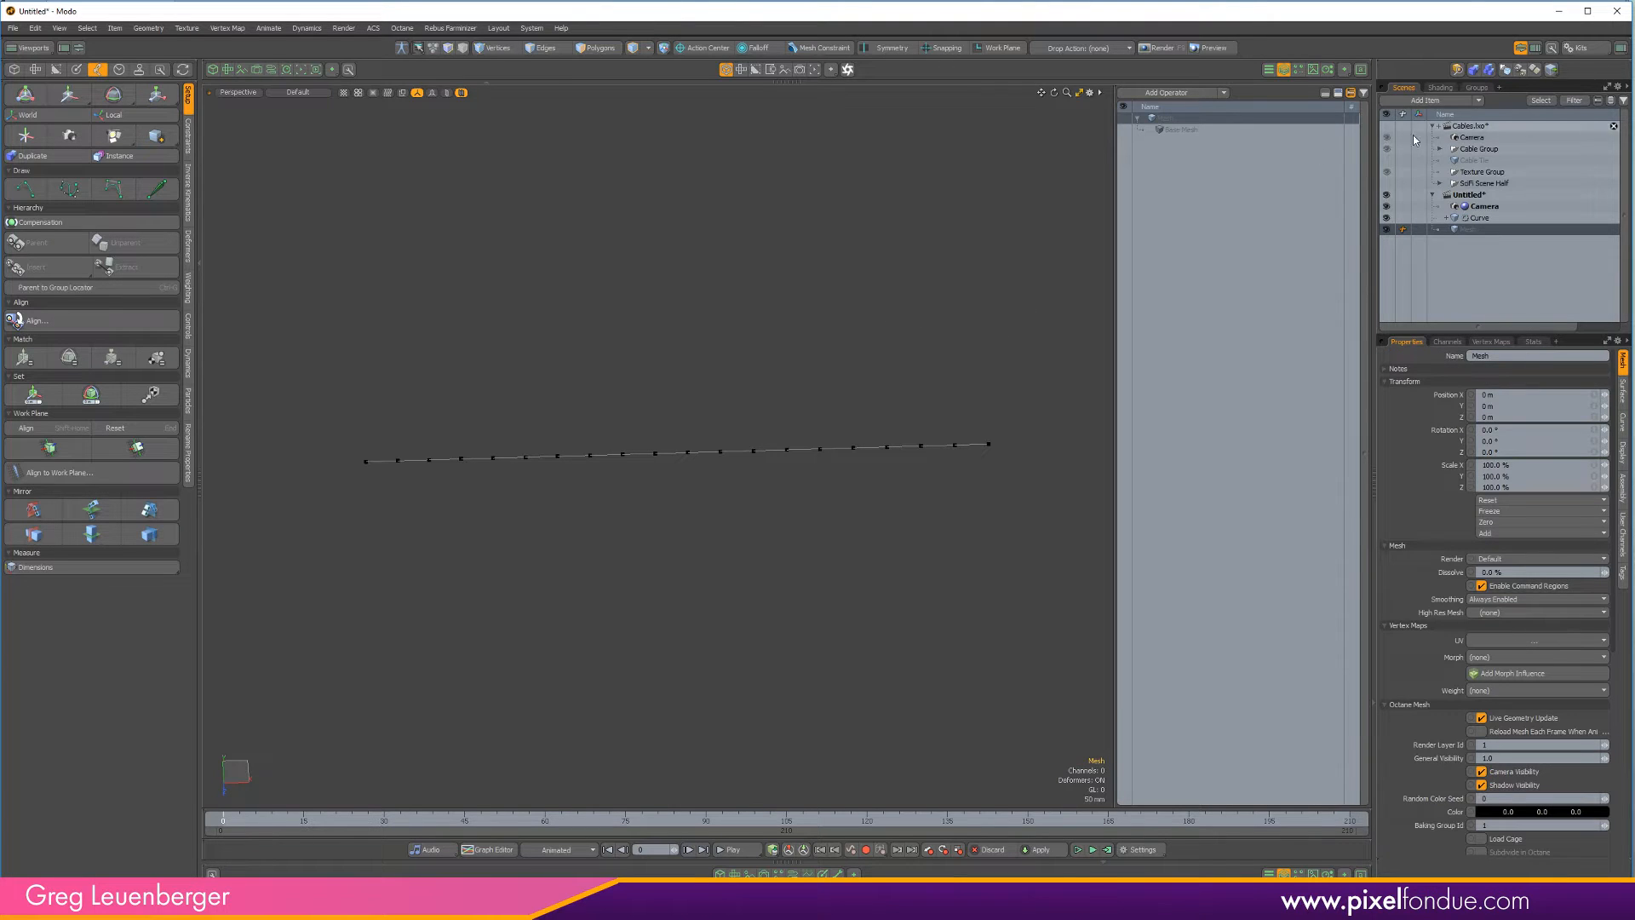
Examine the Duplicator tools in the Geo From Curves kit palette in relation to the Curve and the new mesh
click(1577, 48)
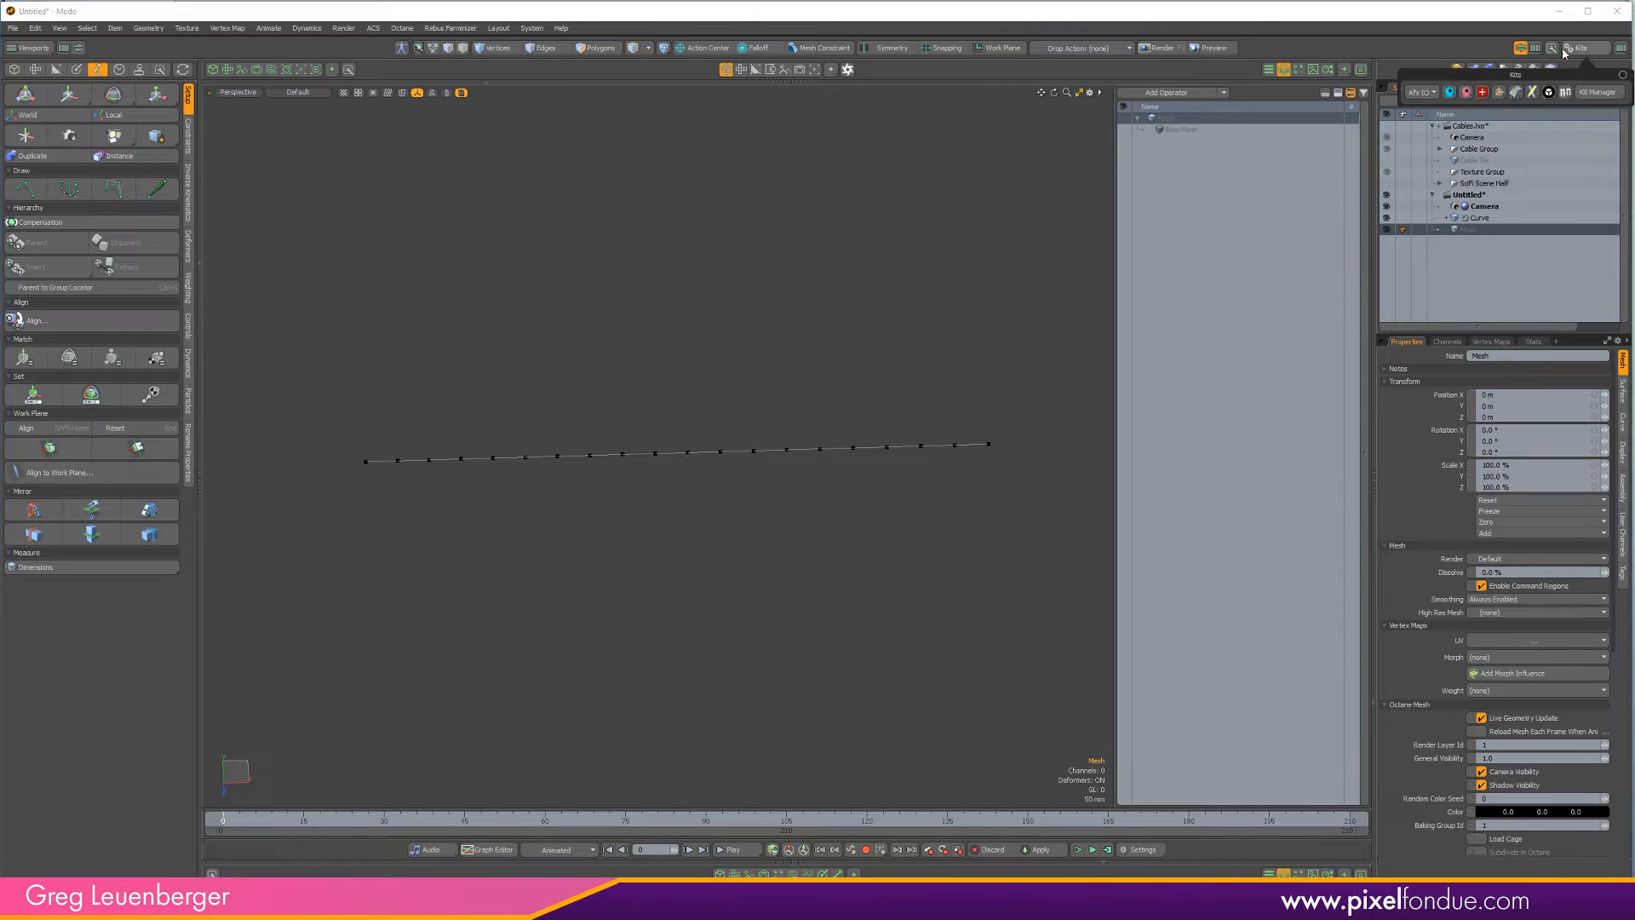
click(1515, 93)
drag(1490, 119, 984, 123)
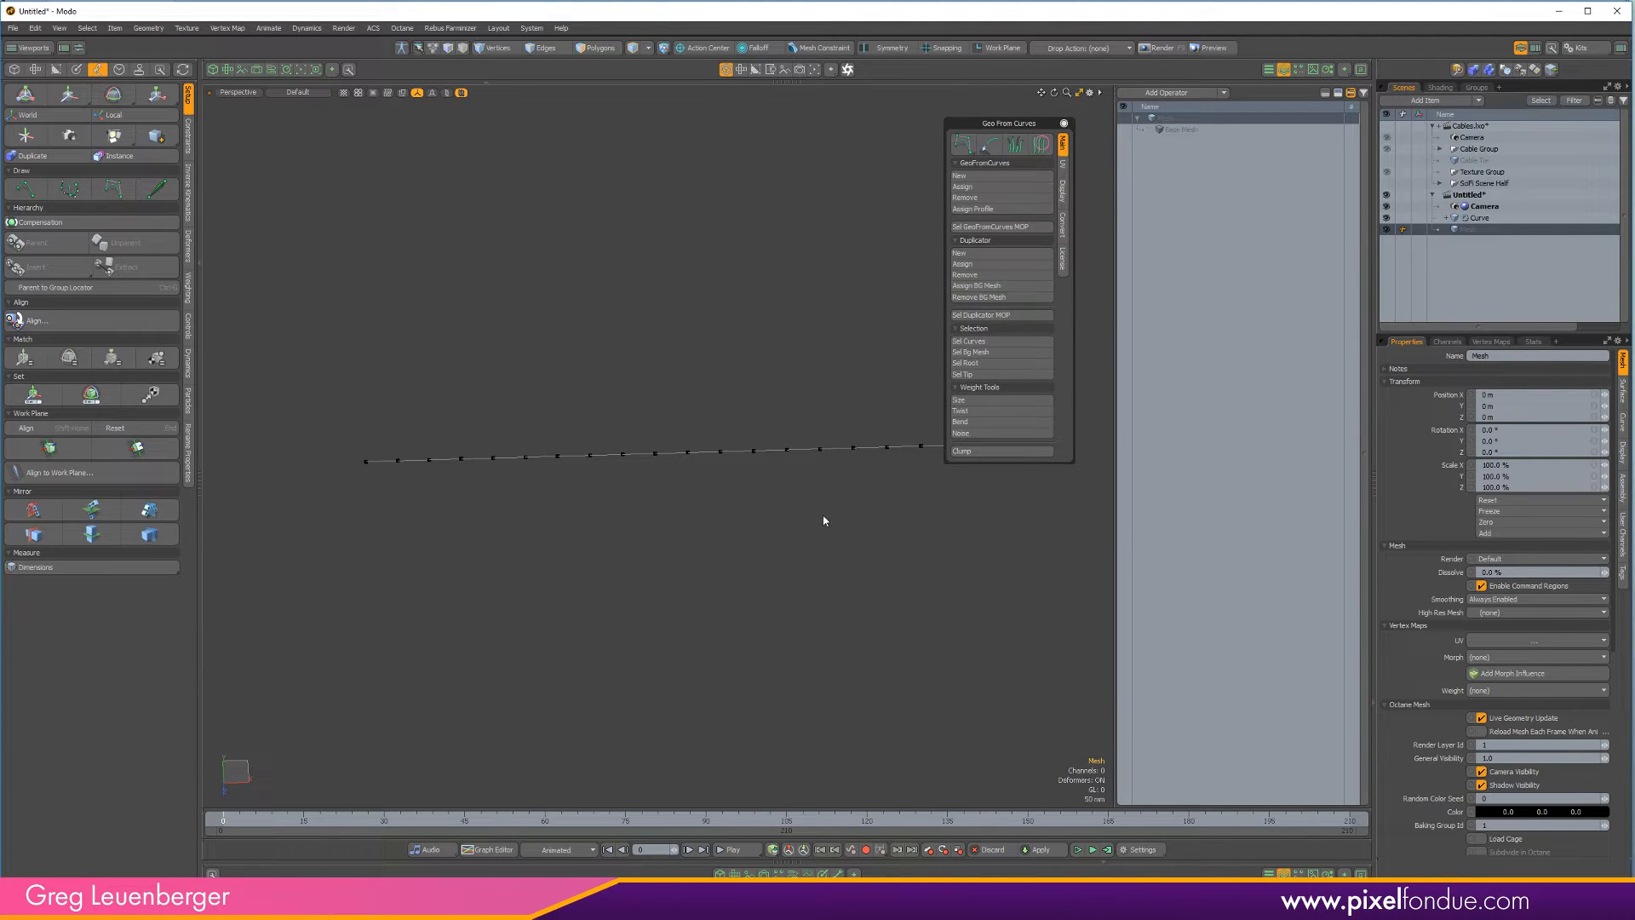
alt+shift+drag(810, 522, 781, 568)
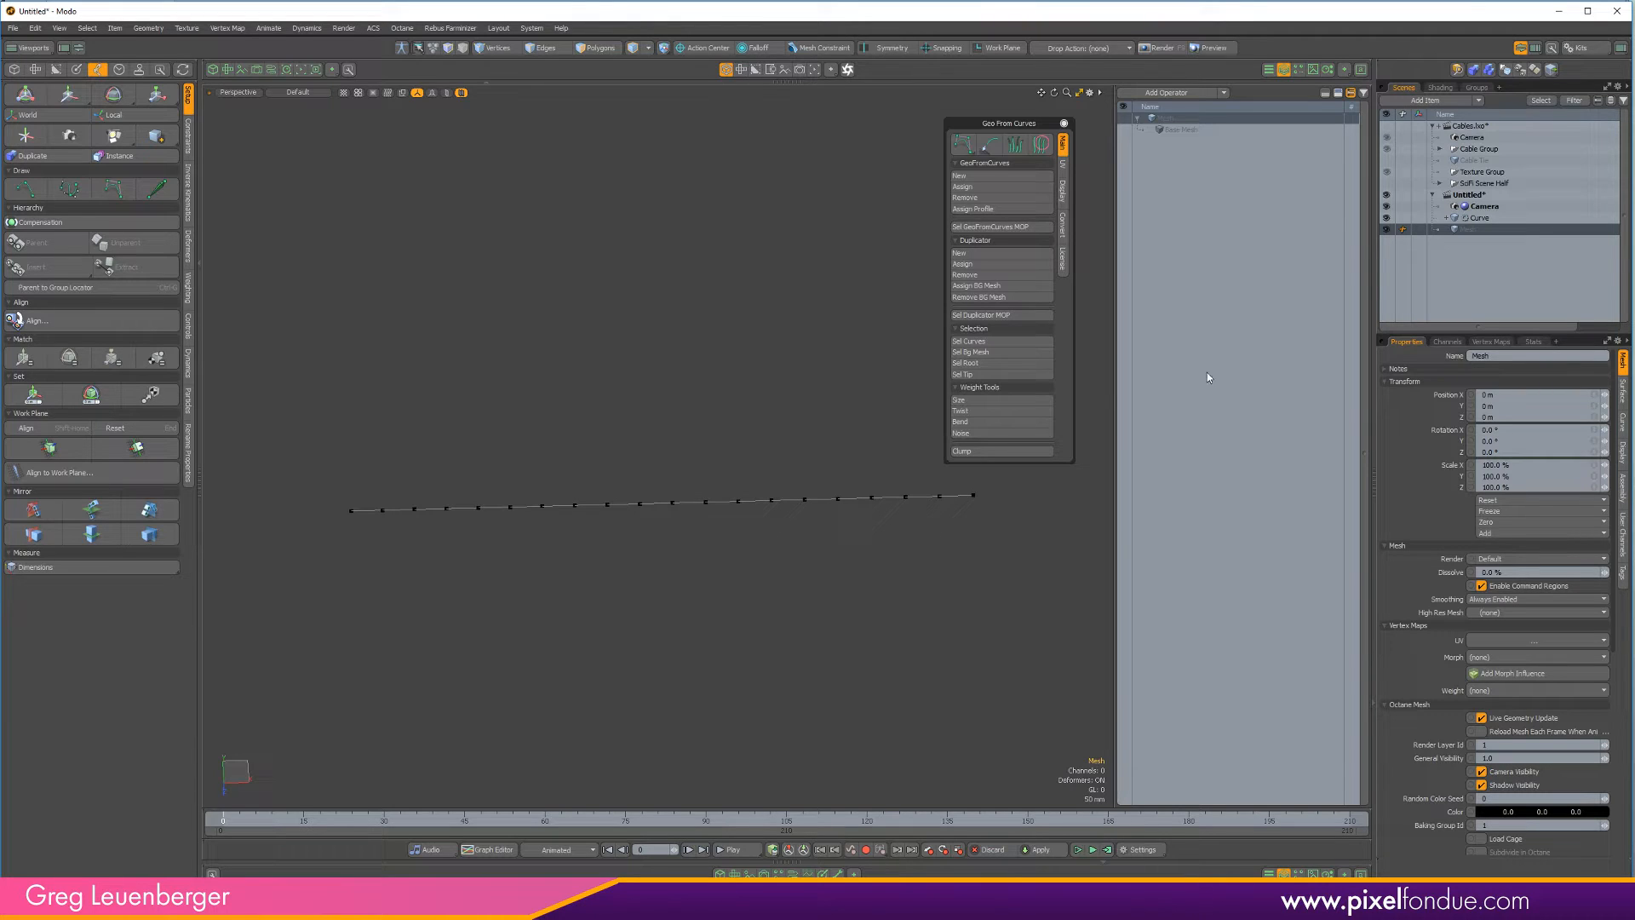
click(1479, 218)
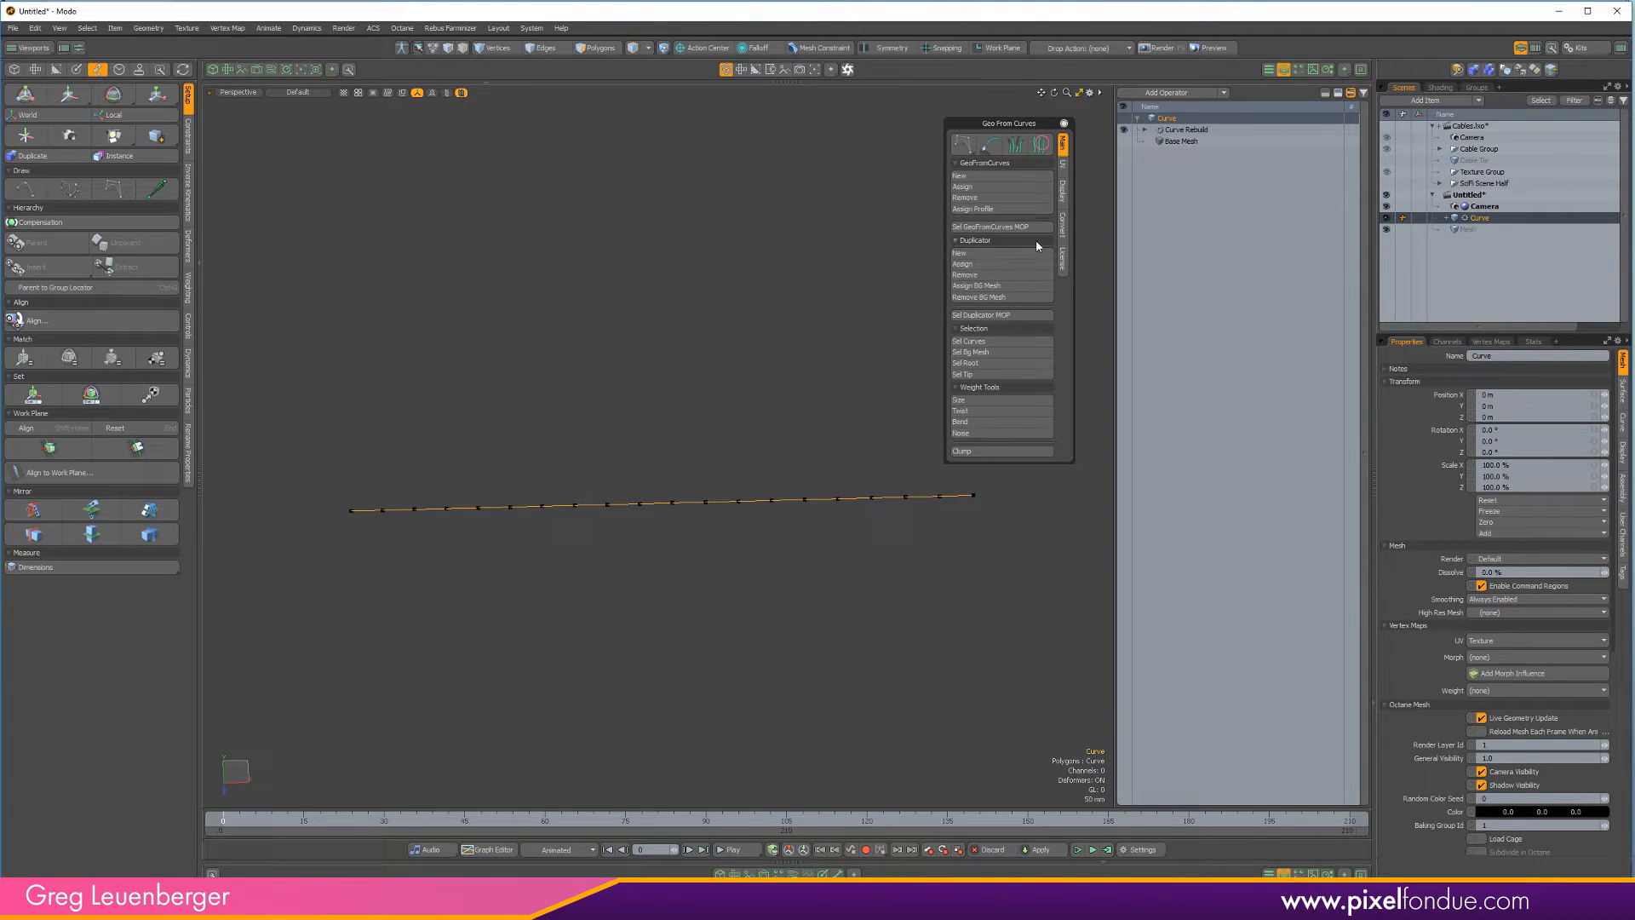
click(1456, 230)
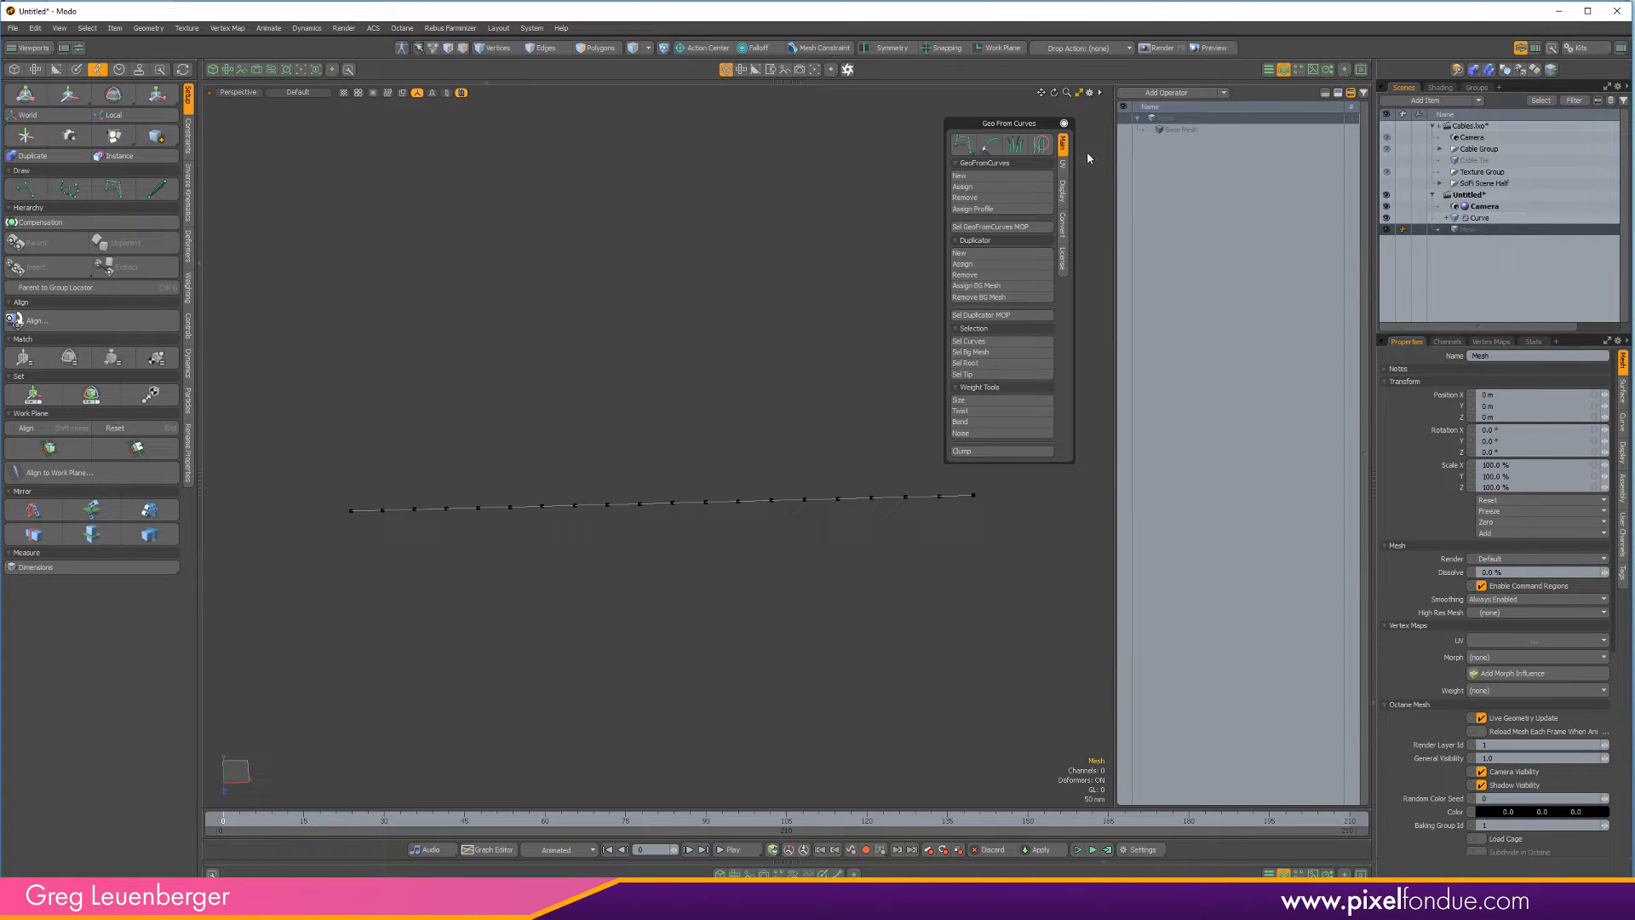
click(1064, 123)
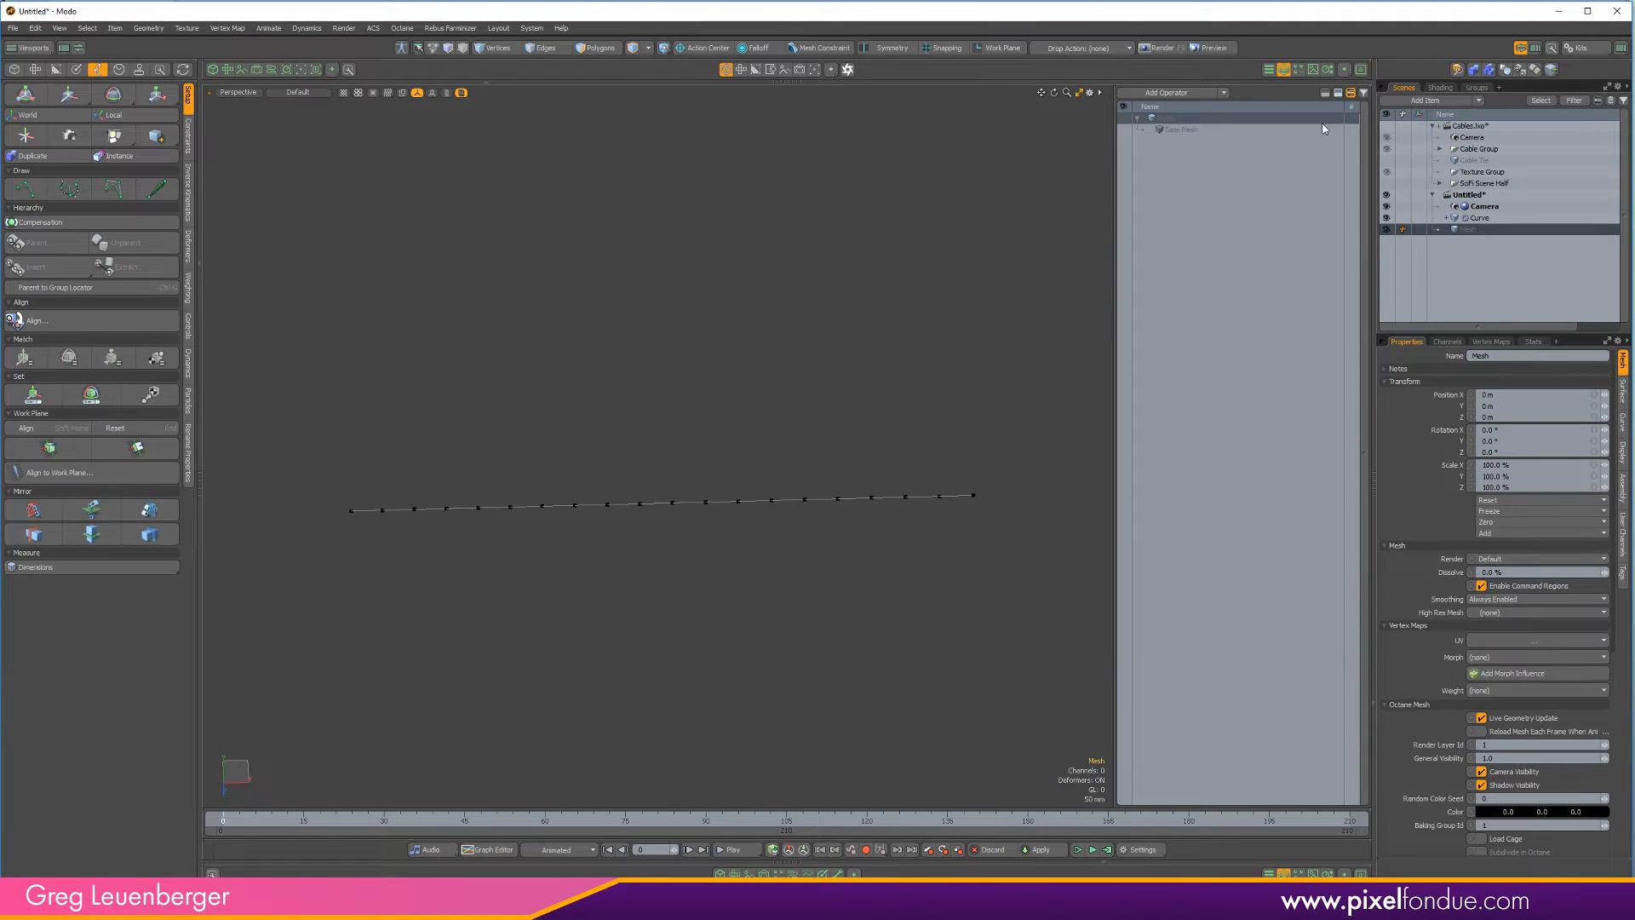
Rename the new mesh as Curve Dups and move it above the Curve item
double_click(1473, 236)
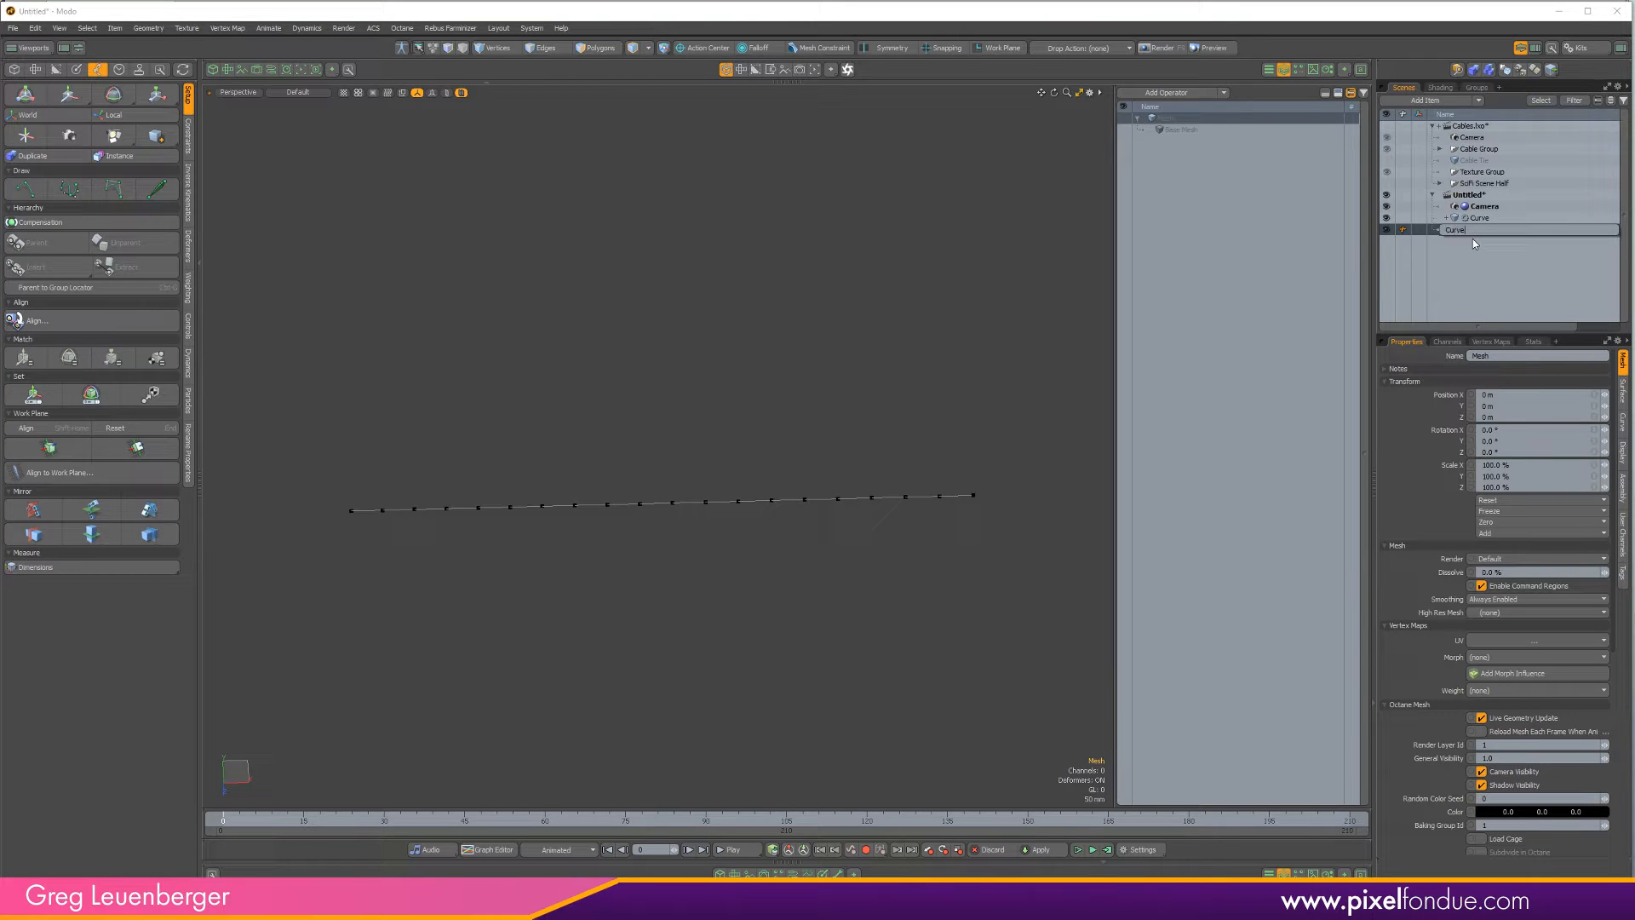
text(Curve Dups)
key(Return)
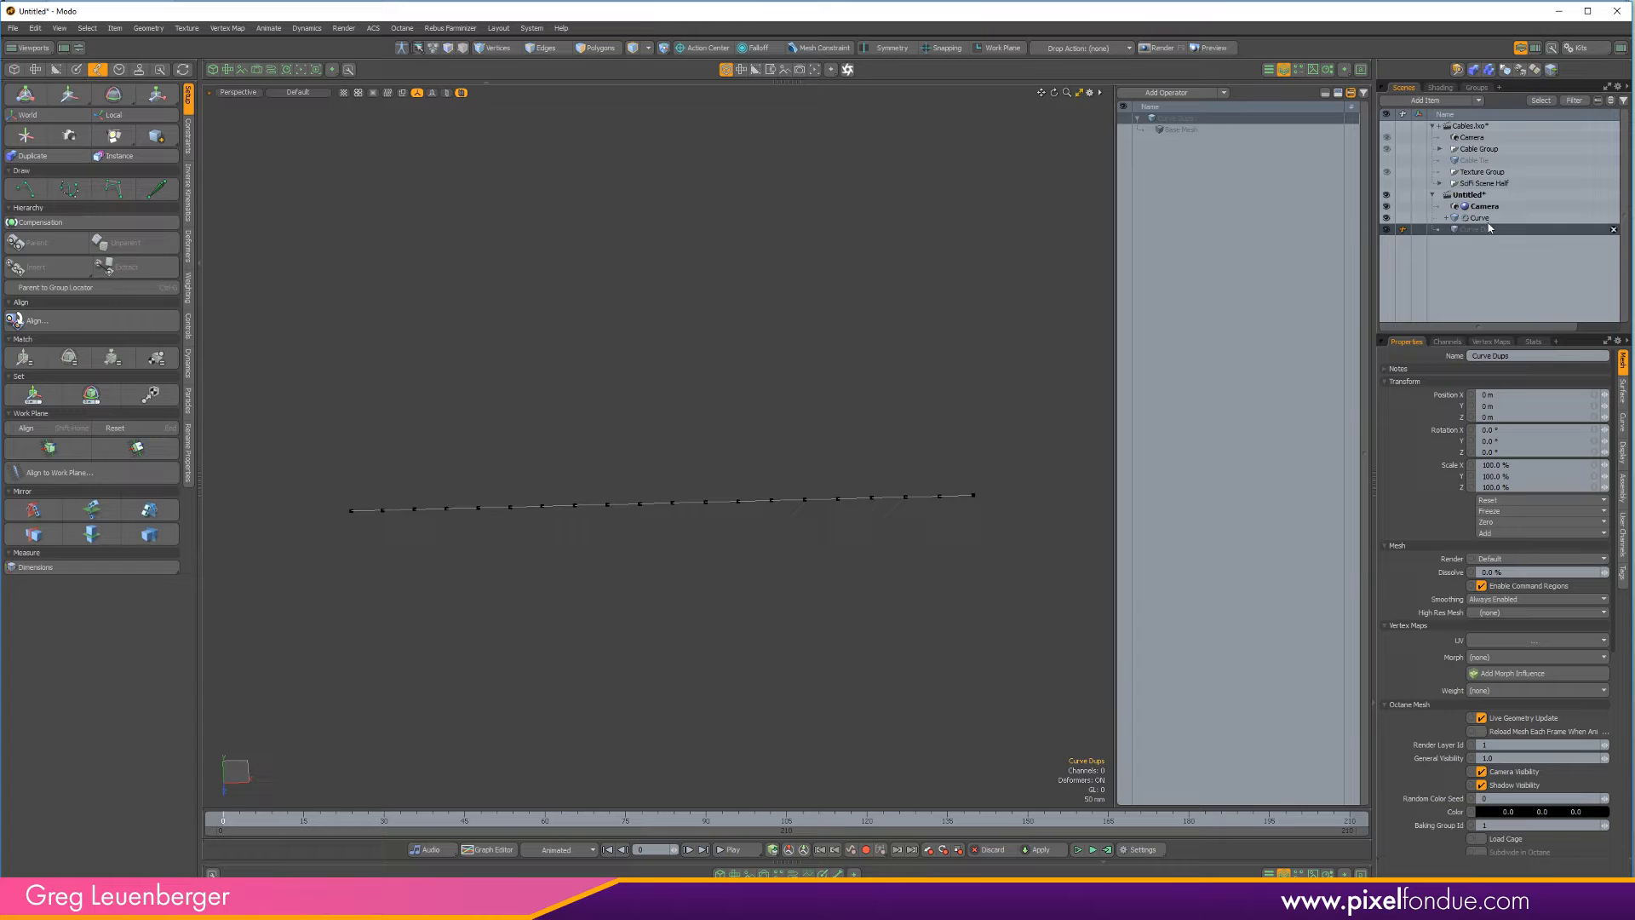
drag(1480, 239, 1490, 211)
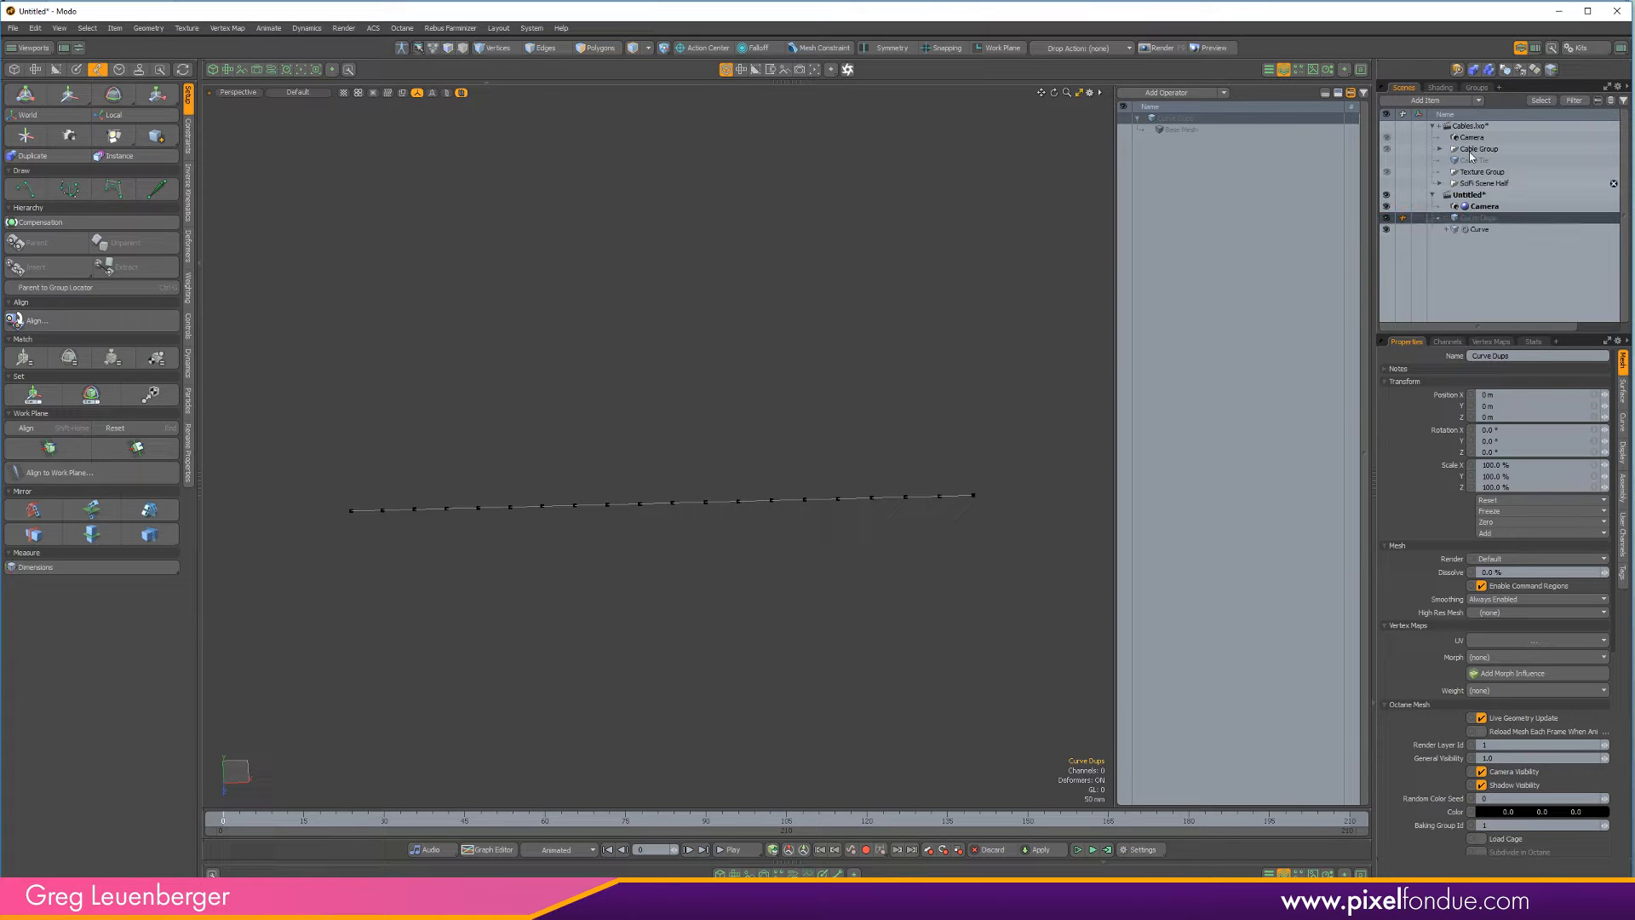
Add a Curve Duplicator mesh operation to Curve Dups and assign the Curve as its source mesh
click(1178, 94)
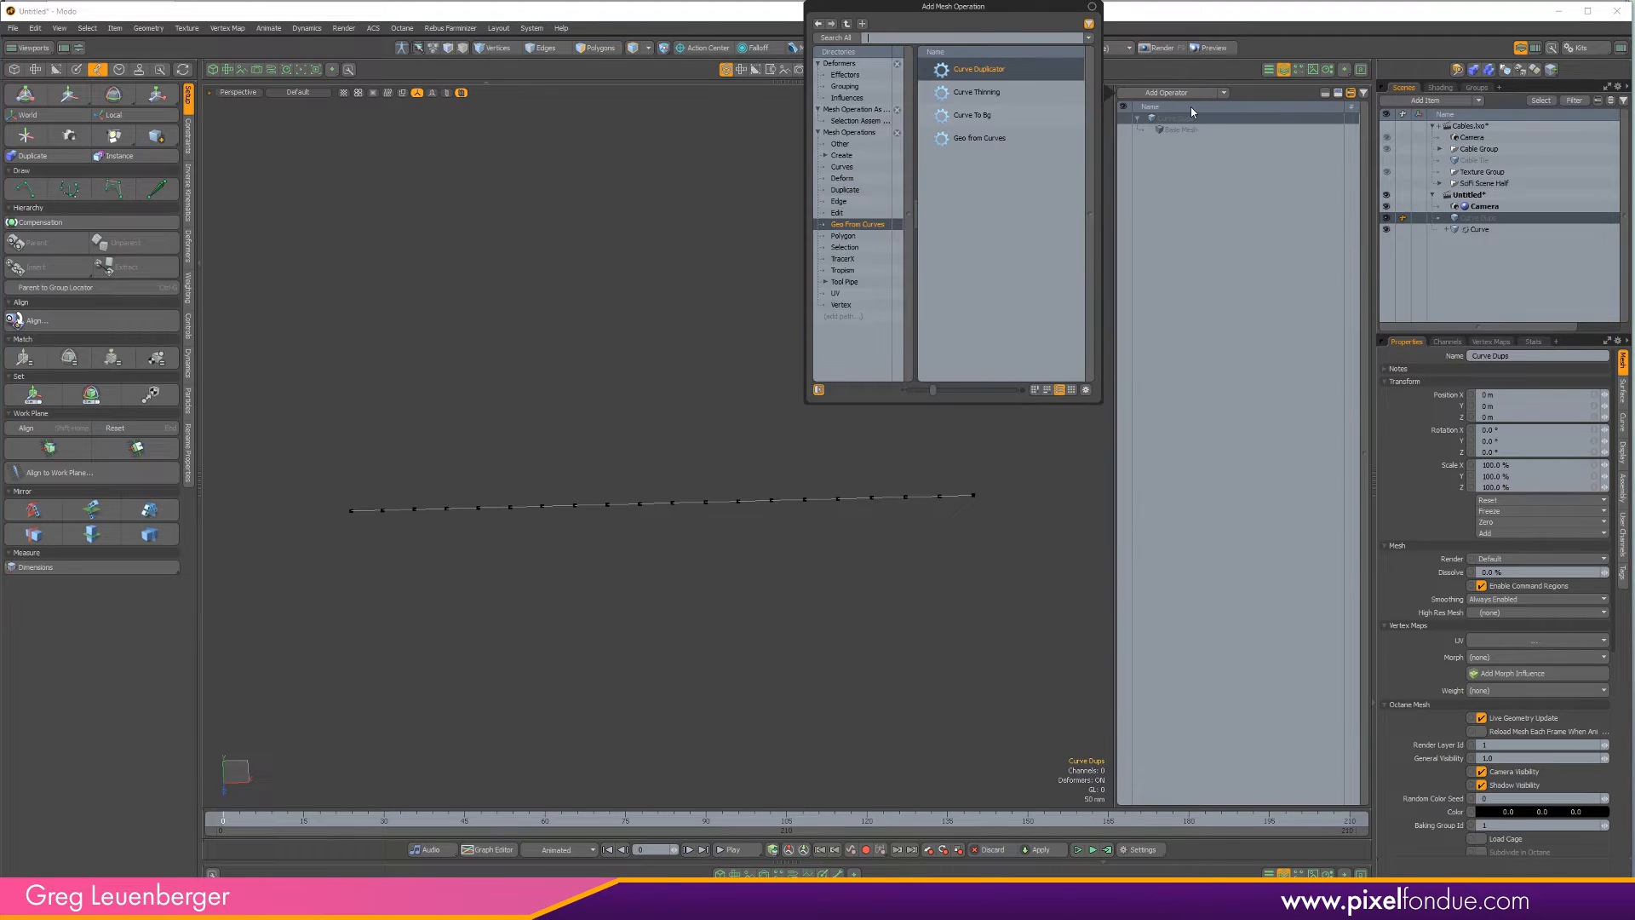
double_click(991, 70)
click(1146, 129)
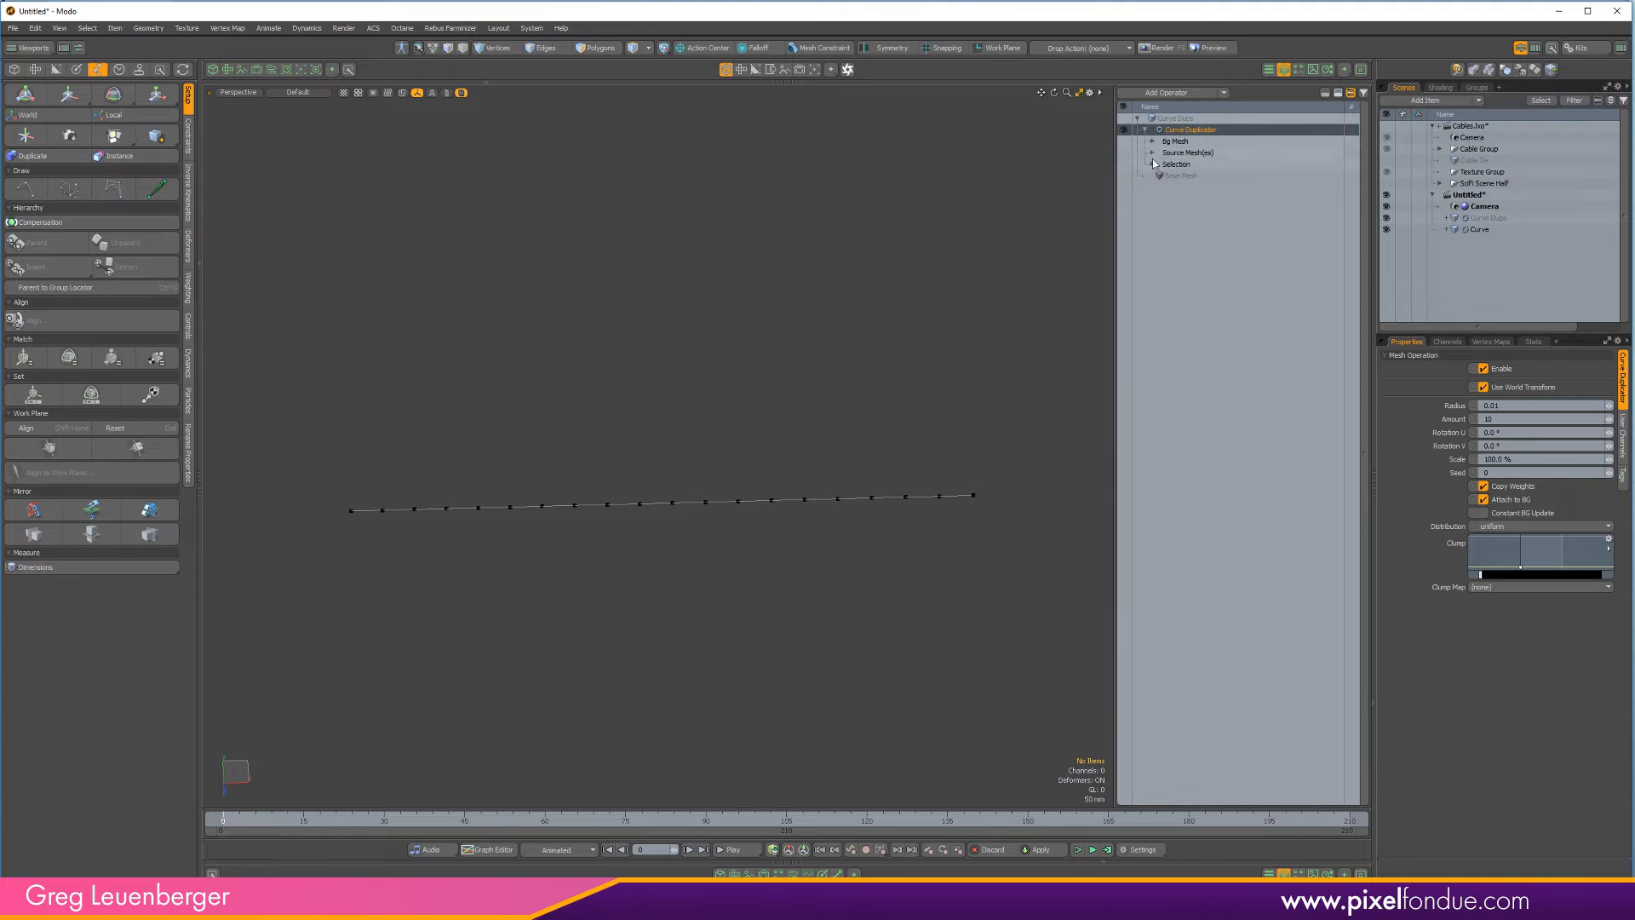
click(1201, 170)
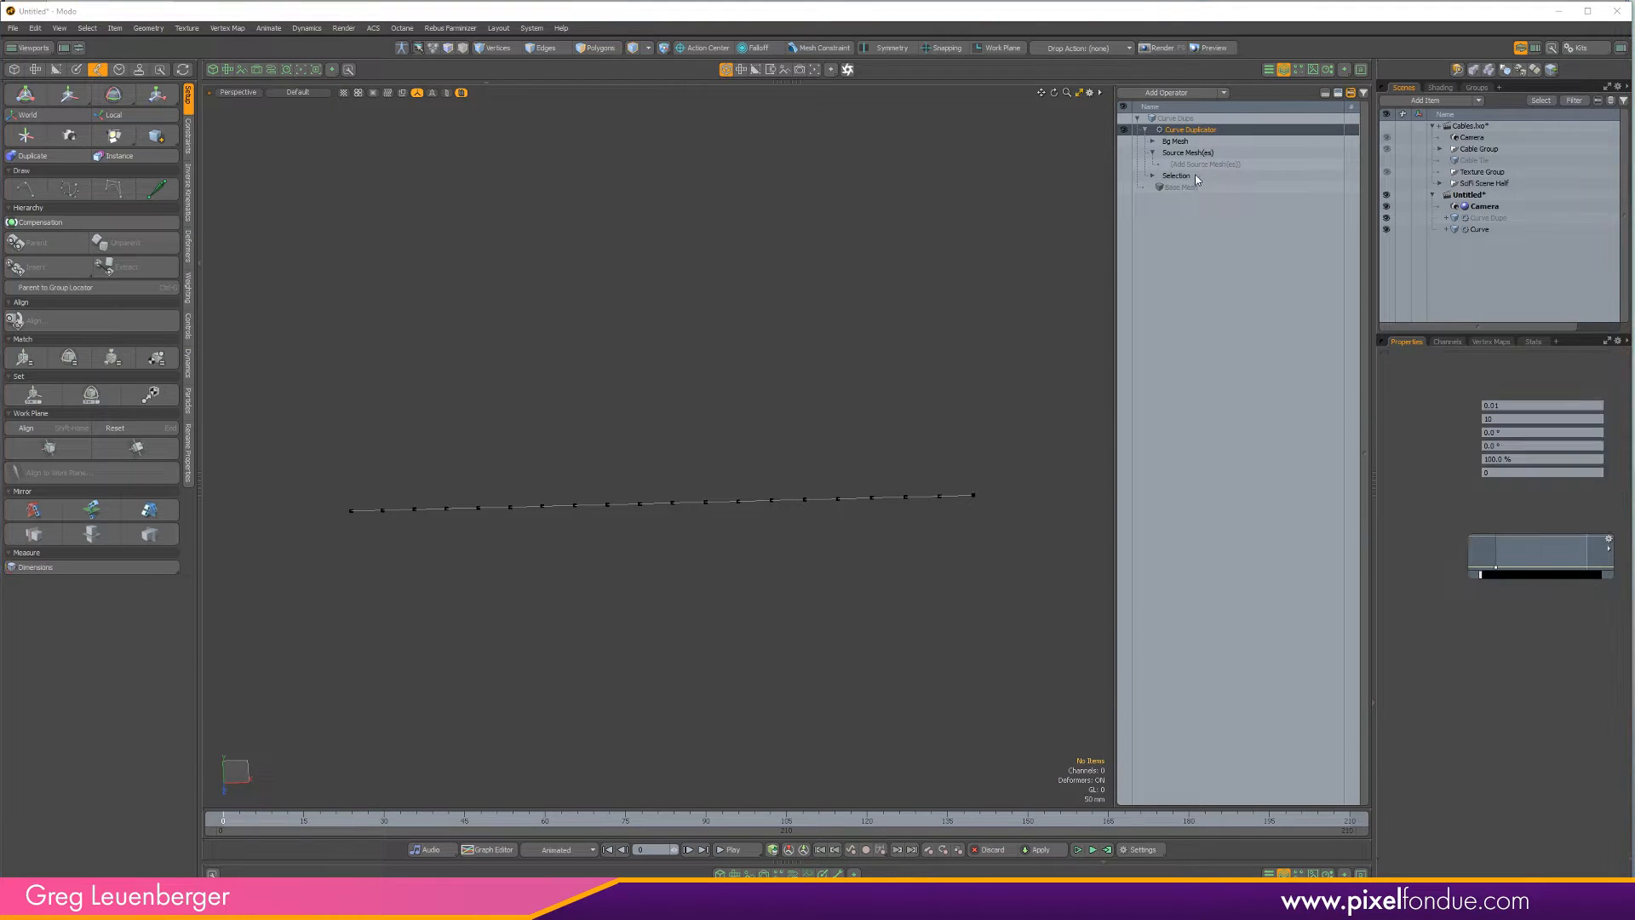
double_click(1016, 68)
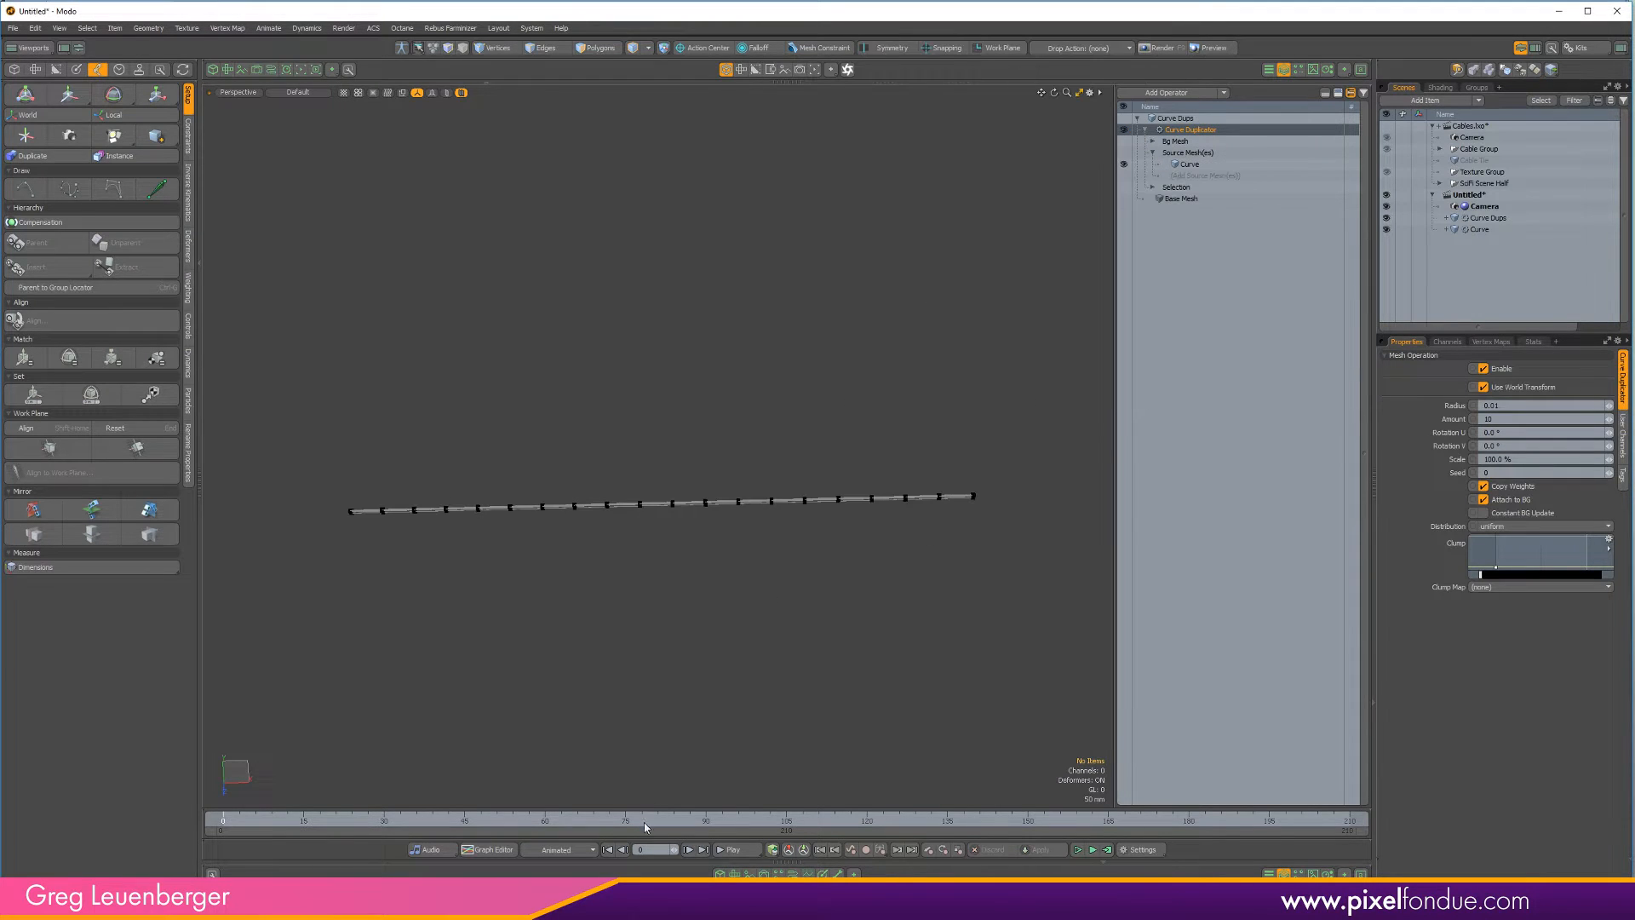
Display the schematic below the 3D view and add Curve Dups, its Curve Duplicator and the source Curve to the workspace
alt+drag(523, 665, 621, 520)
click(791, 875)
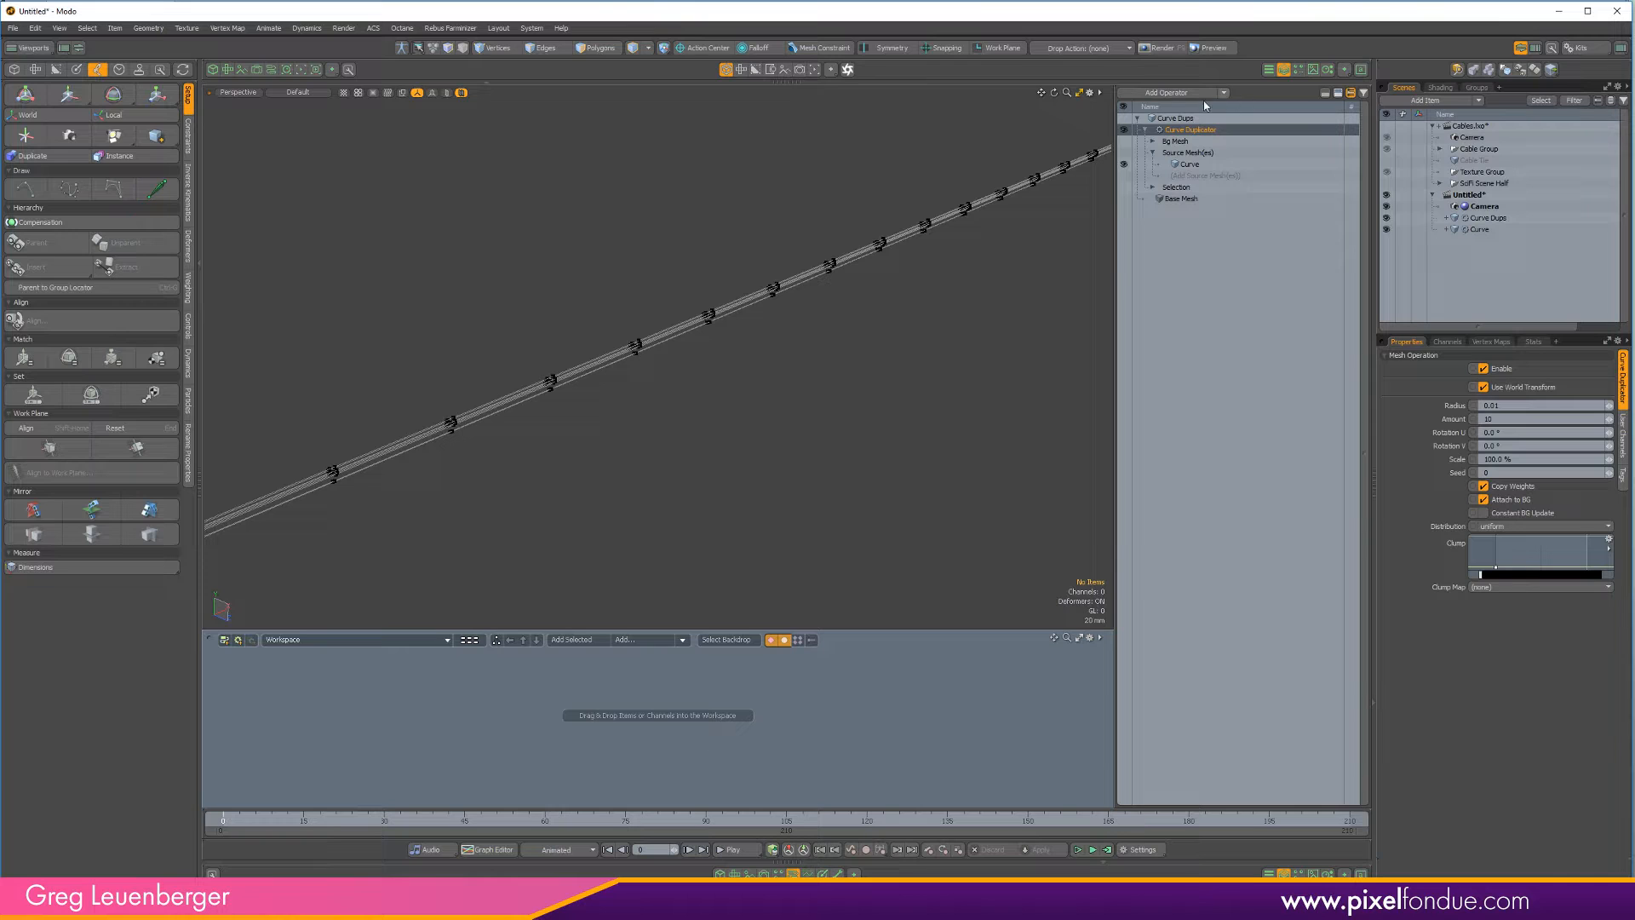
click(1180, 118)
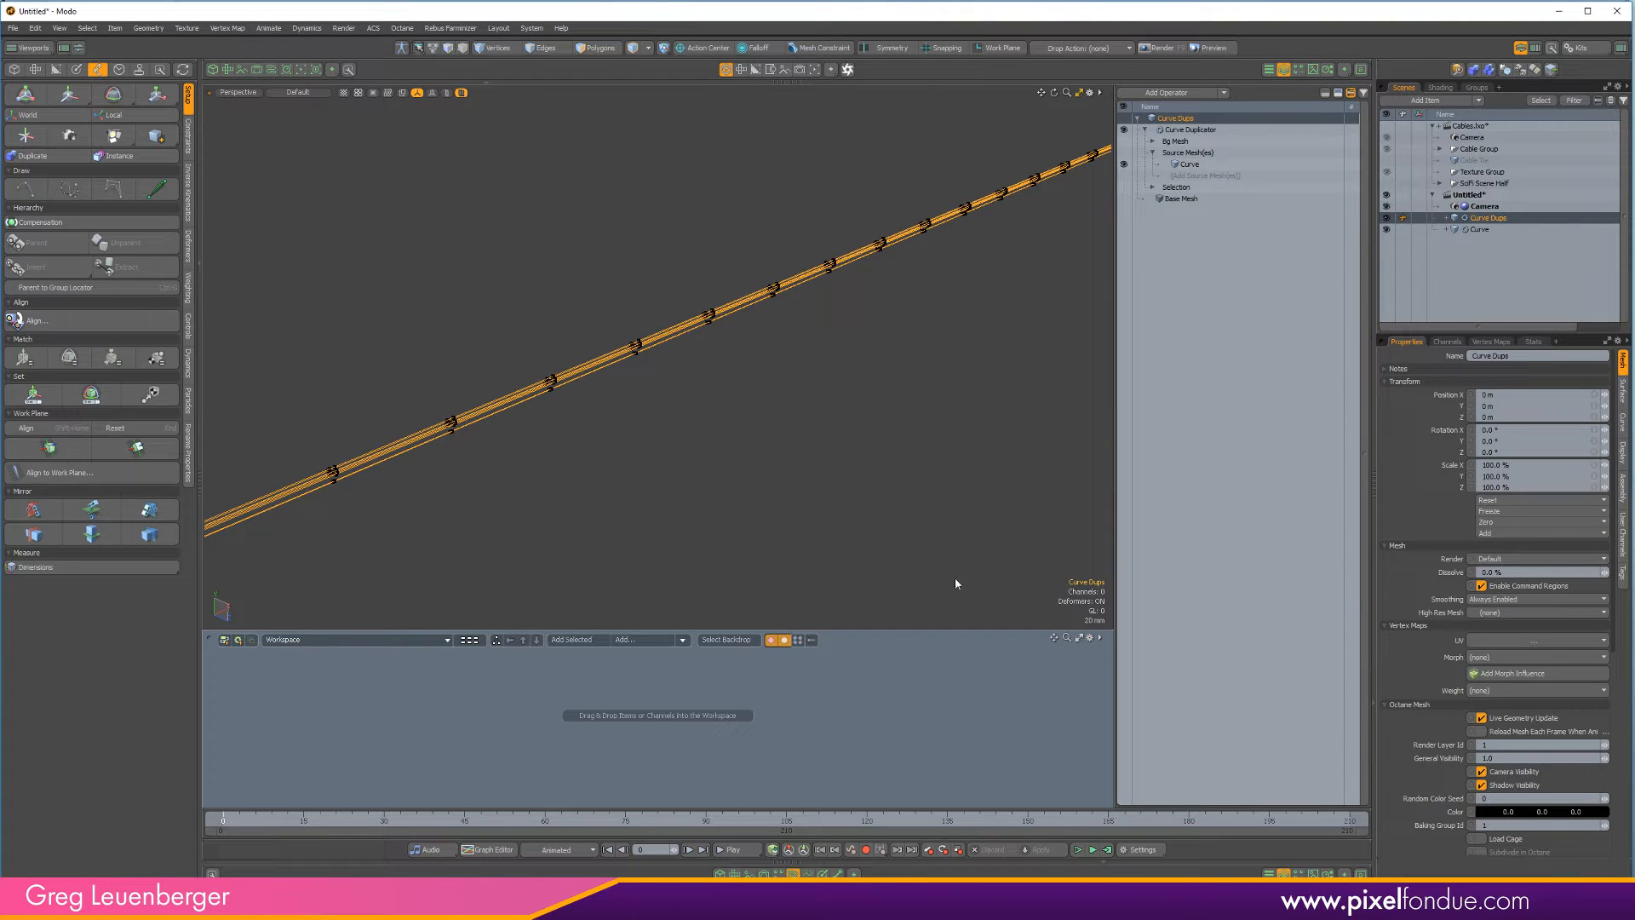
click(571, 640)
double_click(798, 726)
drag(749, 728, 688, 721)
double_click(811, 727)
click(680, 754)
click(1008, 480)
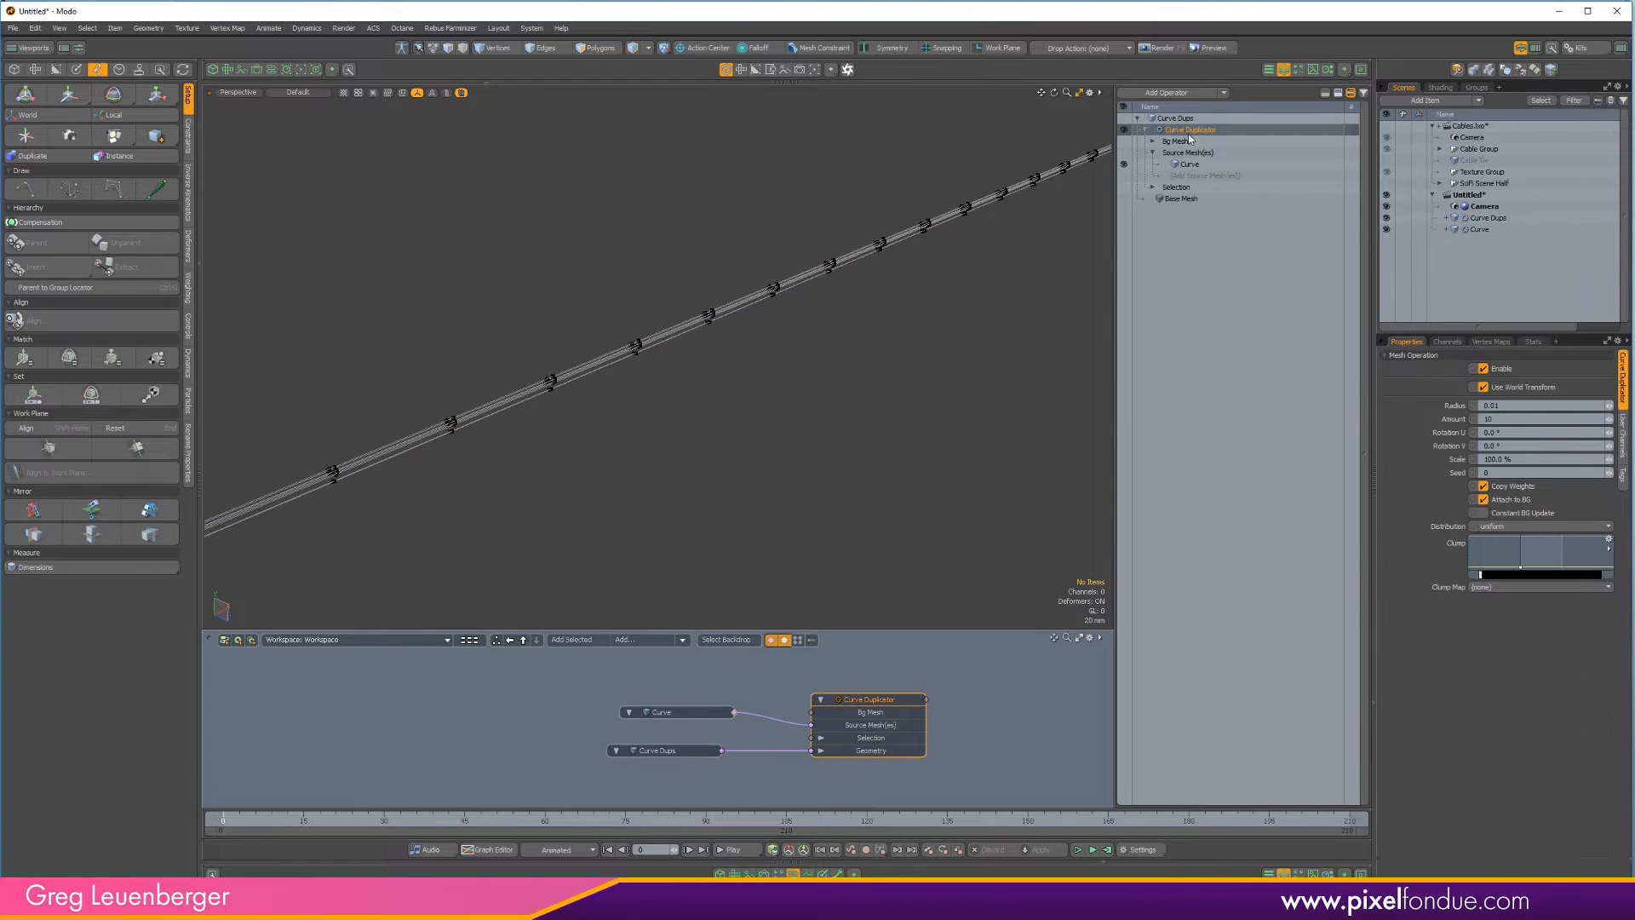
Bring the Curve's Curve Rebuild node into the schematic and spread the nodes out
click(686, 711)
mouse_move(687, 722)
mouse_down()
mouse_move(653, 717)
mouse_move(839, 717)
mouse_move(719, 743)
mouse_move(465, 744)
mouse_move(561, 696)
mouse_move(680, 718)
mouse_up()
click(511, 743)
click(549, 732)
mouse_move(680, 718)
alt+shift+mouse_down()
mouse_move(639, 718)
mouse_move(676, 709)
mouse_move(654, 709)
alt+shift+mouse_up()
Select Curve Dups, hide the original Curve and view the duplicated curves end-on from the Right view
alt+drag(632, 455, 711, 348)
click(694, 769)
alt+drag(711, 348, 741, 361)
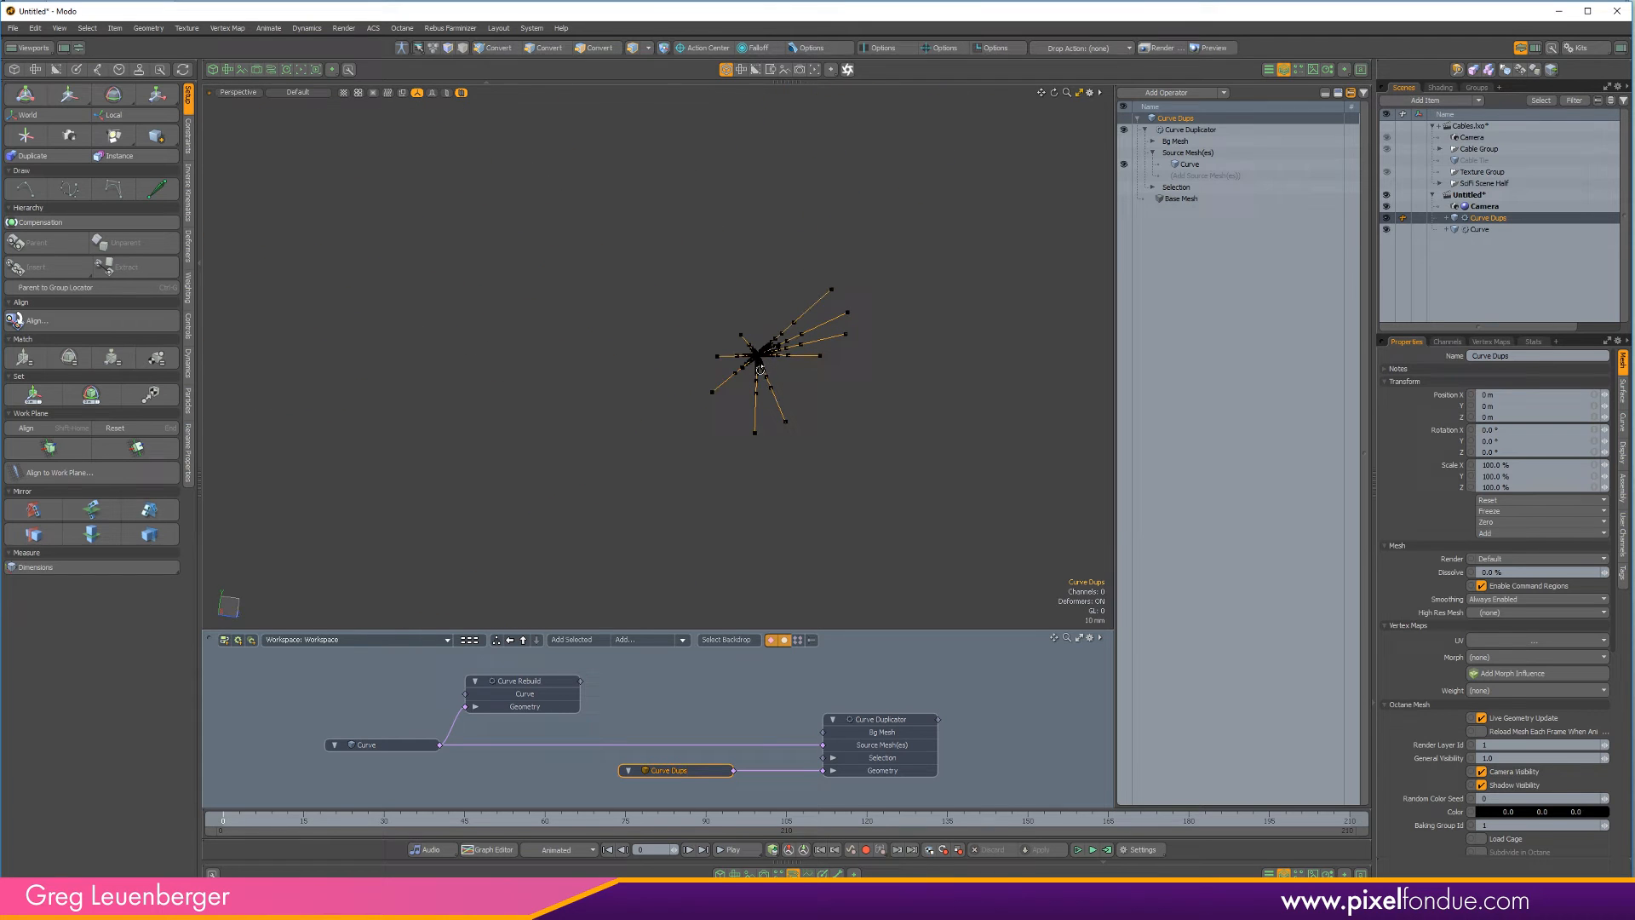
click(1387, 229)
alt+drag(872, 359, 810, 384)
key(ctrl+space)
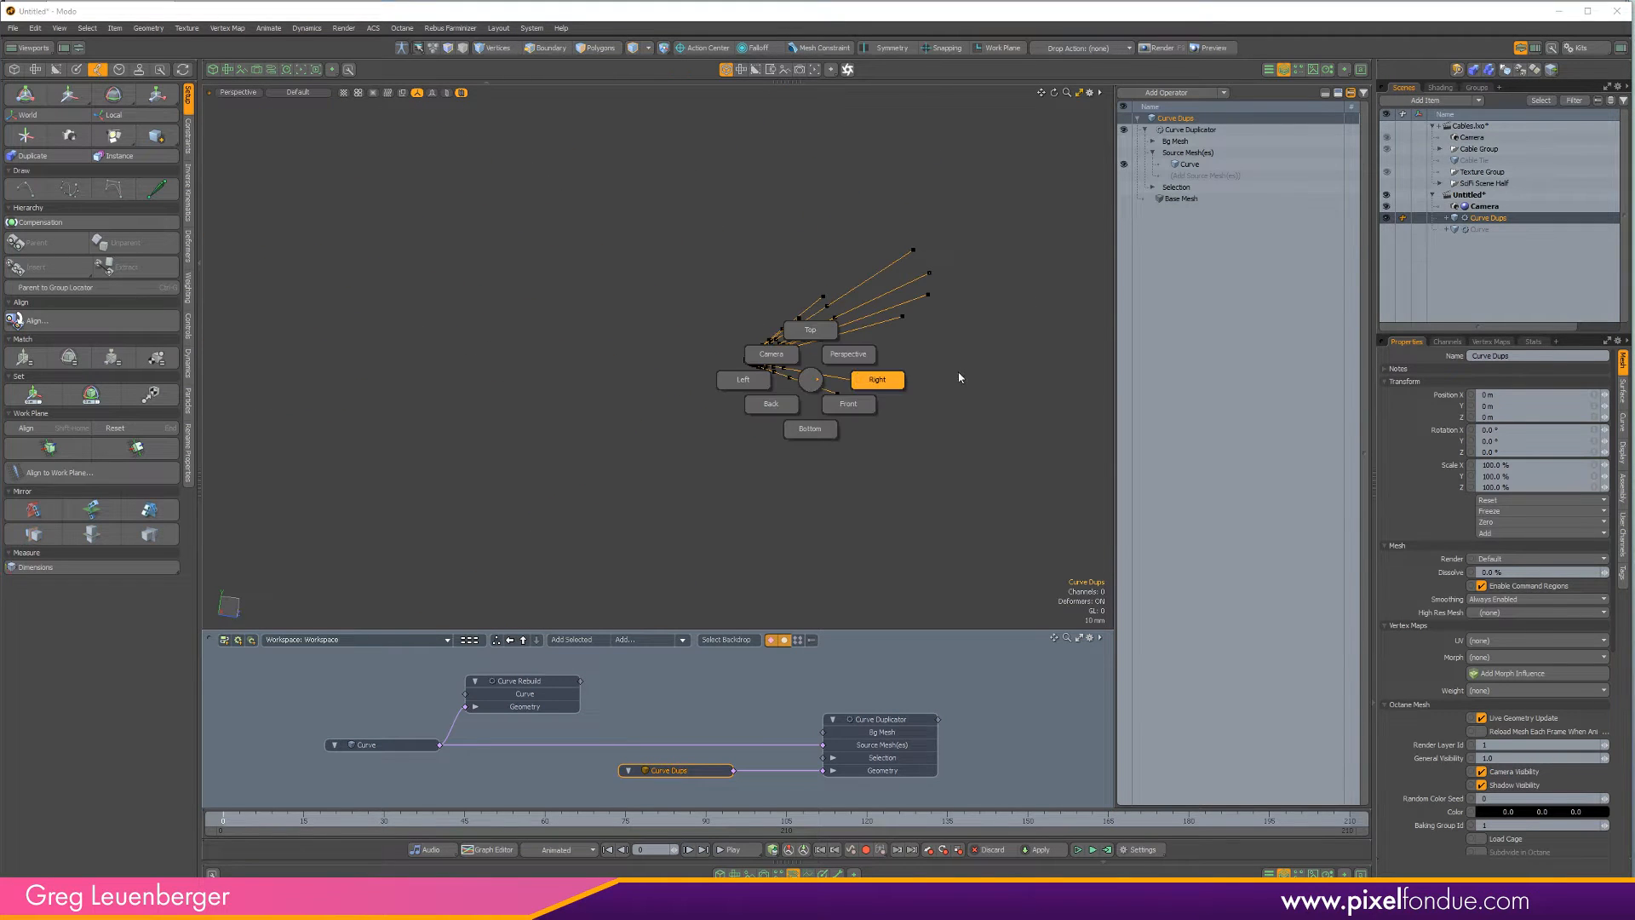
click(958, 377)
alt+drag(561, 358, 819, 383)
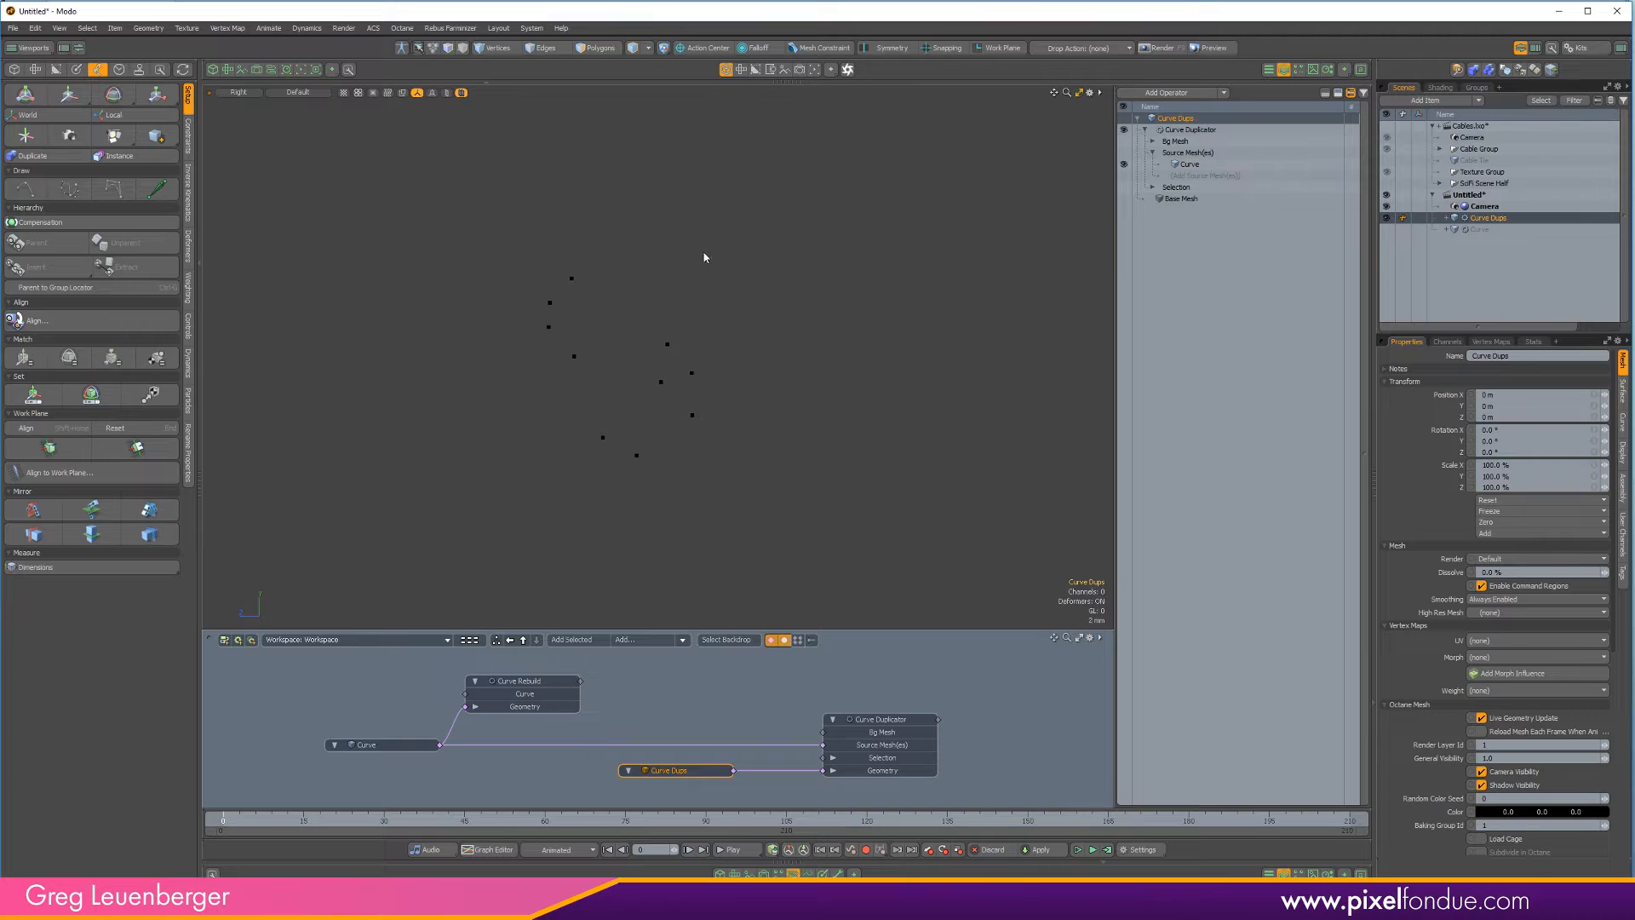
Reduce the Curve Duplicator's Radius to 0.007 interactively
click(883, 722)
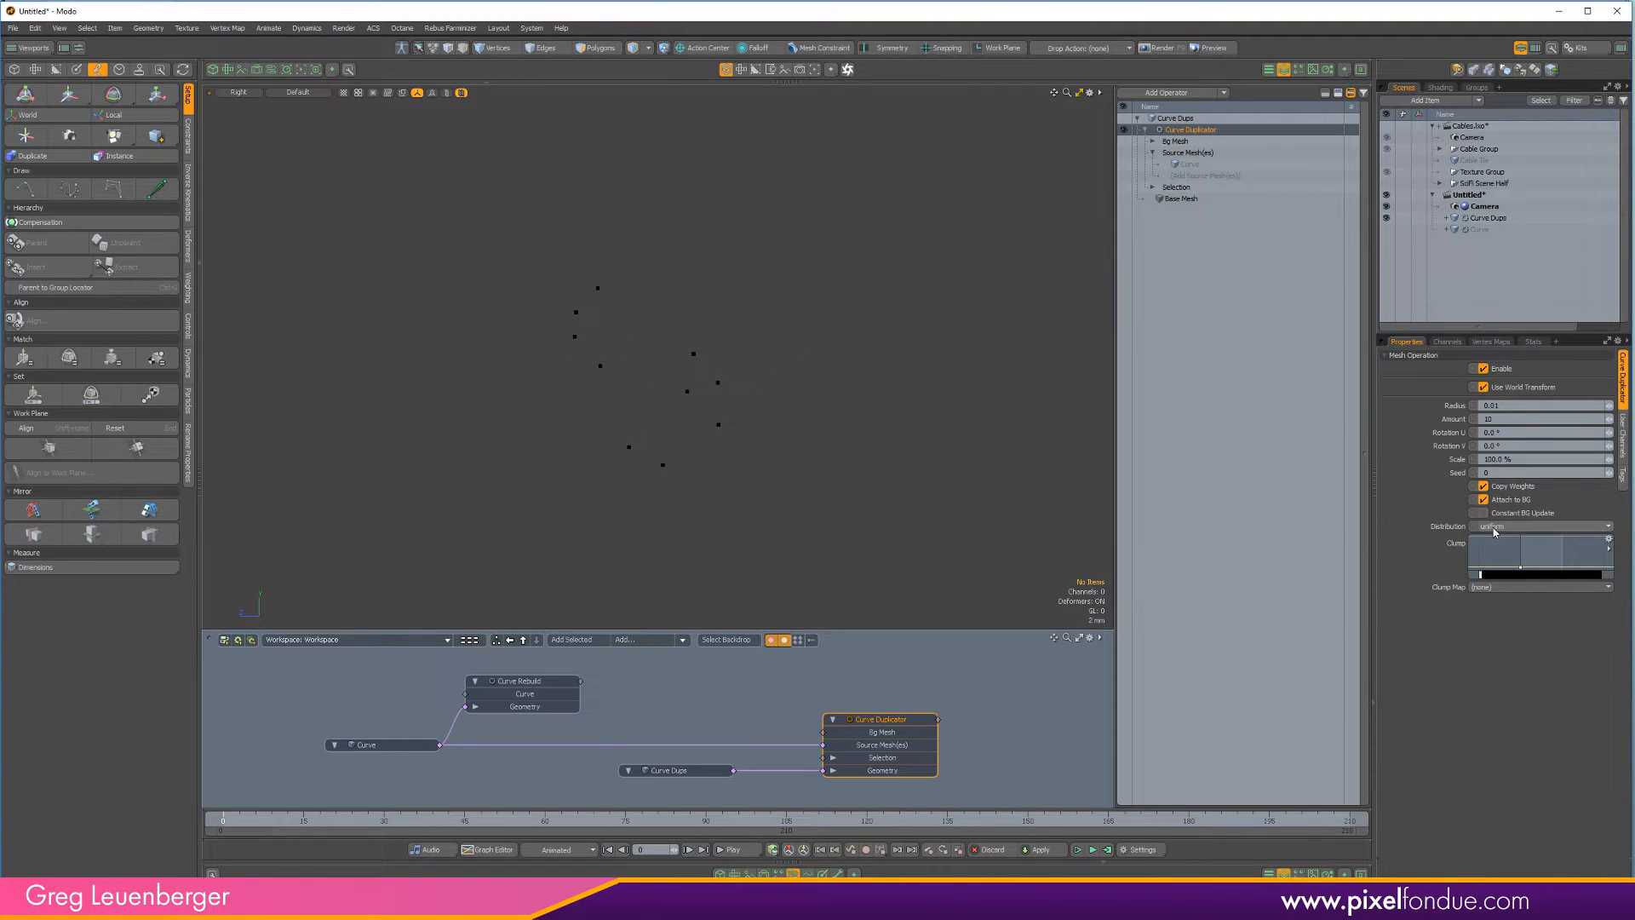
click(1455, 405)
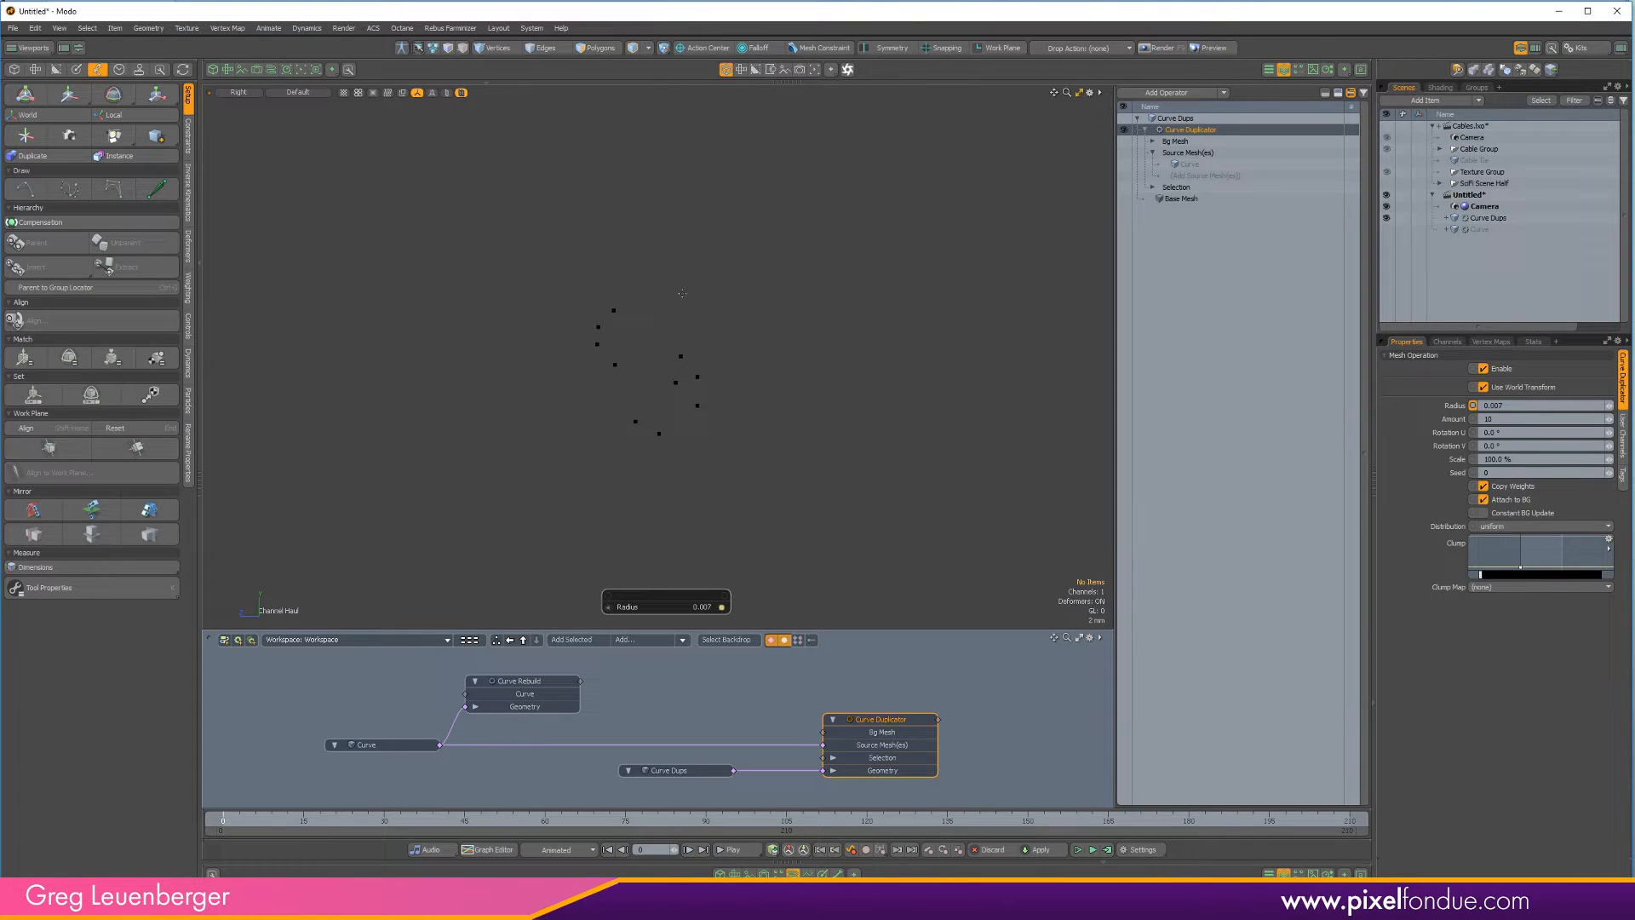
drag(555, 333, 655, 295)
key(KP_Decimal)
alt+drag(807, 333, 853, 354)
Switch the Curve Duplicator's Distribution to poisson, with an Amount of 12 and a Seed of 16
click(1498, 527)
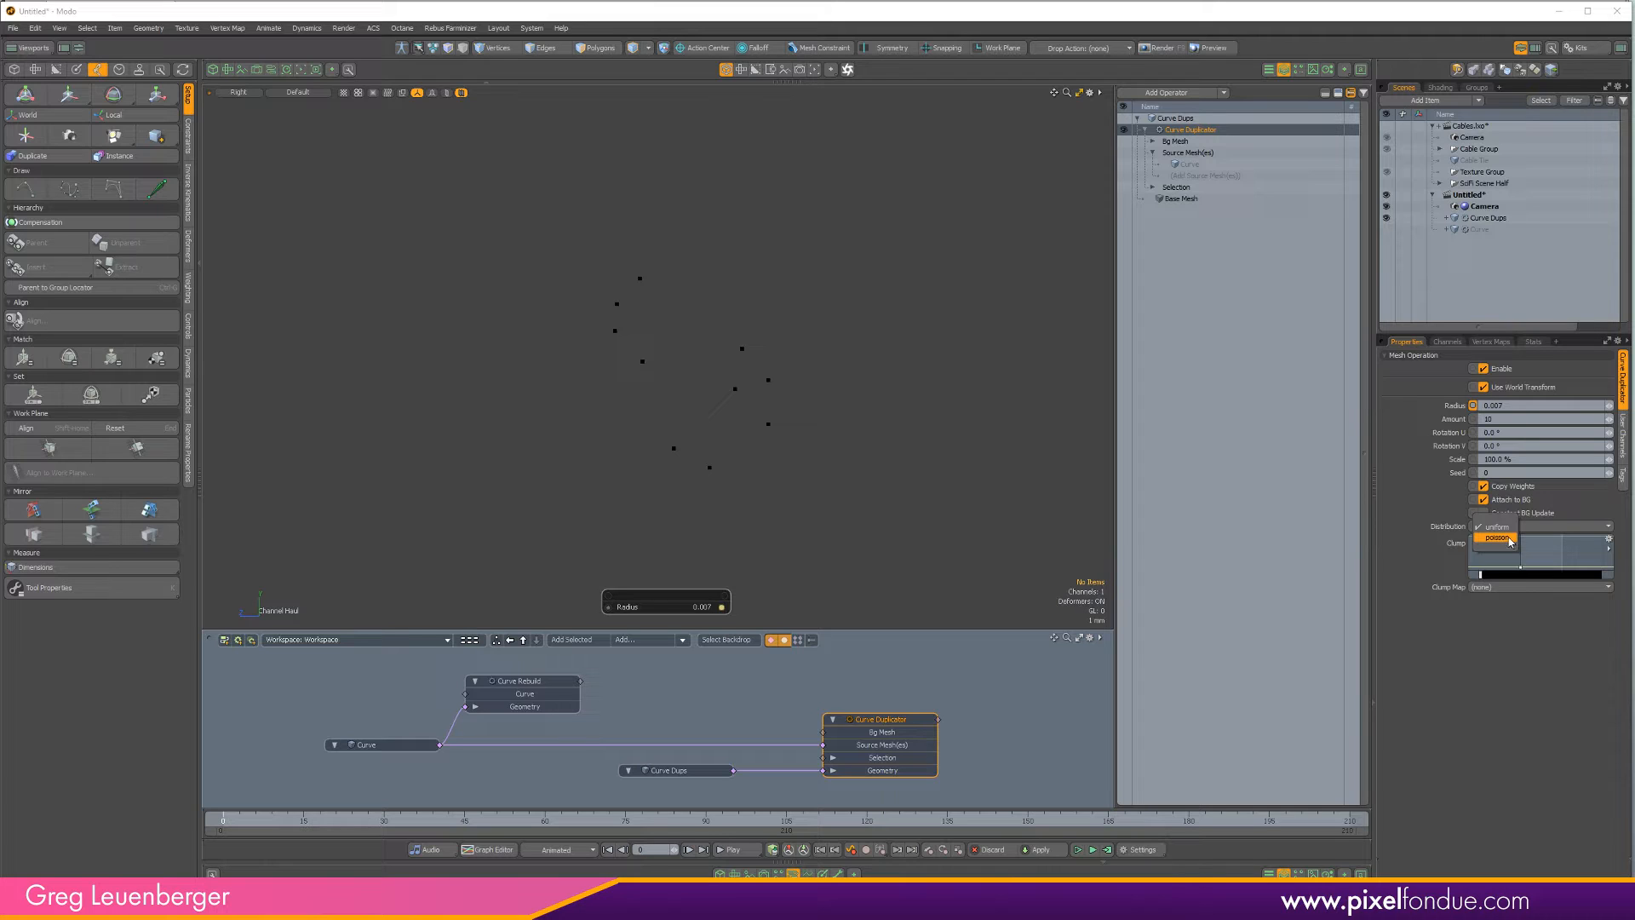
click(1497, 537)
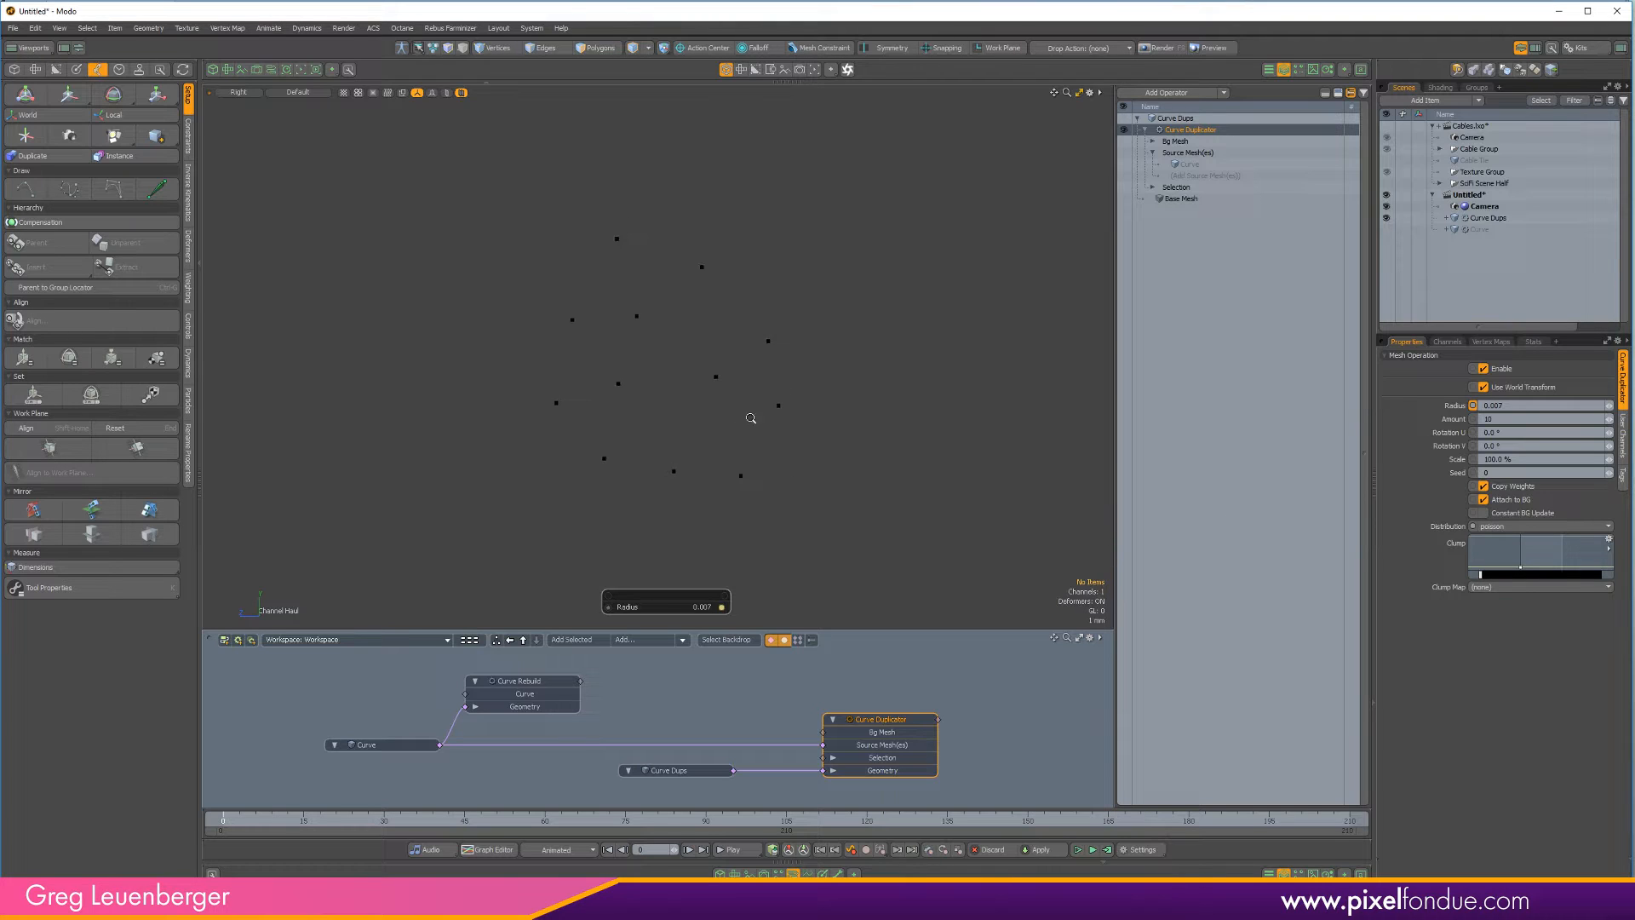
scroll(750, 419, up, 1)
click(1457, 472)
click(1496, 418)
key(KP_Decimal)
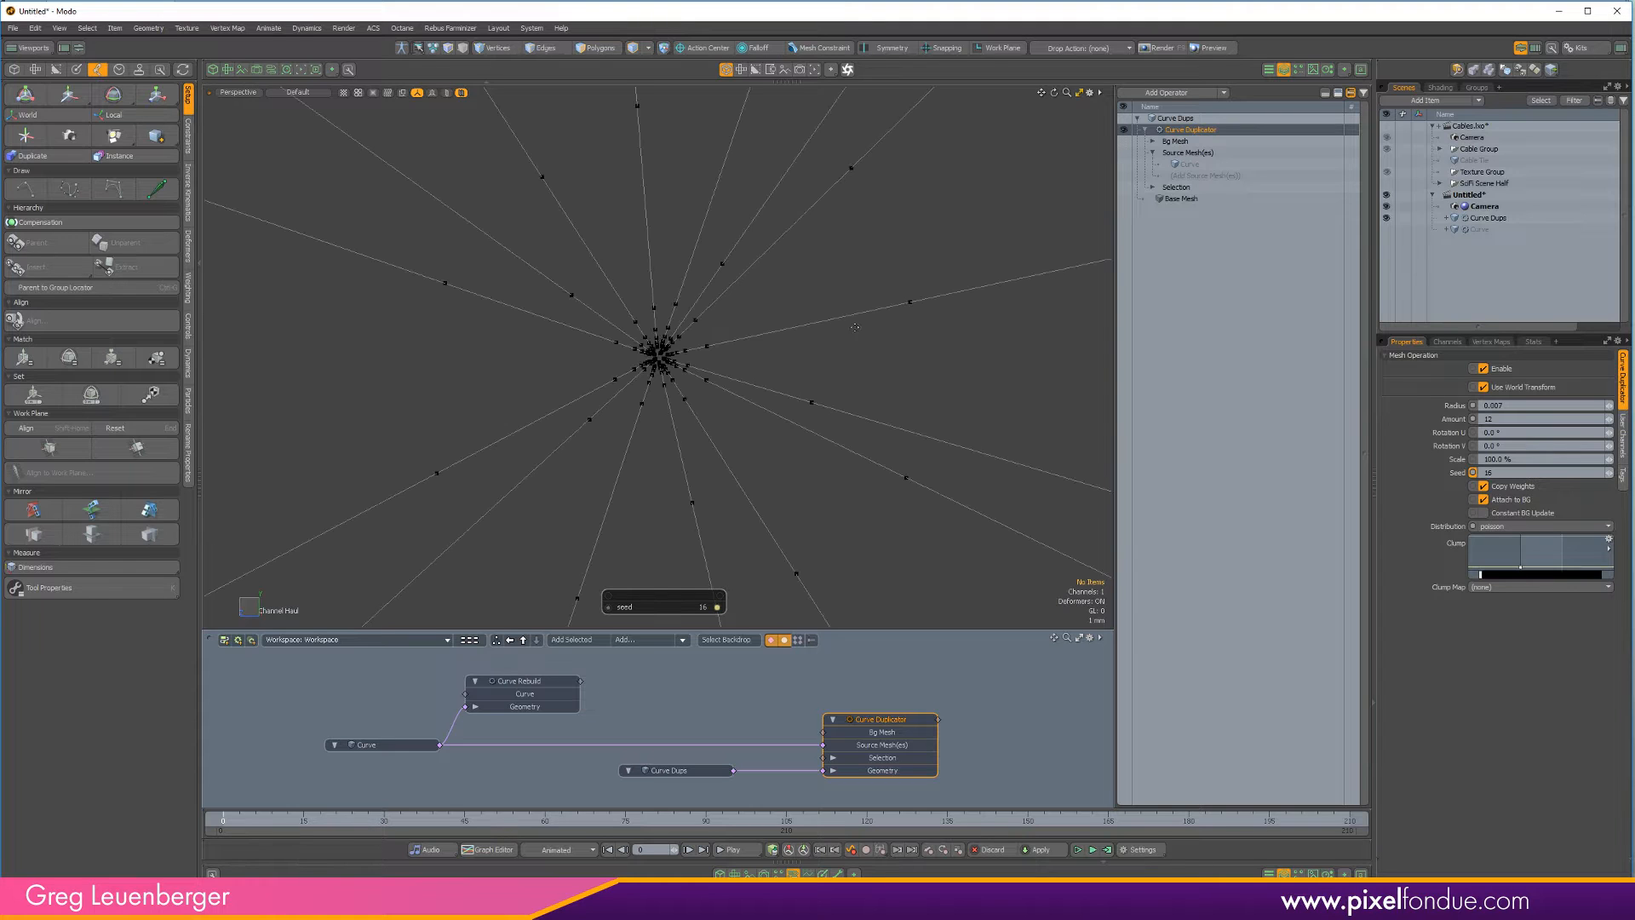
Search the mesh operations for "vortex" and add a Vortex Effector to Curve Dups
alt+drag(739, 513, 628, 401)
ctrl+alt+drag(732, 412, 882, 350)
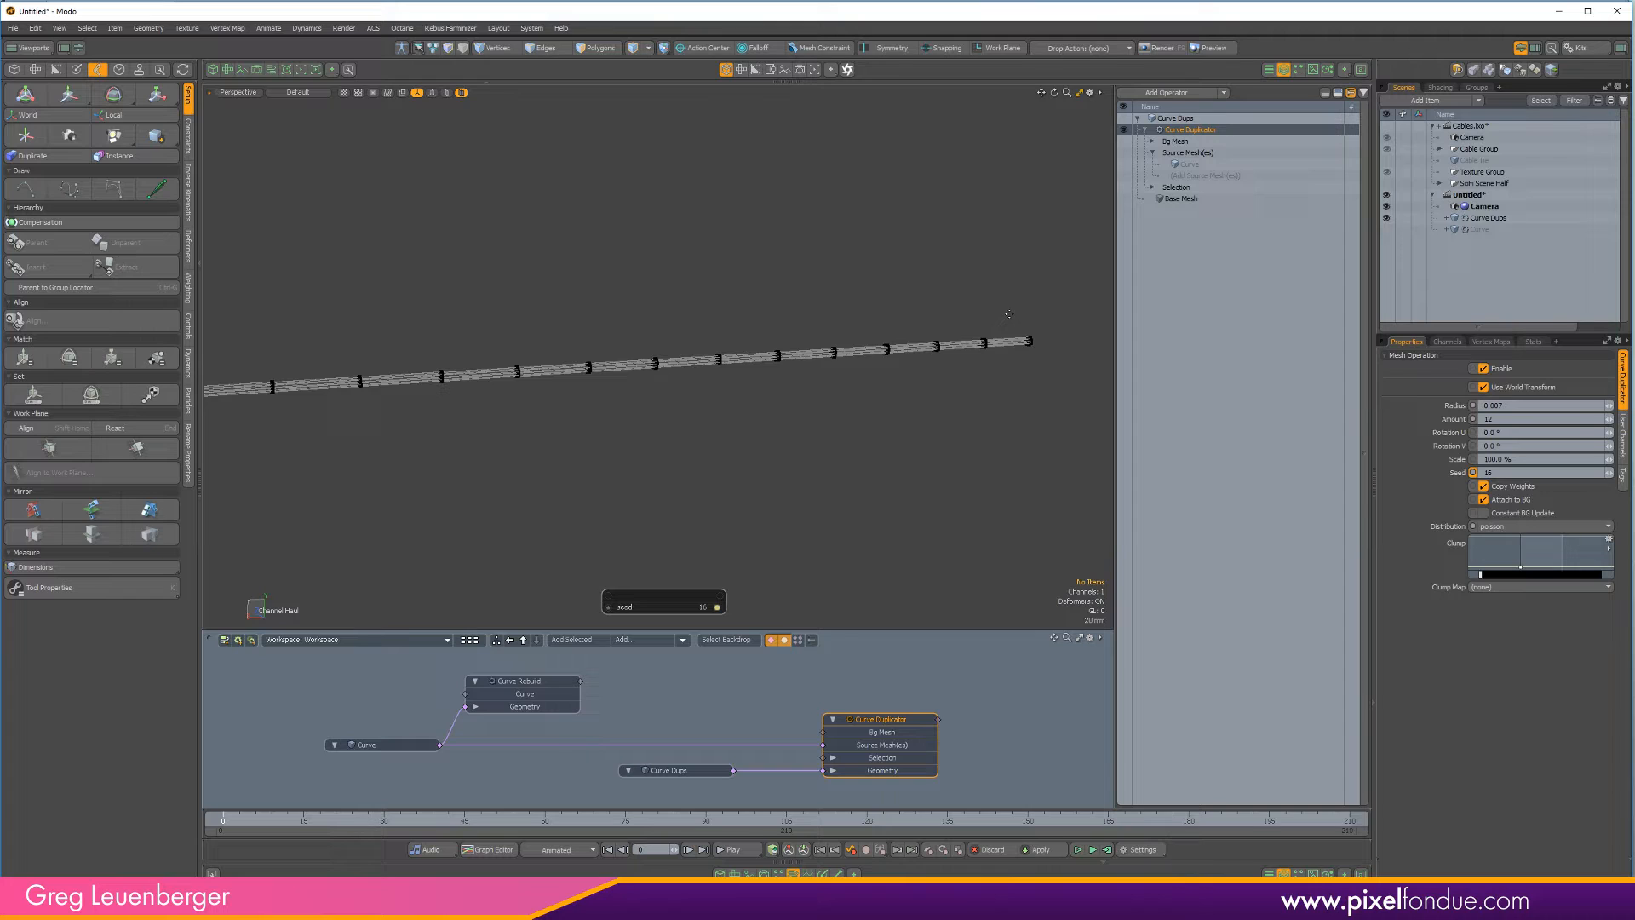
click(1223, 93)
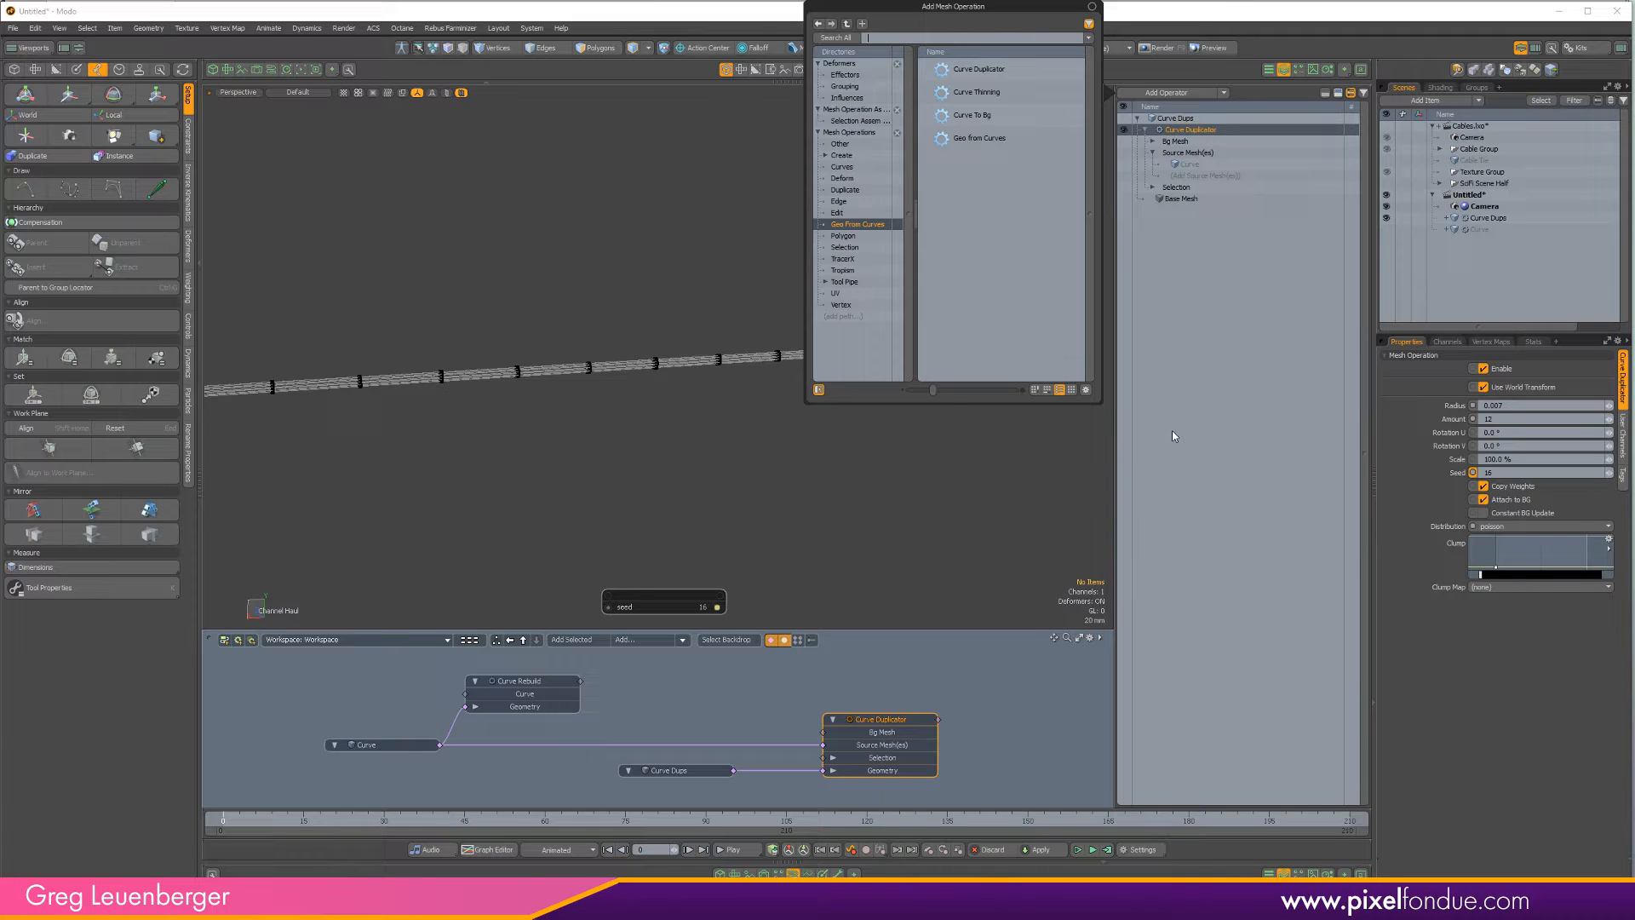
text(vortex)
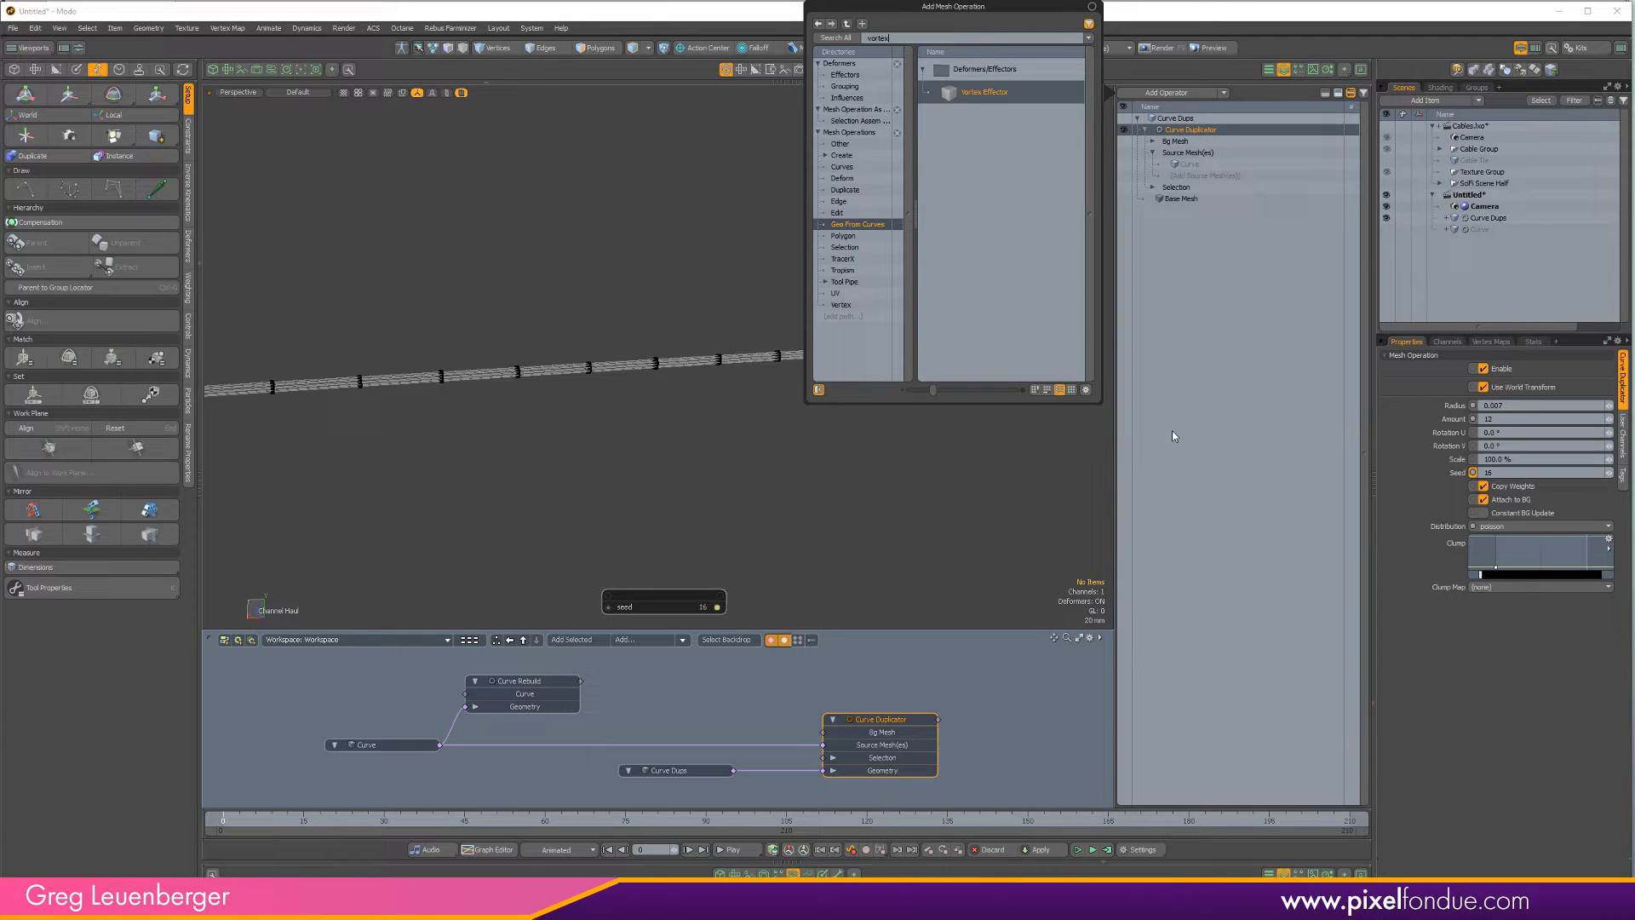
key(Return)
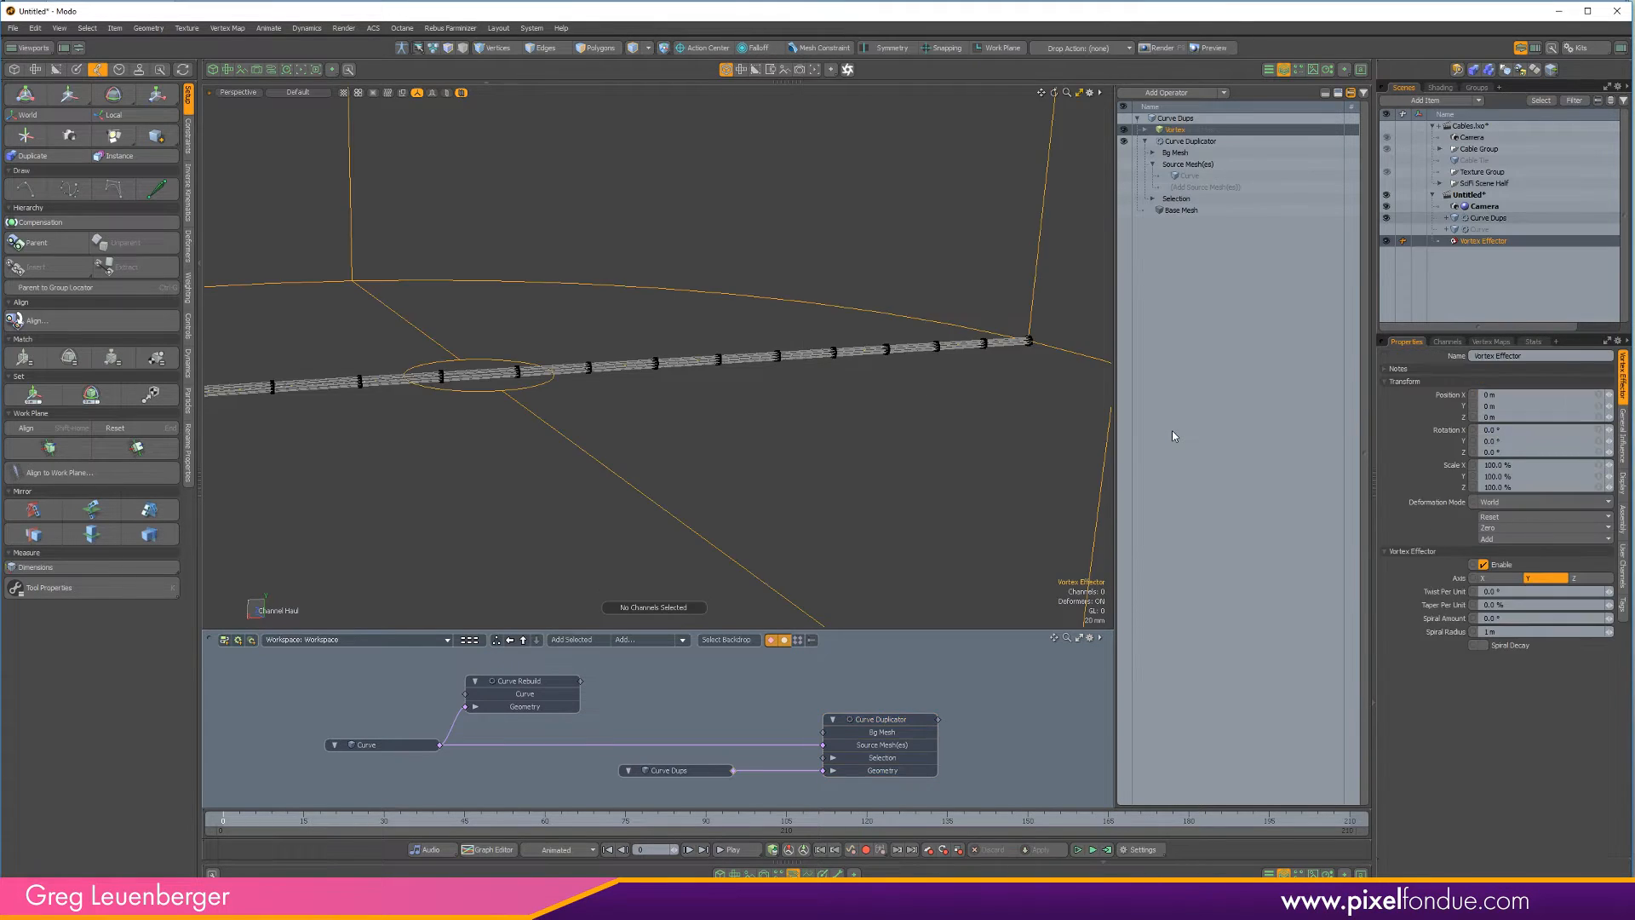
Set the Vortex Effector's Axis to X so it runs along the duplicated curves
scroll(745, 370, down, 7)
alt+shift+drag(742, 375, 1226, 345)
click(1485, 579)
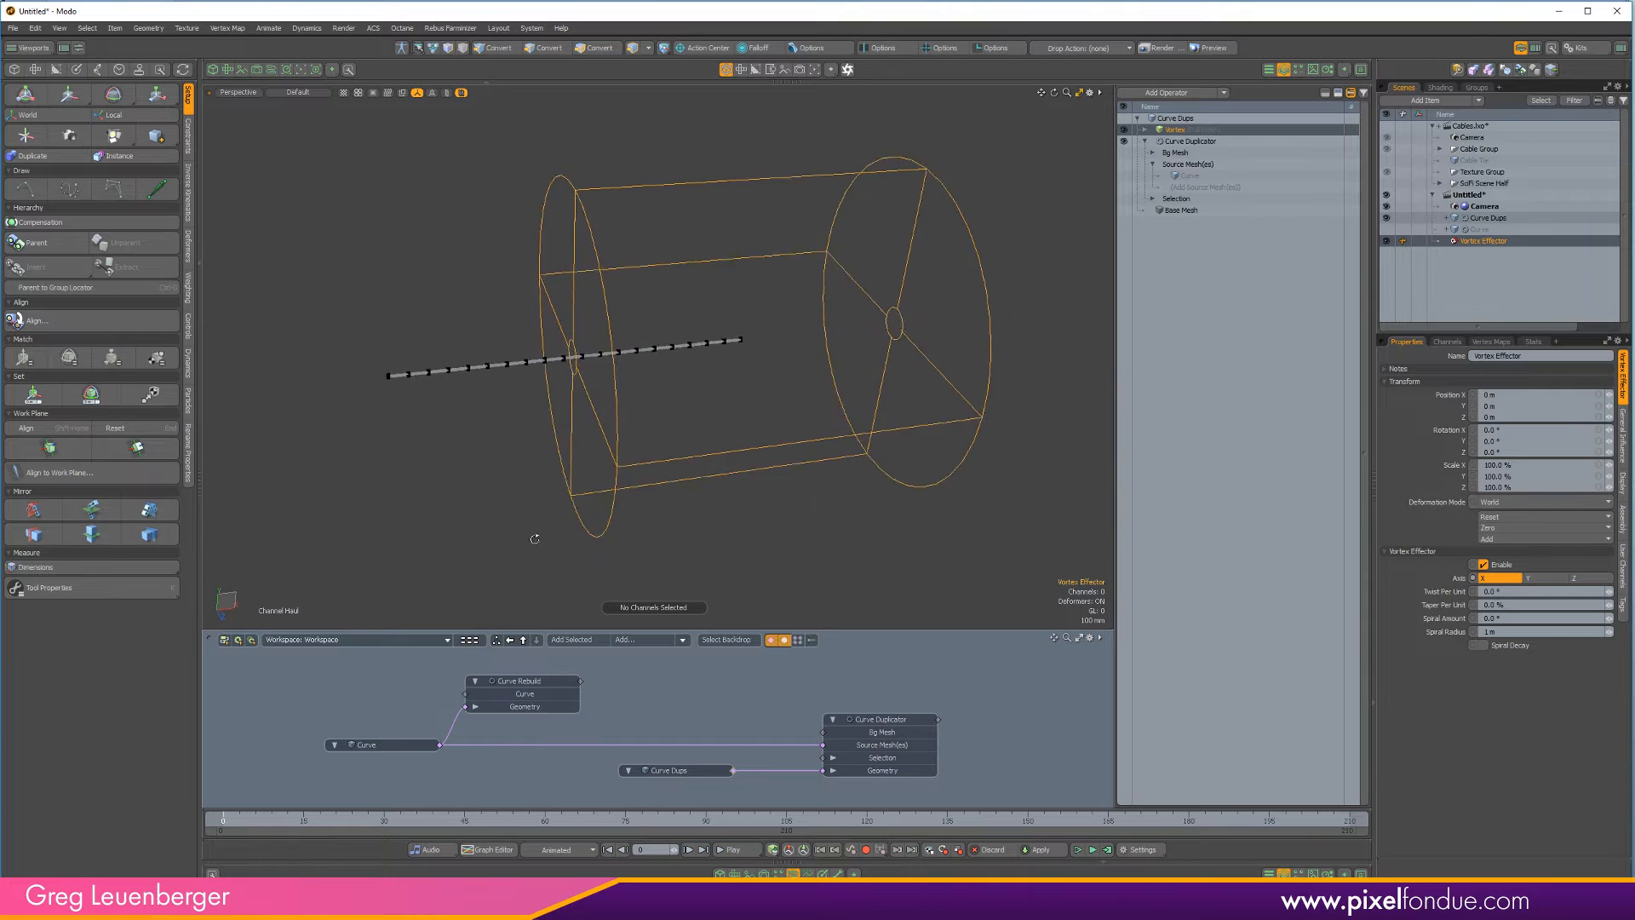
alt+shift+drag(594, 397, 628, 418)
scroll(628, 418, up, 3)
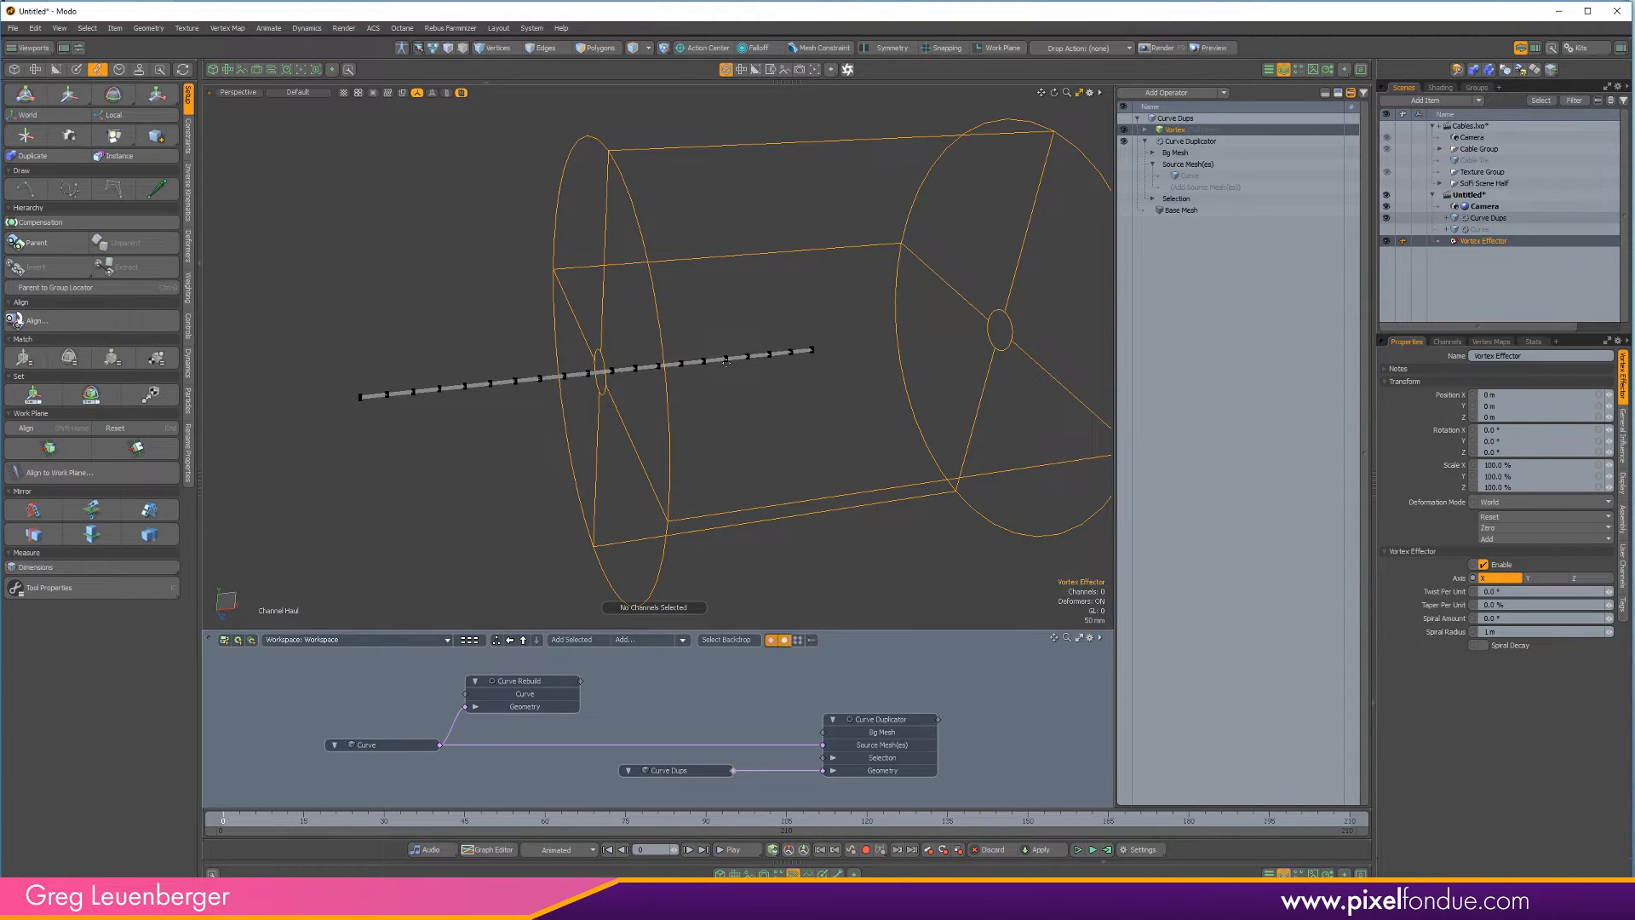
Move the Vortex Effector along X to the starting end of the curves, at about -1.006 m
key(w)
drag(652, 369, 447, 375)
key(ctrl+space)
click(519, 397)
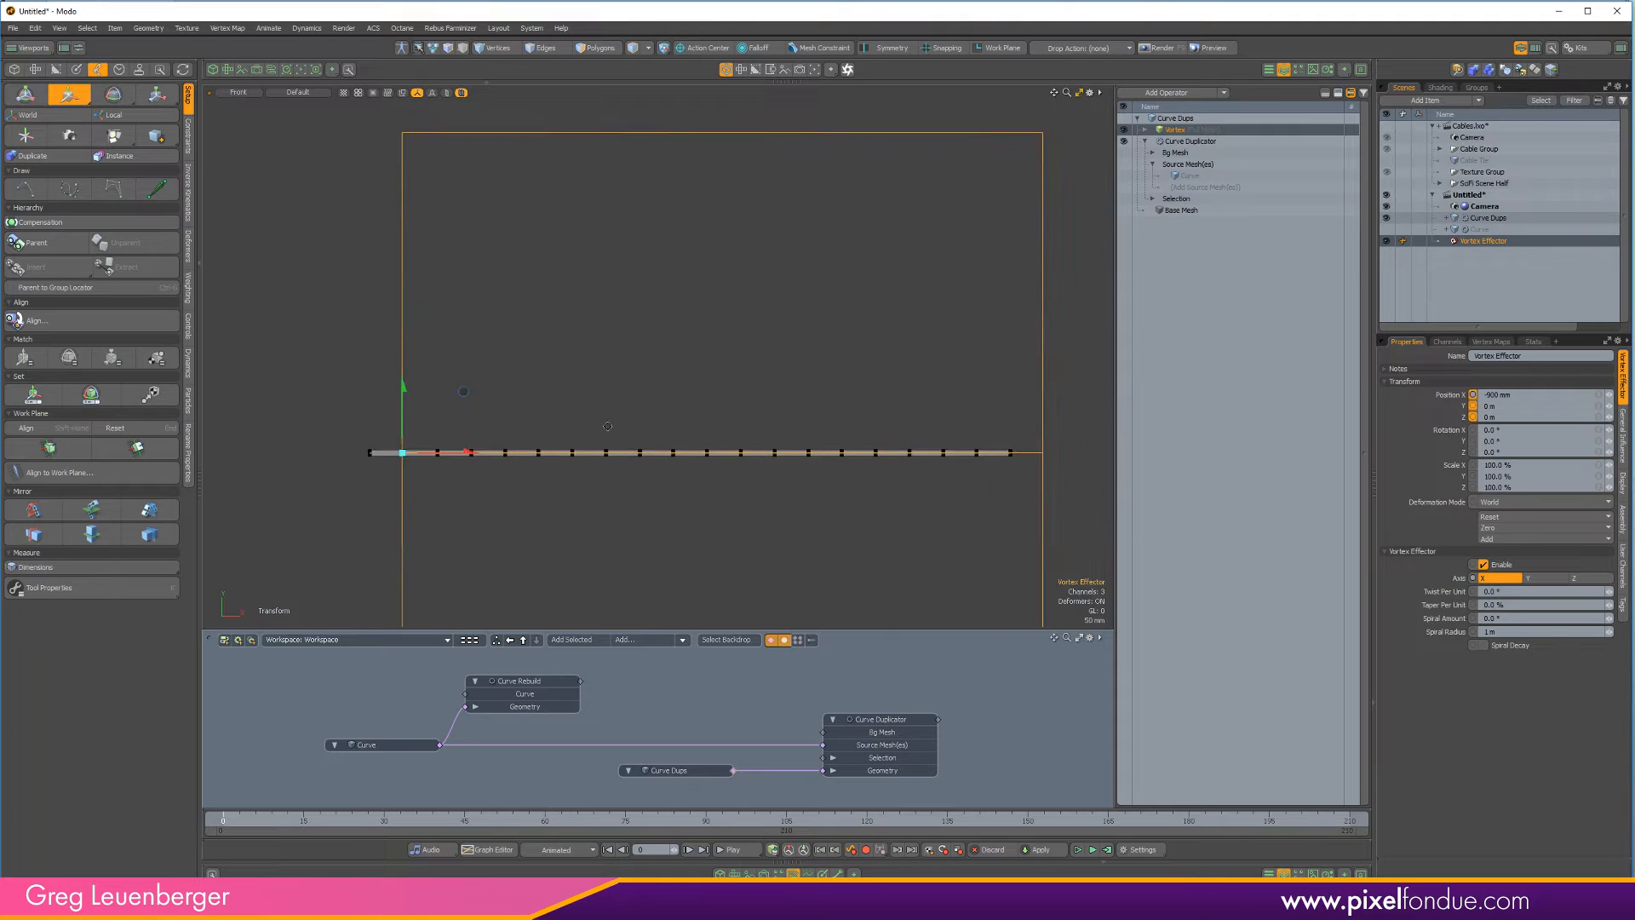
alt+shift+drag(607, 425, 687, 425)
drag(535, 453, 500, 453)
alt+shift+drag(633, 428, 617, 358)
scroll(604, 369, down, 1)
scroll(617, 357, down, 3)
scroll(647, 360, up, 3)
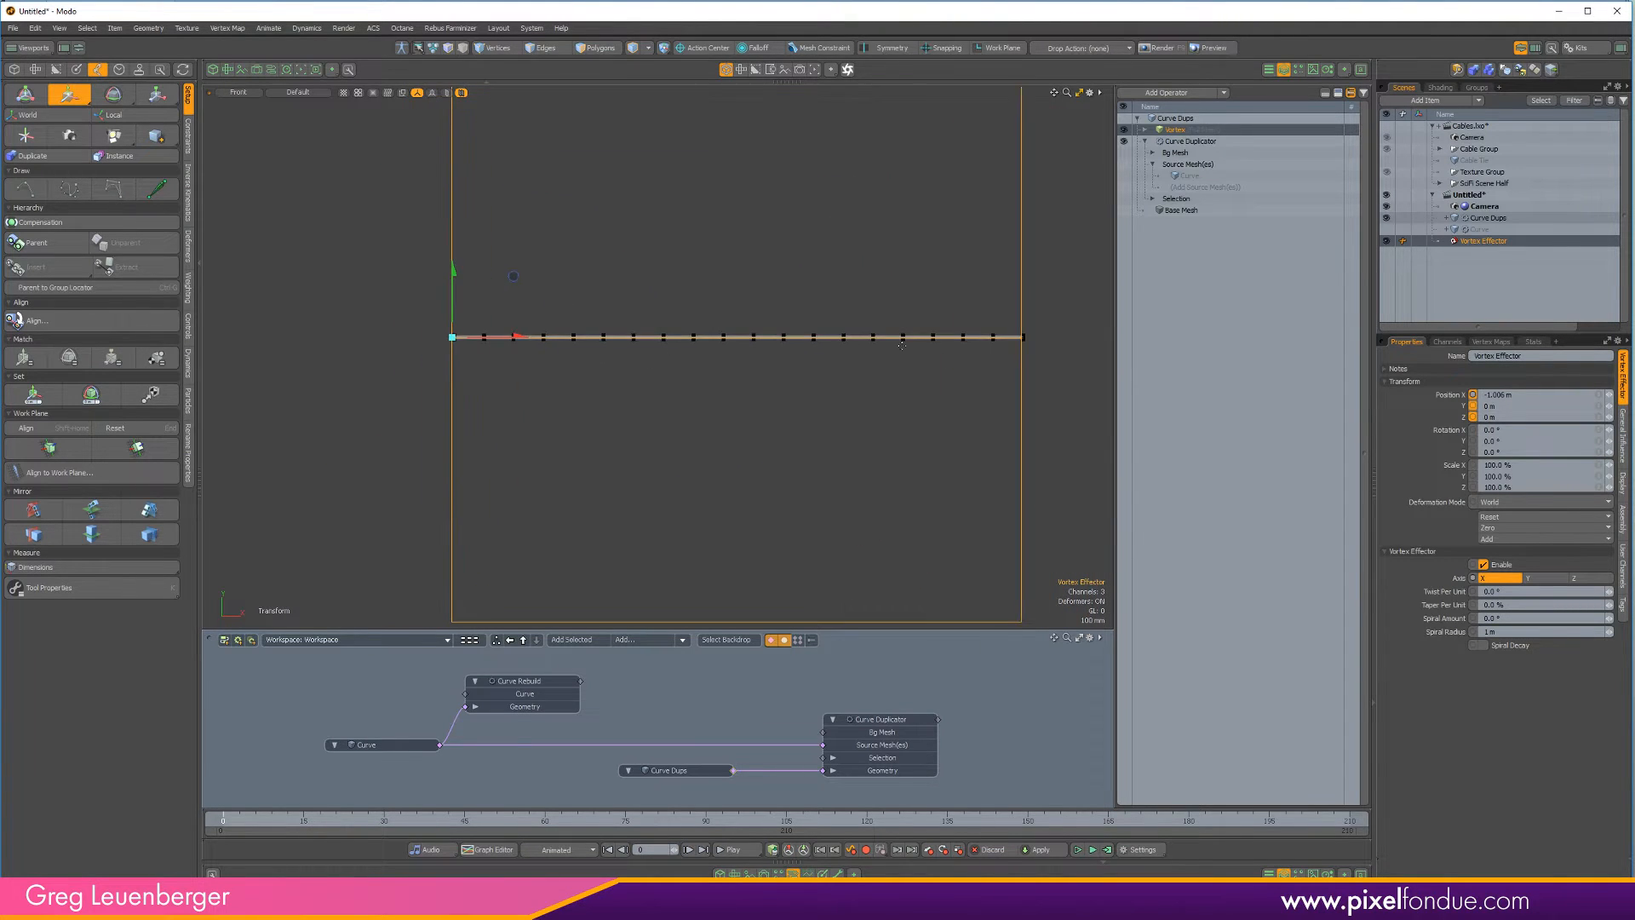
Increase the Vortex Effector's Spiral Radius interactively to about 1.01 m and return to the Perspective view
click(1429, 634)
key(c)
drag(744, 468, 792, 474)
key(ctrl+space)
click(832, 450)
alt+drag(587, 477, 775, 459)
key(space)
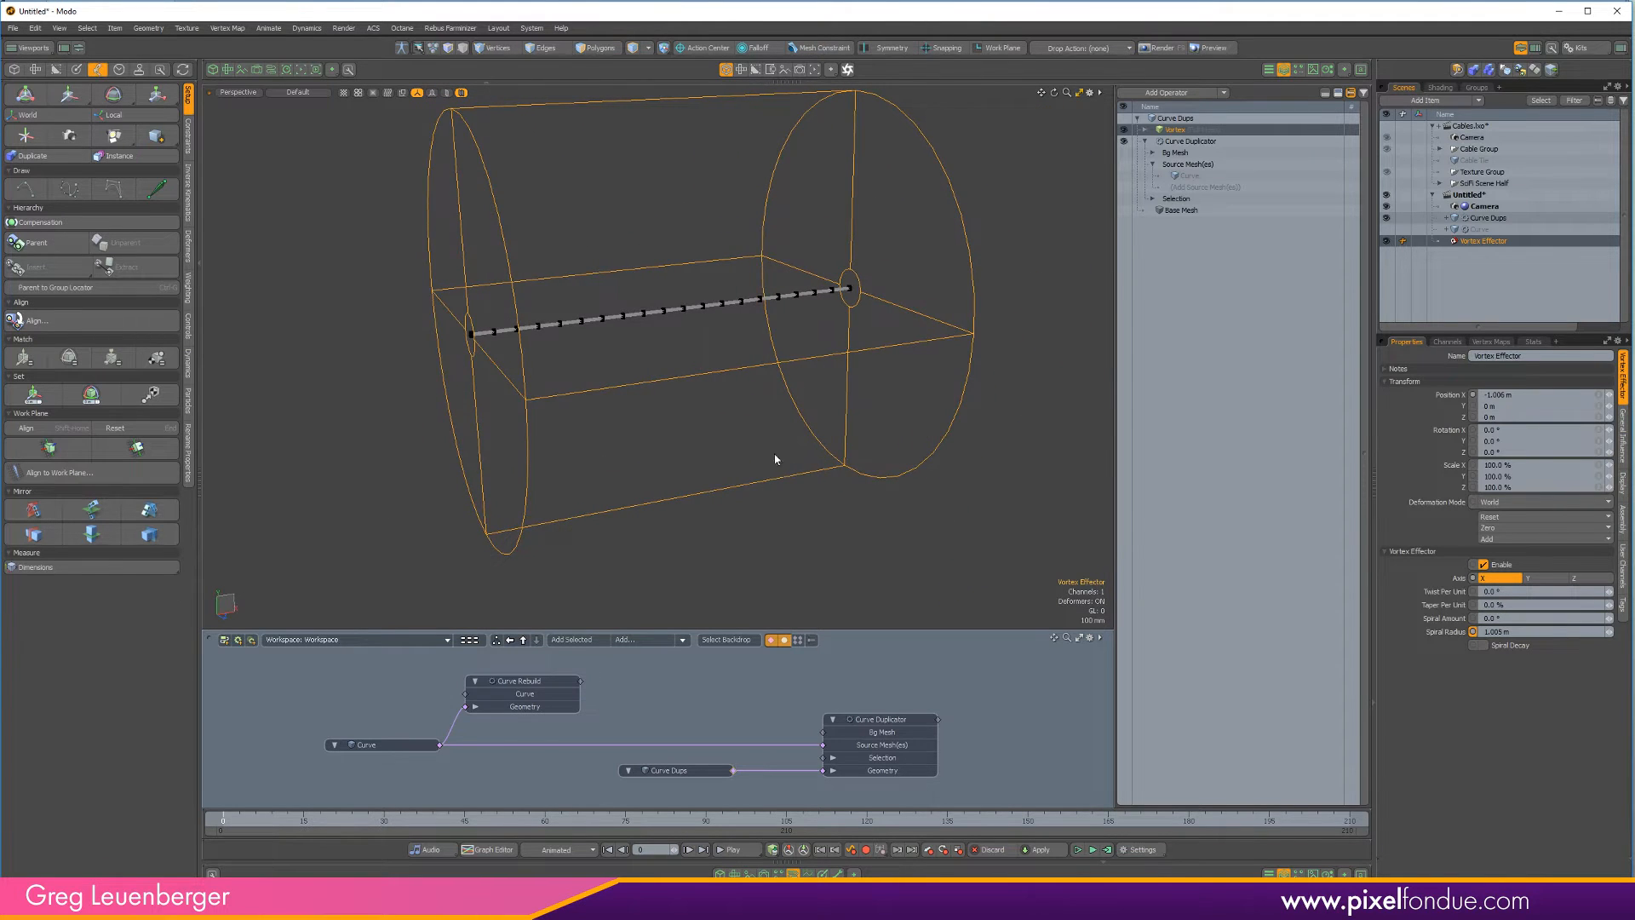
Raise the Vortex Effector's Twist Per Unit interactively to about 160.4° to twist the duplicated curves
scroll(775, 459, up, 5)
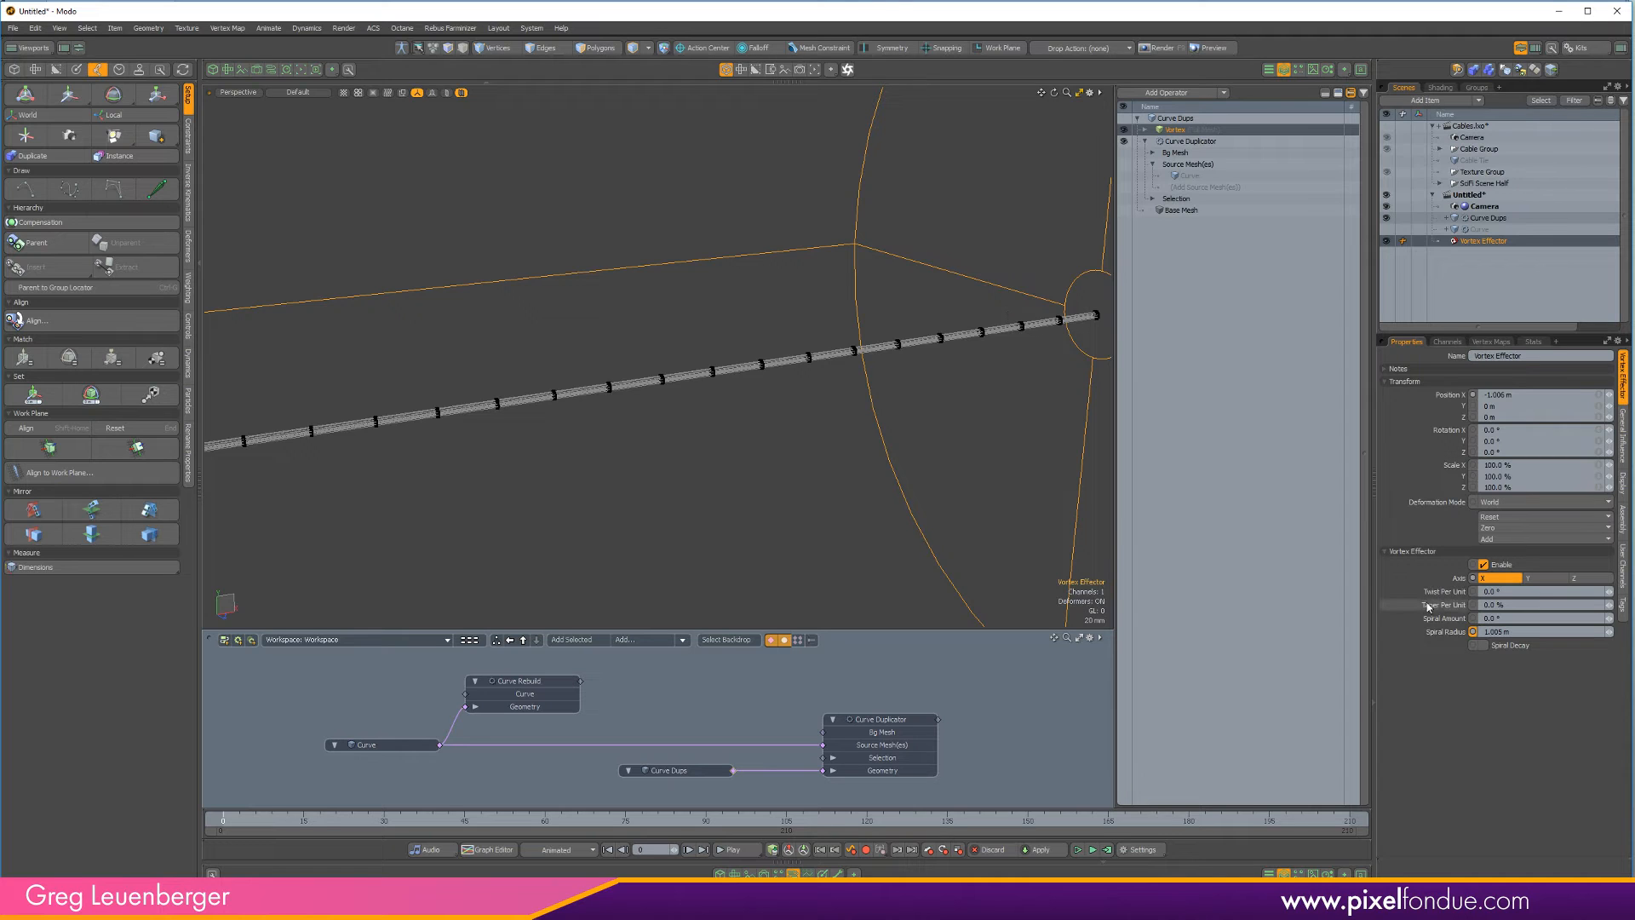
scroll(891, 474, down, 4)
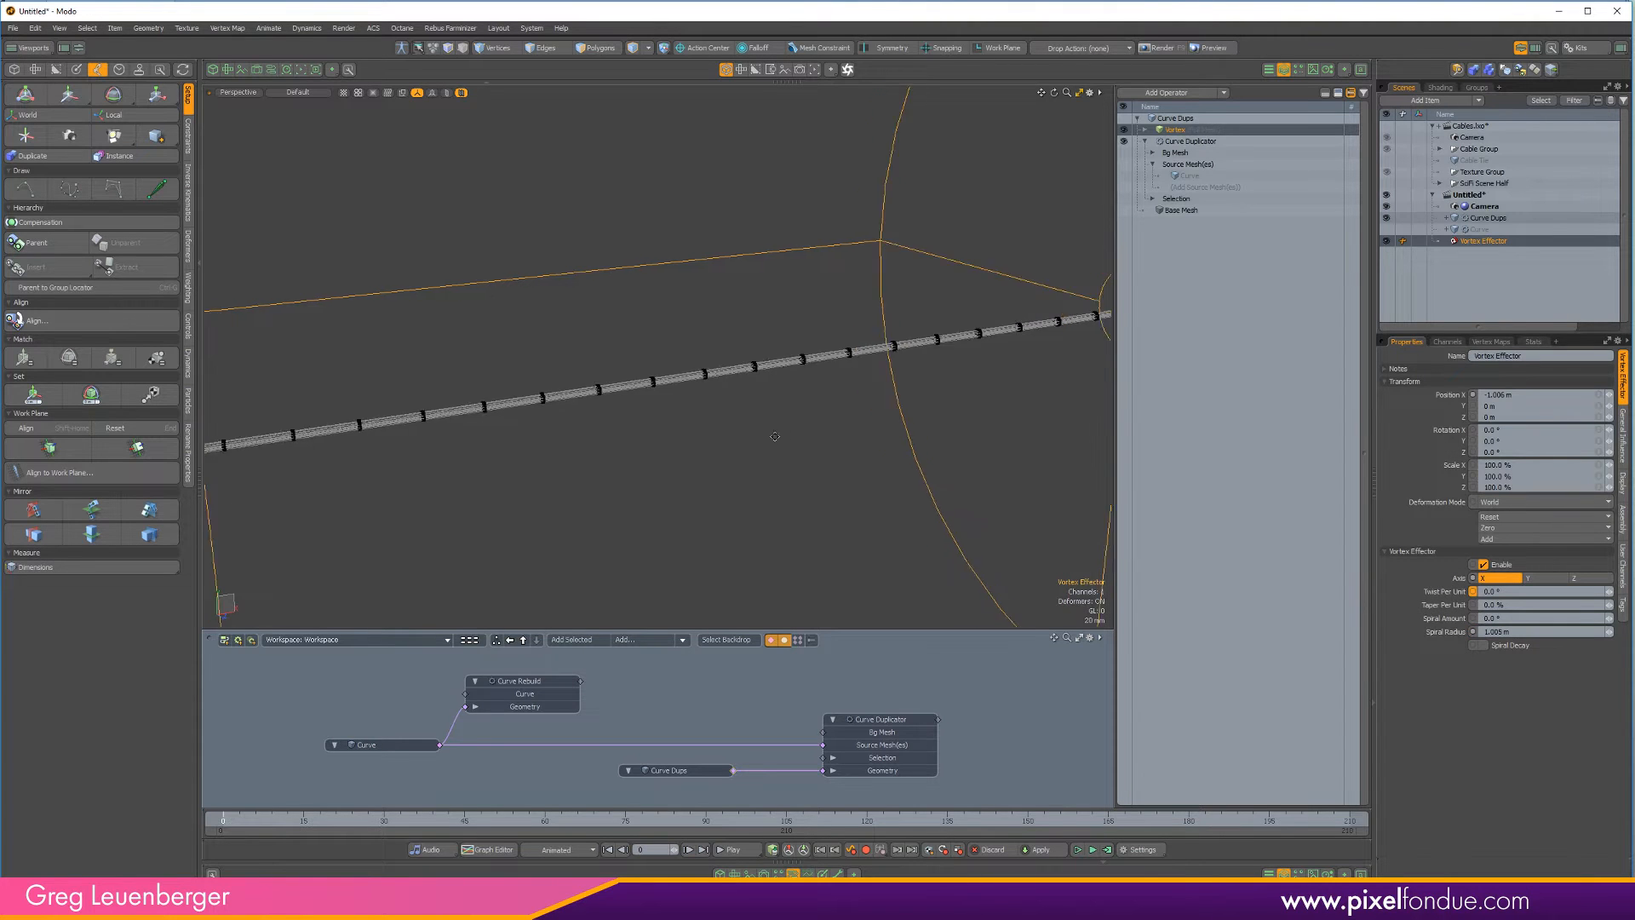
key(c)
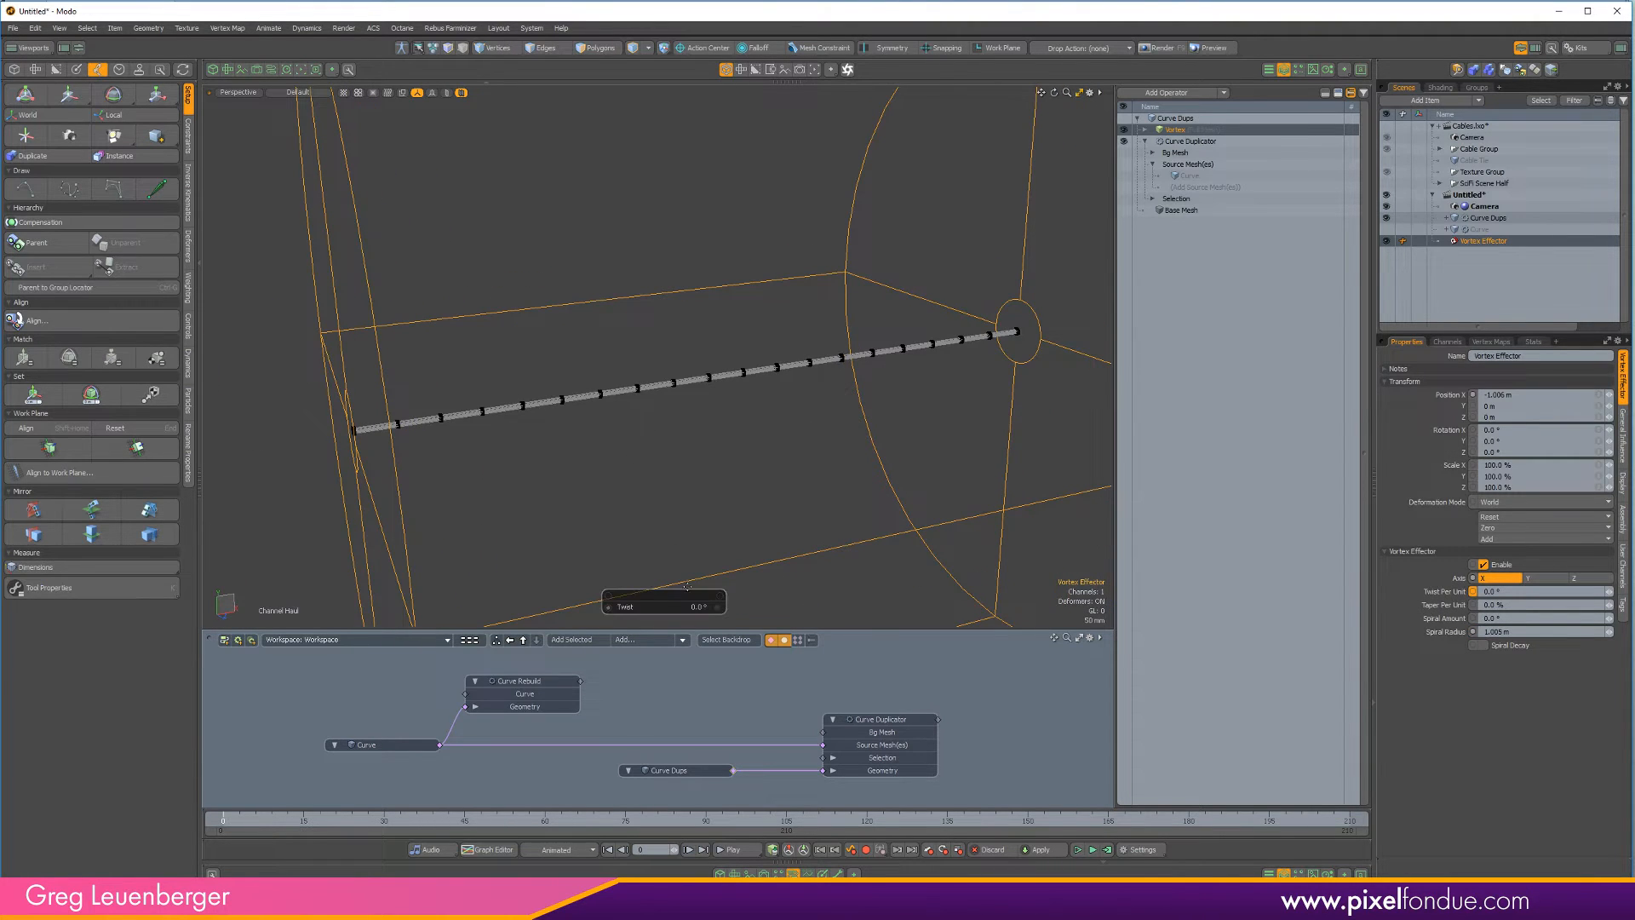
drag(572, 459, 717, 406)
scroll(771, 362, up, 8)
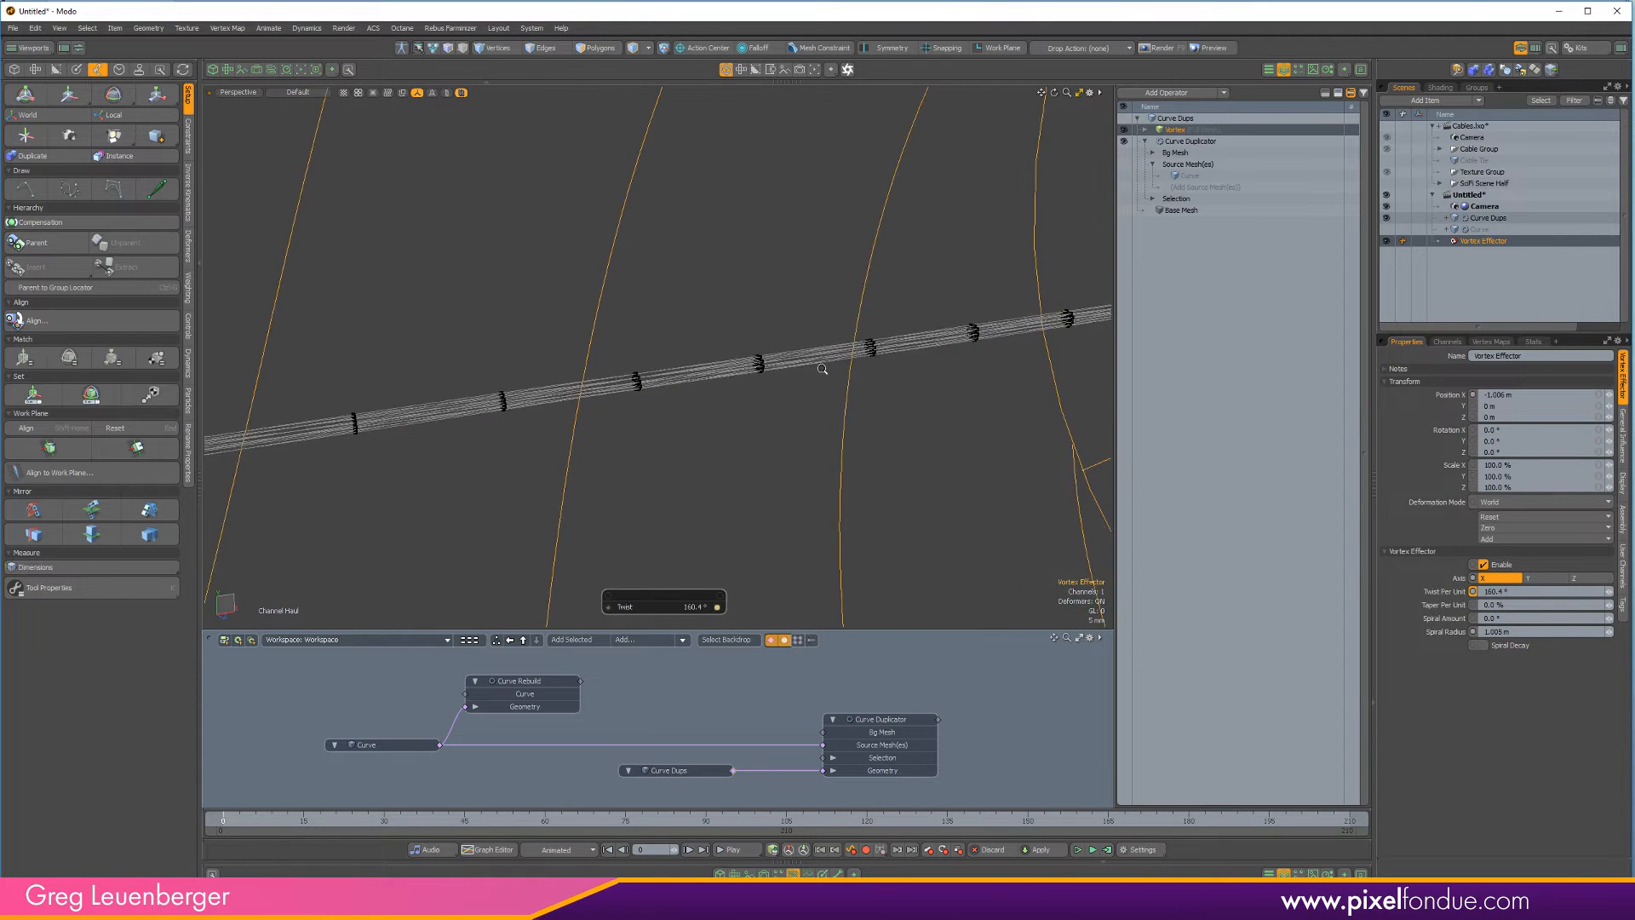
Examine the twisted curves from the Right, Perspective and Front views
key(KP_2)
key(KP_3)
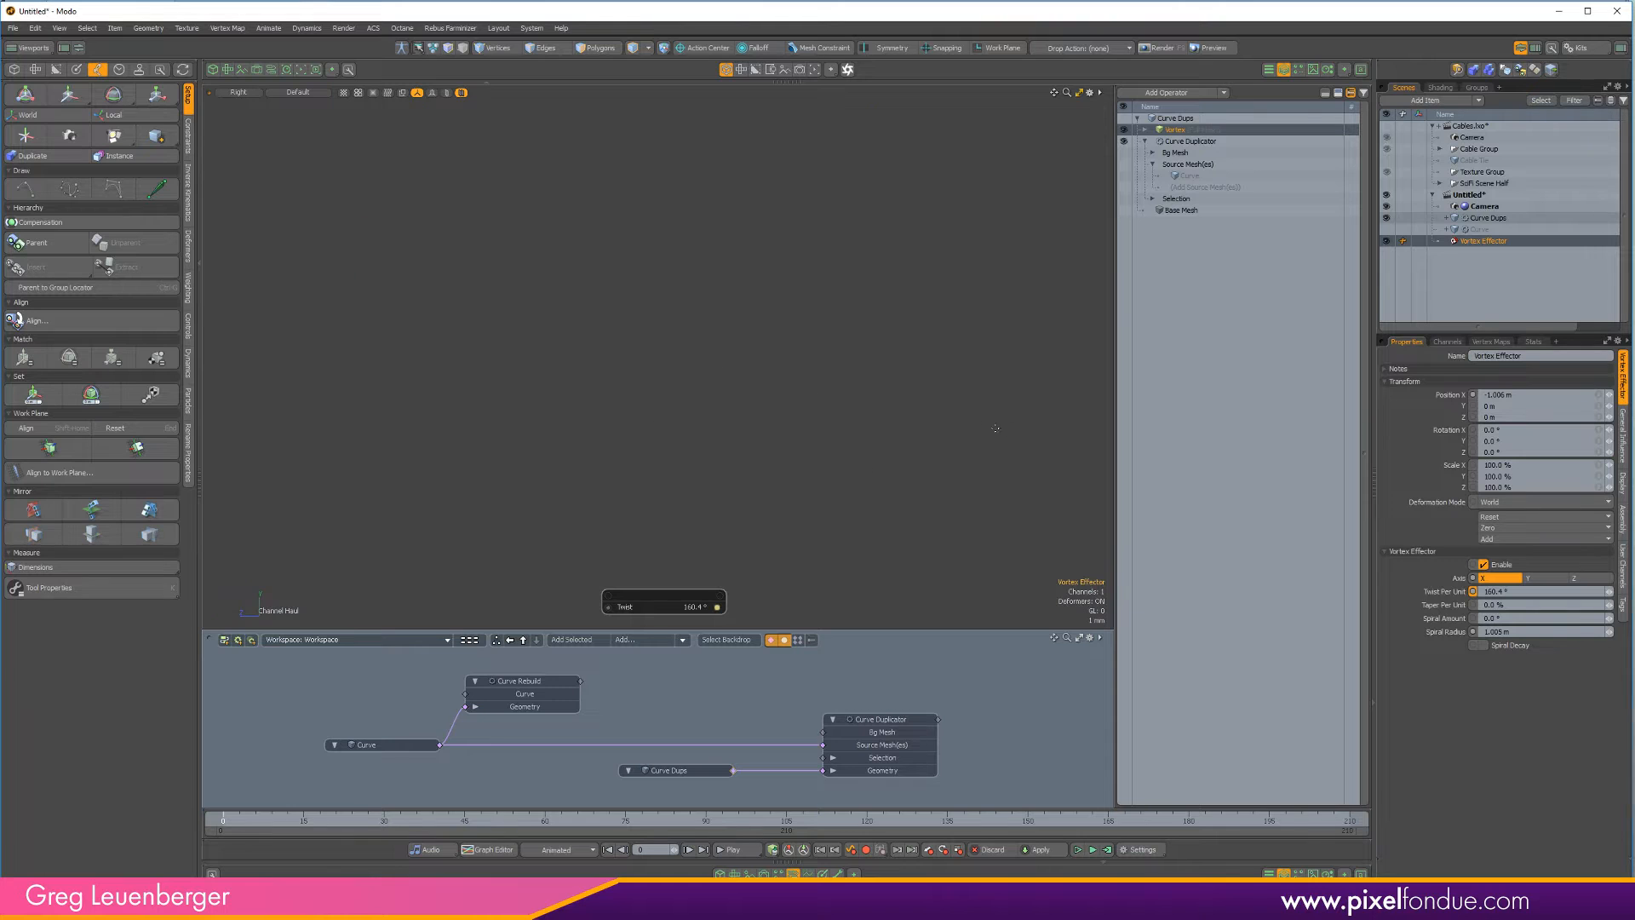
key(a)
ctrl+alt+drag(642, 353, 613, 354)
key(ctrl+space)
click(741, 344)
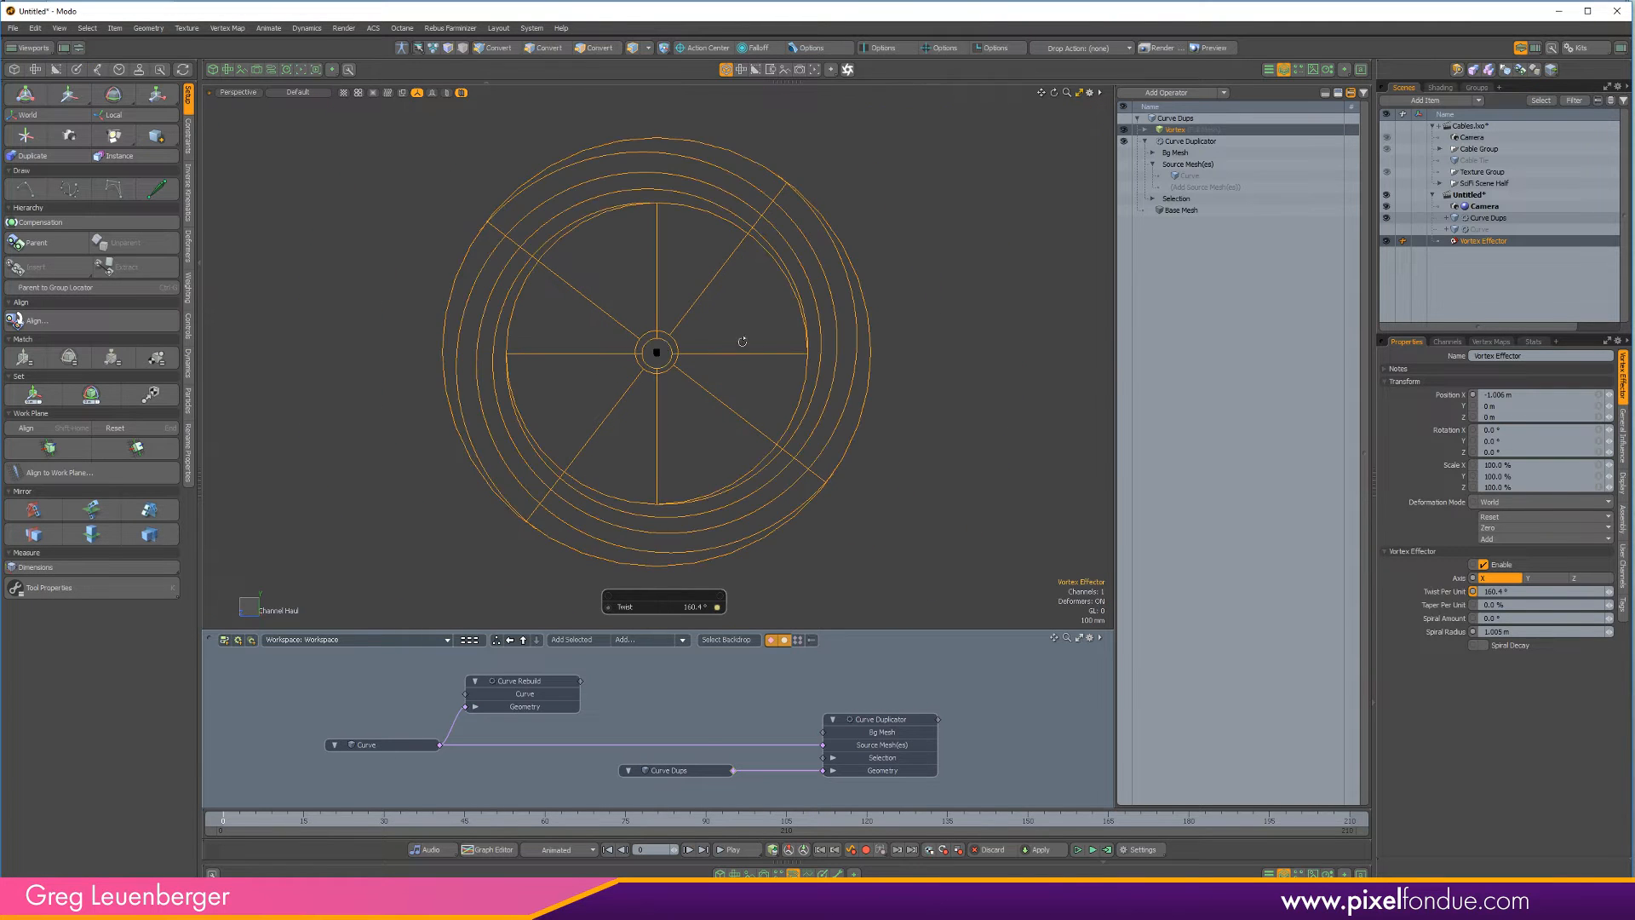
ctrl+alt+drag(741, 343, 565, 342)
key(ctrl+space)
click(565, 375)
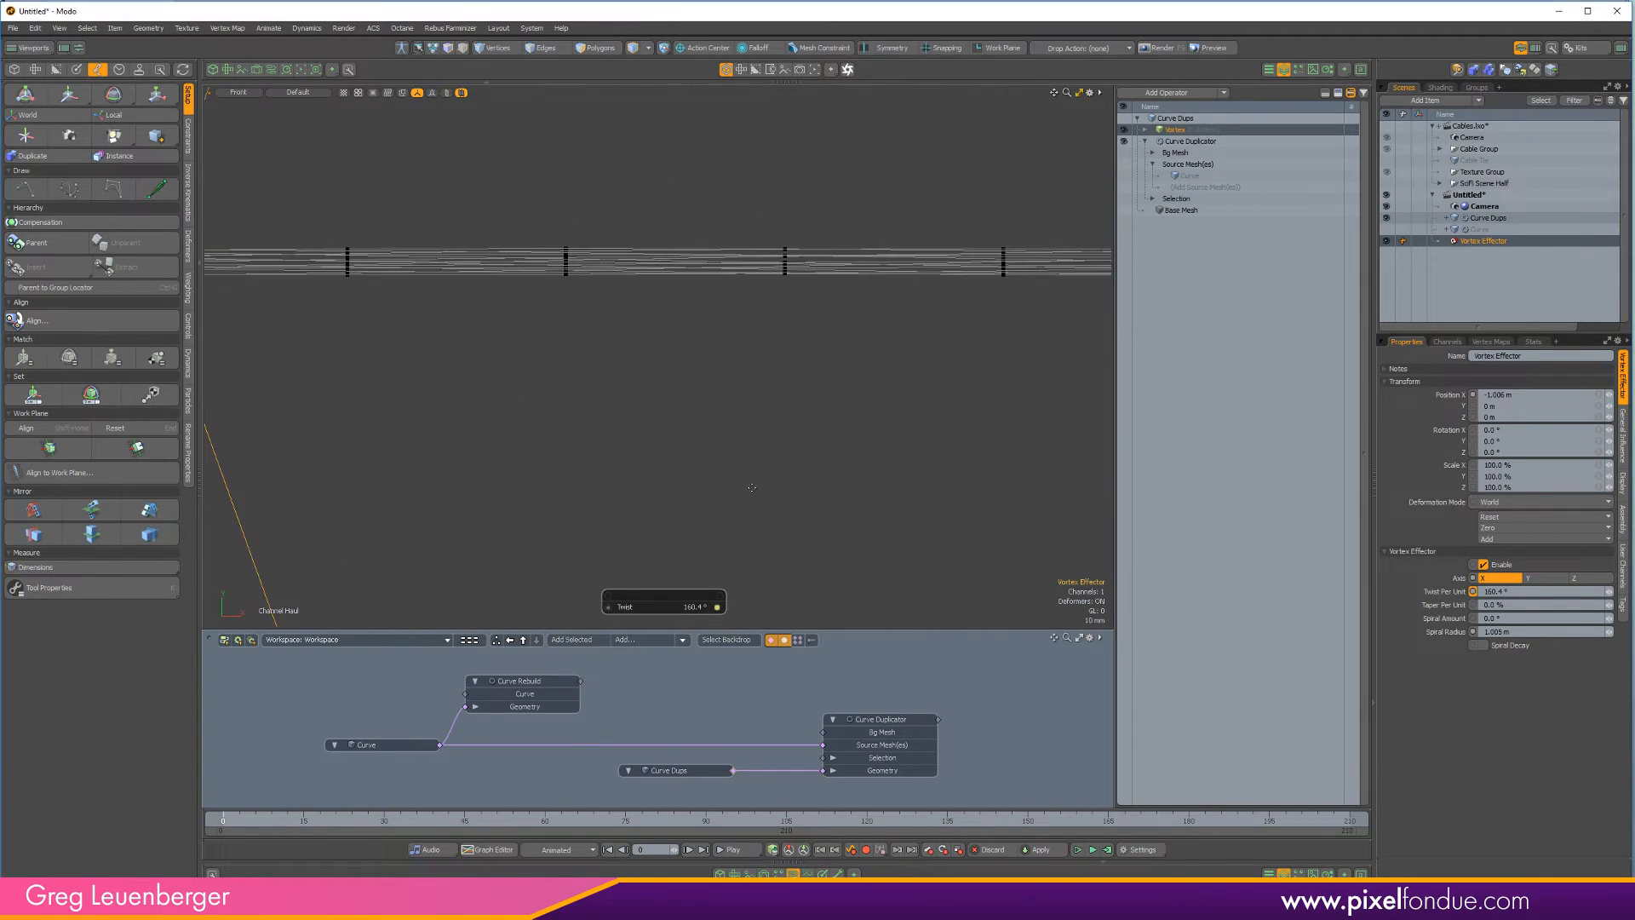
scroll(854, 443, down, 4)
alt+drag(799, 423, 700, 464)
key(a)
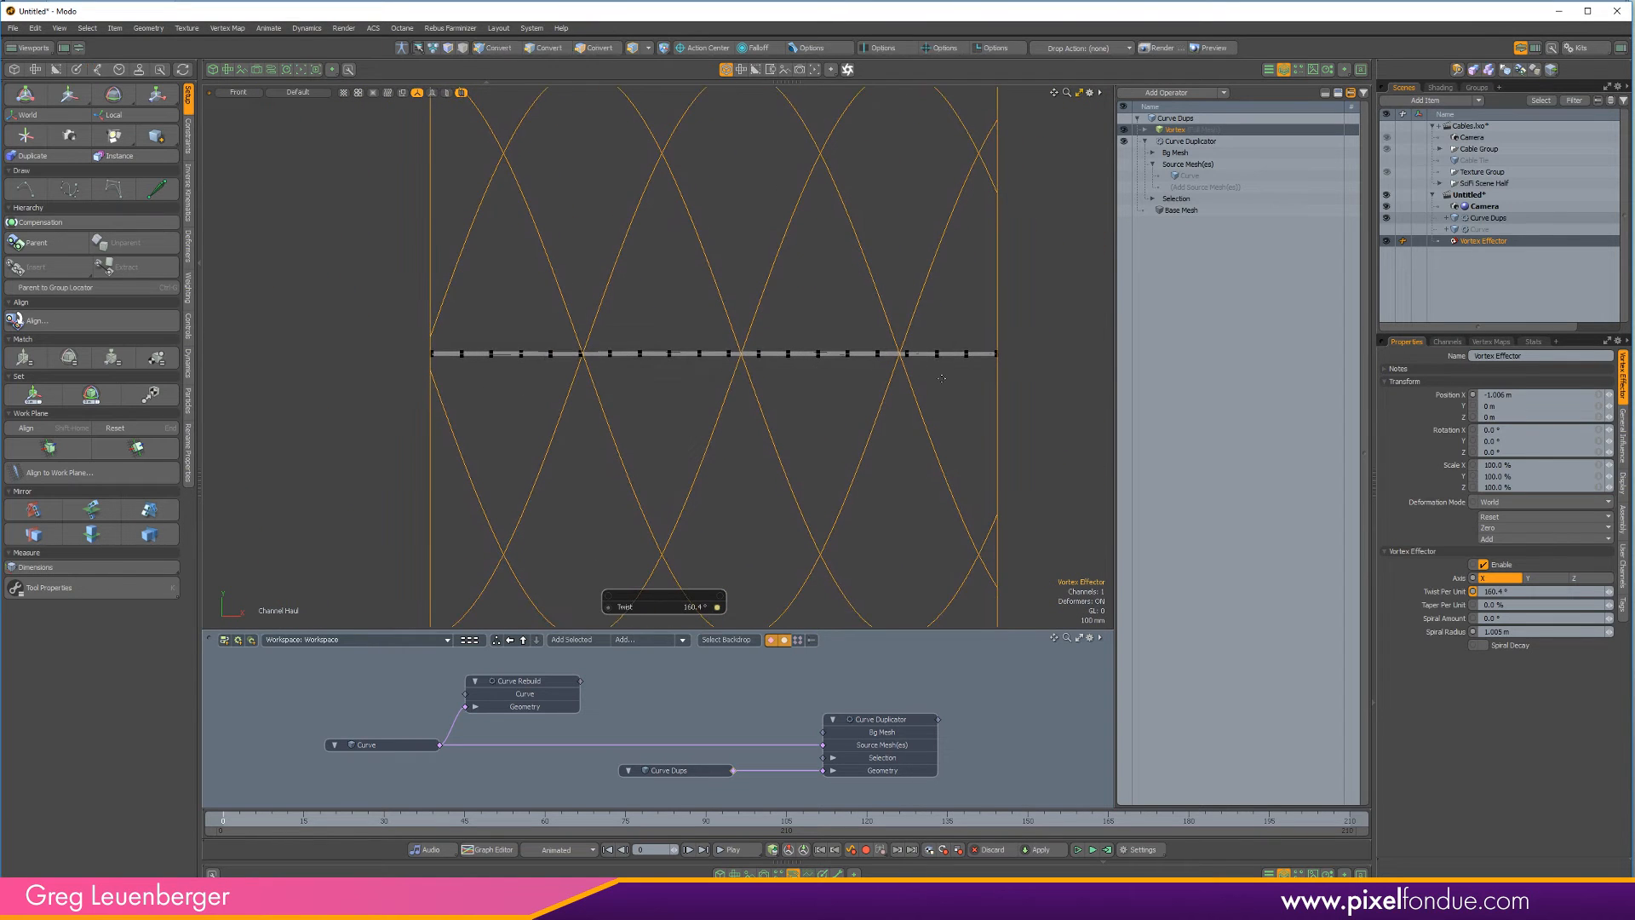
Reset the Vortex Effector's Twist Per Unit to 0 and deselect all items
click(1524, 591)
text(0)
key(Return)
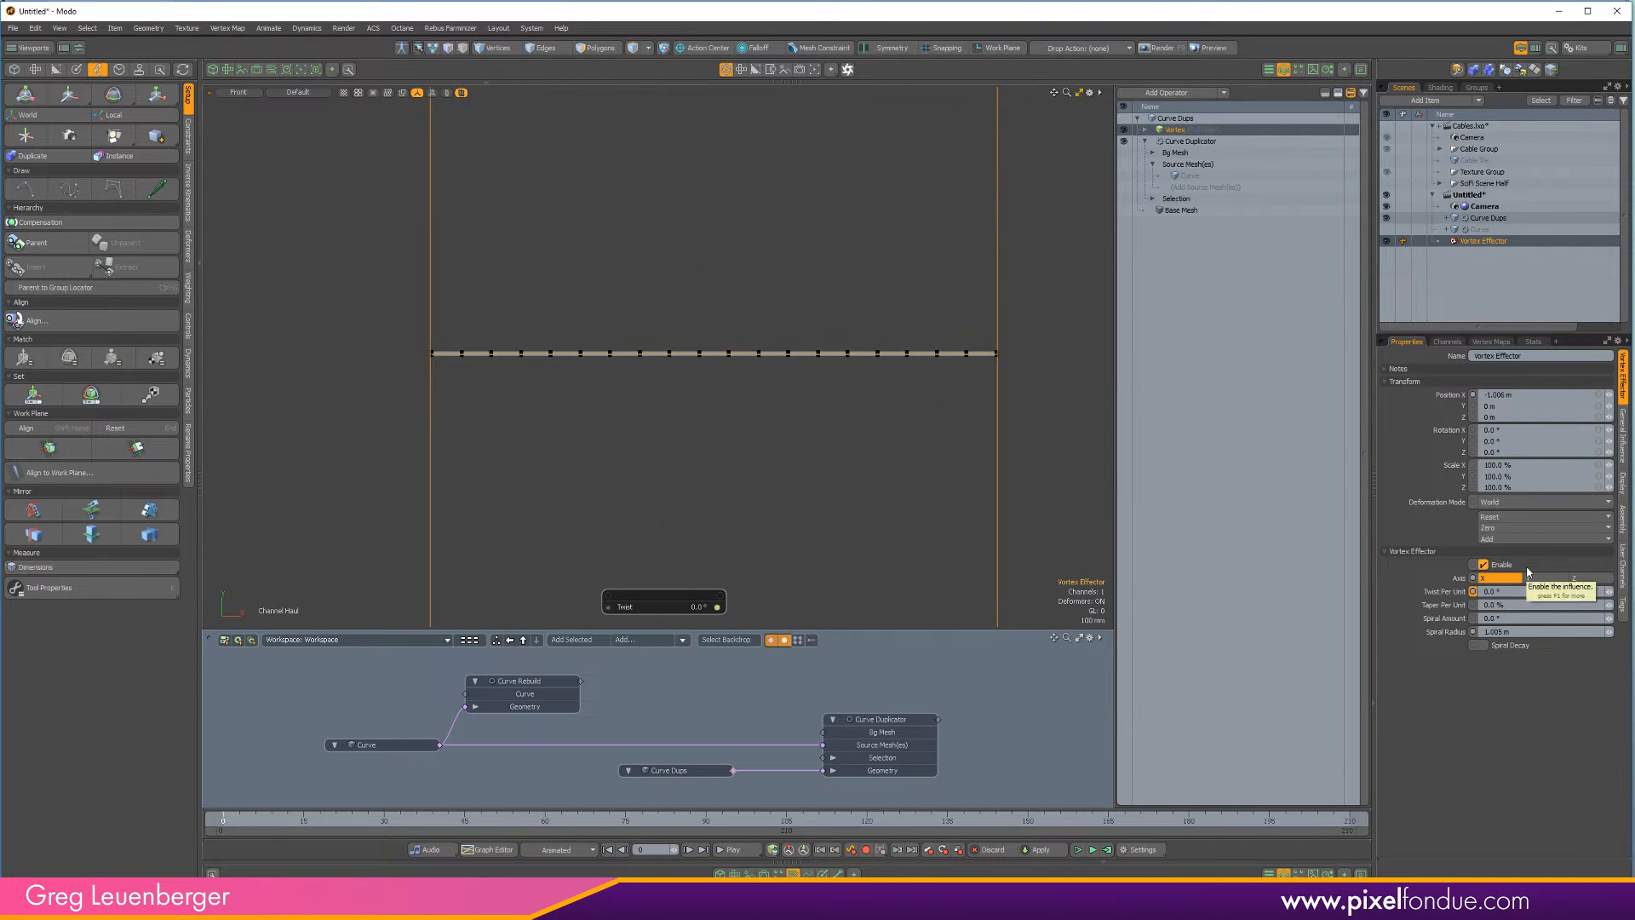
click(766, 438)
ctrl+alt+drag(766, 437, 742, 435)
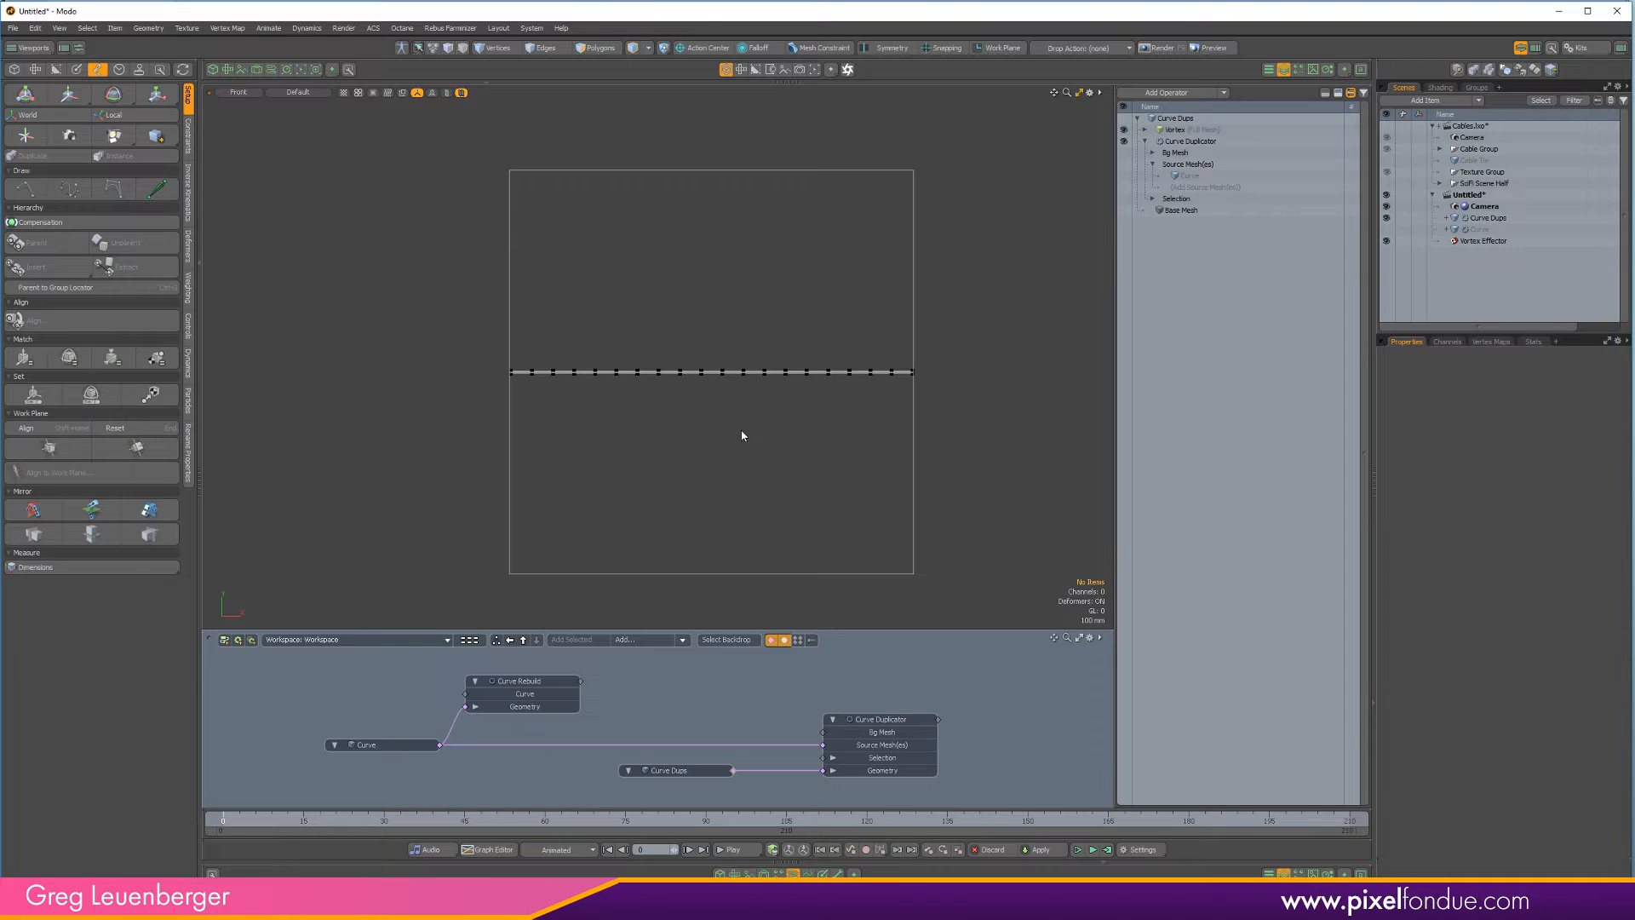
Add the Vortex deformer and its Vortex Effector to the schematic and frame the enlarged node graph
click(734, 770)
drag(793, 749, 761, 679)
click(824, 675)
click(758, 695)
scroll(763, 707, down, 2)
scroll(750, 714, down, 2)
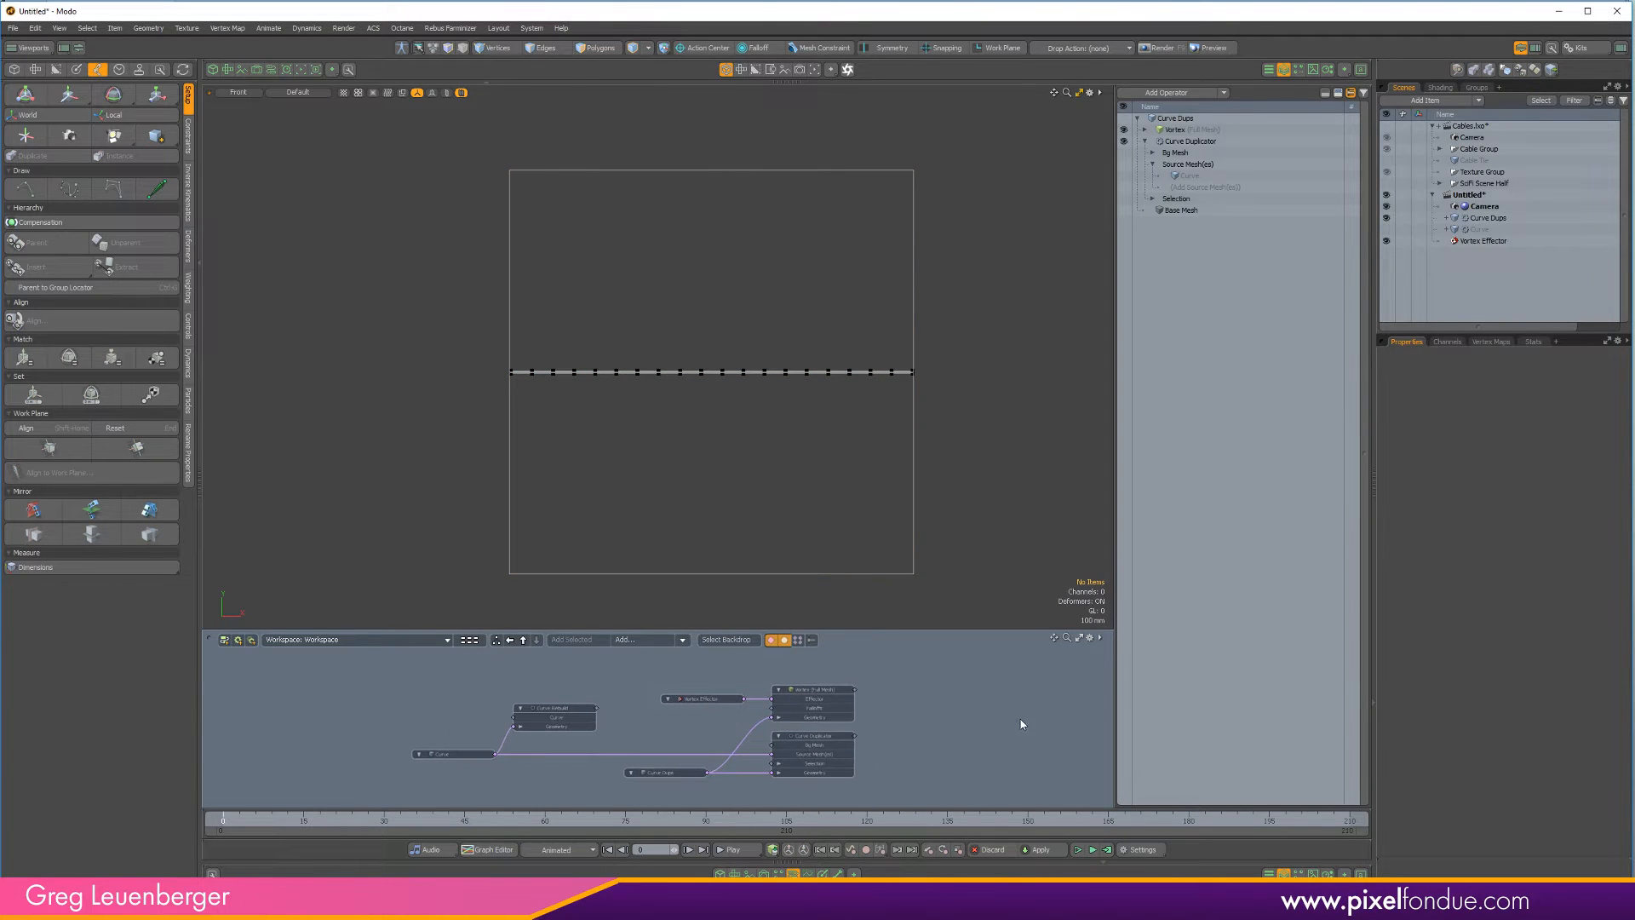
alt+drag(920, 719, 973, 723)
scroll(969, 720, down, 2)
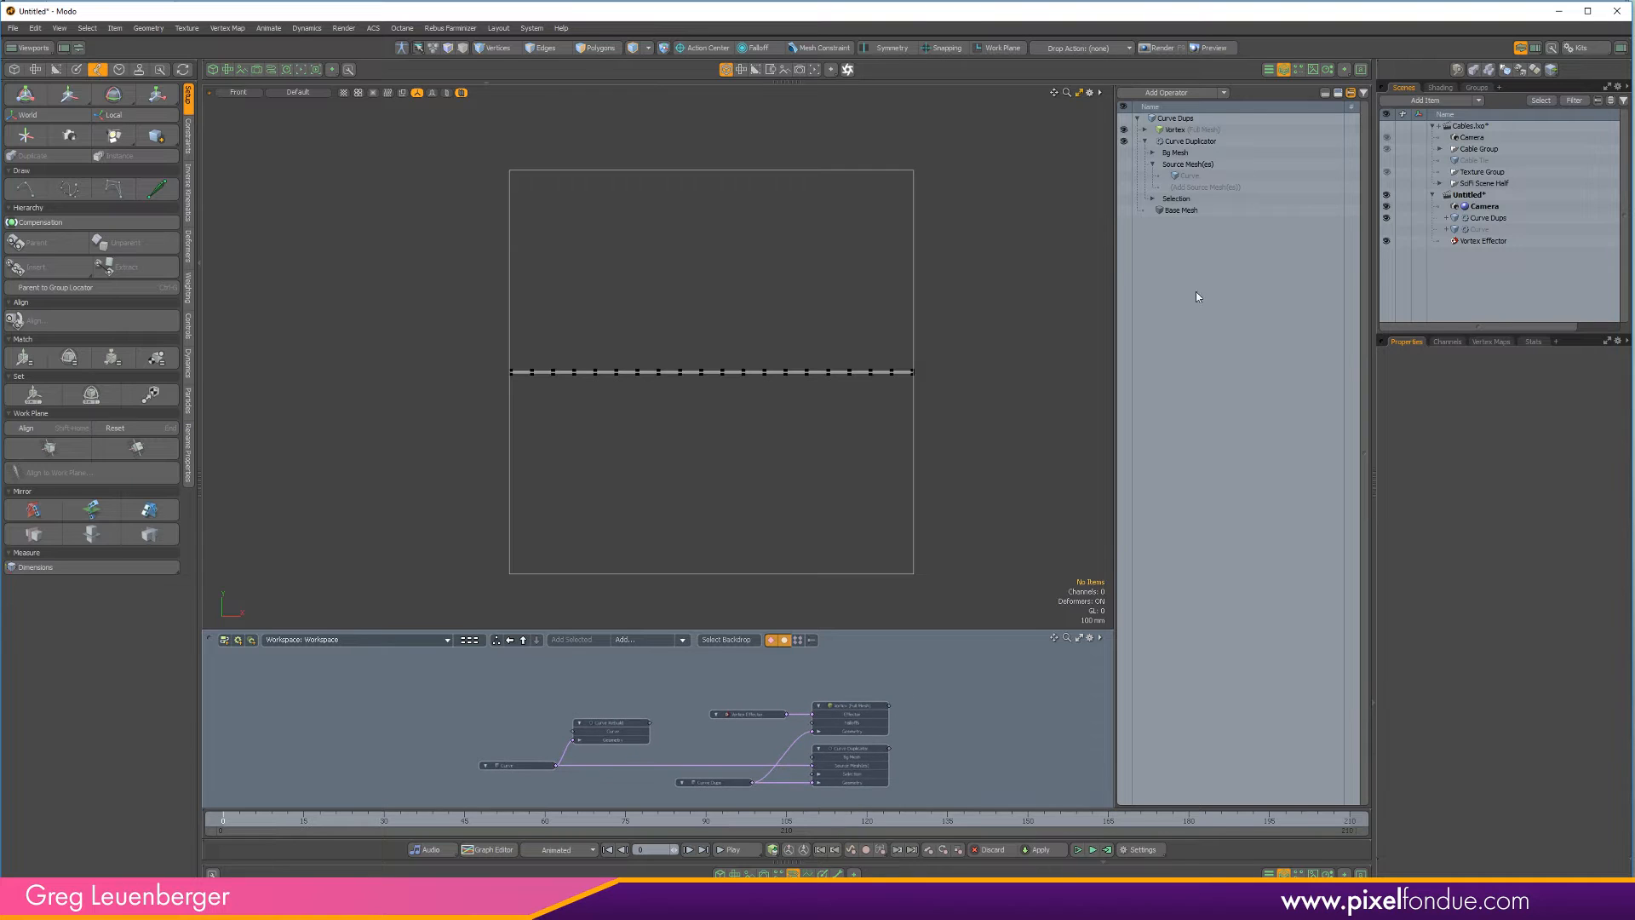
Select Curve Dups, search the mesh operations for "slack" and dismiss the browser without adding anything
click(1491, 218)
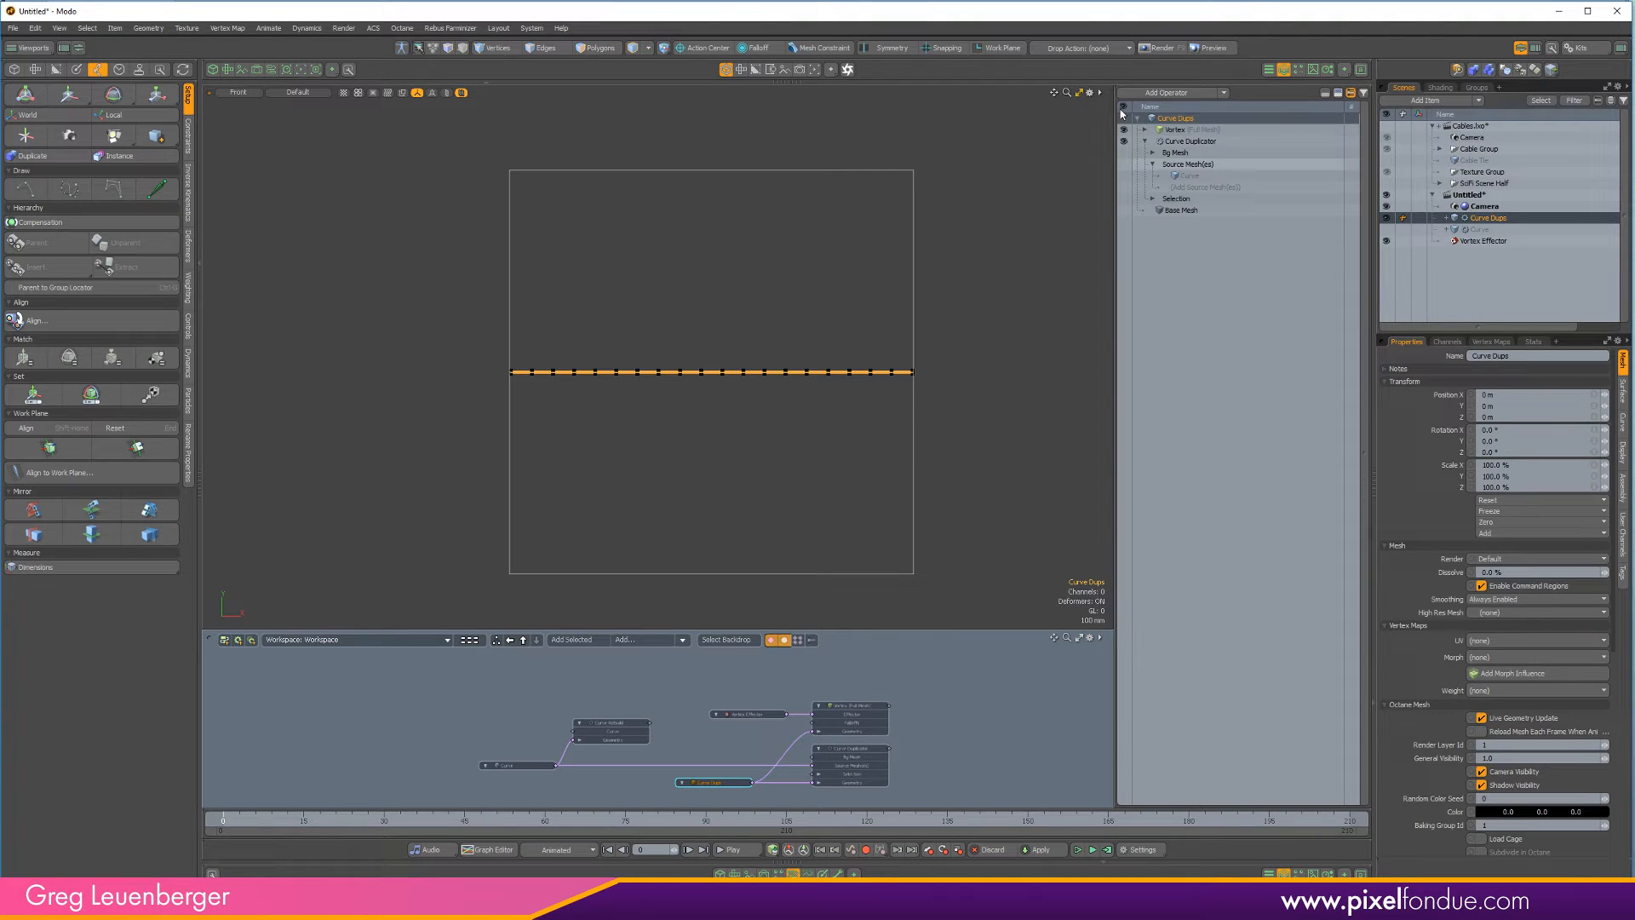
click(1171, 93)
text(slack)
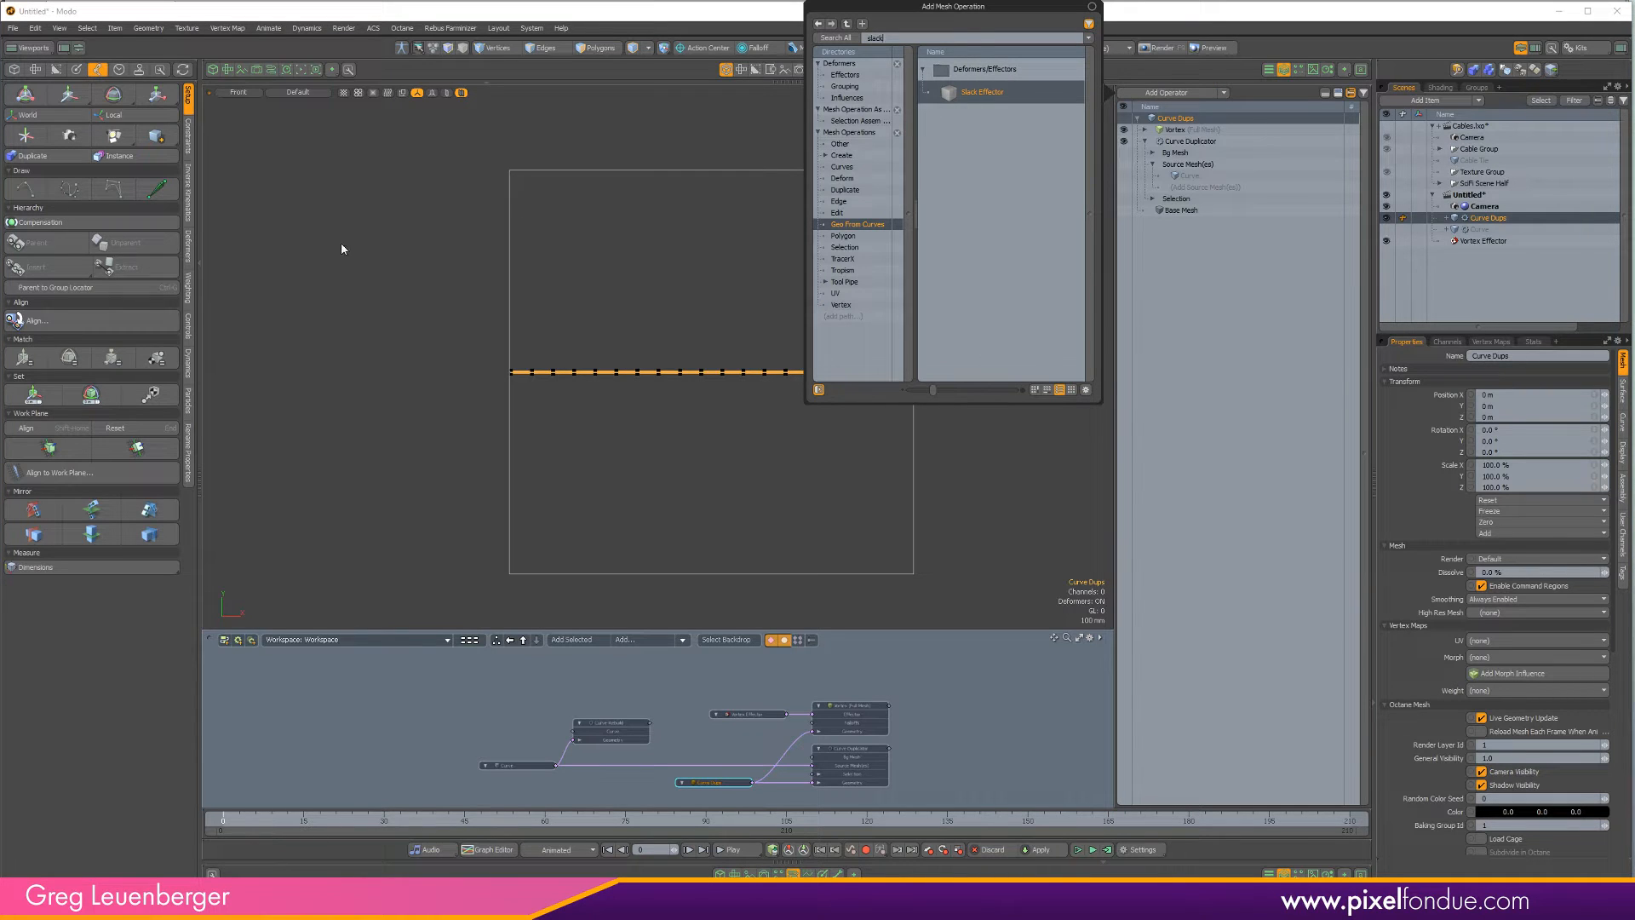
click(340, 247)
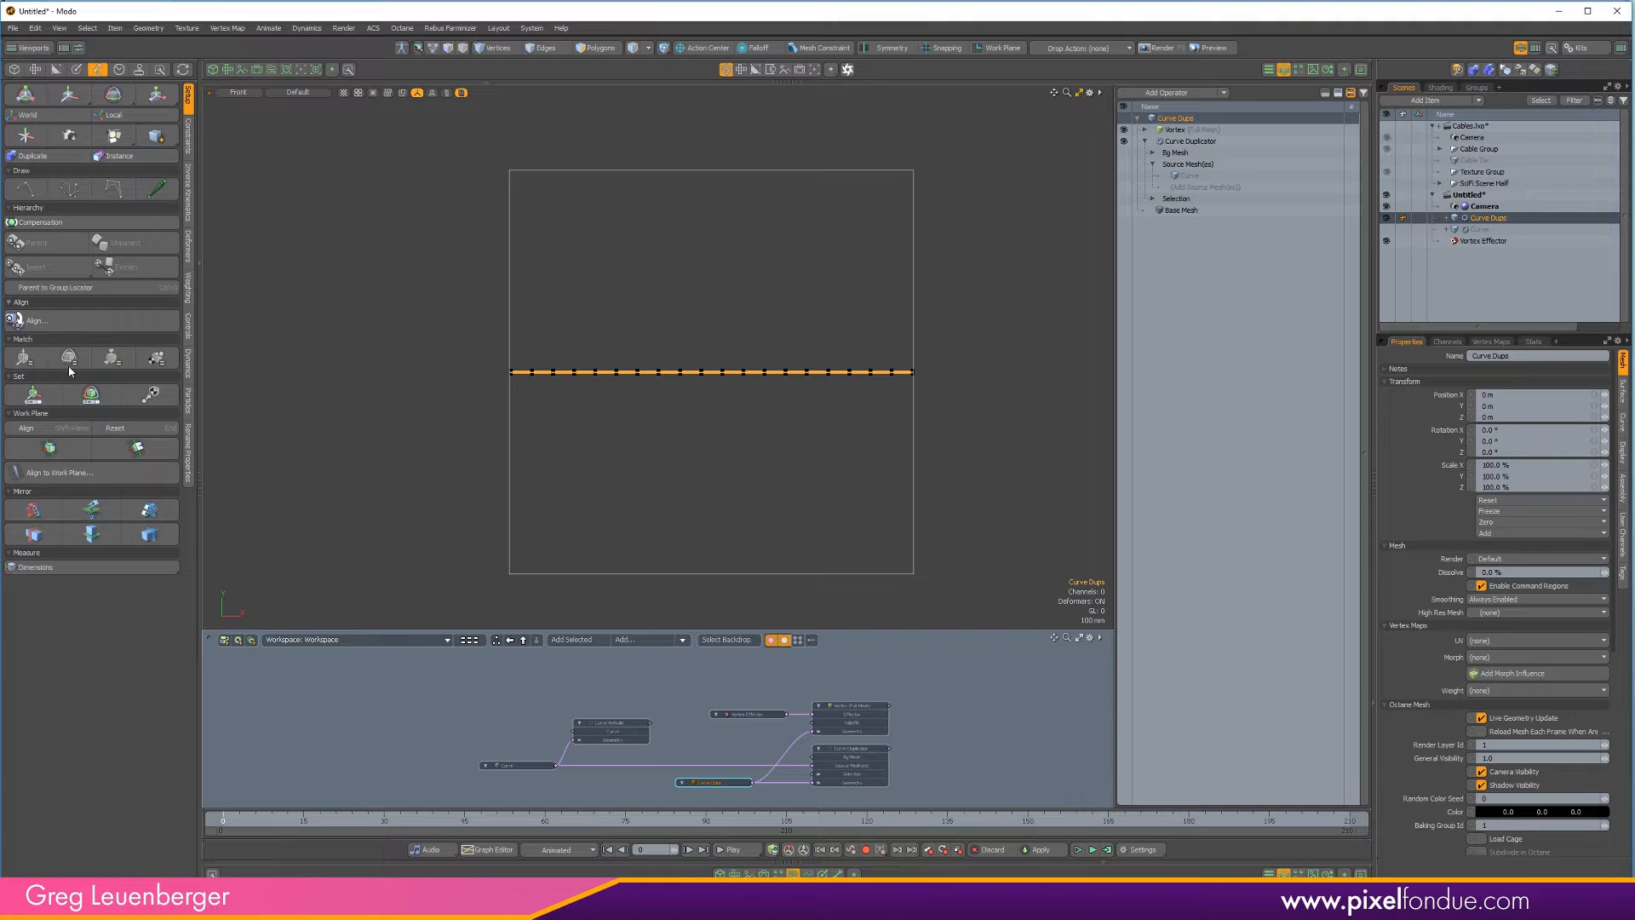
Apply a Slack mesh deformer to Curve Dups from the deformer tools
click(15, 69)
click(99, 68)
click(189, 249)
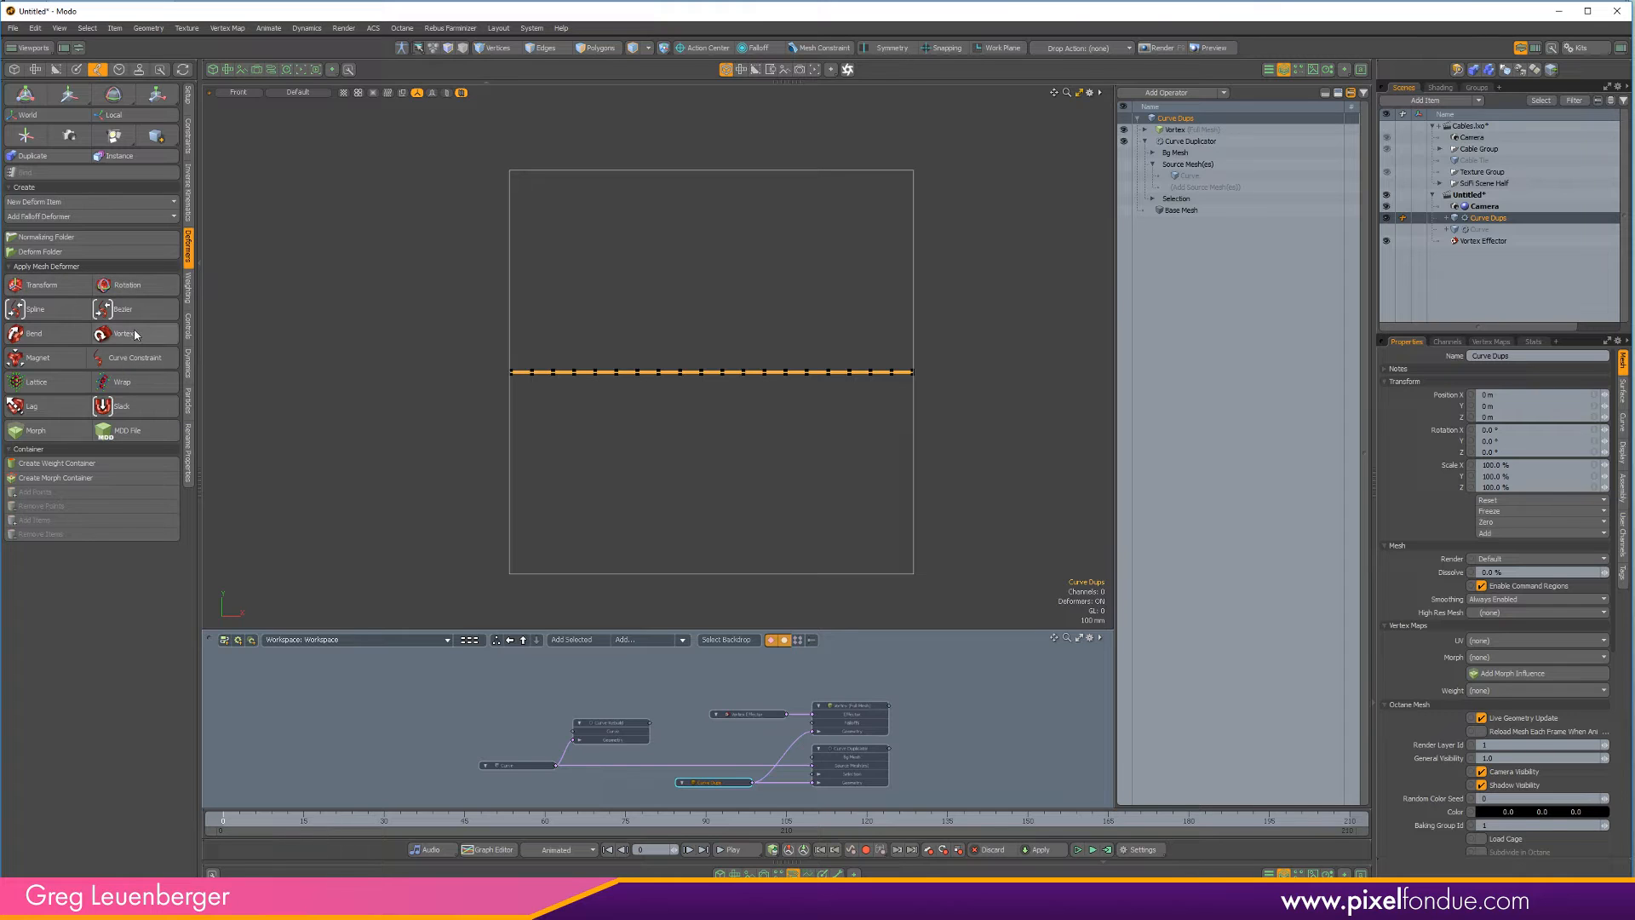
click(137, 408)
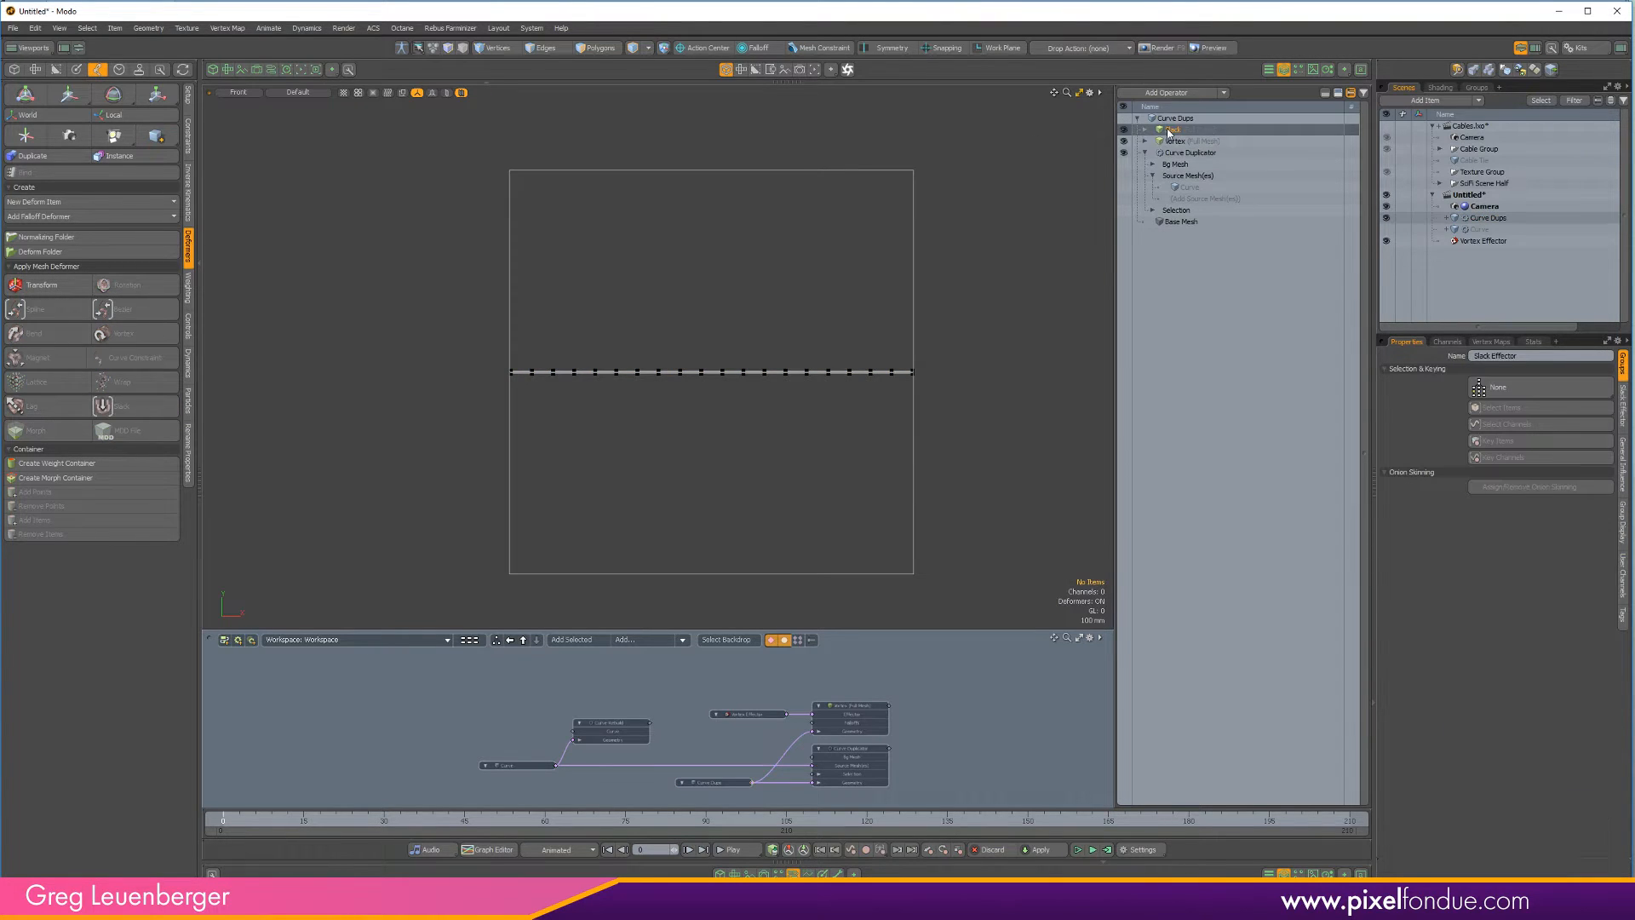
ctrl+alt+drag(692, 378, 783, 351)
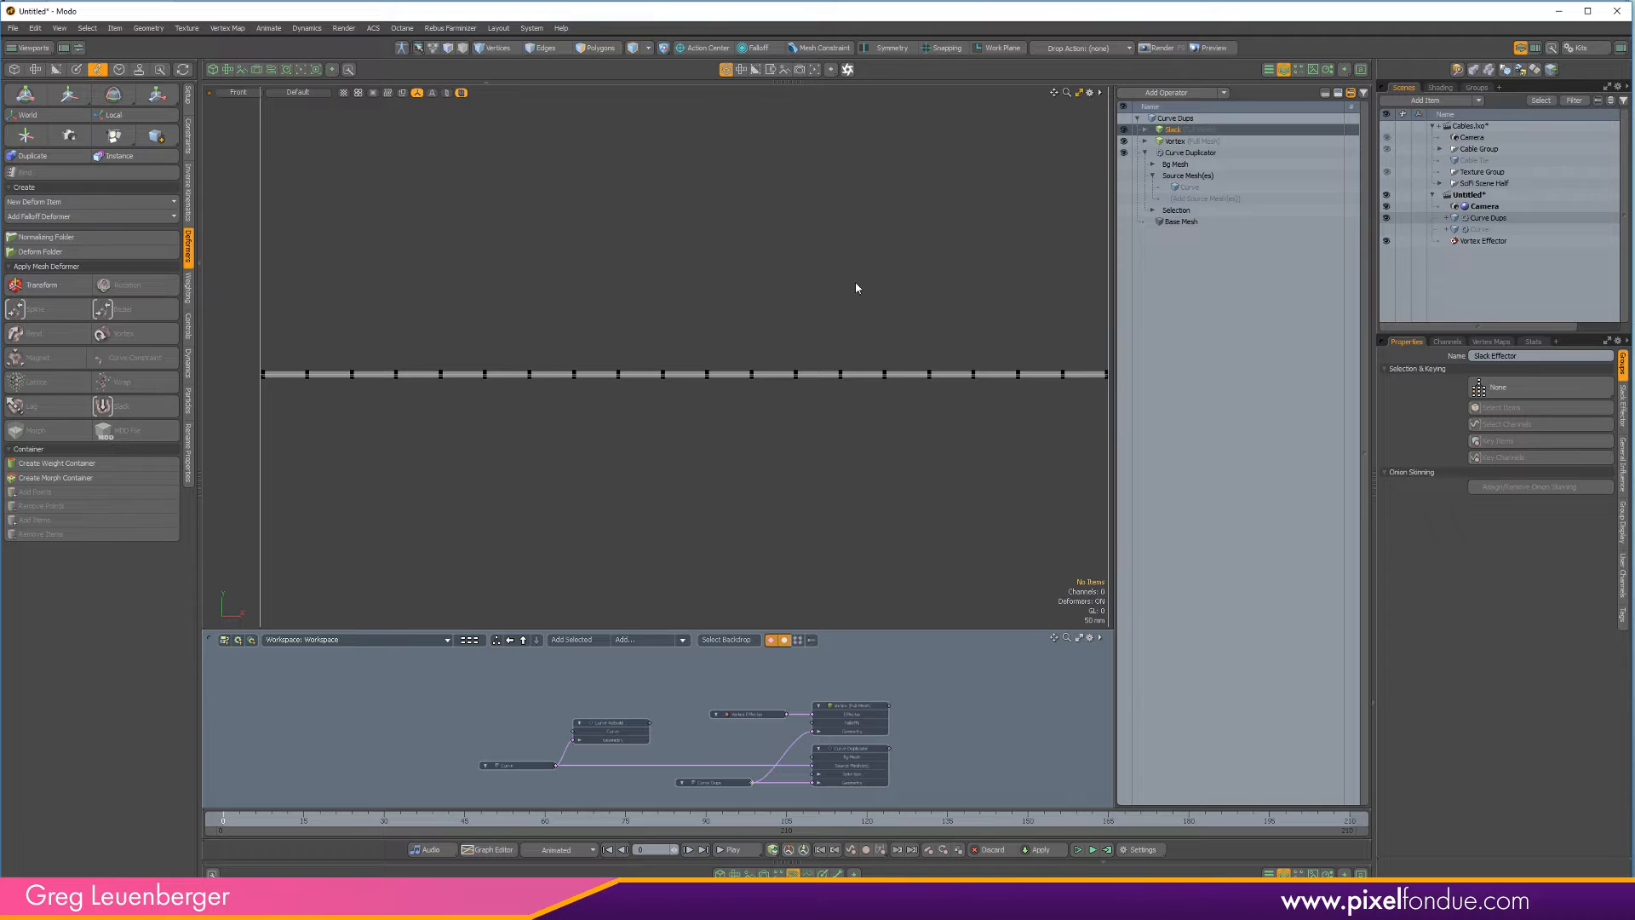
mouse_move(884, 276)
alt+shift+mouse_down()
mouse_move(851, 275)
mouse_move(872, 273)
alt+shift+mouse_up()
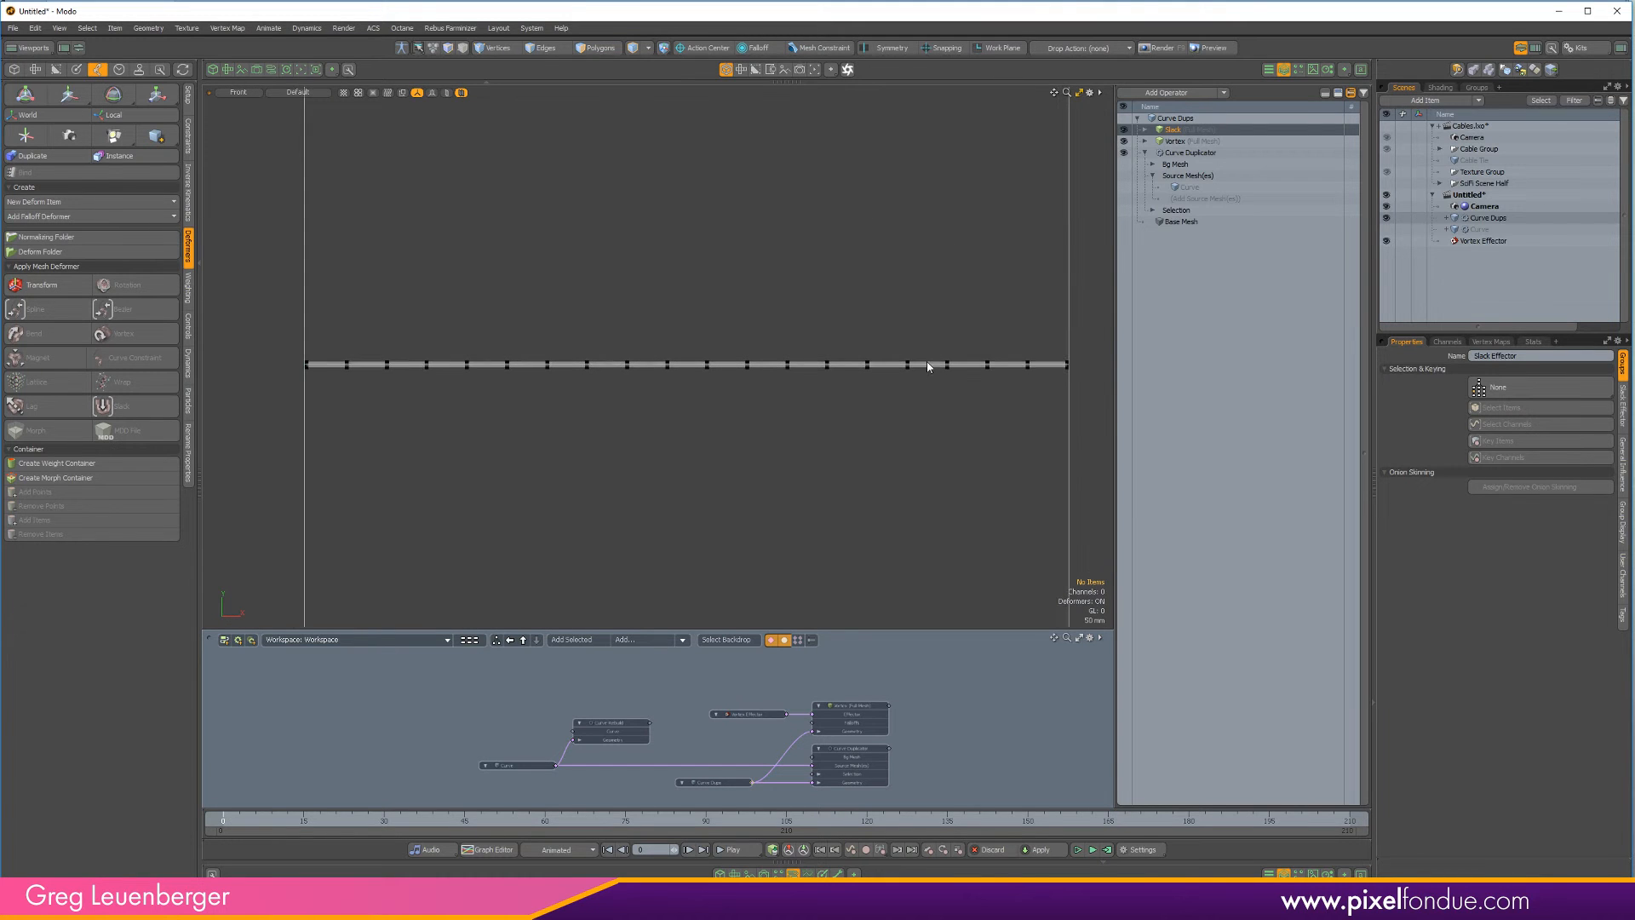
Examine the Slack Effector's Amount and Up Axis, the Slack influence's settings and the effector's group
click(1145, 130)
click(1154, 141)
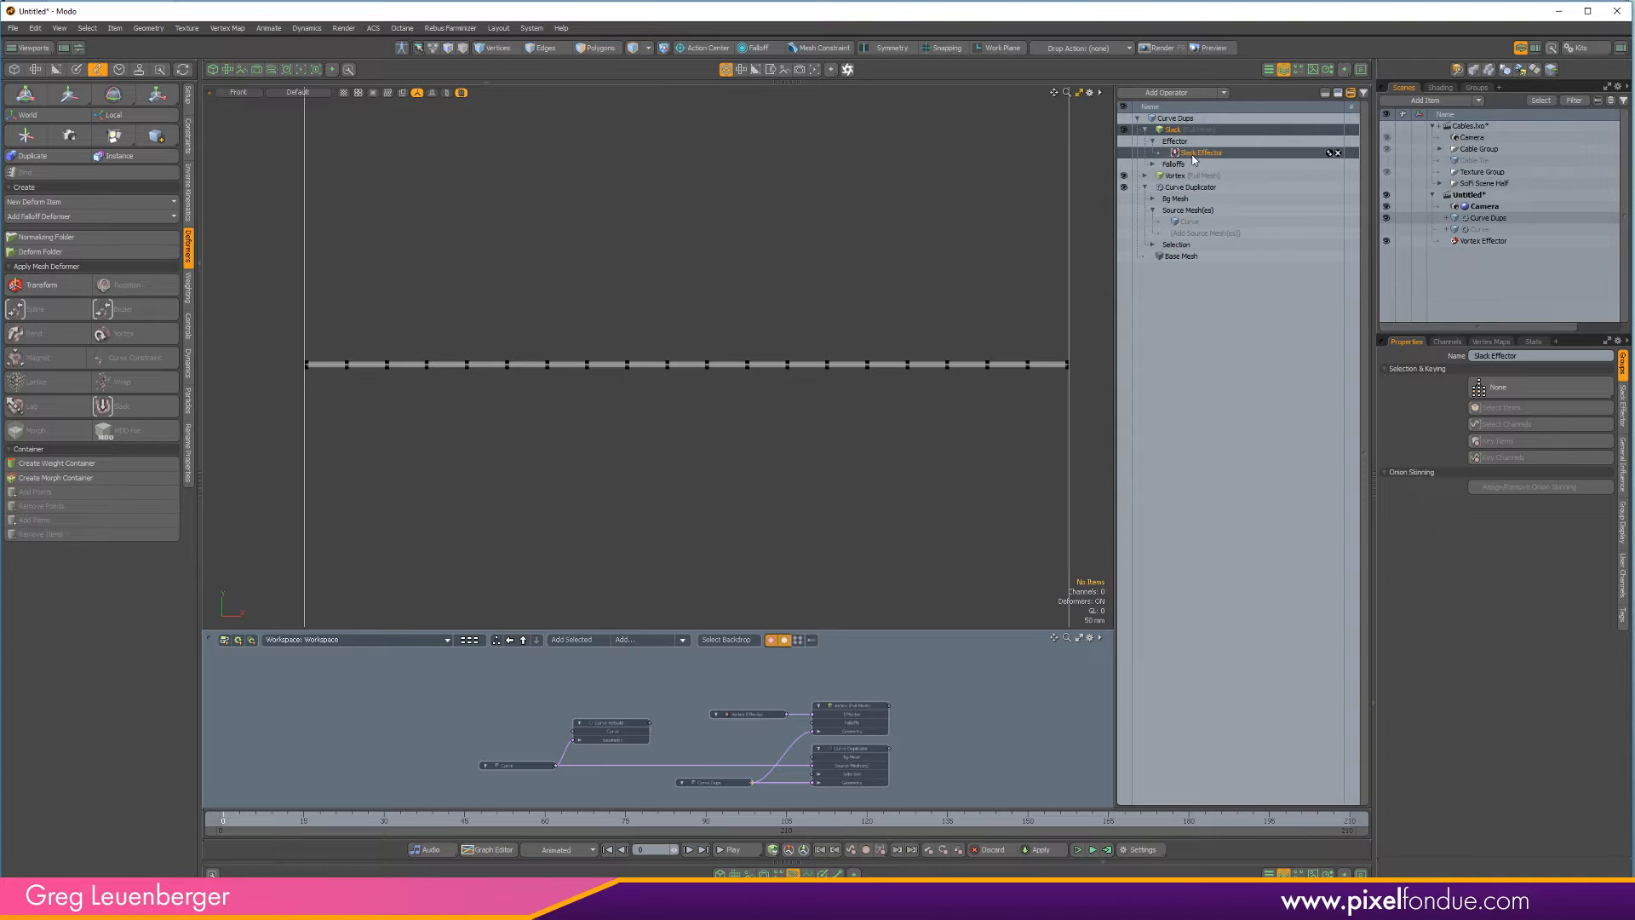
click(1623, 404)
click(1490, 430)
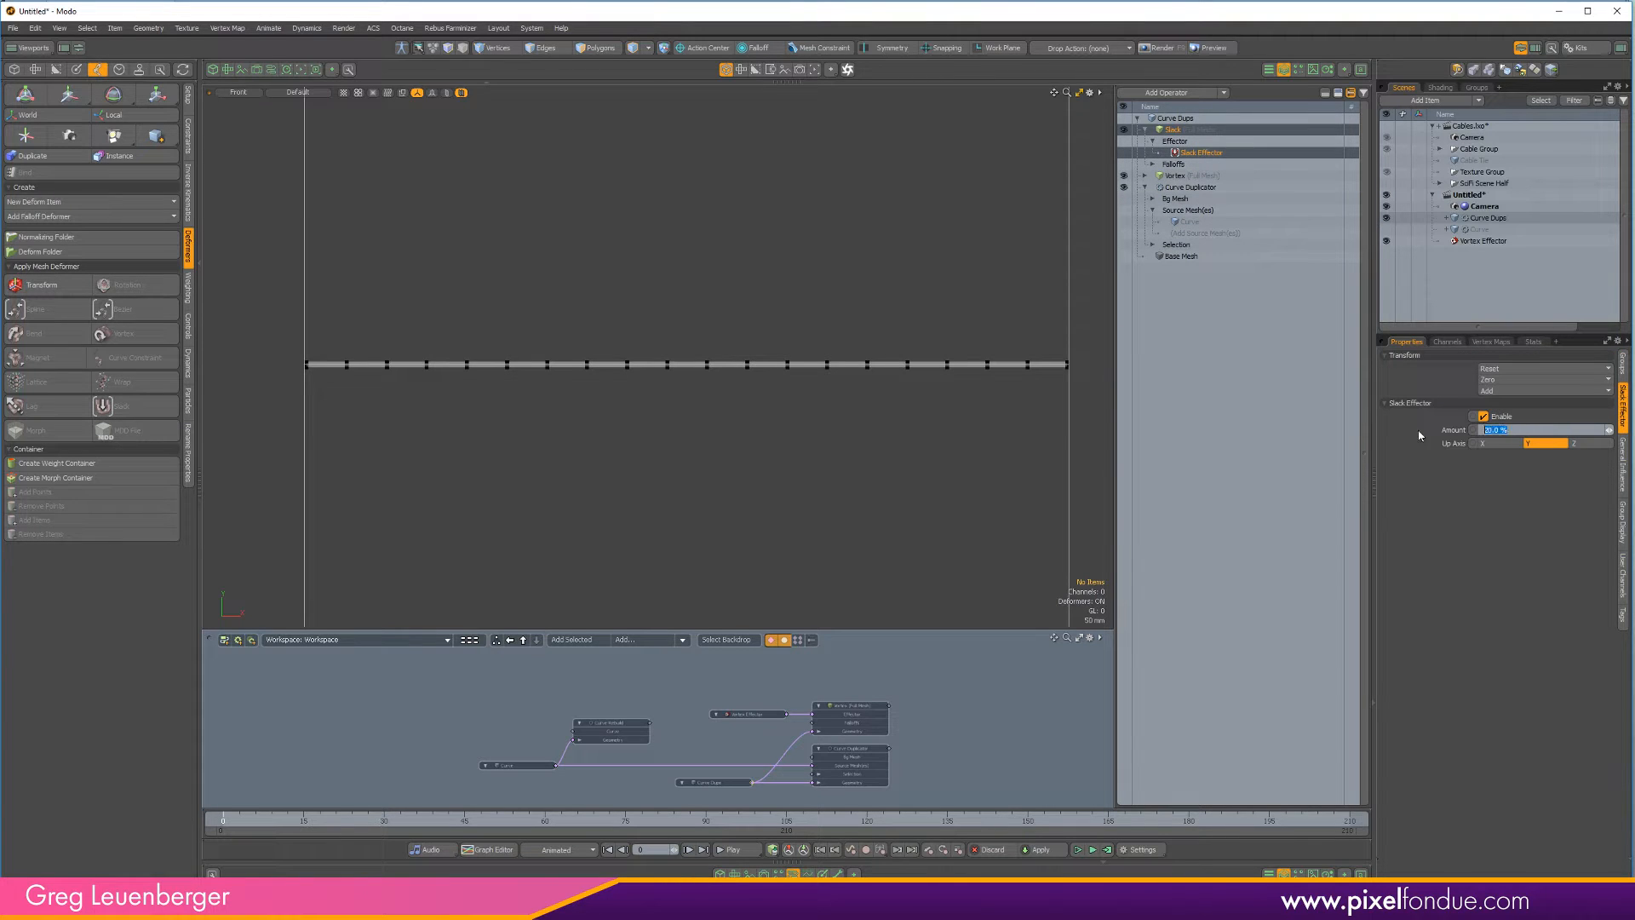
click(1431, 452)
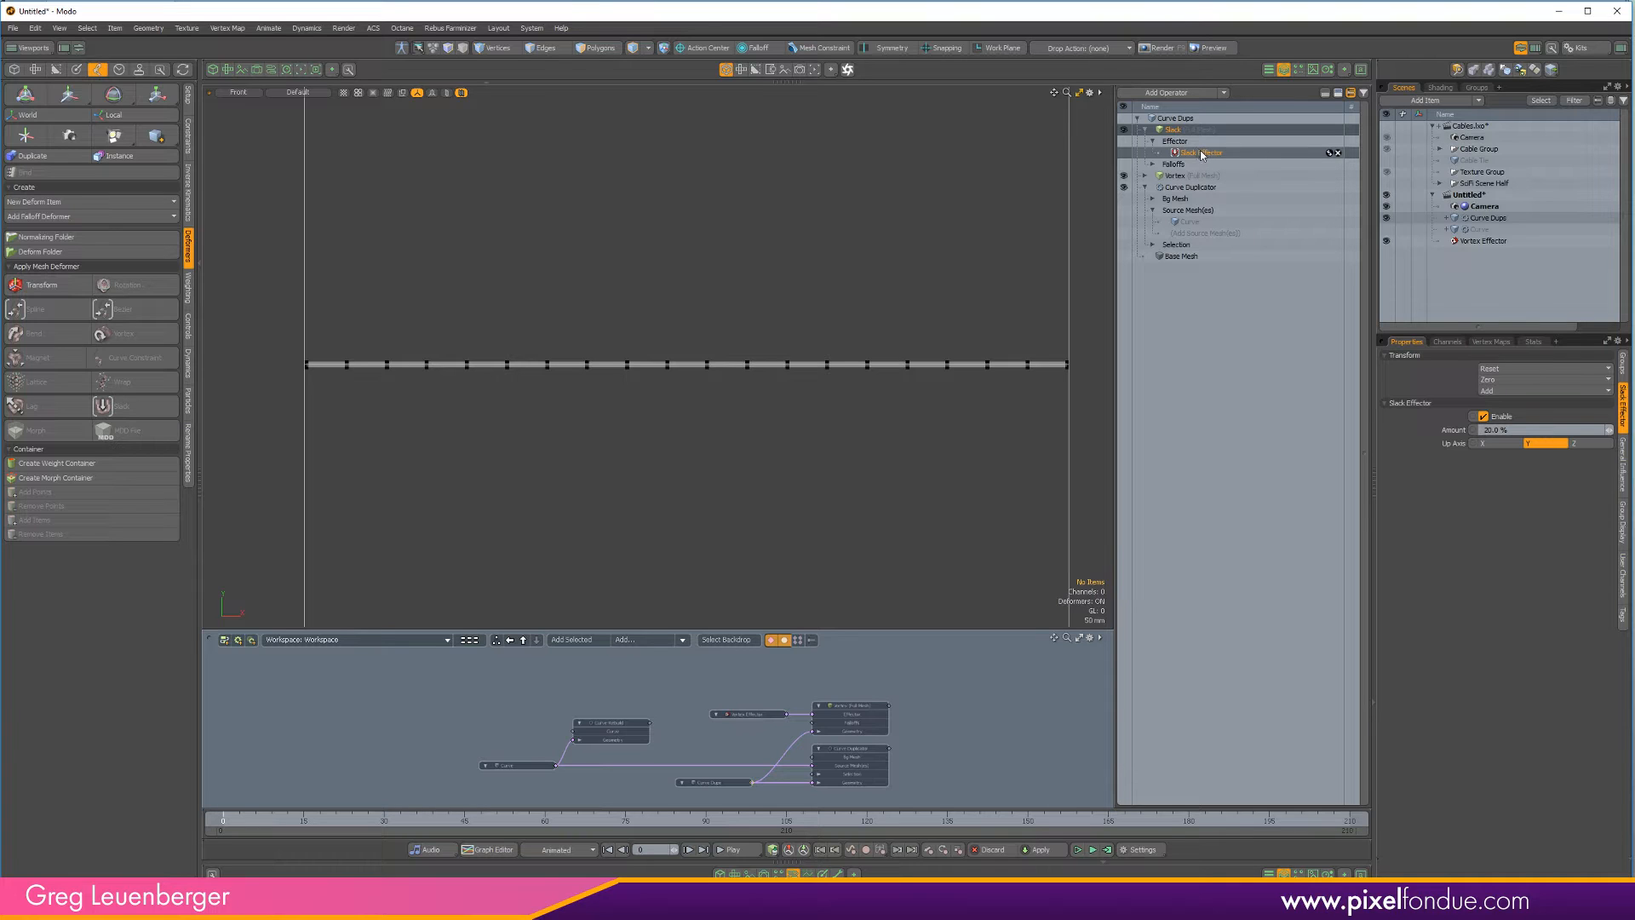
click(1158, 129)
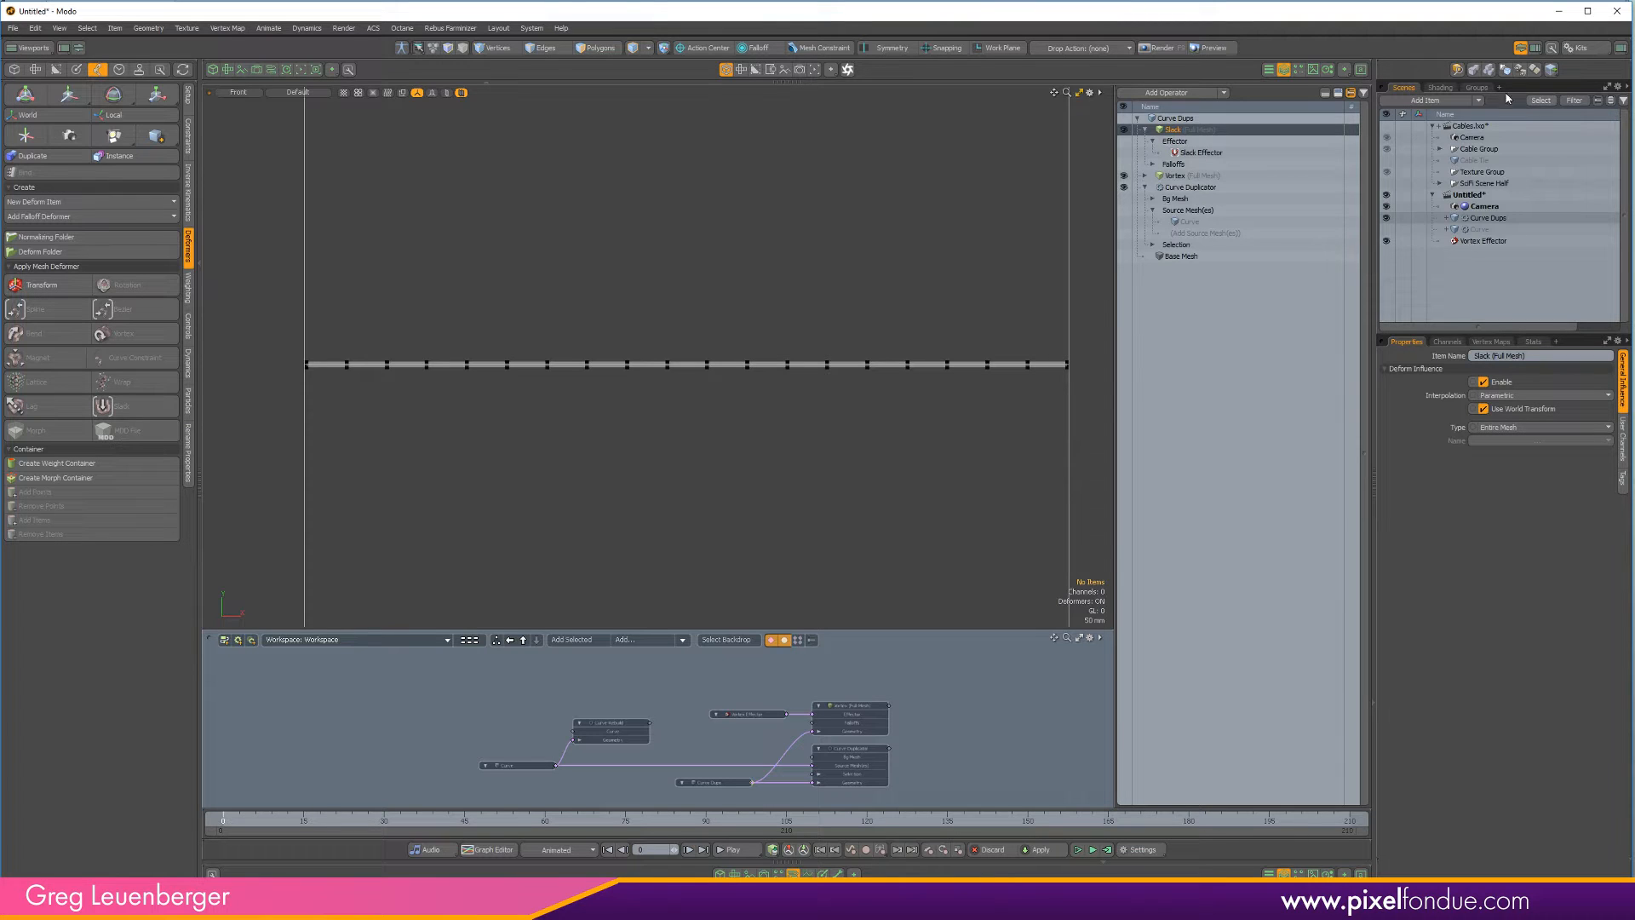
click(1477, 87)
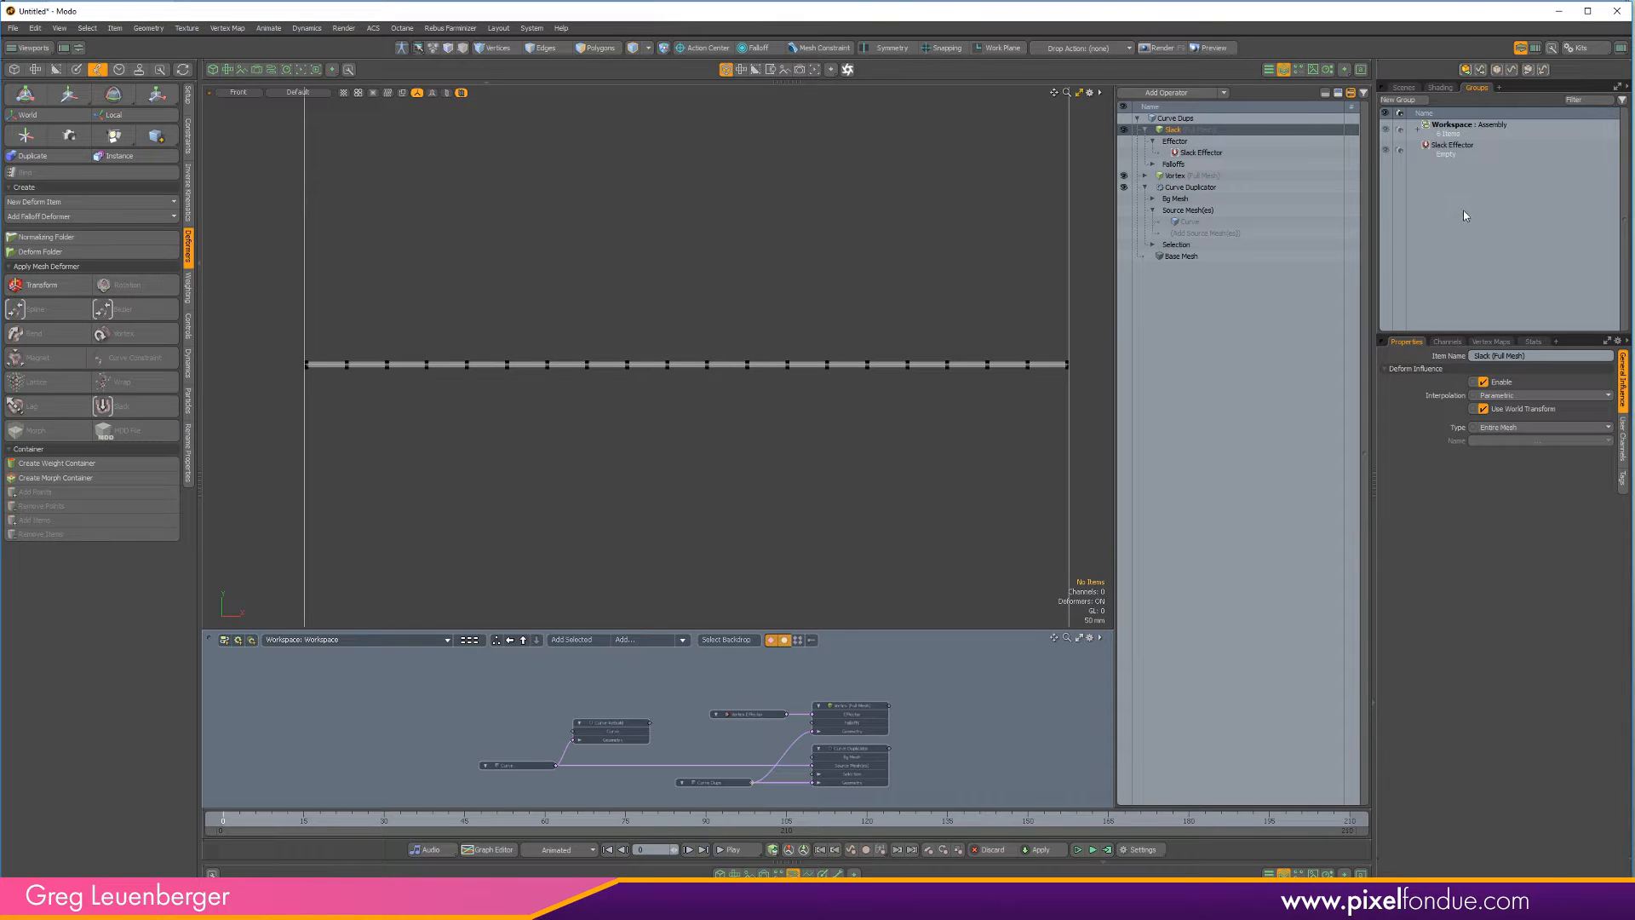
Create a locator at the origin and duplicate it
scroll(855, 519, down, 1)
scroll(856, 519, down, 2)
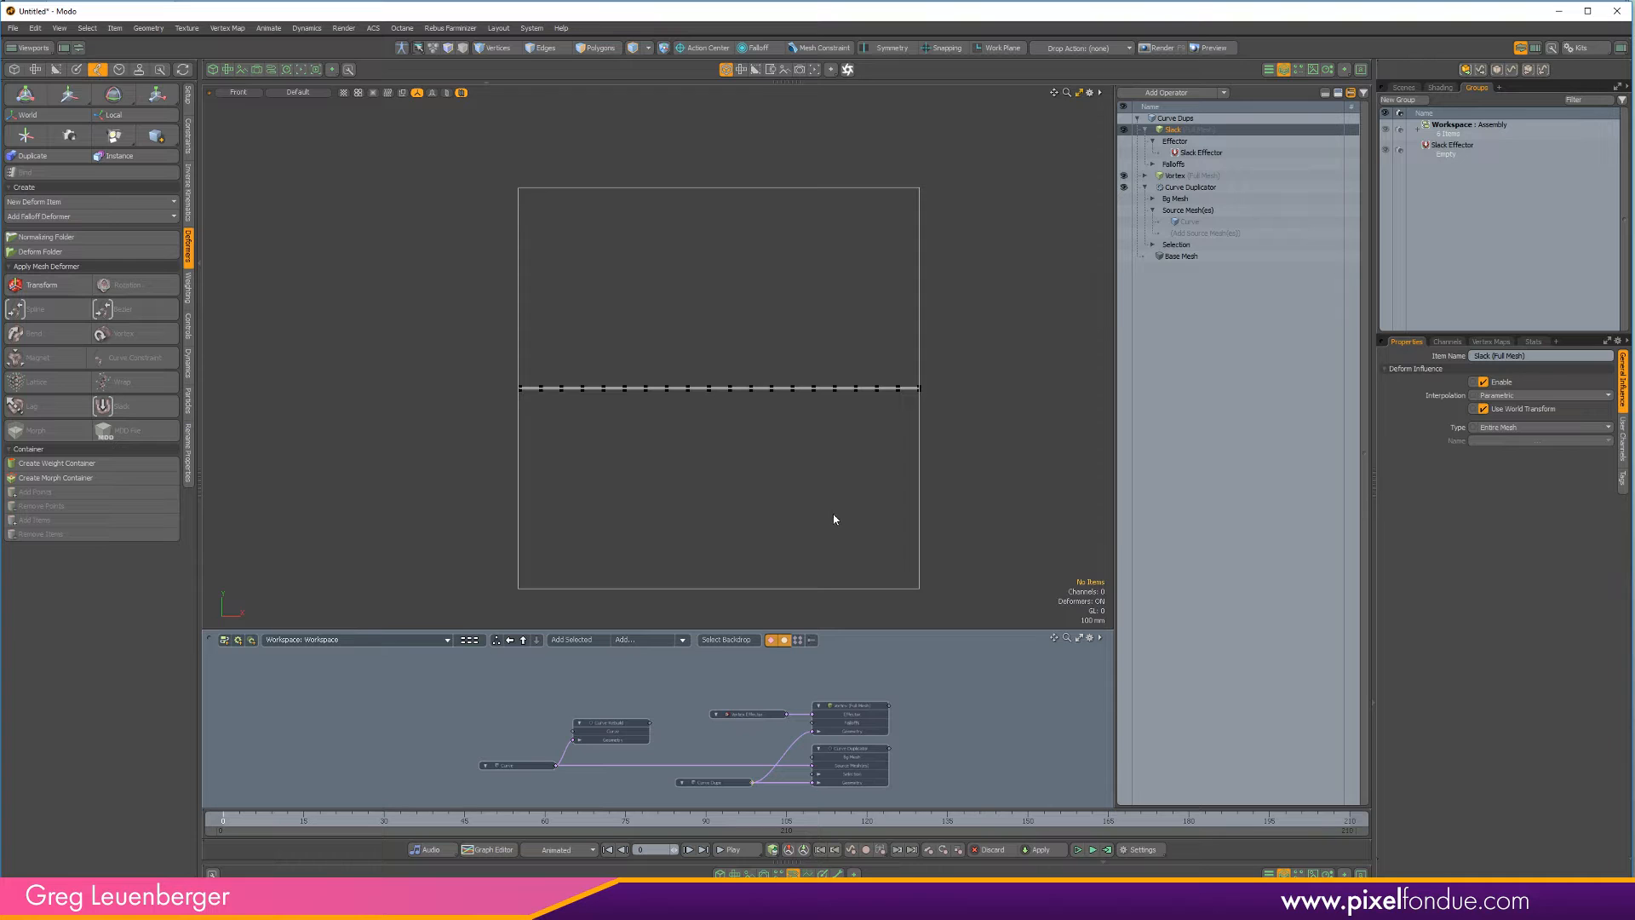
key(shift+l)
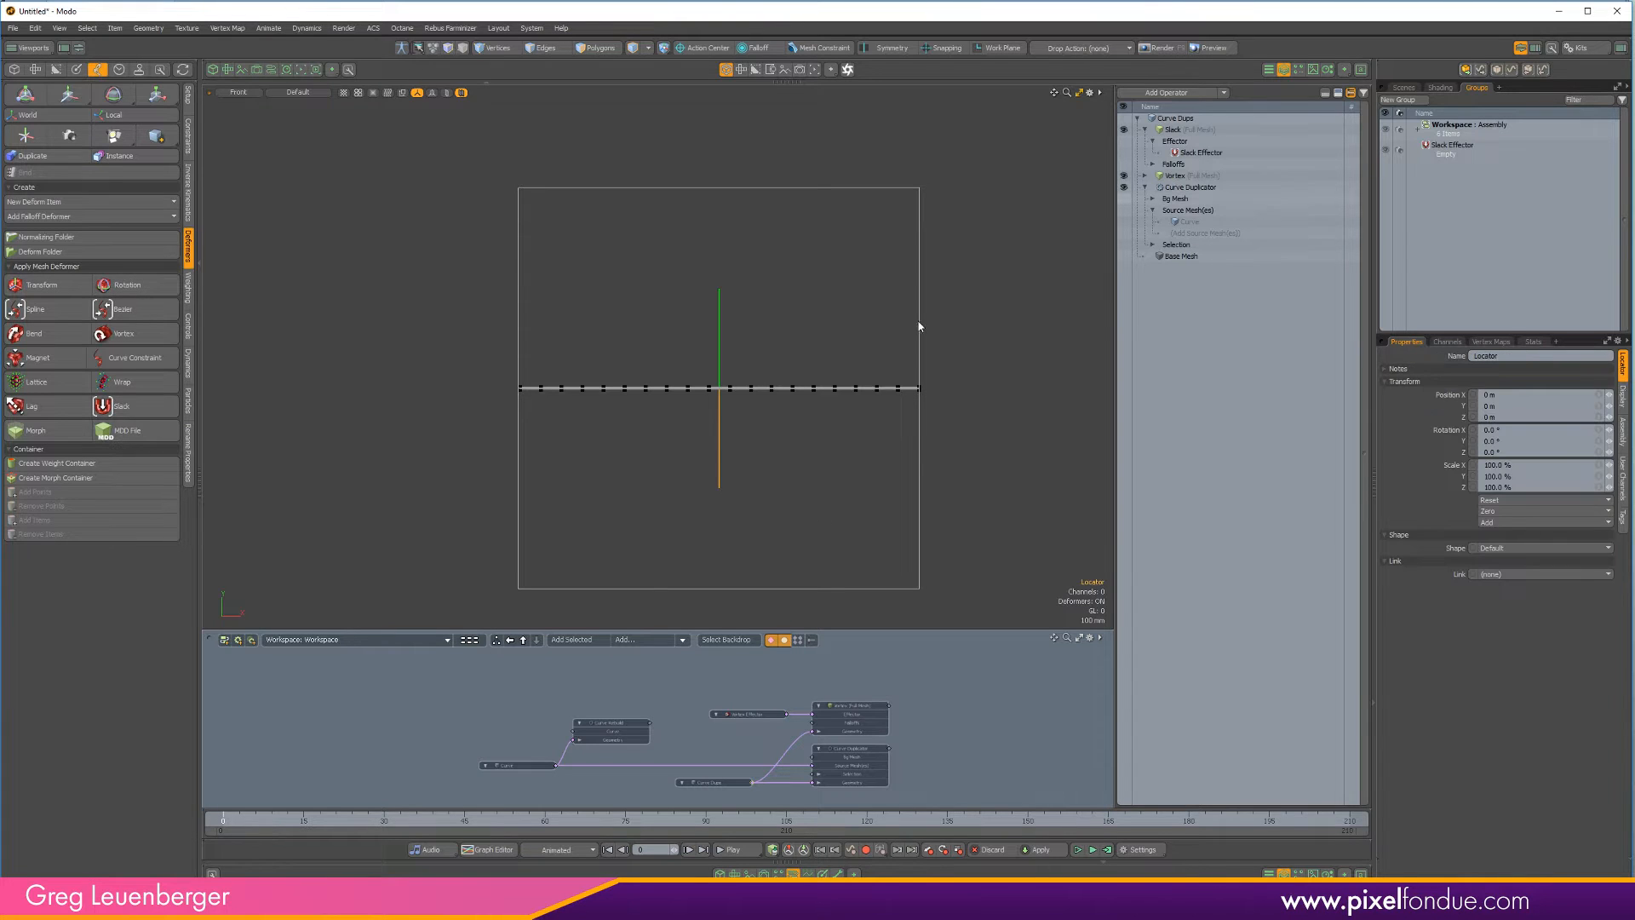
click(1403, 87)
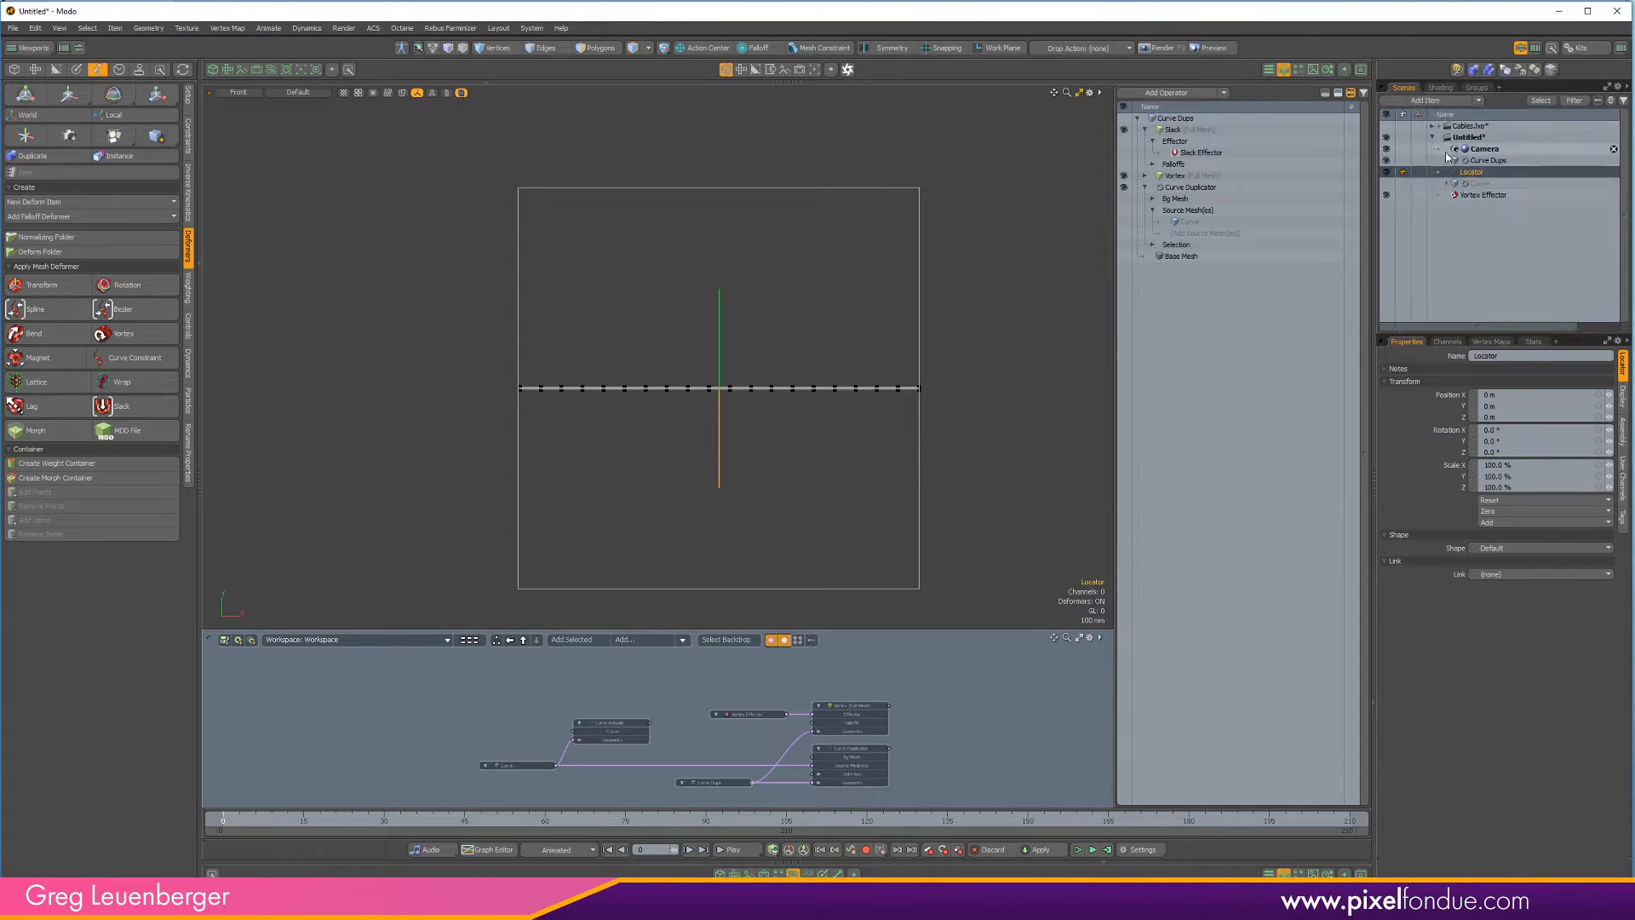
key(ctrl+d)
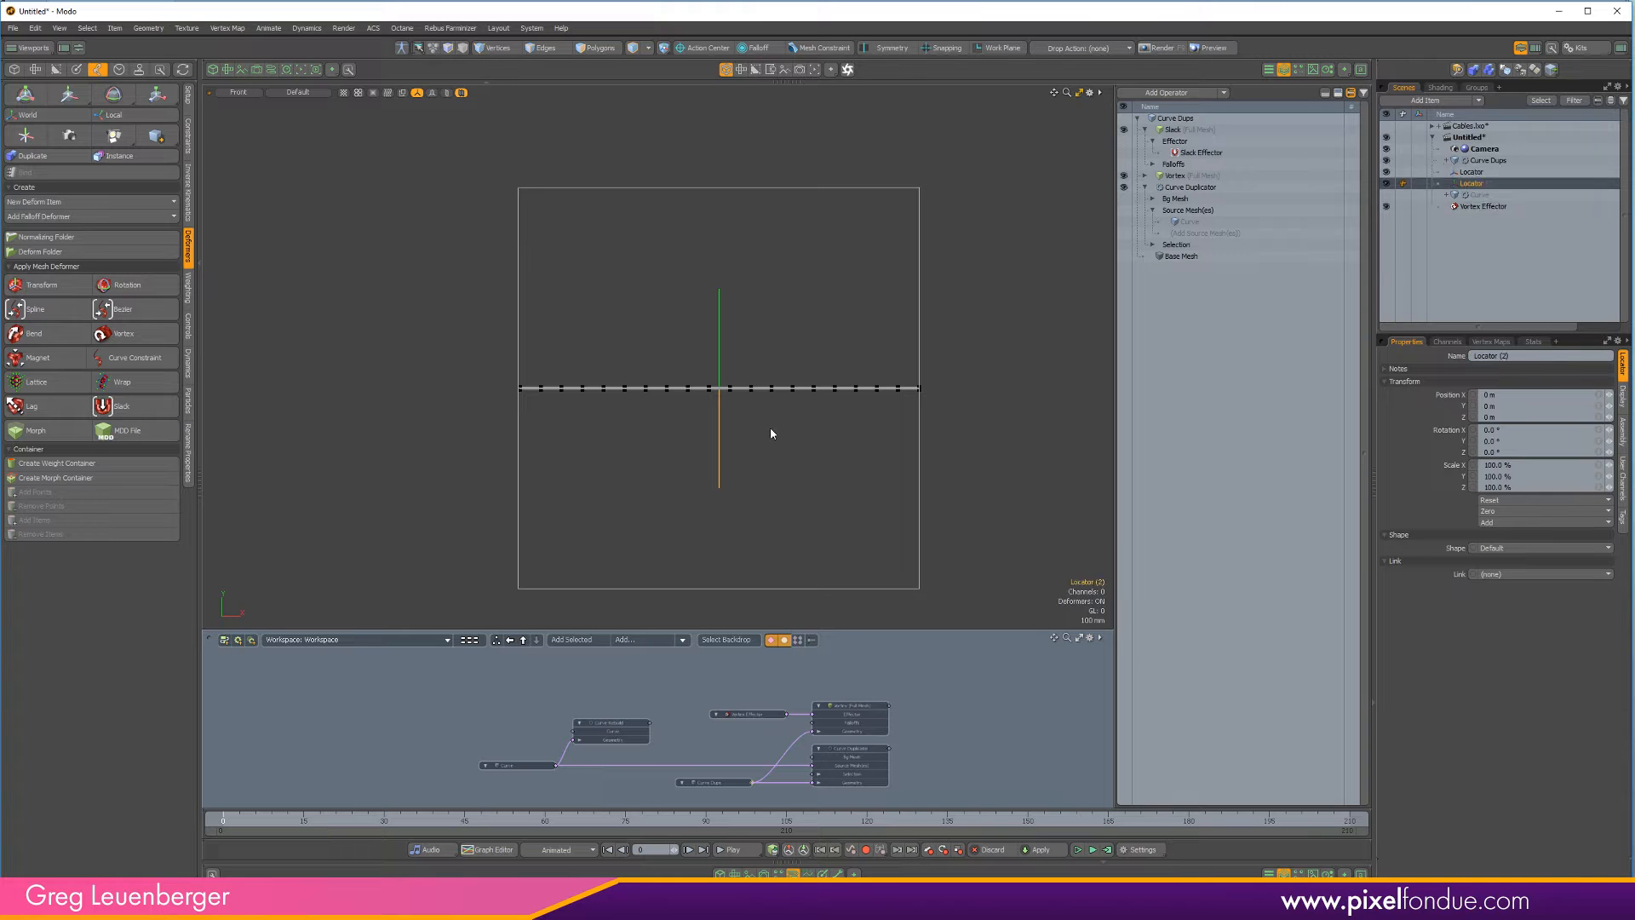
Select both locators and add them to the Slack Effector group, and expand the group to check its members
shift+click(1486, 172)
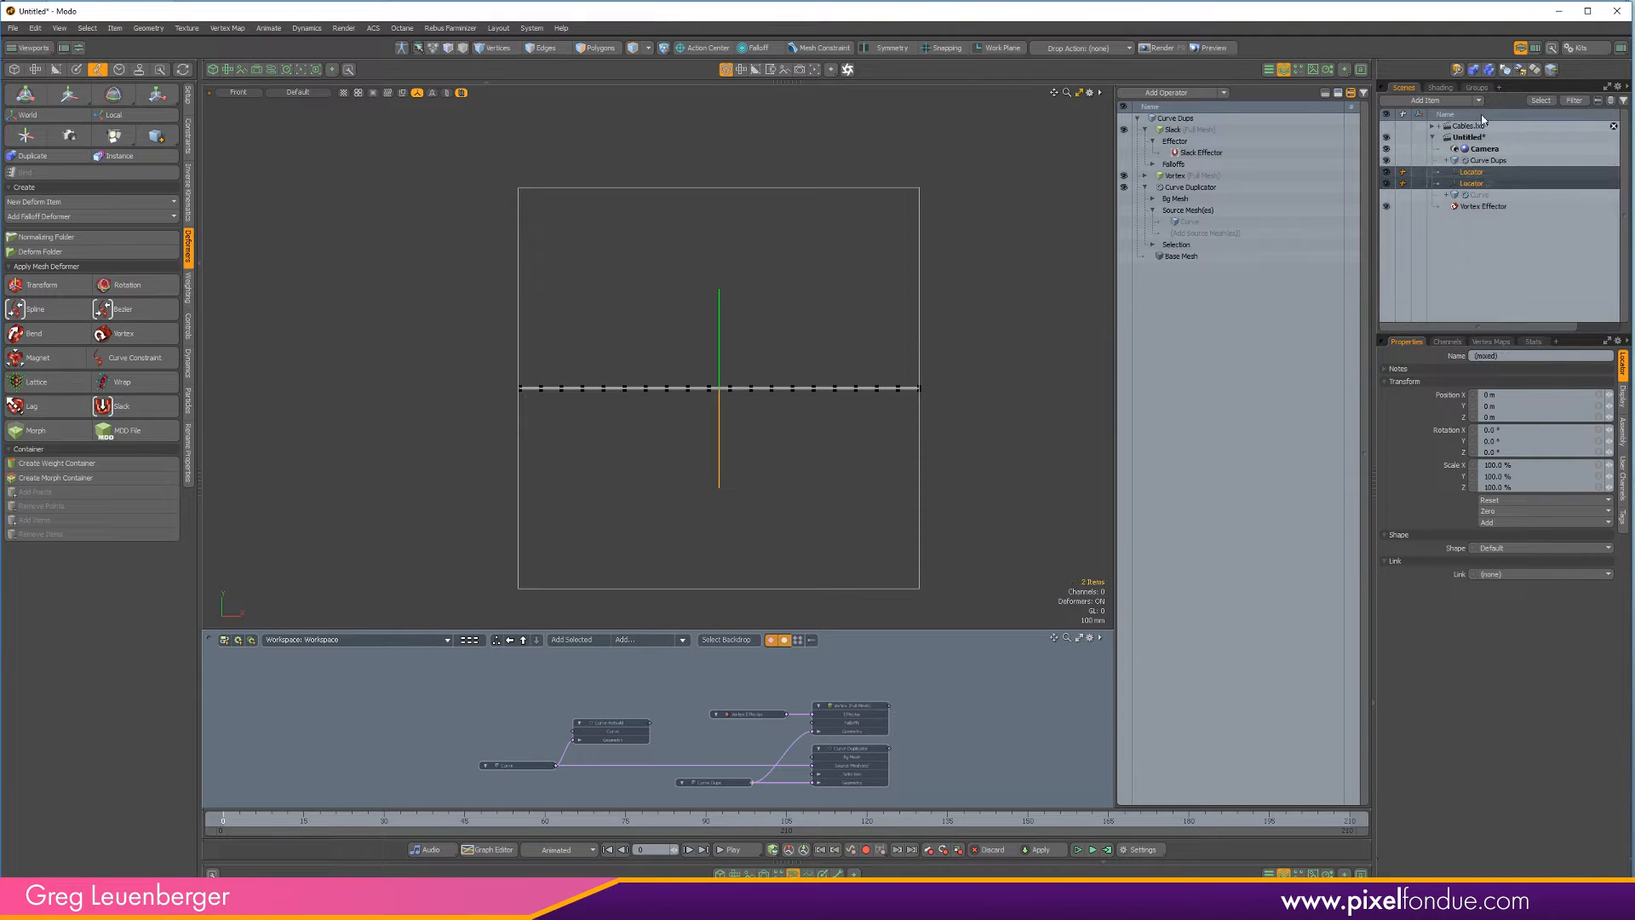
click(1477, 87)
click(1451, 152)
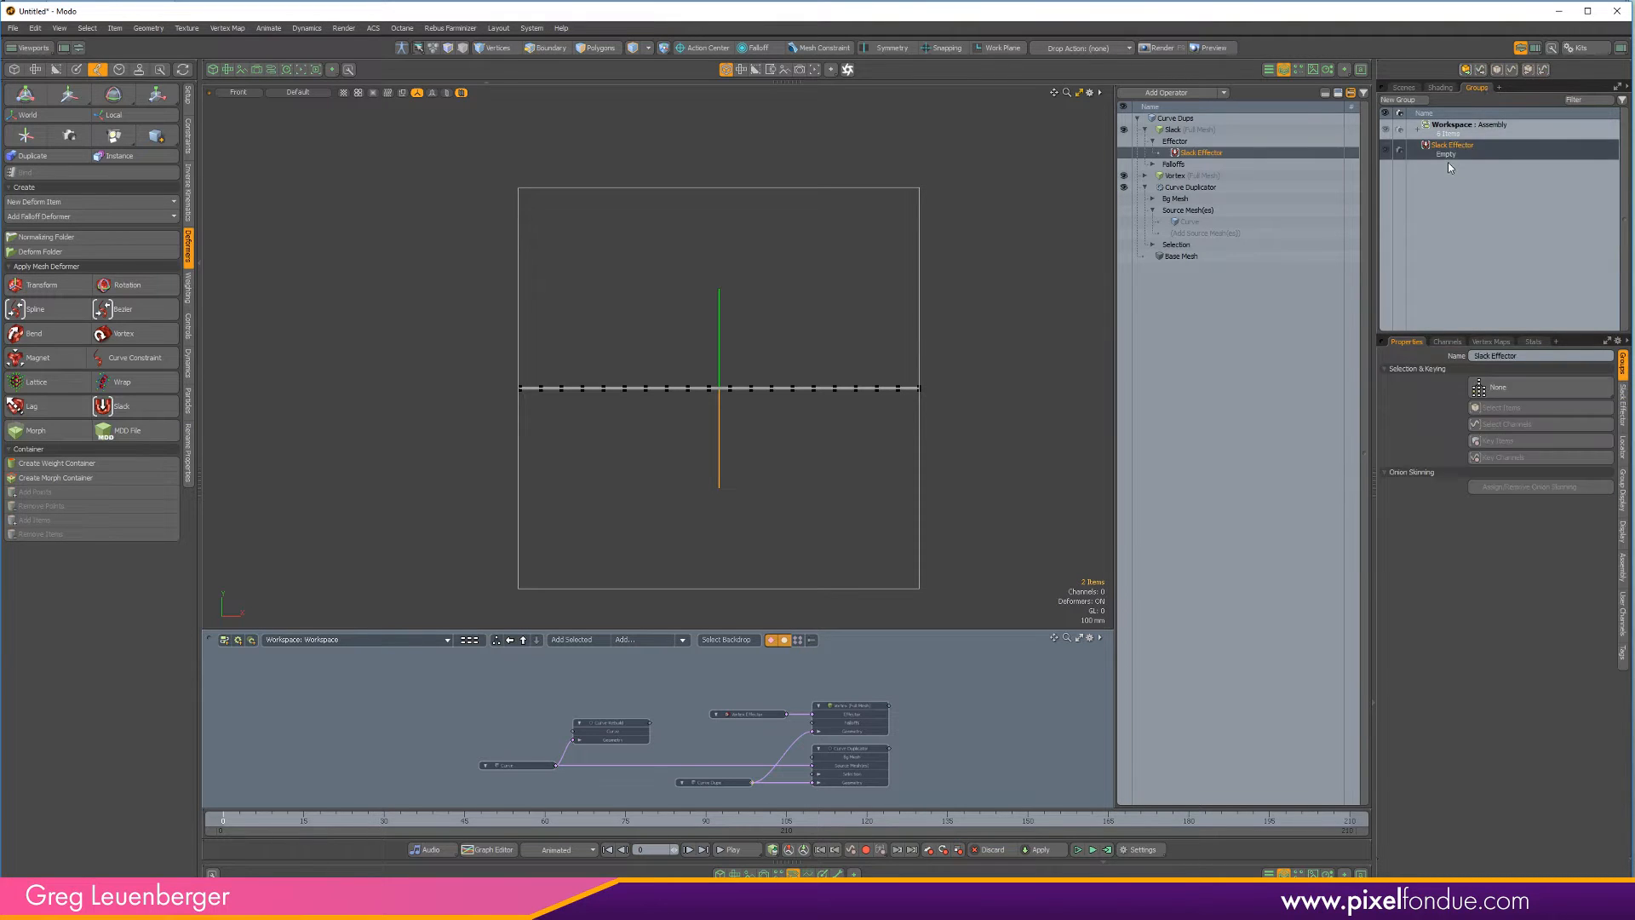
click(1404, 87)
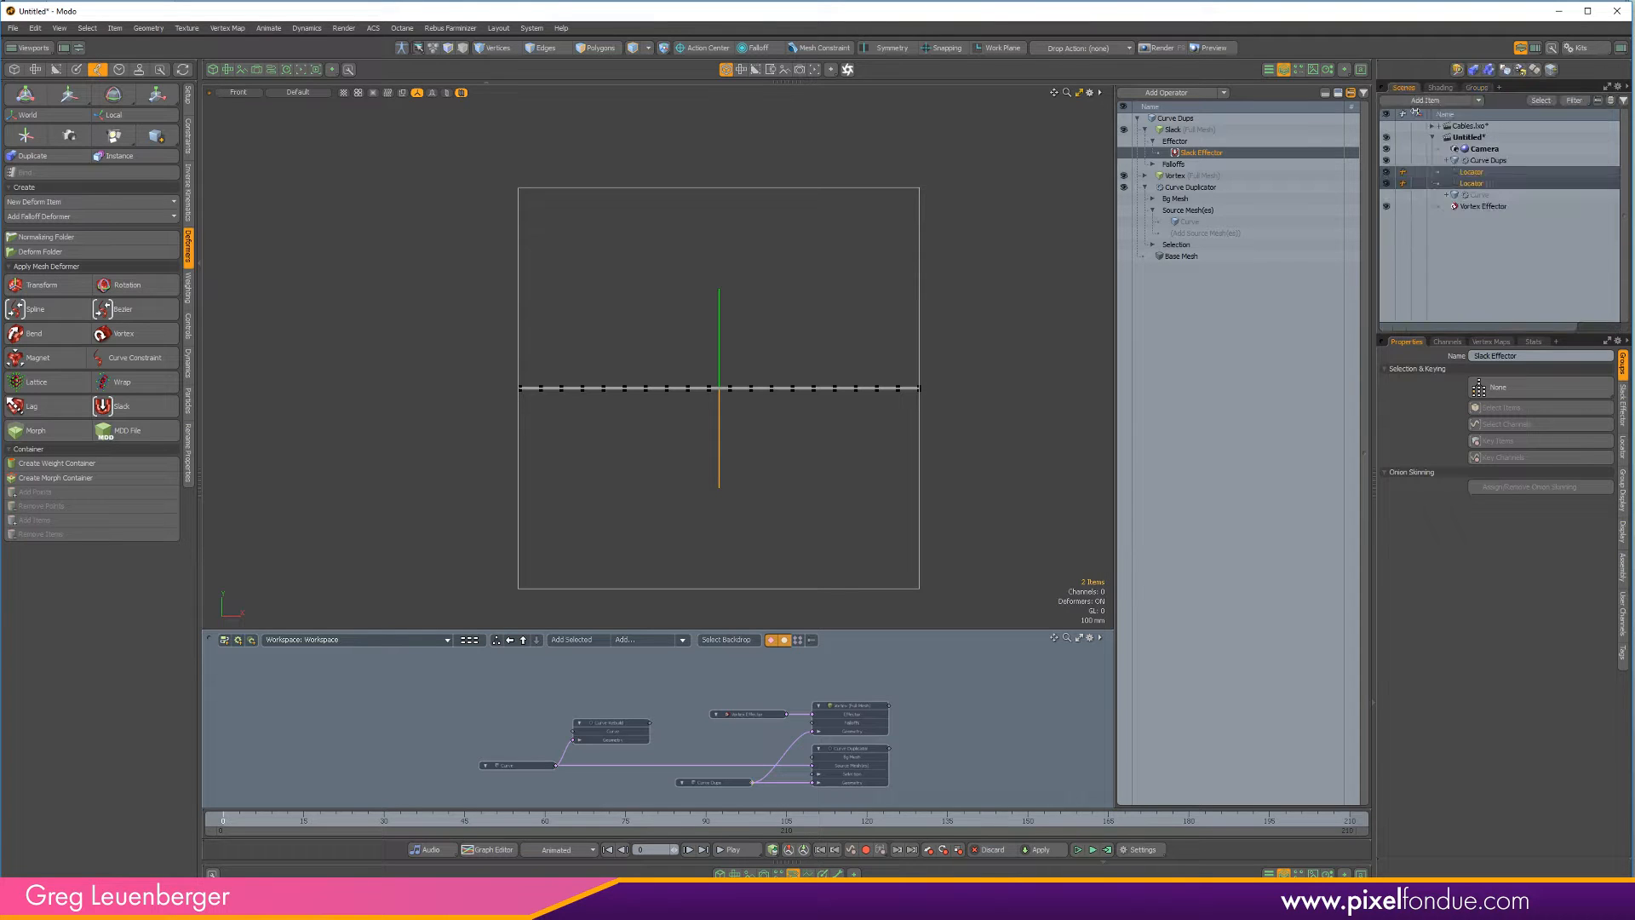
click(1477, 87)
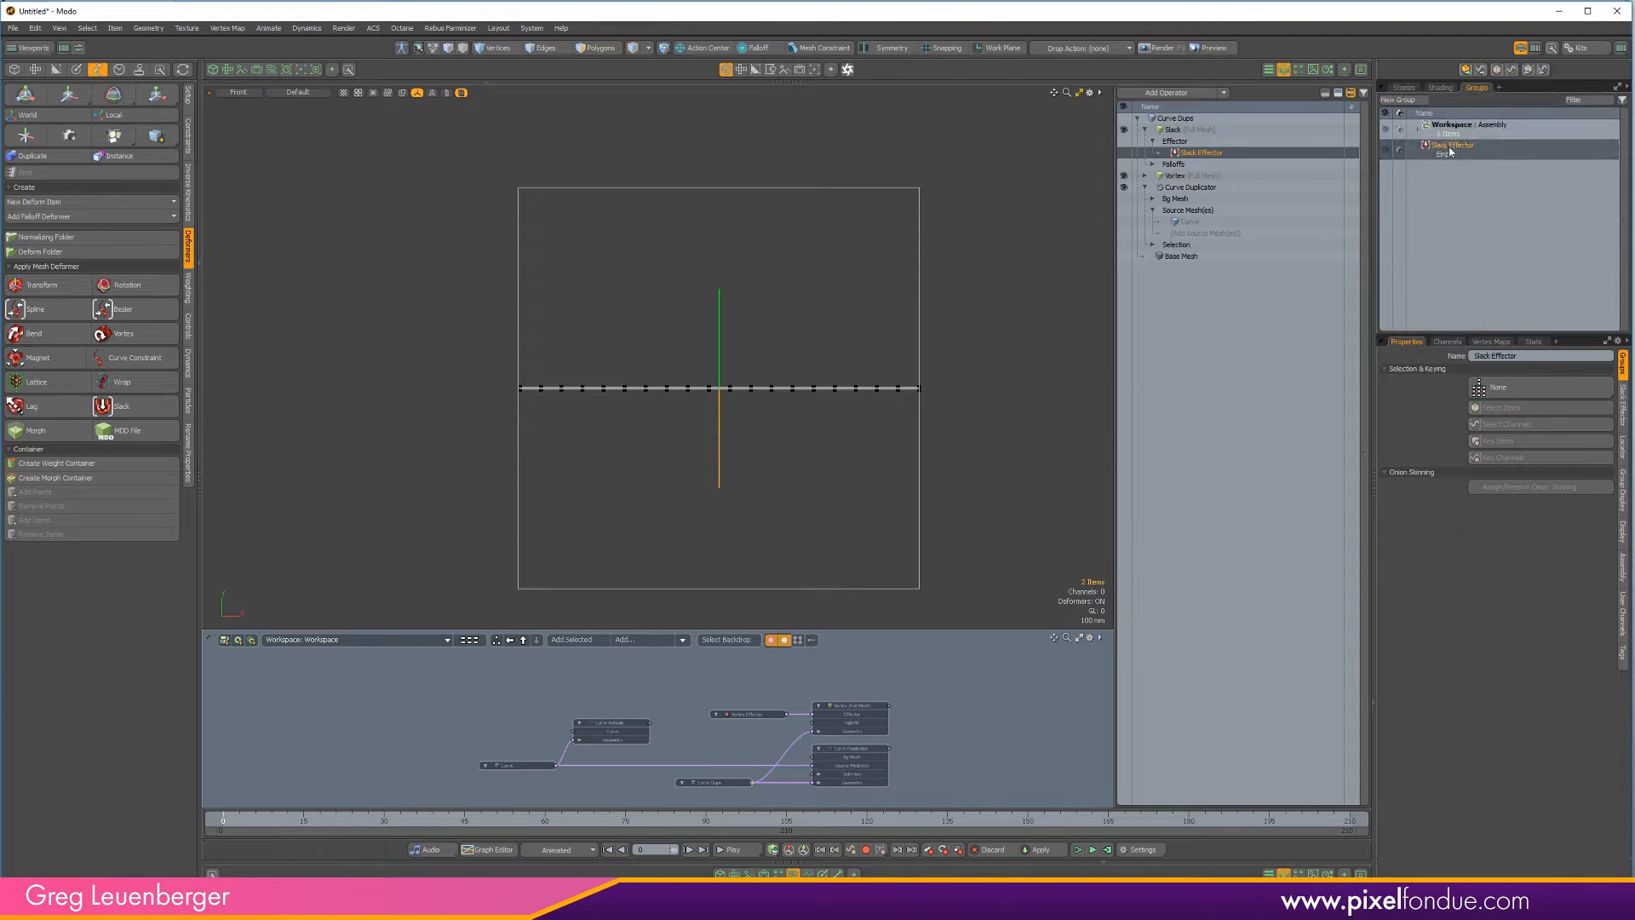
right_click(1445, 159)
click(1452, 213)
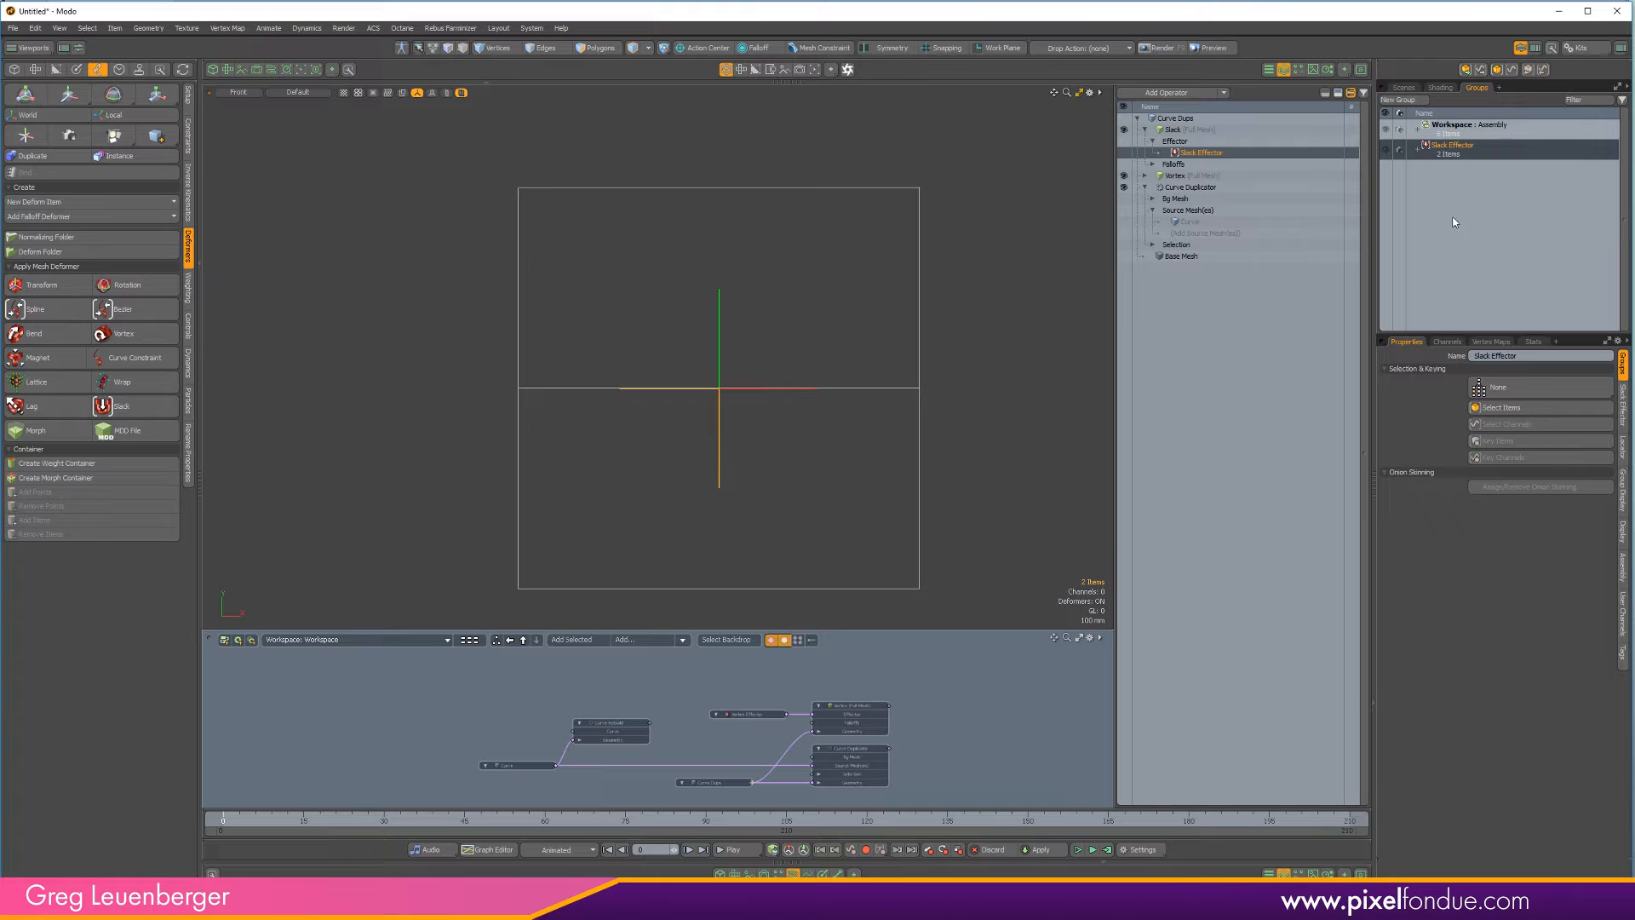
click(1418, 151)
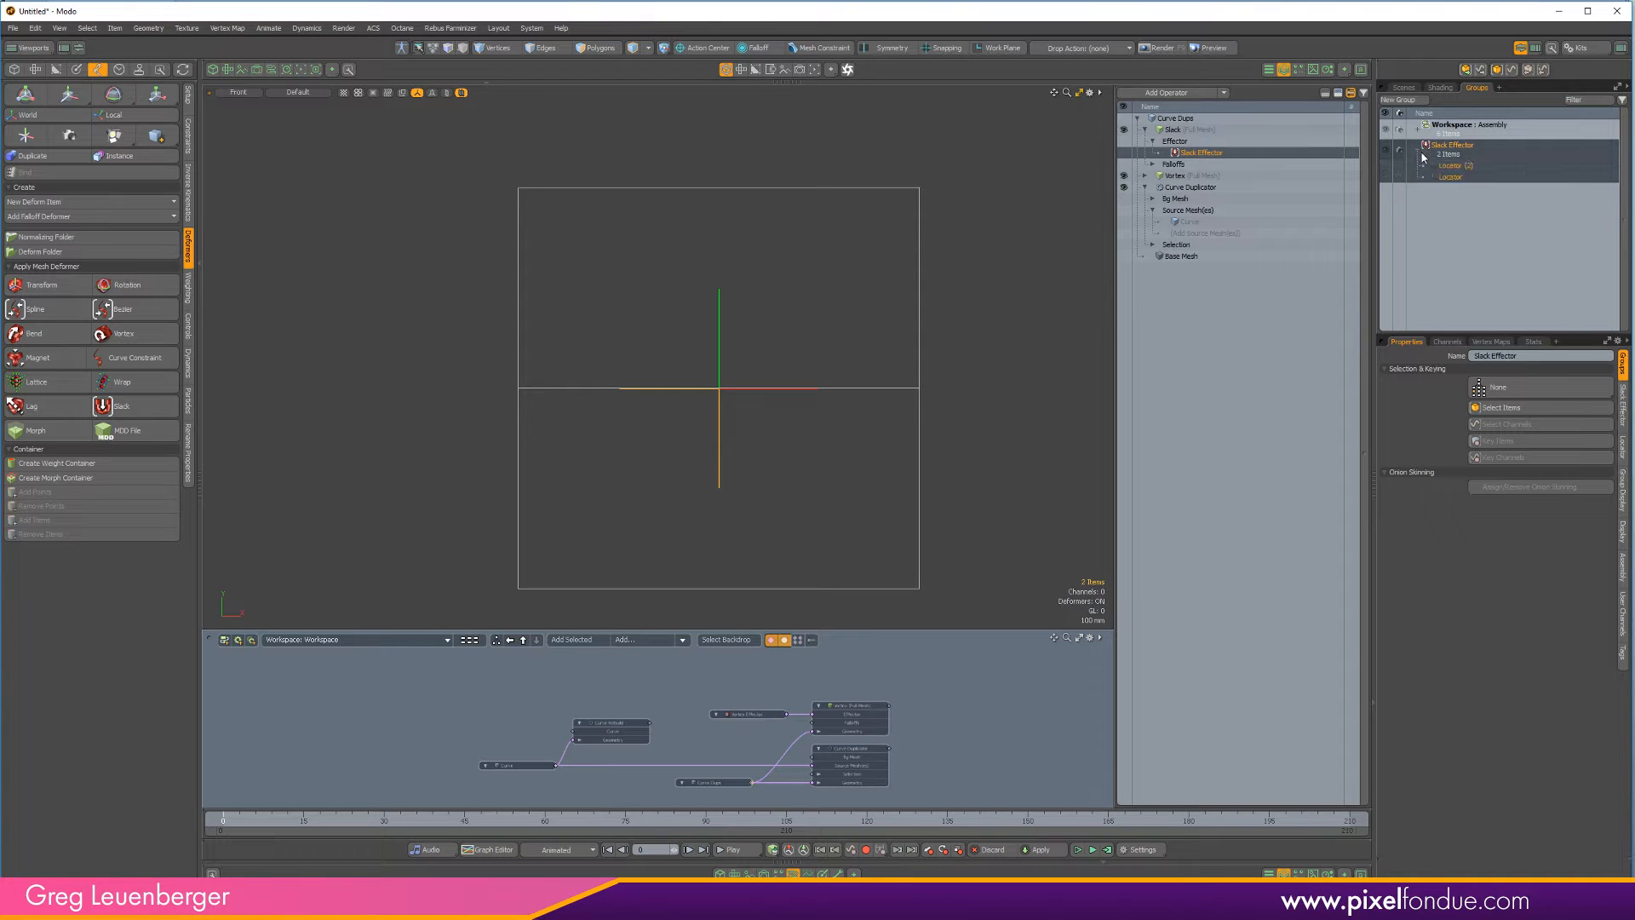
Rename both selected locators as Slack Loc
click(1401, 88)
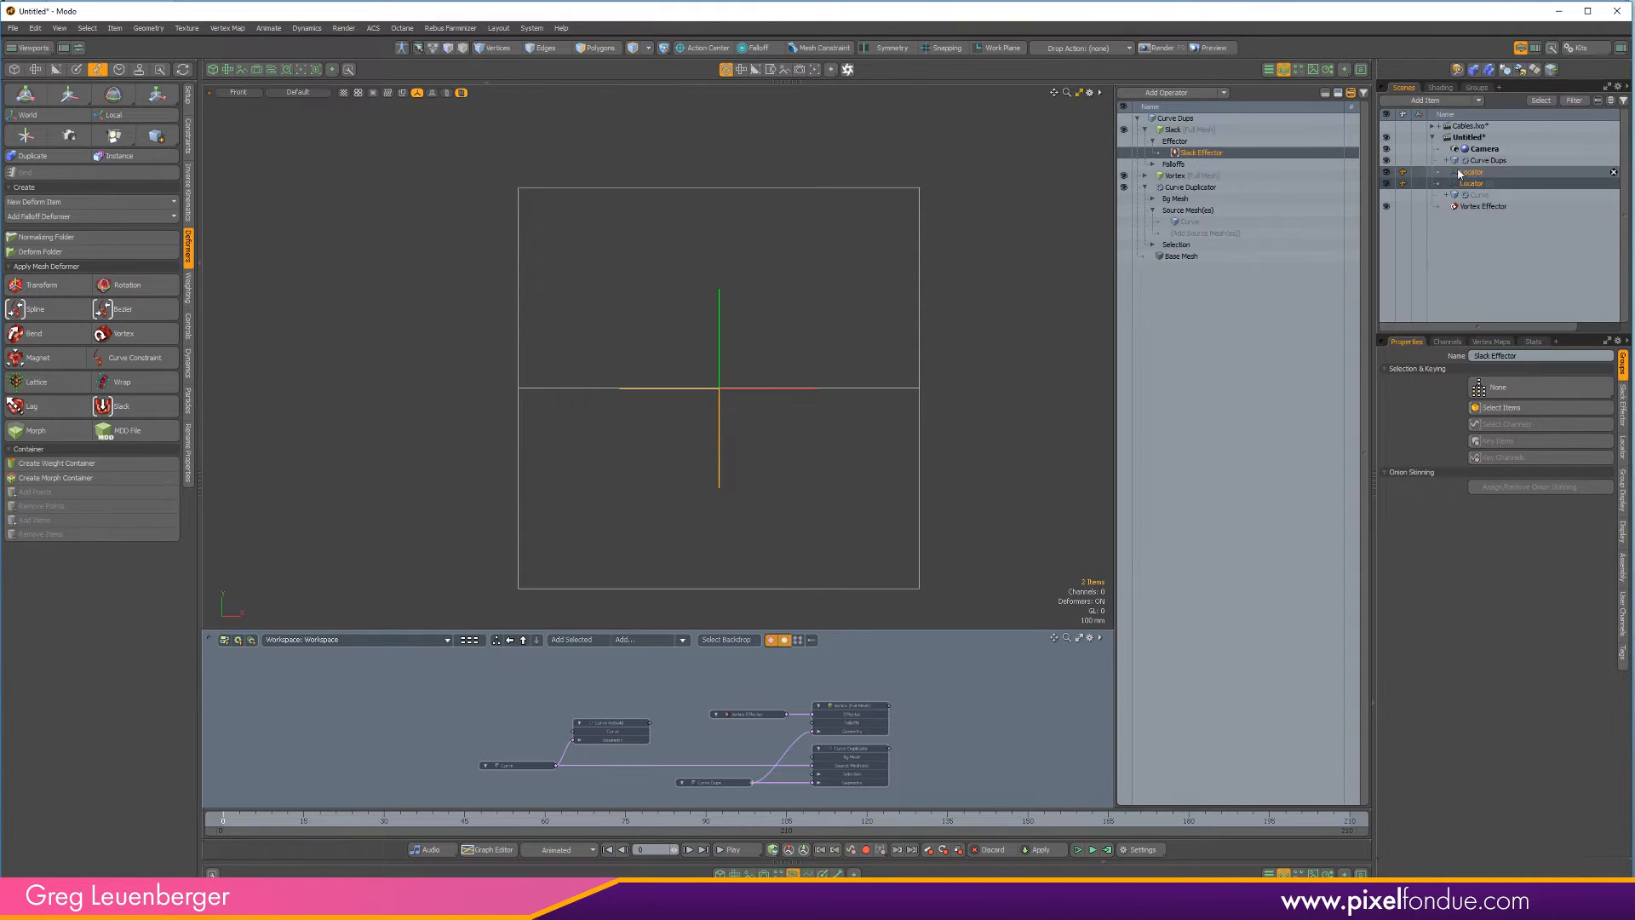
click(1477, 88)
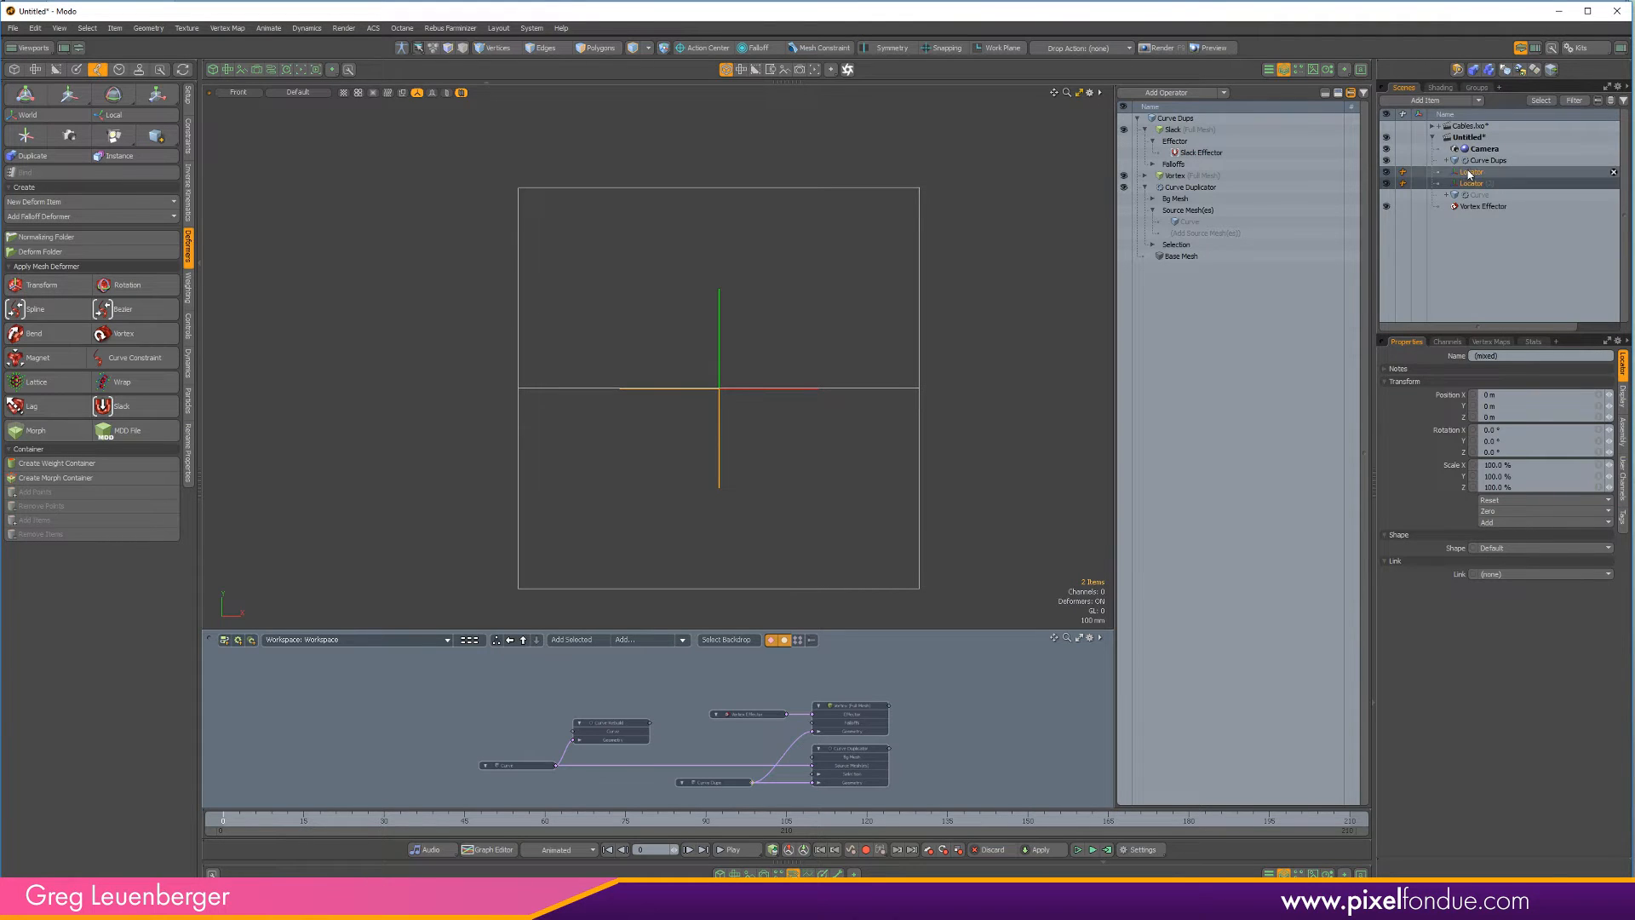
right_click(1459, 176)
click(1423, 206)
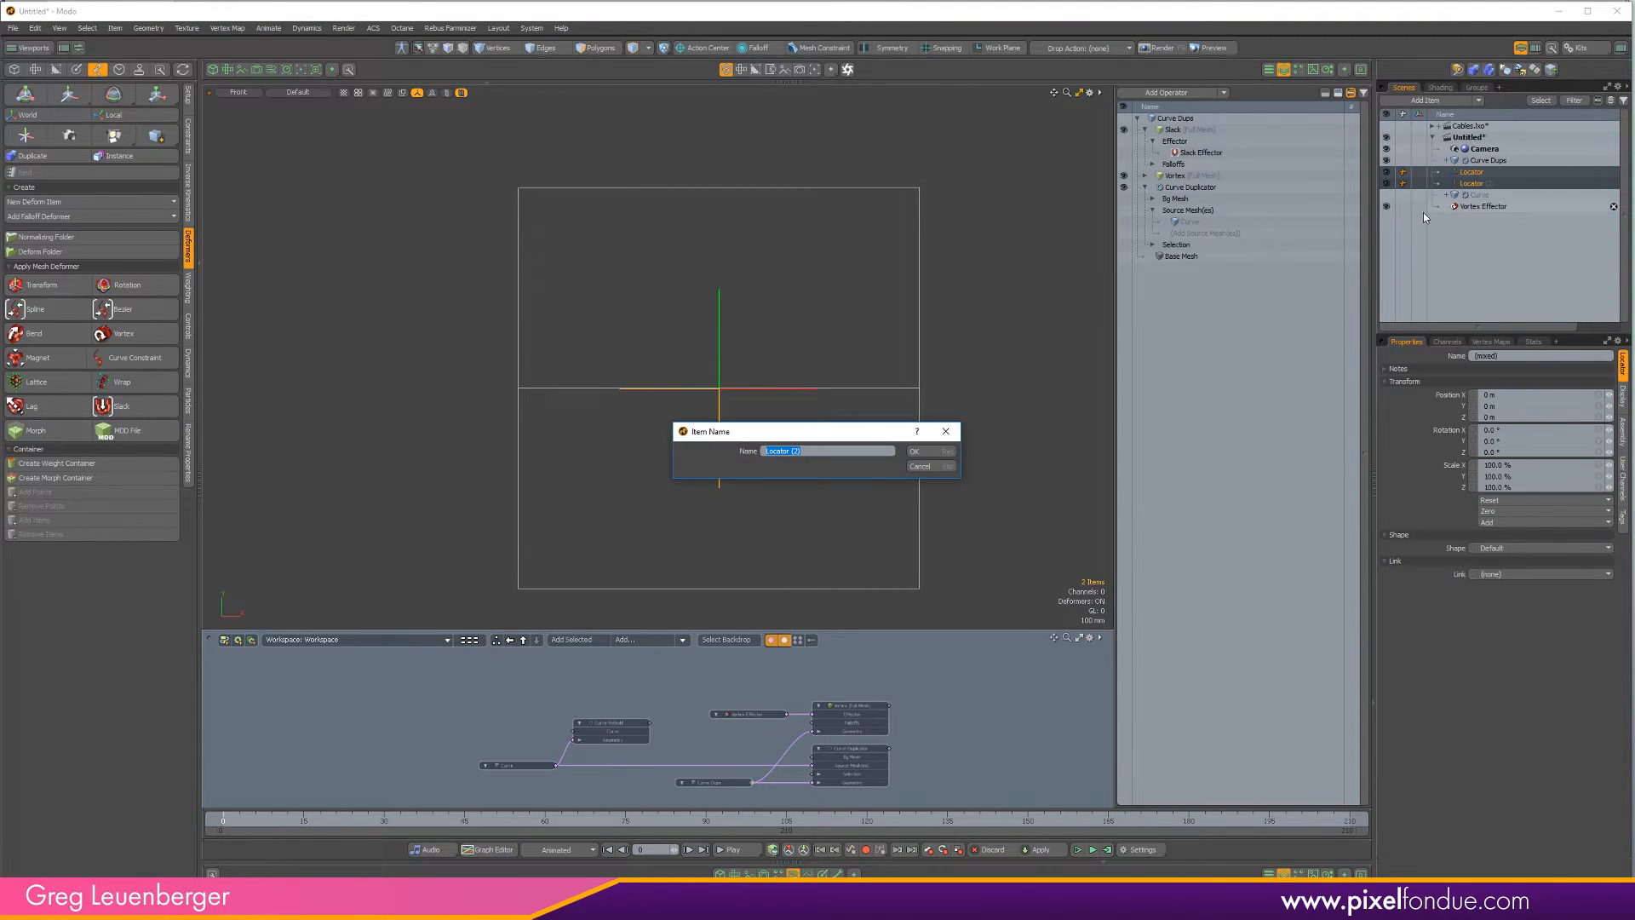
text(Slack Loc)
key(Return)
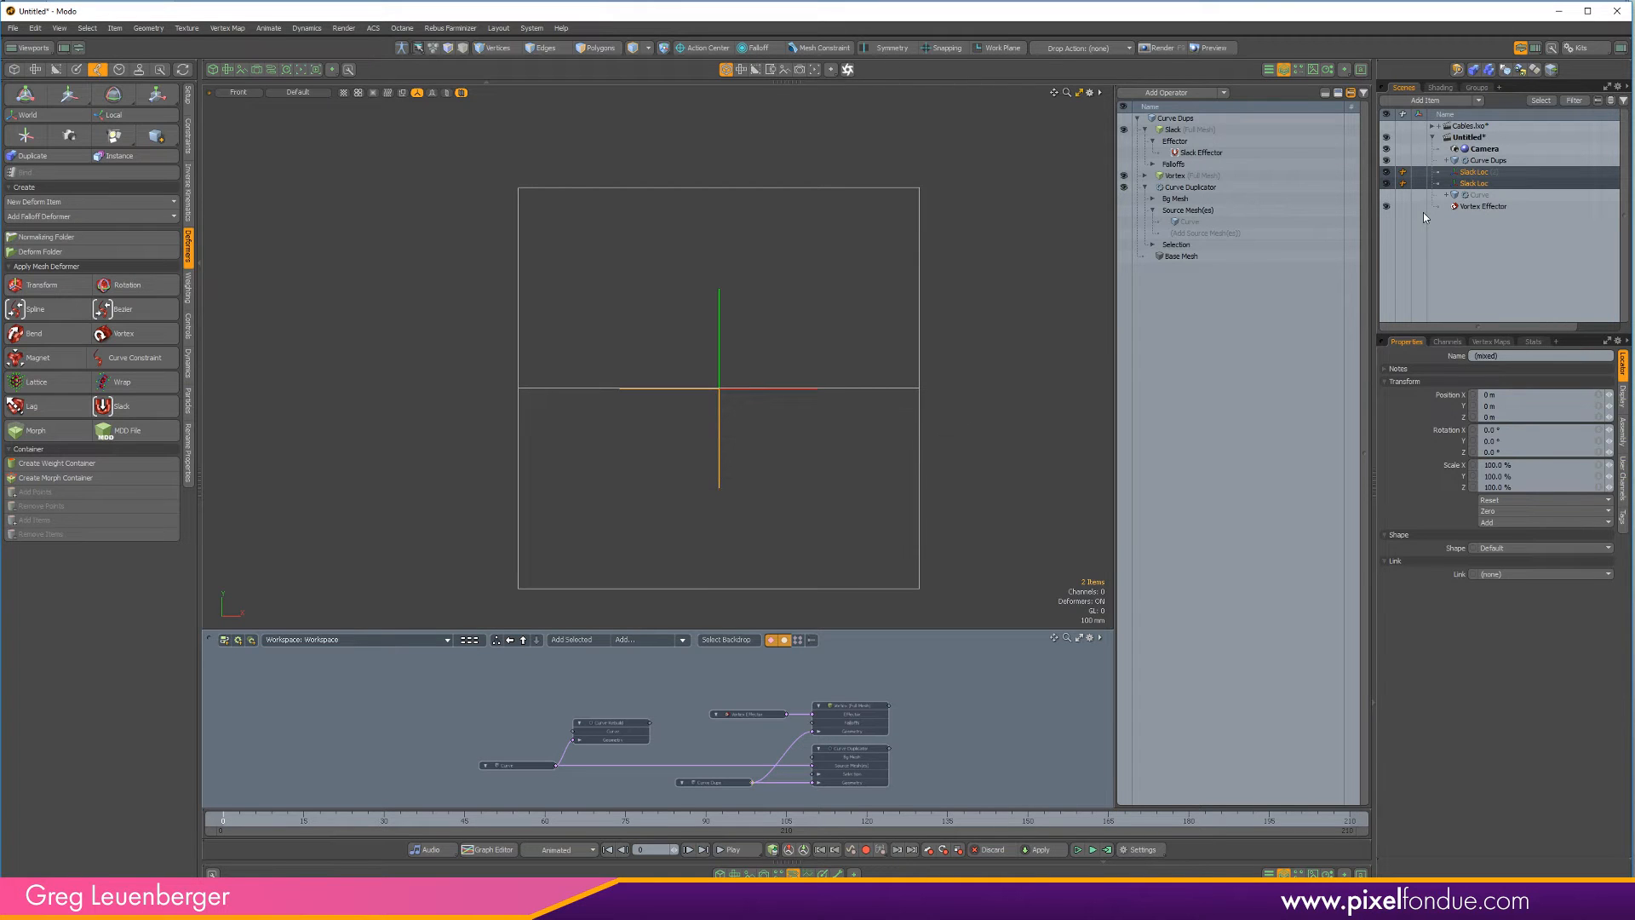
Give both Slack Loc locators a solid circle shape with light purple wireframe and fill colors and a 0.02 m radius, using ETEREA Quick Locators
click(1583, 48)
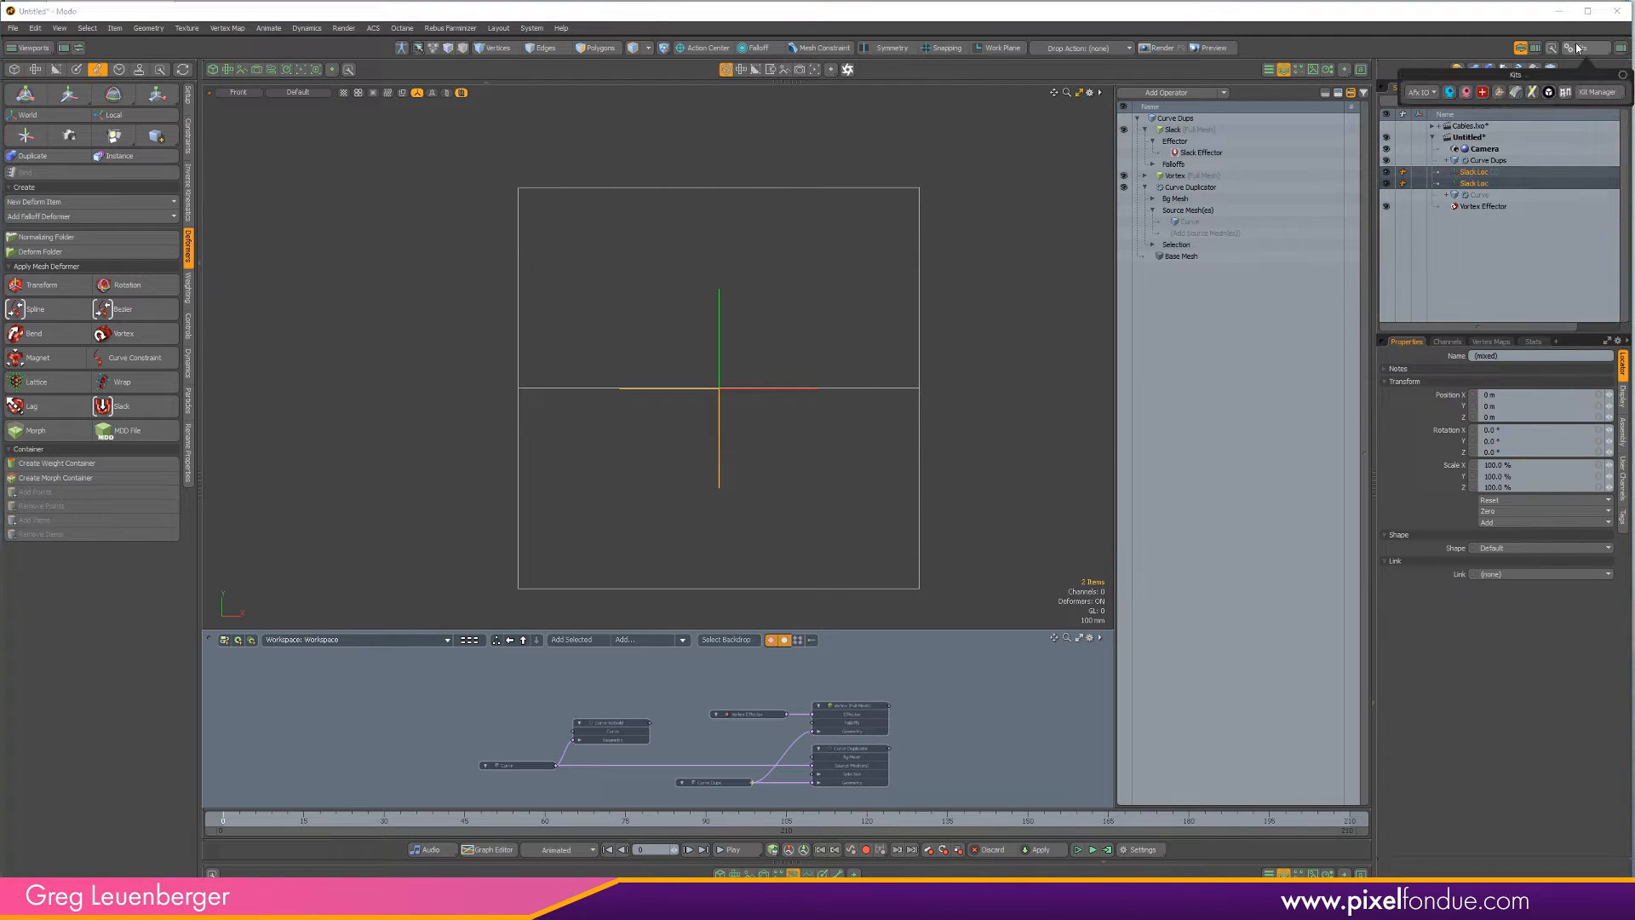
click(1500, 92)
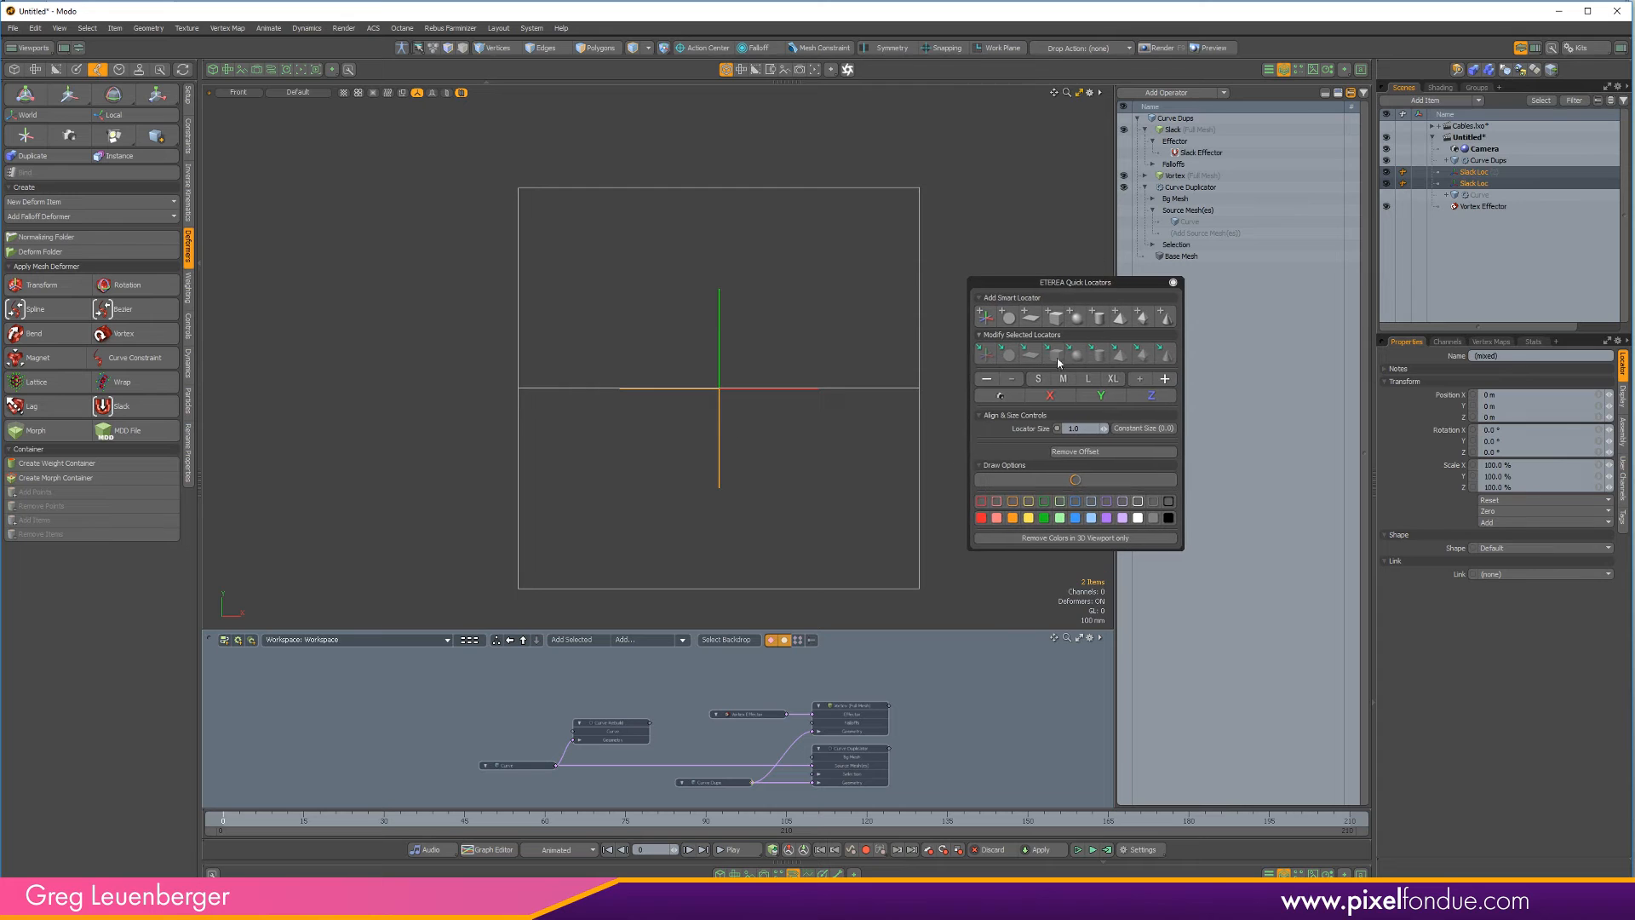
click(1006, 356)
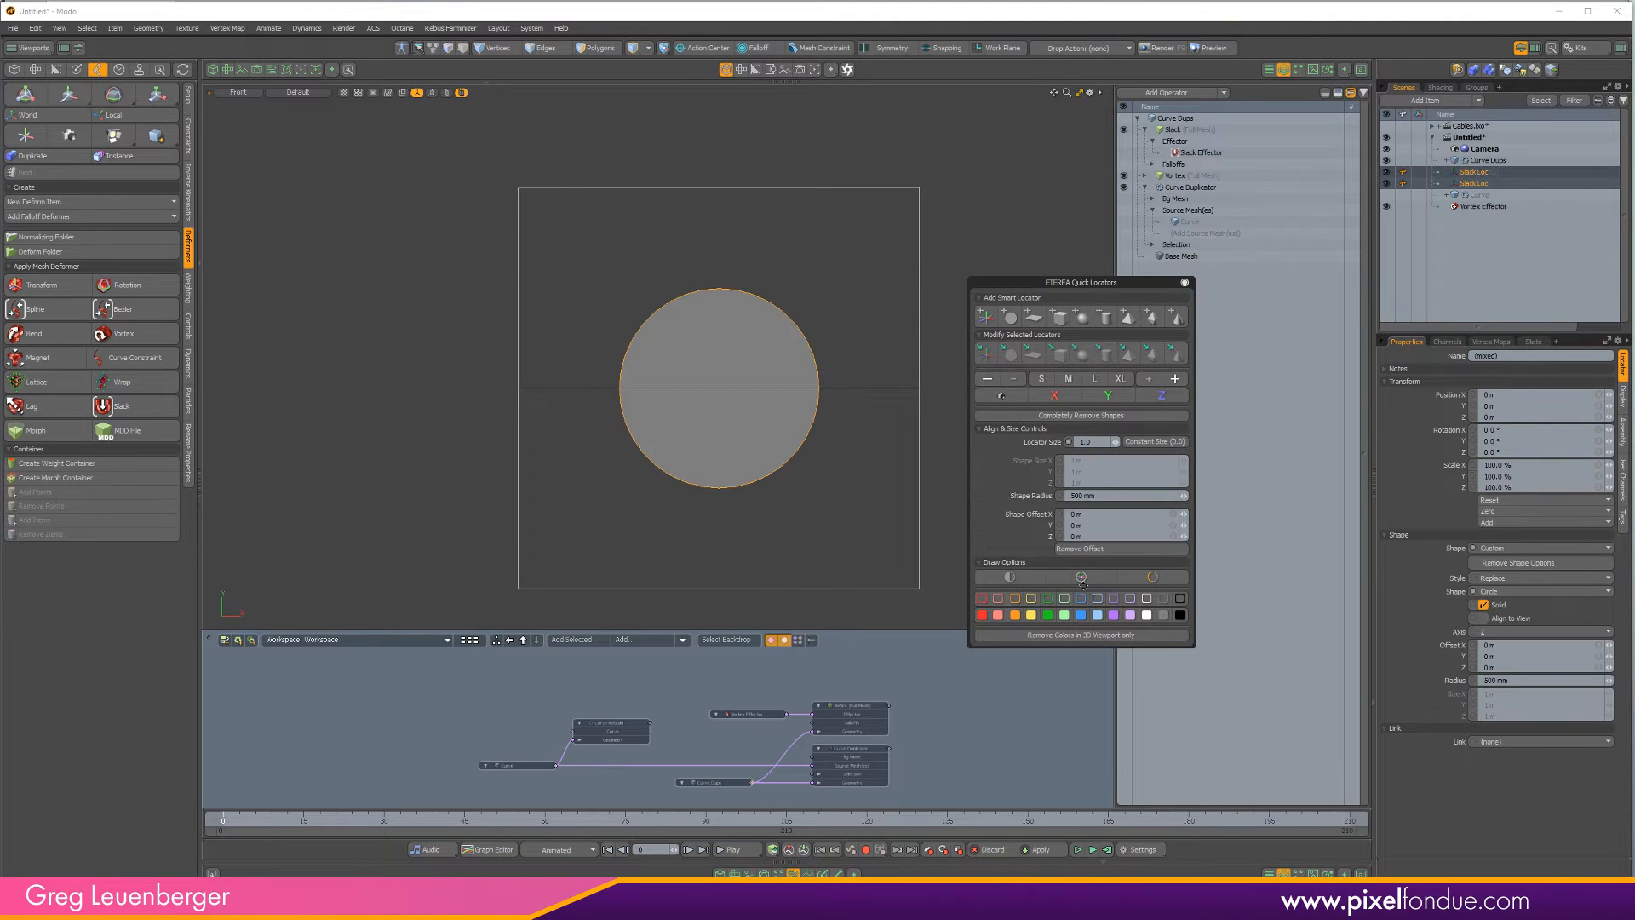
click(1130, 599)
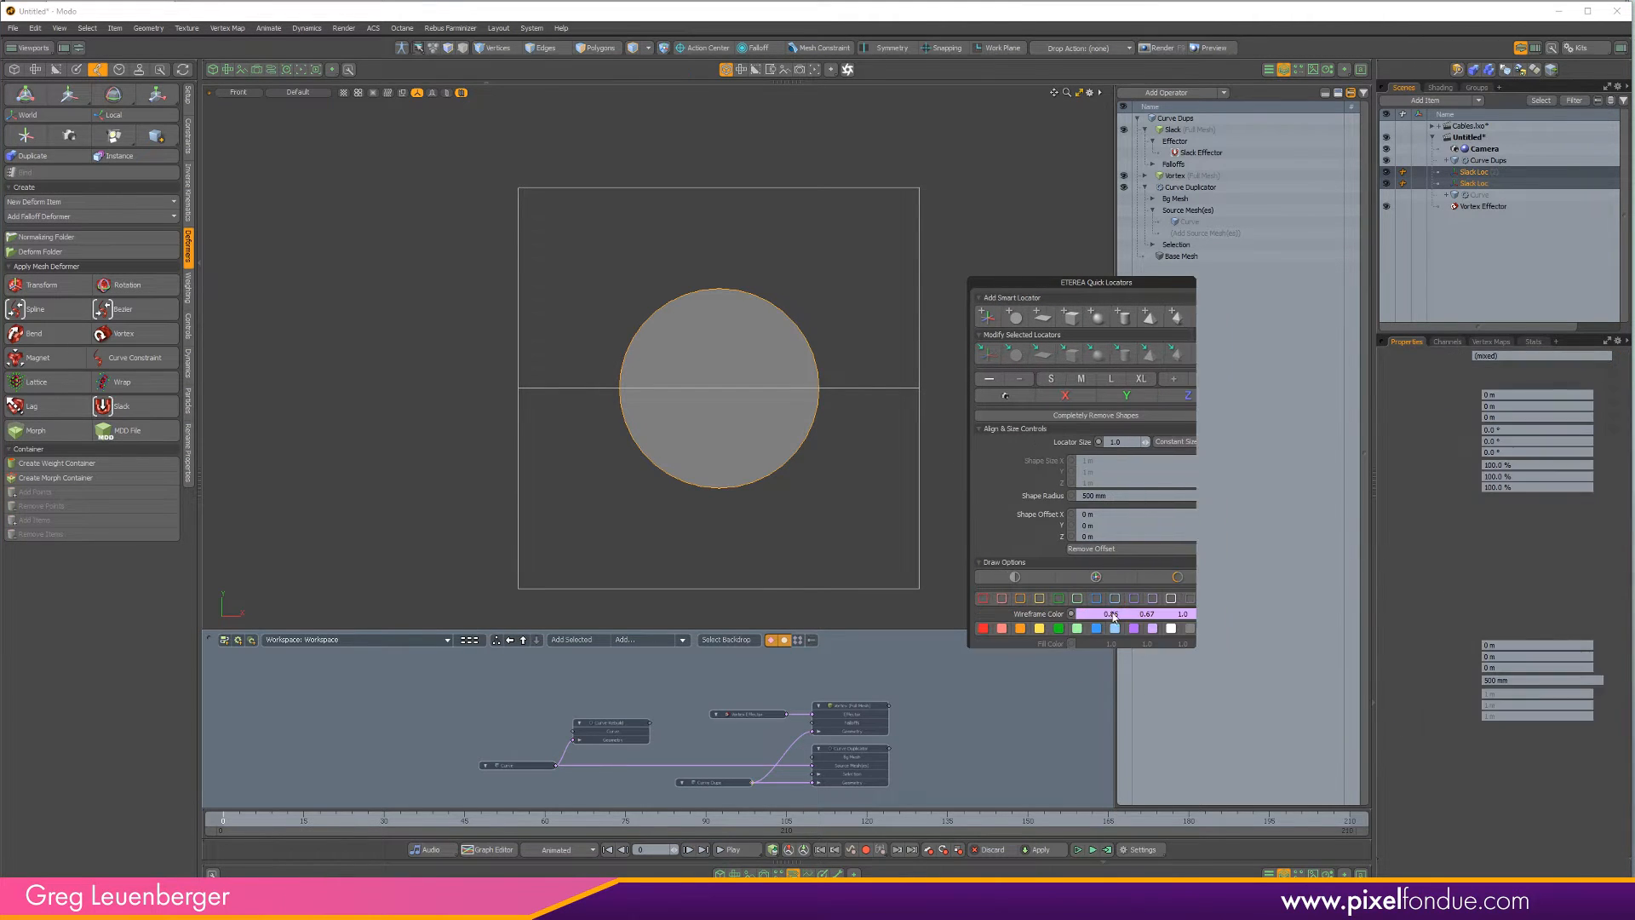
click(1155, 629)
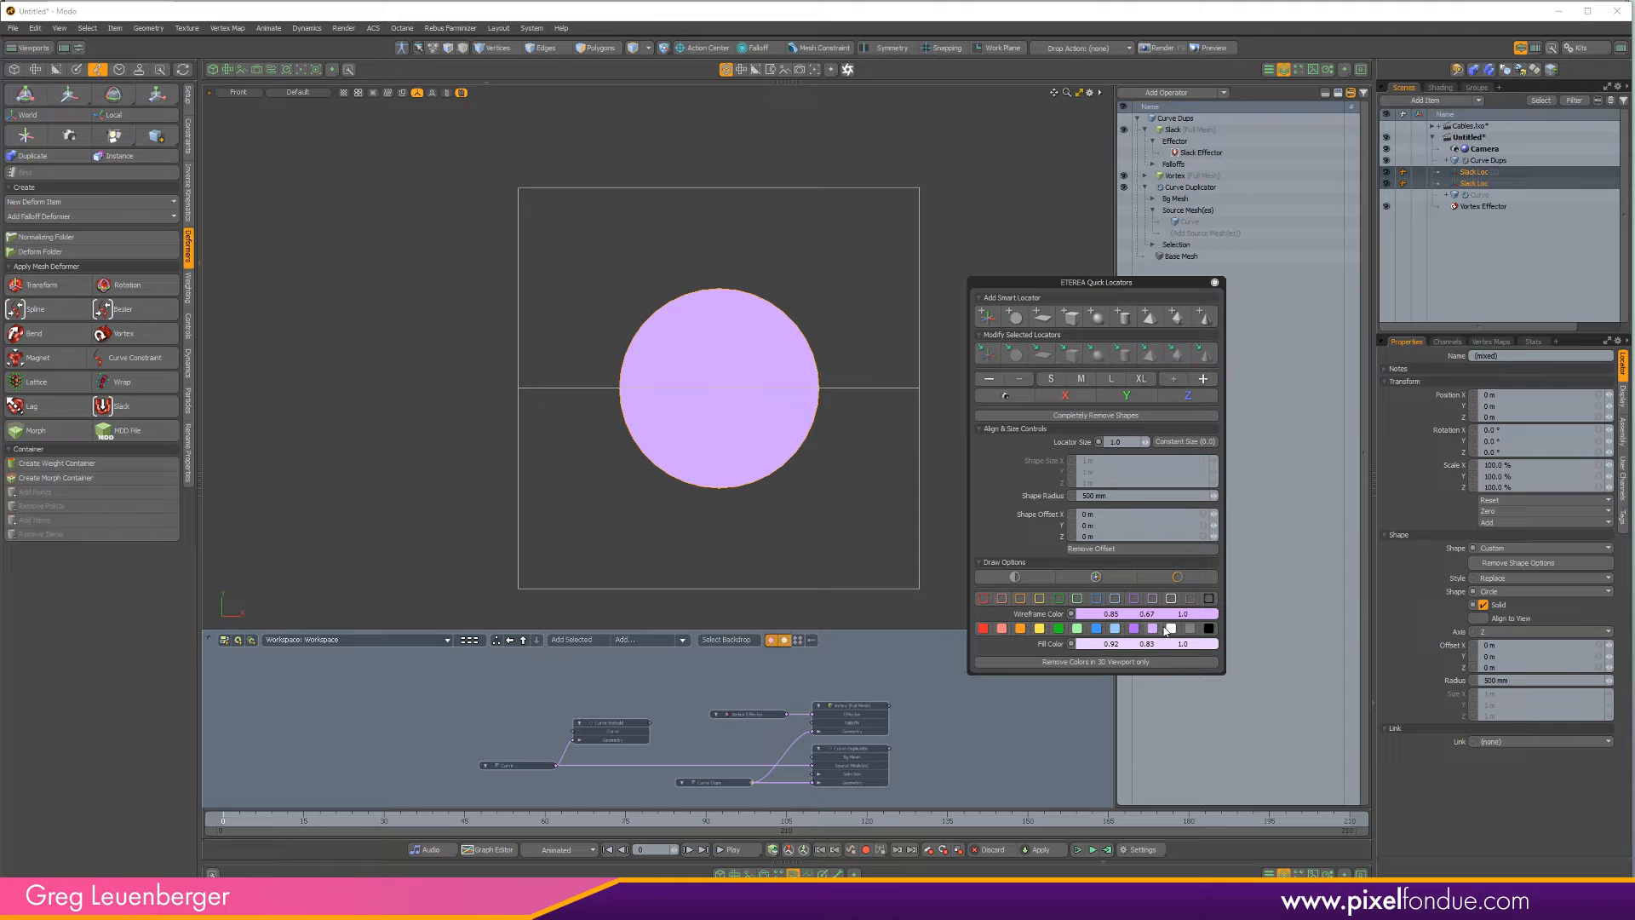
click(1115, 496)
text(.02)
key(Return)
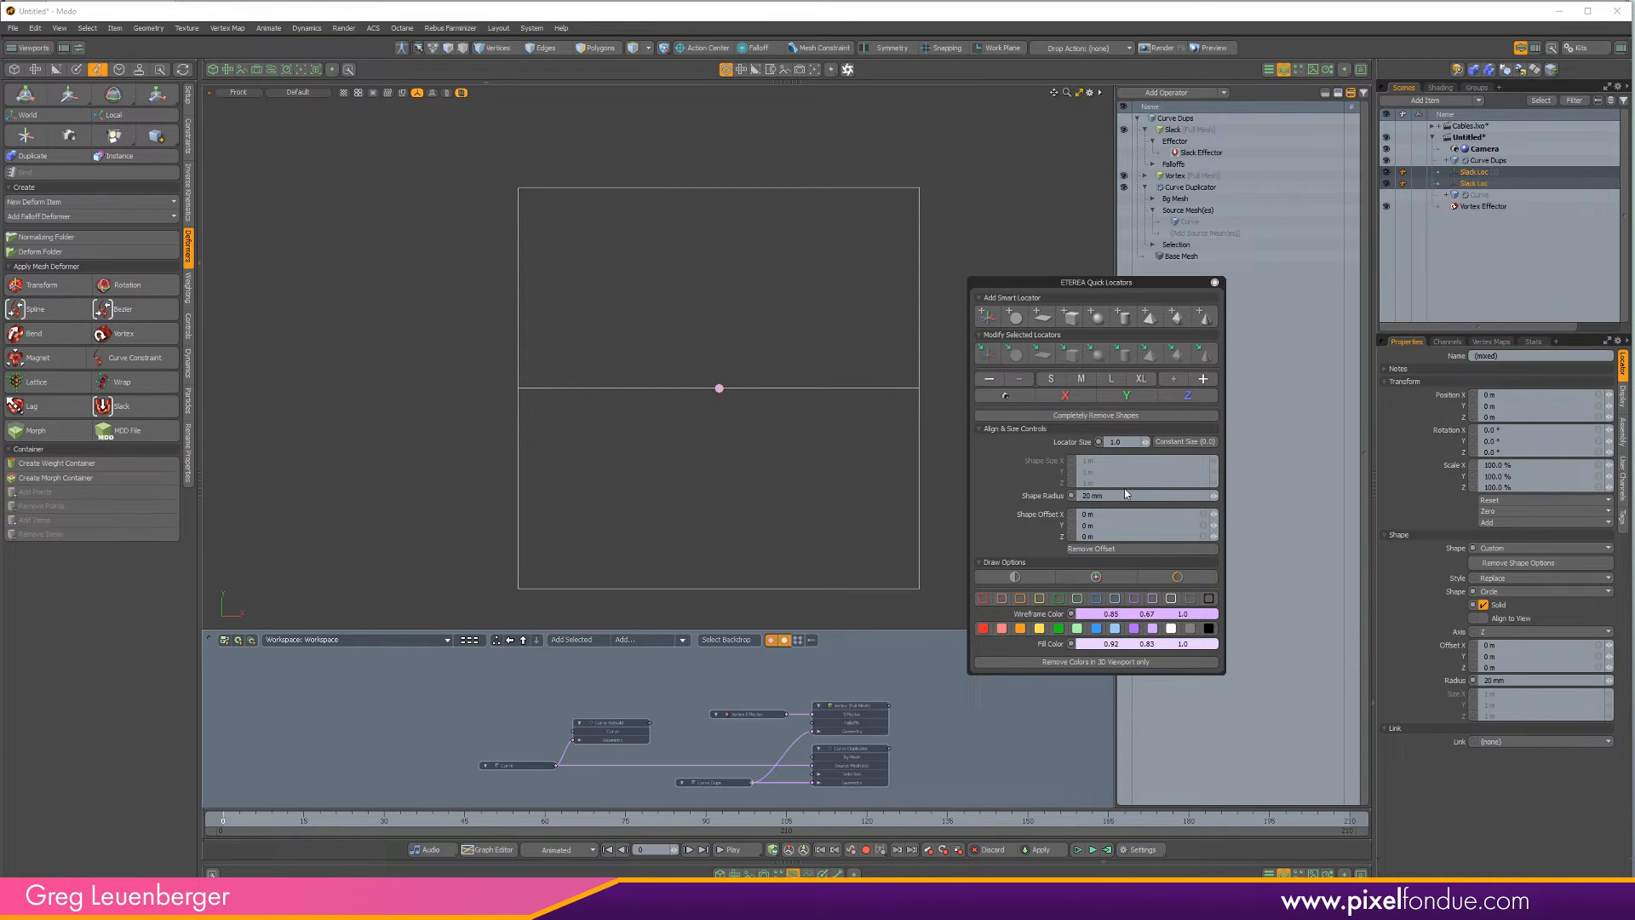
Hide the Vortex Effector and close the ETEREA Quick Locators window
click(789, 416)
ctrl+alt+drag(725, 388, 759, 377)
click(1386, 206)
ctrl+alt+drag(759, 378, 831, 371)
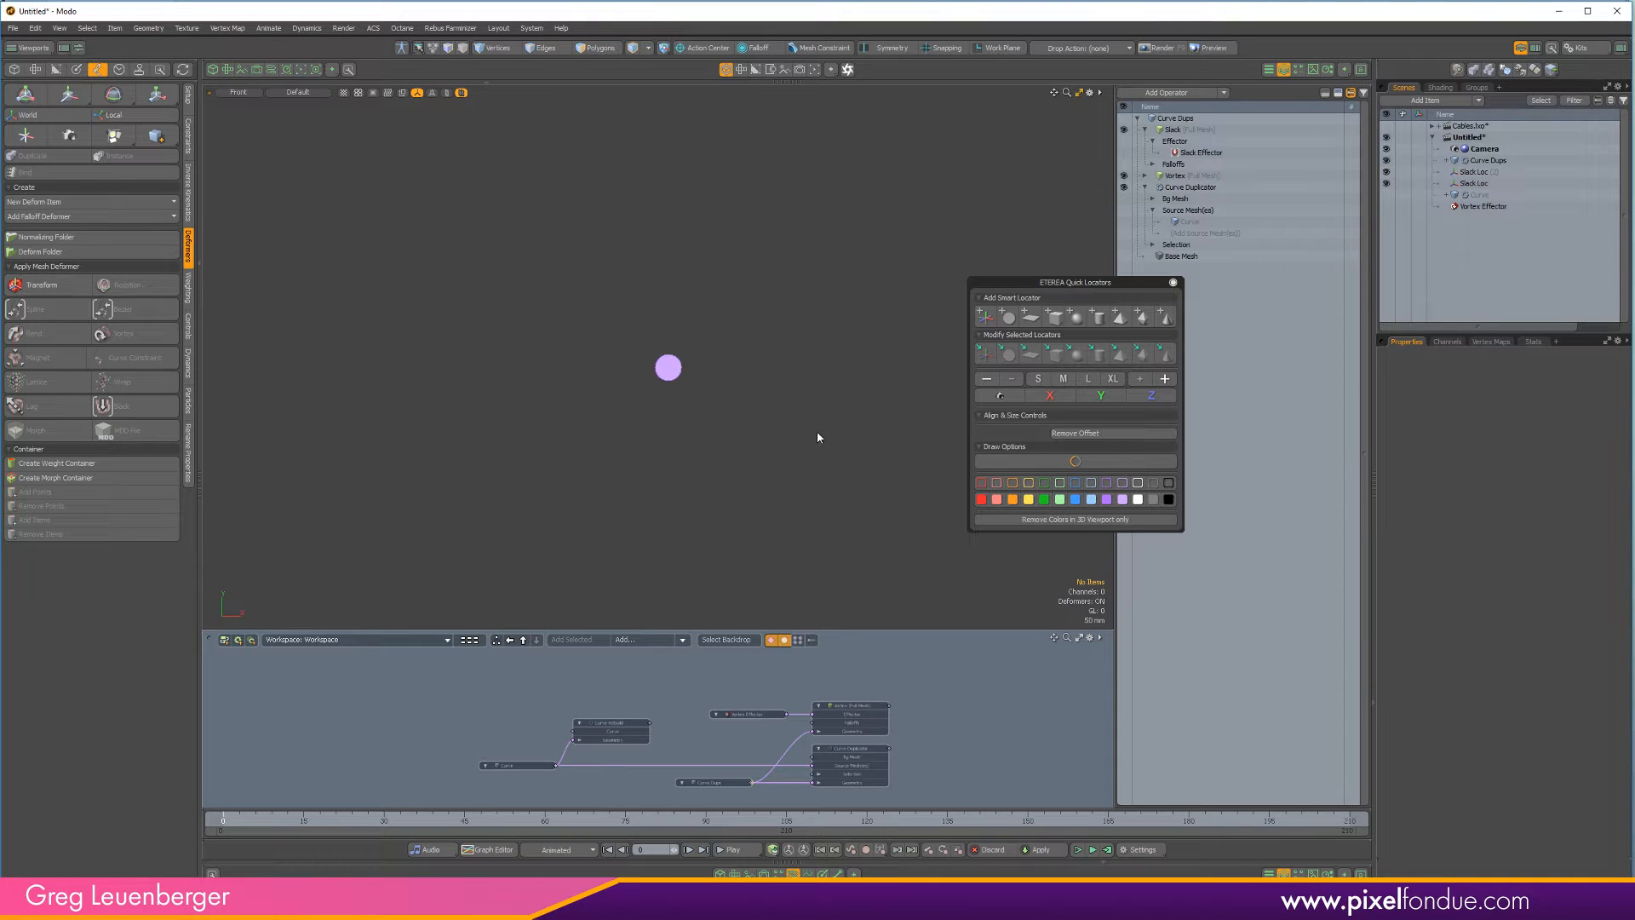
click(1174, 282)
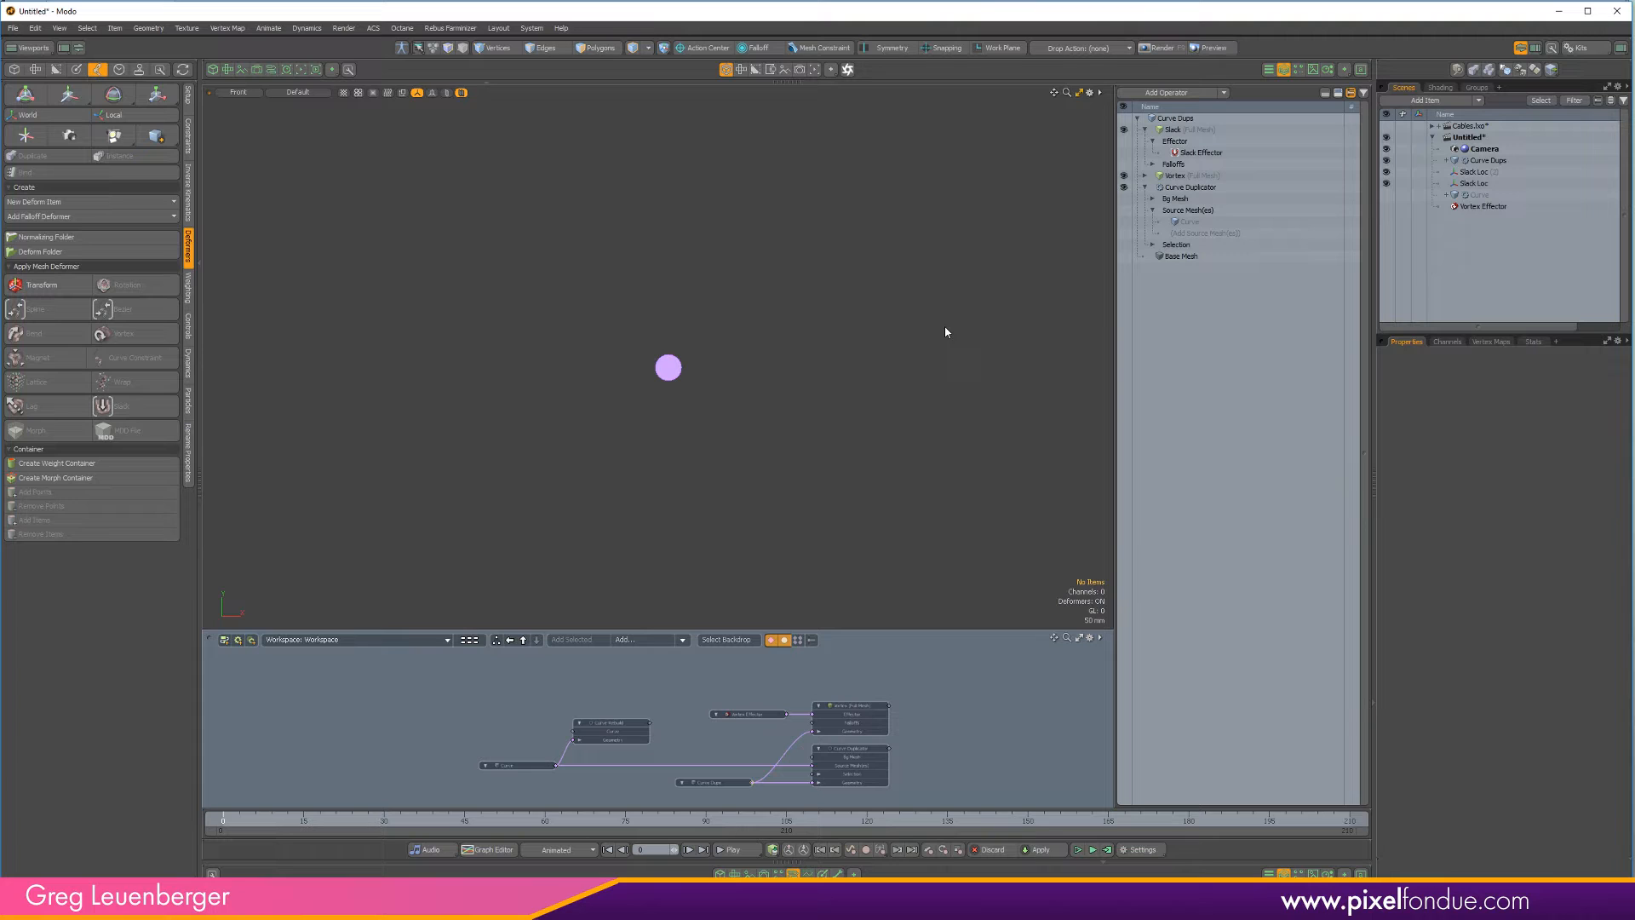
Disable the Slack deformer on Curve Dups, toggling it to compare the curves with and without it
click(1123, 129)
mouse_move(764, 337)
ctrl+alt+mouse_down()
mouse_move(718, 346)
mouse_move(733, 335)
ctrl+alt+mouse_up()
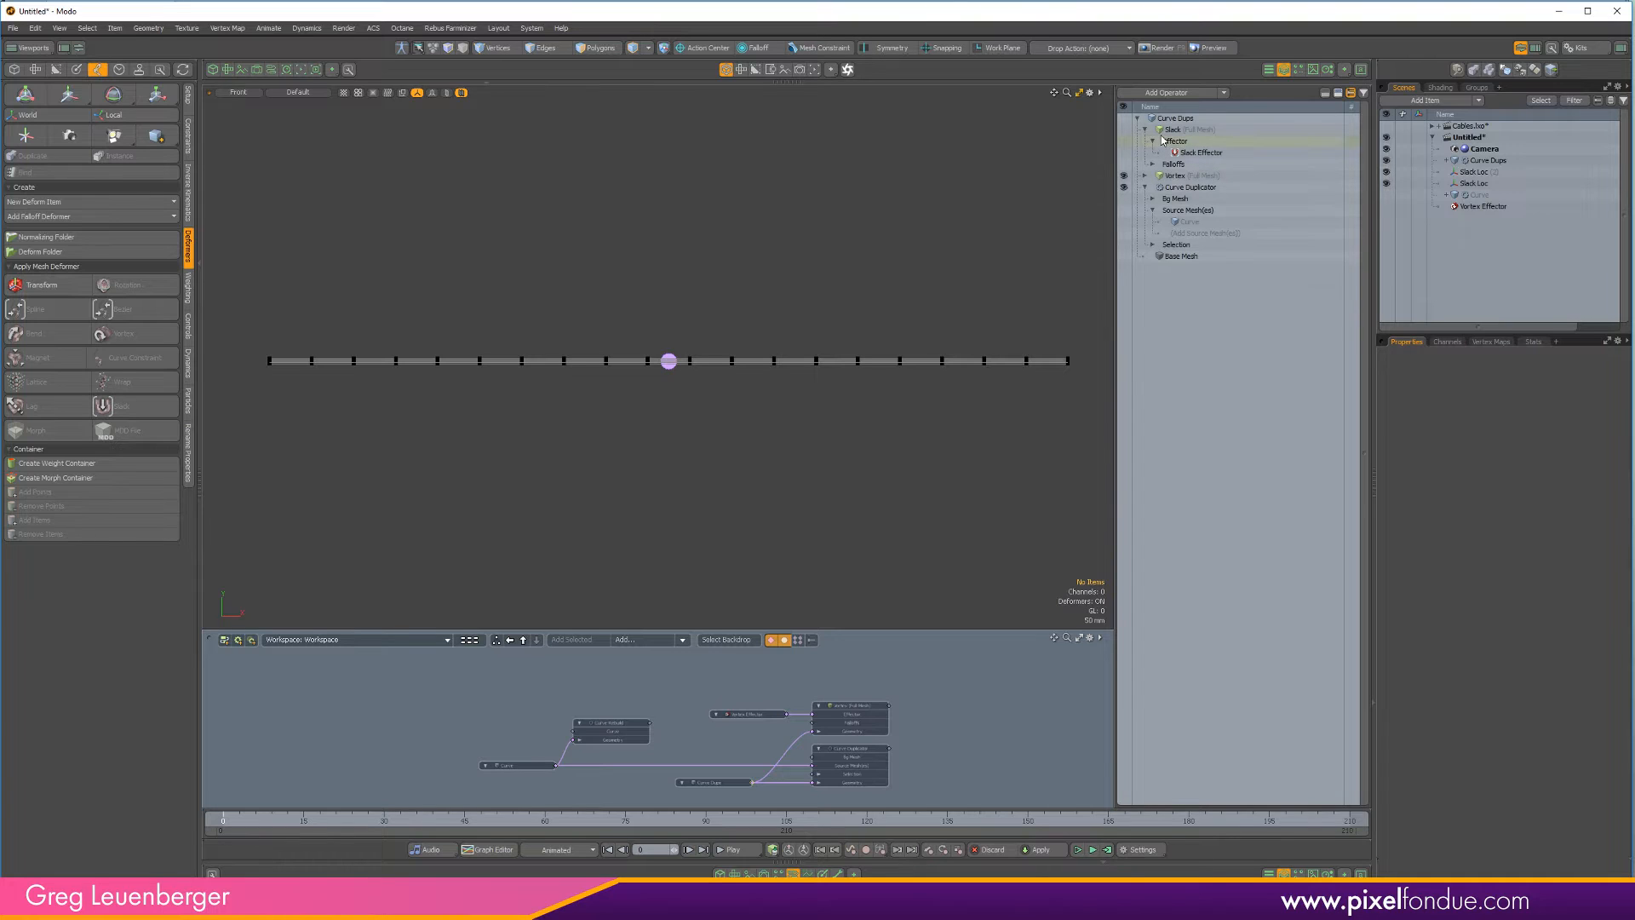
click(1125, 129)
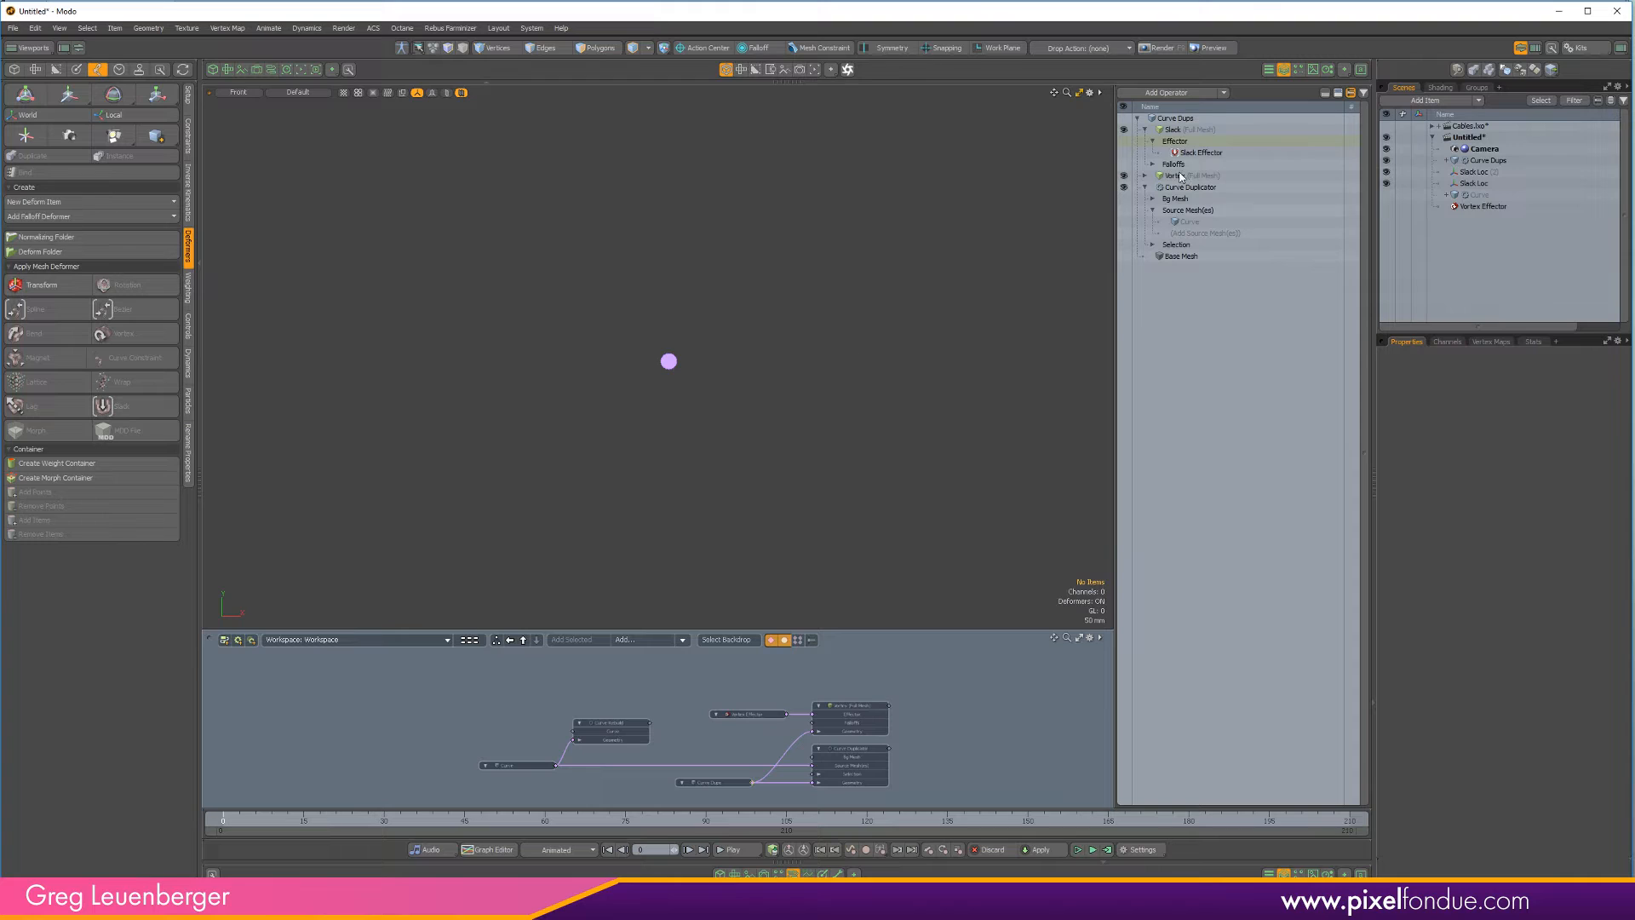
click(1124, 131)
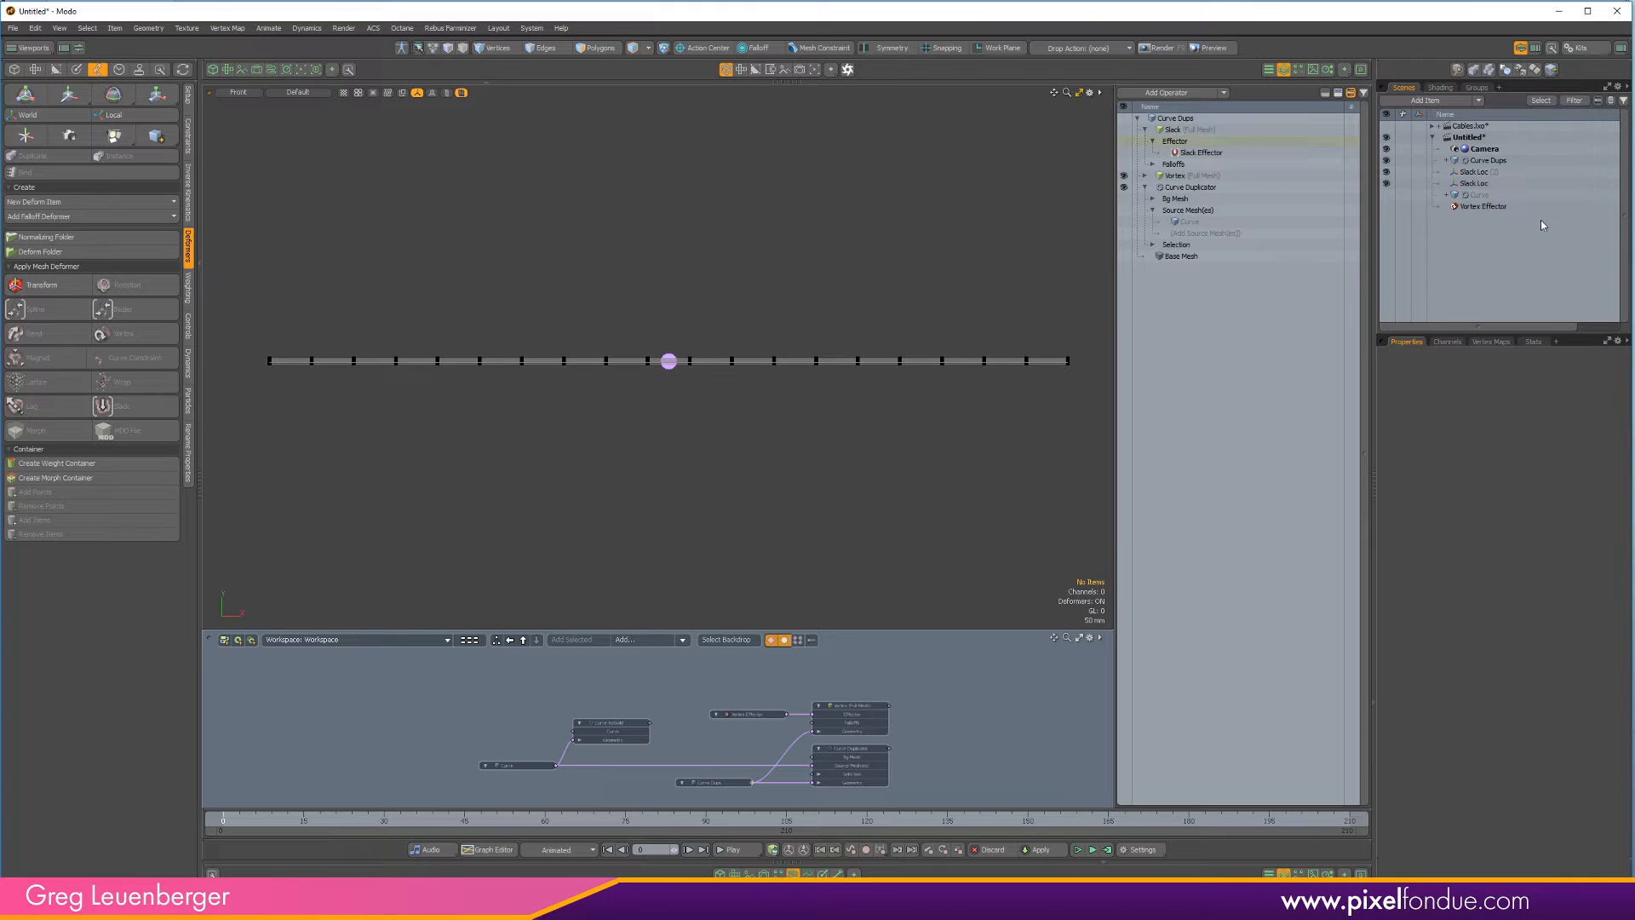
Move the two Slack Loc locators to opposite ends of the curves, at about -1.006 m and 1.006 m in X
drag(1476, 184, 1480, 168)
key(w)
alt+drag(735, 357, 395, 368)
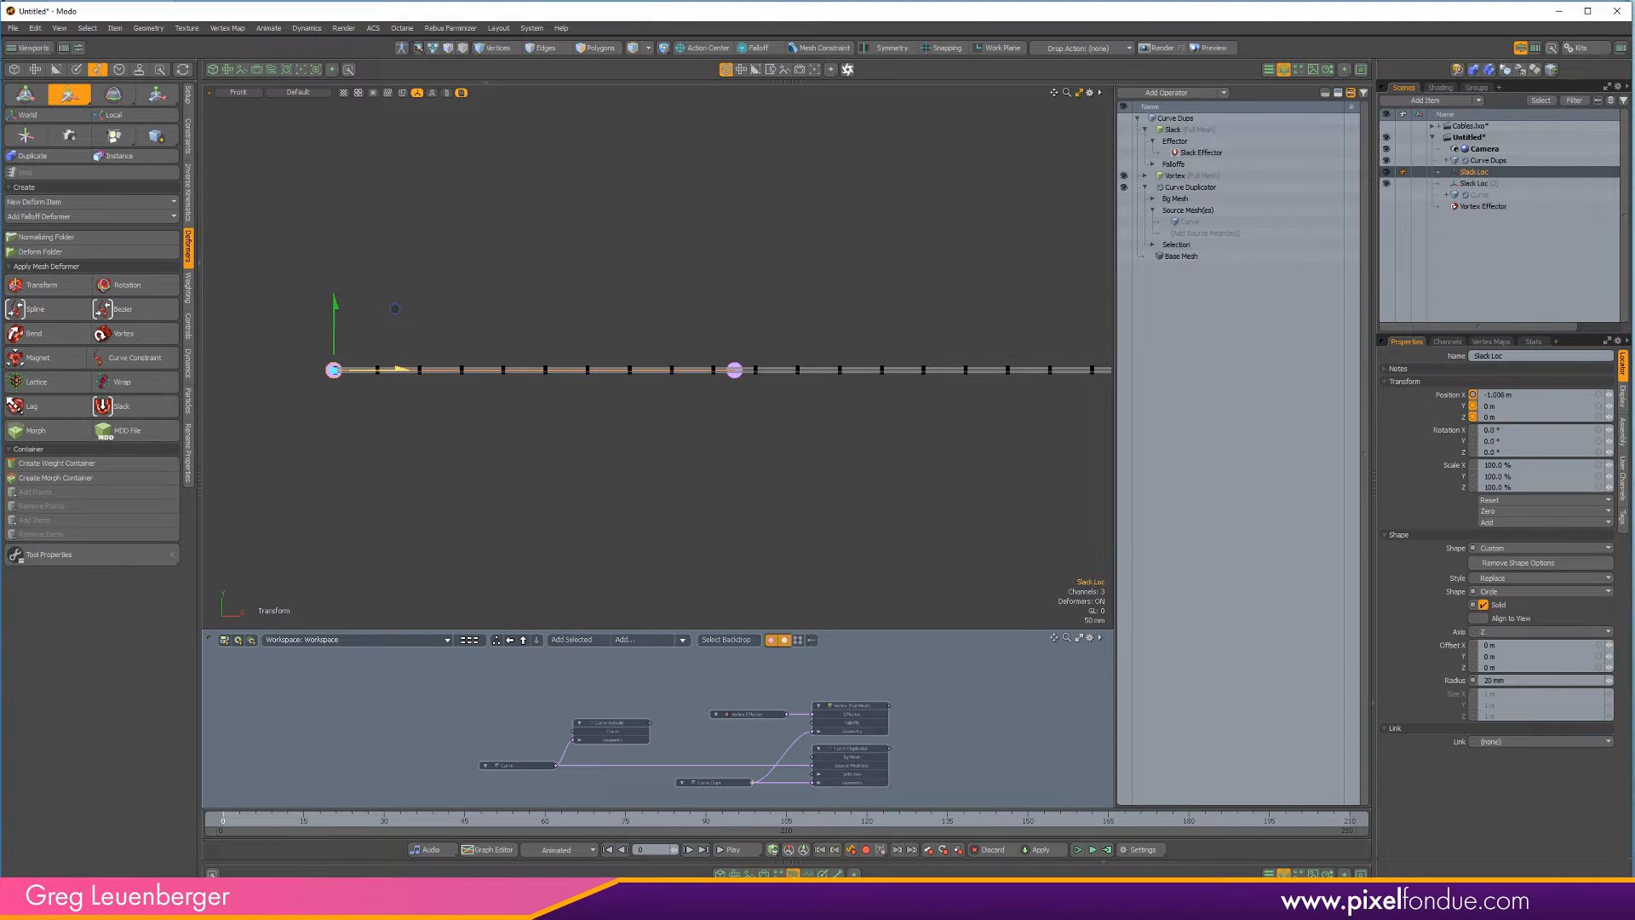
click(1473, 183)
alt+drag(865, 407, 1014, 389)
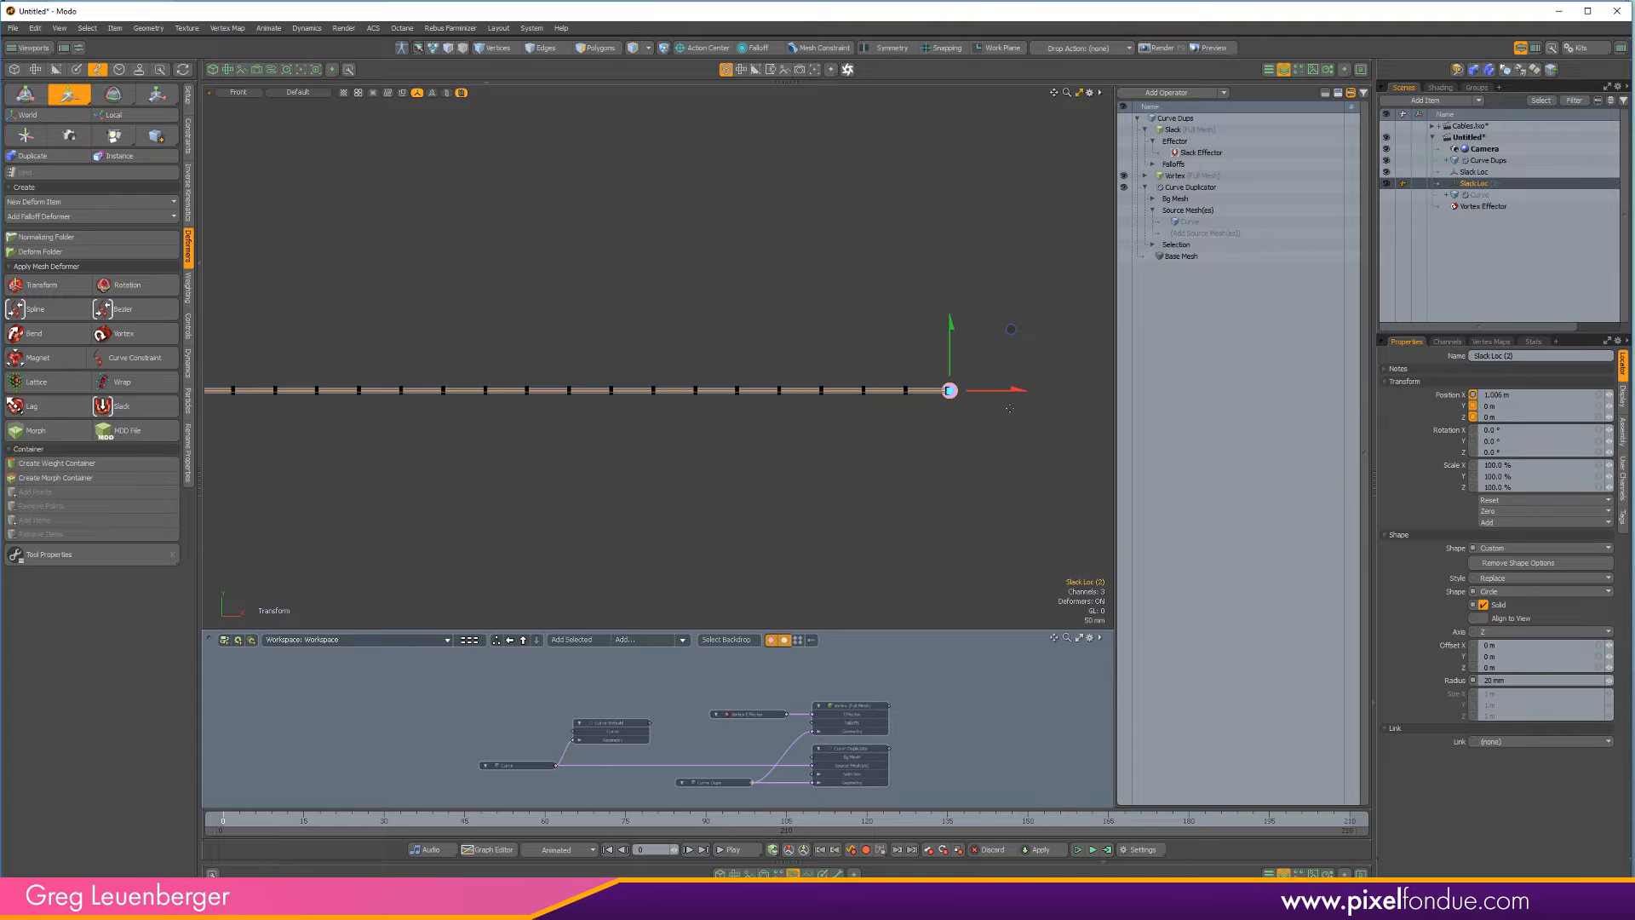
Leave the Move tool and select both Slack Loc locators together
scroll(948, 425, down, 2)
ctrl+click(1475, 172)
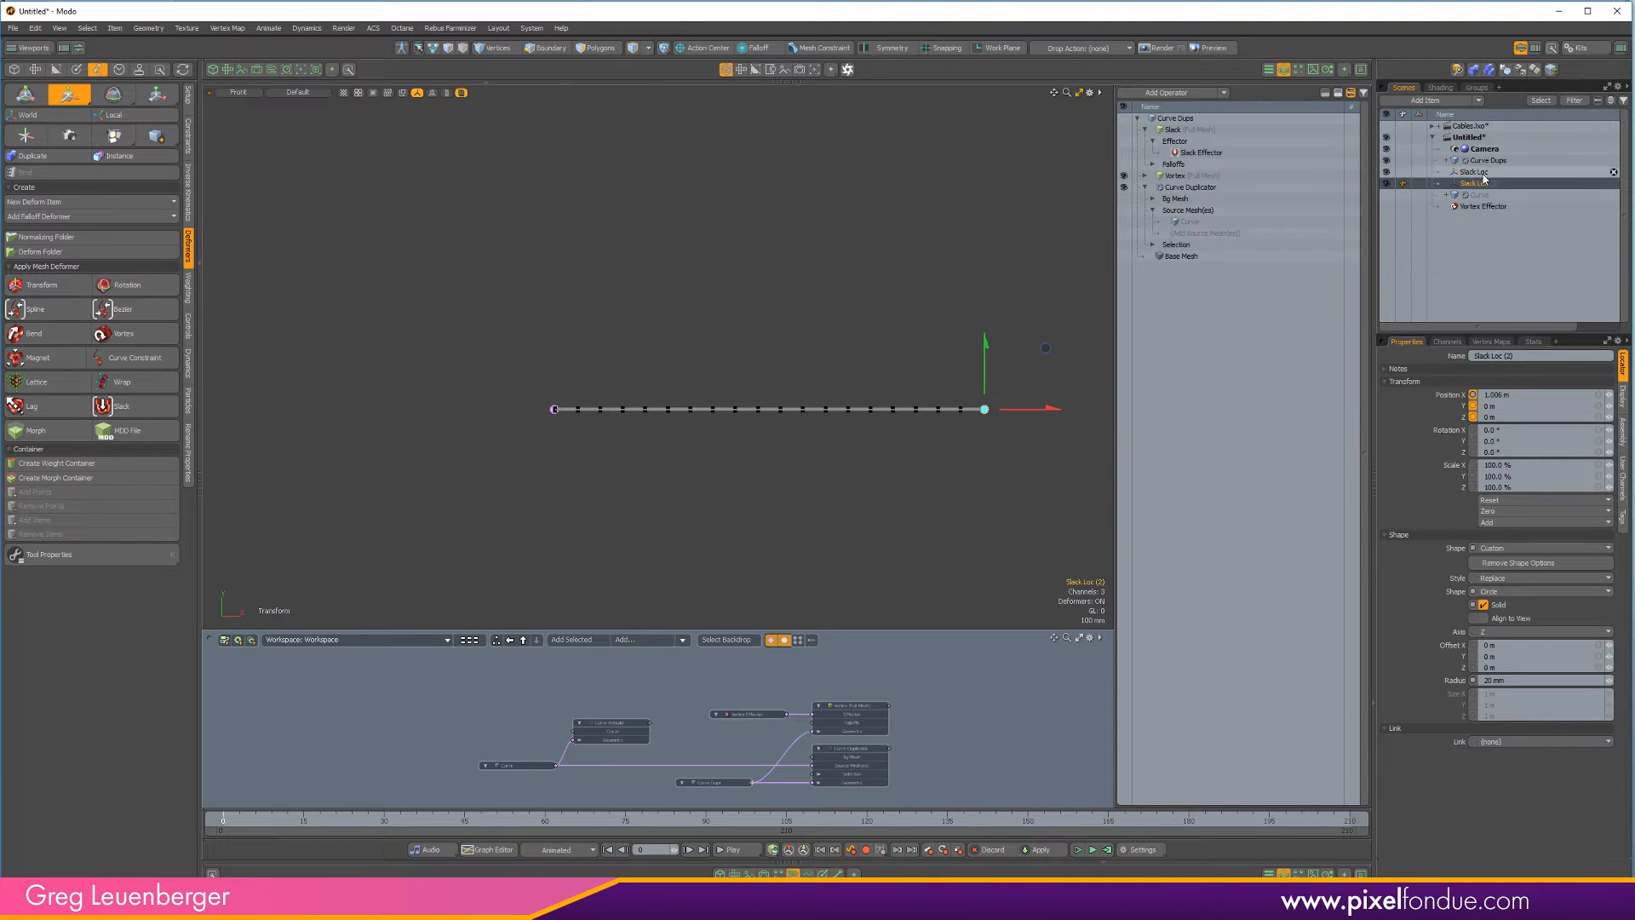
key(space)
mouse_move(554, 201)
alt+mouse_down()
mouse_move(497, 175)
mouse_move(534, 215)
alt+mouse_up()
scroll(534, 214, up, 4)
key(a)
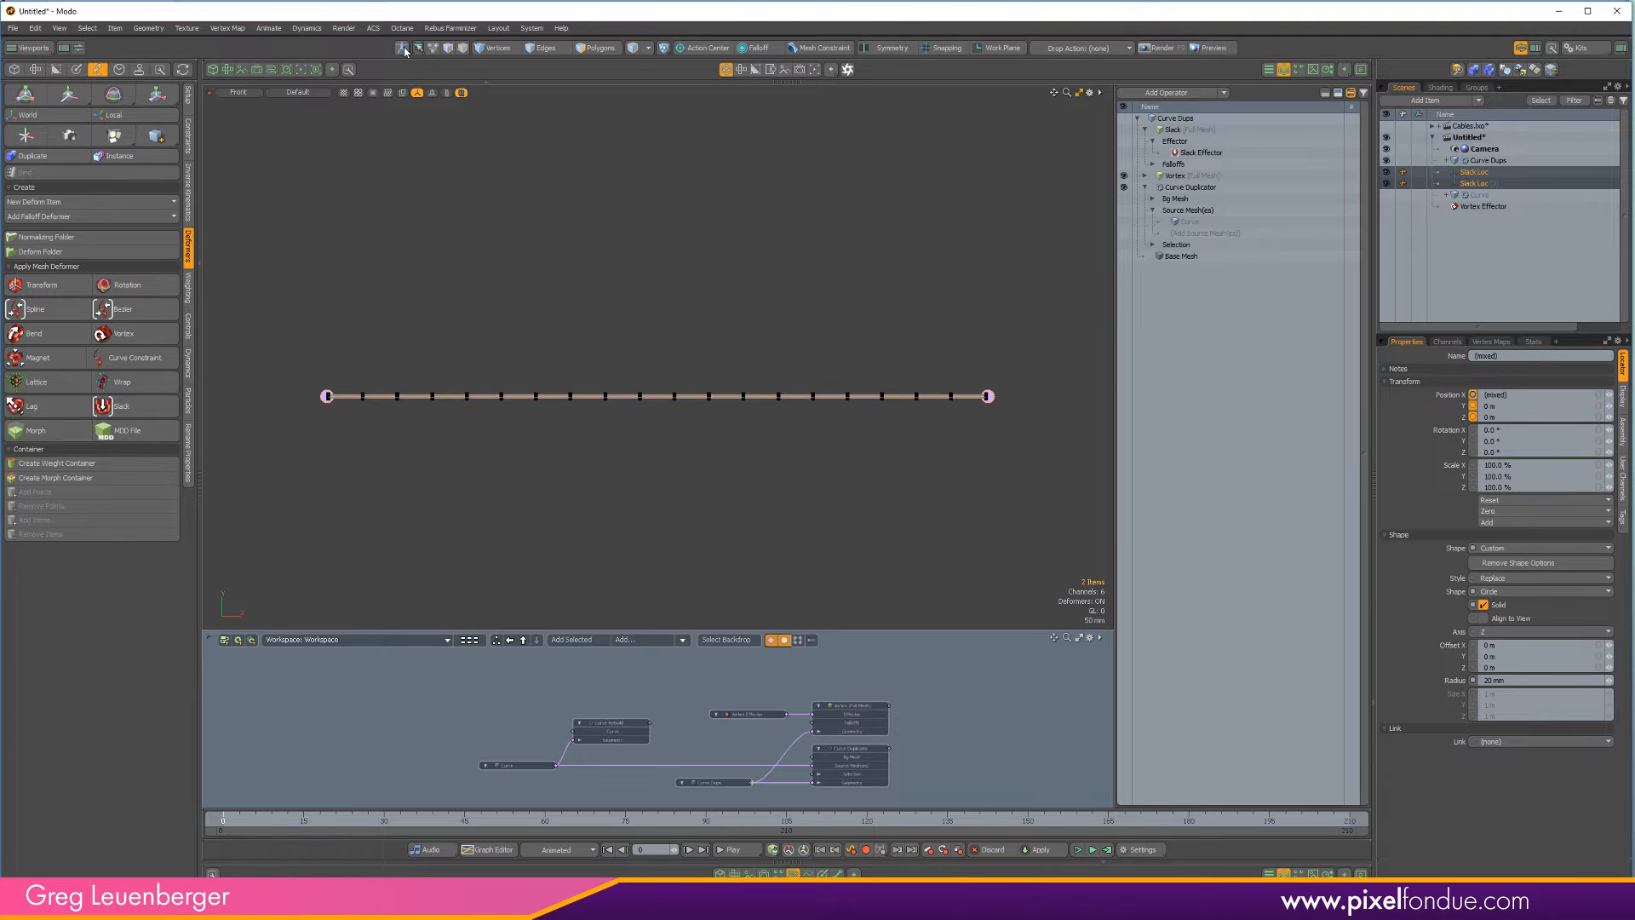
Compare the two locators' positions with Setup mode on and off
click(401, 47)
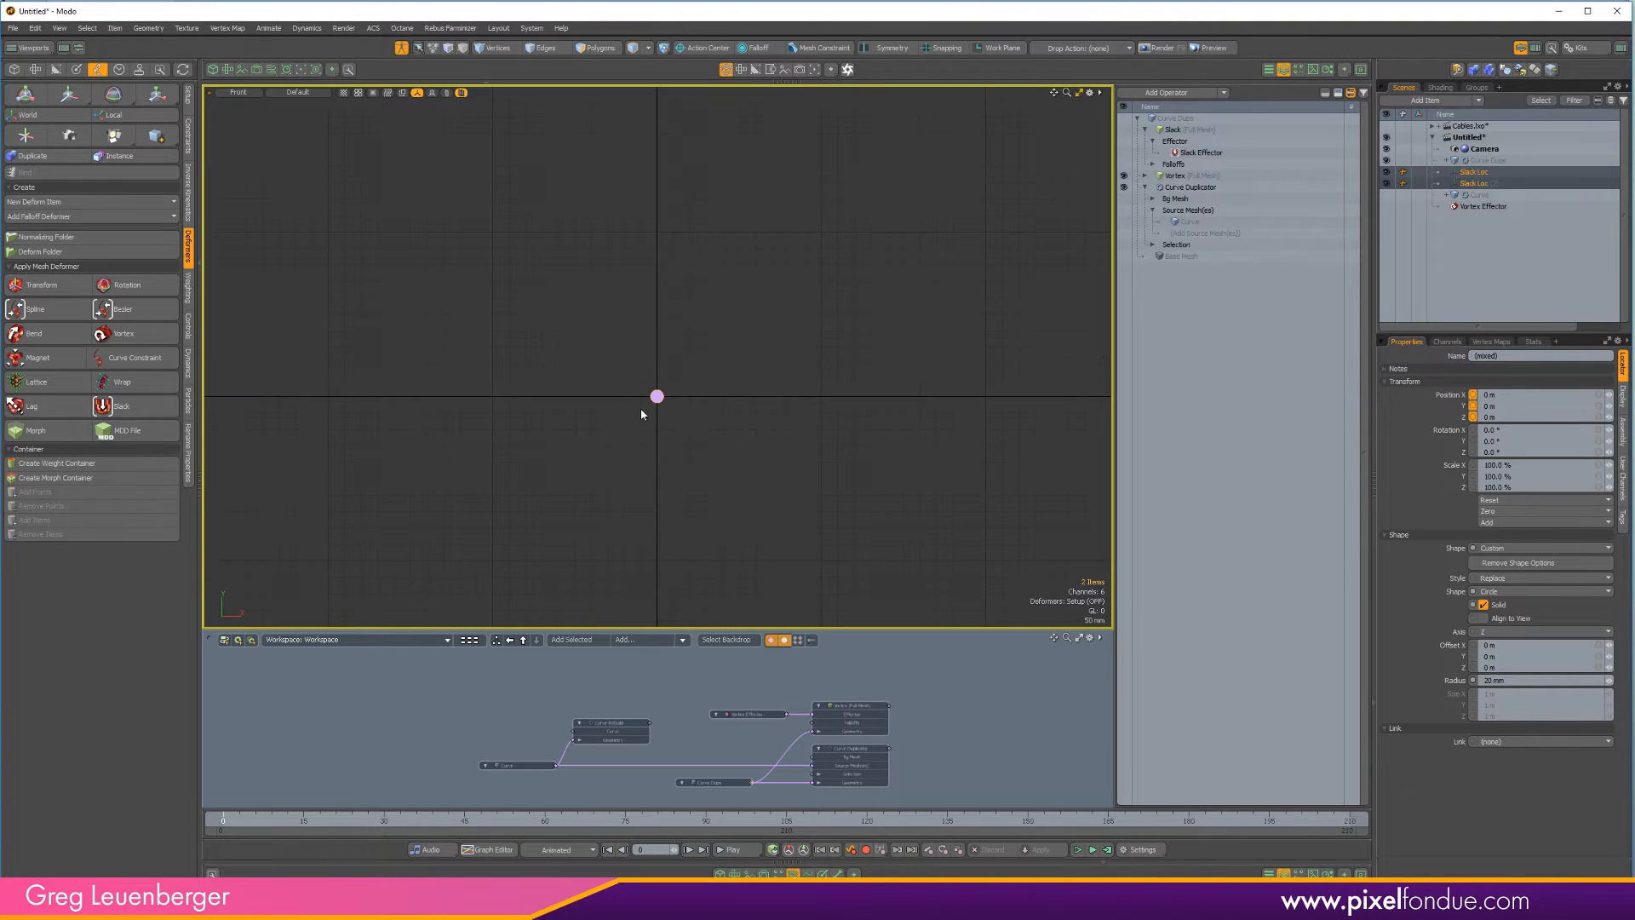
ctrl+alt+drag(641, 392, 704, 402)
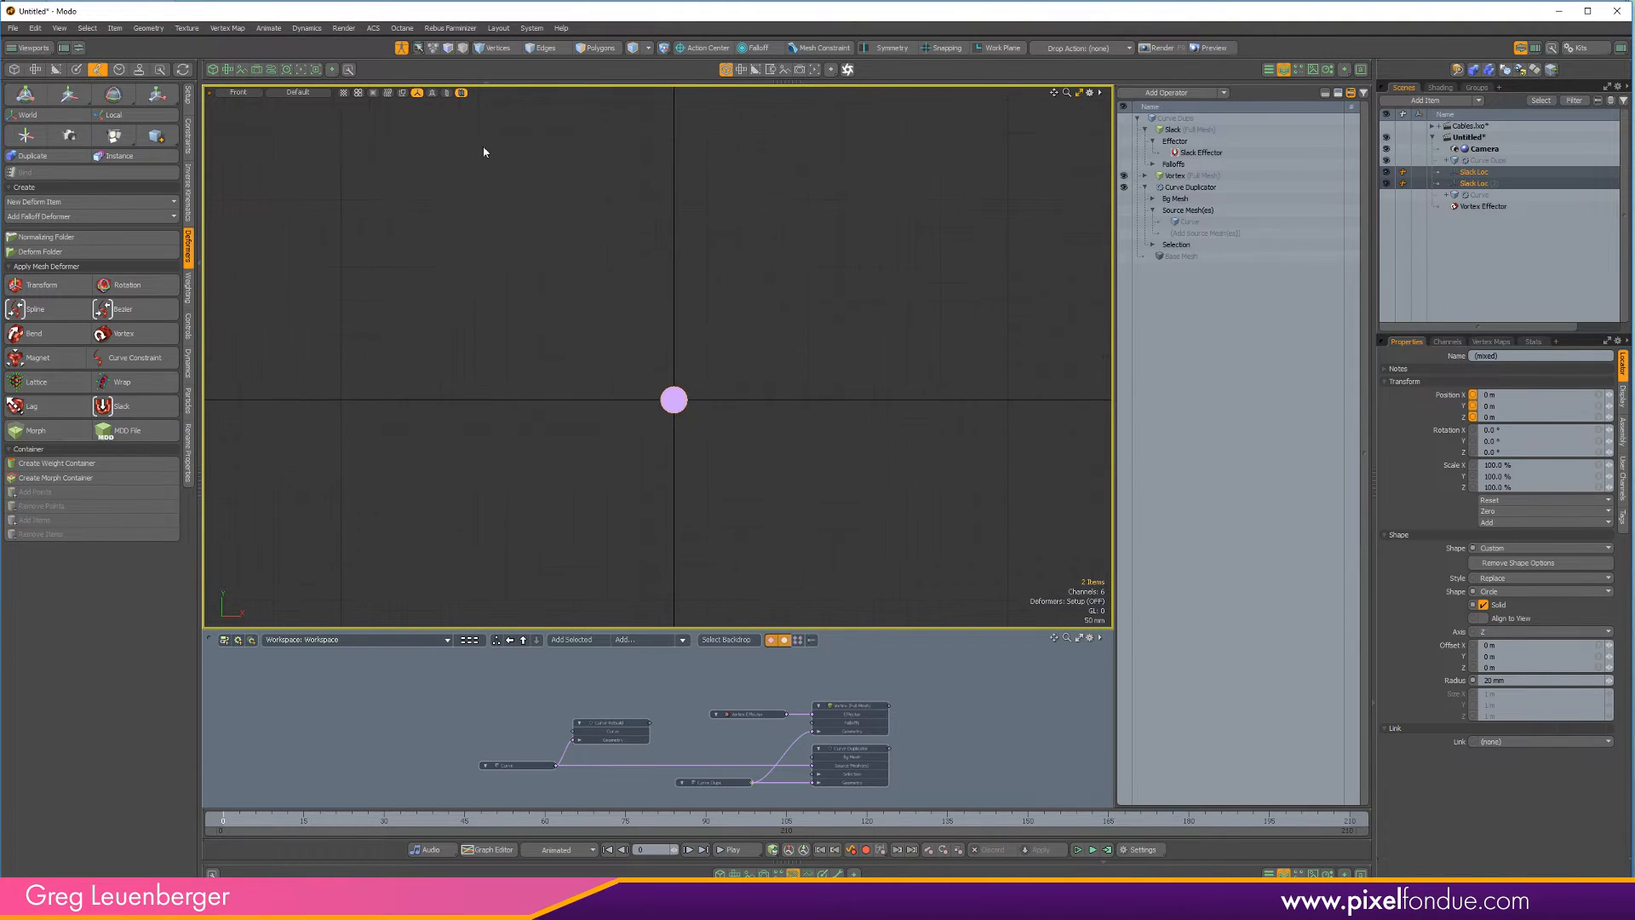
click(401, 47)
scroll(690, 322, down, 4)
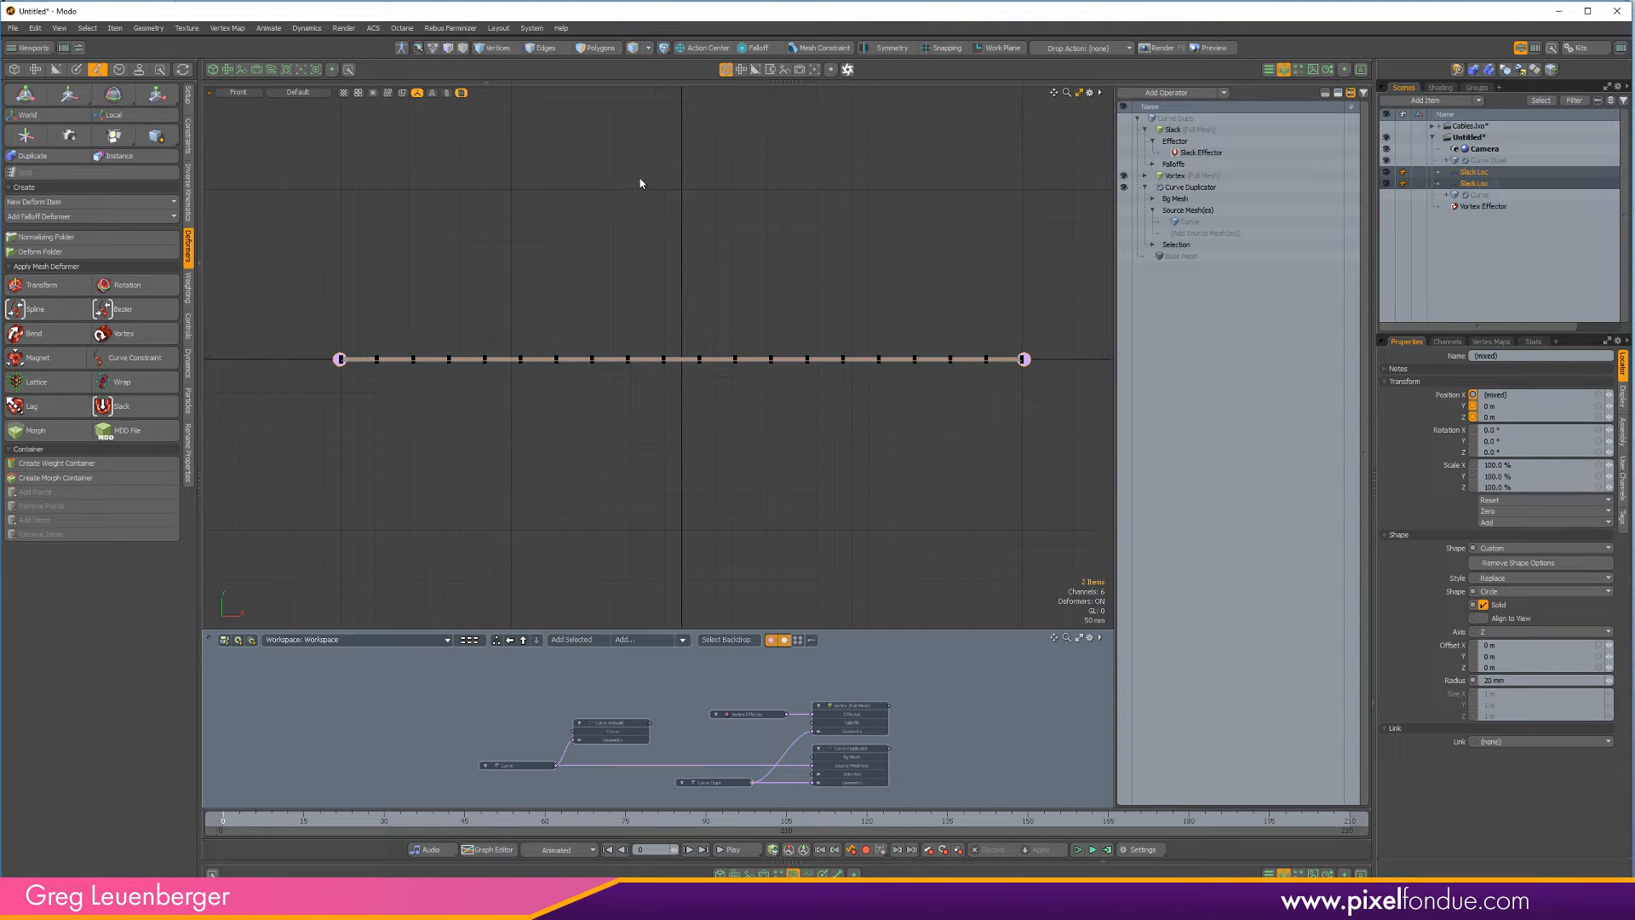
click(401, 48)
click(401, 49)
click(401, 49)
click(401, 49)
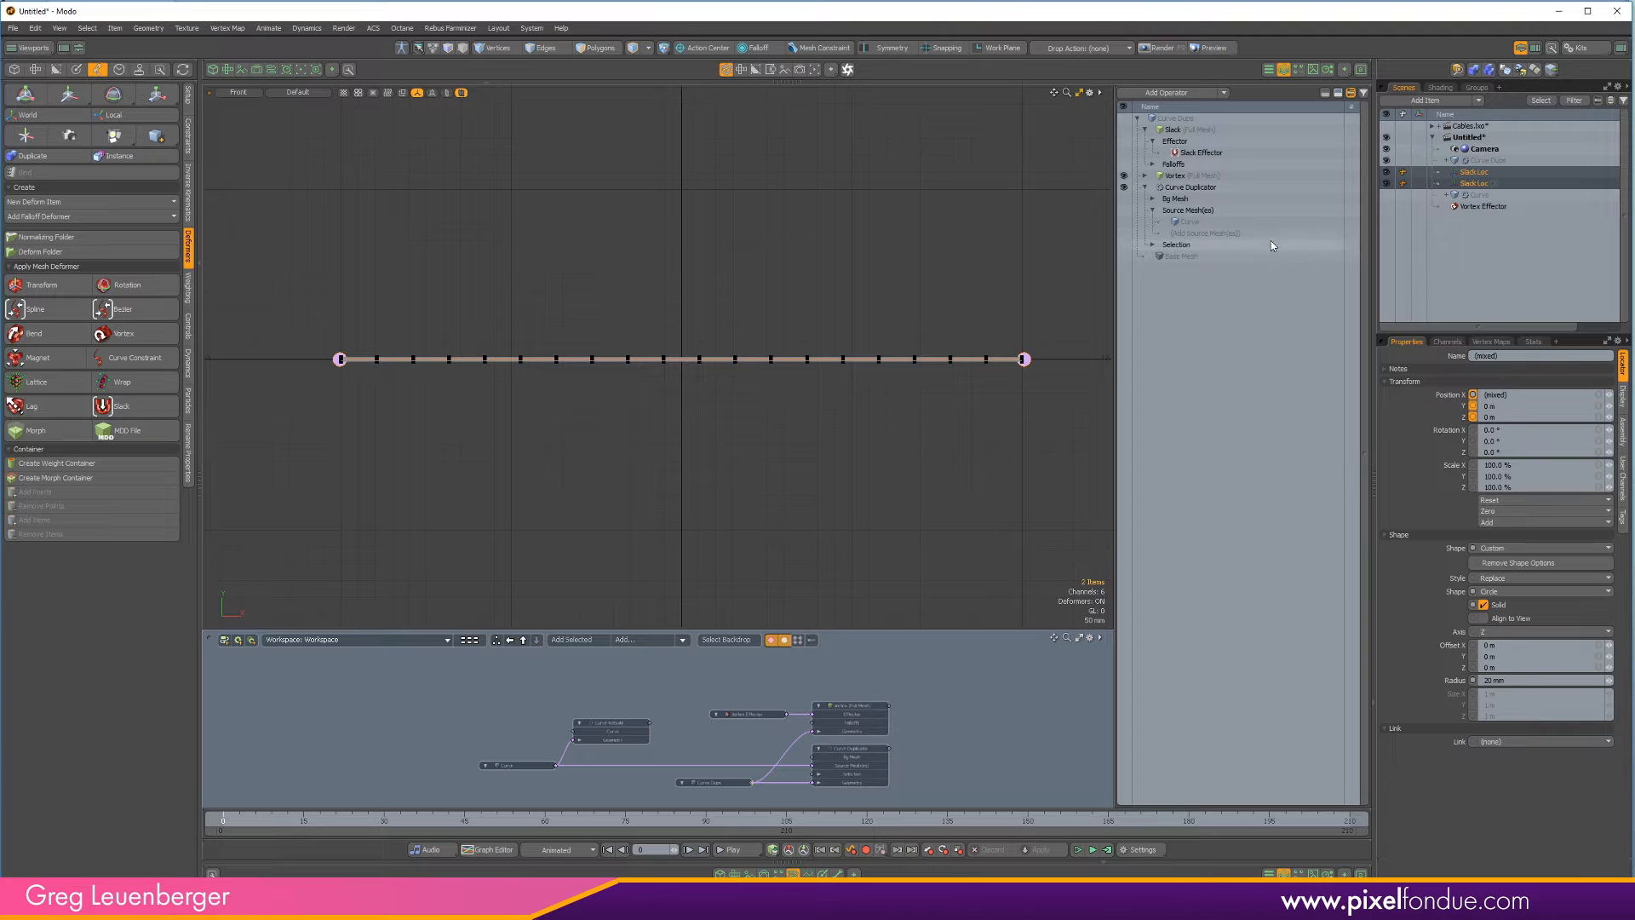
Store the current end positions of both Slack Loc locators as their setup values, and check them in Setup mode
right_click(1483, 186)
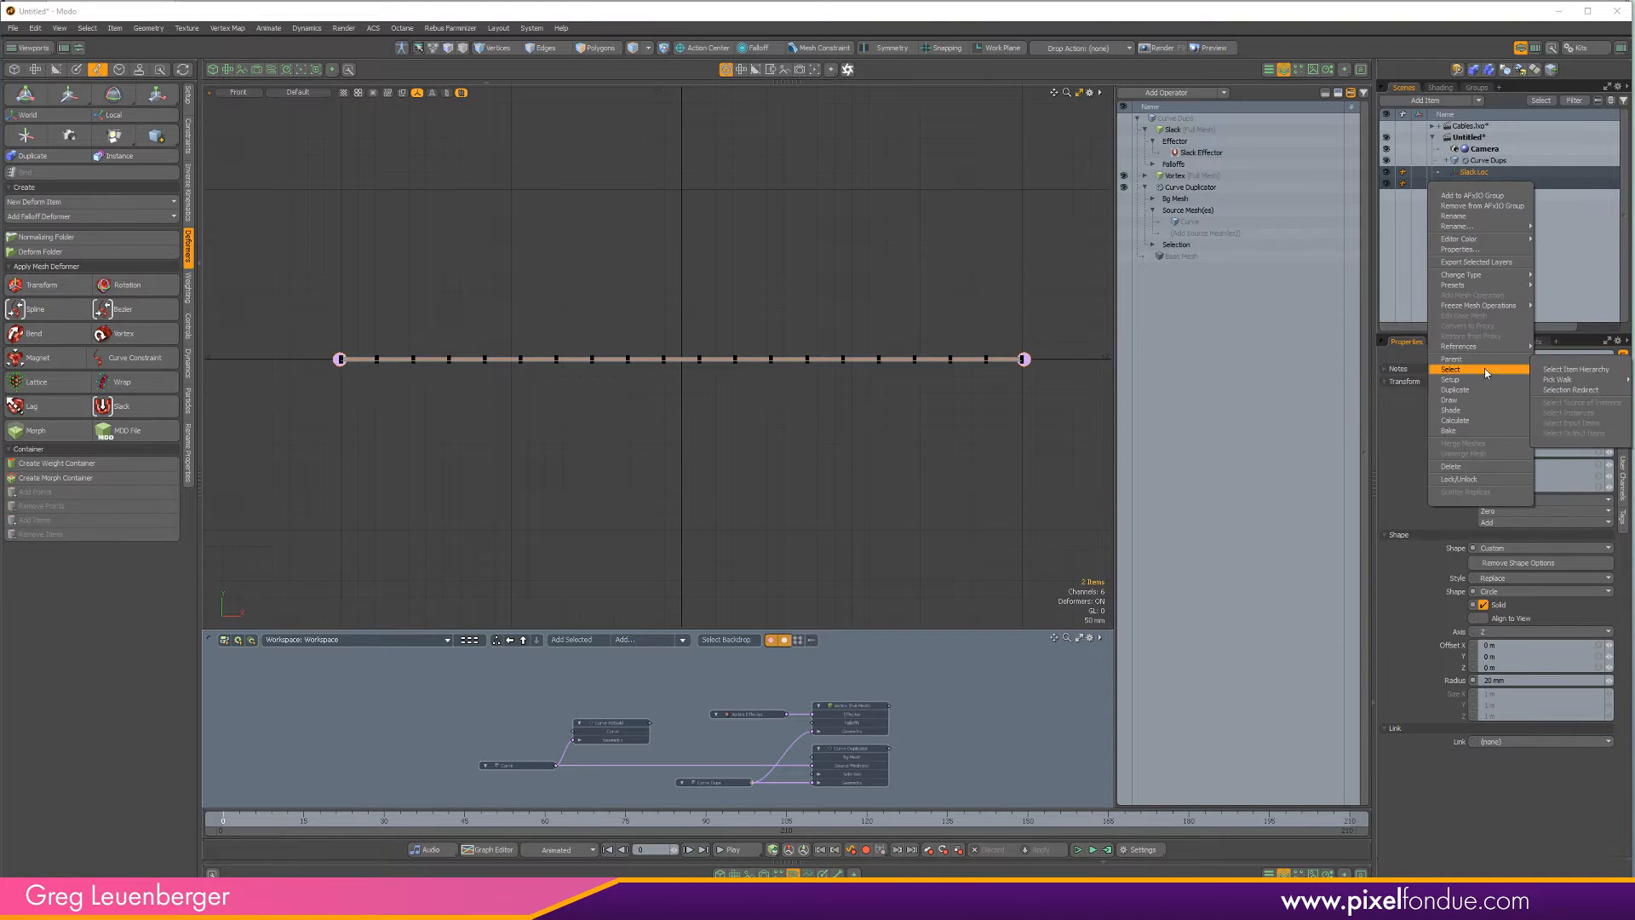
mouse_move(1473, 383)
click(1350, 380)
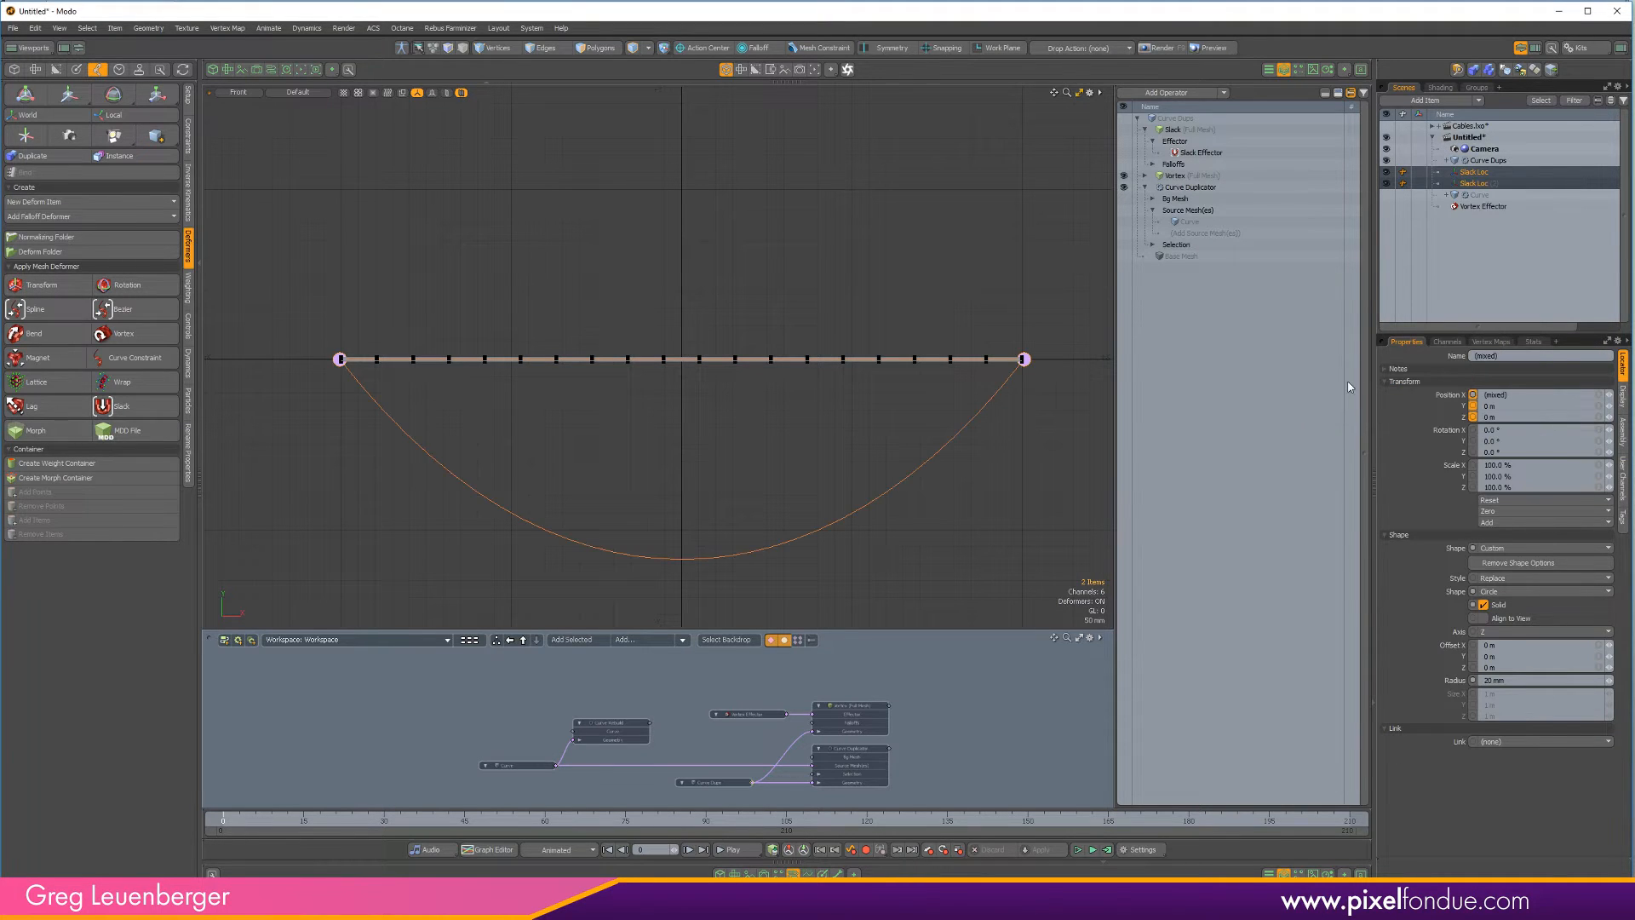
click(764, 485)
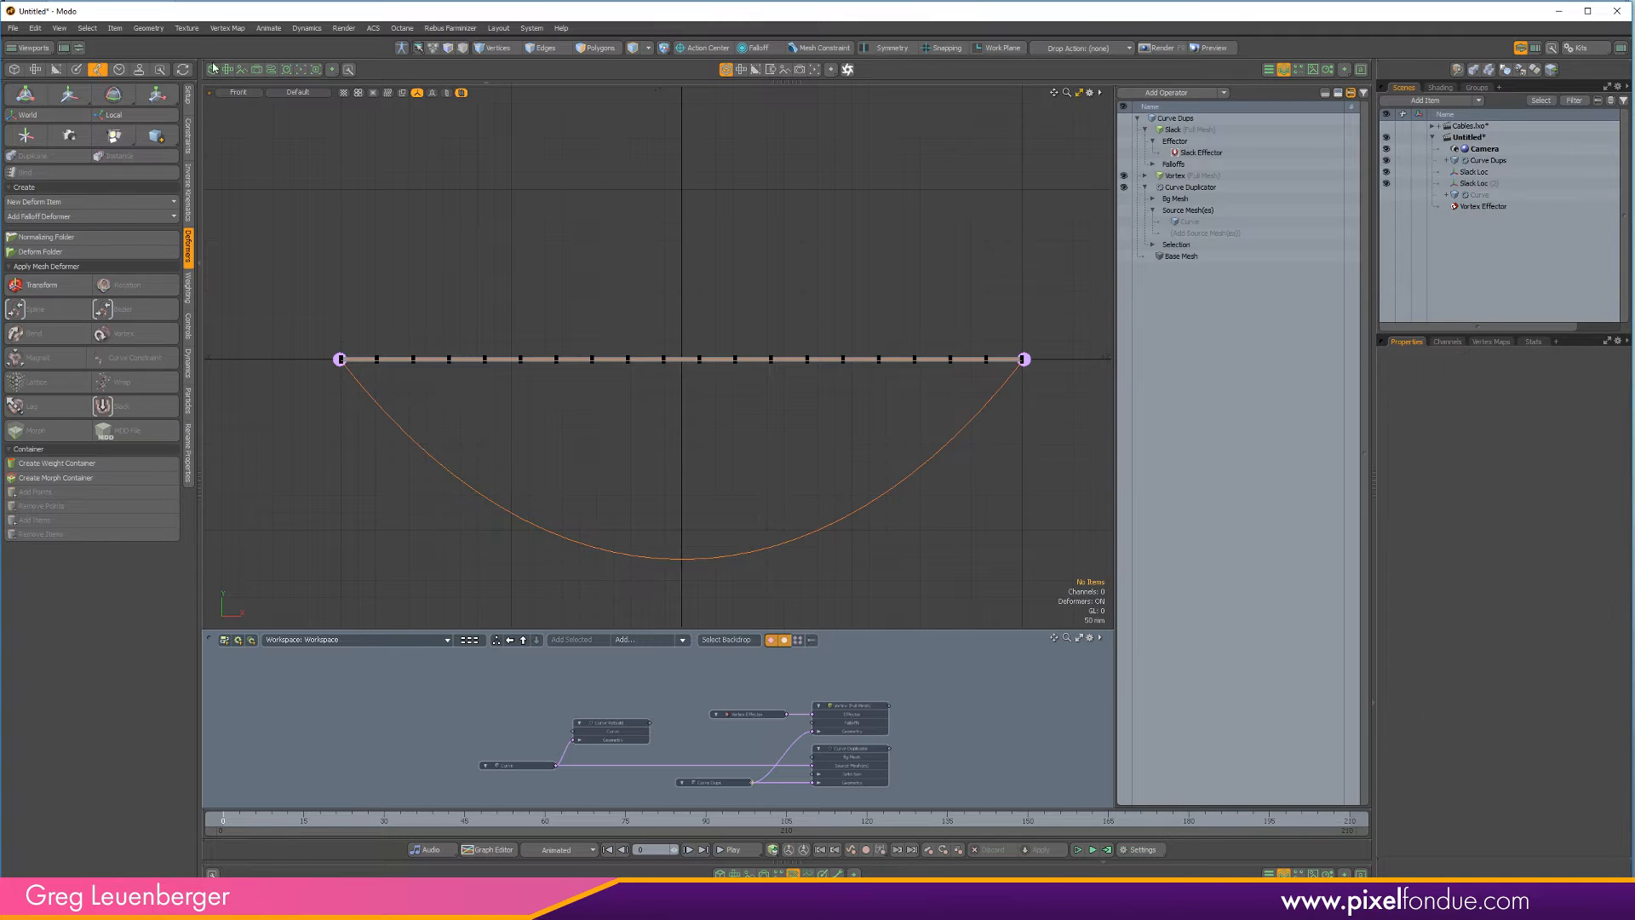
click(401, 48)
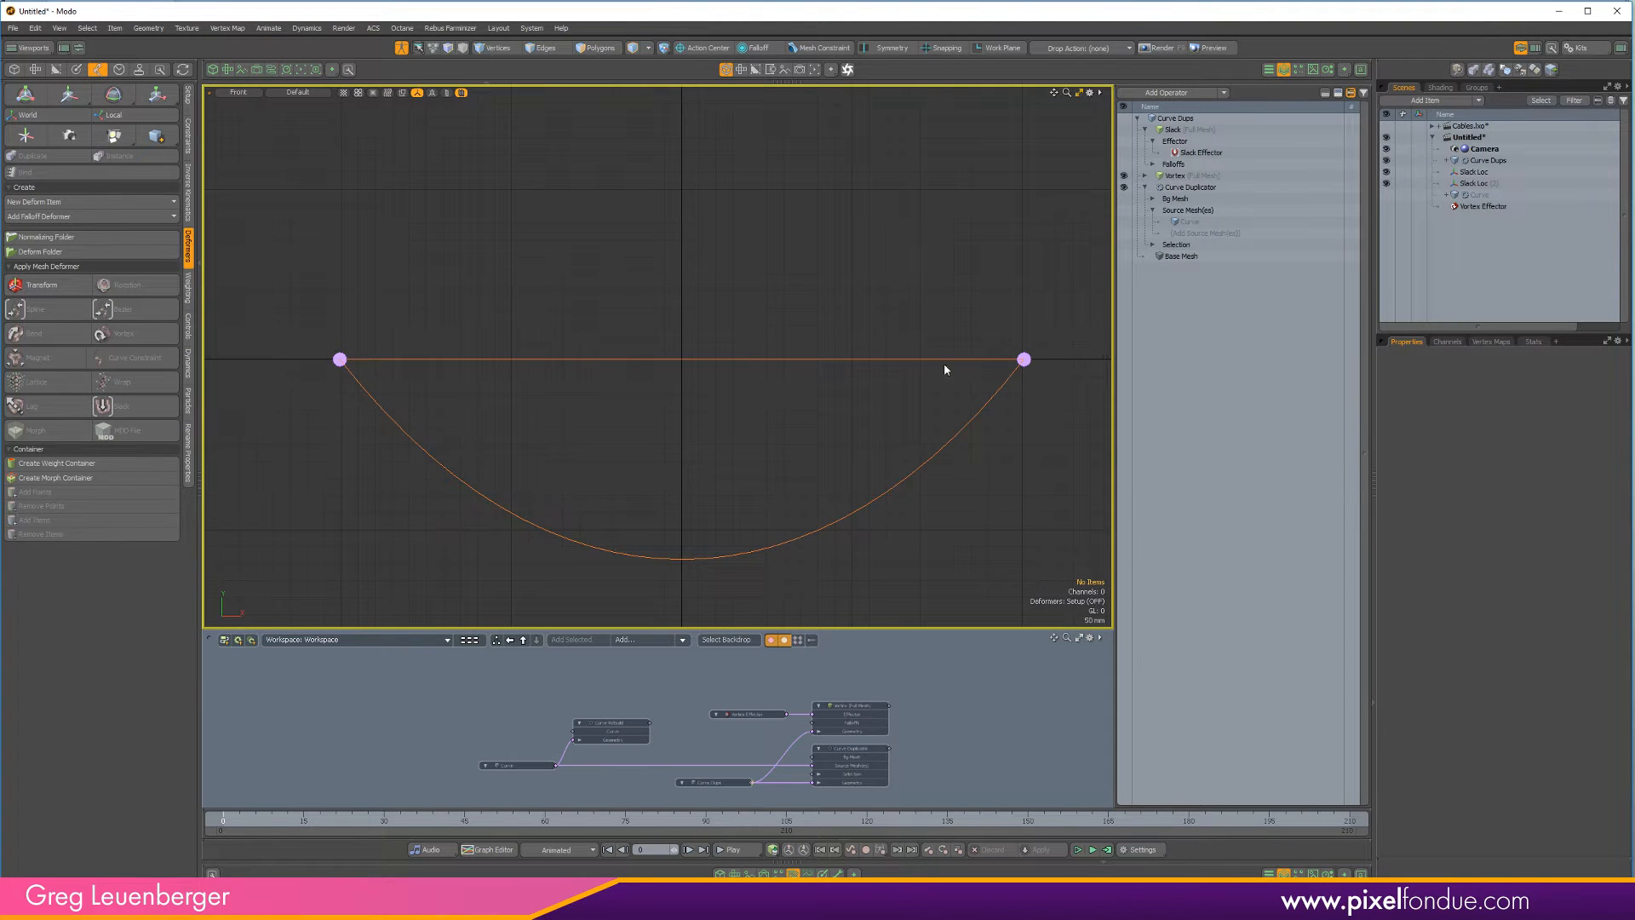
click(402, 50)
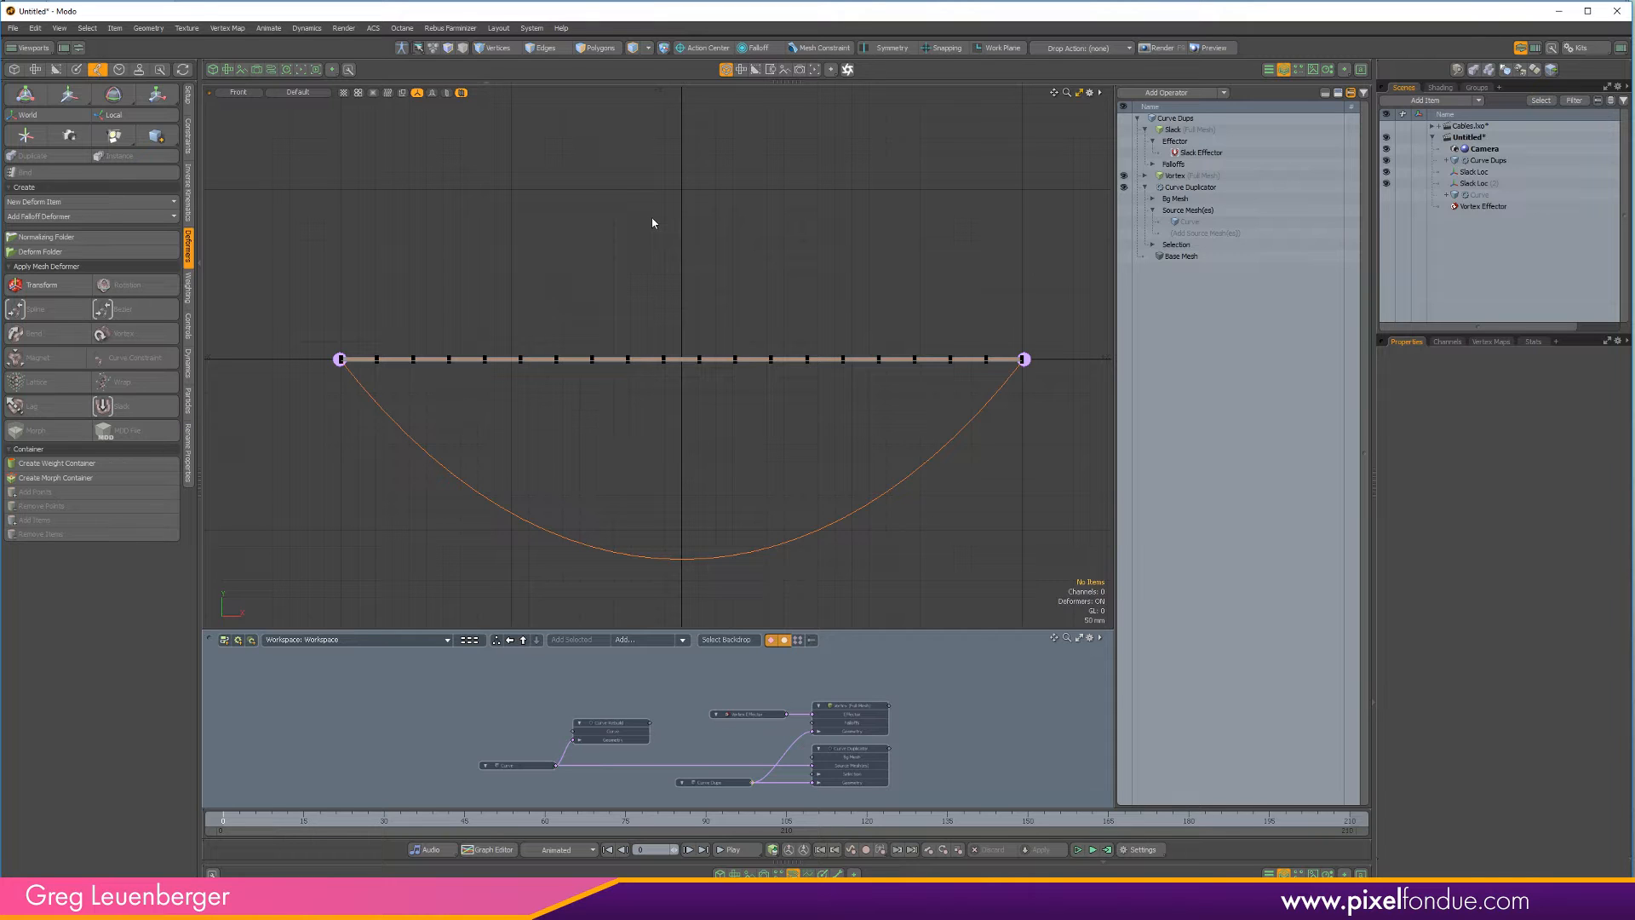
Try moving the right-hand Slack Loc locator to about 794 mm in X and 46 mm in Y, and undo the move
click(1023, 361)
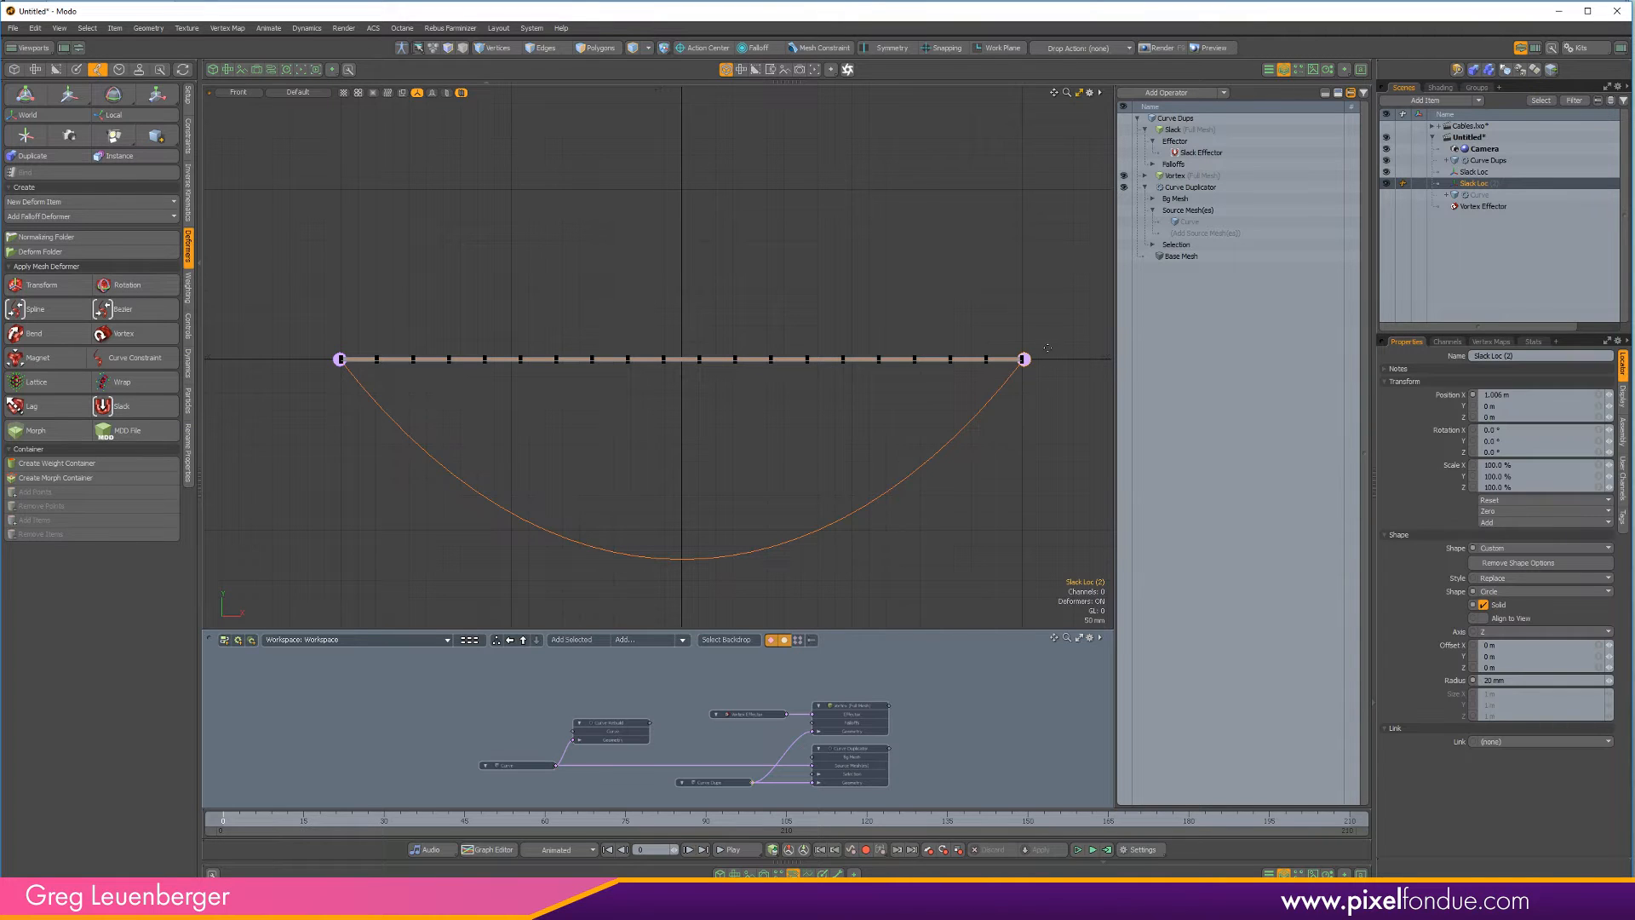
key(w)
drag(1085, 300, 1013, 282)
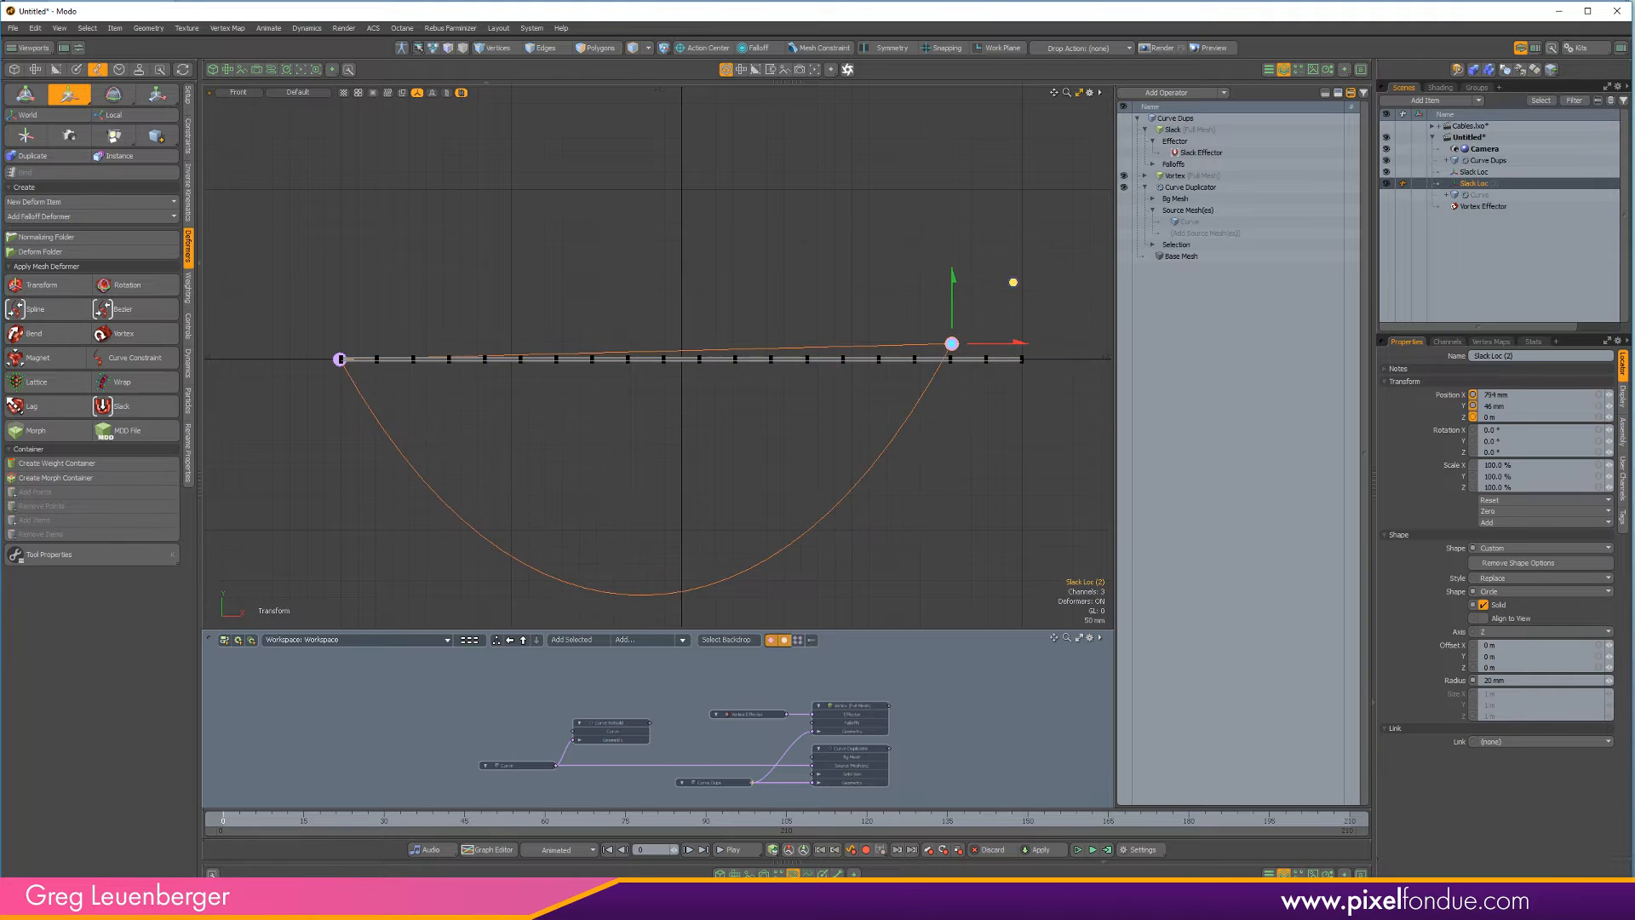
key(ctrl+z)
Enable the Slack deformer on Curve Dups and move the right-hand Slack Loc locator along X to about 945 mm
click(1123, 129)
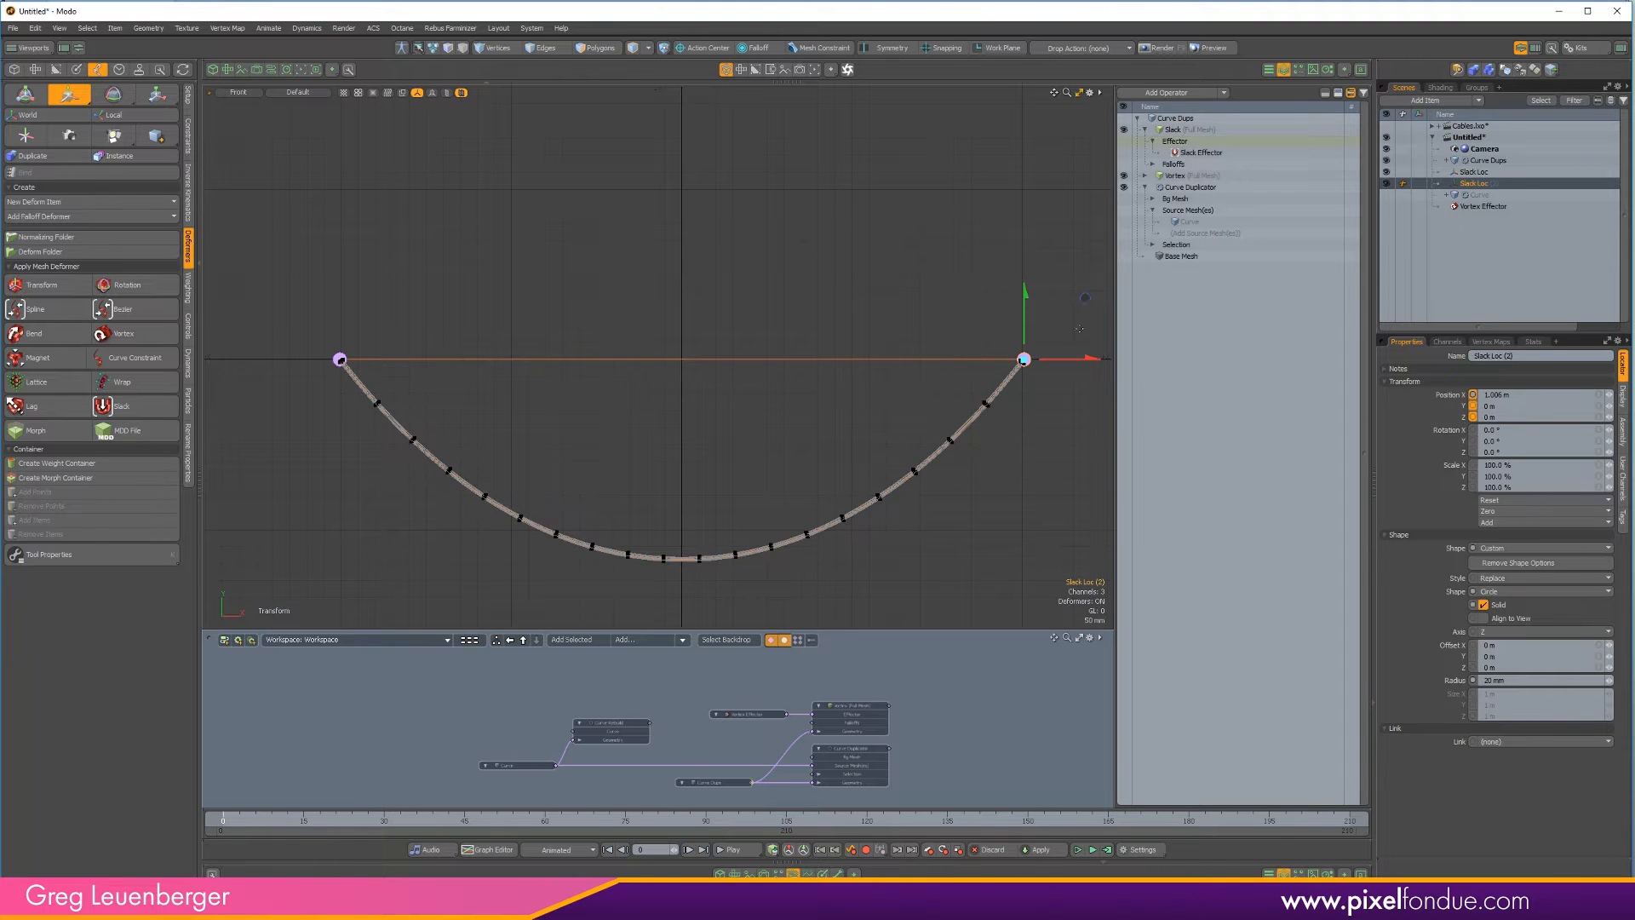
key(a)
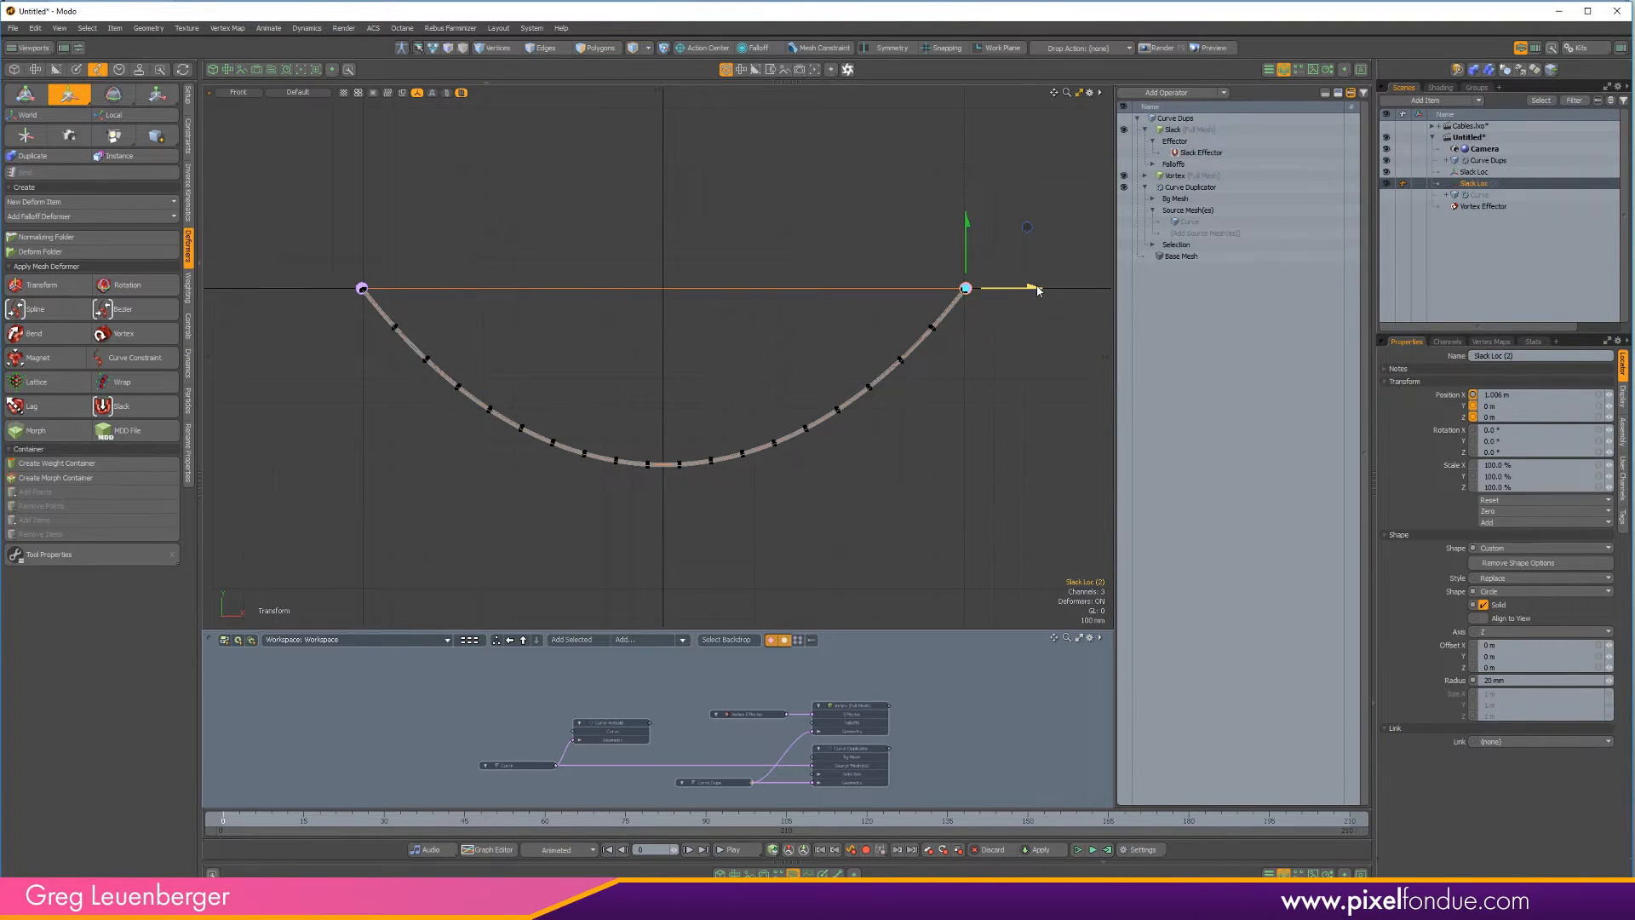
drag(1037, 290, 1079, 279)
scroll(890, 341, down, 2)
scroll(938, 324, up, 5)
scroll(940, 324, down, 3)
scroll(792, 292, down, 3)
alt+drag(792, 292, 717, 308)
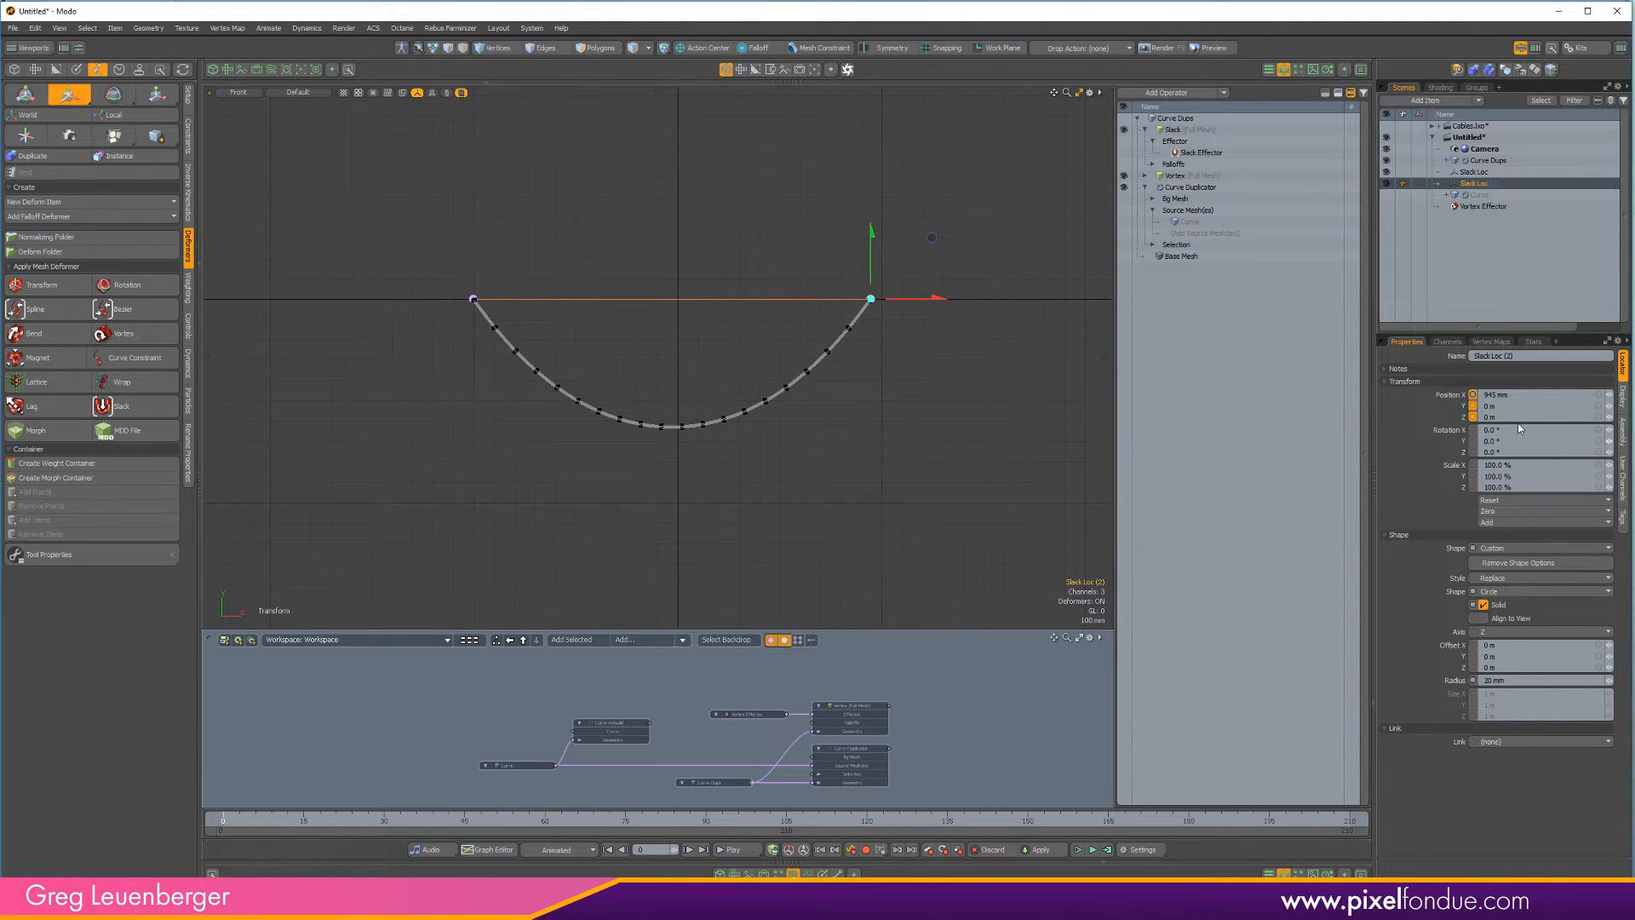
Test the right-hand Slack Loc locator at Position X 1.5 m, and set its Position X to 1.2 m
click(1531, 394)
text(1.5)
key(Return)
click(1515, 395)
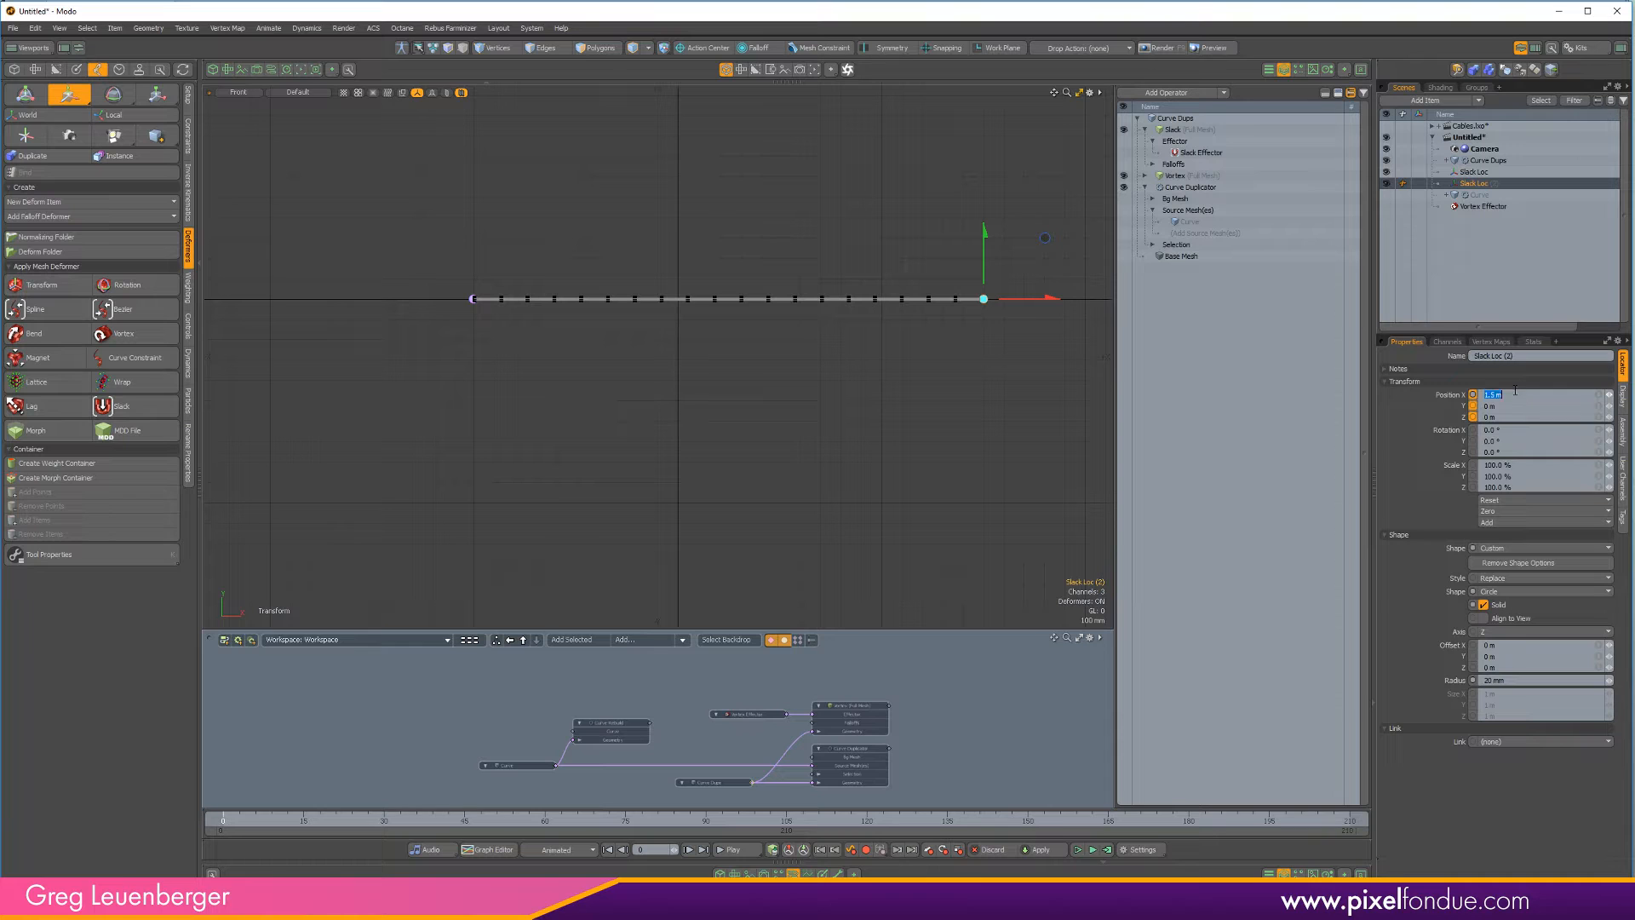
text(1.2)
key(Return)
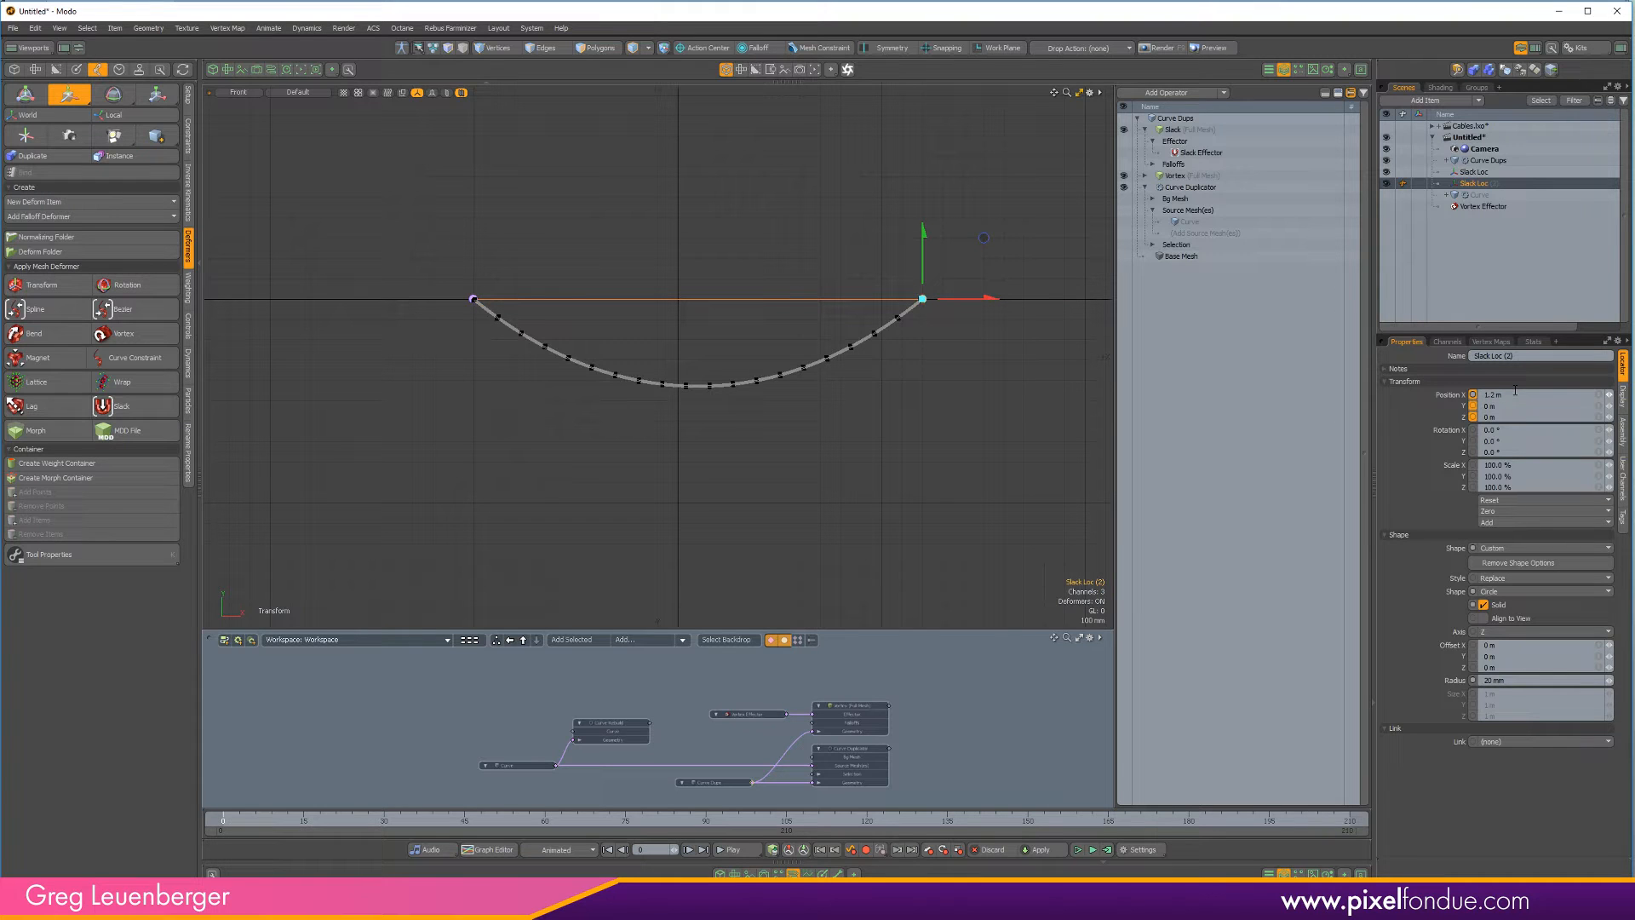
Set the left-hand Slack Loc locator's Position X to -1.2 m, and extend it to -1.4 m
click(1473, 171)
text(-1.2)
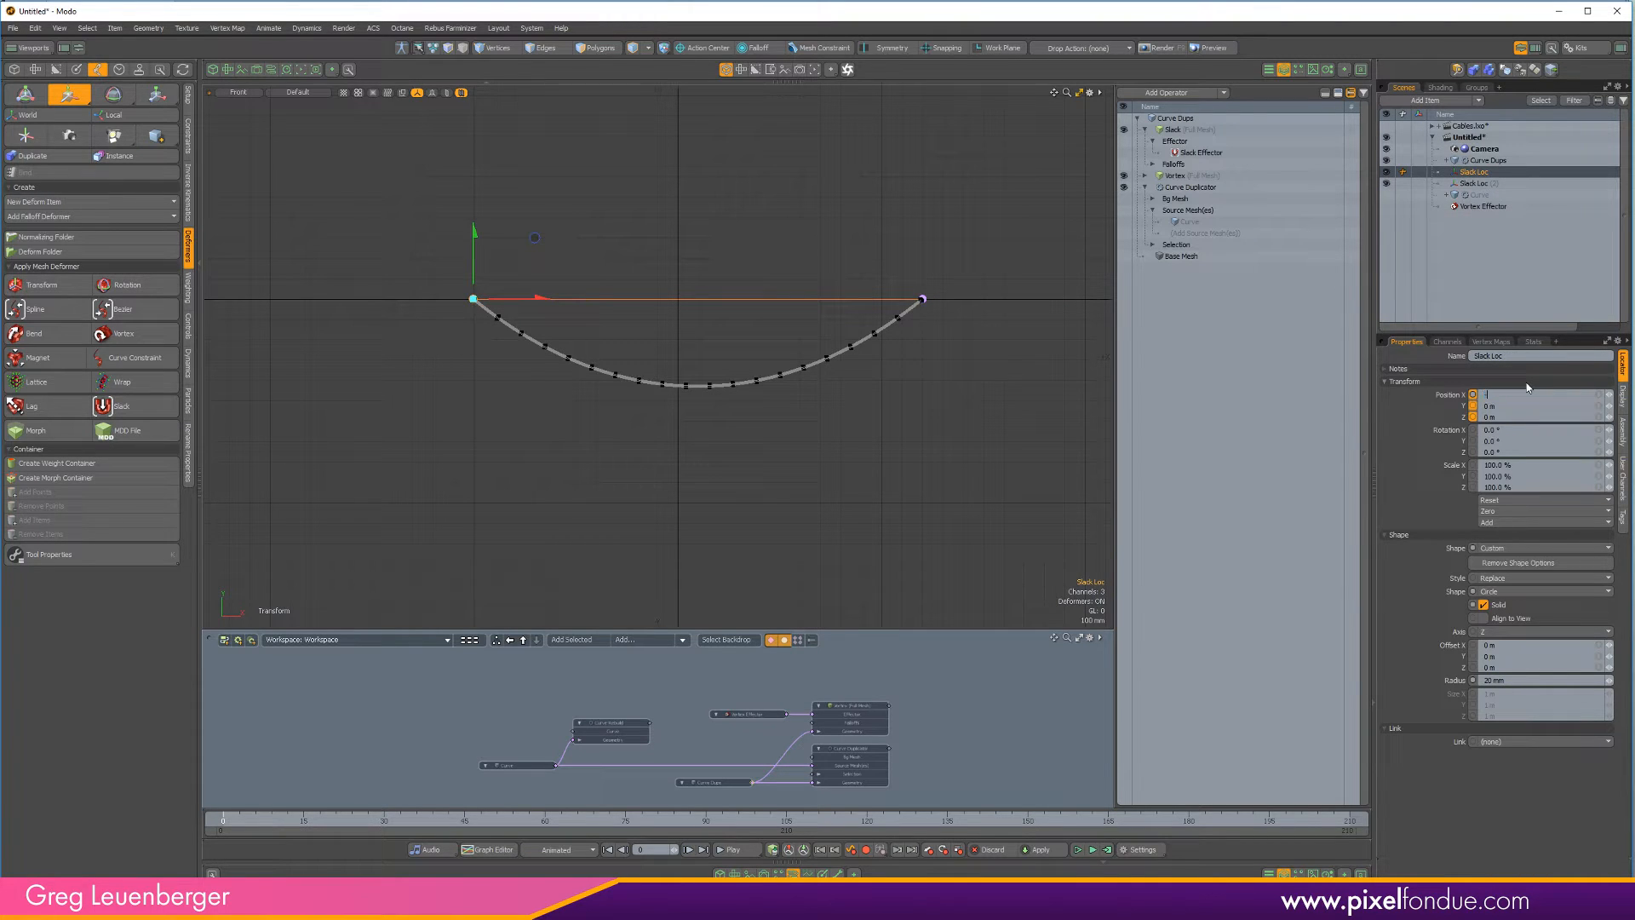
key(Return)
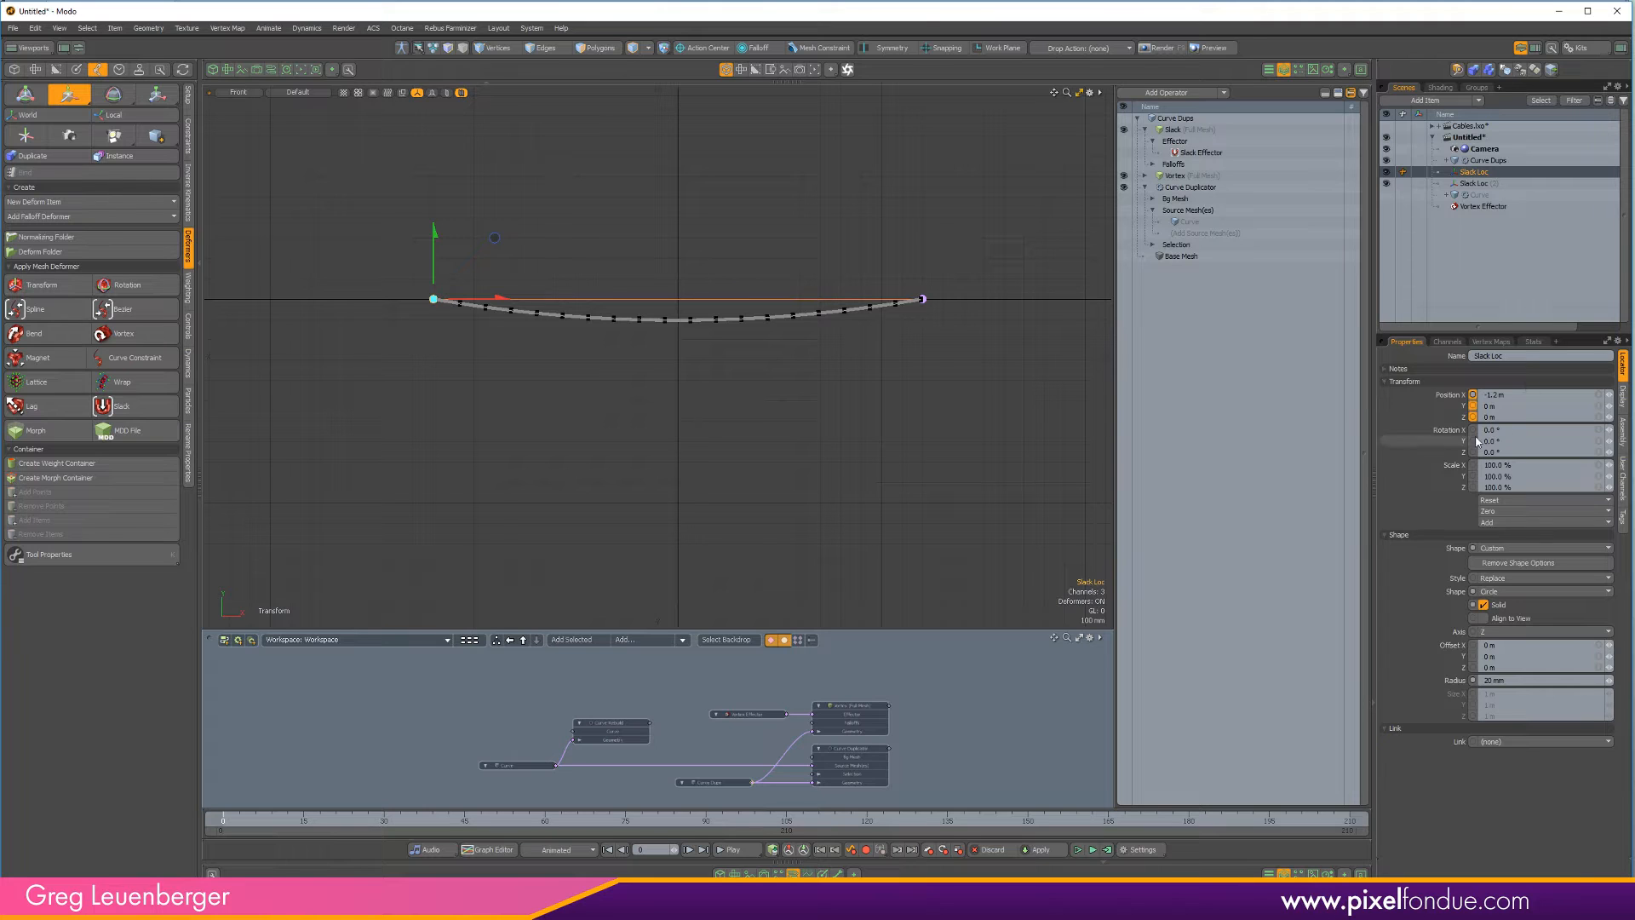
click(1544, 394)
text(-1.4)
key(Return)
Set the right-hand Slack Loc locator's Position X to 1.4 m and leave the Move tool
click(1473, 183)
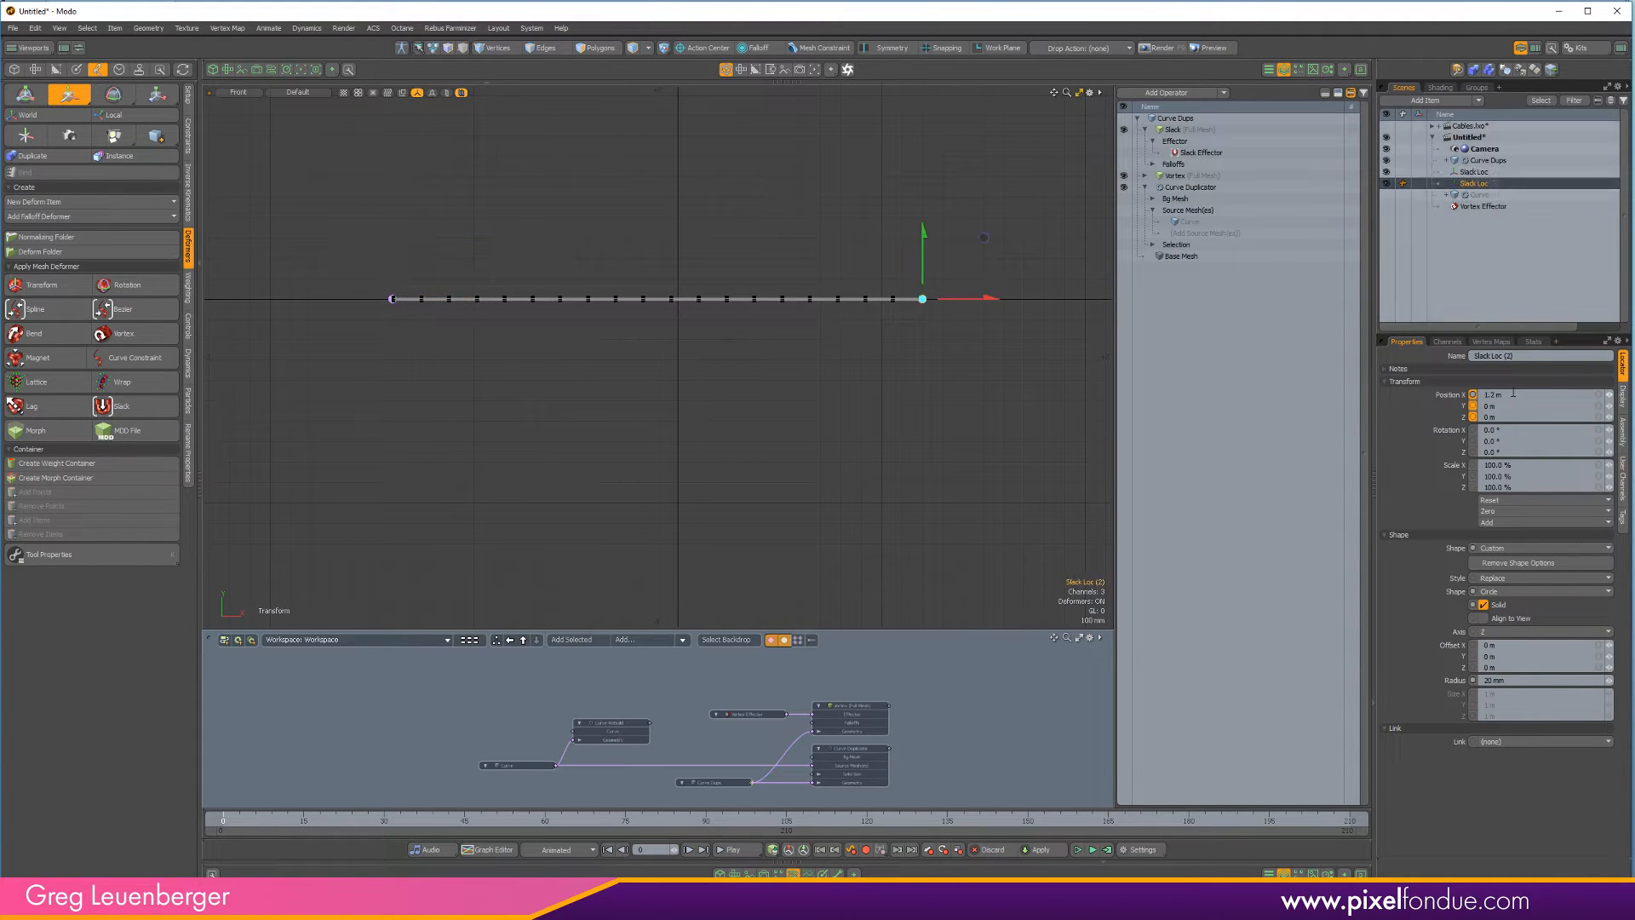
click(1512, 393)
text(1)
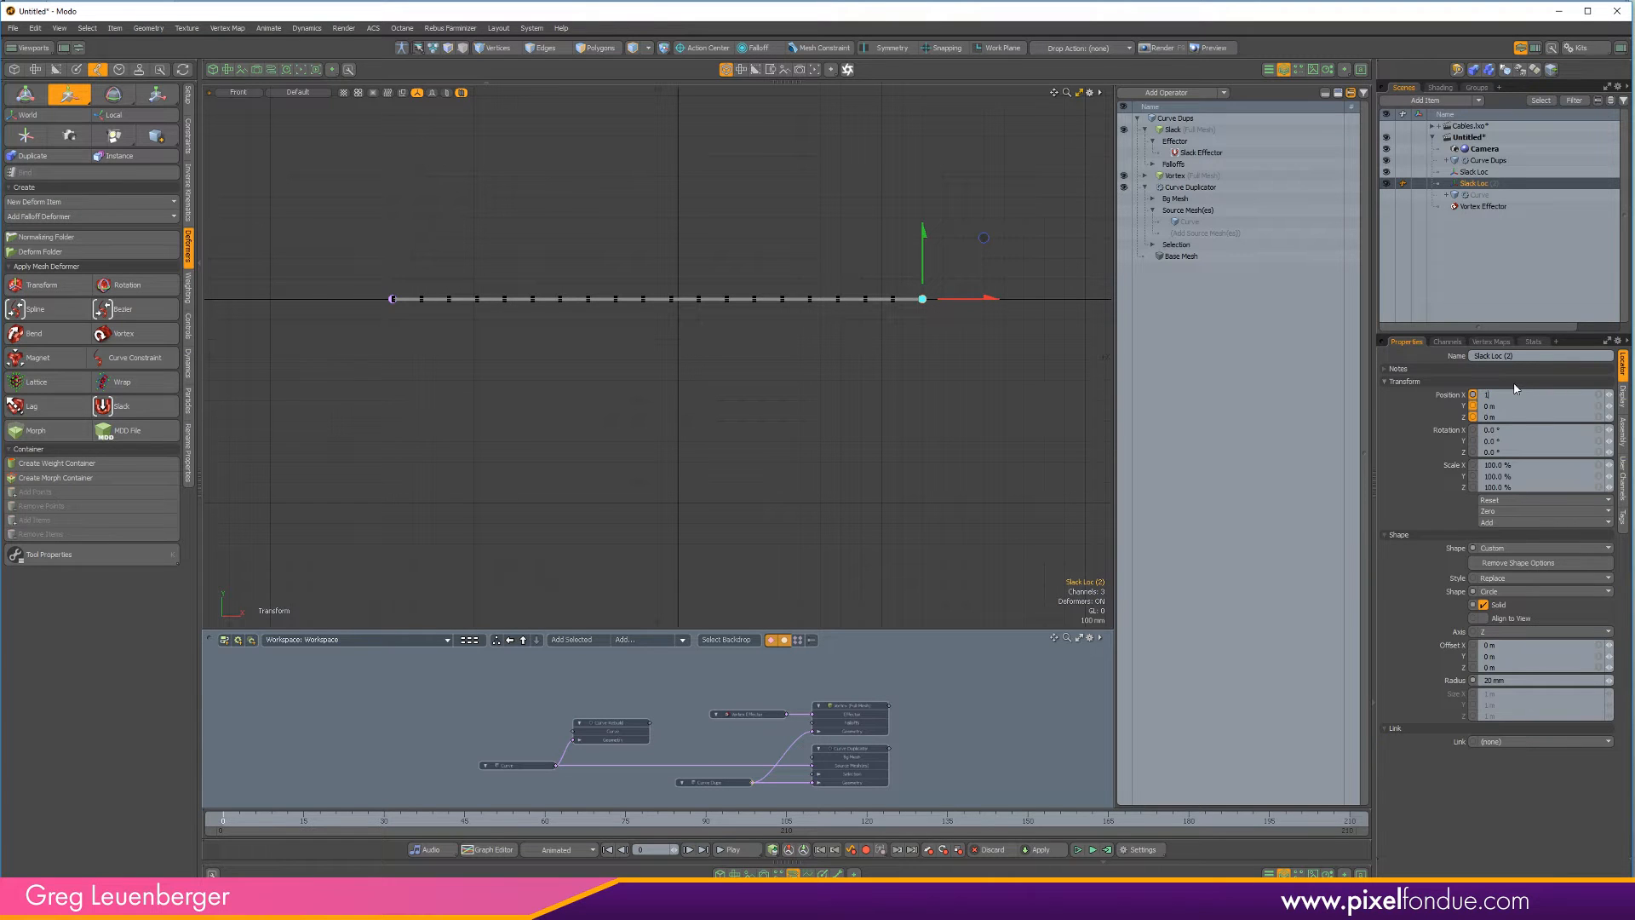
text(.4)
key(Return)
key(Escape)
scroll(849, 345, down, 2)
scroll(864, 358, up, 4)
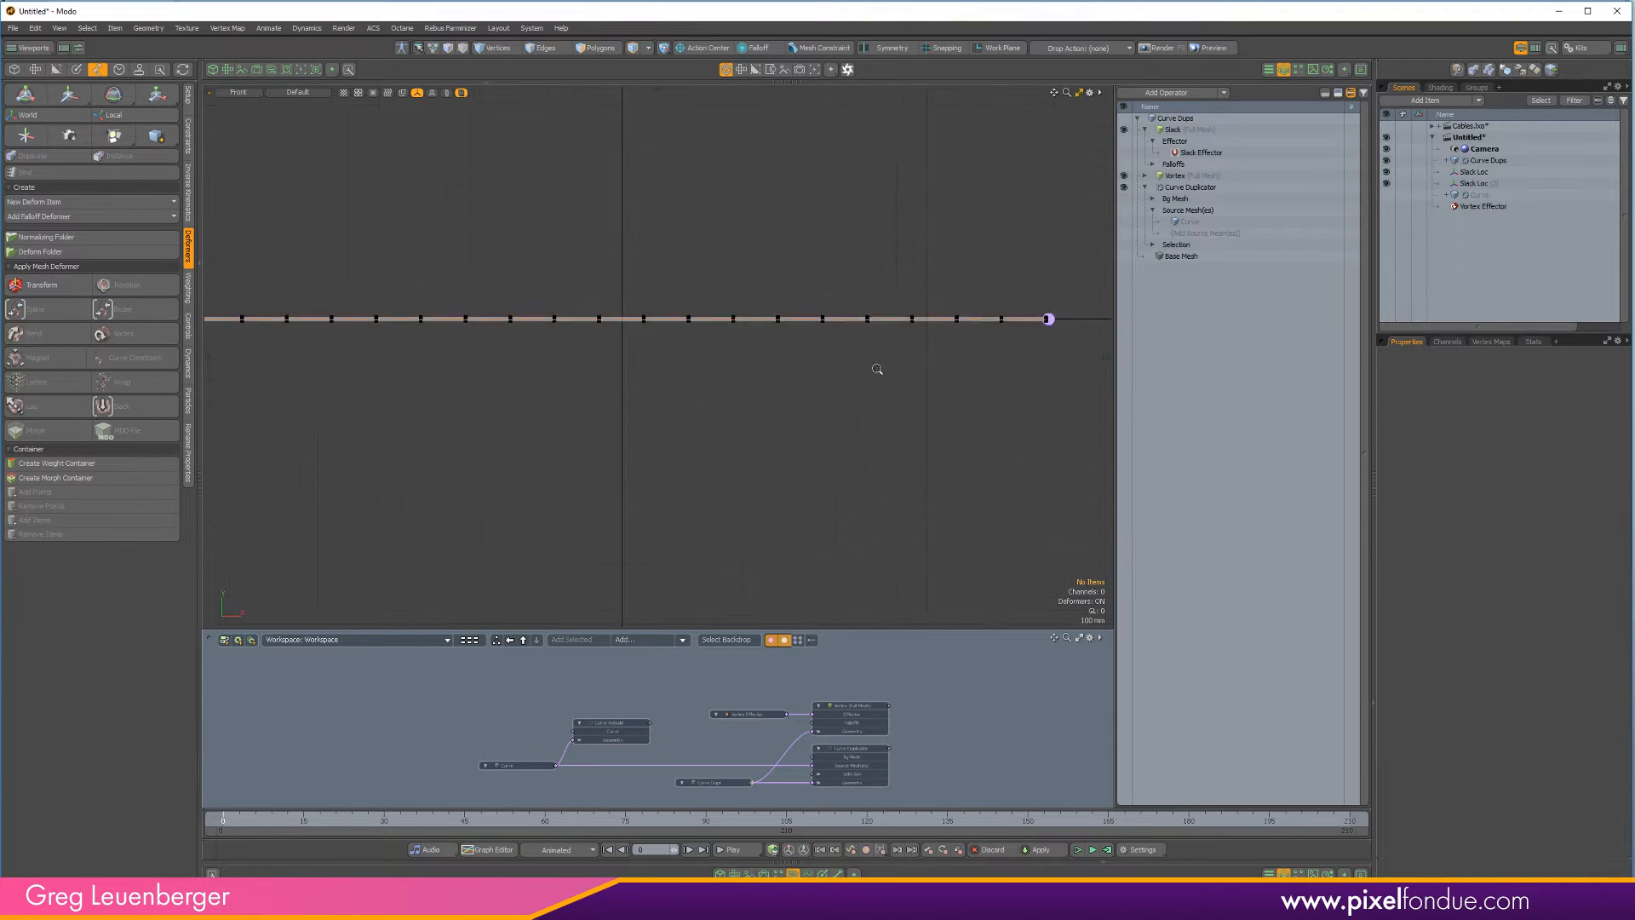
scroll(876, 368, down, 3)
alt+drag(928, 336, 986, 358)
click(988, 359)
key(w)
key(Escape)
scroll(754, 358, up, 2)
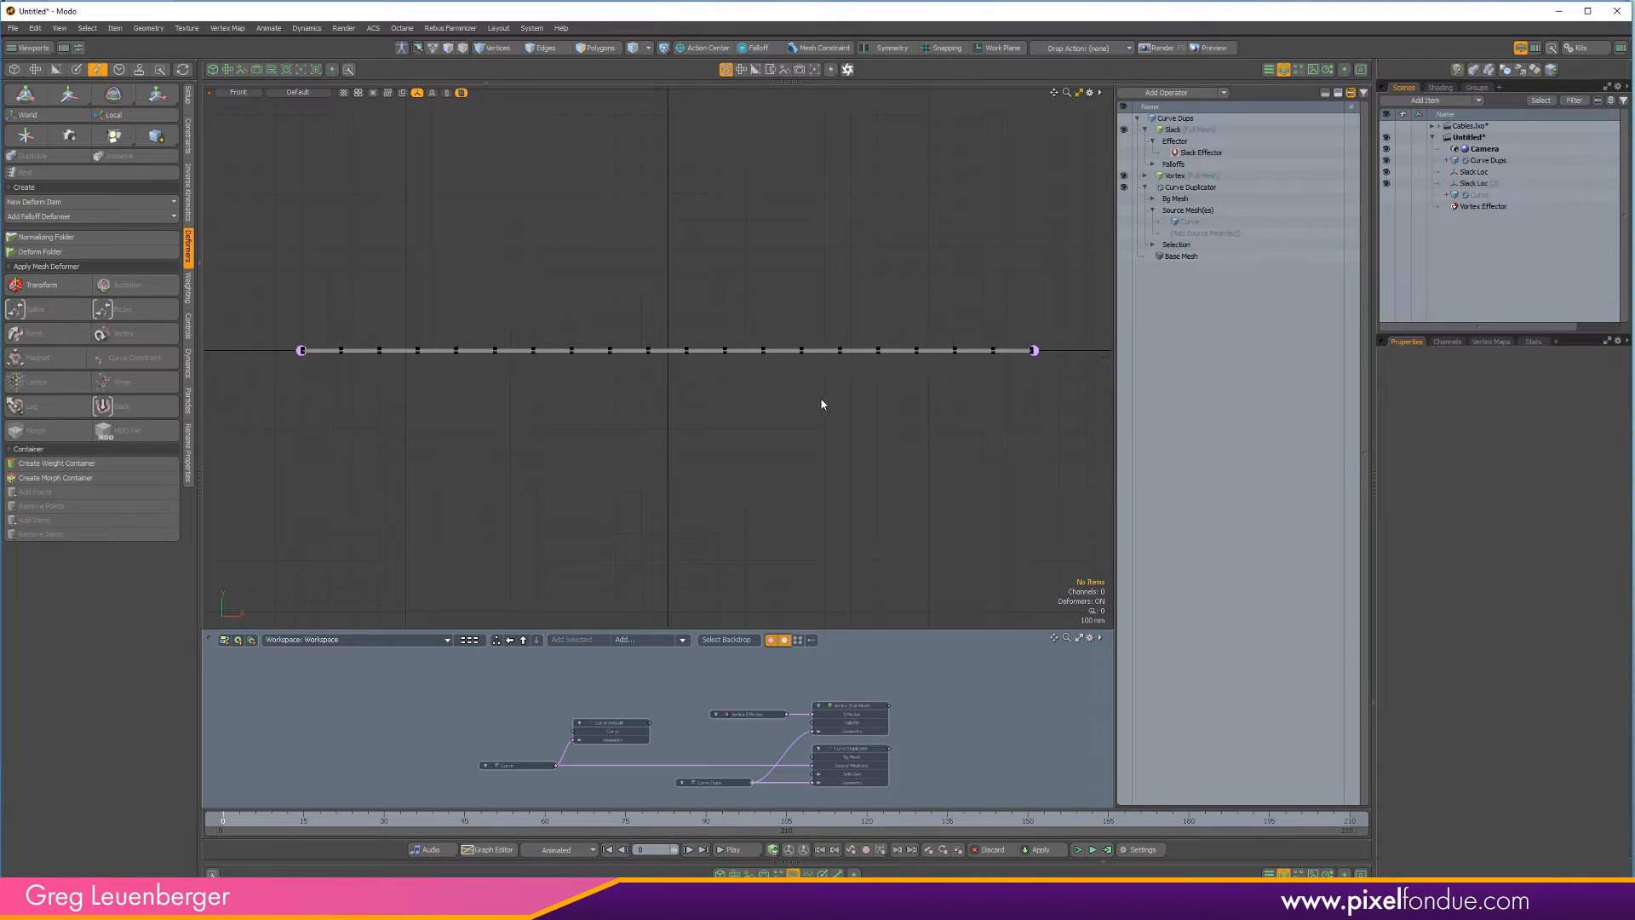
Collapse the Slack entry in Curve Dups' operator stack and inspect the Curve Duplicator's settings
click(1145, 130)
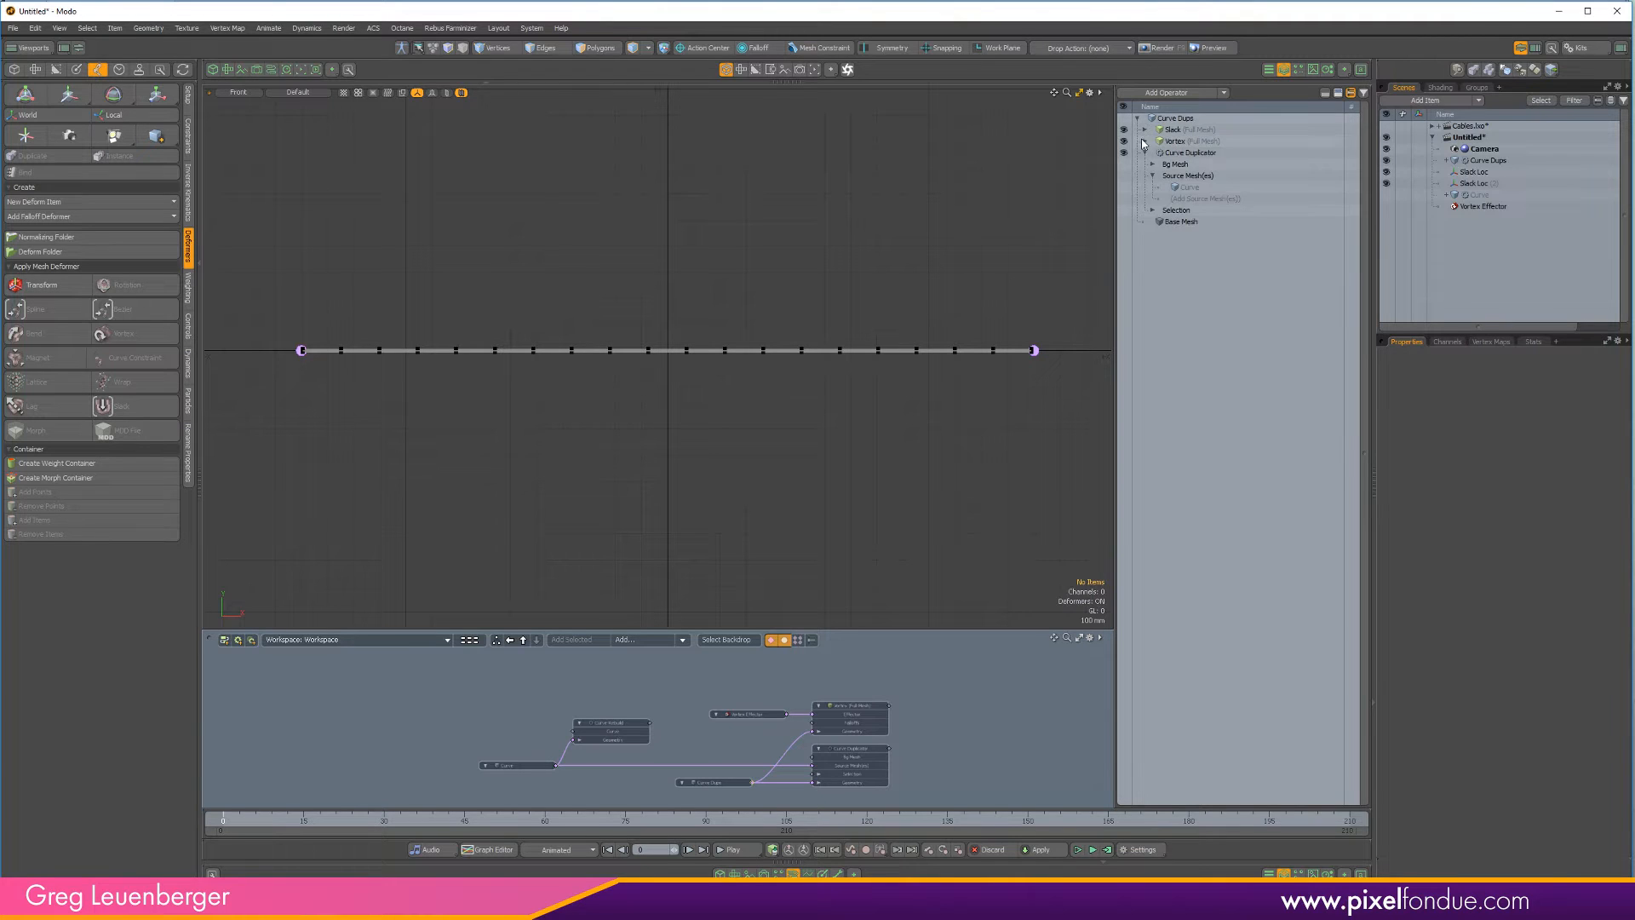
click(1145, 153)
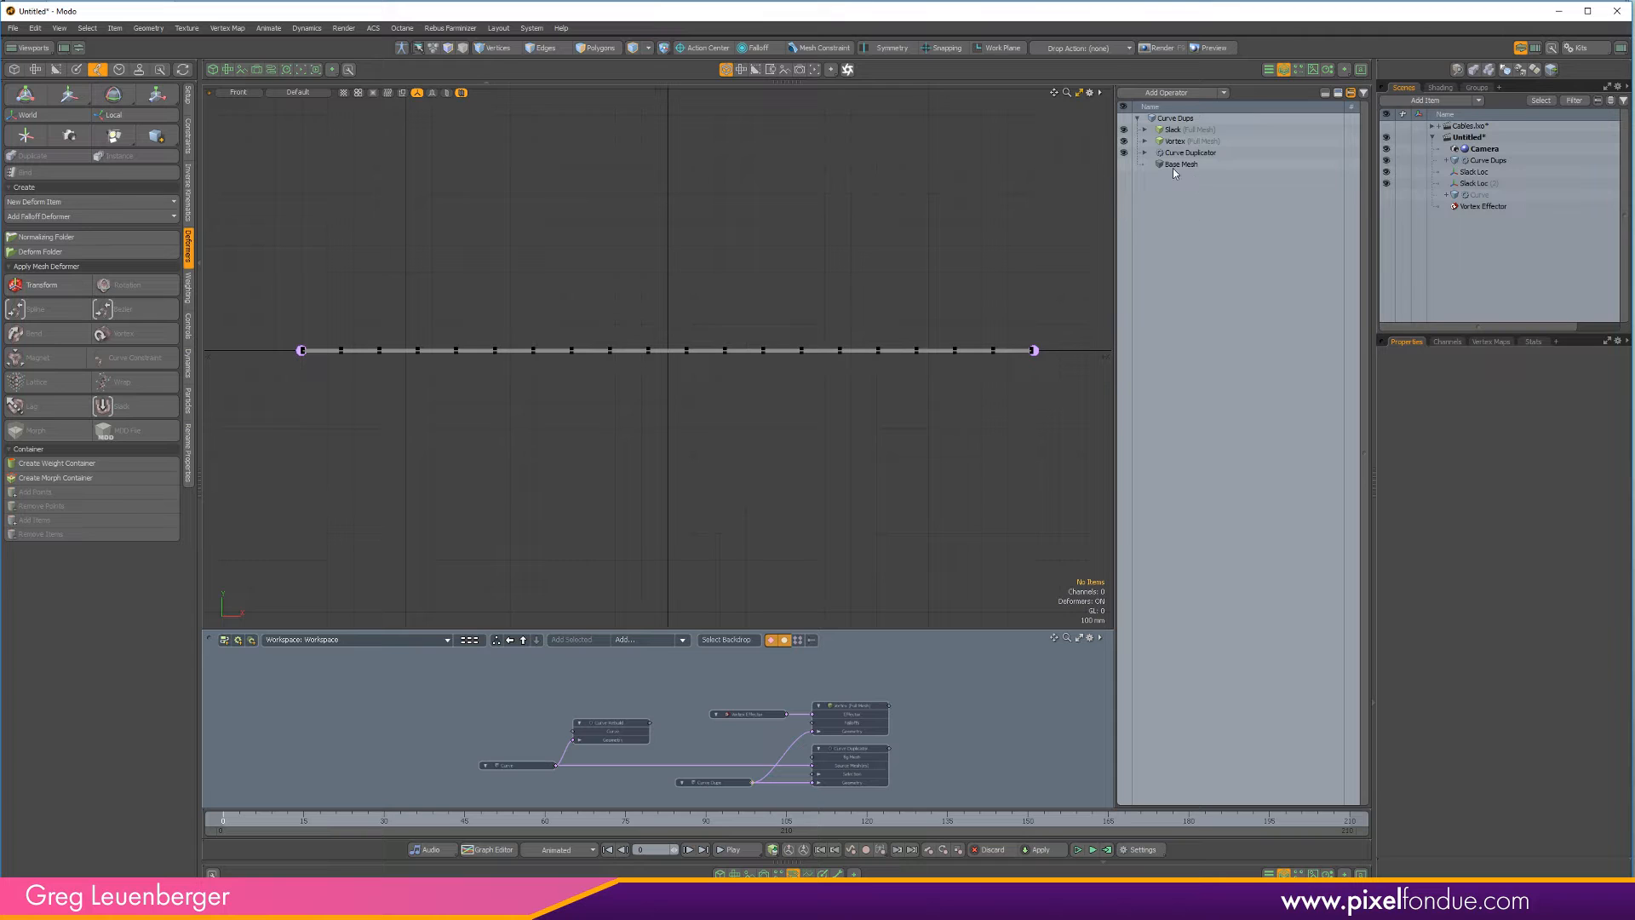
click(1144, 153)
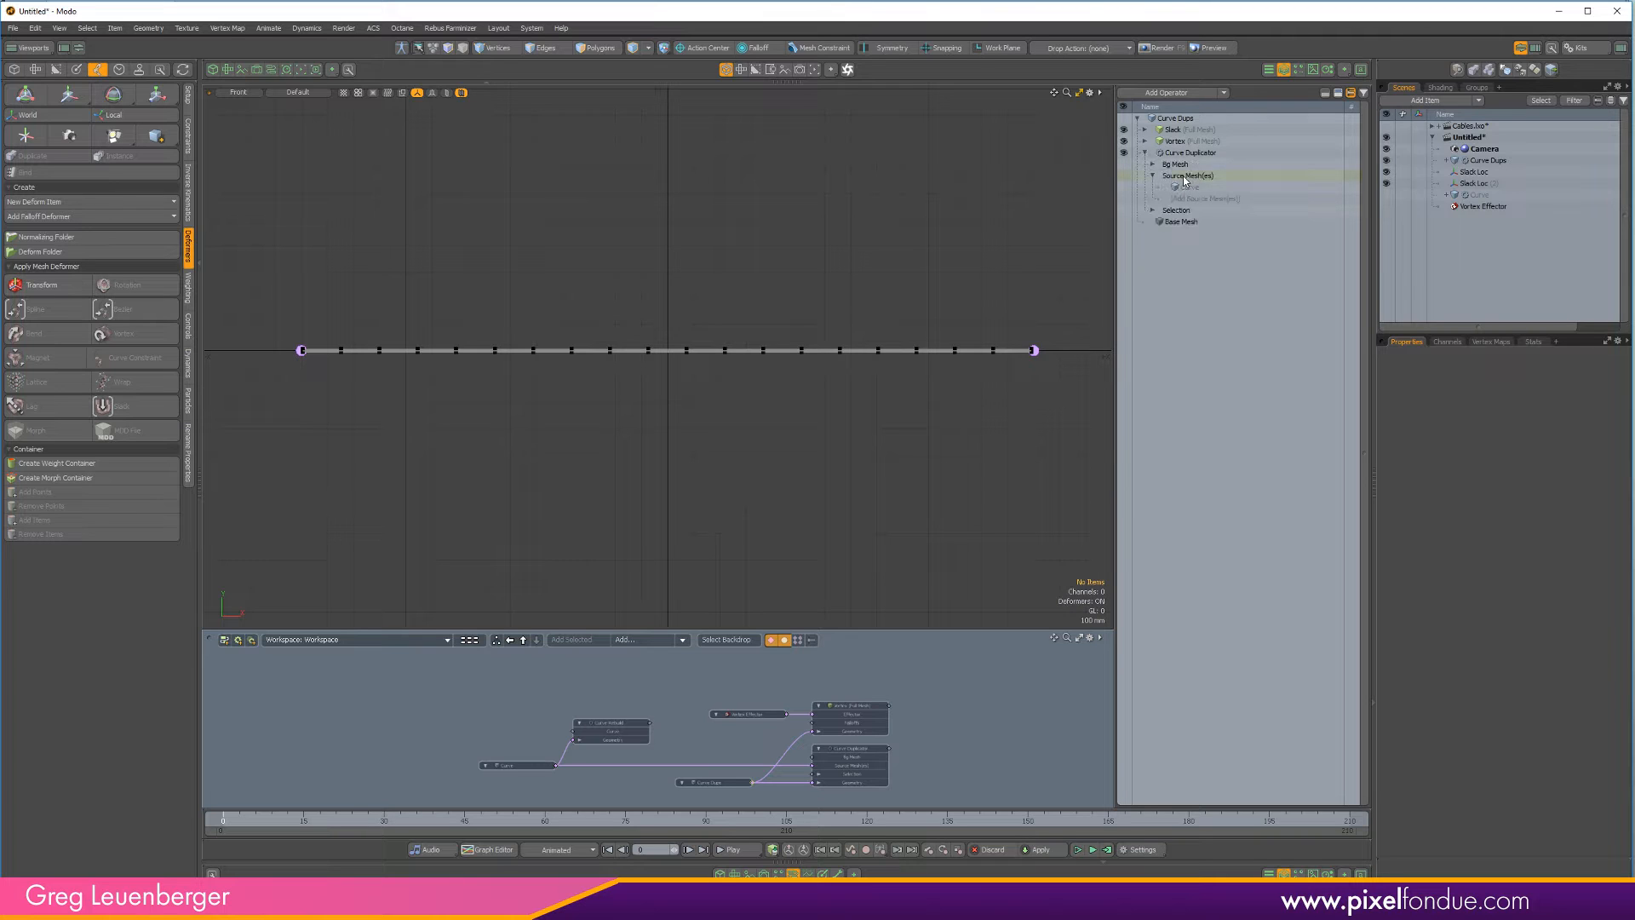
click(1190, 153)
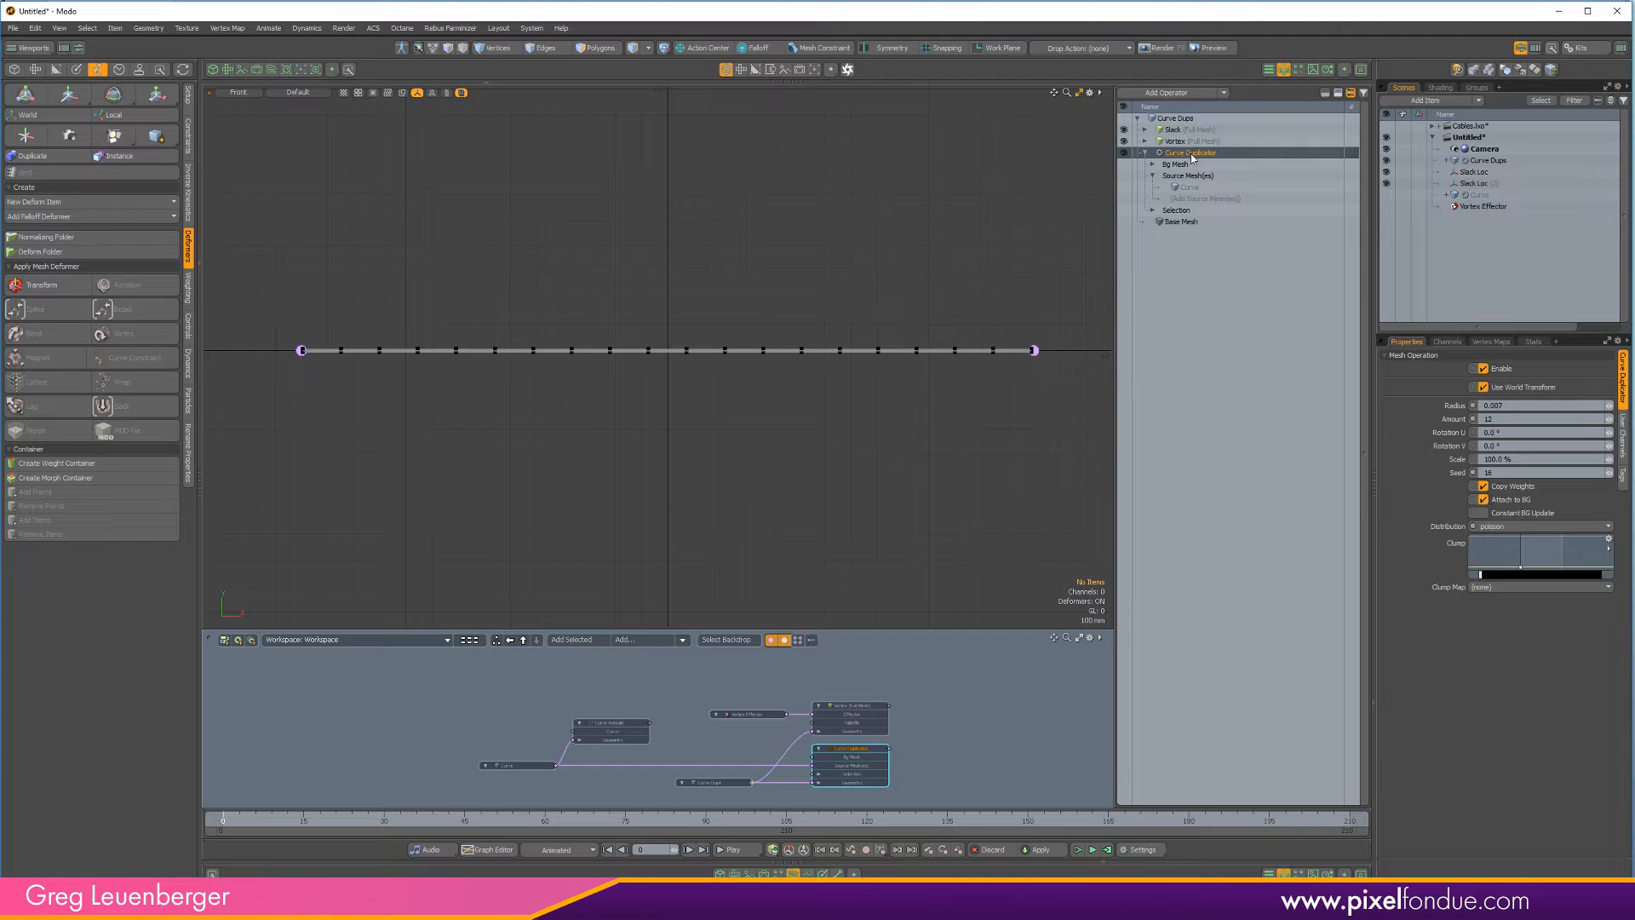
Reorder the Curve item directly below Curve Dups in the item list and add a new mesh item
click(1469, 195)
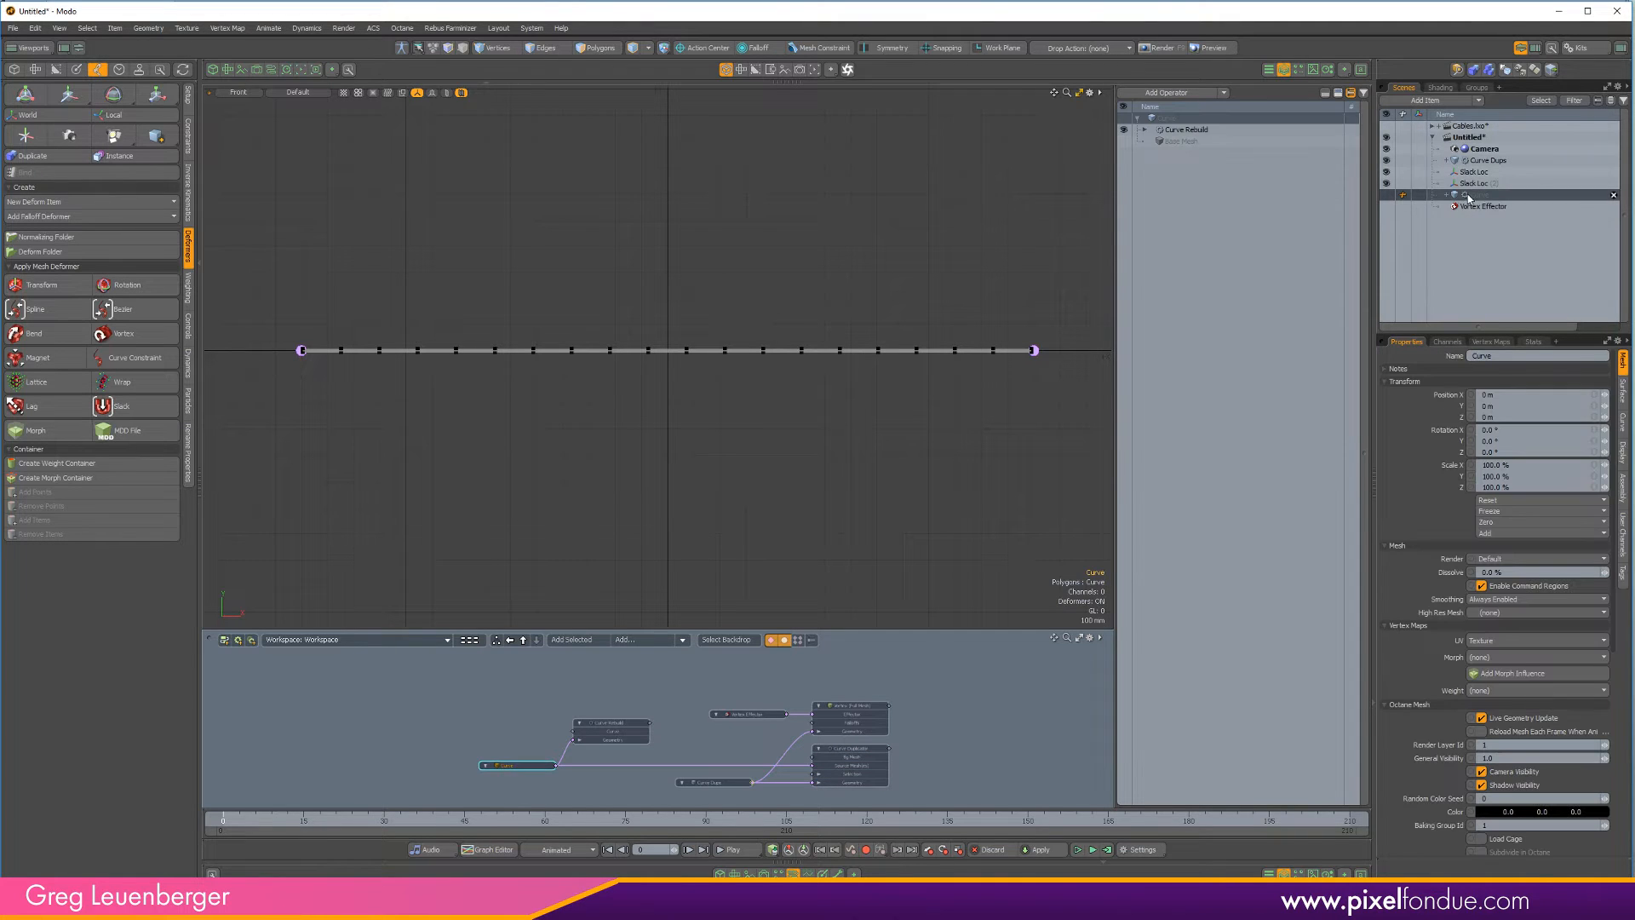
drag(1469, 195, 1475, 173)
click(1483, 161)
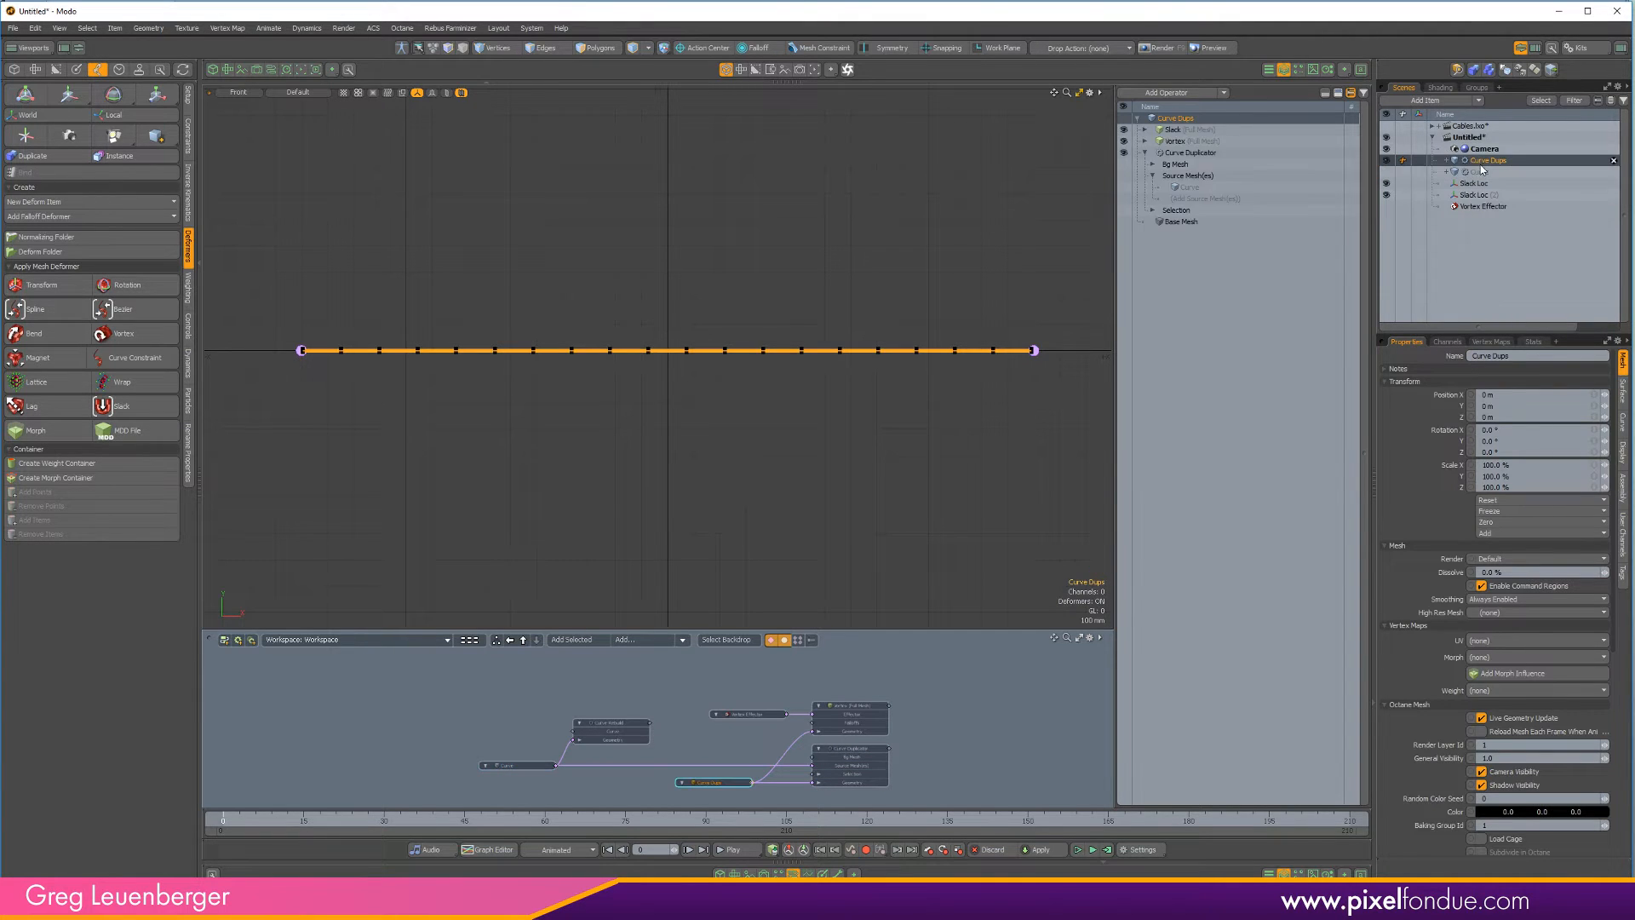
key(n)
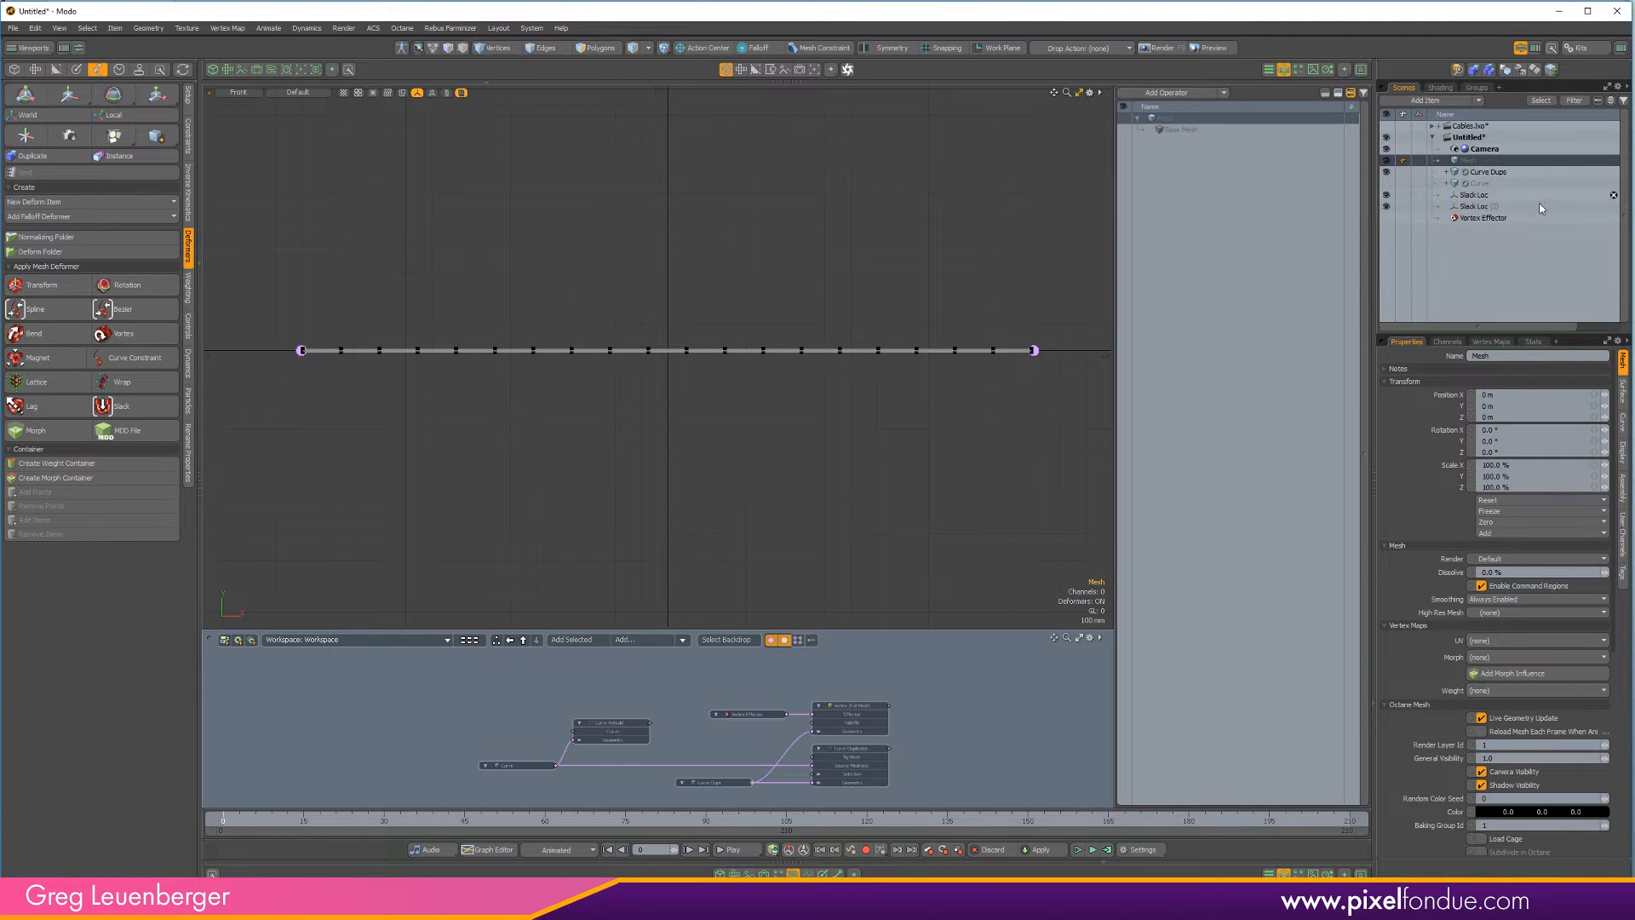
Look over the tools in the Geo From Curves kit
click(1578, 51)
click(1514, 96)
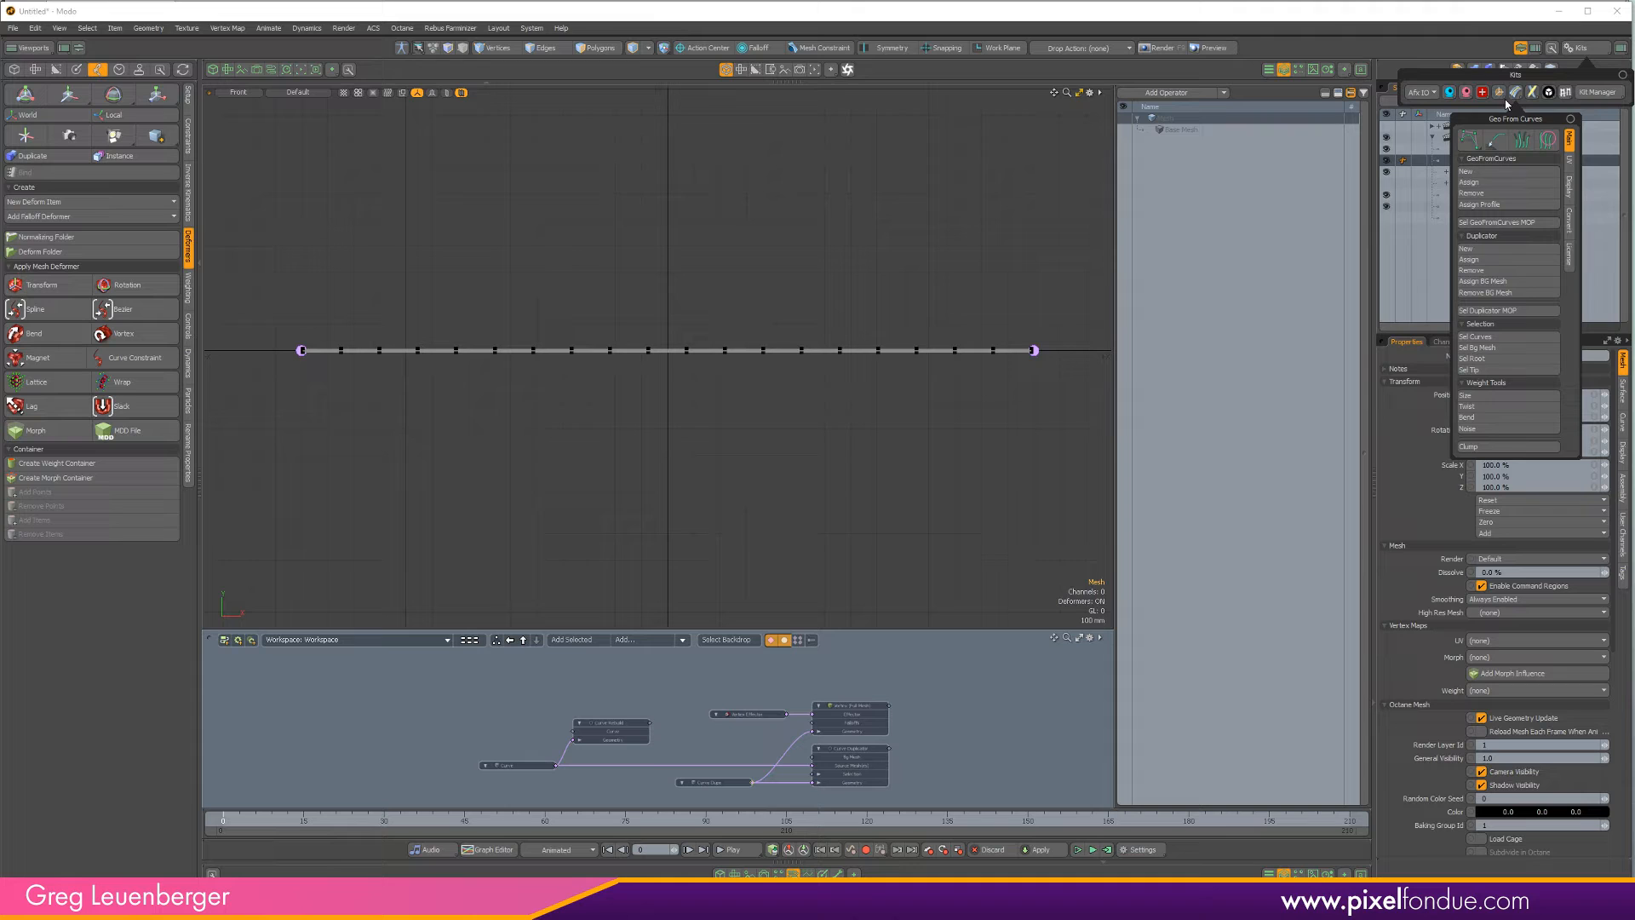
click(1458, 173)
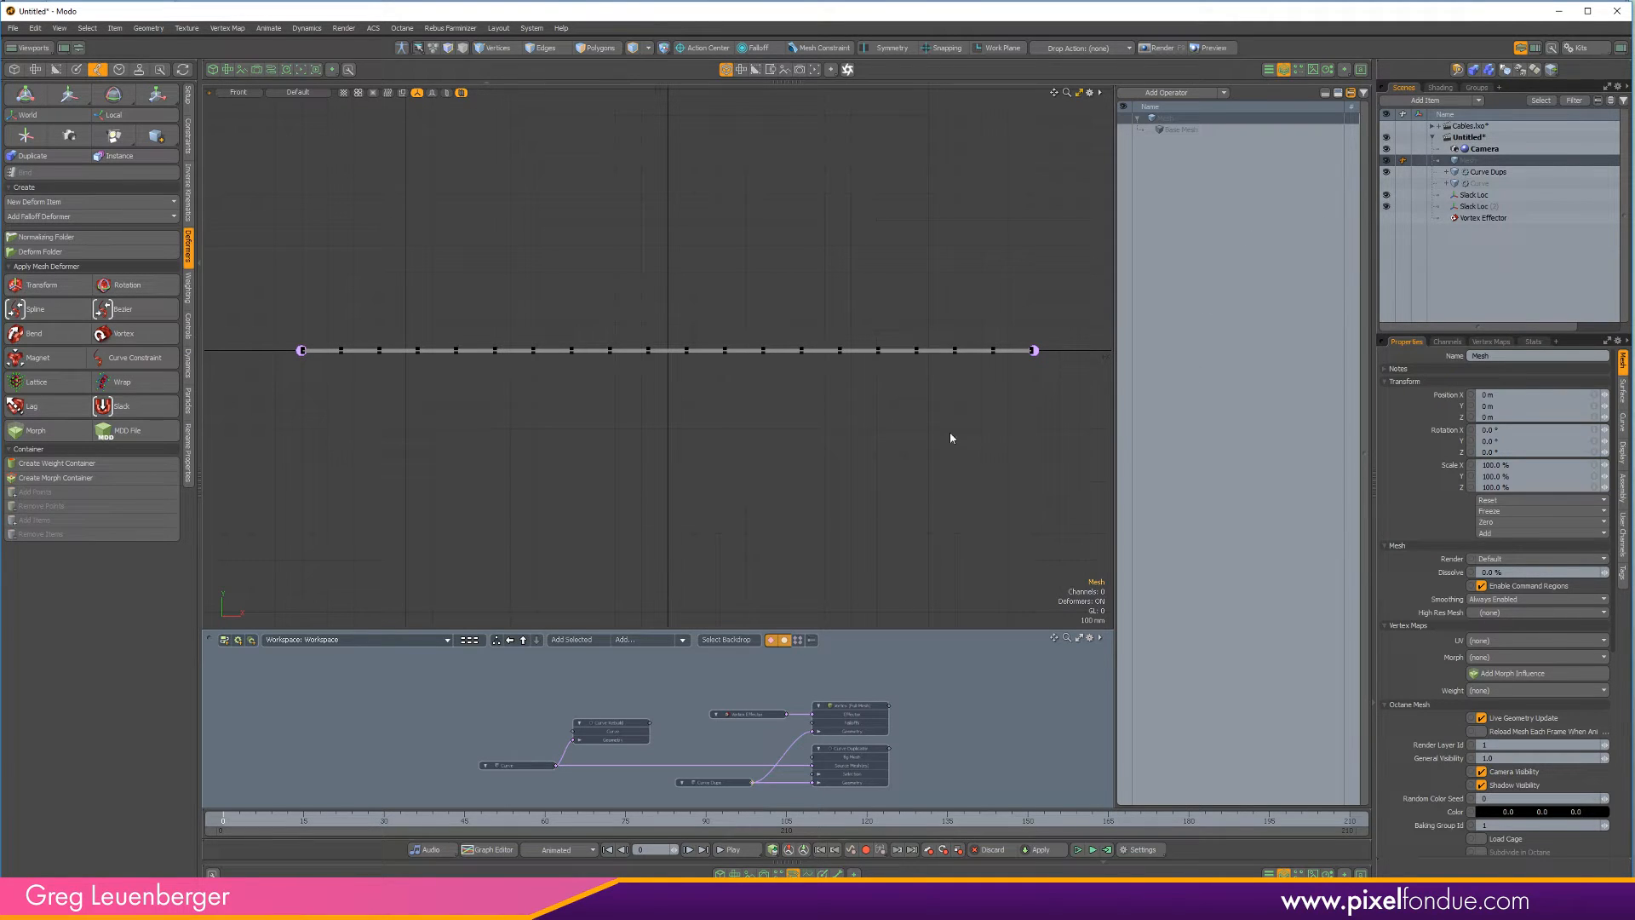
Reveal the Slack deformer connected to Curve Dups and its Slack Effector as nodes in the schematic
scroll(758, 780, up, 2)
double_click(745, 786)
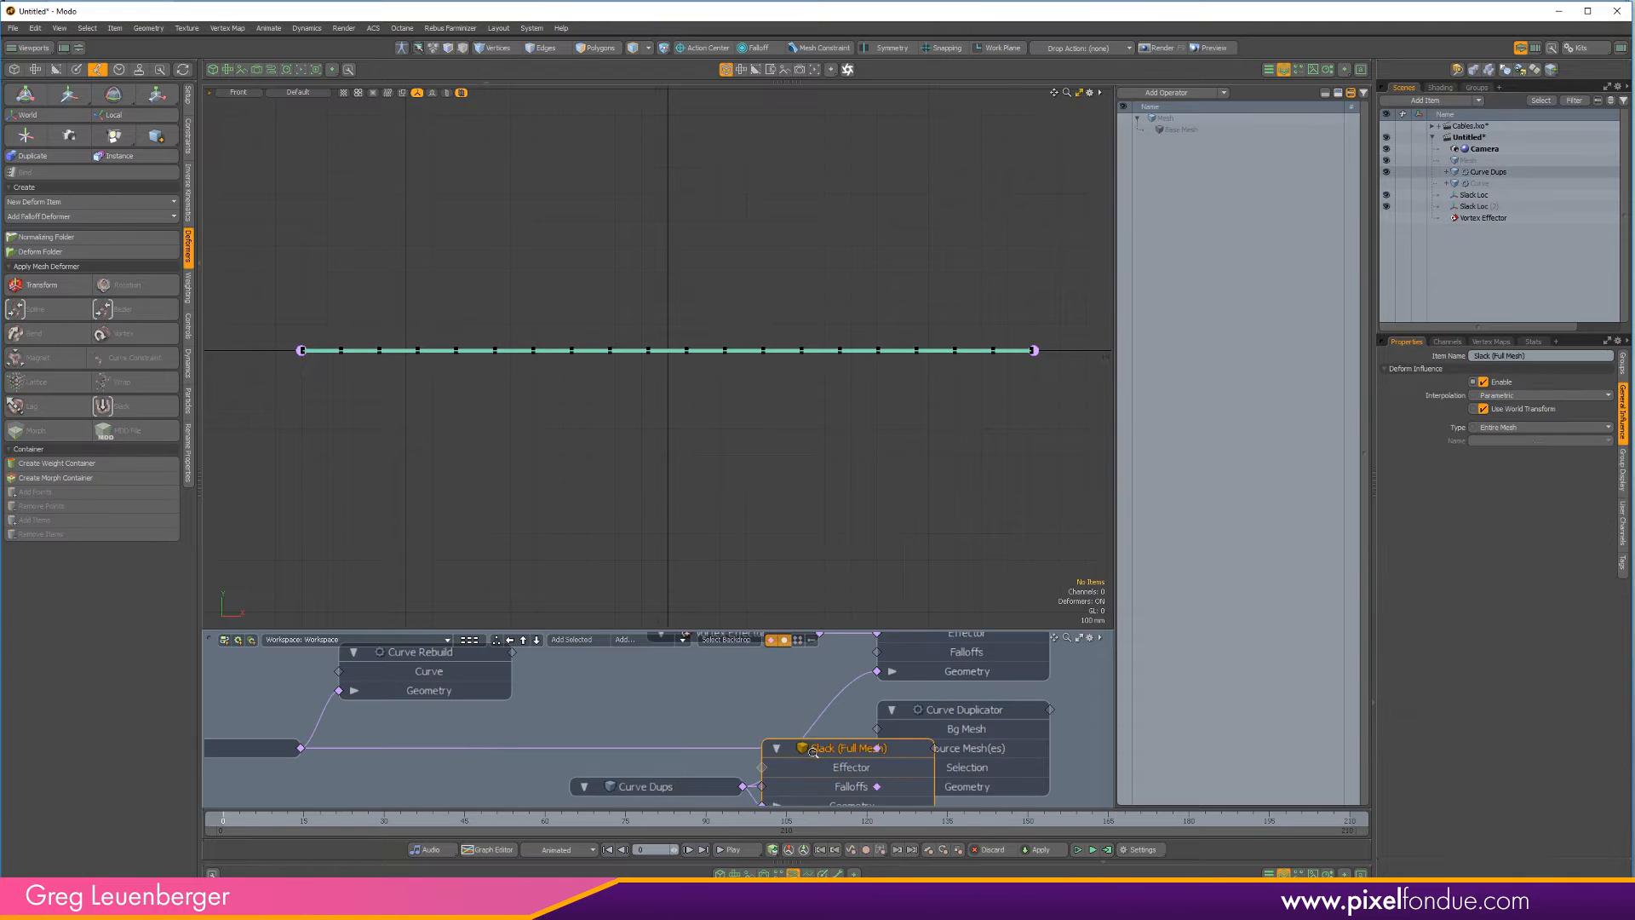
scroll(813, 752, up, 1)
scroll(813, 720, down, 2)
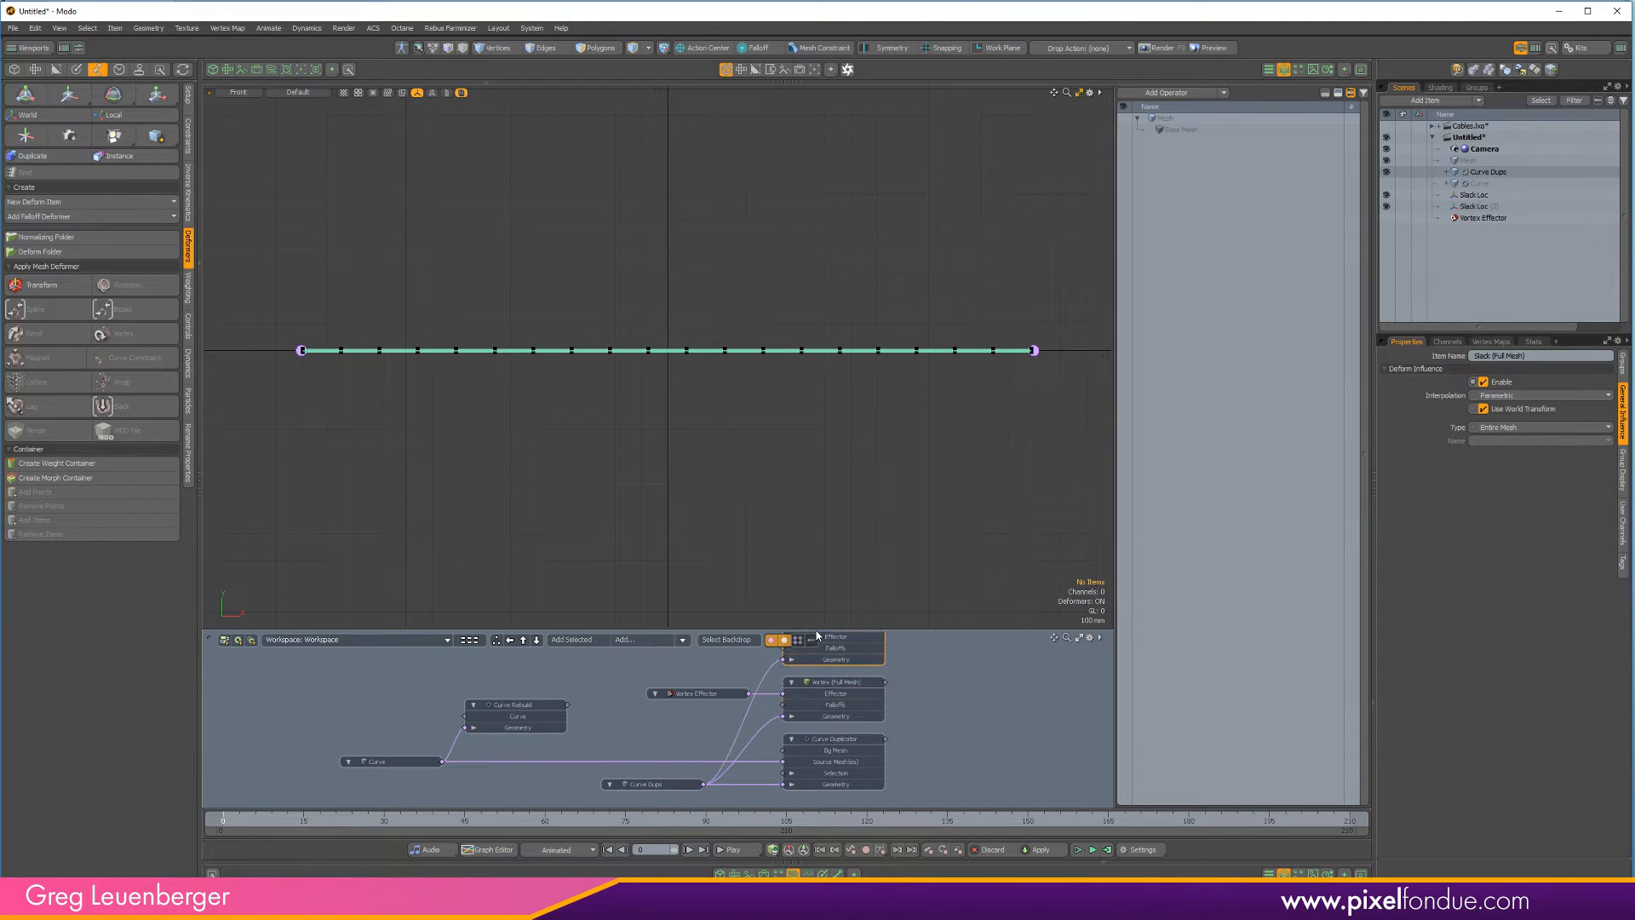
scroll(804, 700, down, 1)
double_click(798, 685)
scroll(755, 684, down, 1)
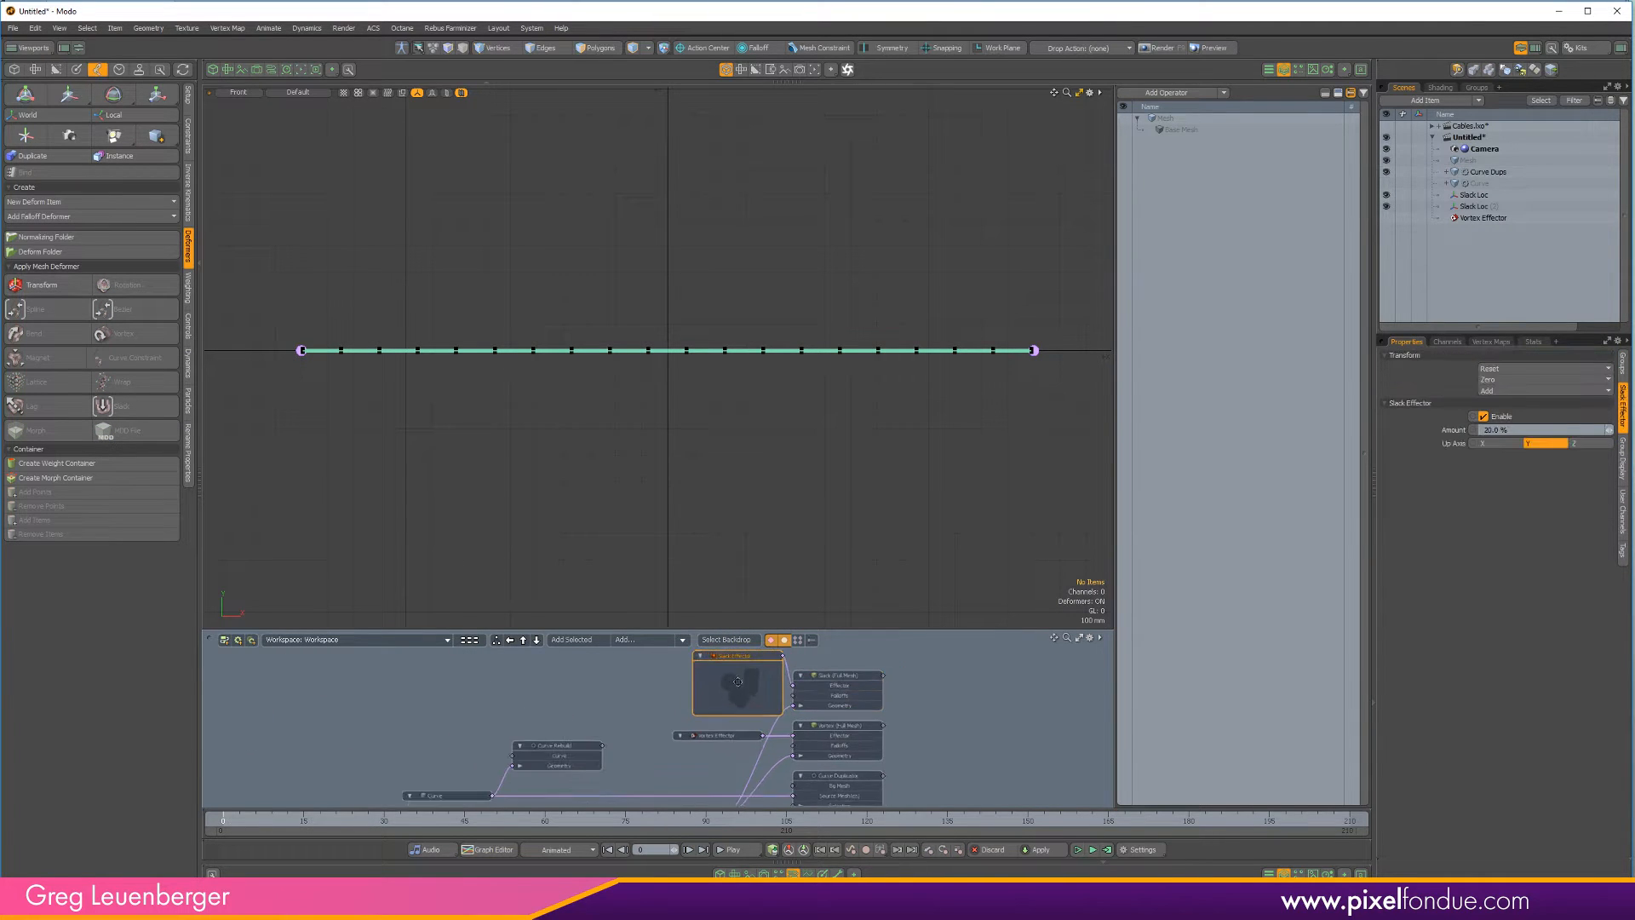
alt+drag(756, 684, 765, 696)
Enlarge the schematic area upward and frame the whole node network in it
click(798, 639)
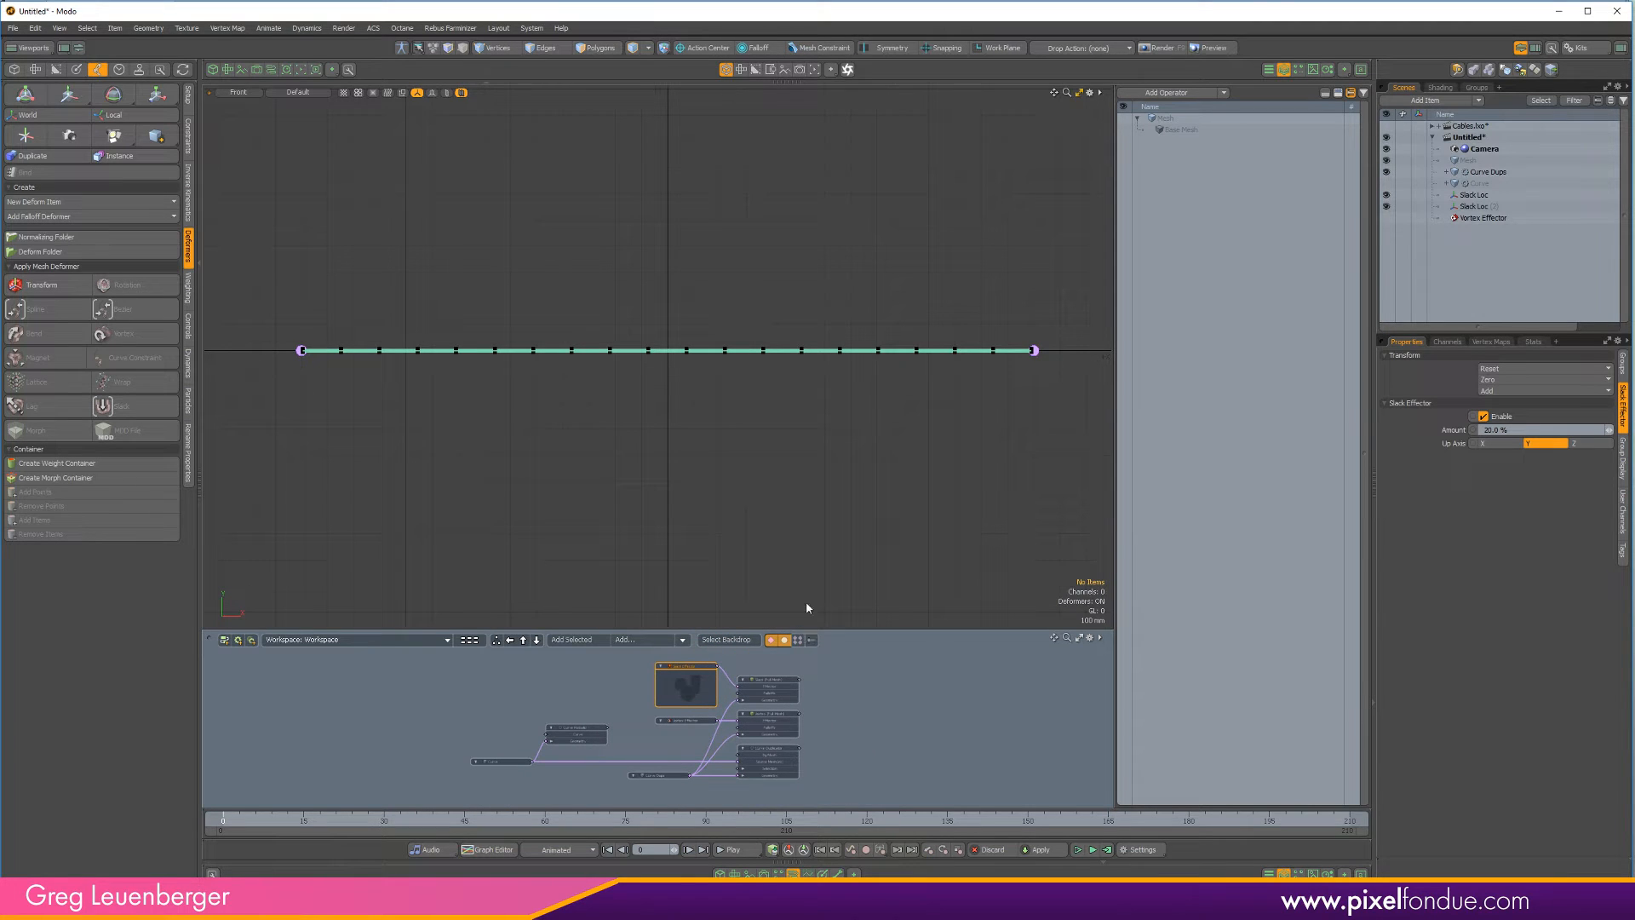
drag(812, 632, 814, 517)
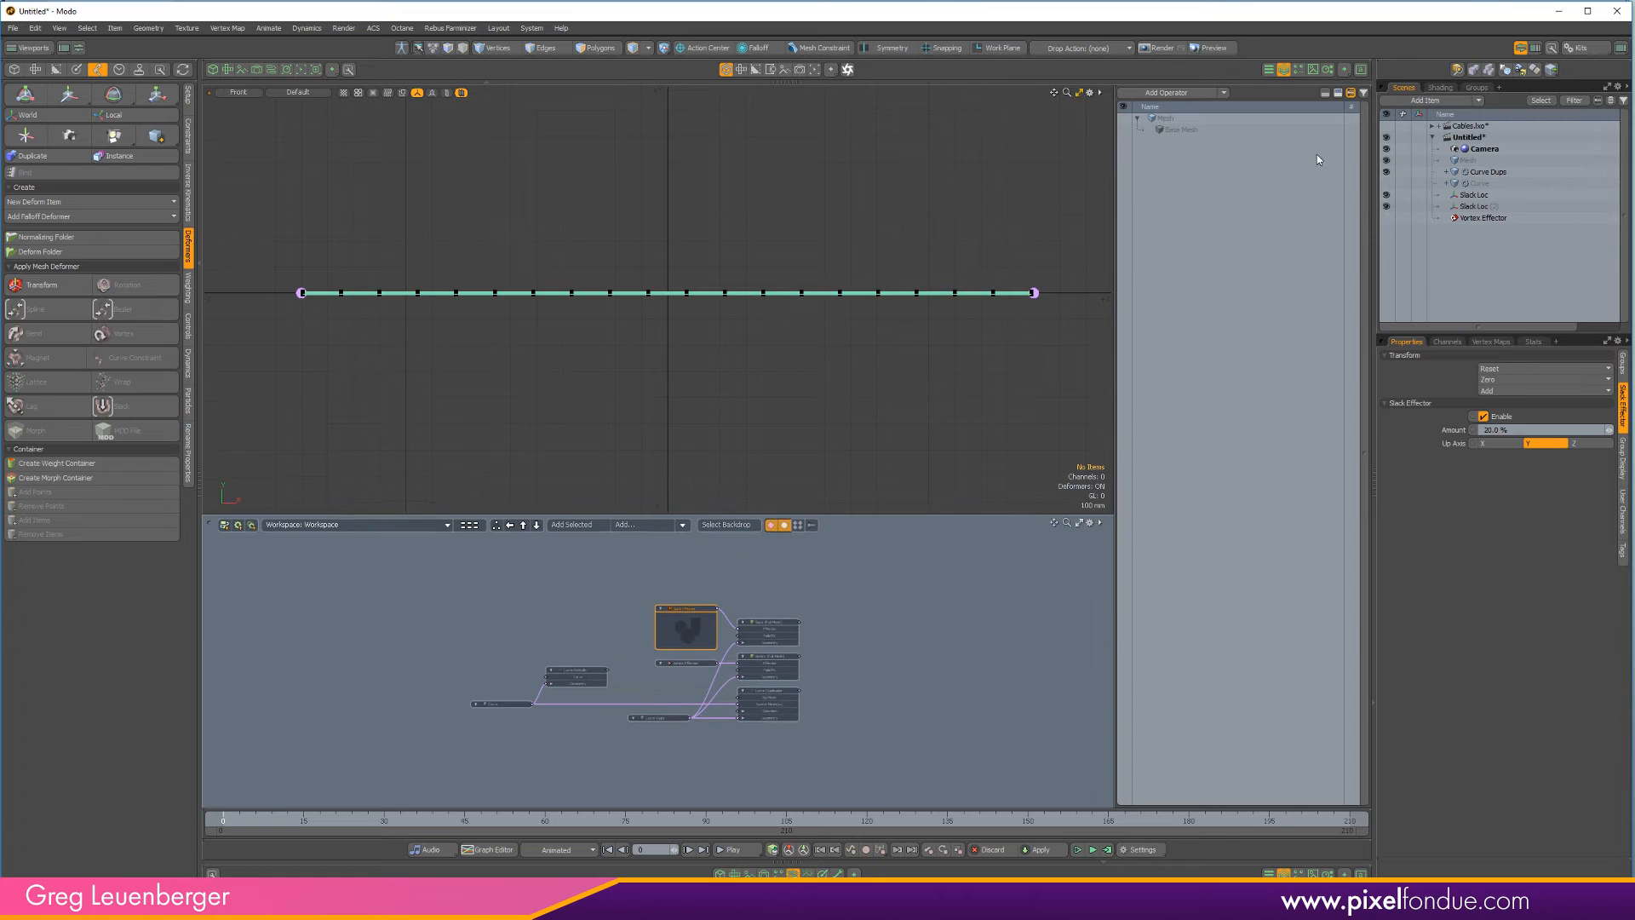
scroll(771, 651, up, 6)
alt+drag(860, 659, 934, 653)
scroll(902, 661, down, 1)
Rename the new mesh item as Cable Bundle
double_click(1456, 160)
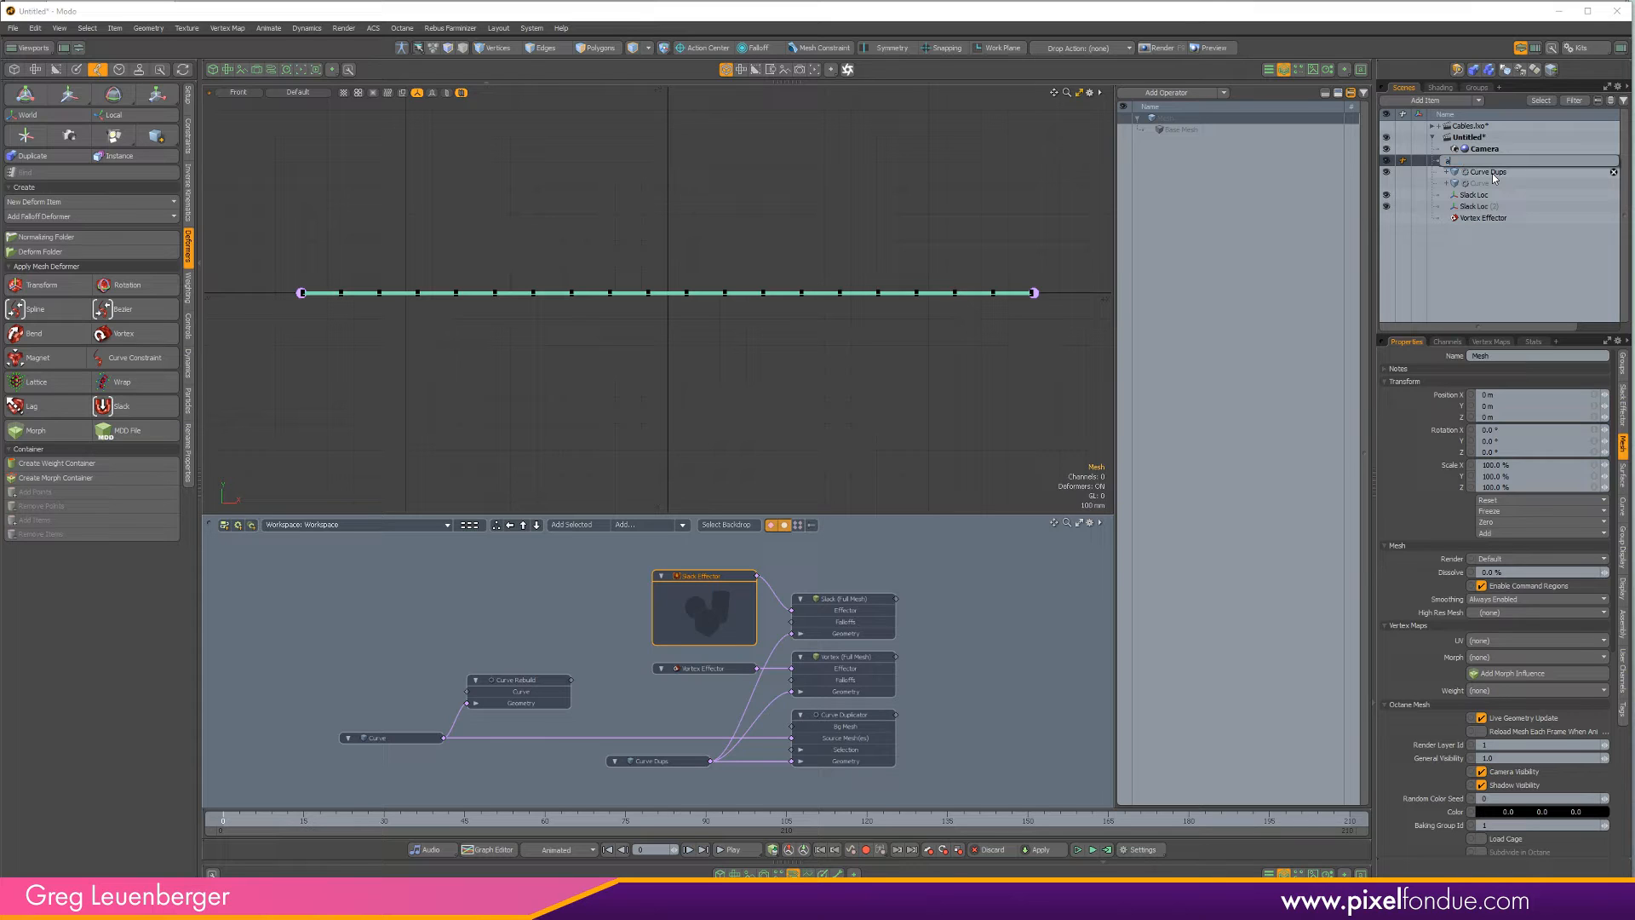
text(Cable Bundle)
key(Return)
double_click(1508, 161)
click(1520, 193)
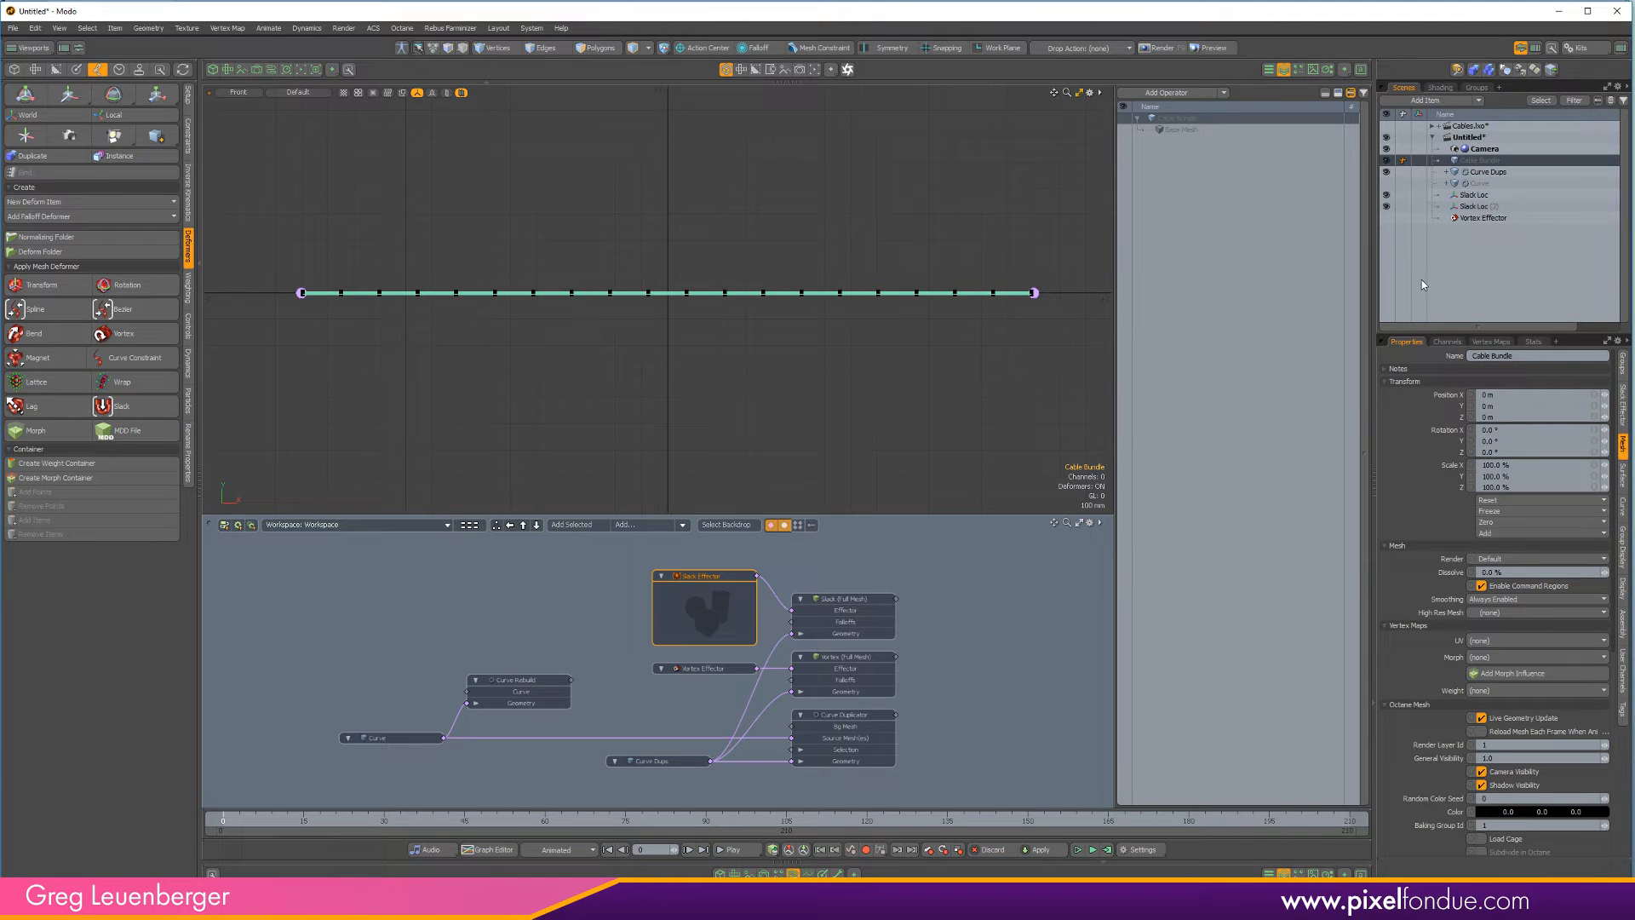
Add a Geo from Curves operation to Cable Bundle and assign the existing Curve Dups as its source mesh
click(1197, 93)
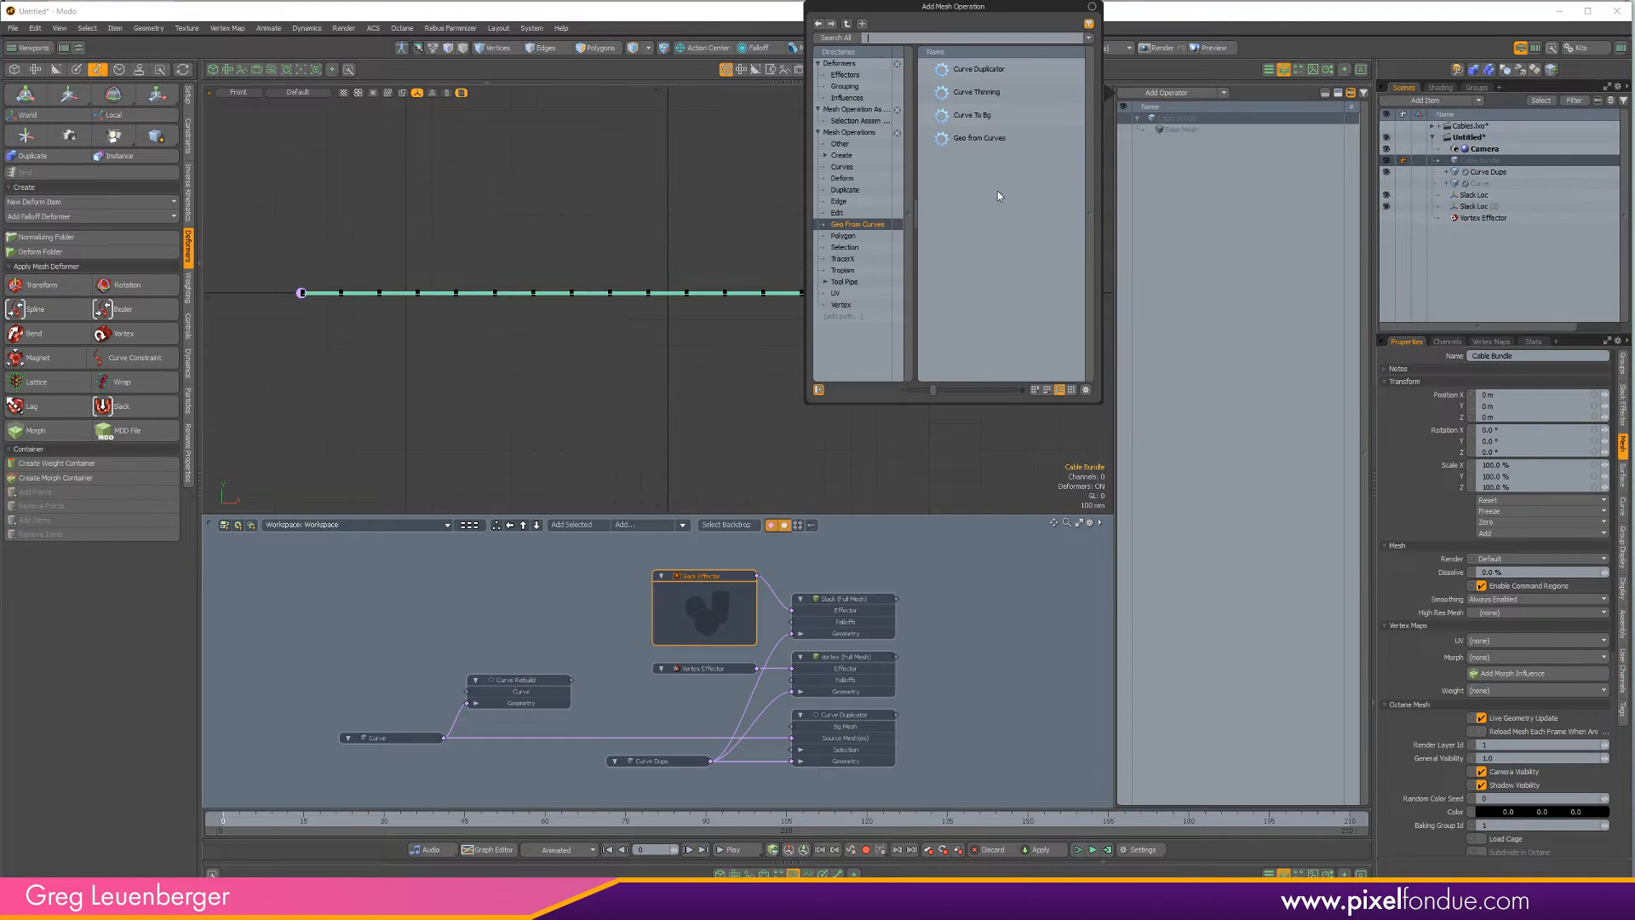
double_click(968, 139)
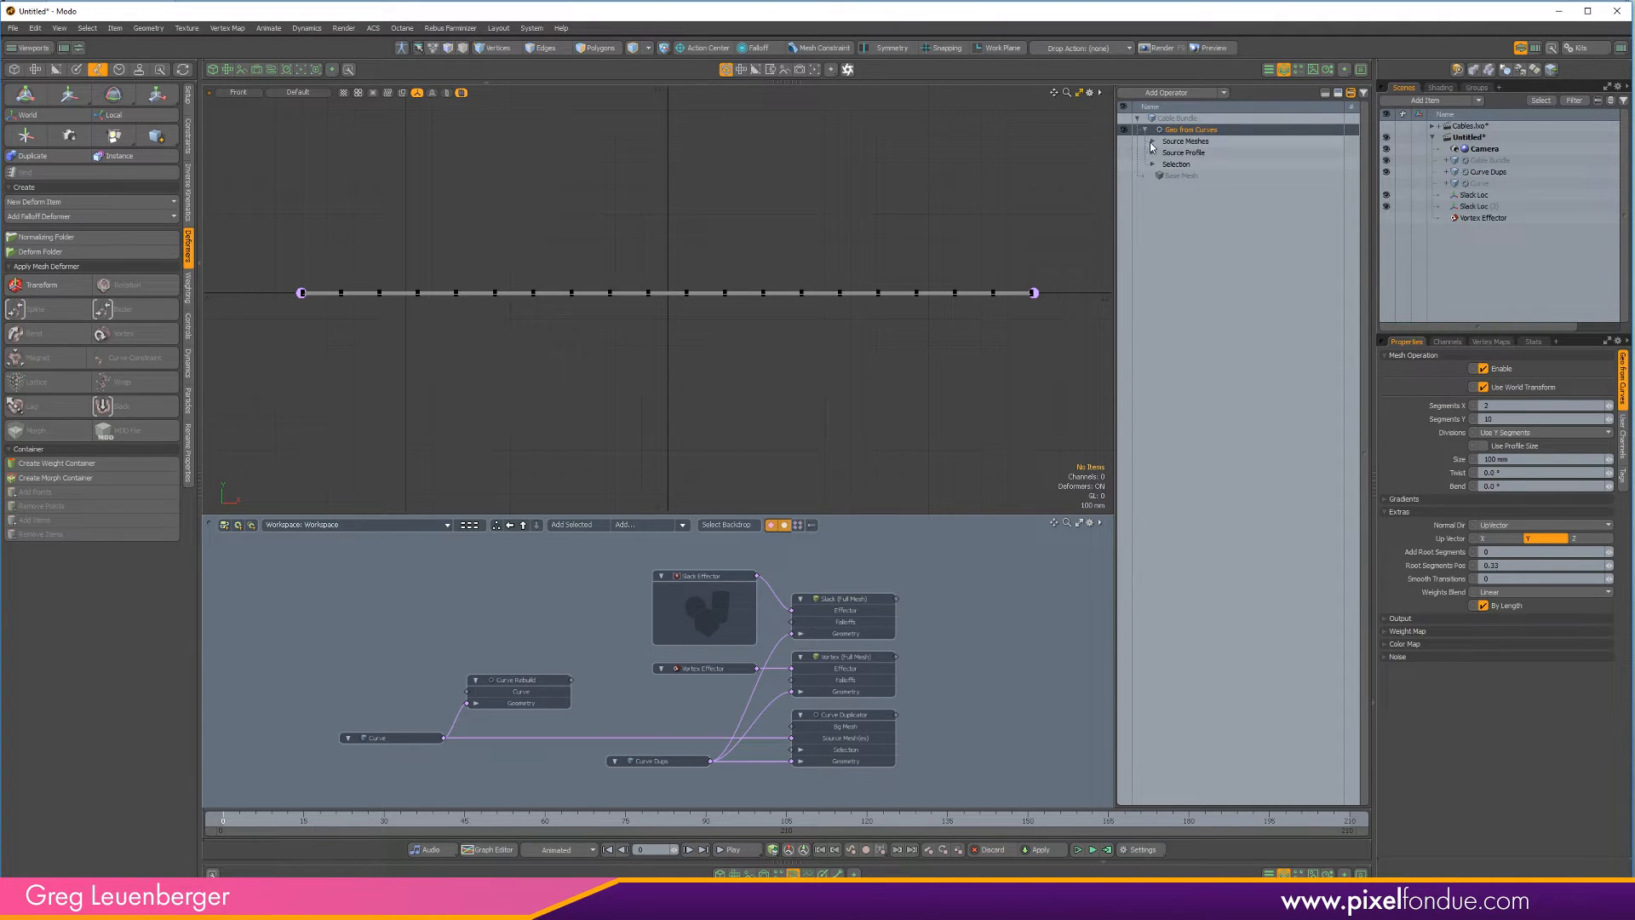
click(1152, 141)
click(1194, 153)
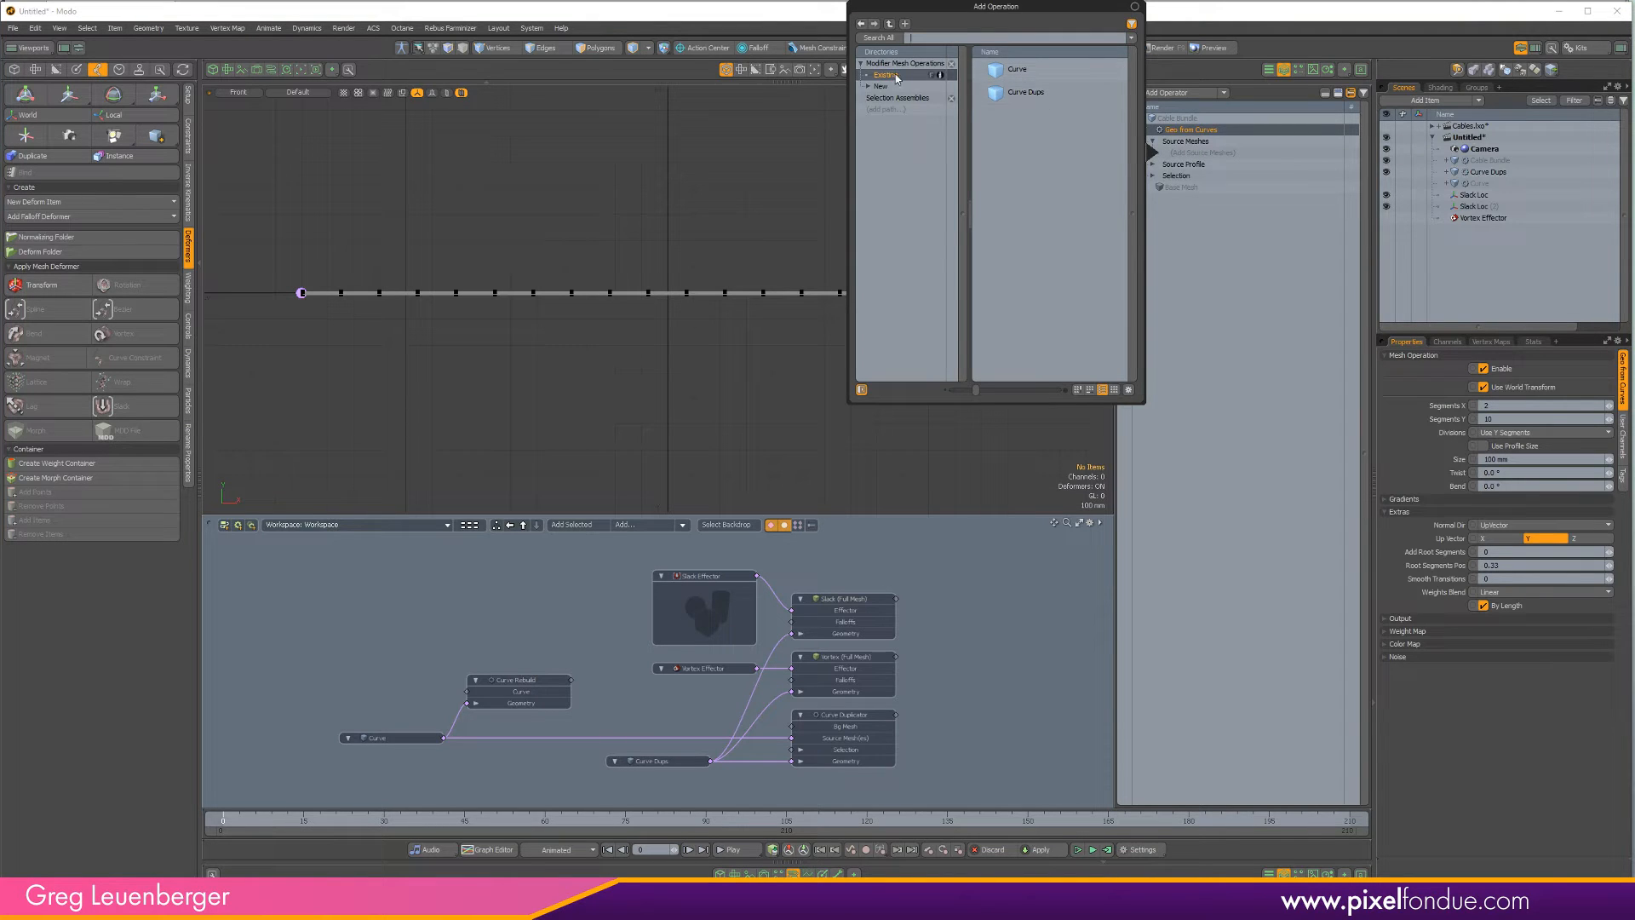
double_click(1025, 92)
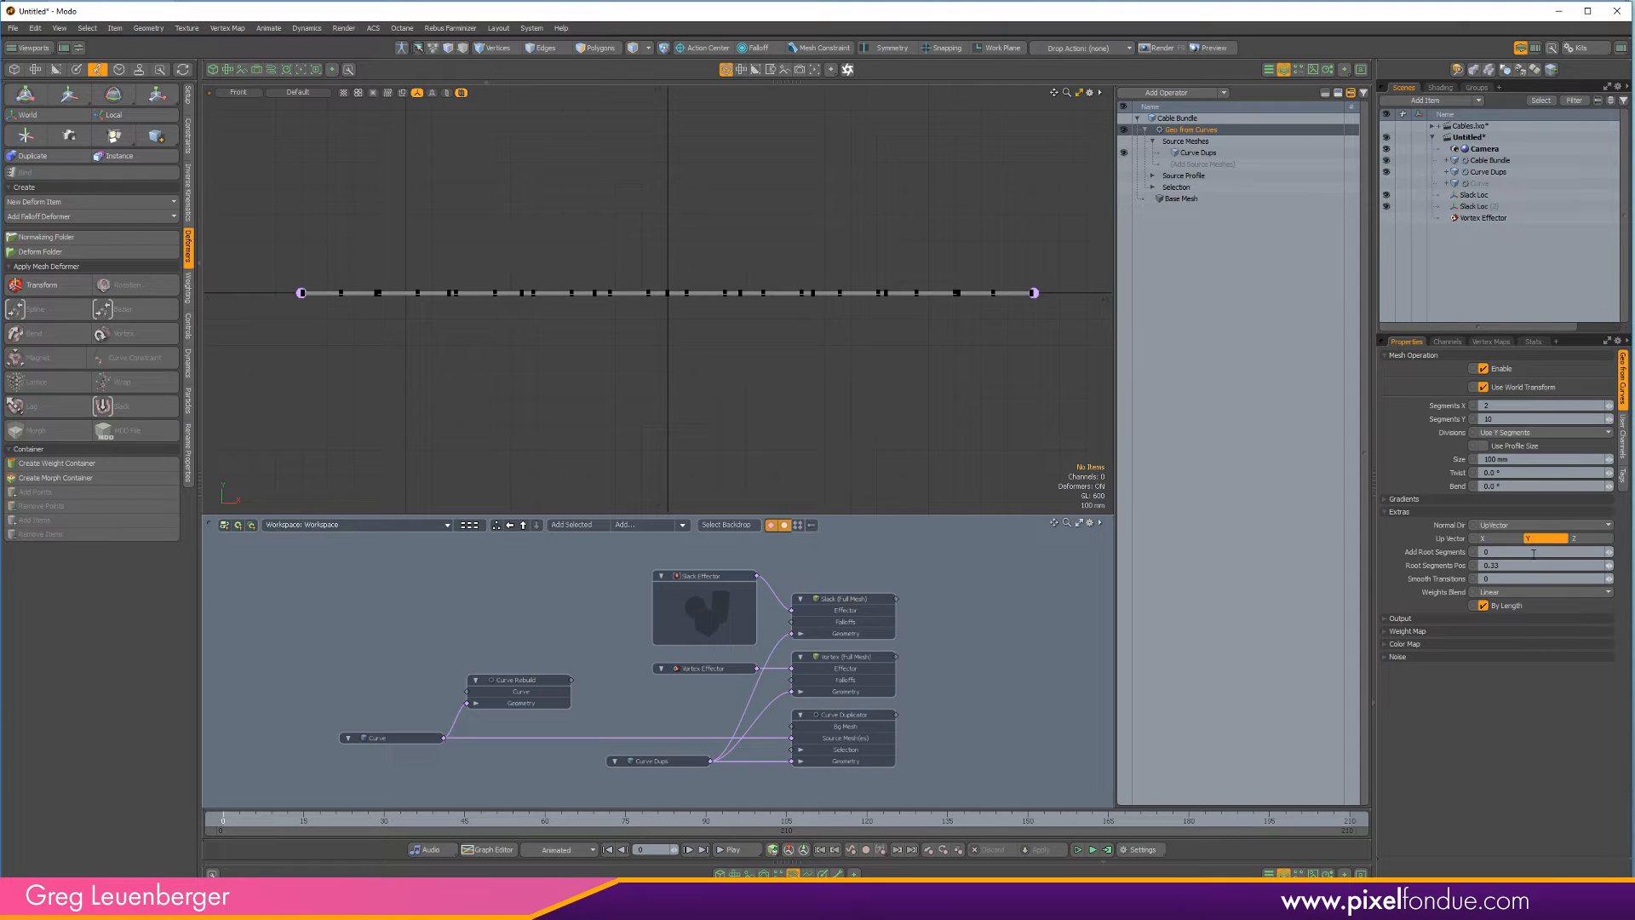
Switch the model view to Perspective and set the Geo from Curves output to Geometry with Cylinders as the geometry type
click(1385, 619)
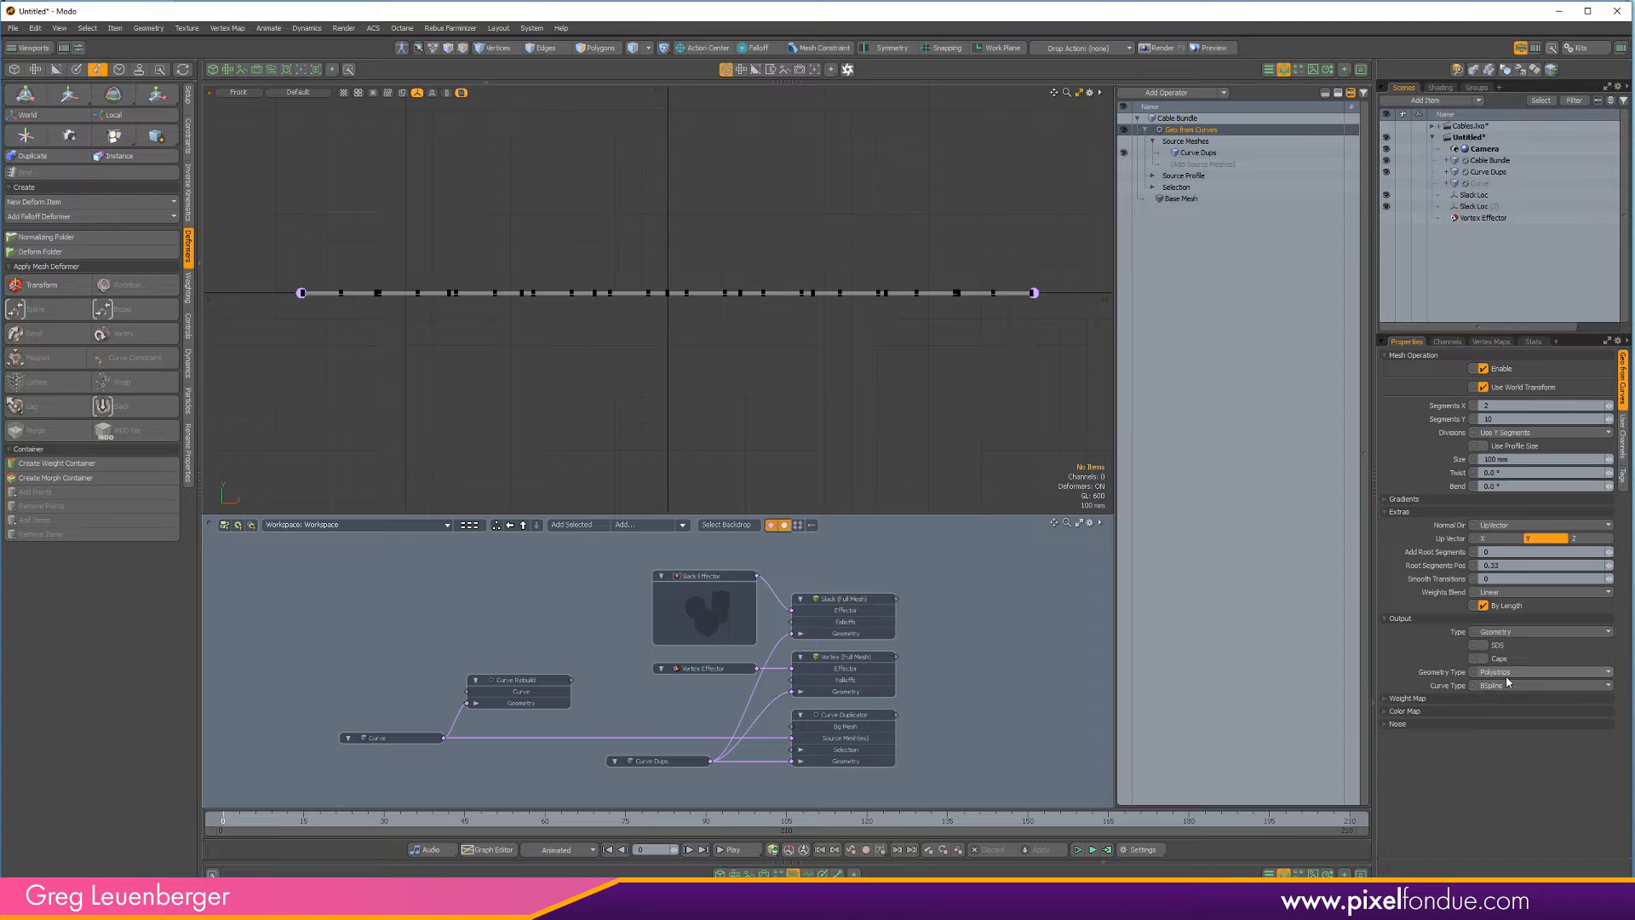
key(ctrl+space)
click(954, 192)
alt+drag(877, 409, 826, 460)
ctrl+alt+drag(473, 267, 513, 341)
click(1511, 631)
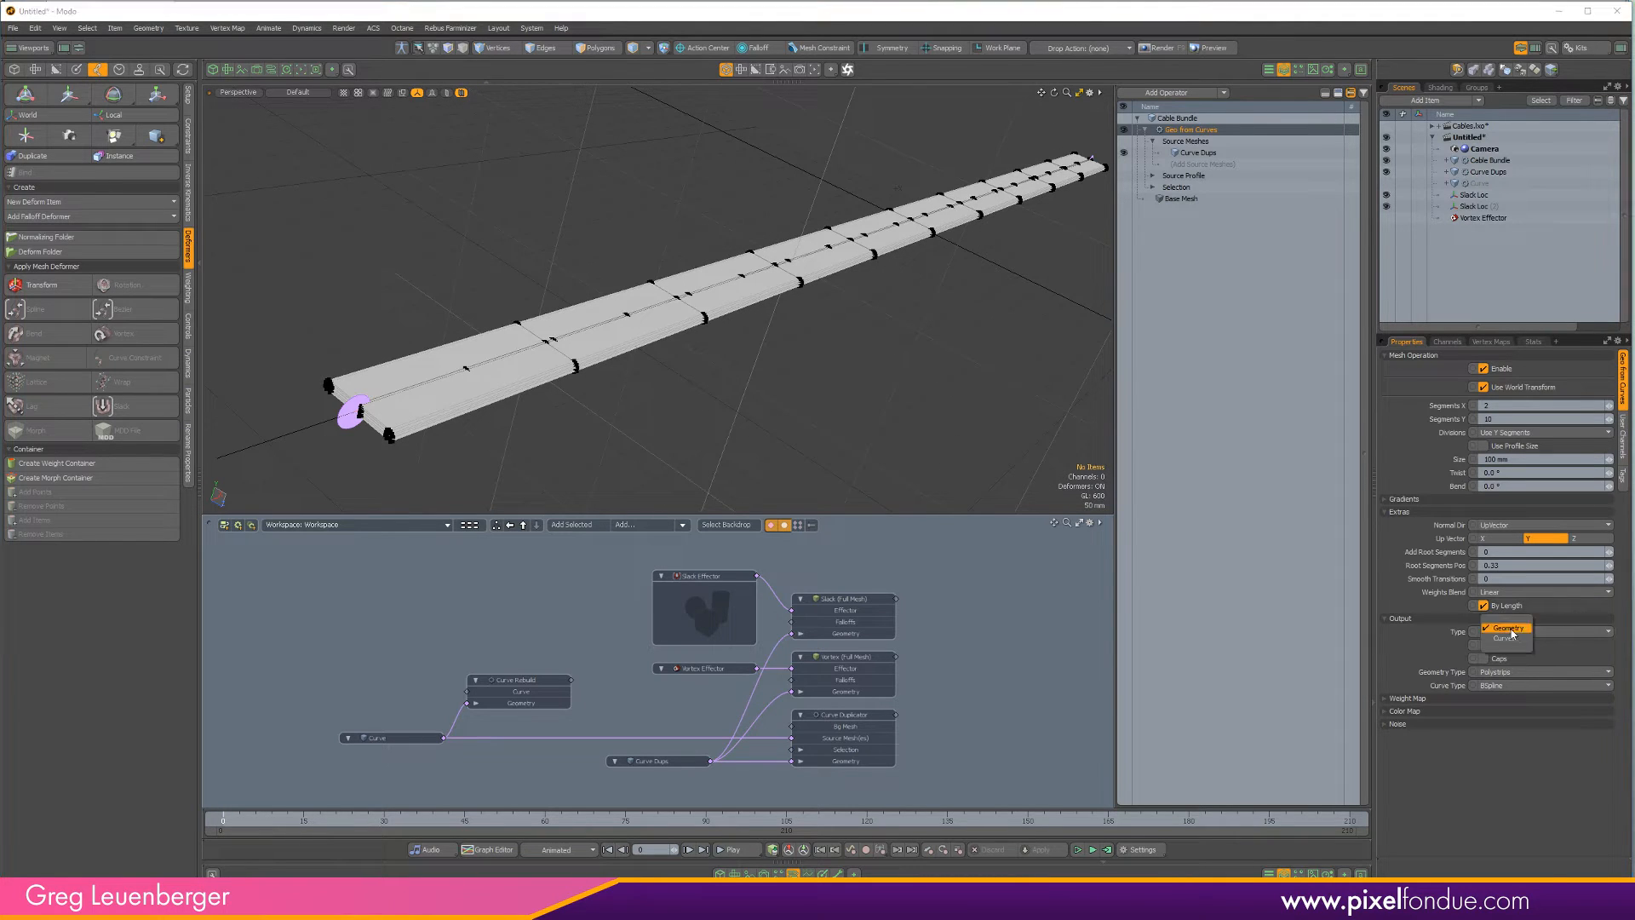
click(1508, 628)
click(1524, 672)
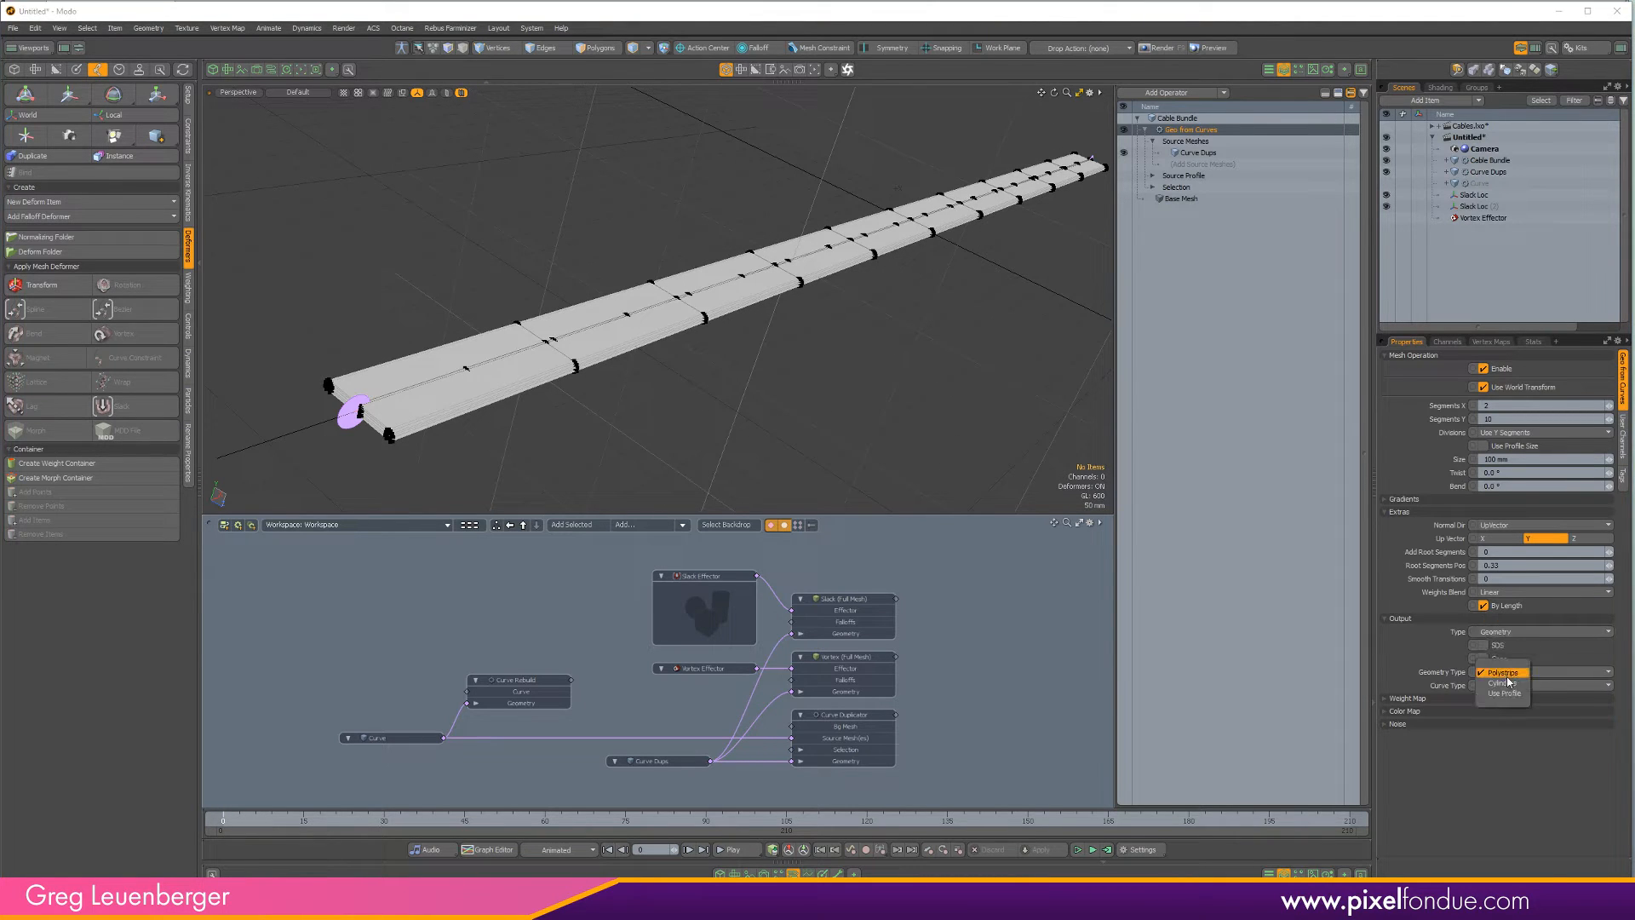
click(1505, 688)
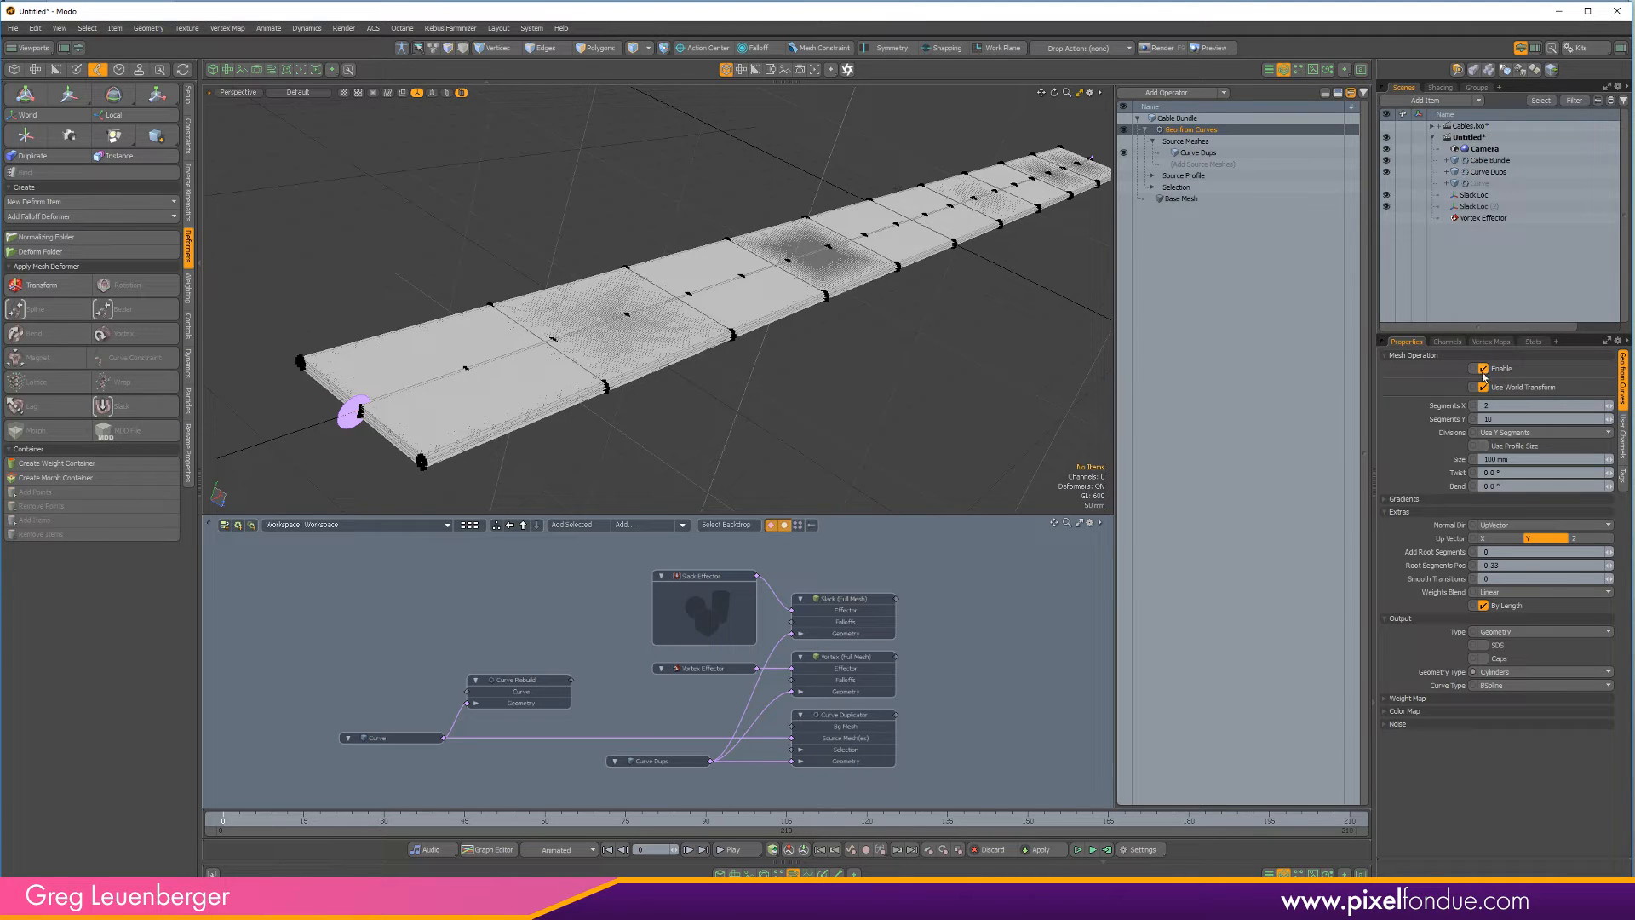
Set the Geo from Curves operation's Segments X to 8 to round out the cylinders
click(1446, 406)
alt+drag(886, 308, 801, 304)
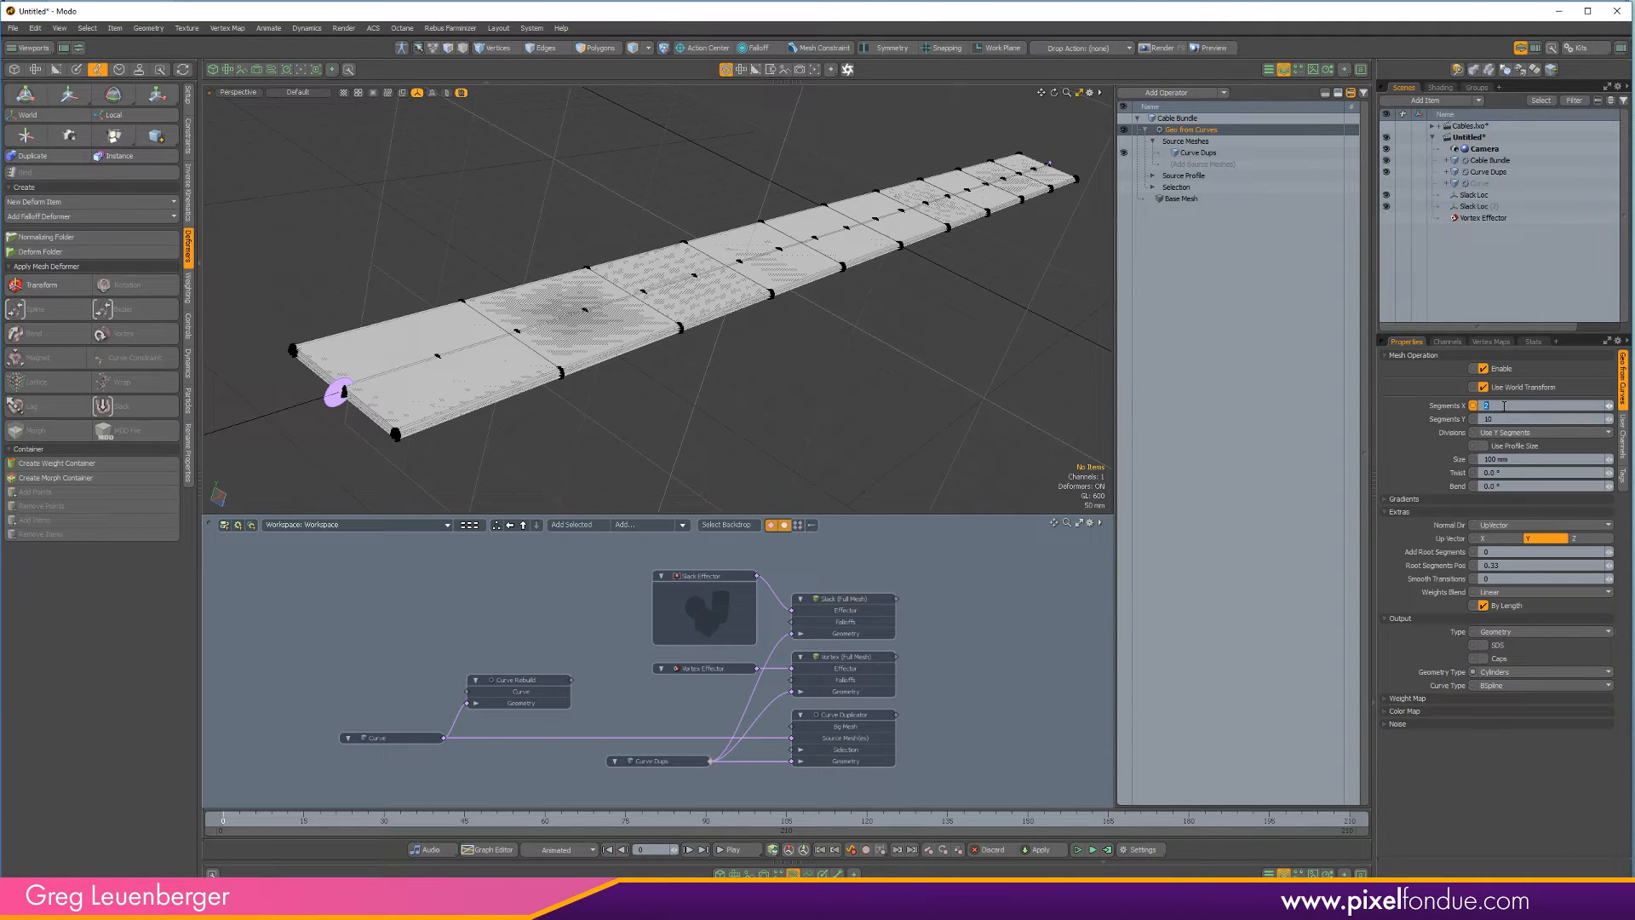
key(Return)
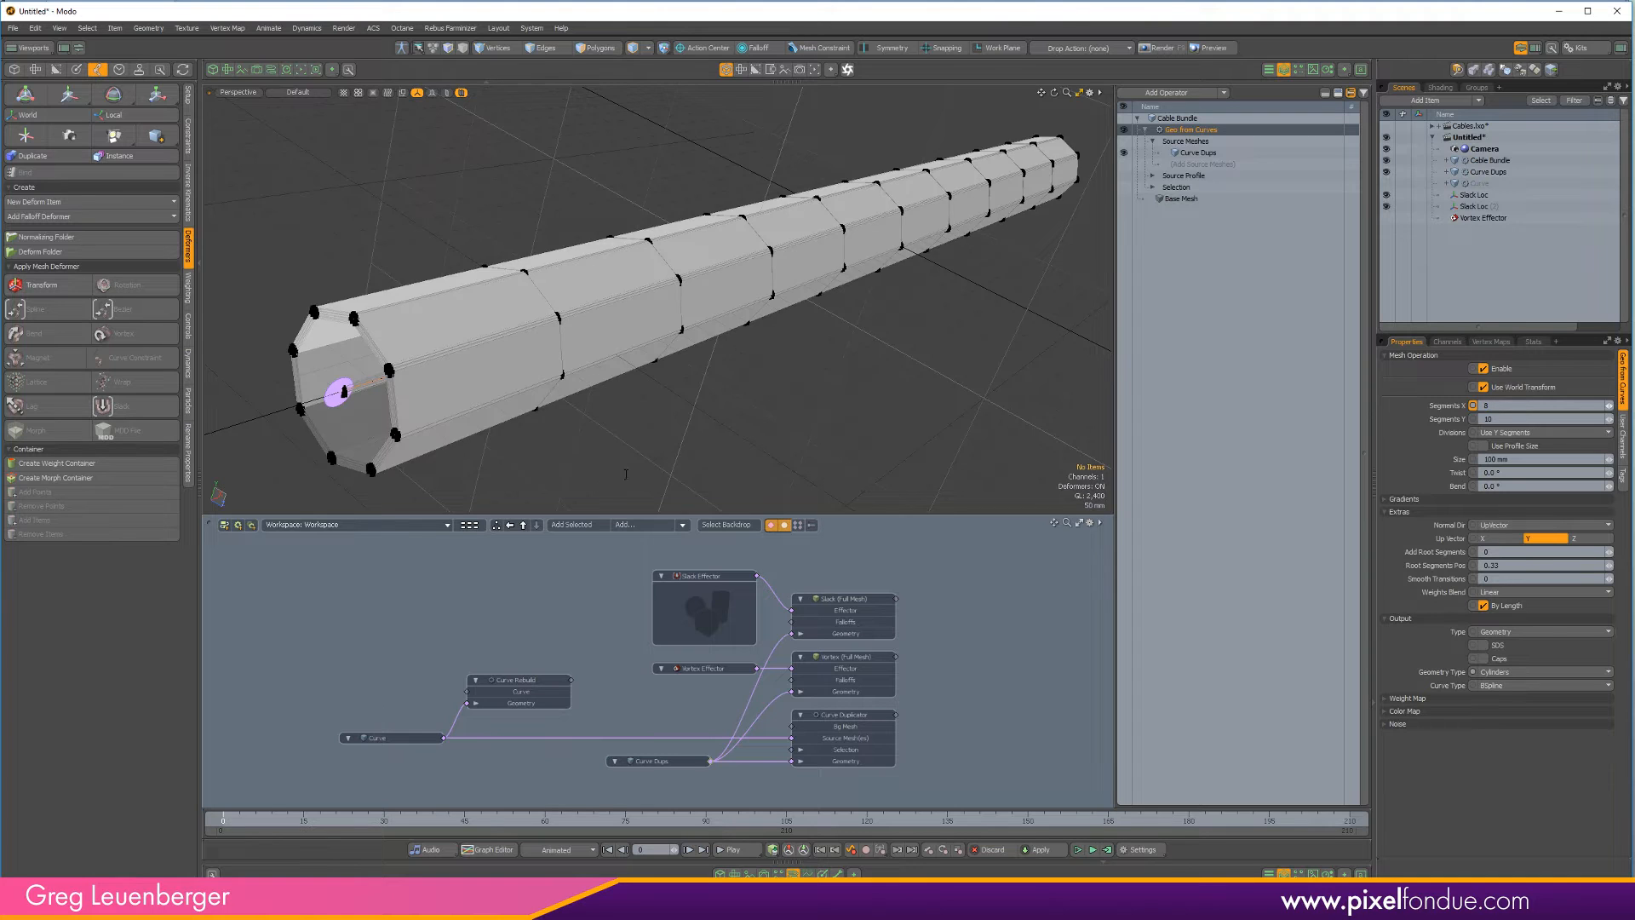
mouse_move(521, 400)
alt+mouse_down()
mouse_move(672, 393)
mouse_move(521, 399)
alt+mouse_up()
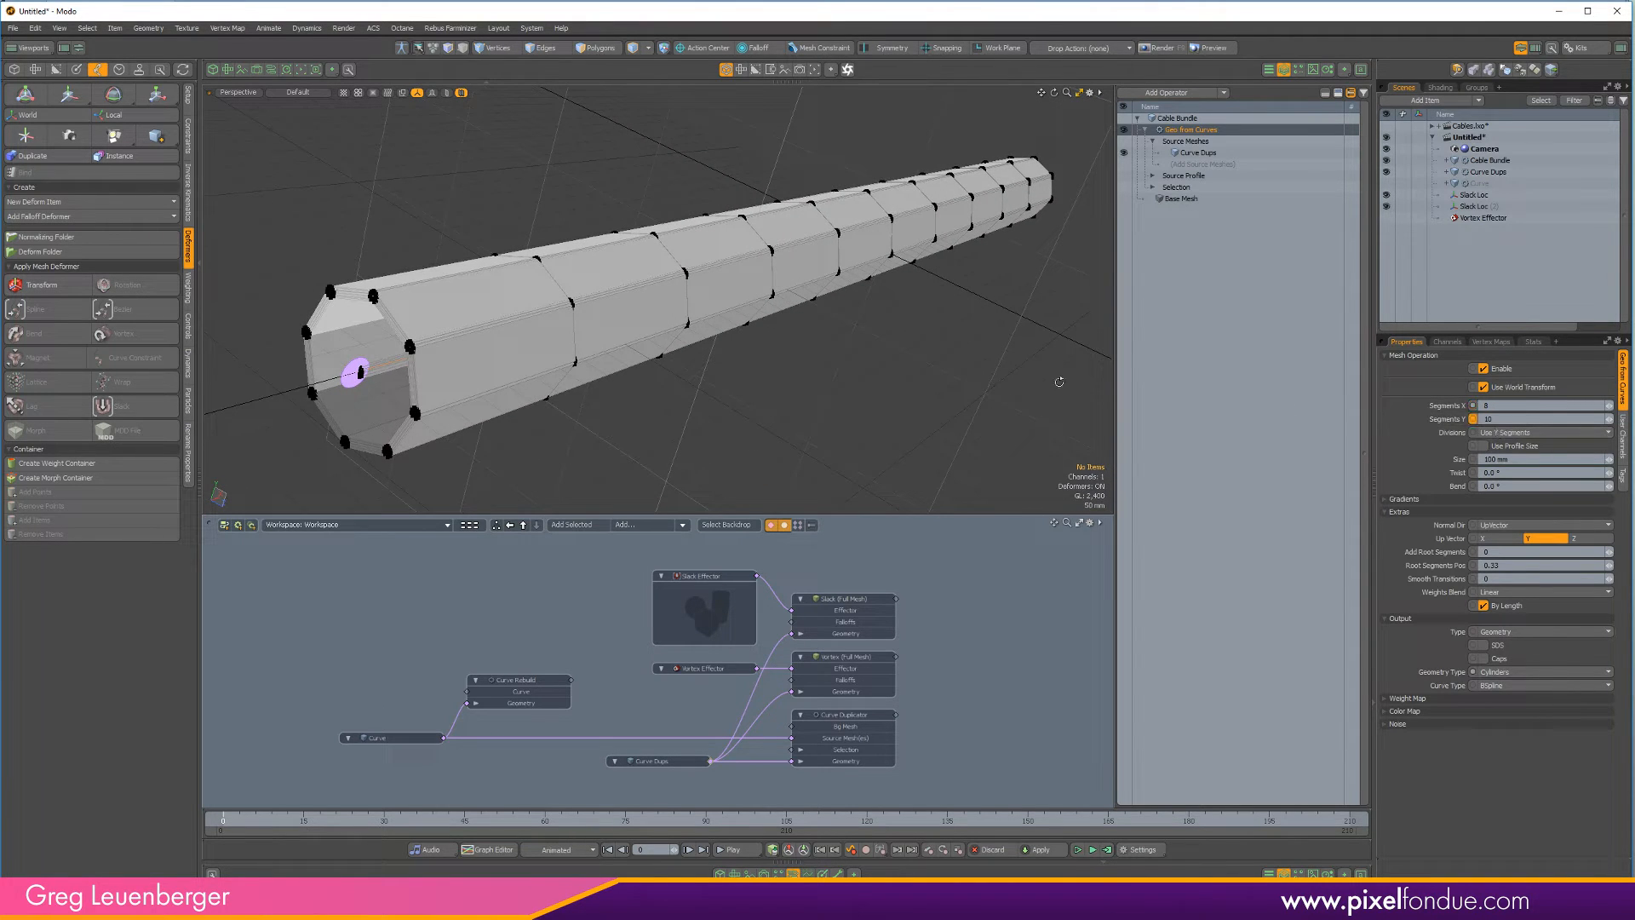
Increase the Geo from Curves operation's Segments Y to 29 interactively with Channel Haul
alt+drag(1060, 382, 801, 337)
key(c)
drag(801, 336, 913, 371)
scroll(839, 354, down, 4)
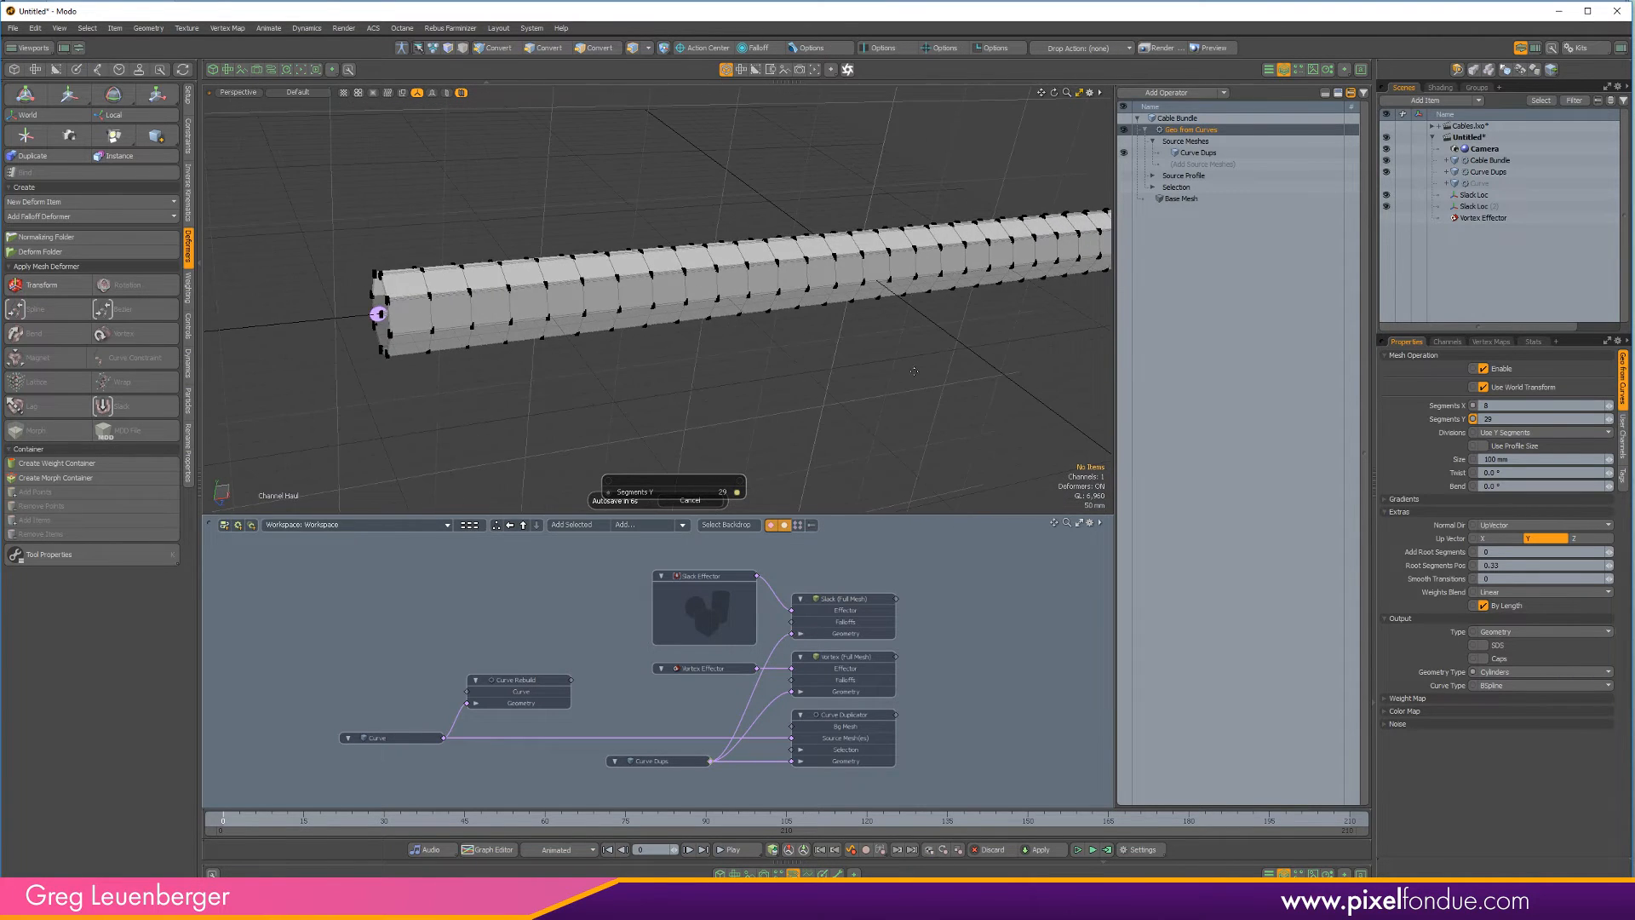
Enable SDS on the Geo from Curves output for smooth cylinders and abort the auto-save
click(1483, 645)
alt+drag(663, 273, 545, 330)
scroll(603, 322, up, 4)
scroll(603, 322, down, 4)
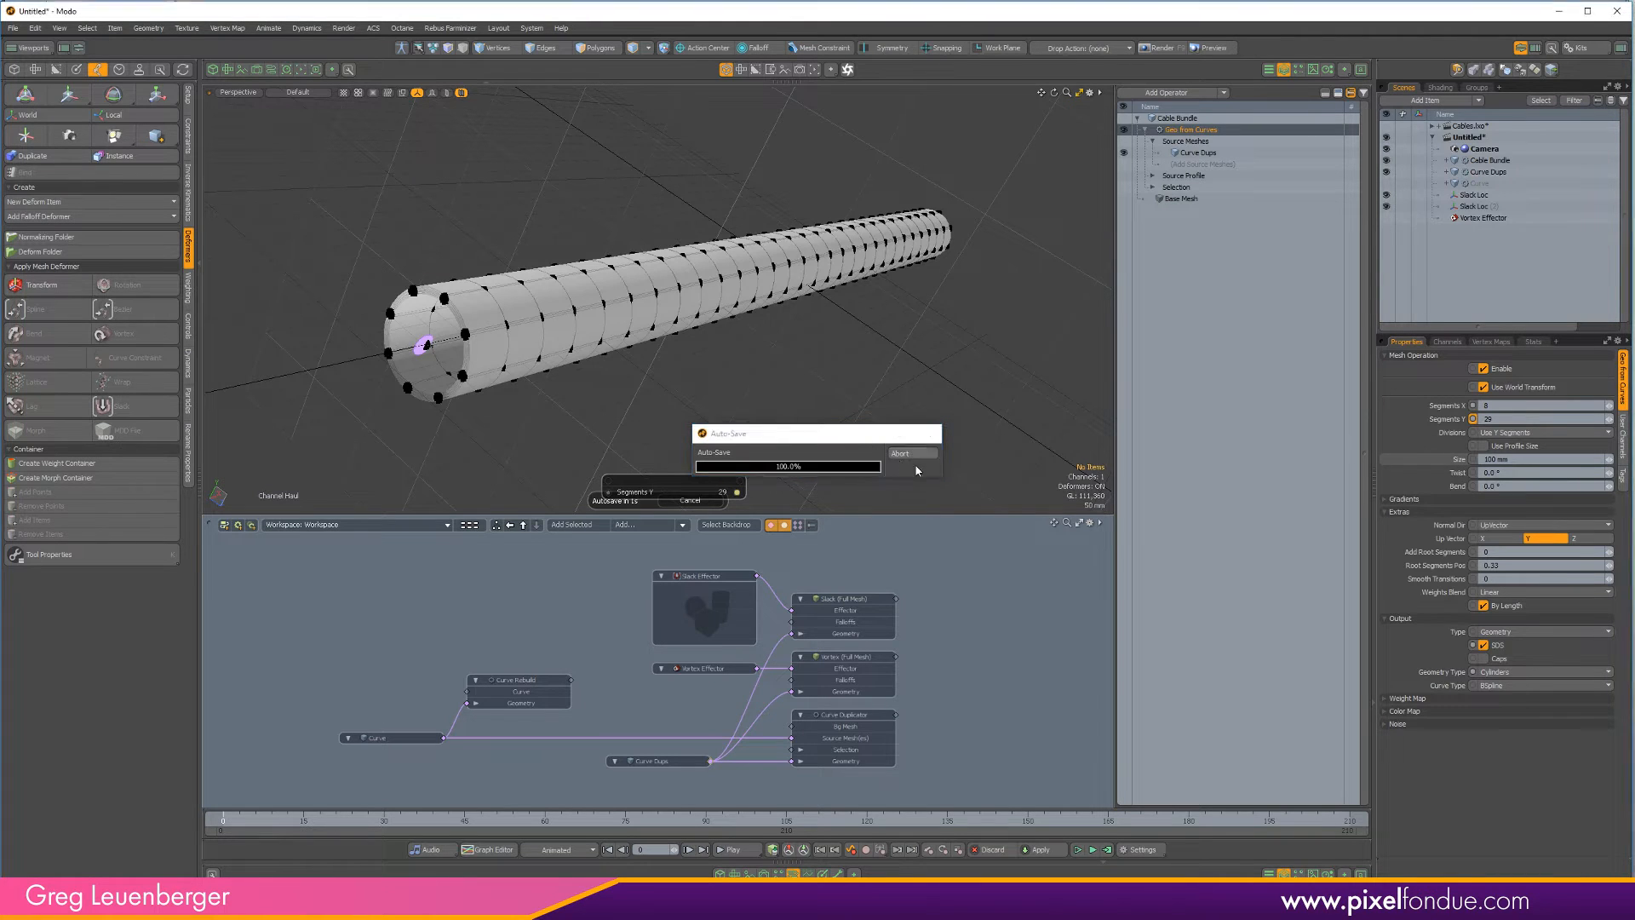
click(902, 458)
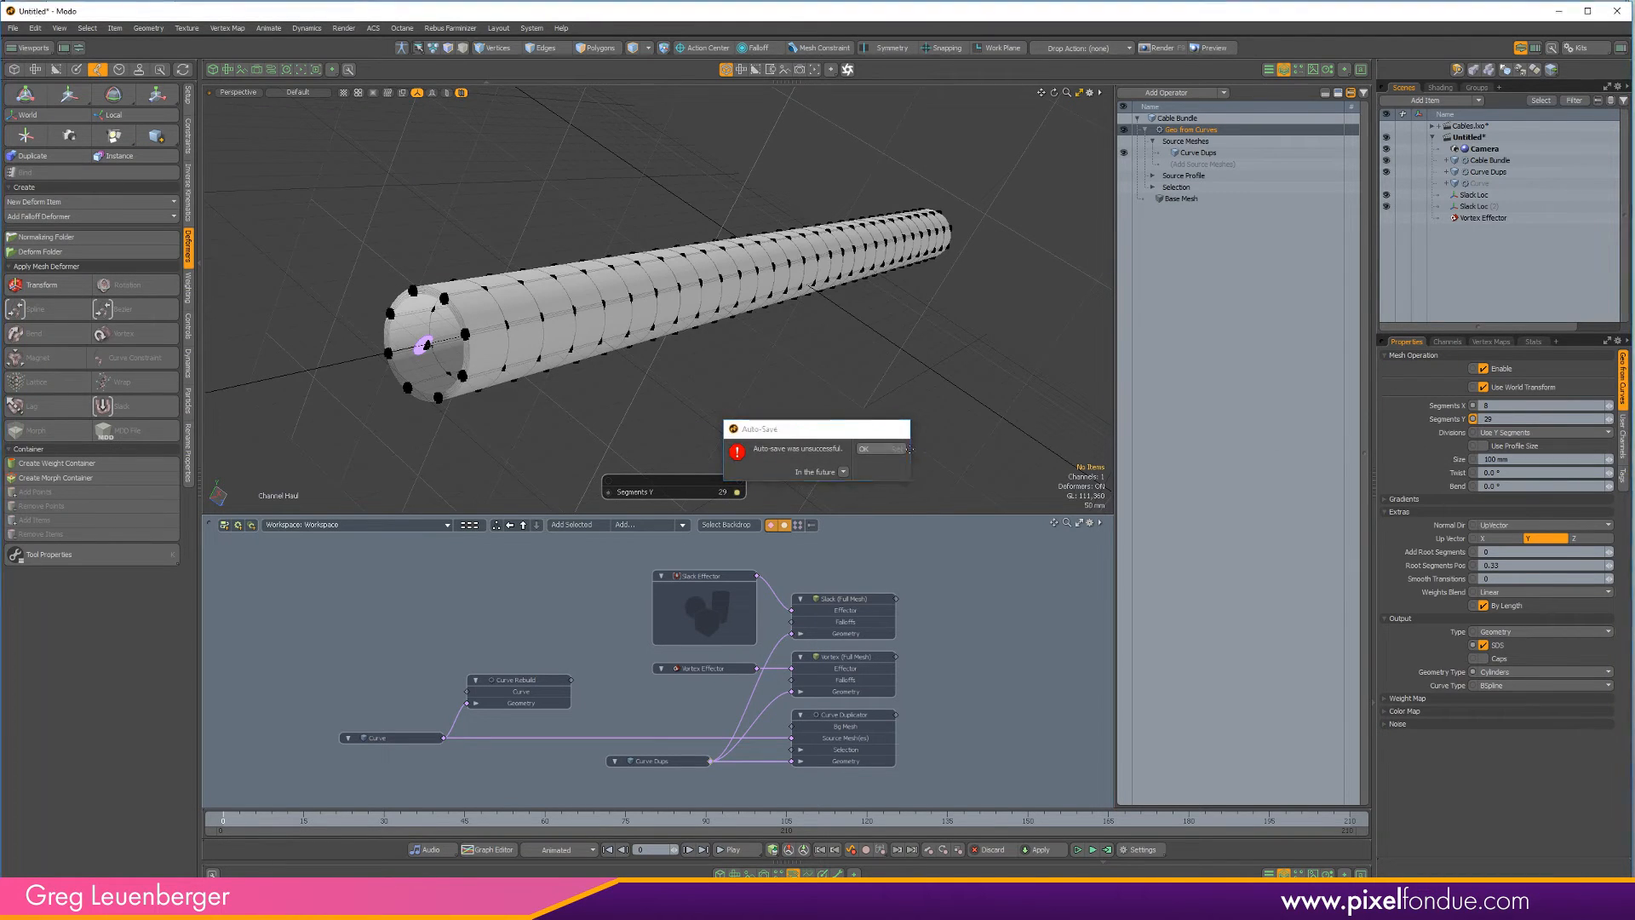
Reduce the Geo from Curves cylinder Size to 11 mm so the cables appear as separate strands
click(1458, 462)
alt+drag(652, 350, 750, 368)
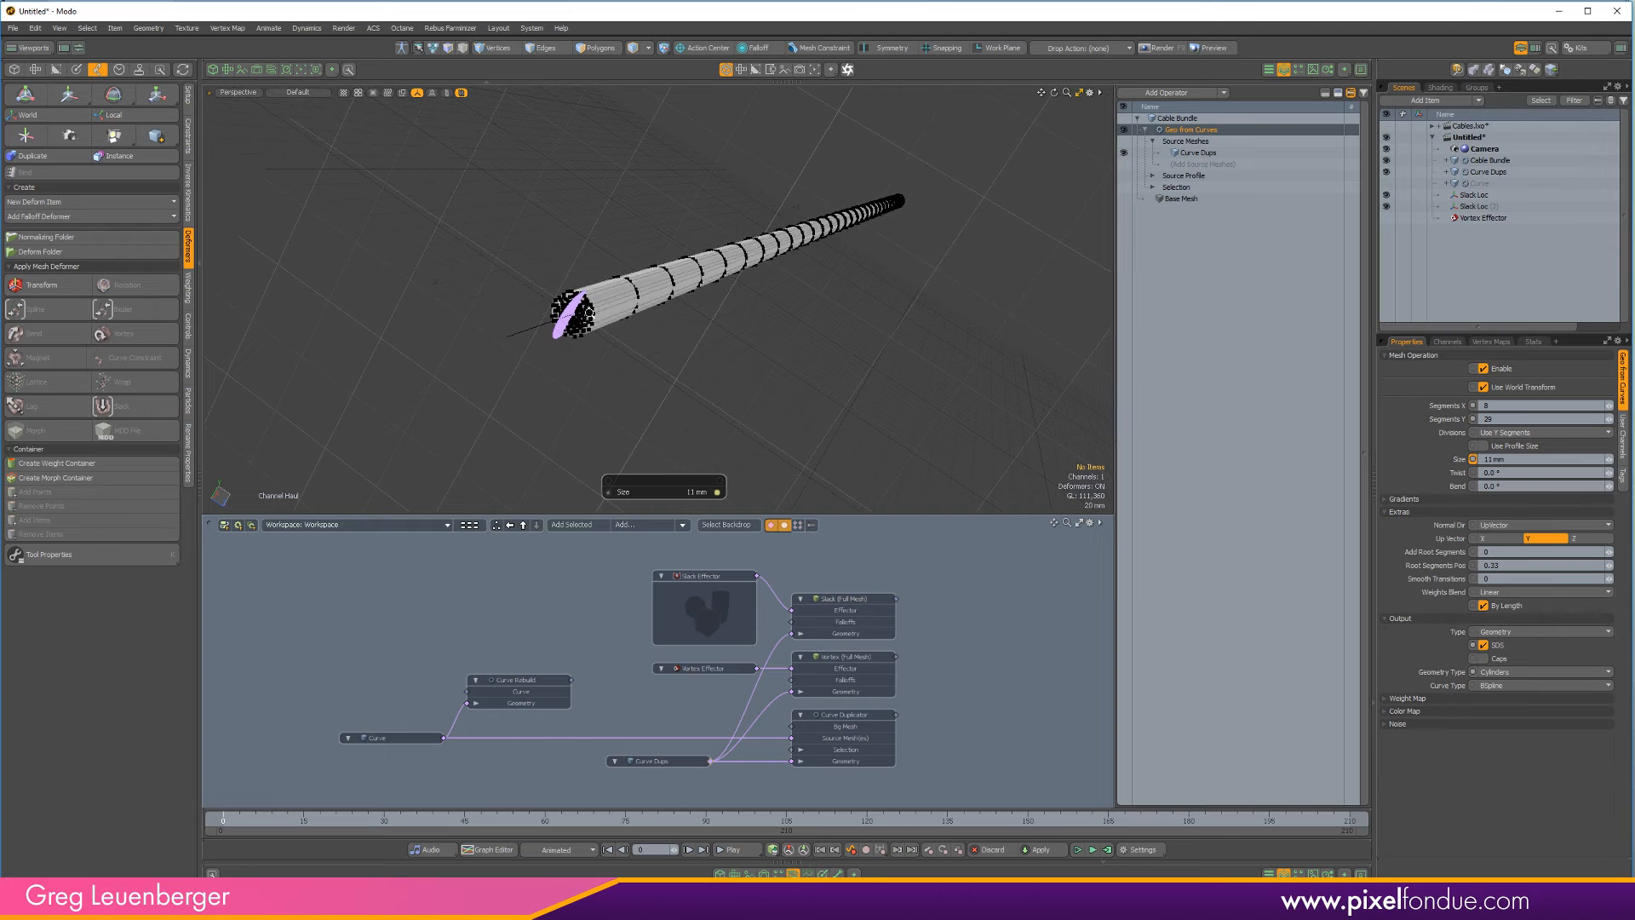
Reduce the Size of the Cable Bundle's Geo from Curves operation to 2 mm
ctrl+alt+drag(647, 319, 707, 323)
alt+shift+drag(579, 350, 711, 352)
ctrl+alt+drag(711, 352, 793, 372)
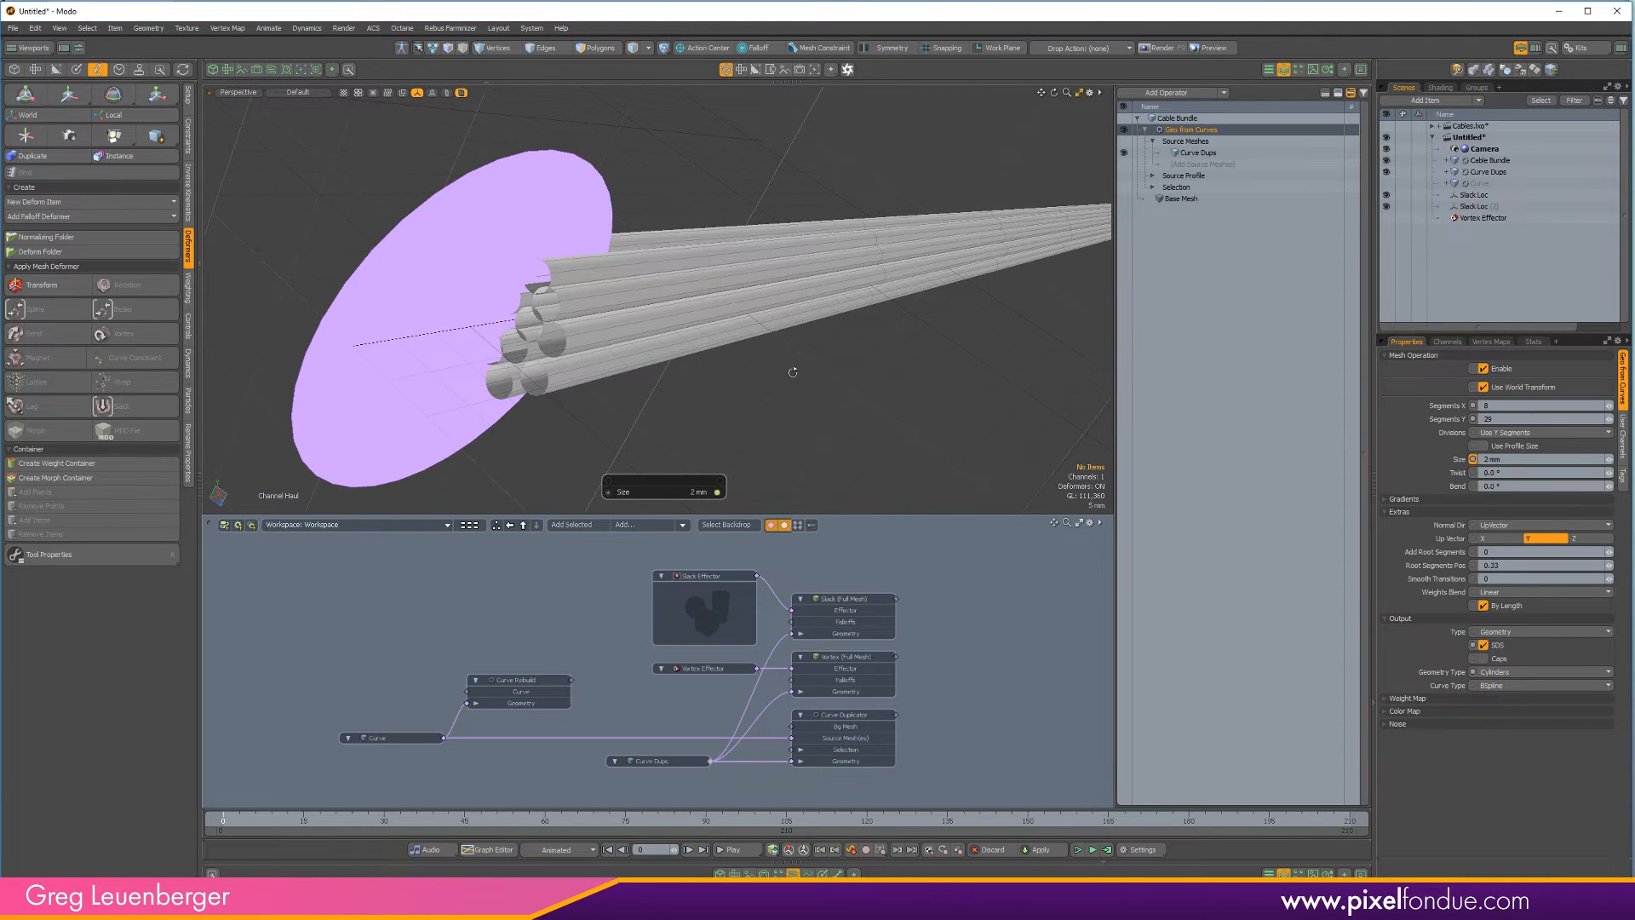
Set the Radius of the Curve Duplicator under Curve Dups to 0.017 to spread the cable strands apart
click(1479, 172)
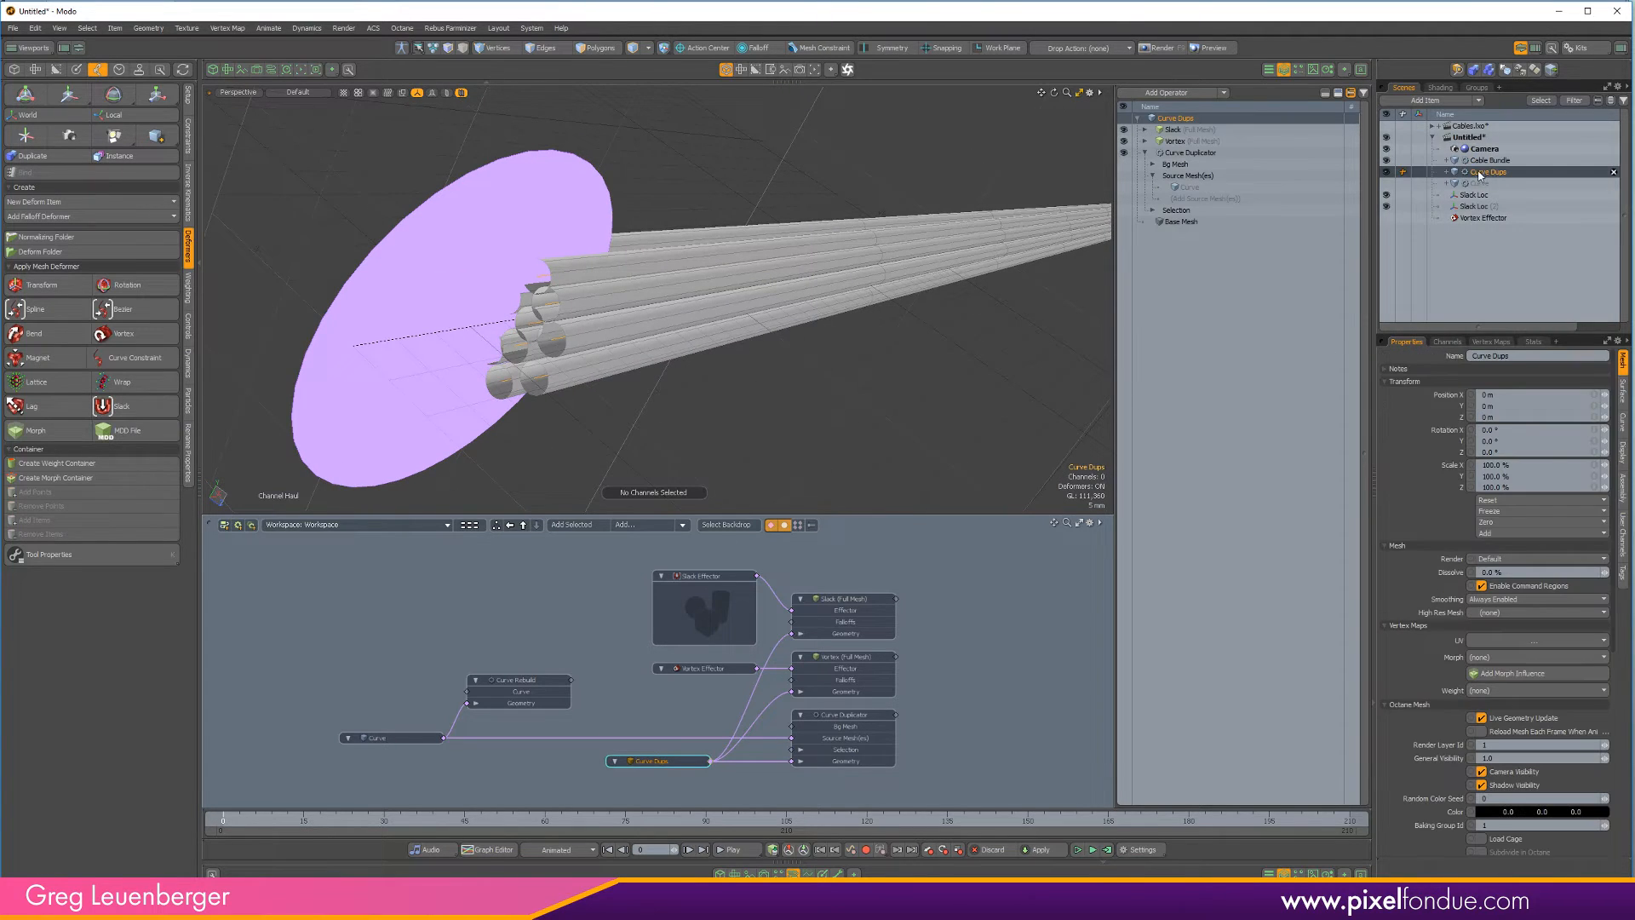
click(1192, 152)
click(1453, 406)
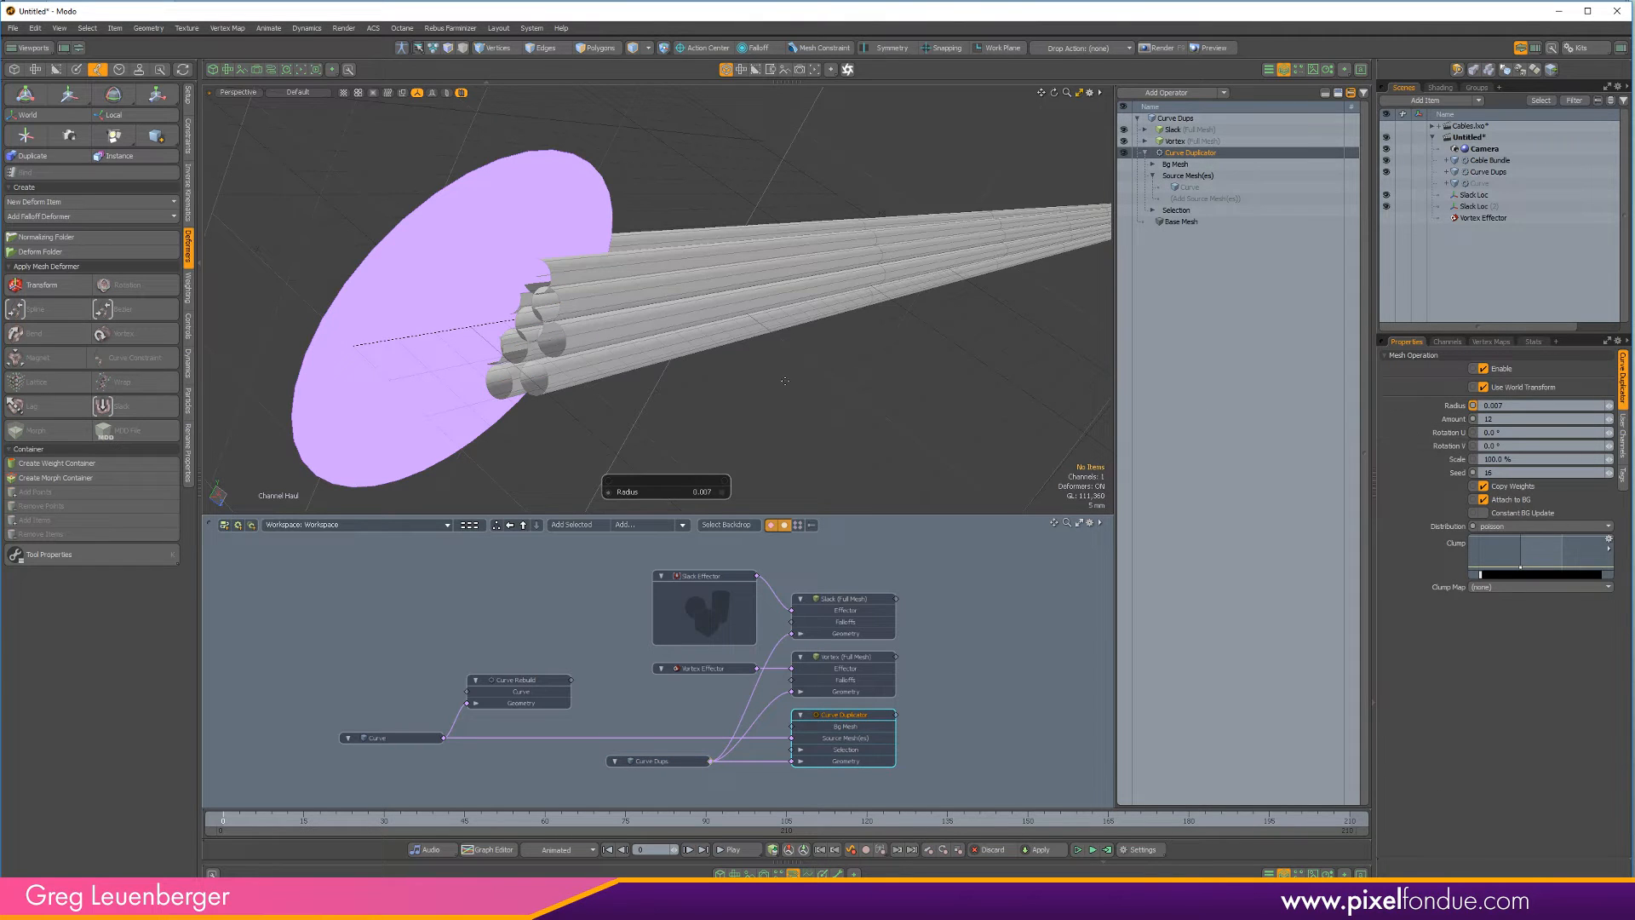
drag(746, 393, 764, 396)
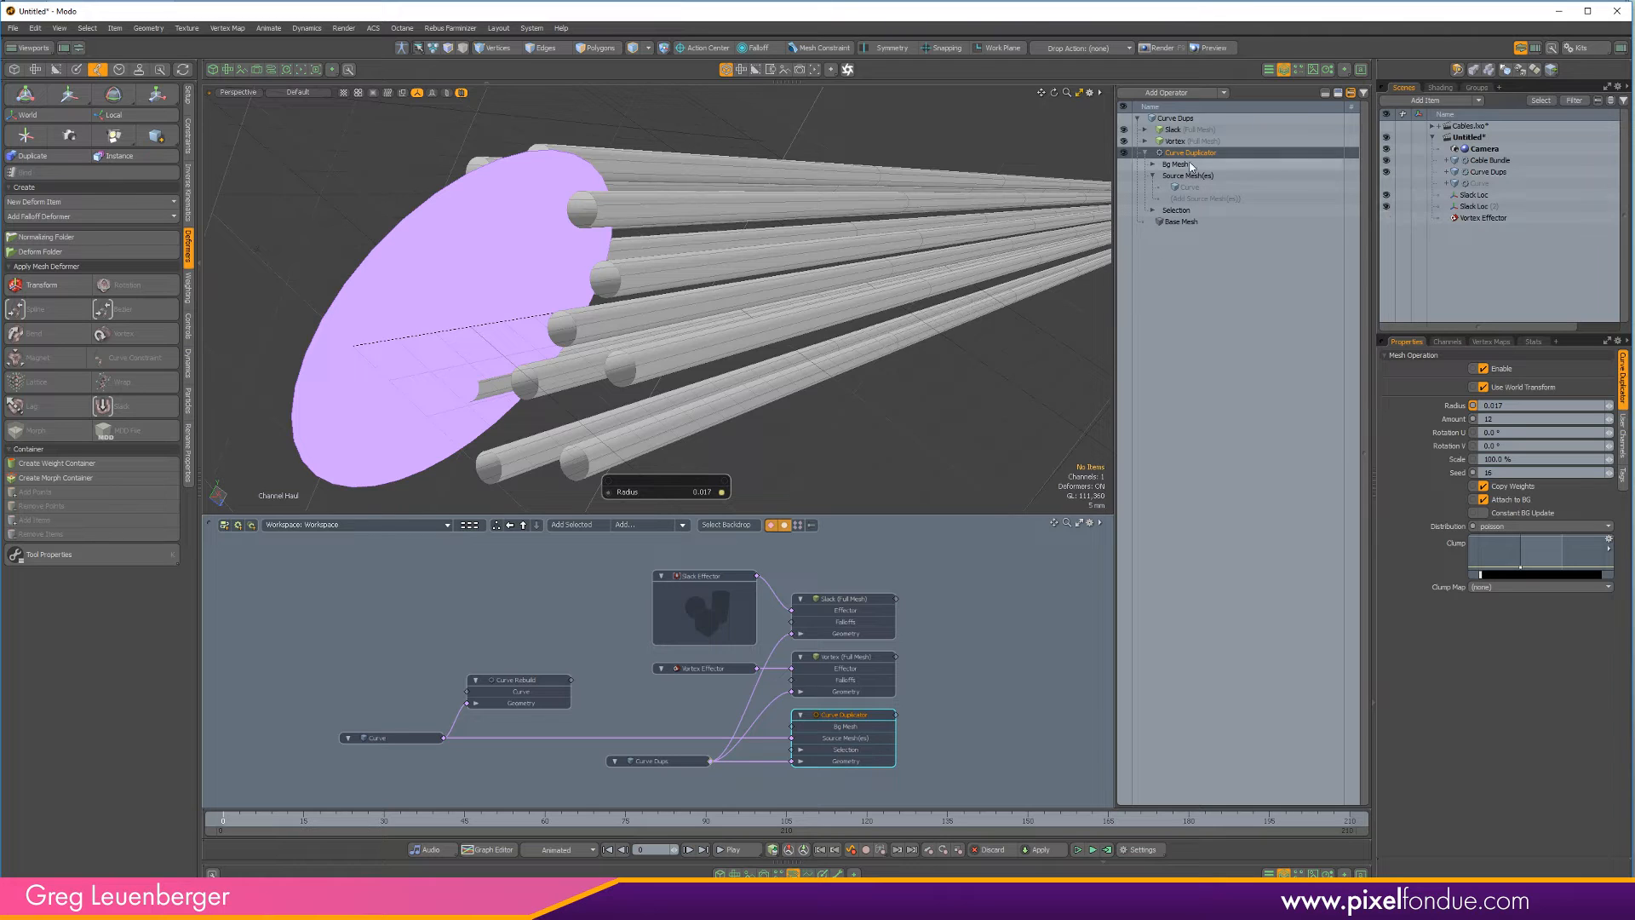
Increase the Size of the Cable Bundle's Geo from Curves operation to 4.05 mm
click(1473, 162)
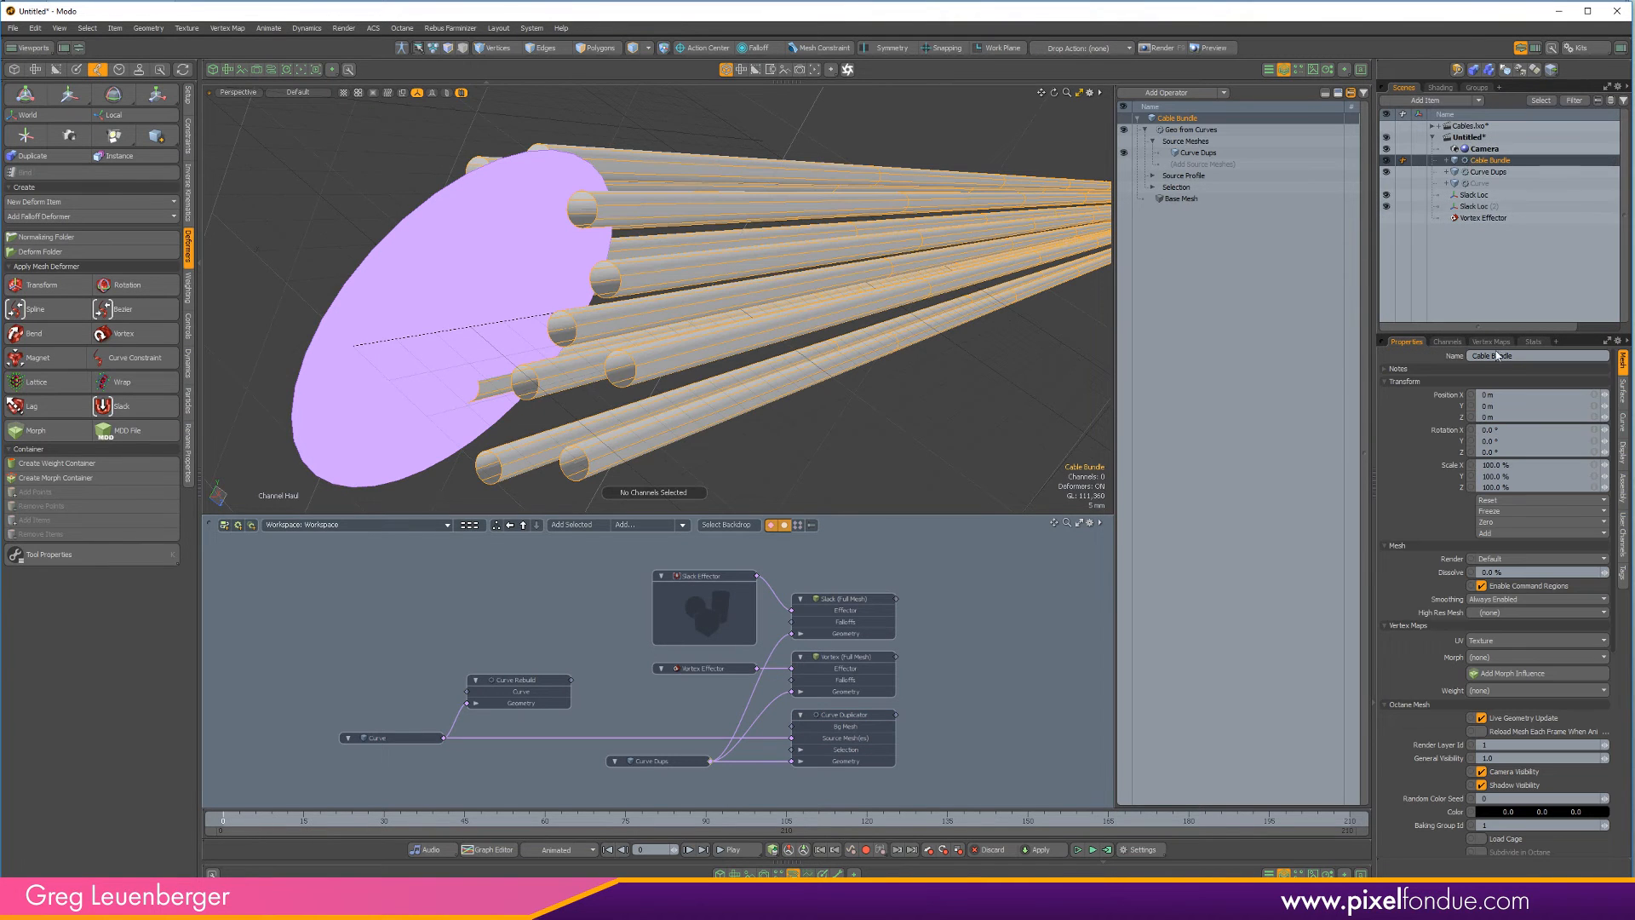
click(1190, 129)
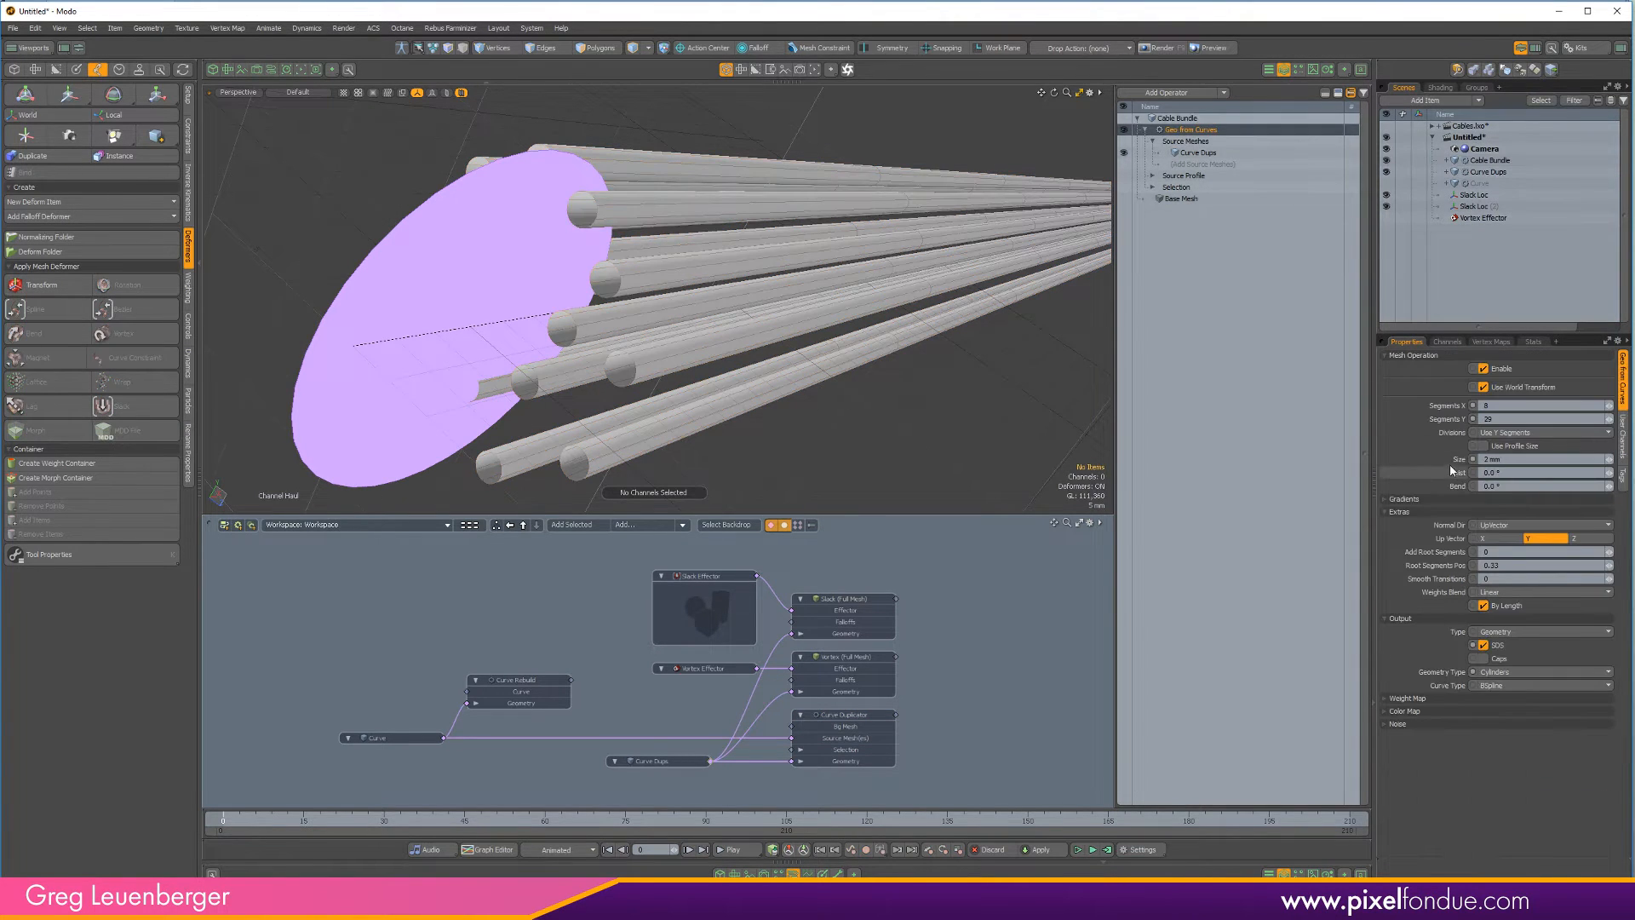
click(1456, 460)
drag(655, 298, 745, 298)
ctrl+alt+drag(856, 431, 552, 283)
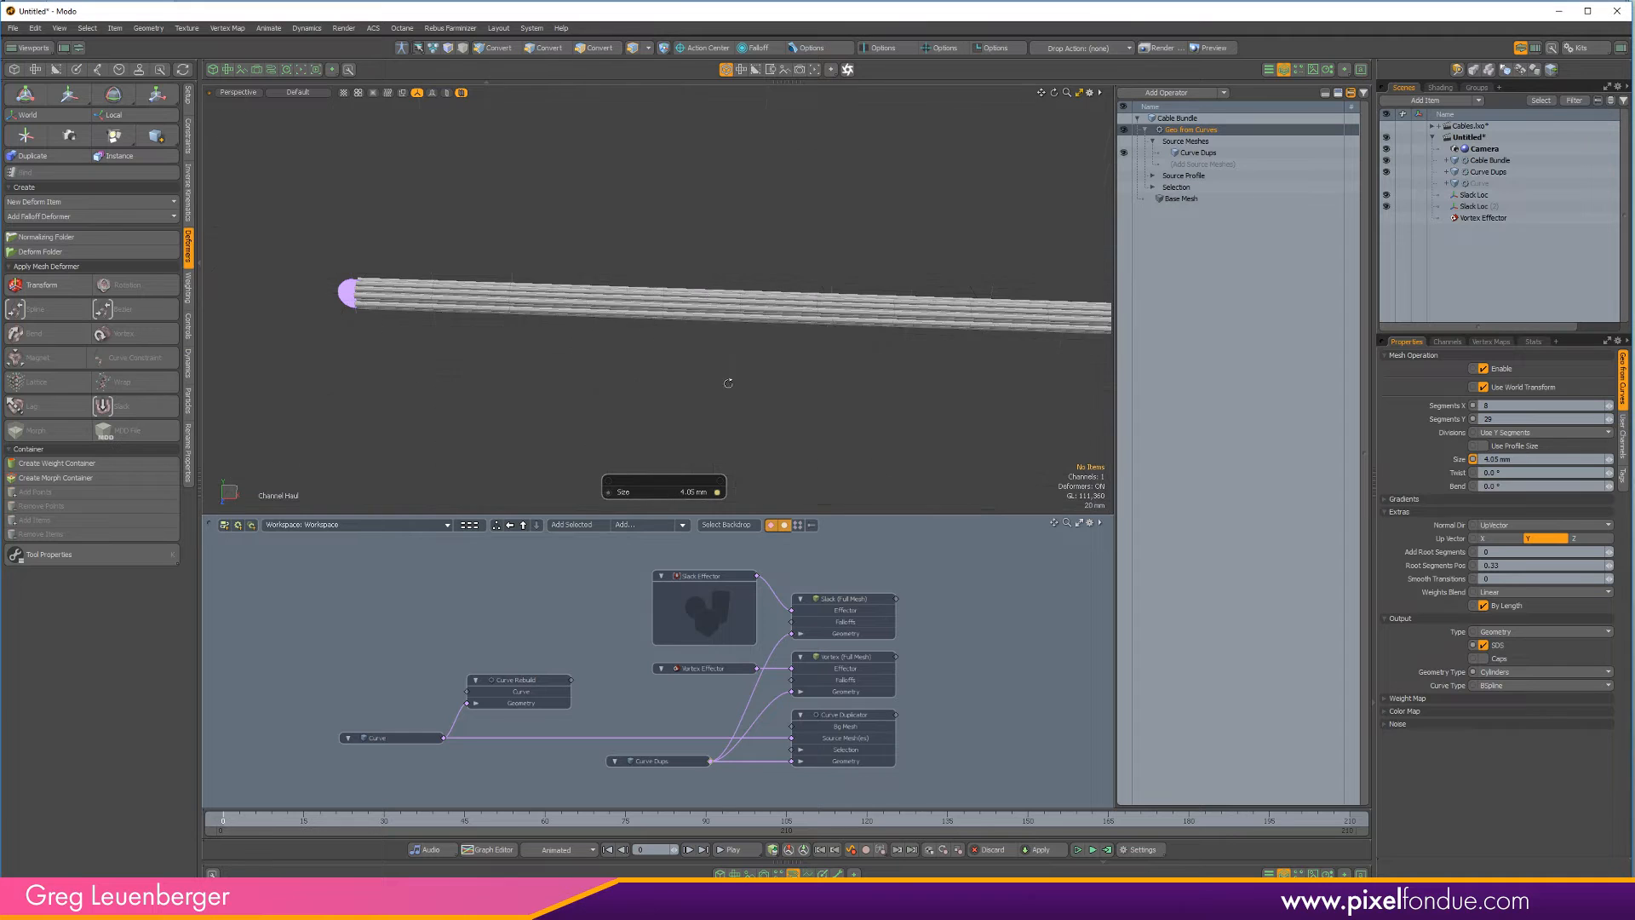
Clear the current selection and bring the whole cable bundle with both end locators into view
alt+drag(723, 380, 872, 292)
key(ctrl+3)
click(883, 452)
ctrl+alt+drag(884, 452, 724, 332)
alt+shift+drag(724, 332, 837, 357)
click(837, 356)
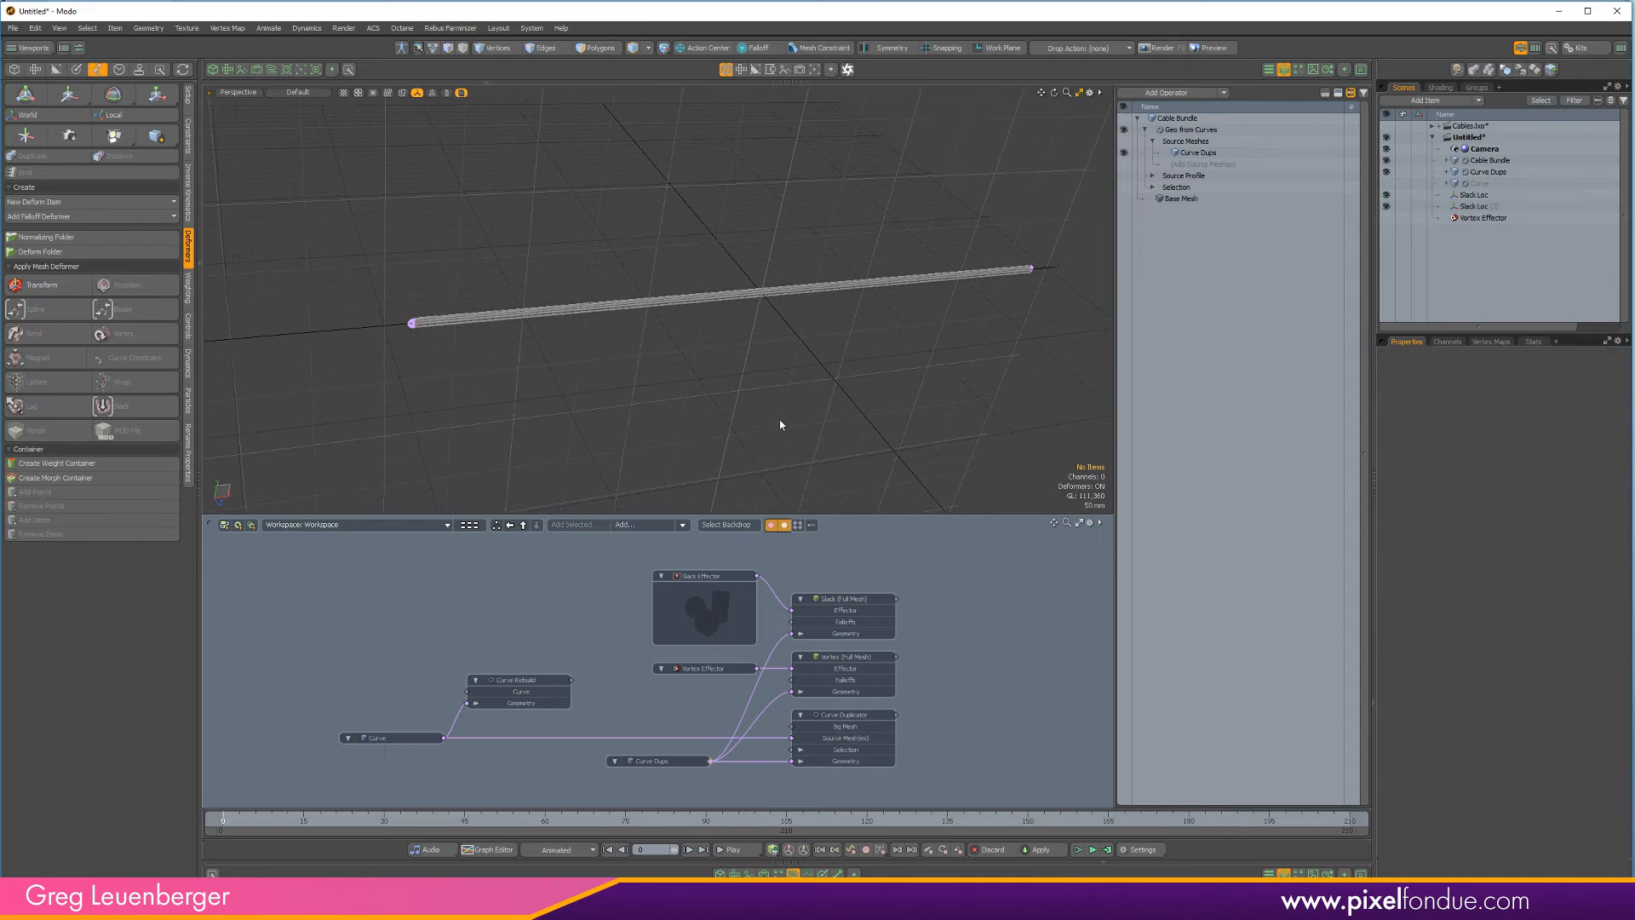
mouse_move(777, 423)
alt+mouse_down()
mouse_move(825, 350)
mouse_move(778, 350)
mouse_move(753, 427)
alt+mouse_up()
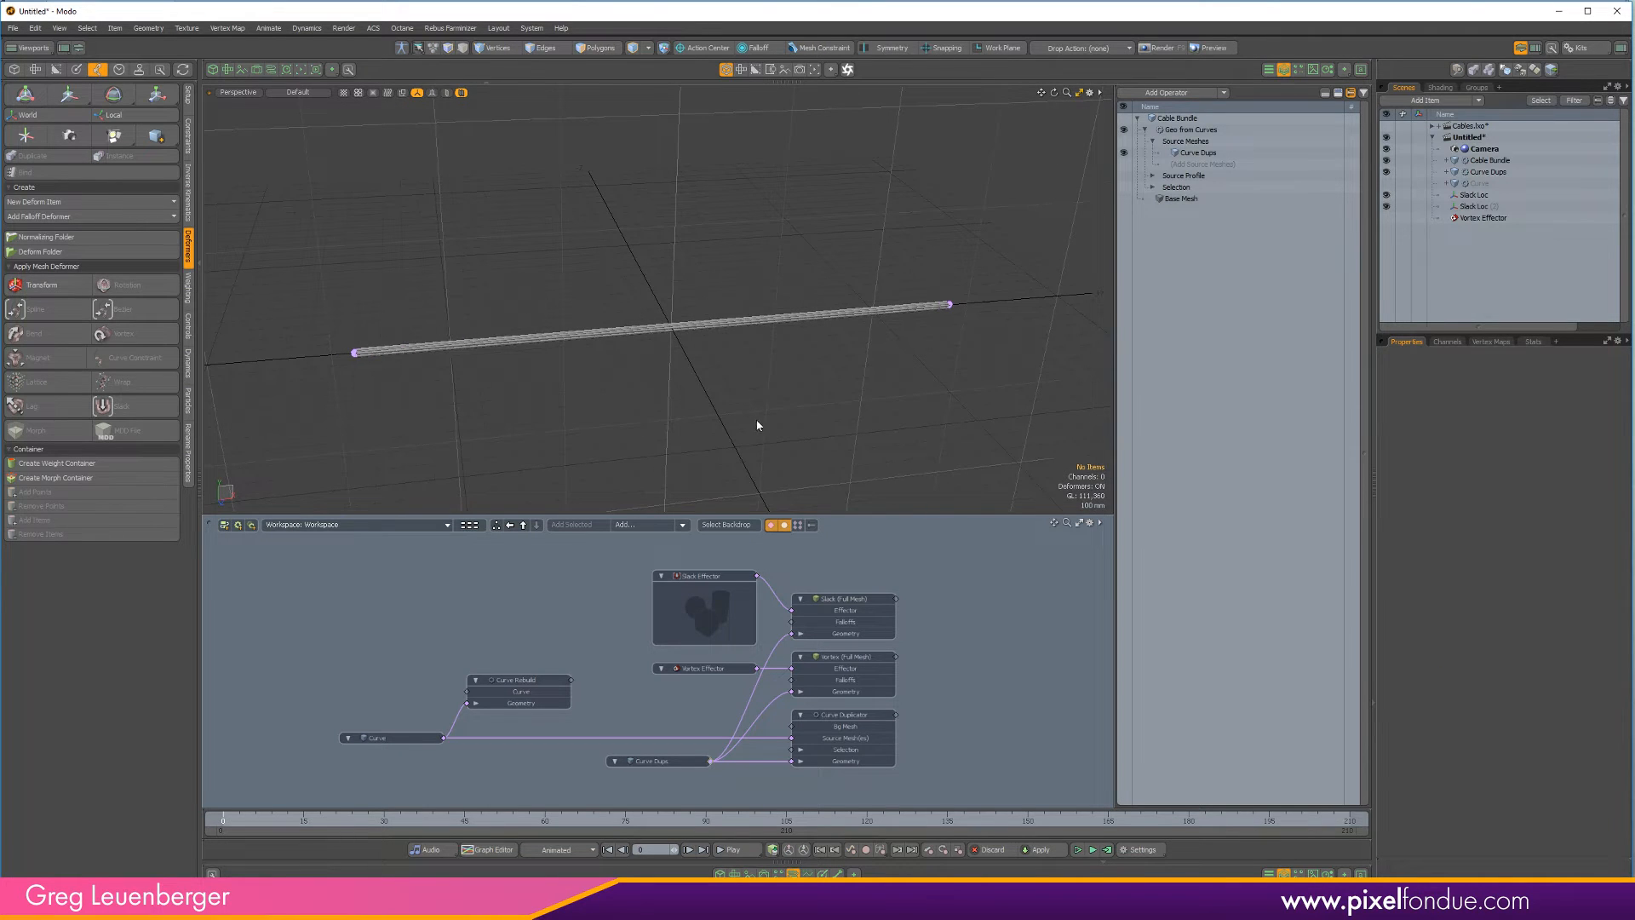
Move the Slack Loc (2) locator closer to the opposite end locator so the cable sags, and view it from the front
scroll(503, 343, up, 3)
alt+drag(503, 343, 452, 308)
click(924, 326)
scroll(859, 339, down, 3)
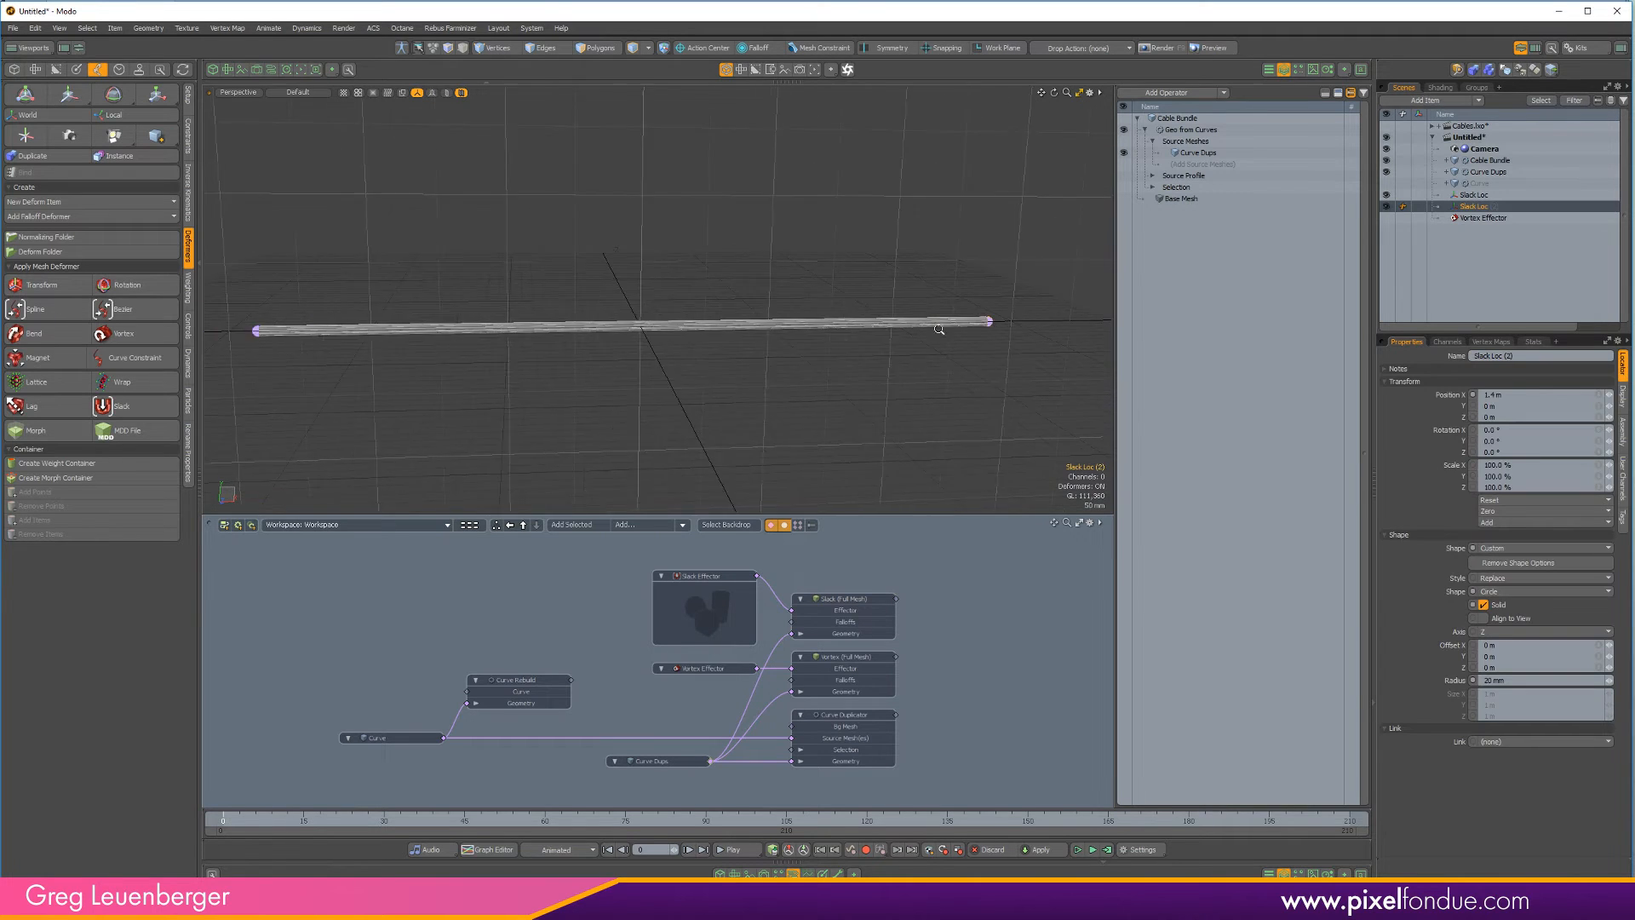
alt+drag(859, 339, 780, 309)
key(y)
ctrl+alt+drag(780, 309, 794, 307)
key(ctrl+space)
click(732, 344)
alt+shift+drag(549, 504, 843, 388)
Set the Vertex Effector's Twist Per Unit to 720° and inspect the twisted strands up close
click(684, 668)
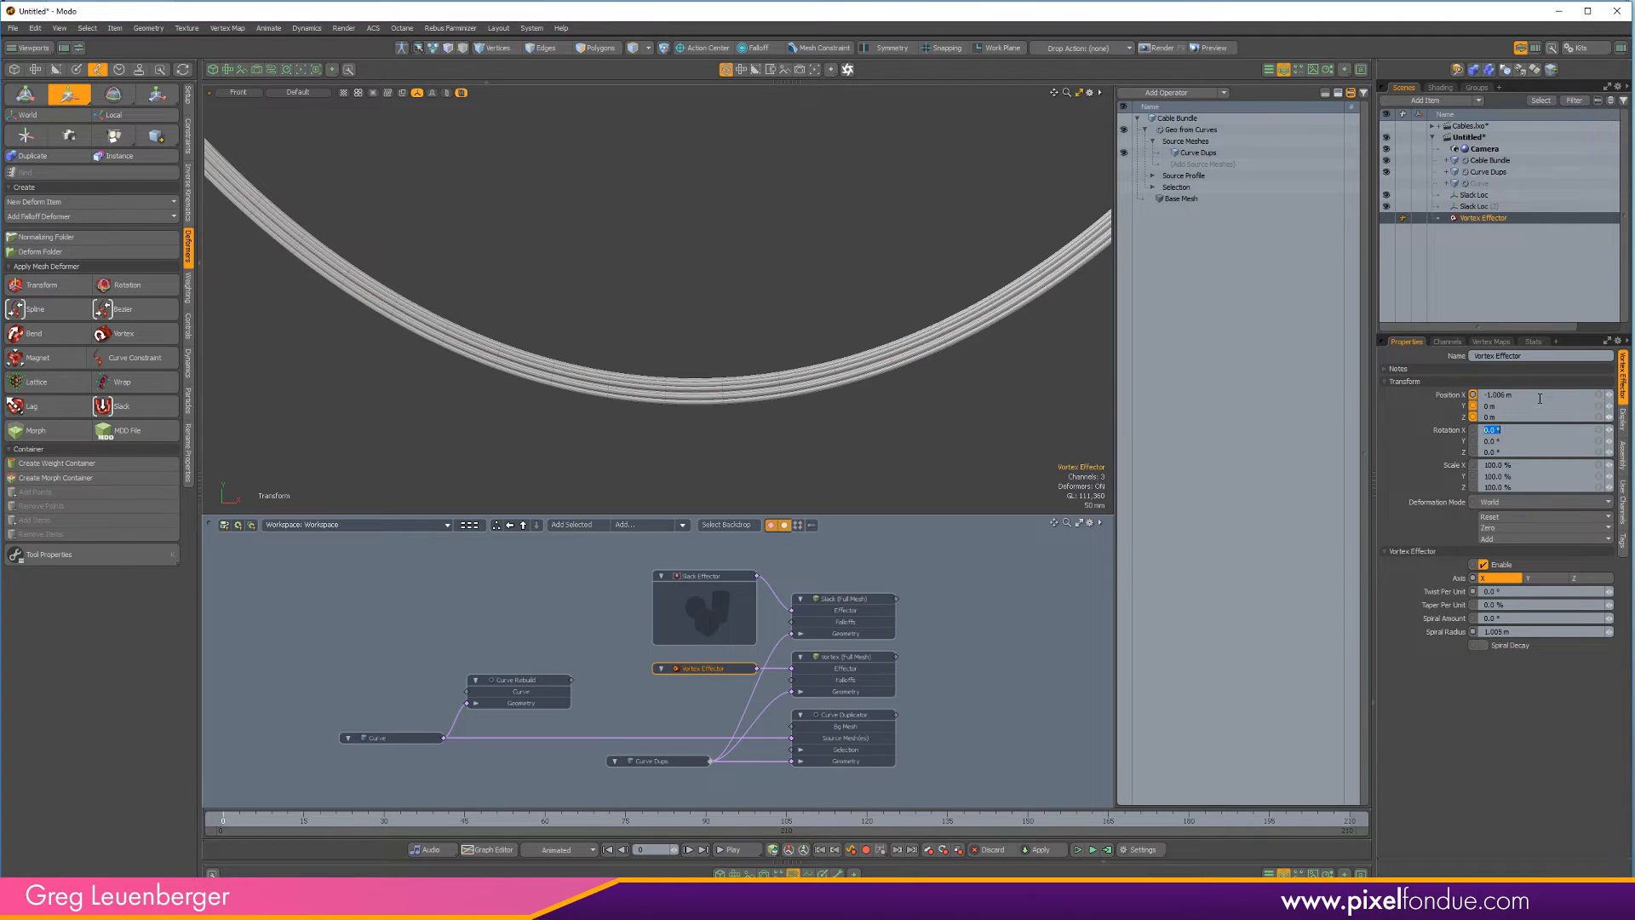
click(1530, 586)
text(720)
key(Return)
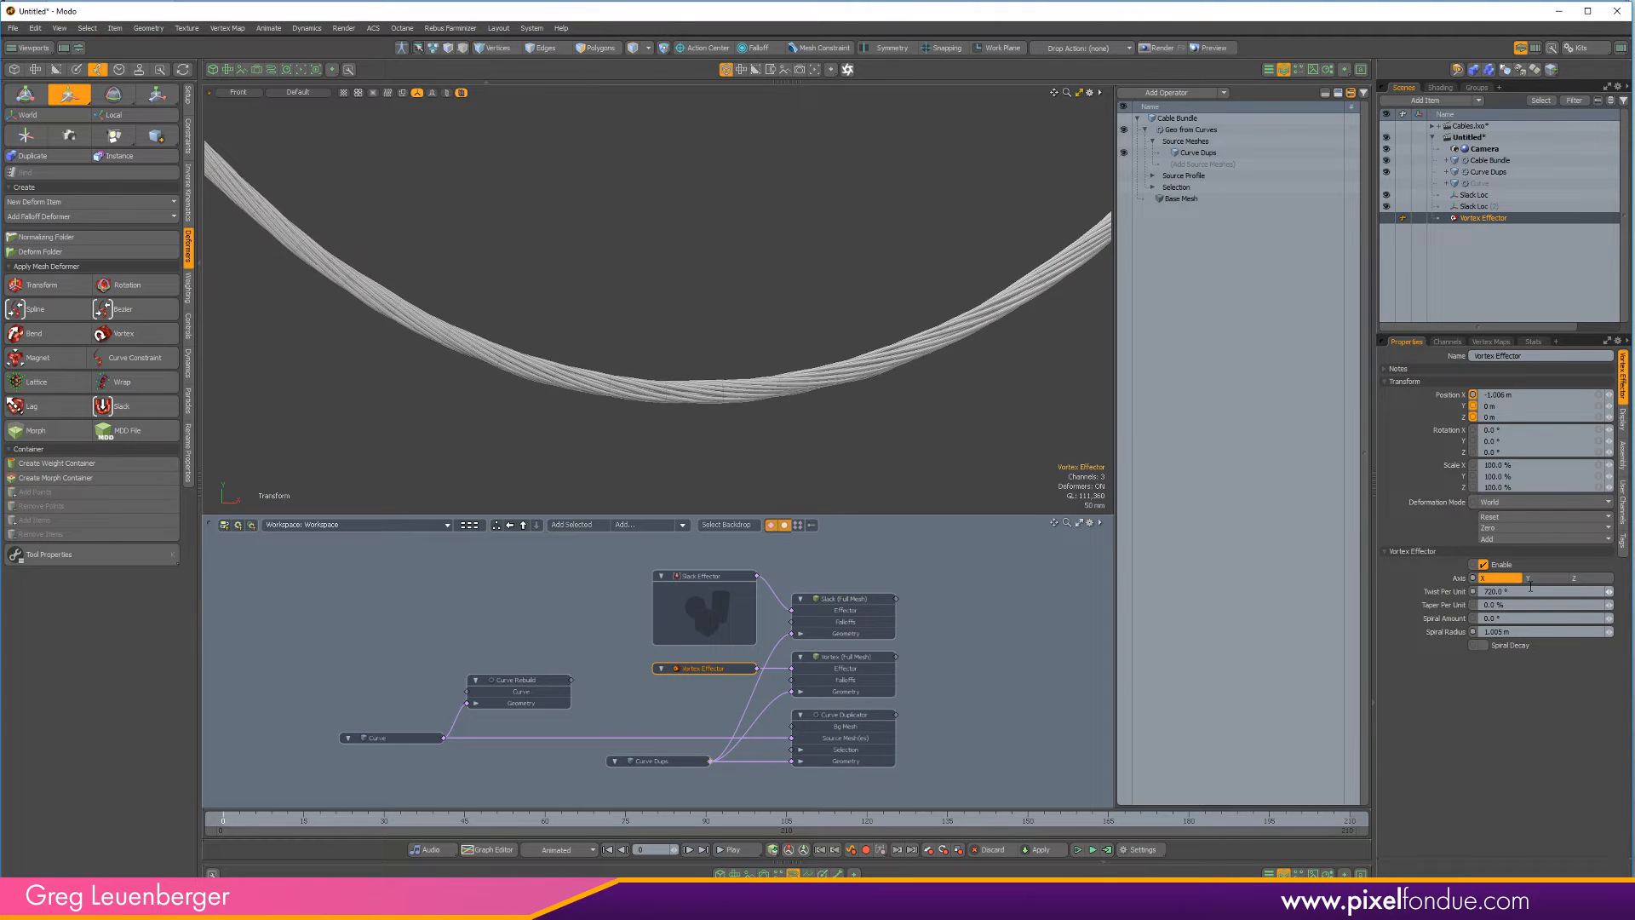
ctrl+alt+drag(712, 369, 703, 418)
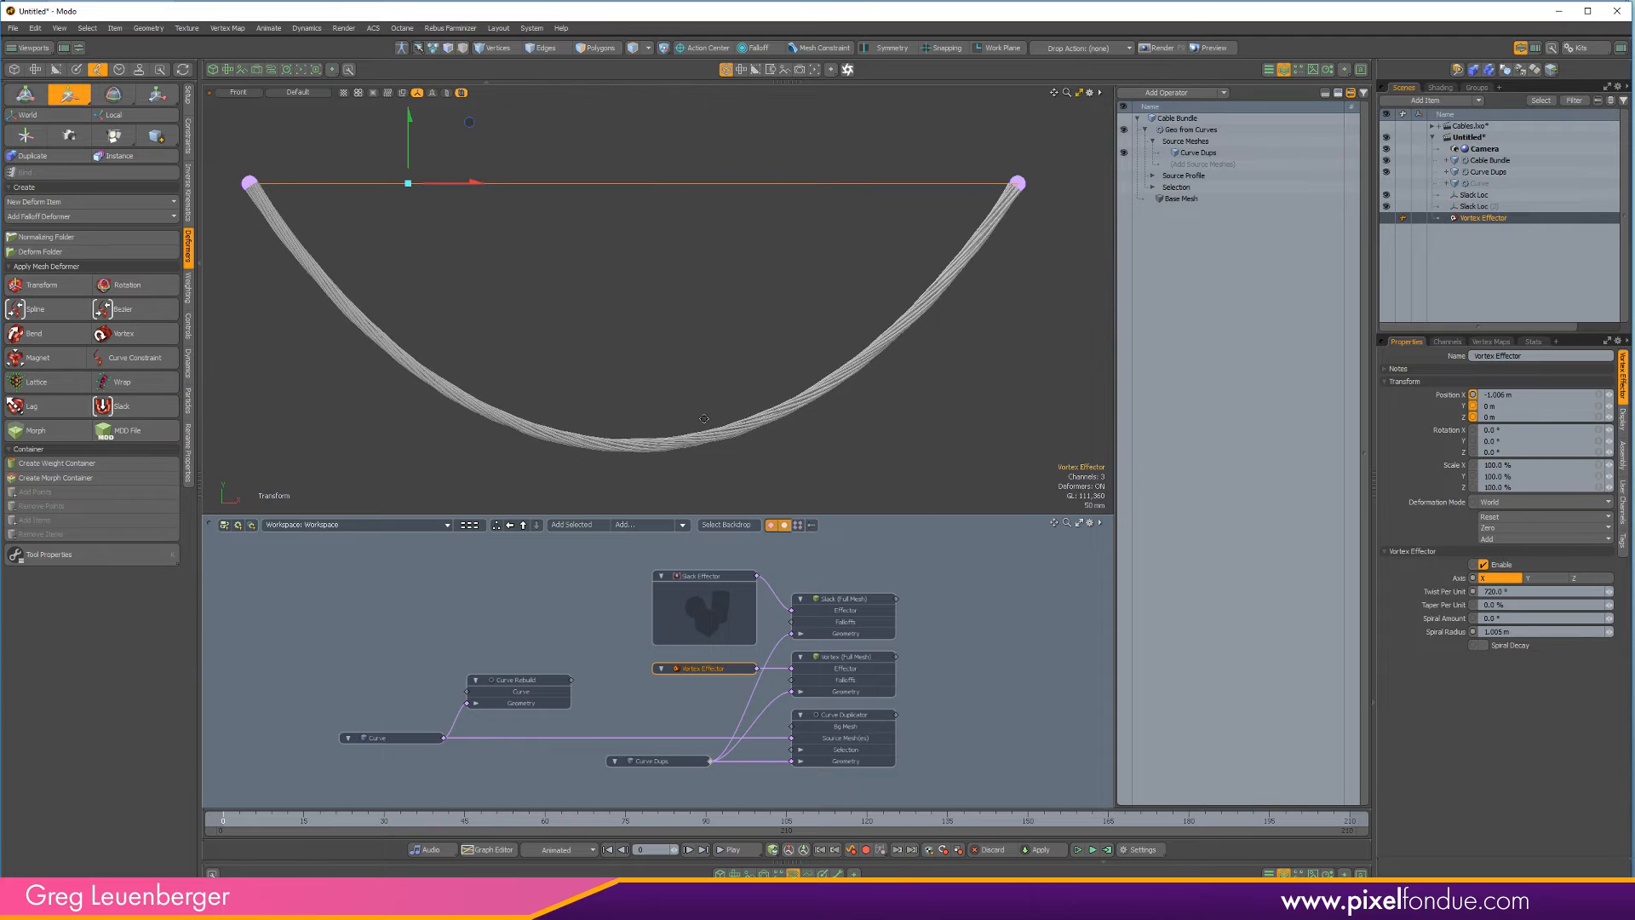
alt+shift+drag(860, 435, 964, 409)
scroll(798, 412, up, 8)
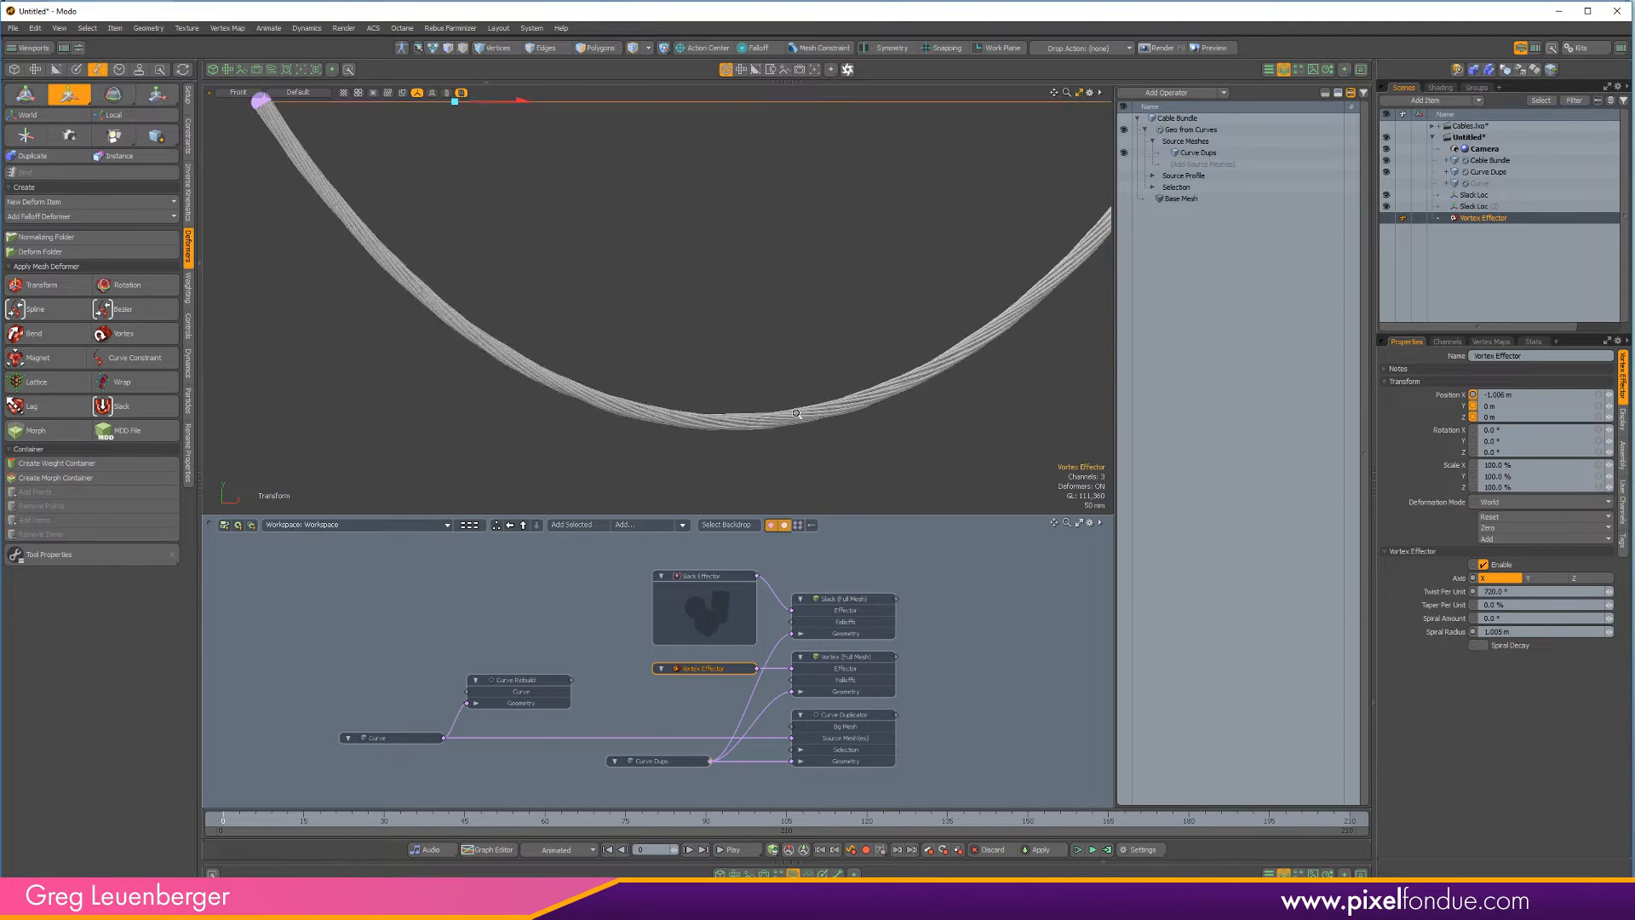
scroll(811, 399, up, 2)
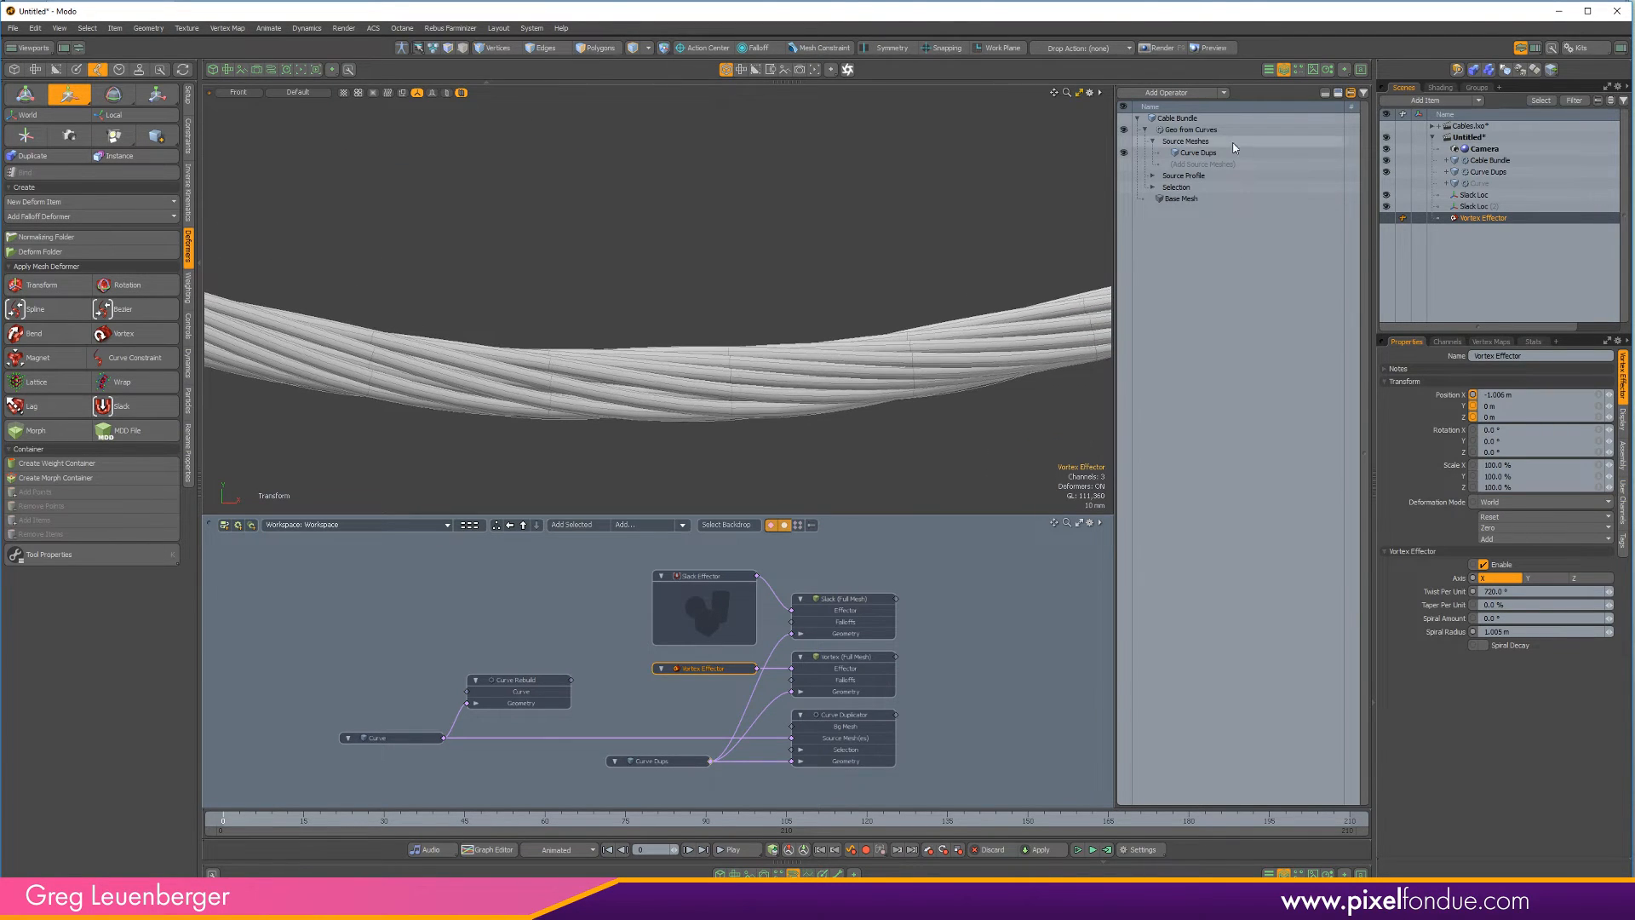
Widen the strand spacing by setting the Curve Duplicator's Radius to 0.035
click(1446, 171)
click(1485, 206)
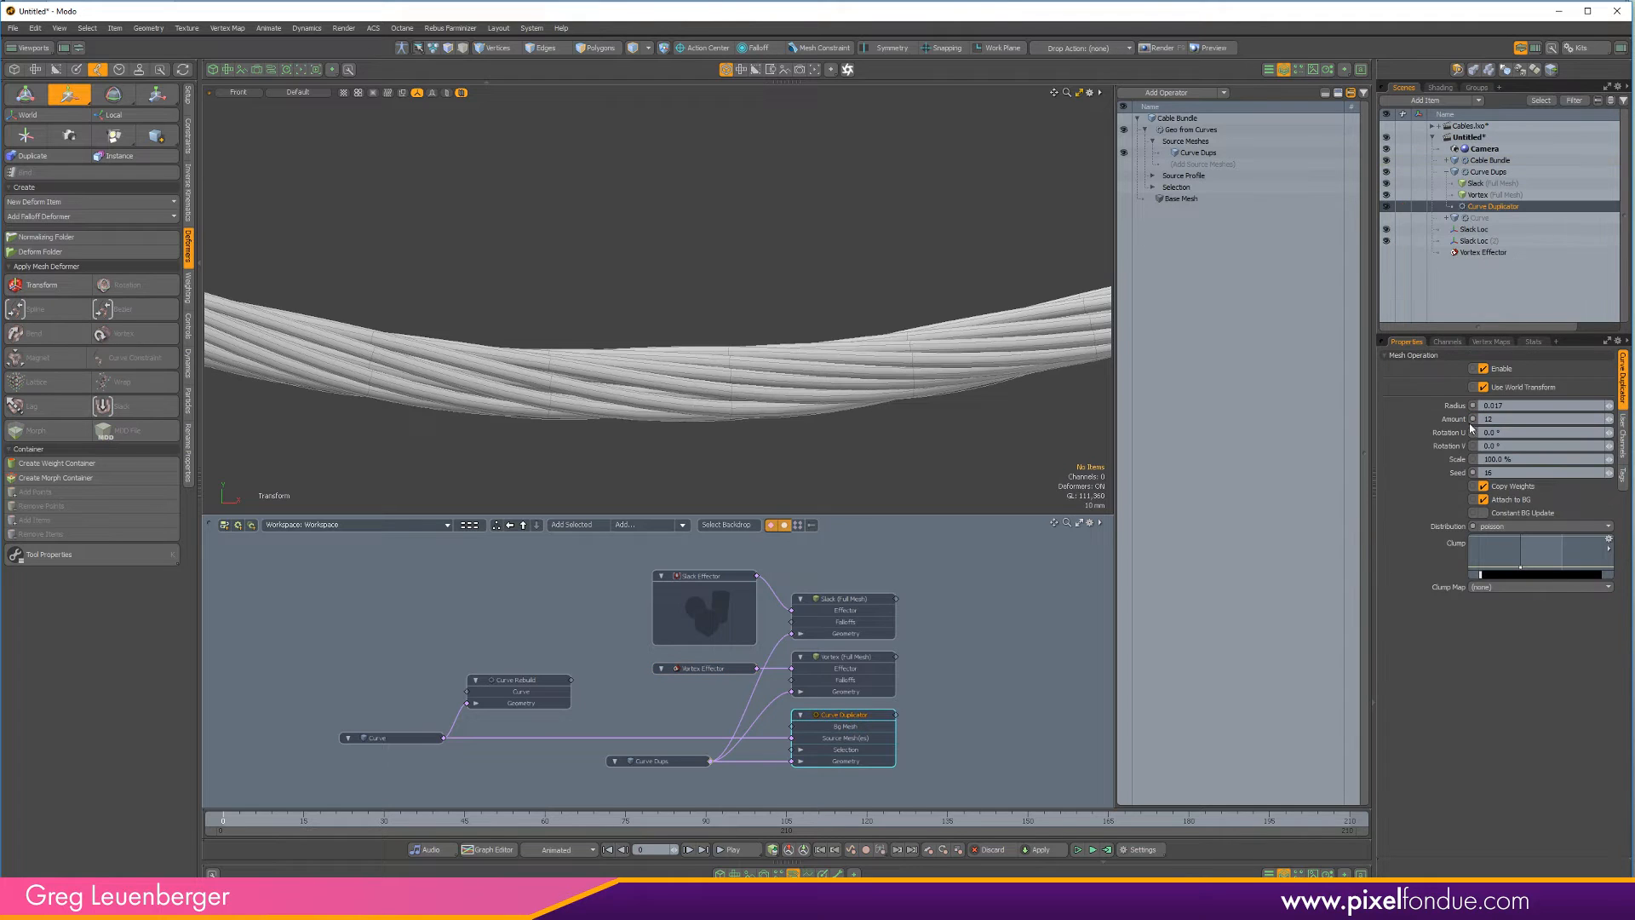
ctrl+alt+drag(736, 329, 673, 310)
alt+shift+drag(673, 310, 680, 393)
key(h)
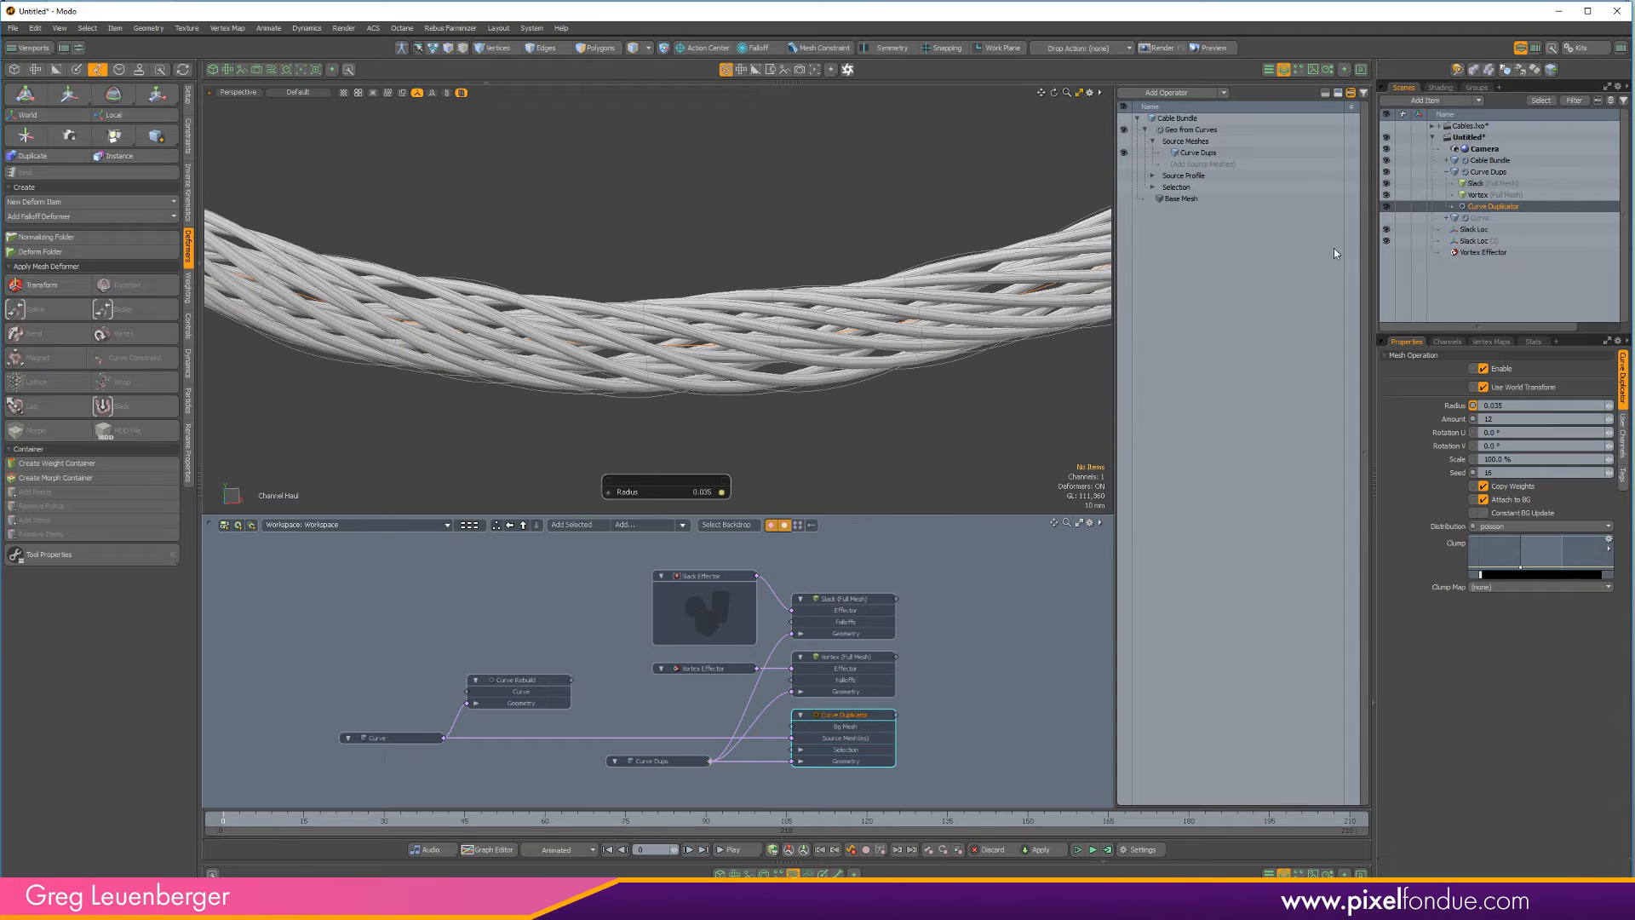
Thicken the cable strands by setting the Size of the Cable Bundle's Geo from Curves operation to 8.2 mm
click(1490, 160)
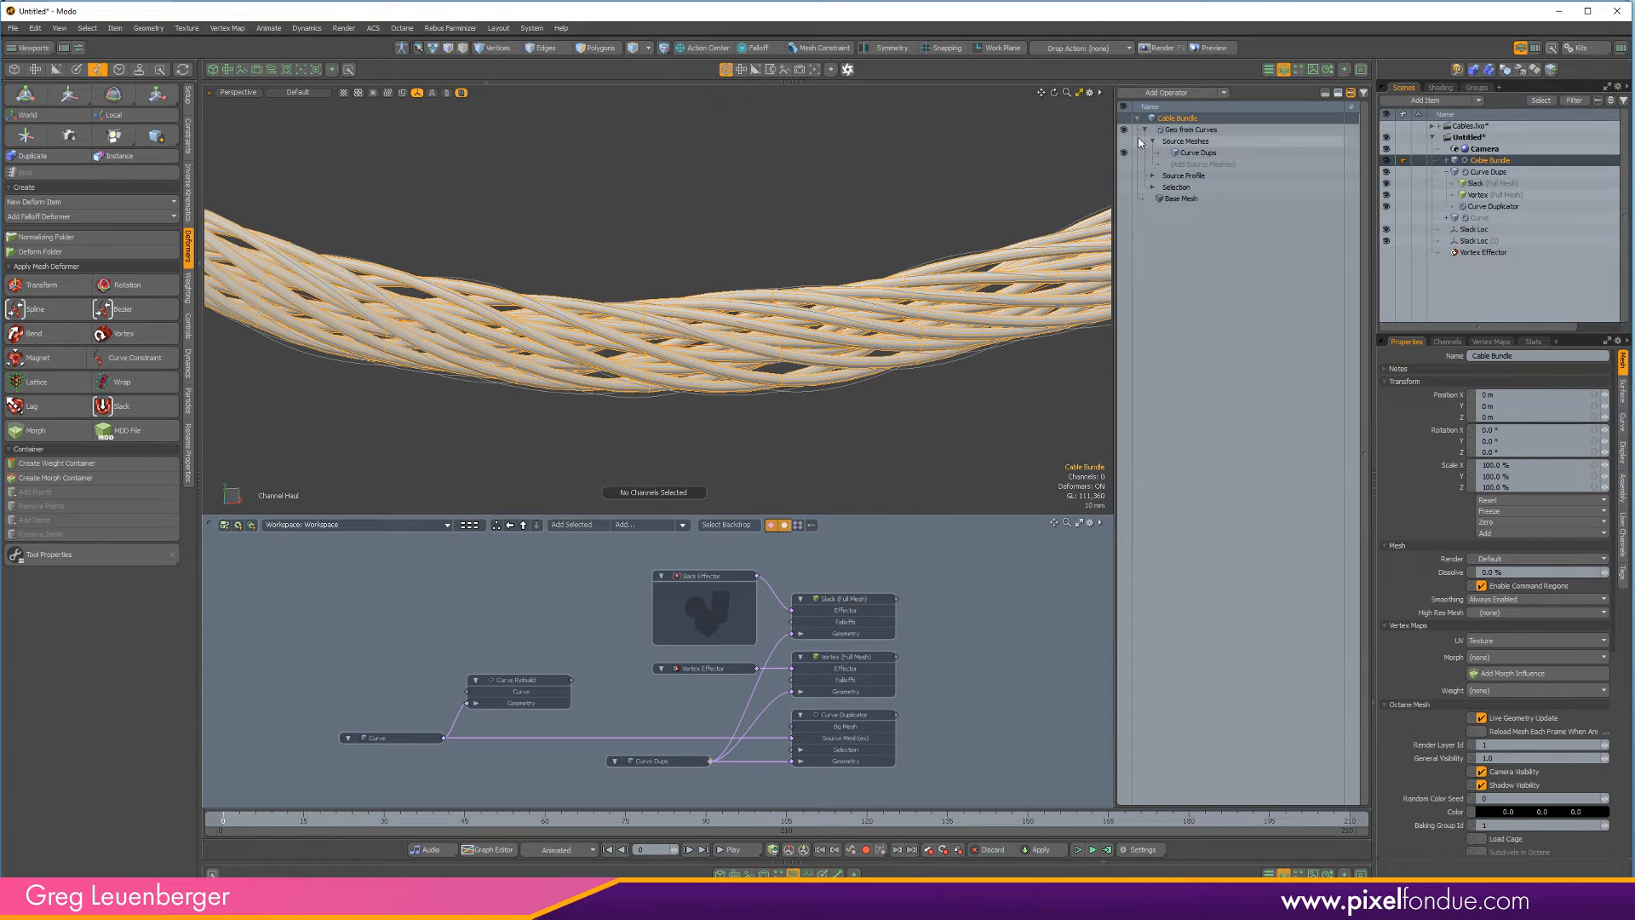
click(1191, 129)
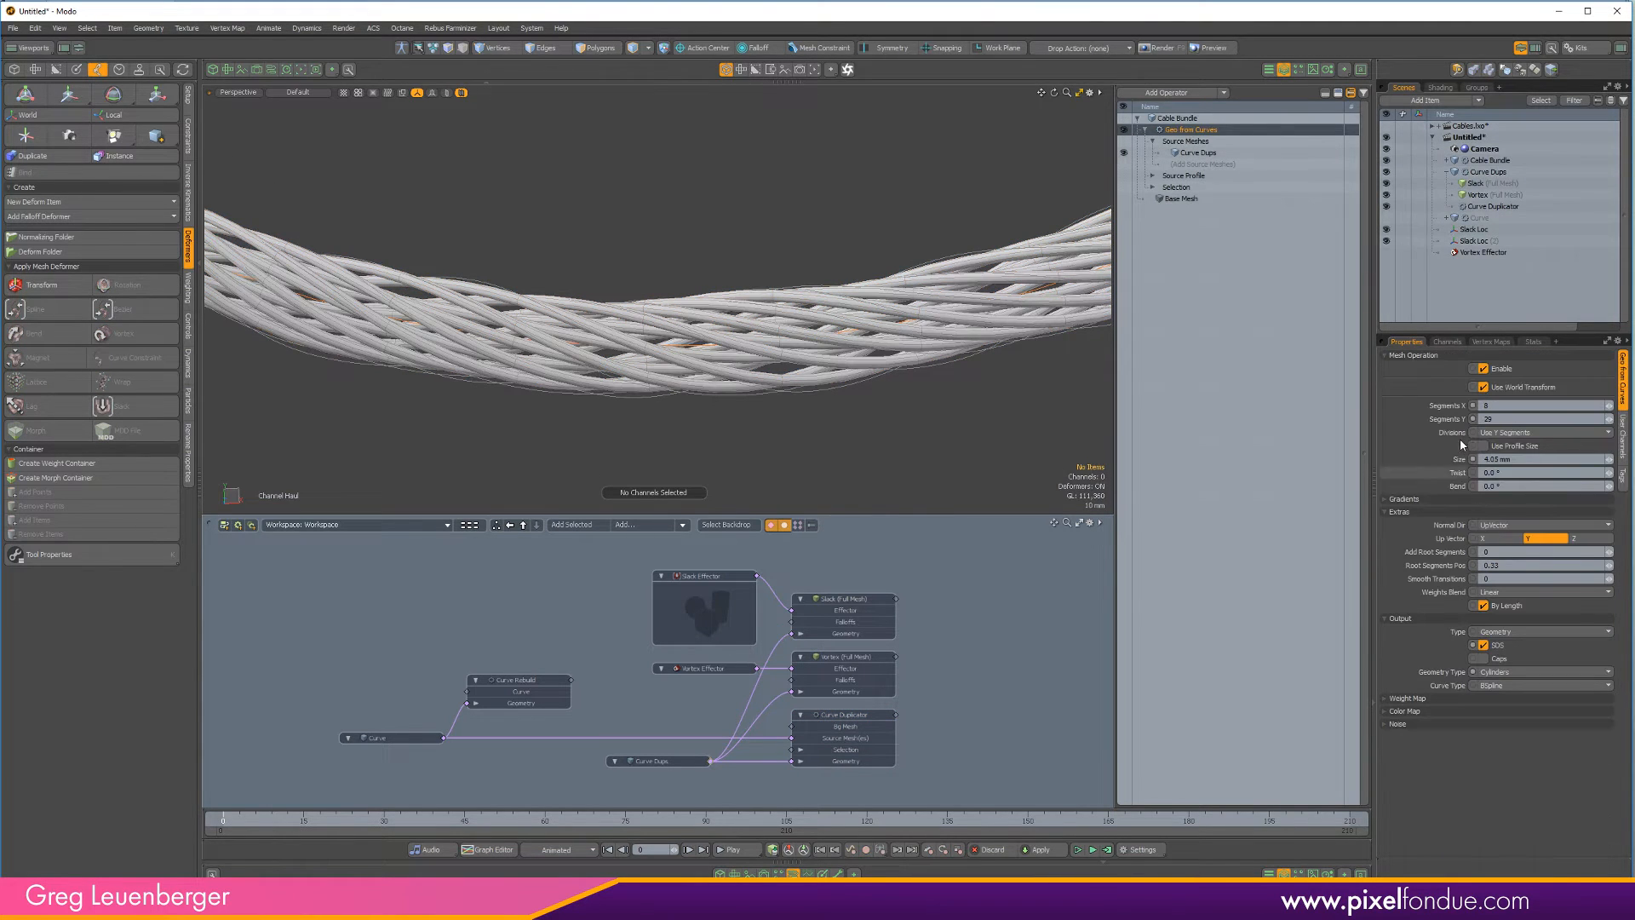
click(1458, 458)
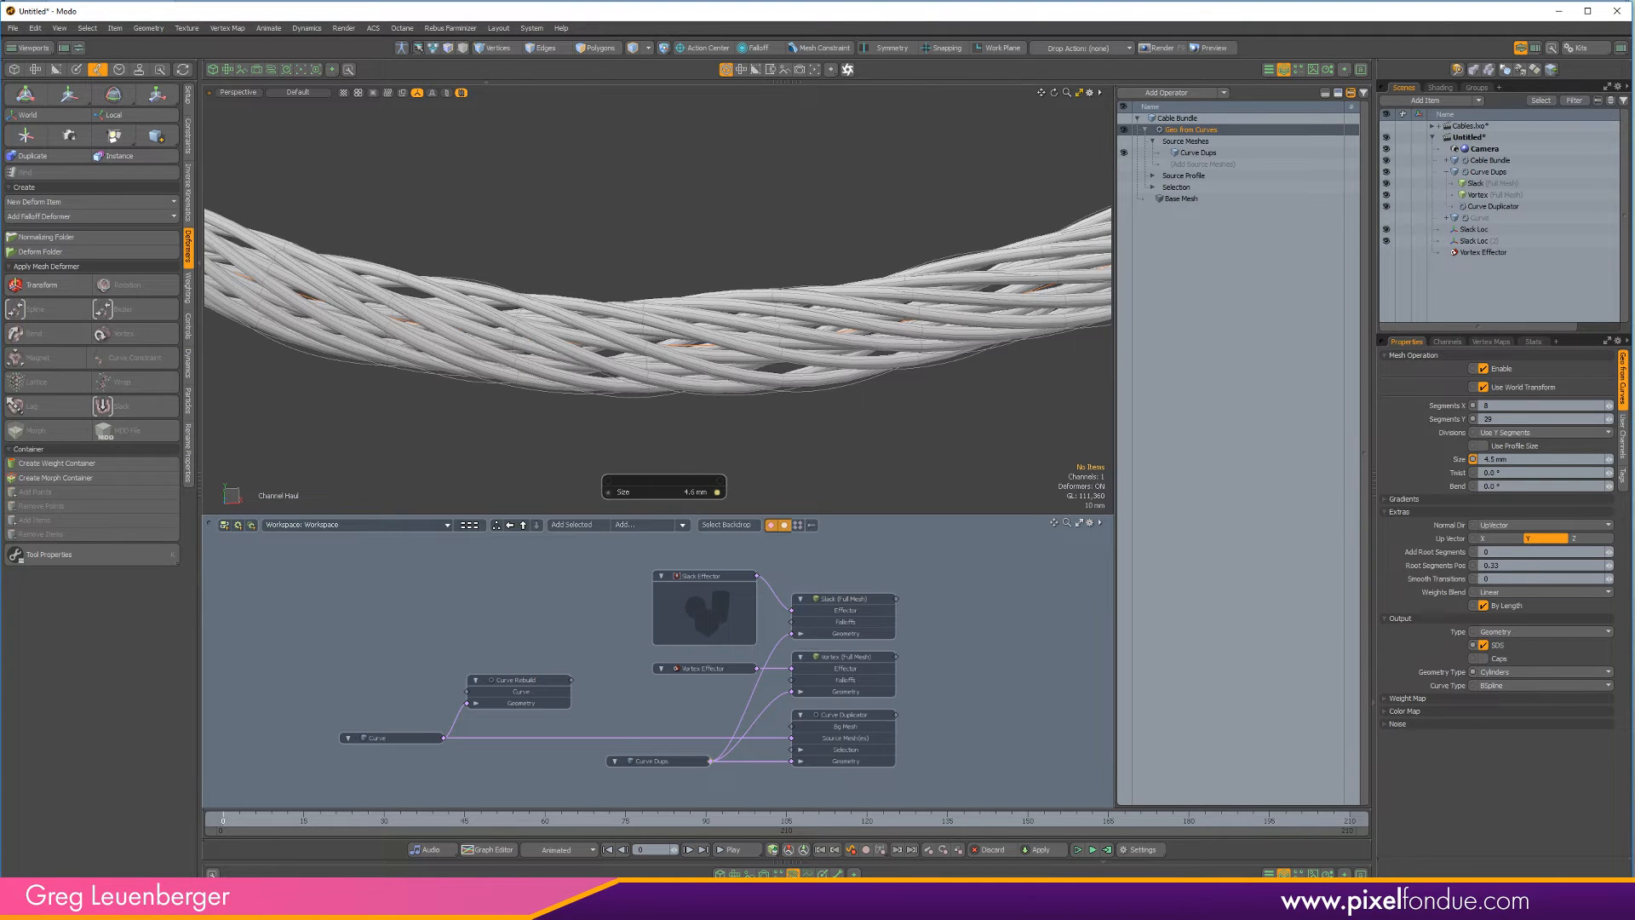
drag(657, 341, 710, 340)
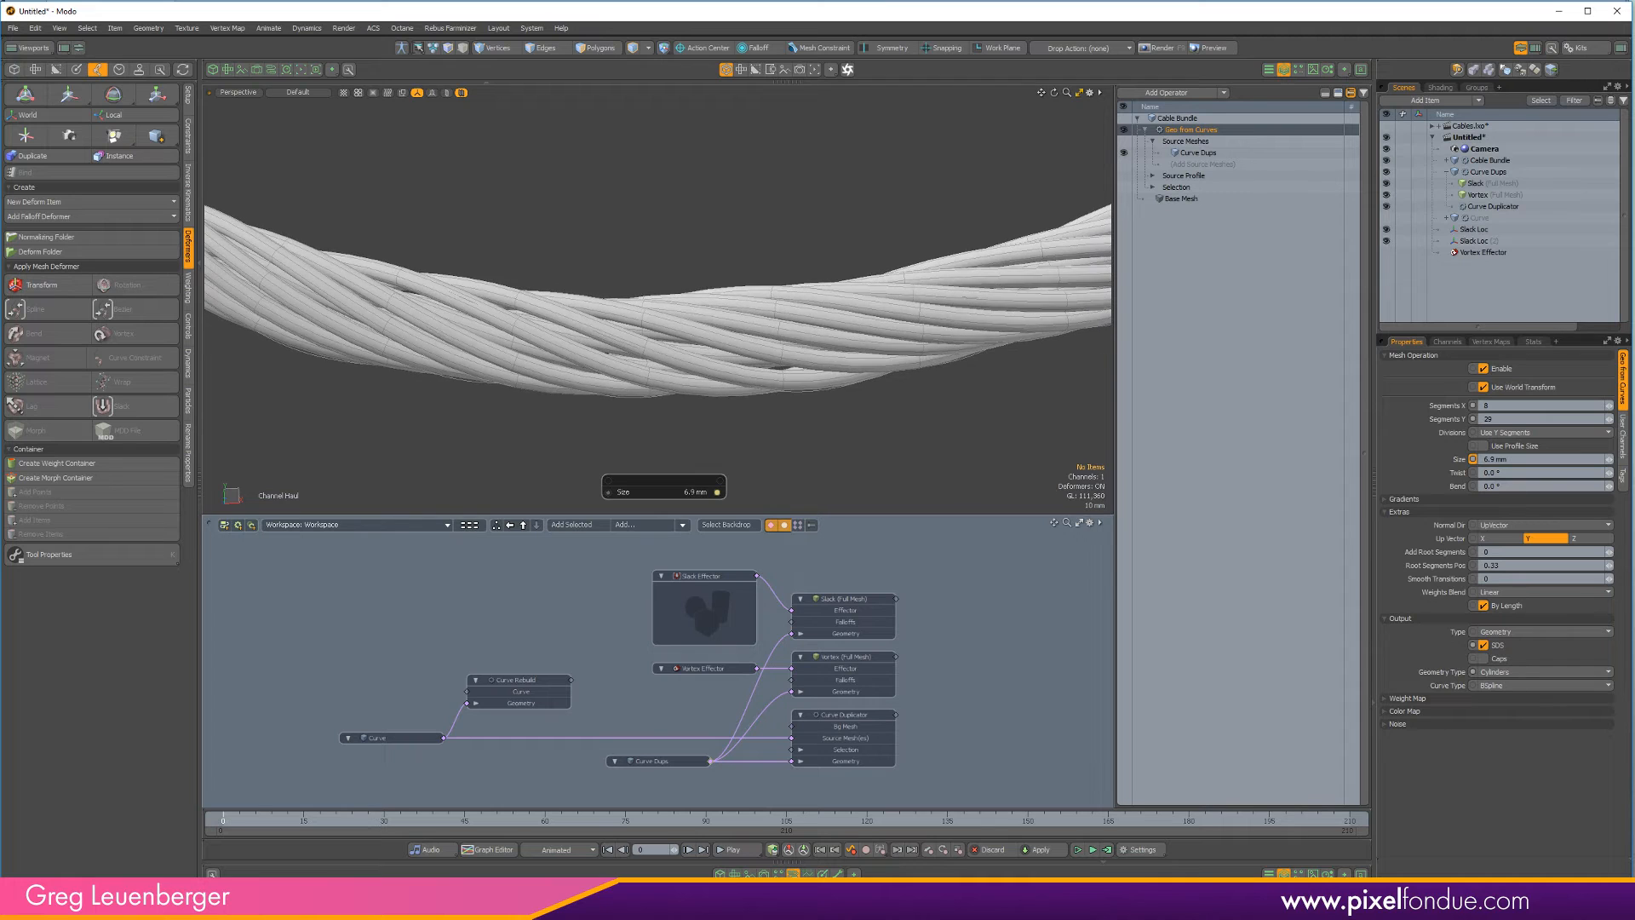
drag(805, 430, 675, 463)
scroll(833, 430, down, 5)
alt+drag(674, 463, 782, 388)
key(KP_2)
alt+shift+drag(782, 387, 803, 417)
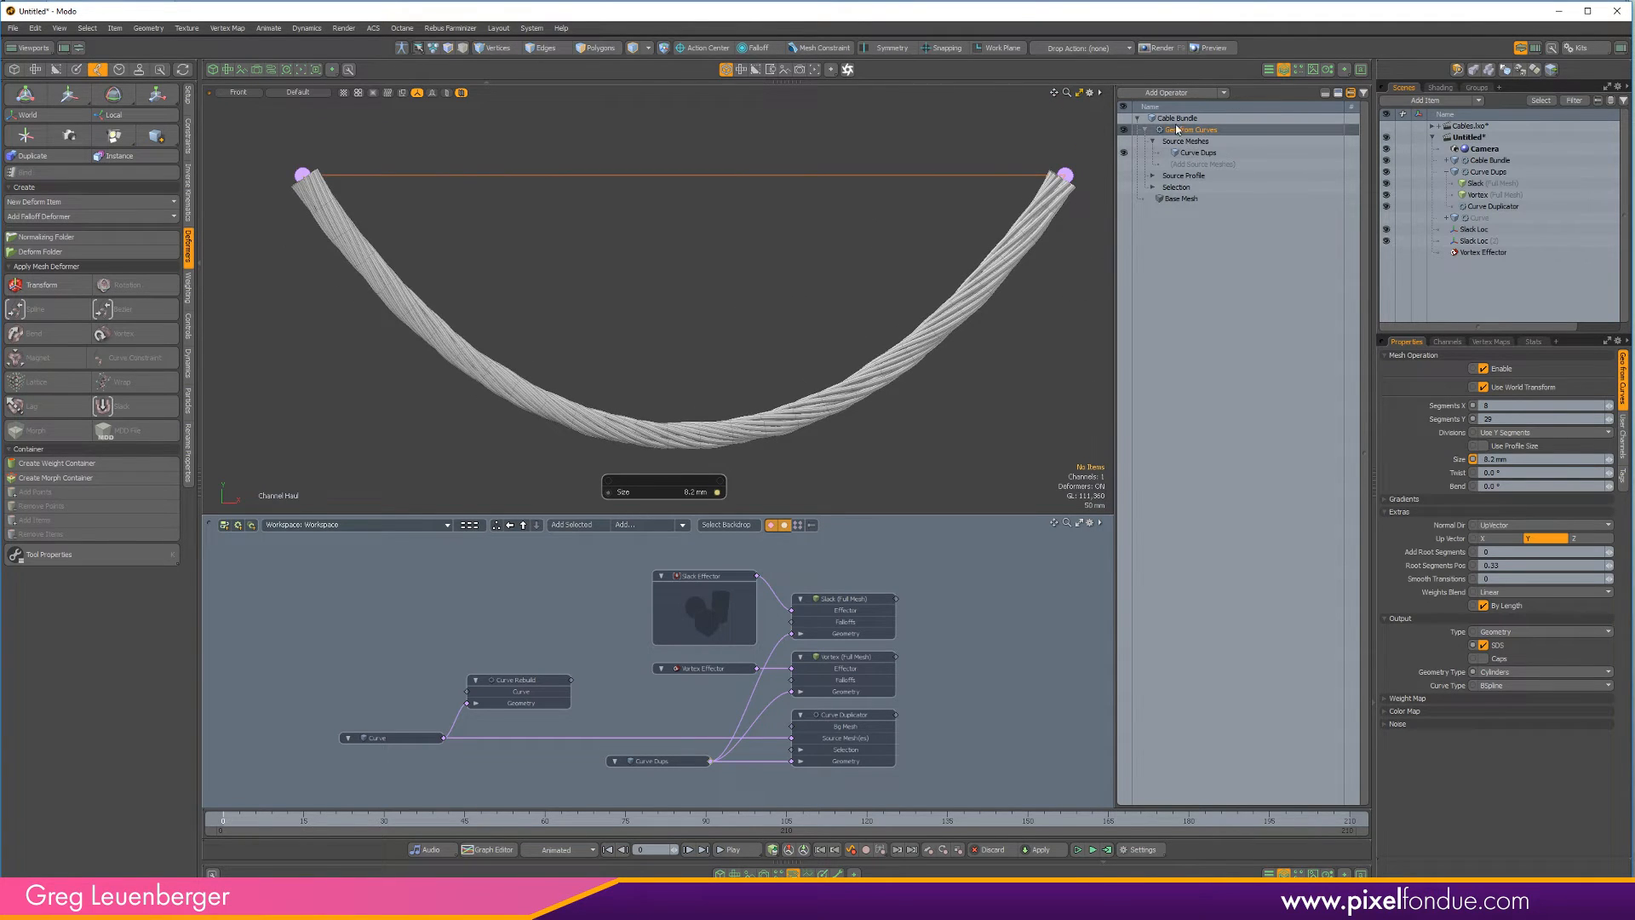
Open the Curve Duplicator's Clump gradient for editing and add 0% keys at inputs of 26.5%, about 65% and 100%
click(1488, 206)
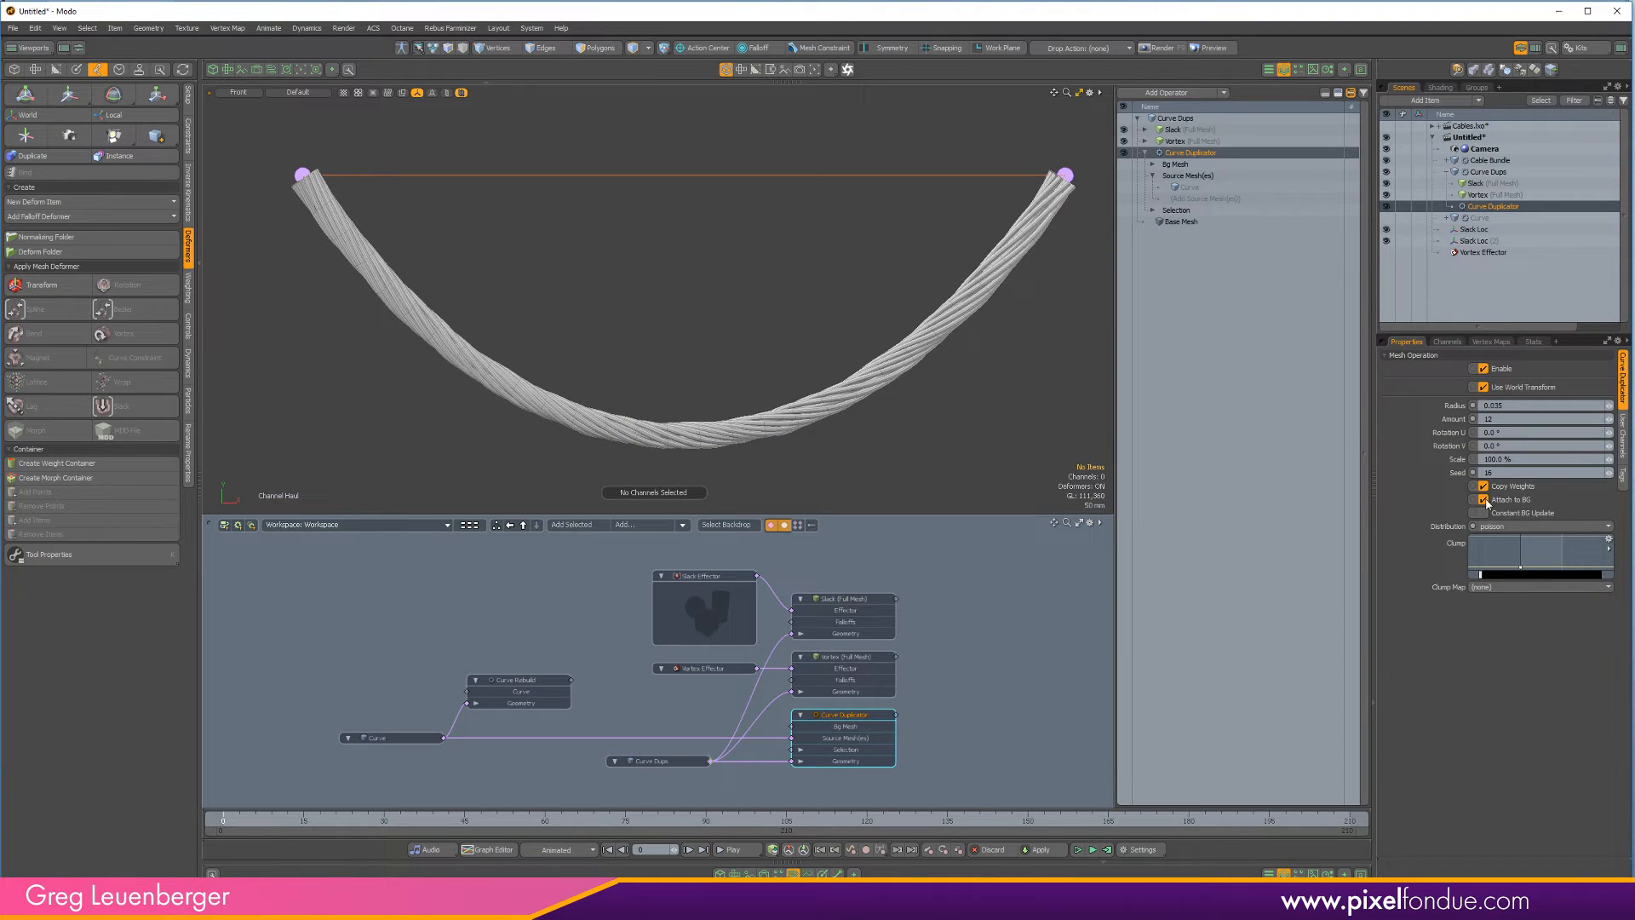
click(1610, 542)
click(1575, 555)
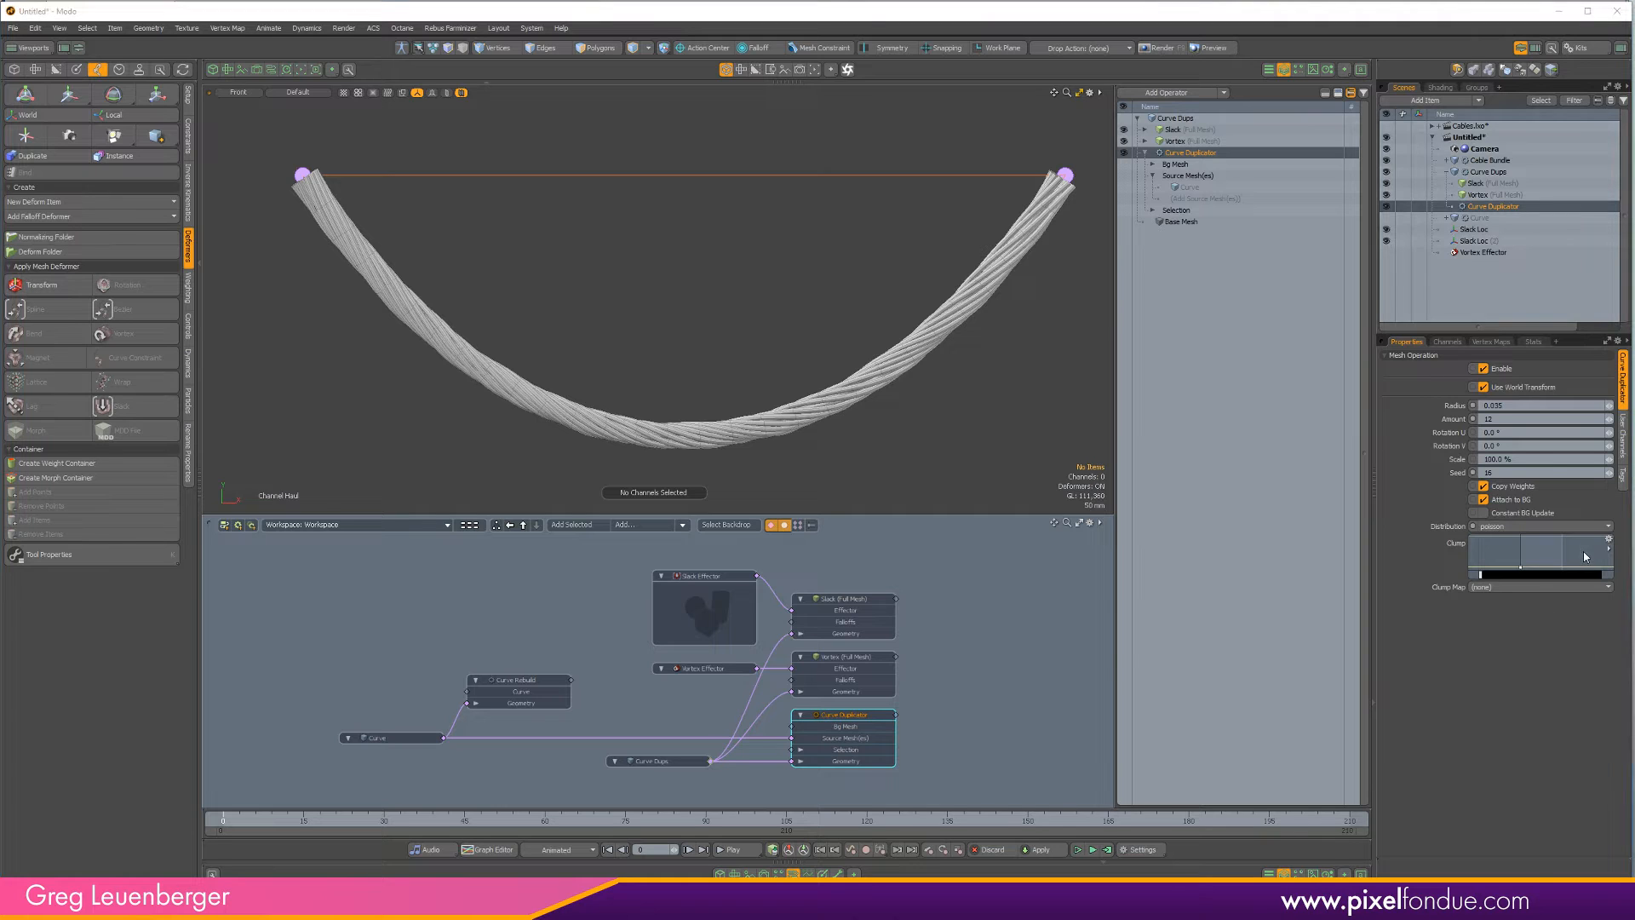
drag(965, 402, 817, 473)
scroll(810, 336, up, 3)
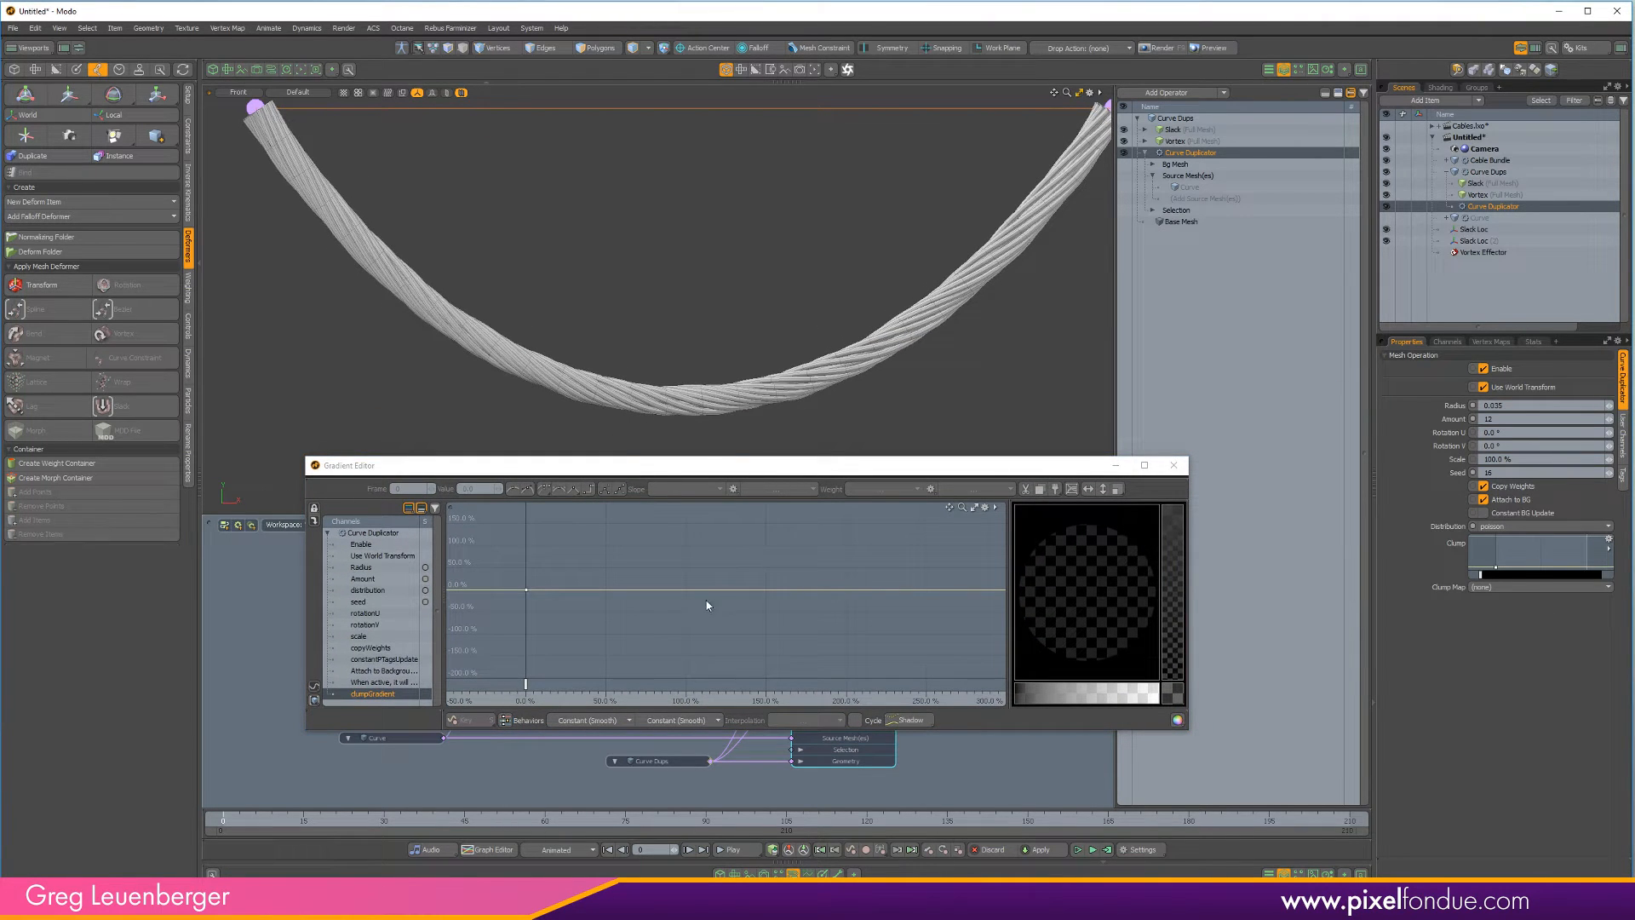
ctrl+click(687, 590)
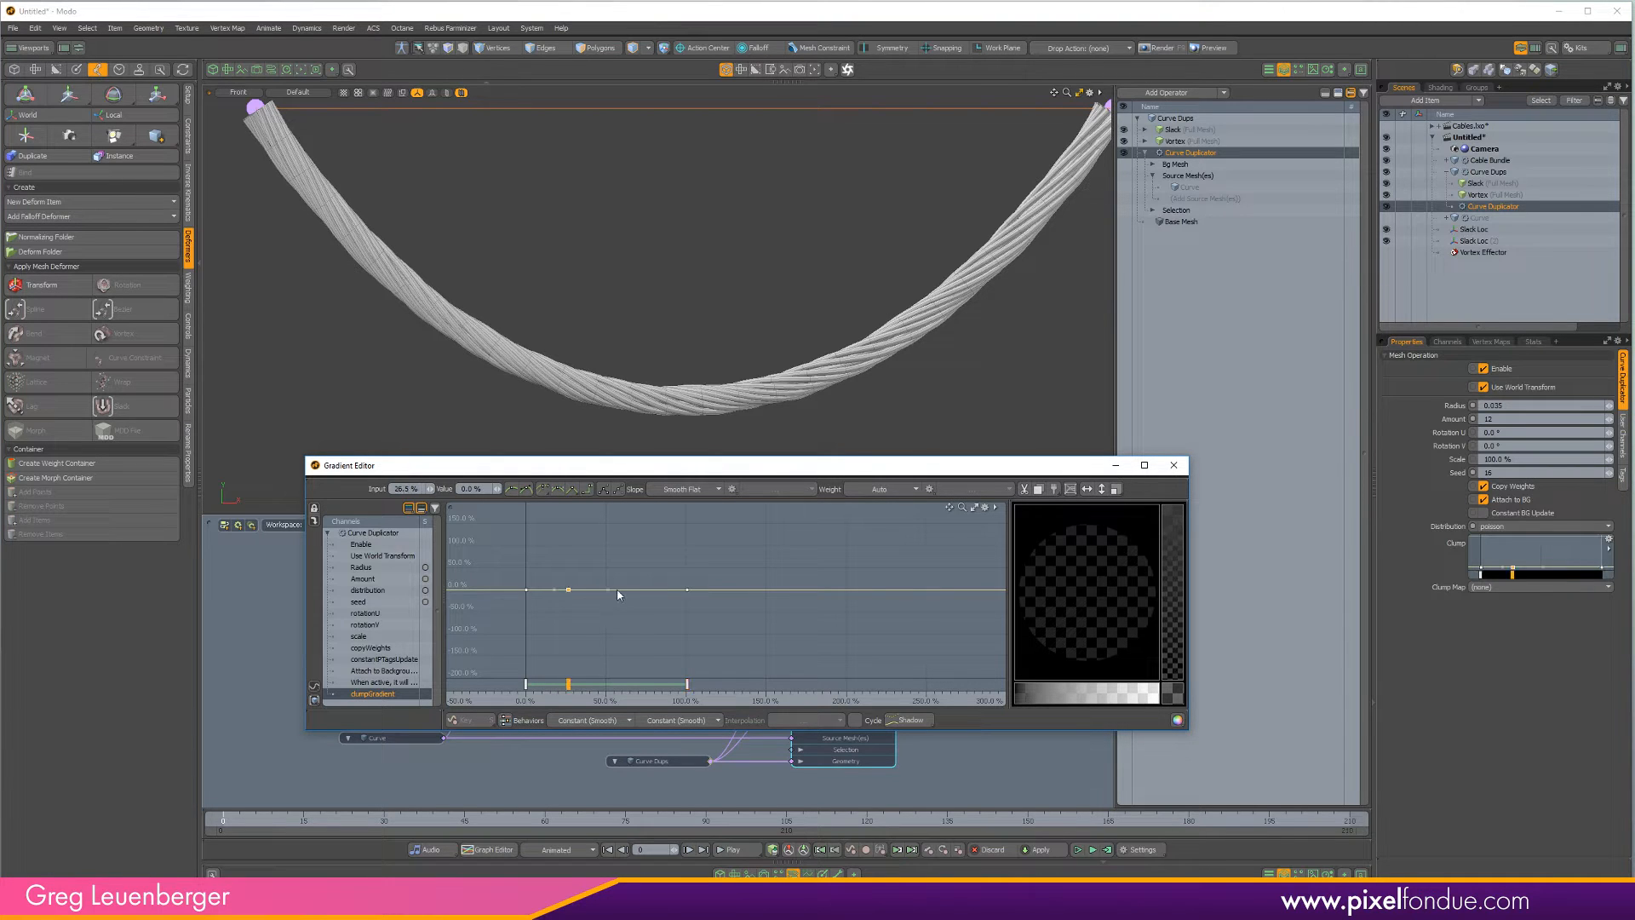
ctrl+click(631, 589)
Hide the Cable Bundle mesh and raise the first and last Clump gradient keys to 80%
click(687, 589)
ctrl+alt+drag(809, 298, 679, 290)
alt+shift+drag(680, 290, 632, 252)
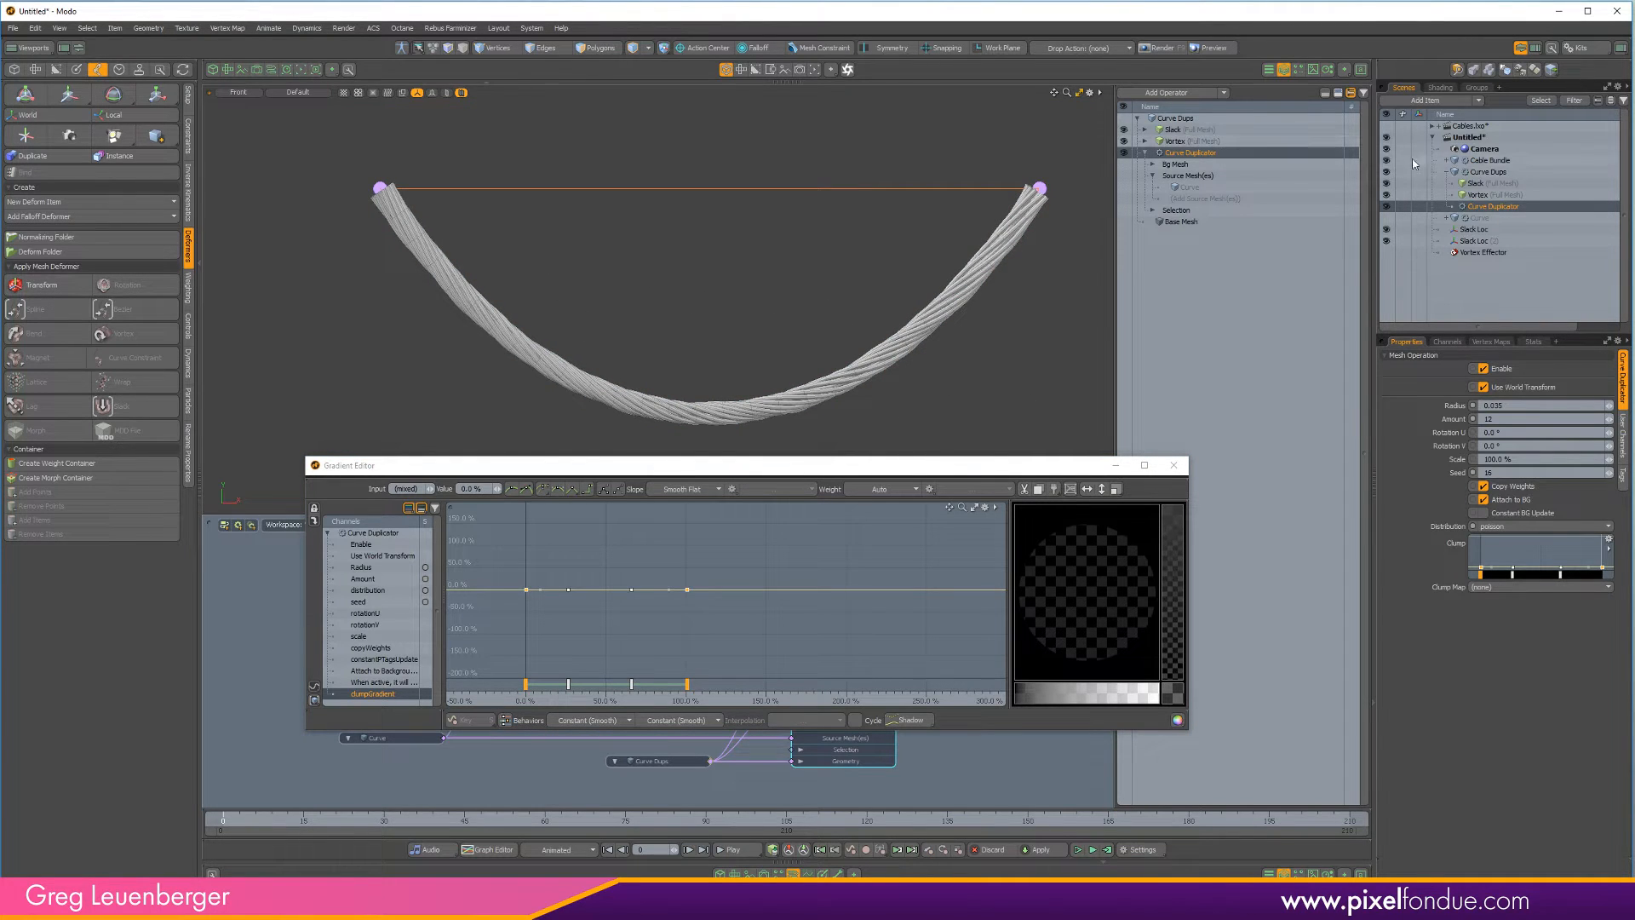
click(1385, 160)
ctrl+alt+drag(337, 195, 619, 350)
drag(628, 608, 630, 583)
ctrl+alt+drag(697, 255, 596, 284)
drag(606, 570, 607, 571)
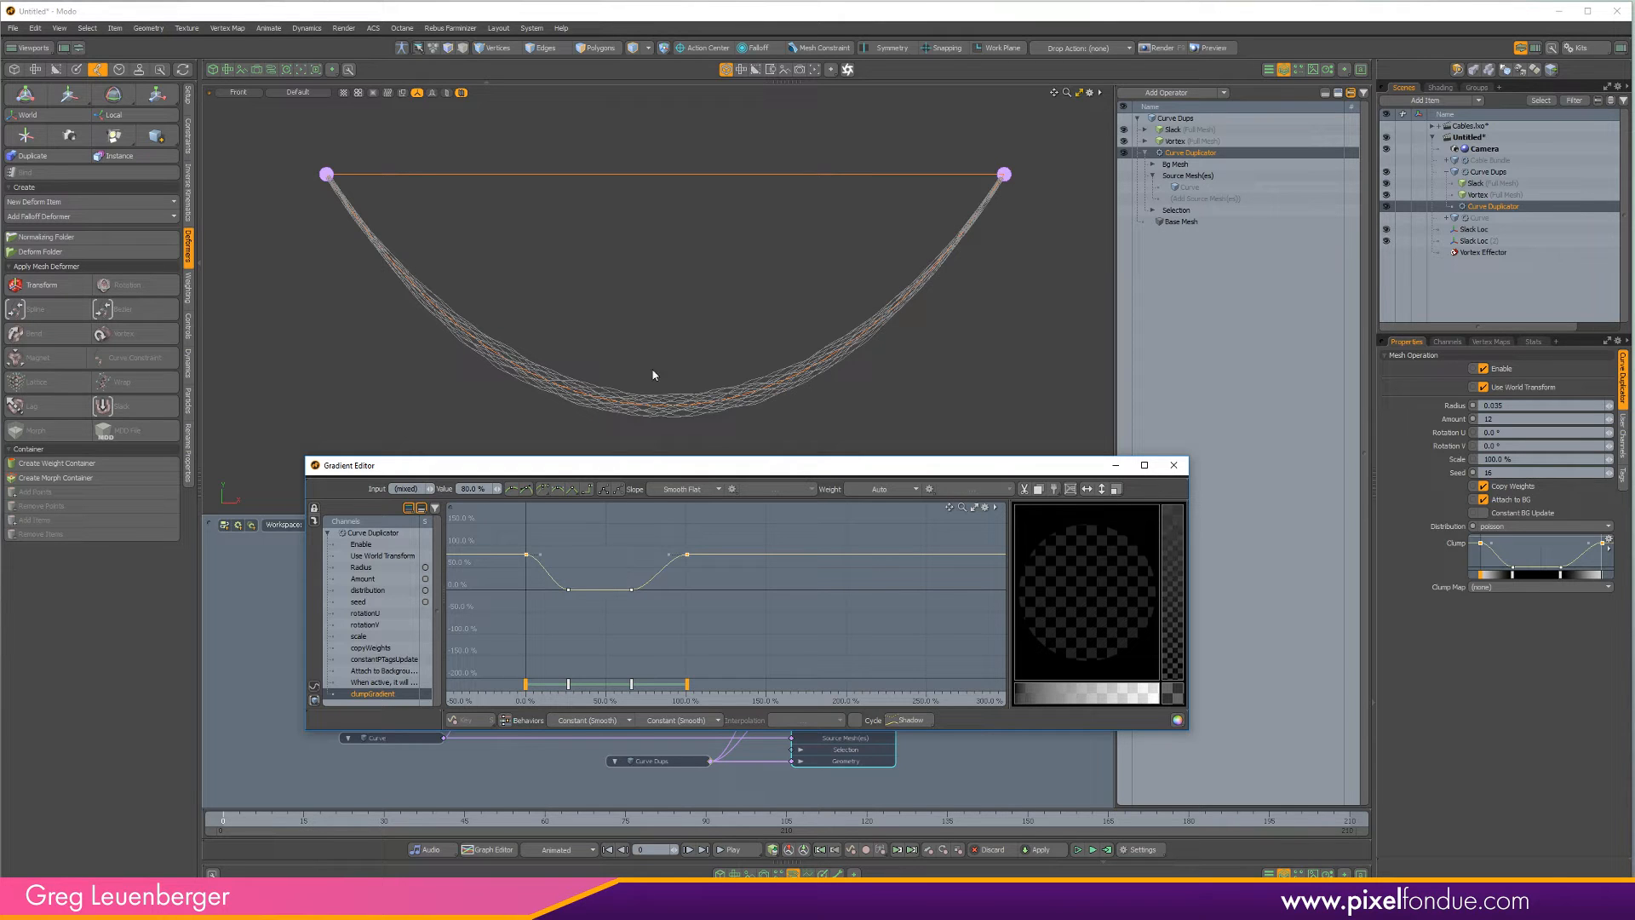
mouse_move(597, 586)
alt+mouse_down()
mouse_move(691, 576)
mouse_move(688, 531)
alt+mouse_up()
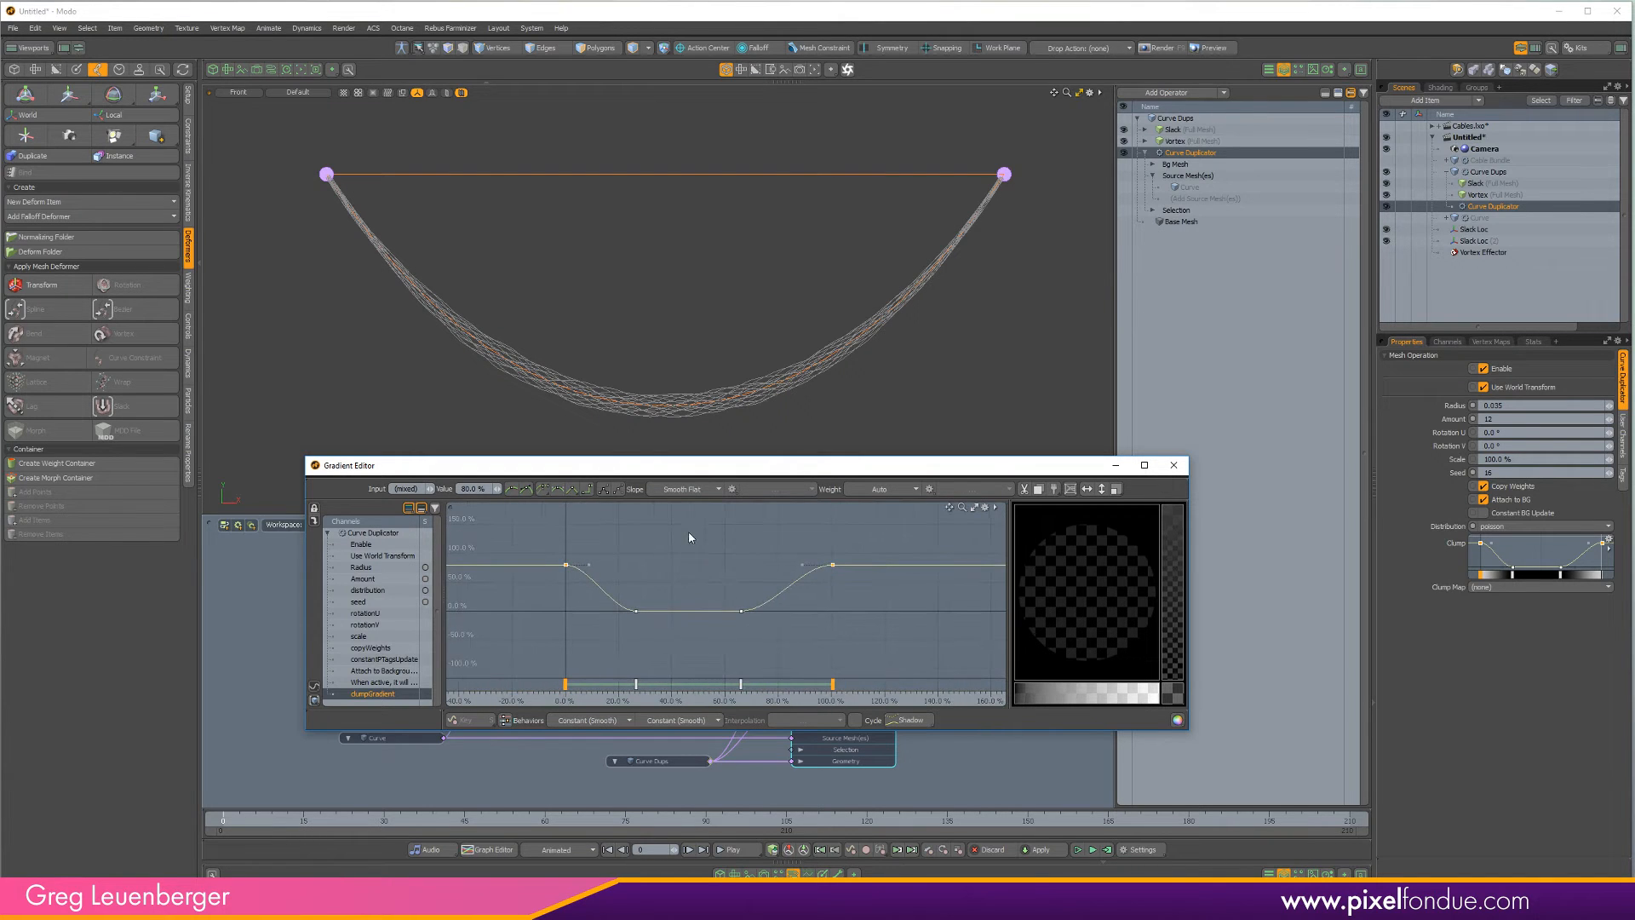
Lower the two end Clump keys slightly and undo the stray key added near the curve's end
drag(829, 609, 819, 611)
ctrl+click(818, 613)
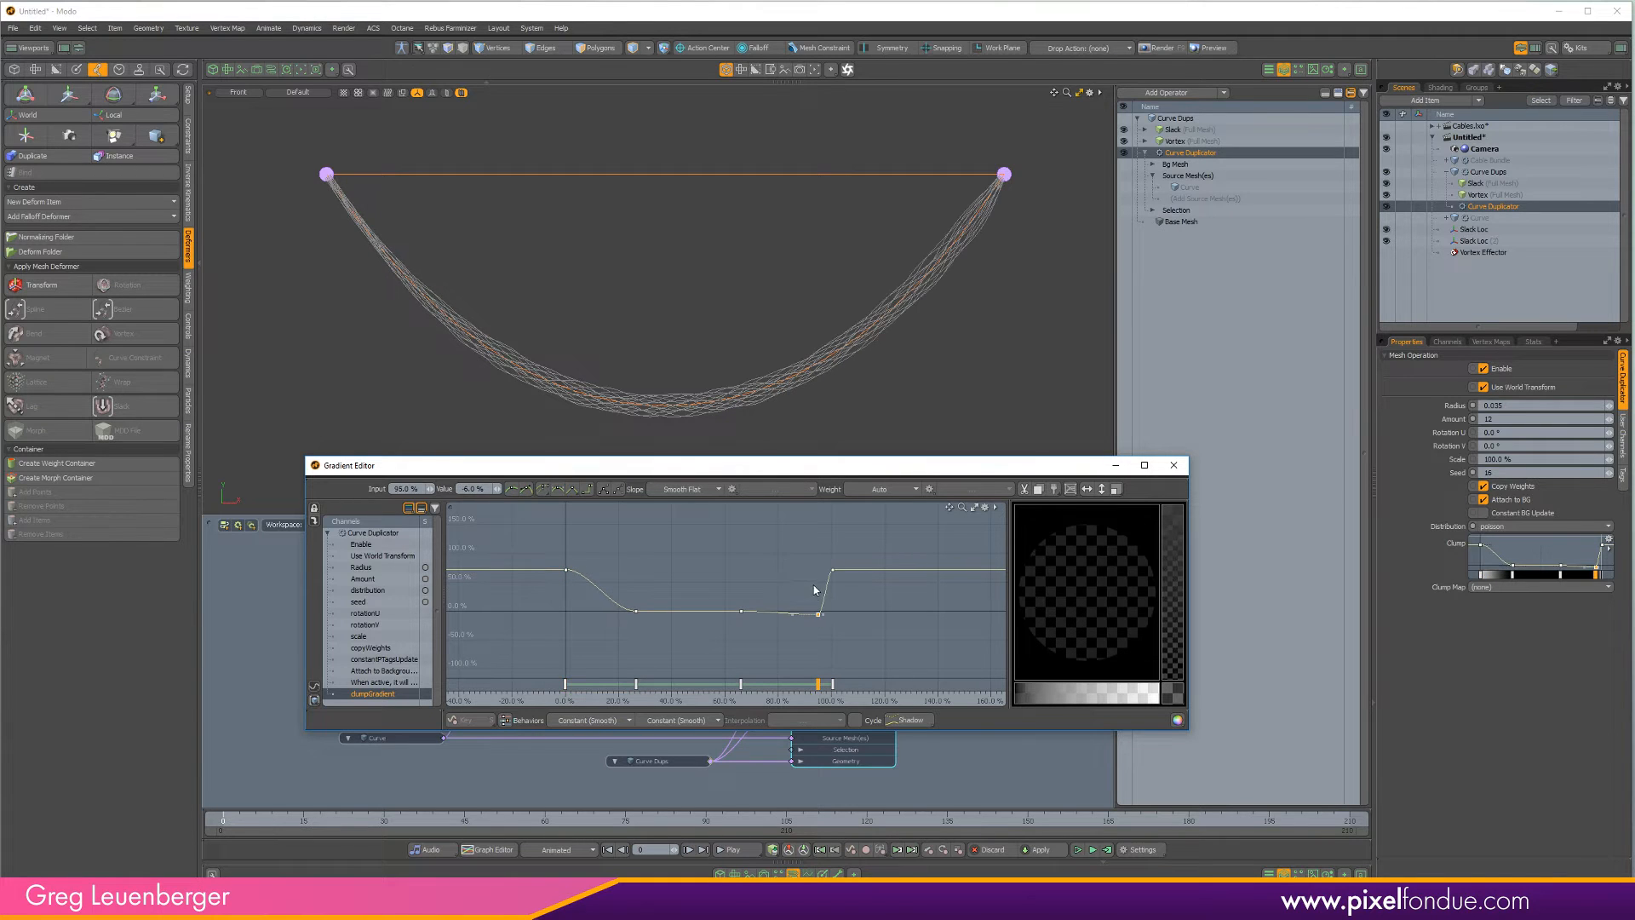
key(ctrl+z)
click(775, 628)
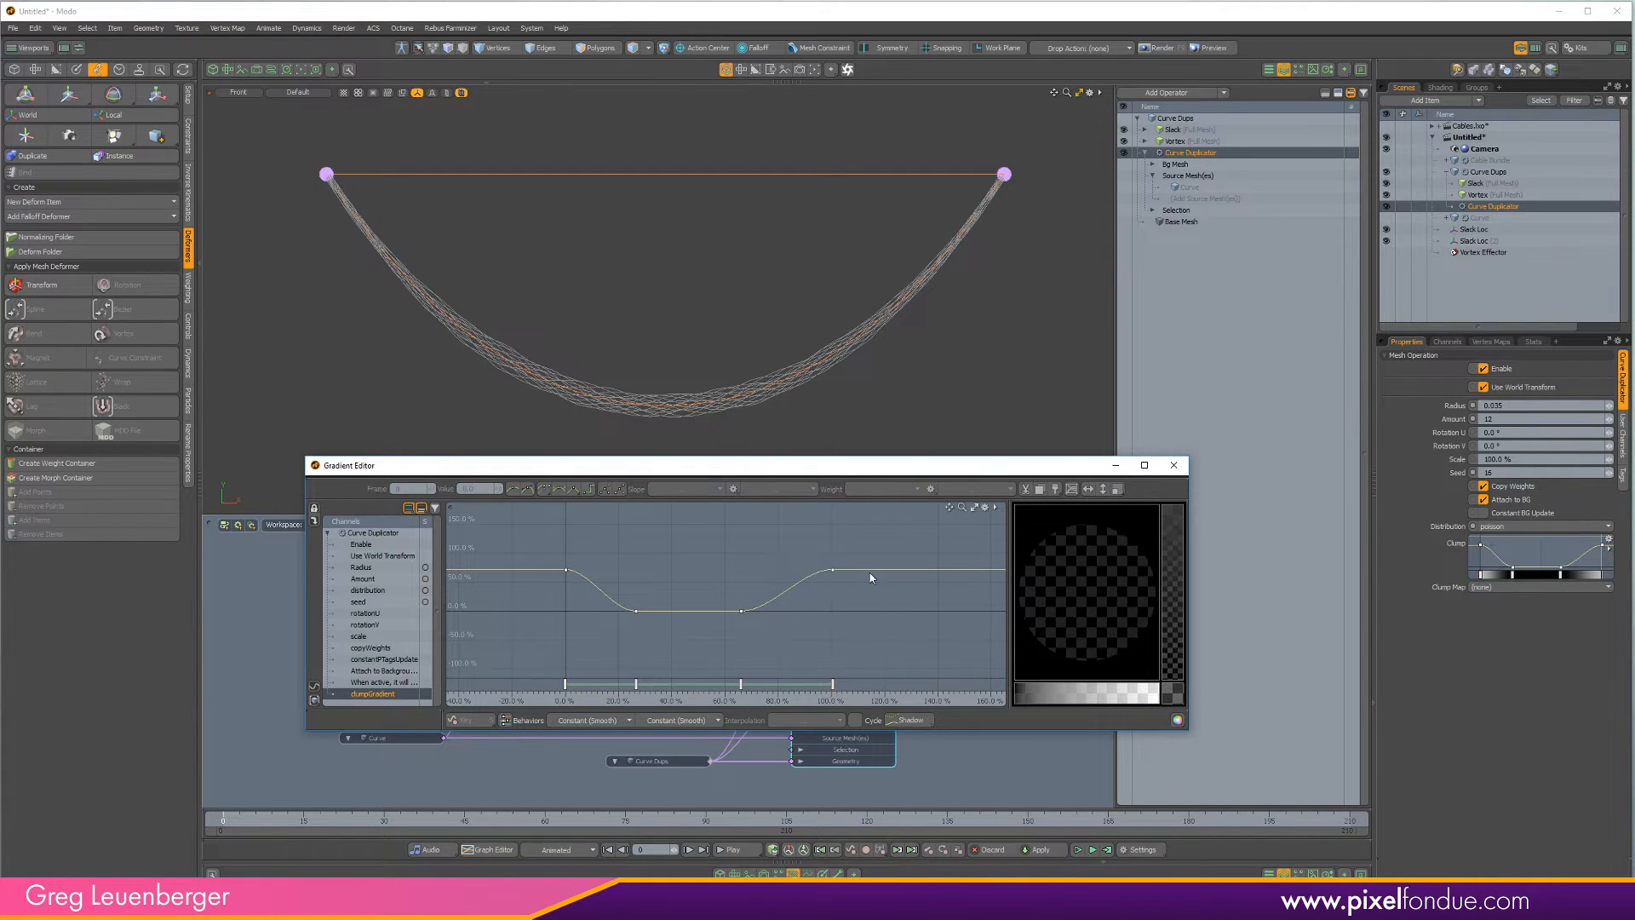
Show the Cable Bundle mesh again and move the inner Clump keys outward to inputs of about 11% and 88%
click(1386, 160)
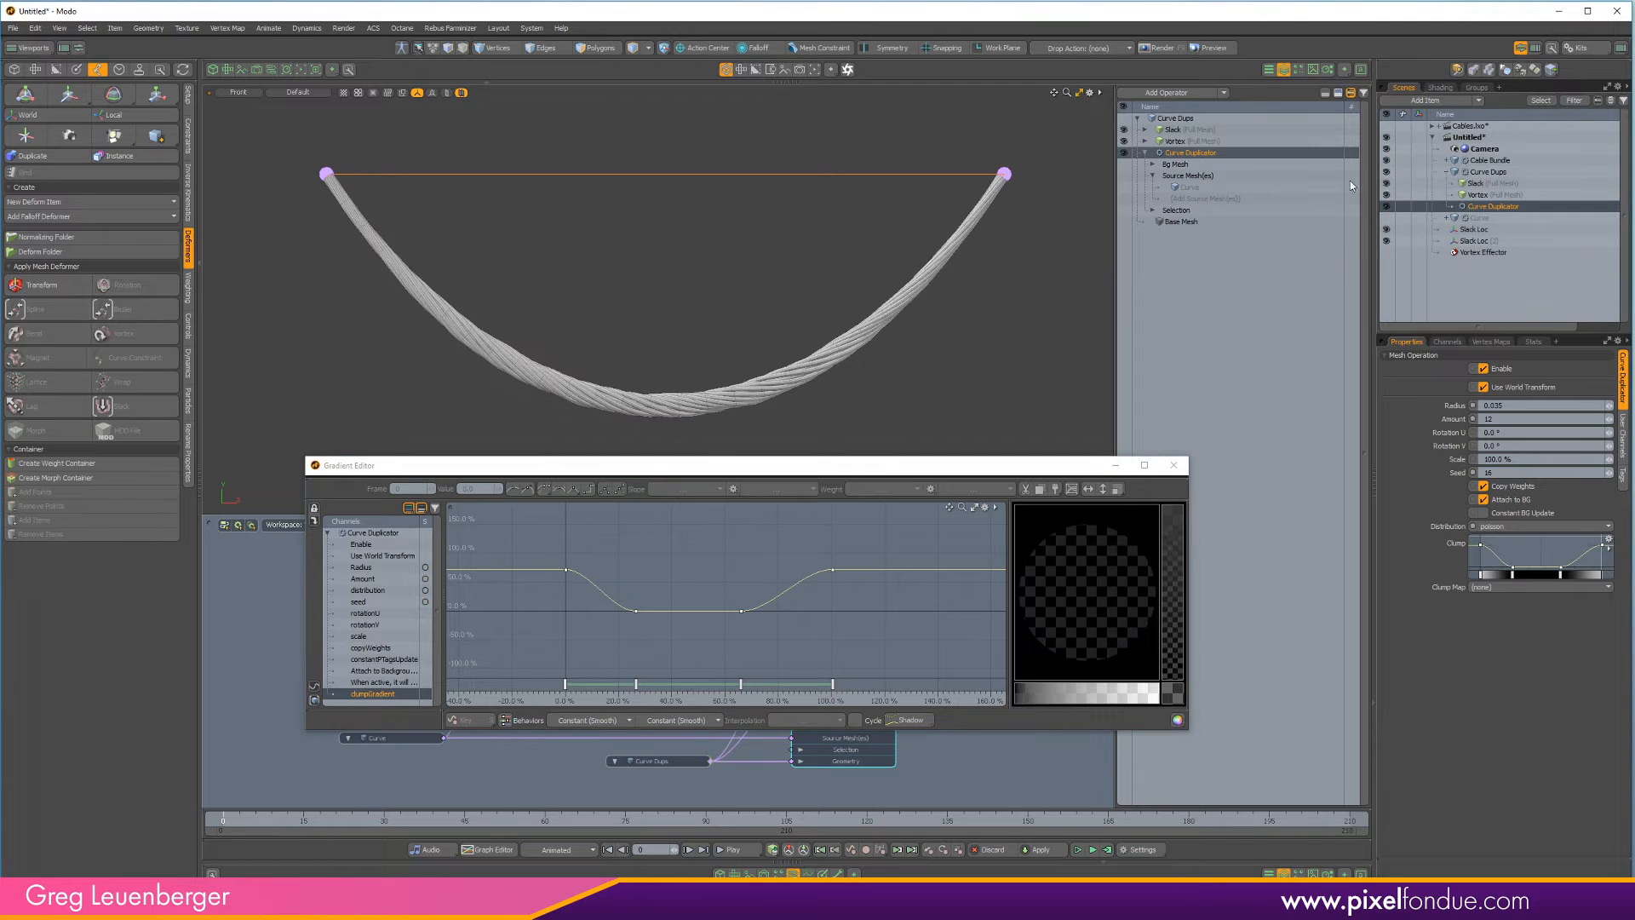
scroll(965, 311, up, 1)
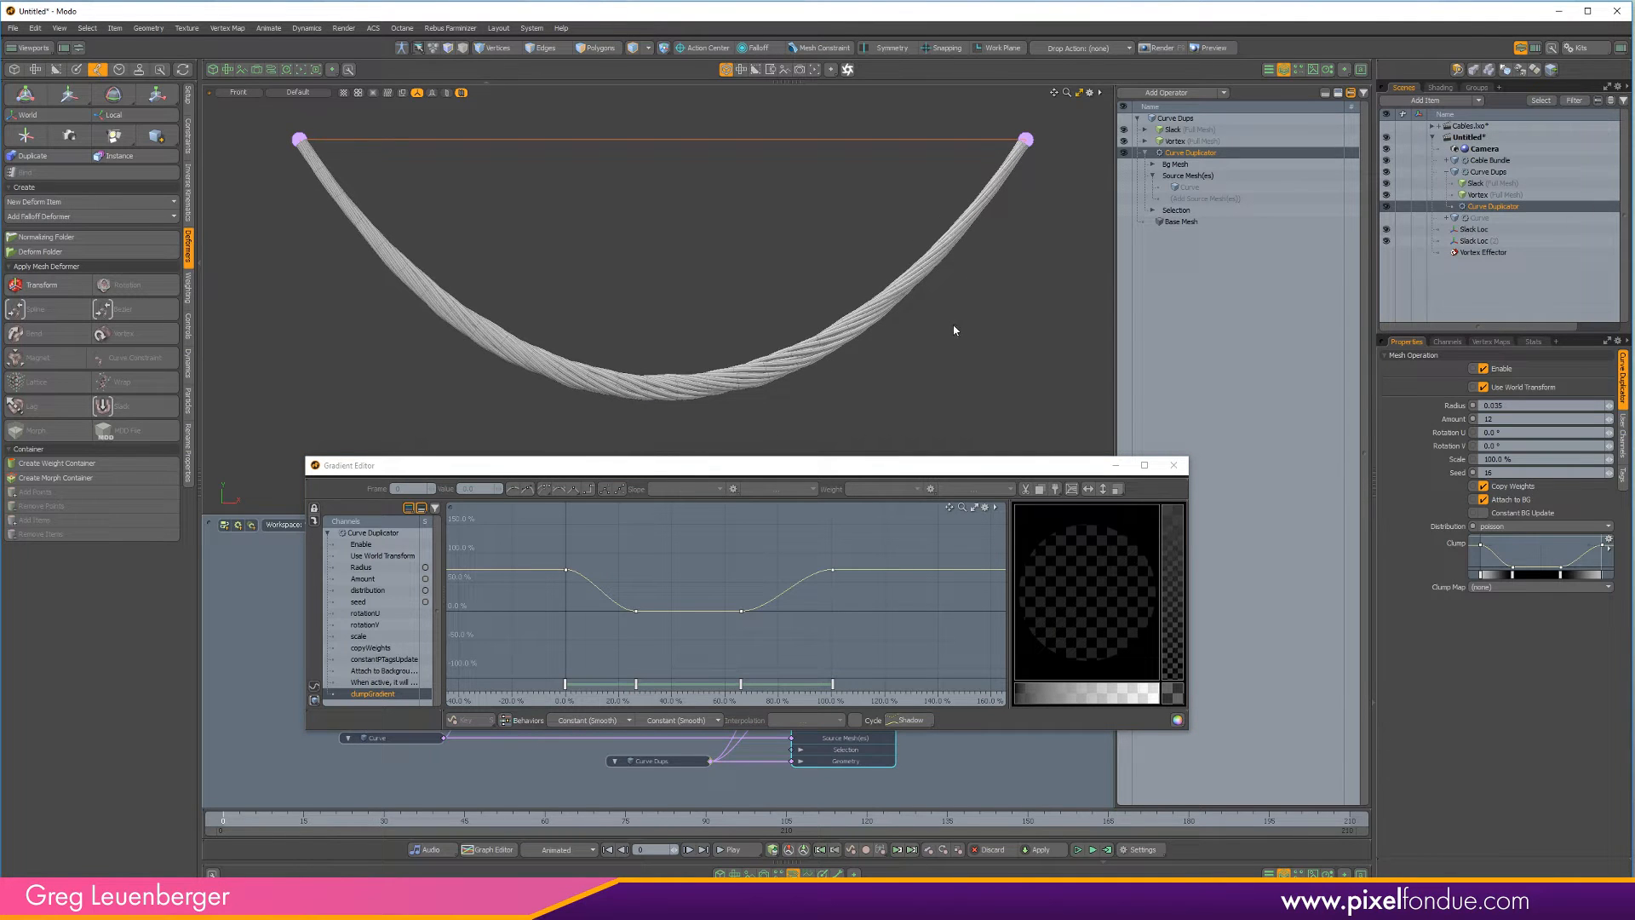
right_drag(611, 596, 661, 622)
mouse_move(638, 632)
mouse_down()
mouse_move(602, 633)
mouse_move(627, 630)
mouse_up()
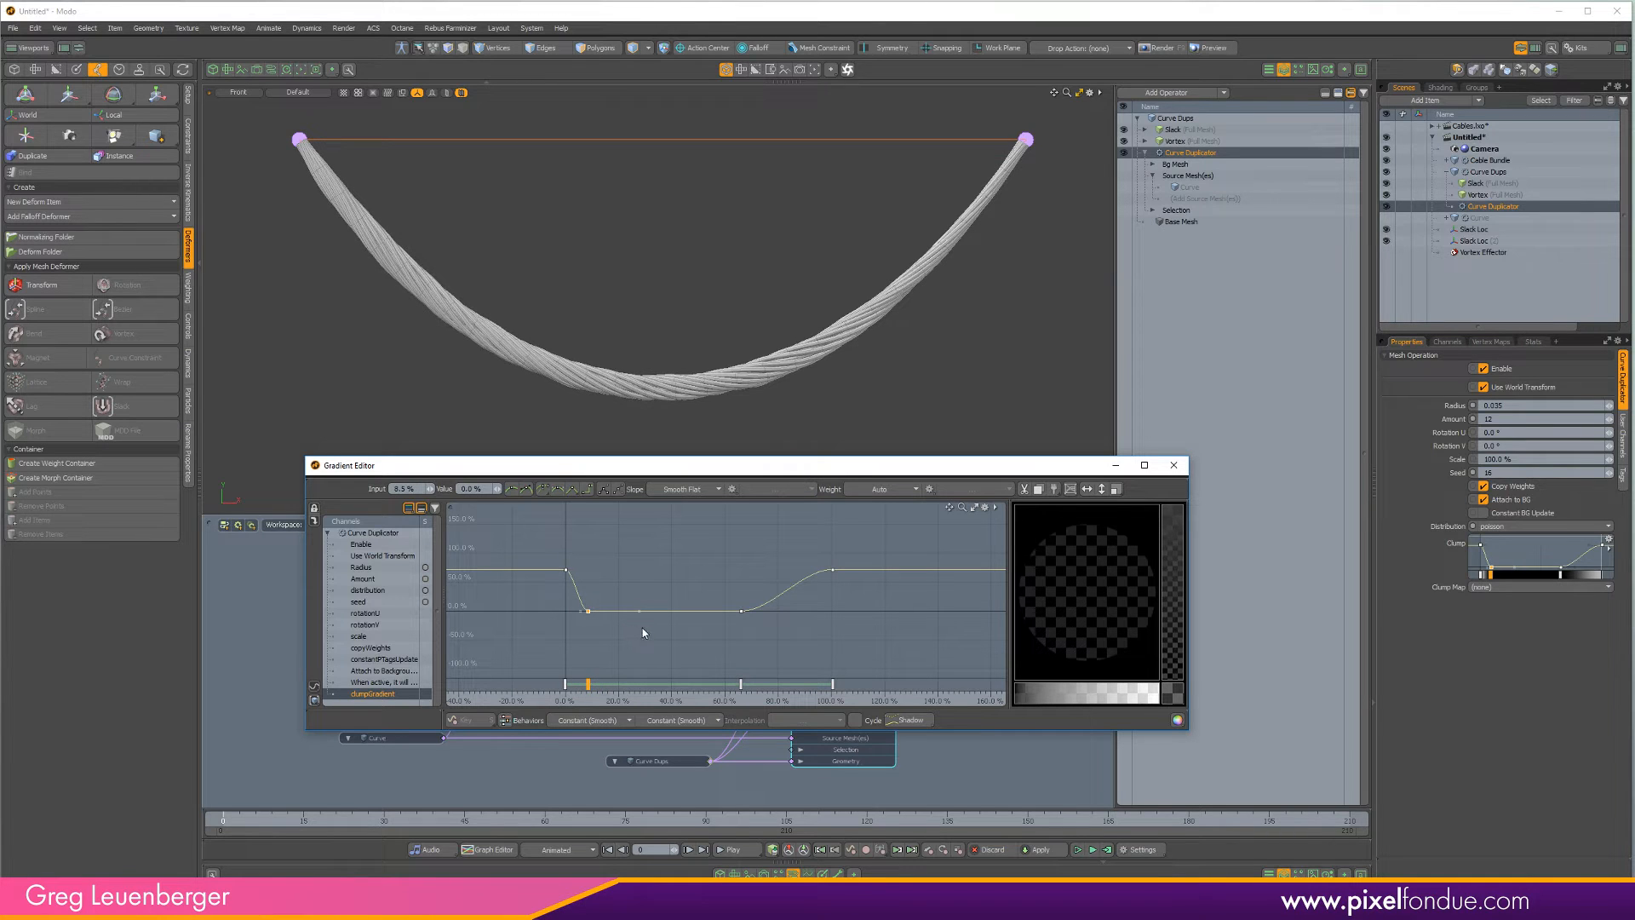
drag(743, 606, 800, 570)
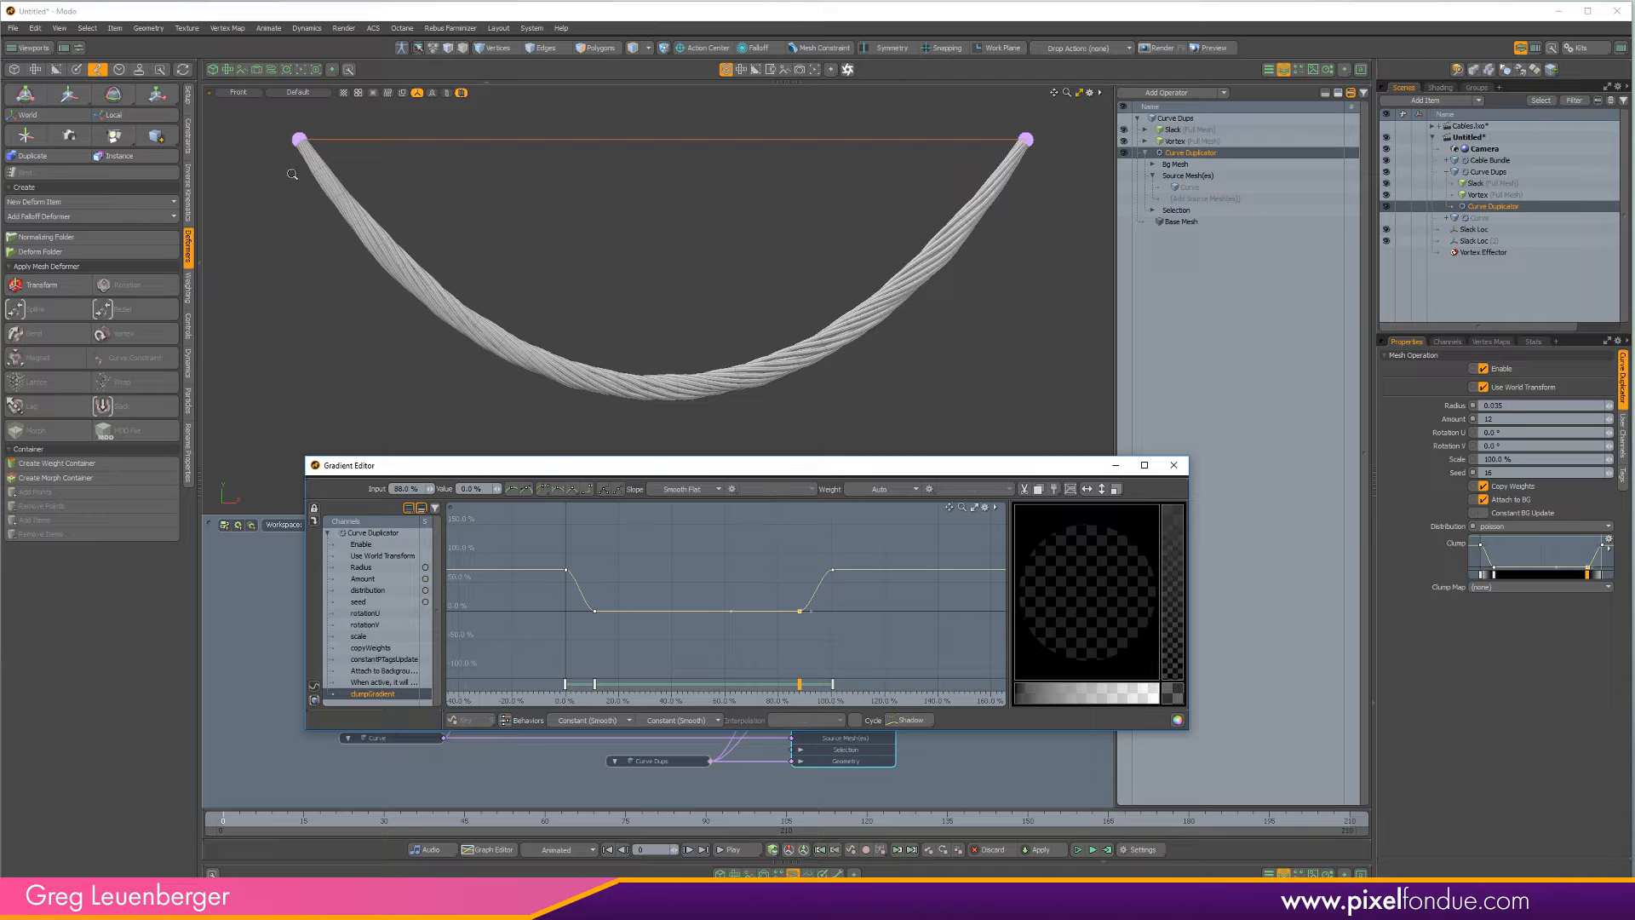
Add a middle key to the Clump gradient at an input of 49% and raise it to 54%
key(a)
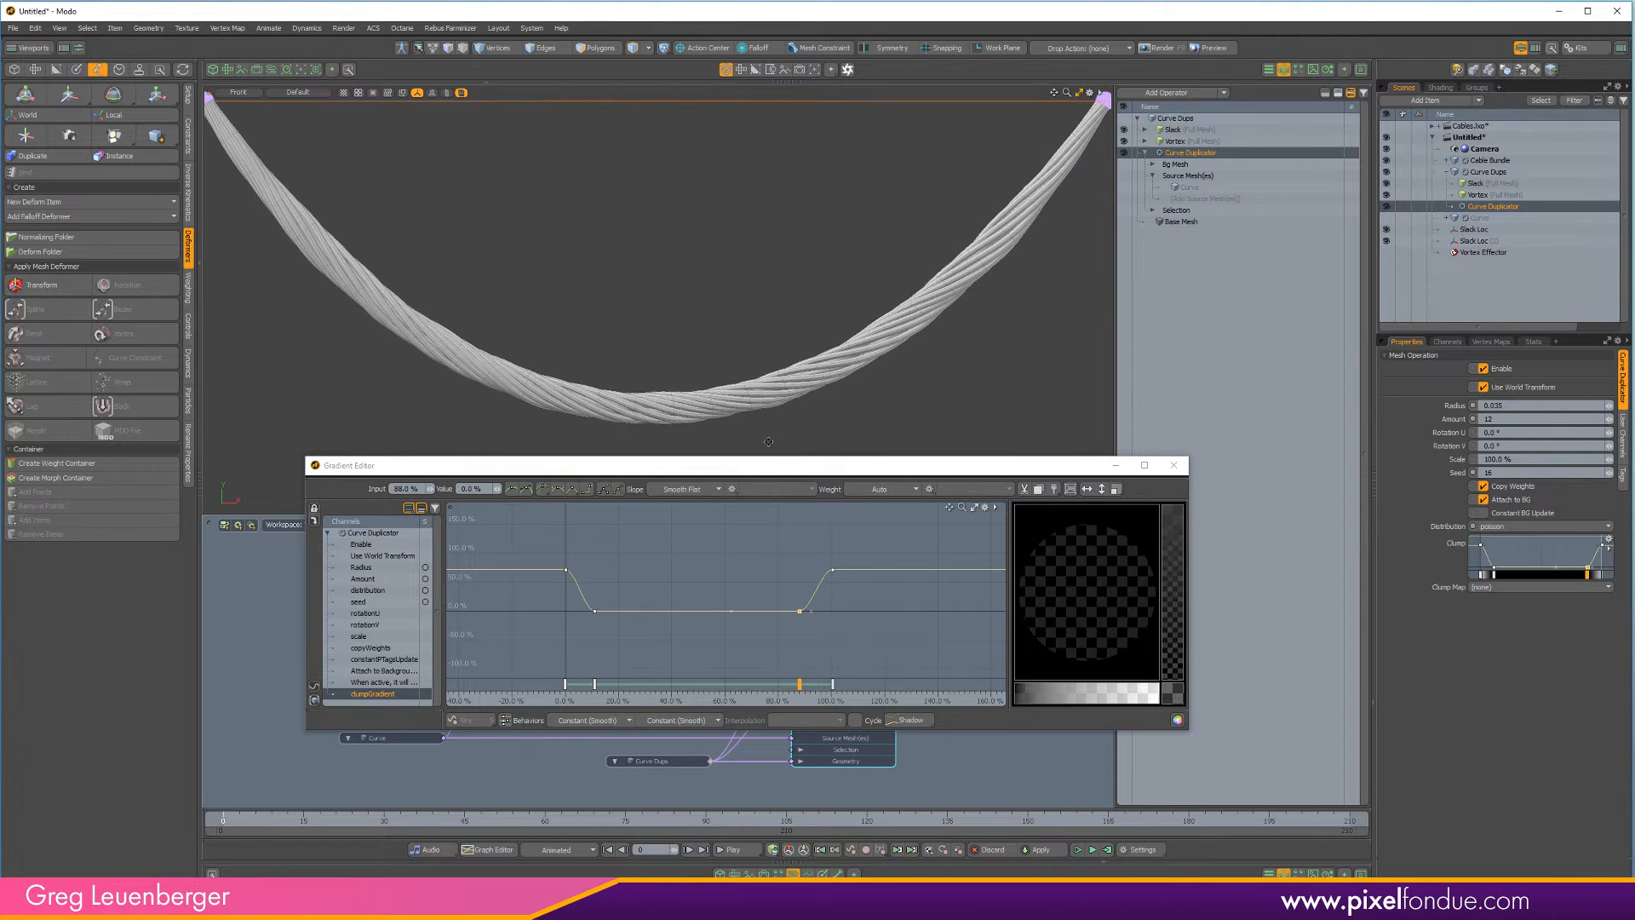
scroll(1025, 299, down, 2)
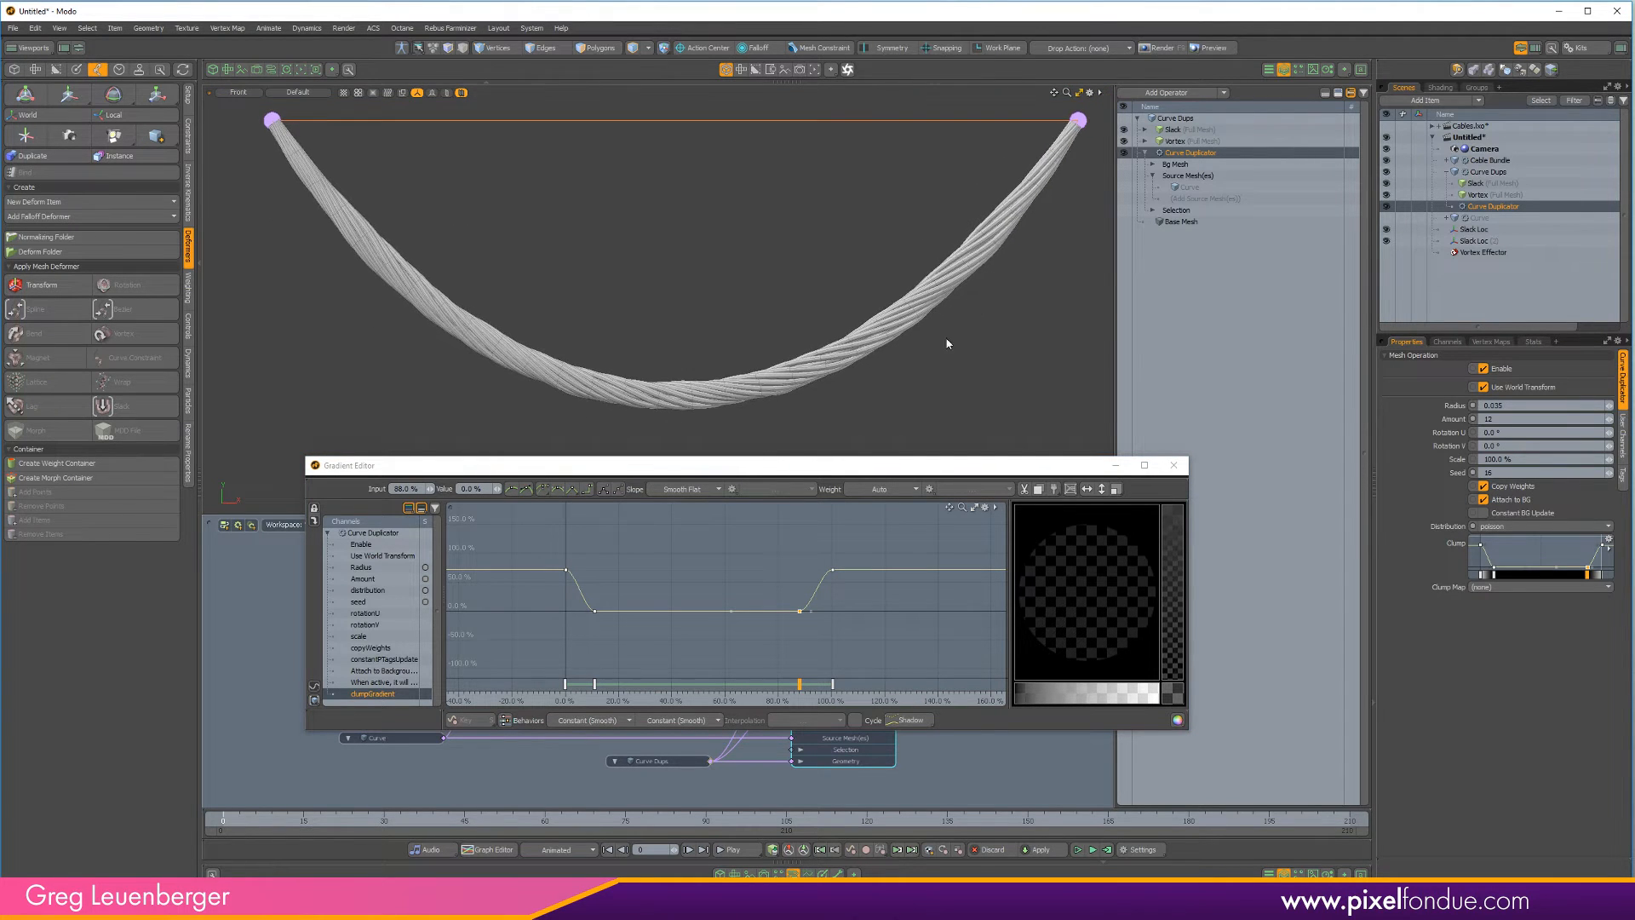
click(698, 611)
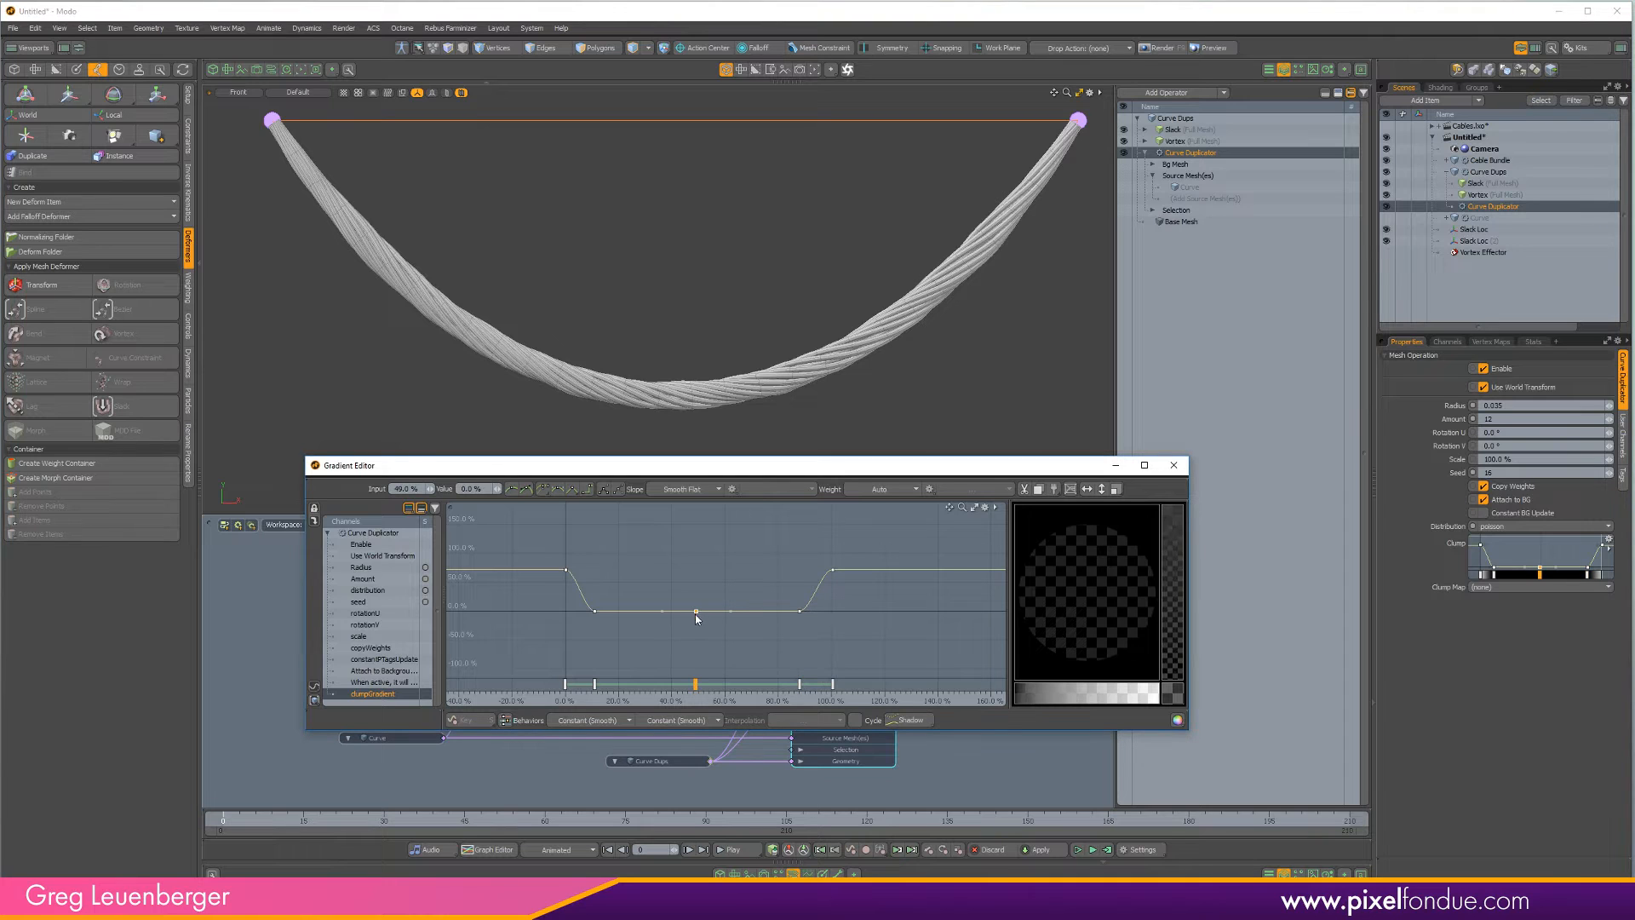
drag(695, 613, 701, 522)
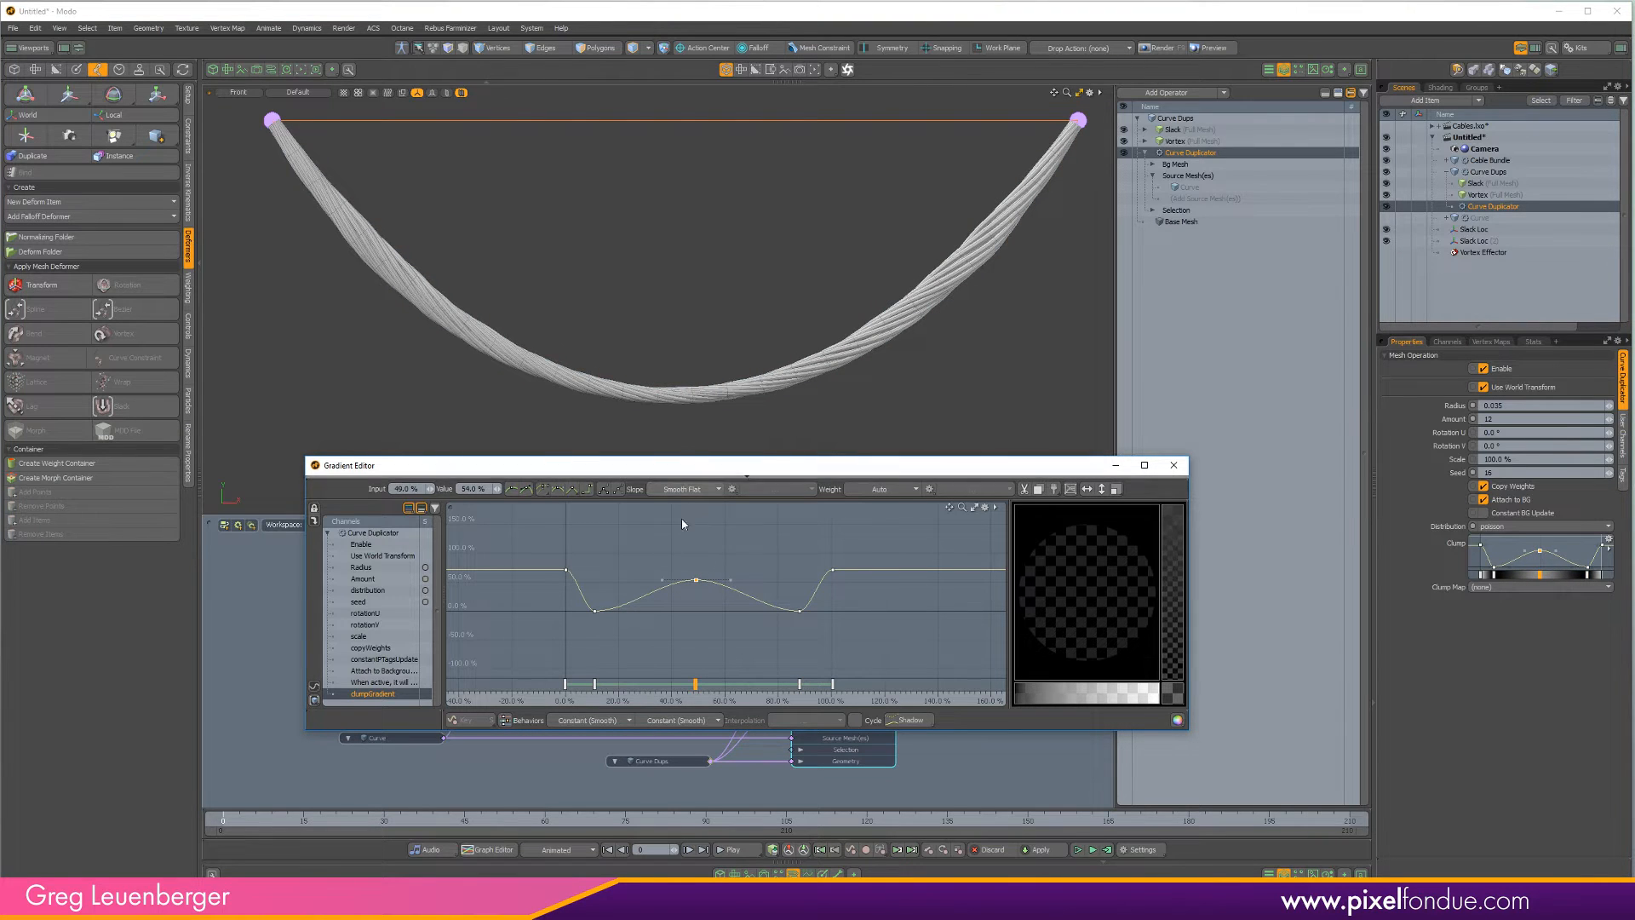
Add two low Clump keys on either side of the middle key, at inputs of about 32% and 65%, to narrow the central clump
drag(567, 597, 617, 625)
mouse_move(642, 631)
middle_down()
mouse_move(758, 588)
mouse_move(655, 614)
middle_up()
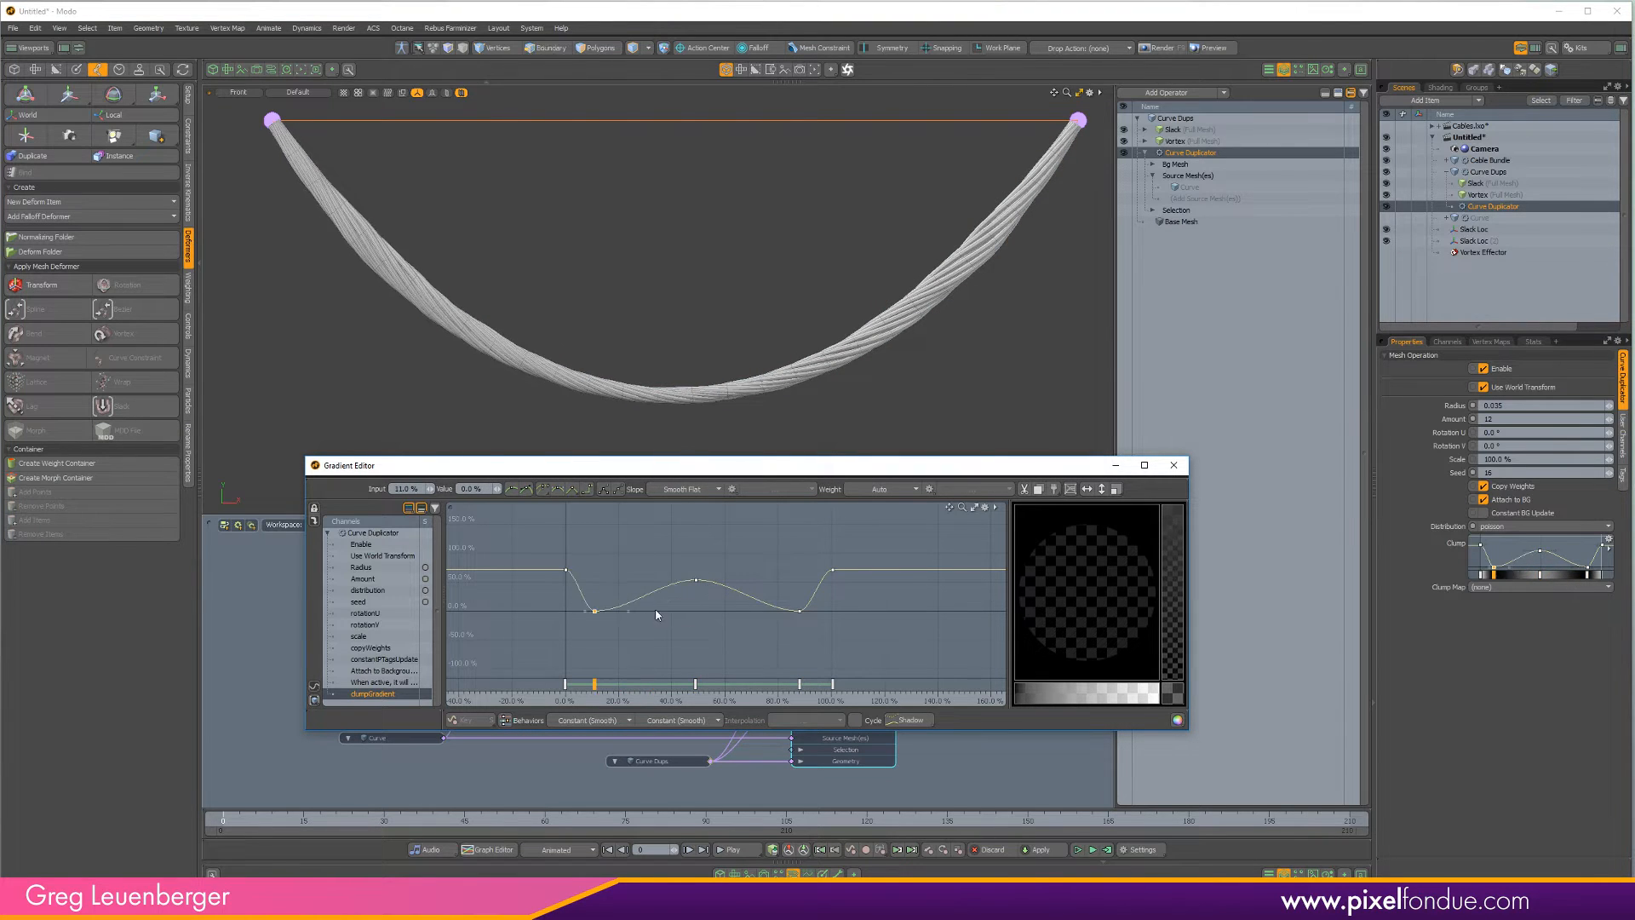
ctrl+click(650, 595)
middle_drag(696, 605, 697, 617)
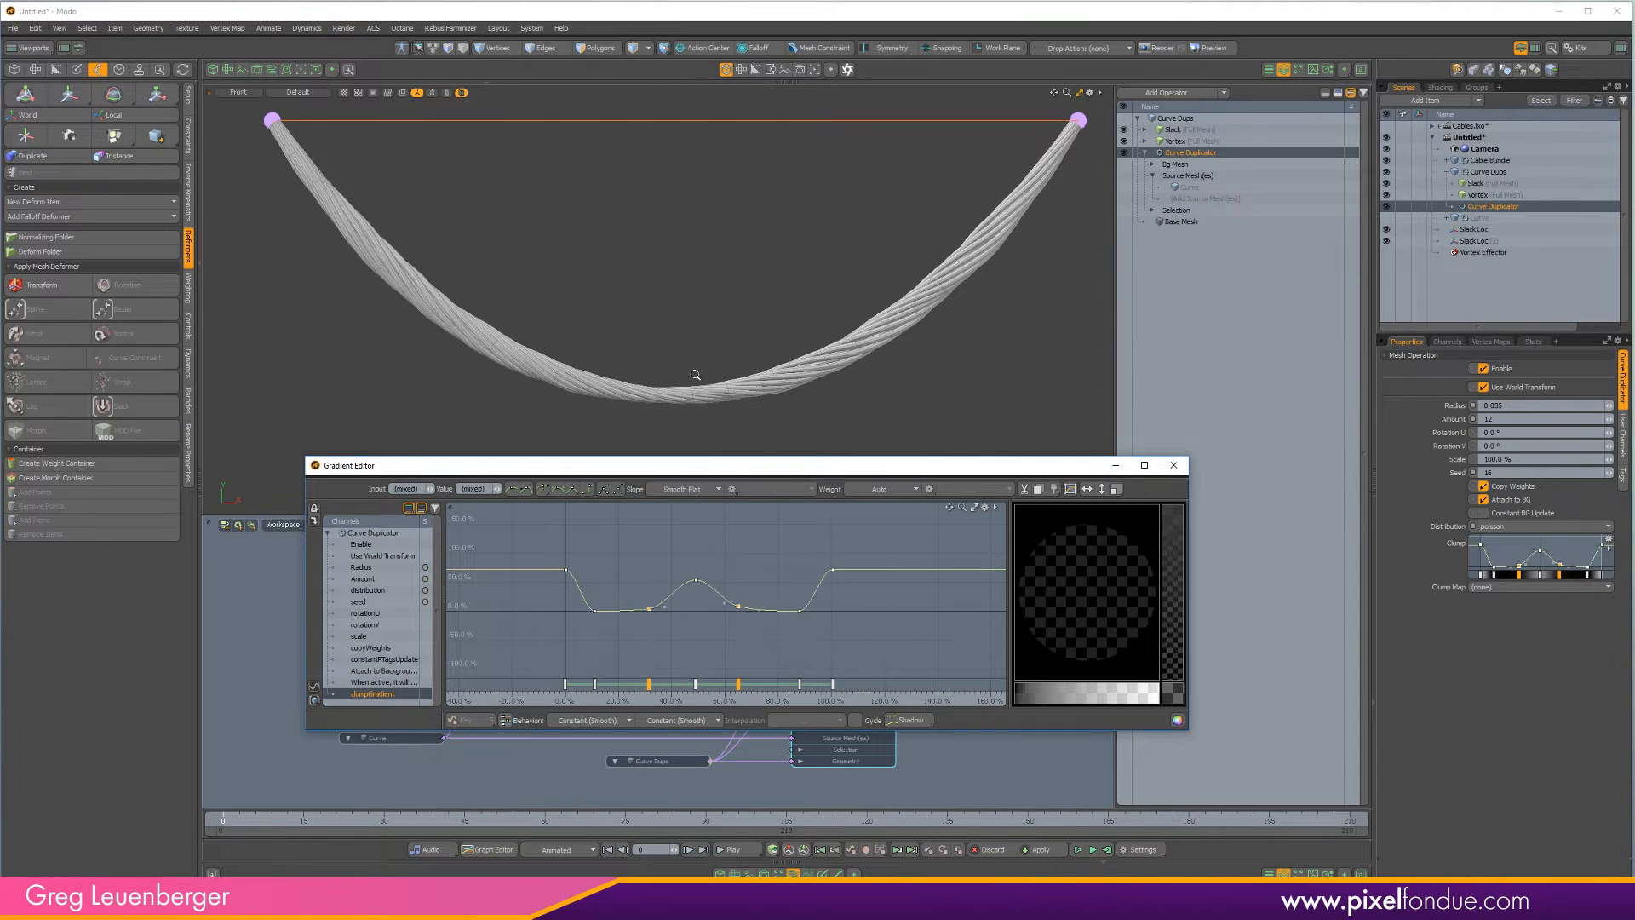
scroll(685, 381, up, 3)
scroll(782, 401, down, 3)
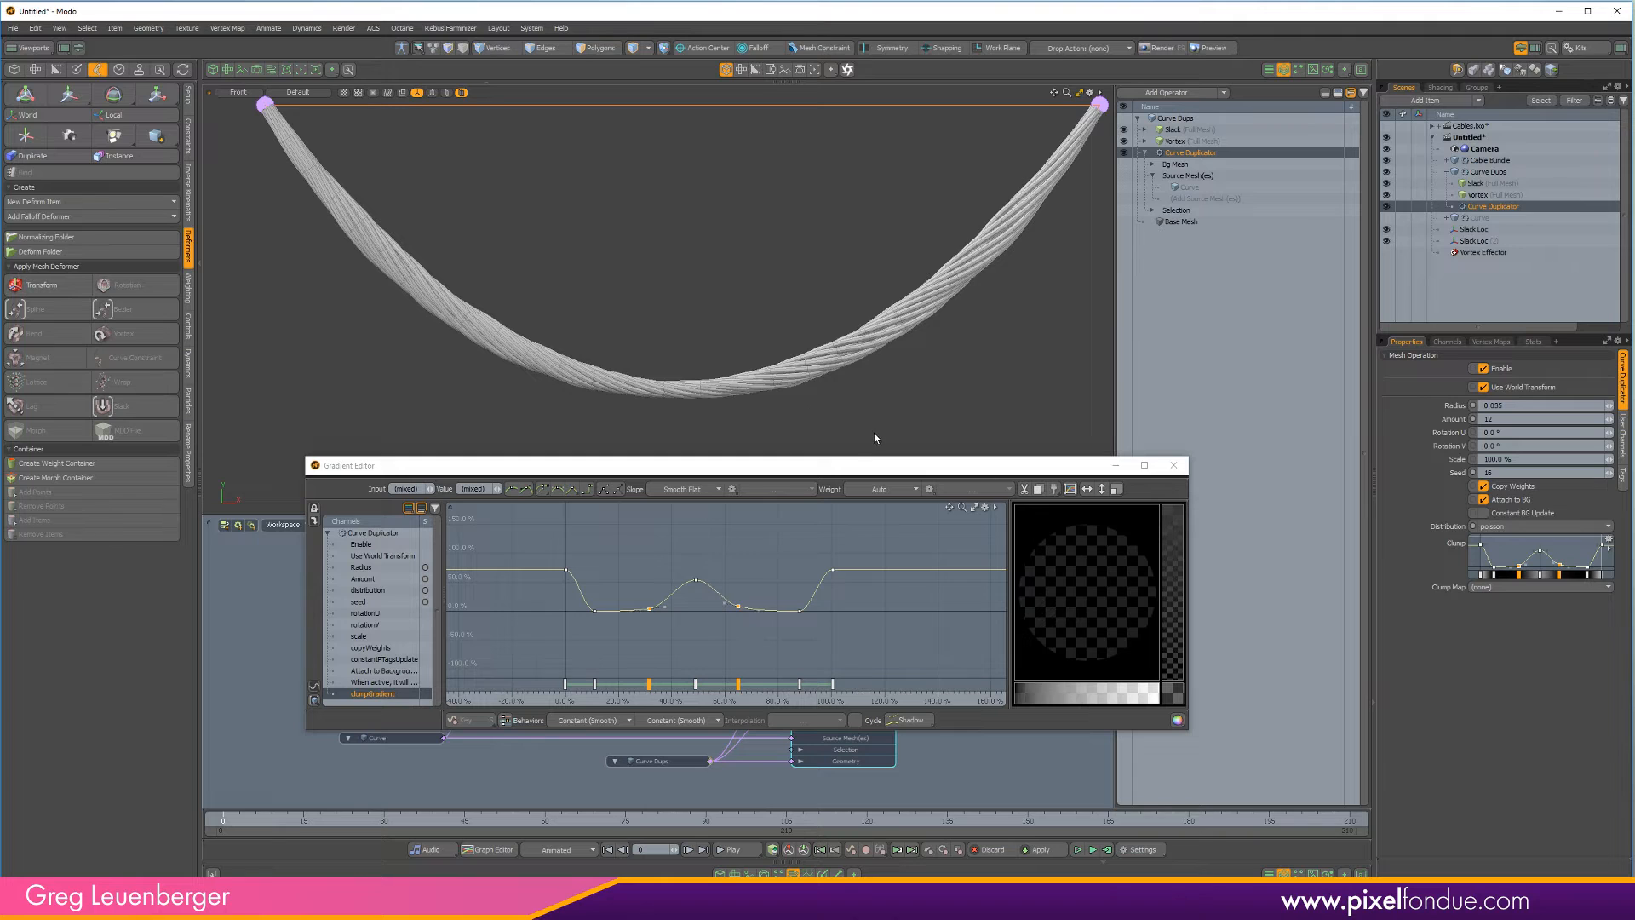
Bring the Cable Tie mesh from the Cables.lxo scene into the Untitled scene and select it there
click(1432, 126)
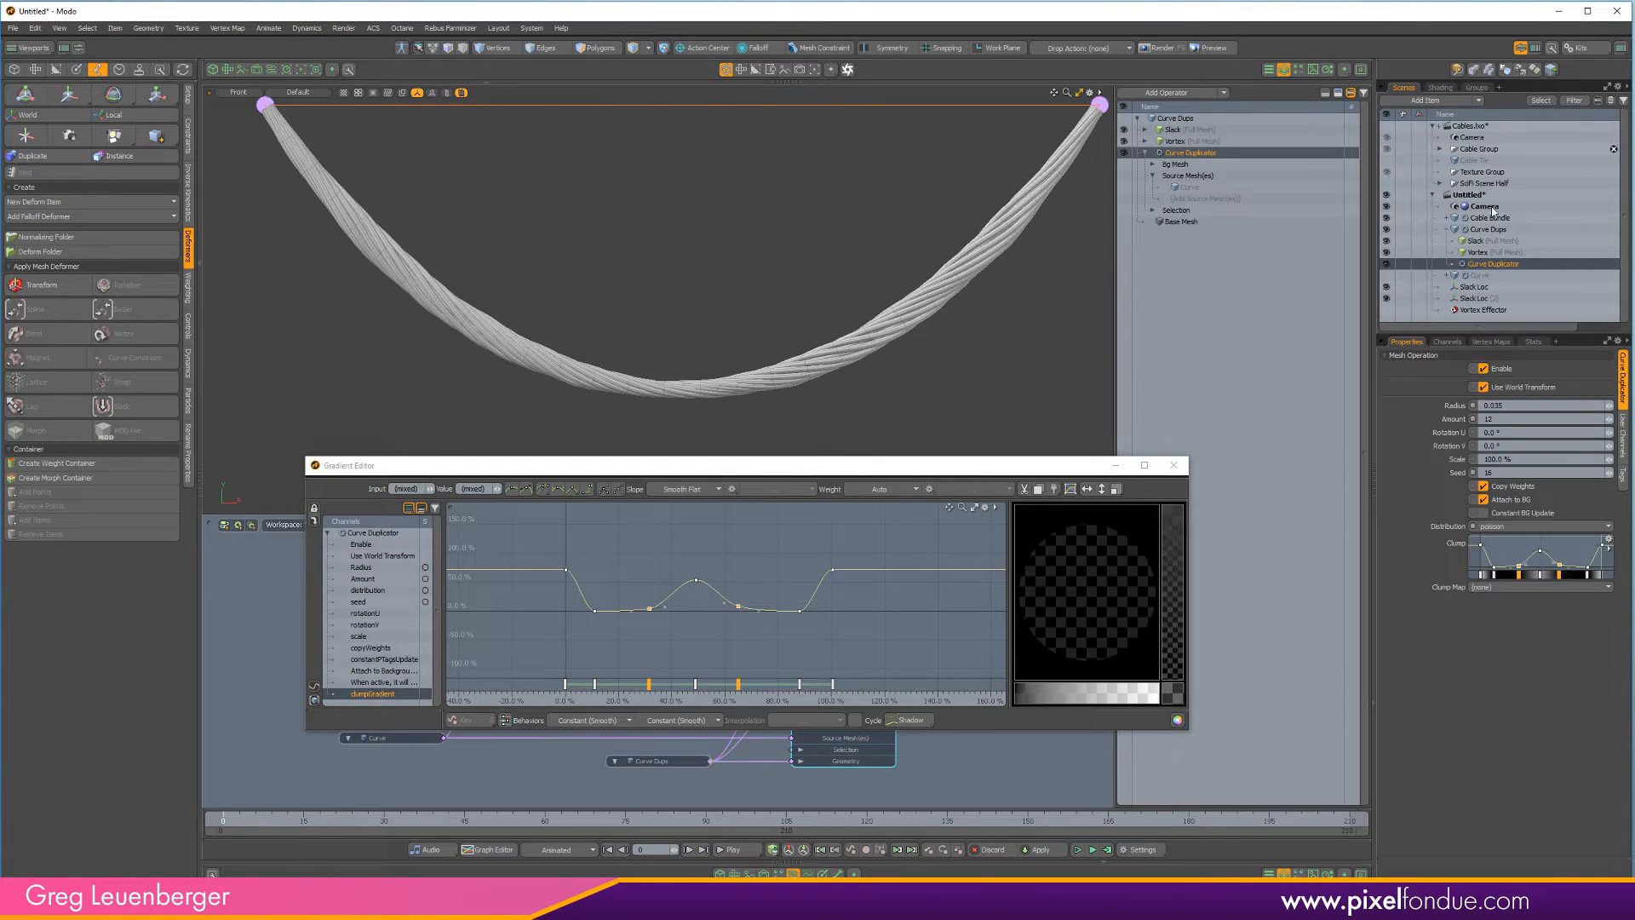
click(1474, 160)
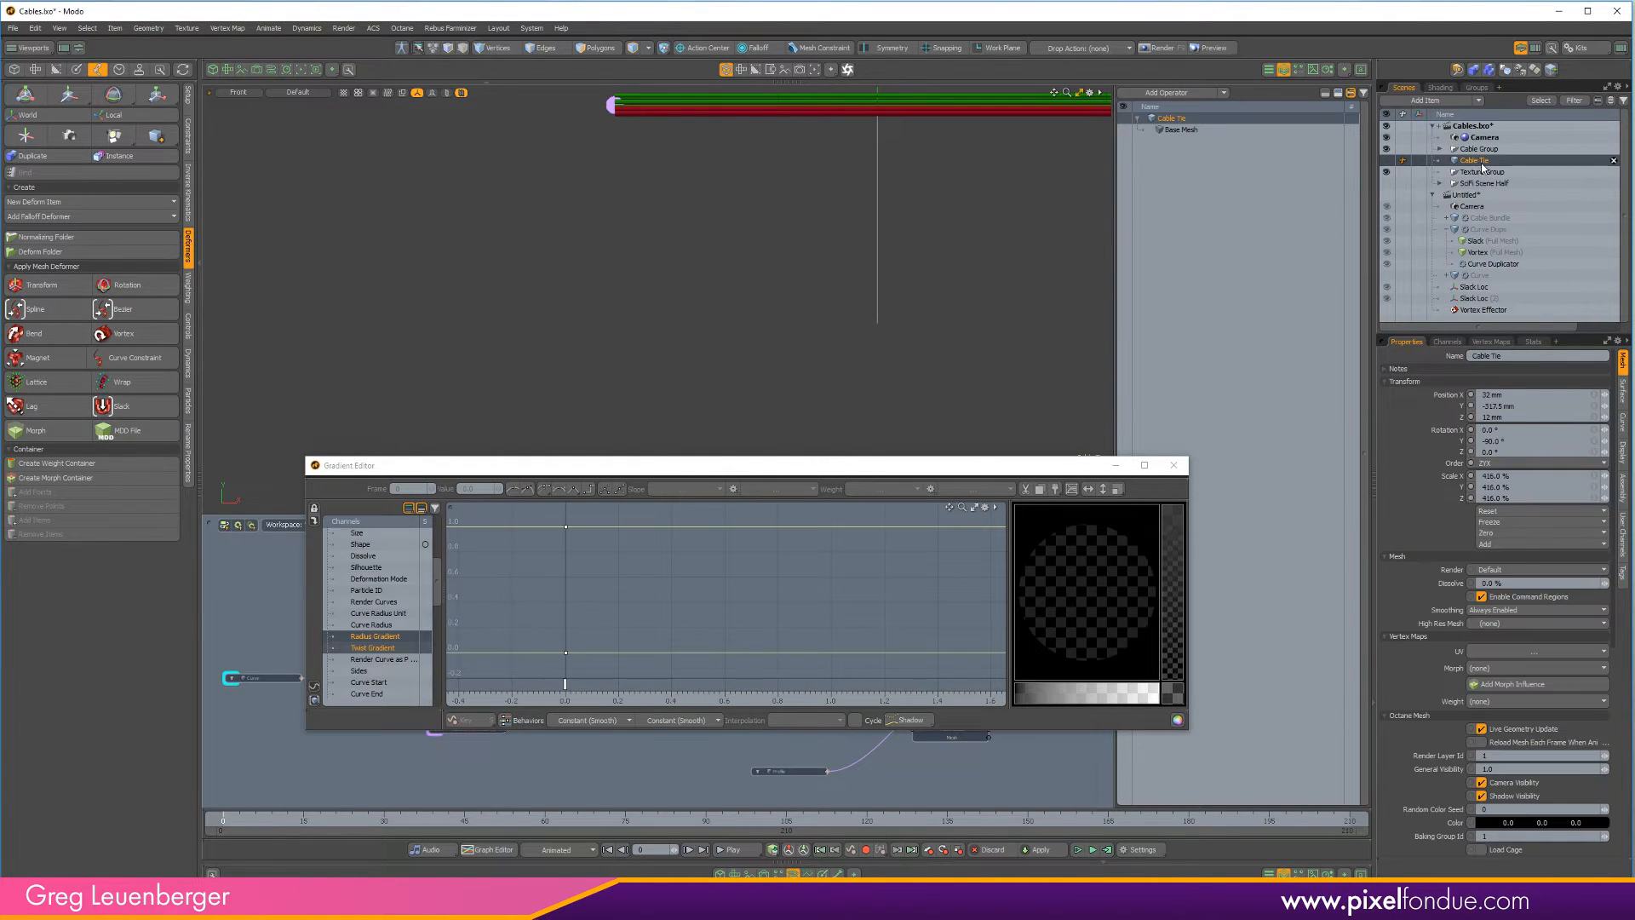
drag(1474, 160, 1487, 218)
click(912, 443)
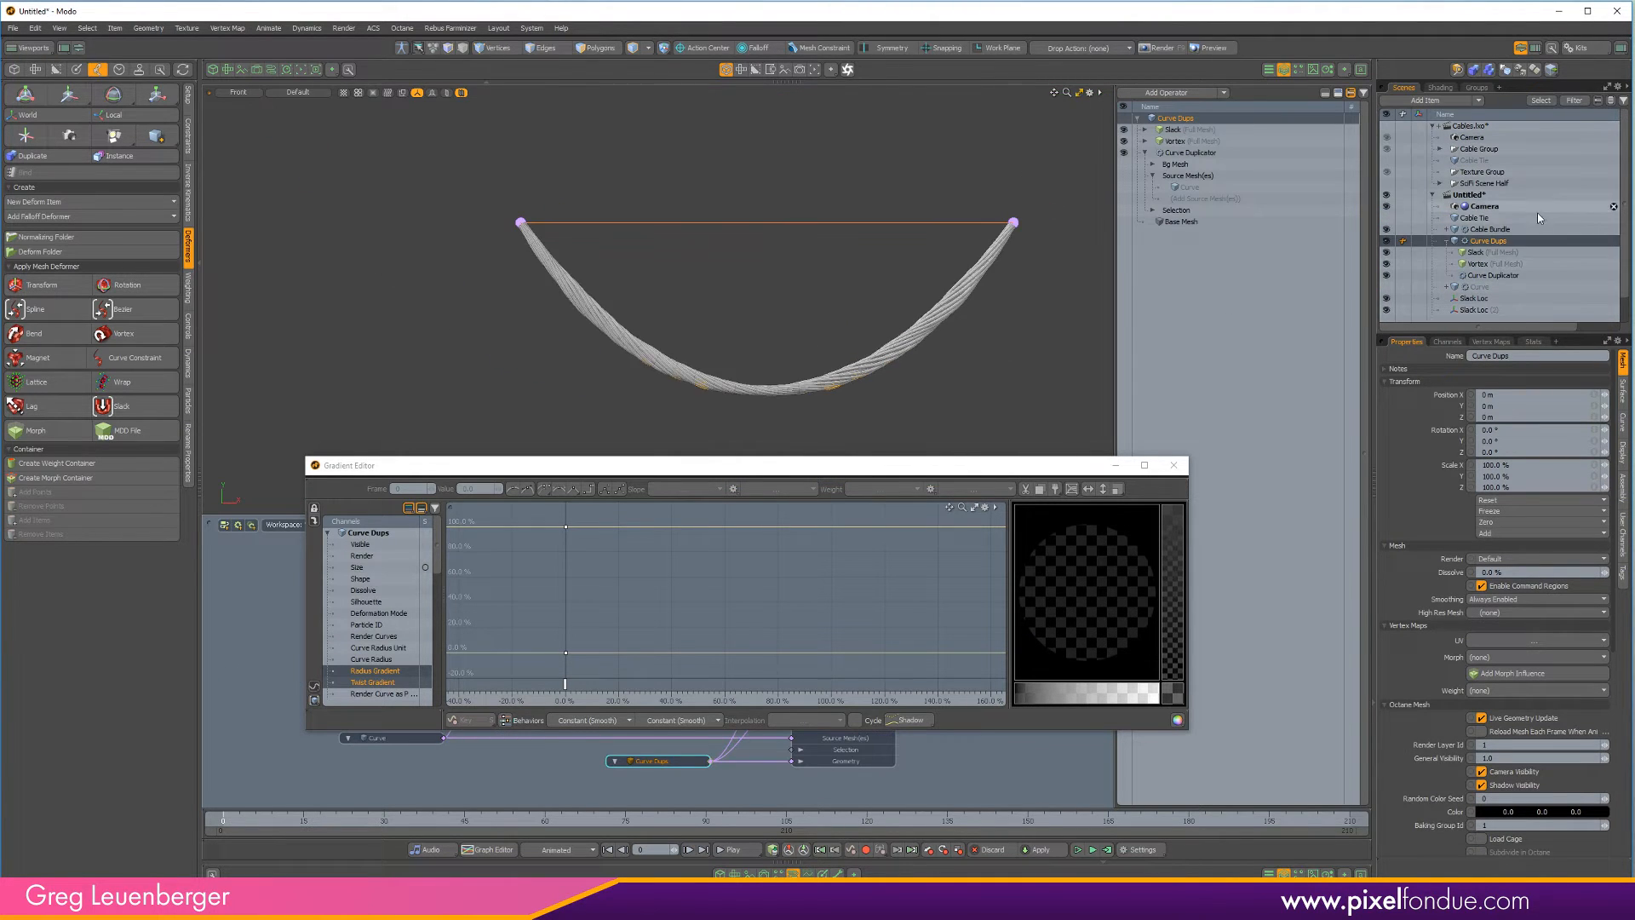
click(1533, 217)
scroll(890, 344, down, 2)
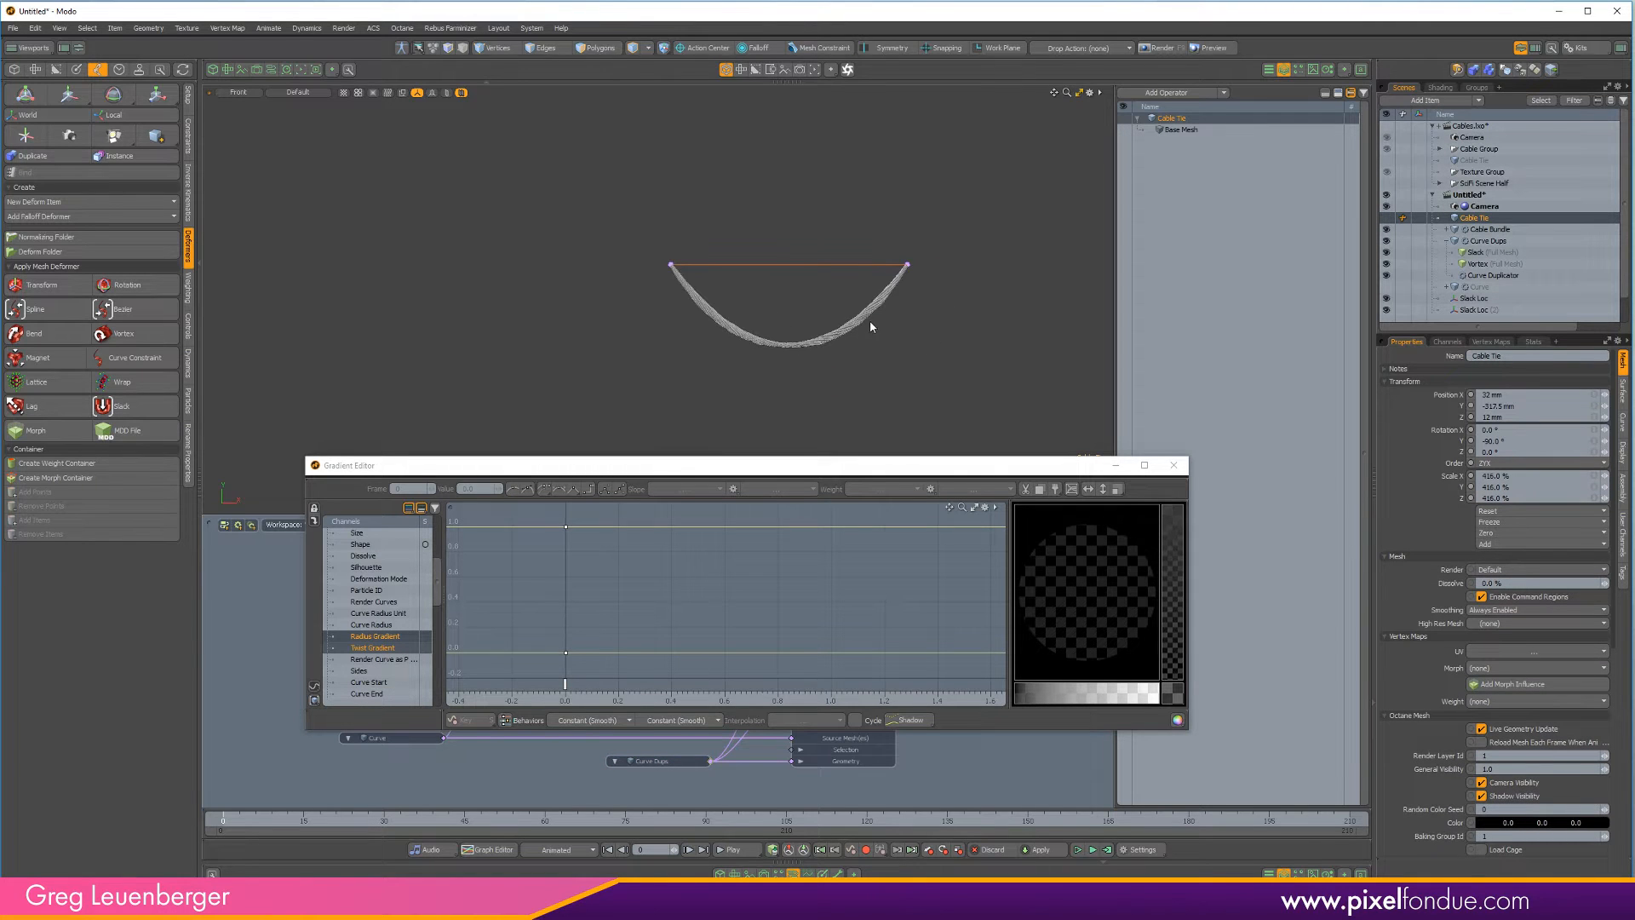
Move the Cable Tie around the clumped middle of the bundle, at about X -460 mm and Y -673.5 mm
key(y)
key(KP_Decimal)
scroll(903, 290, down, 2)
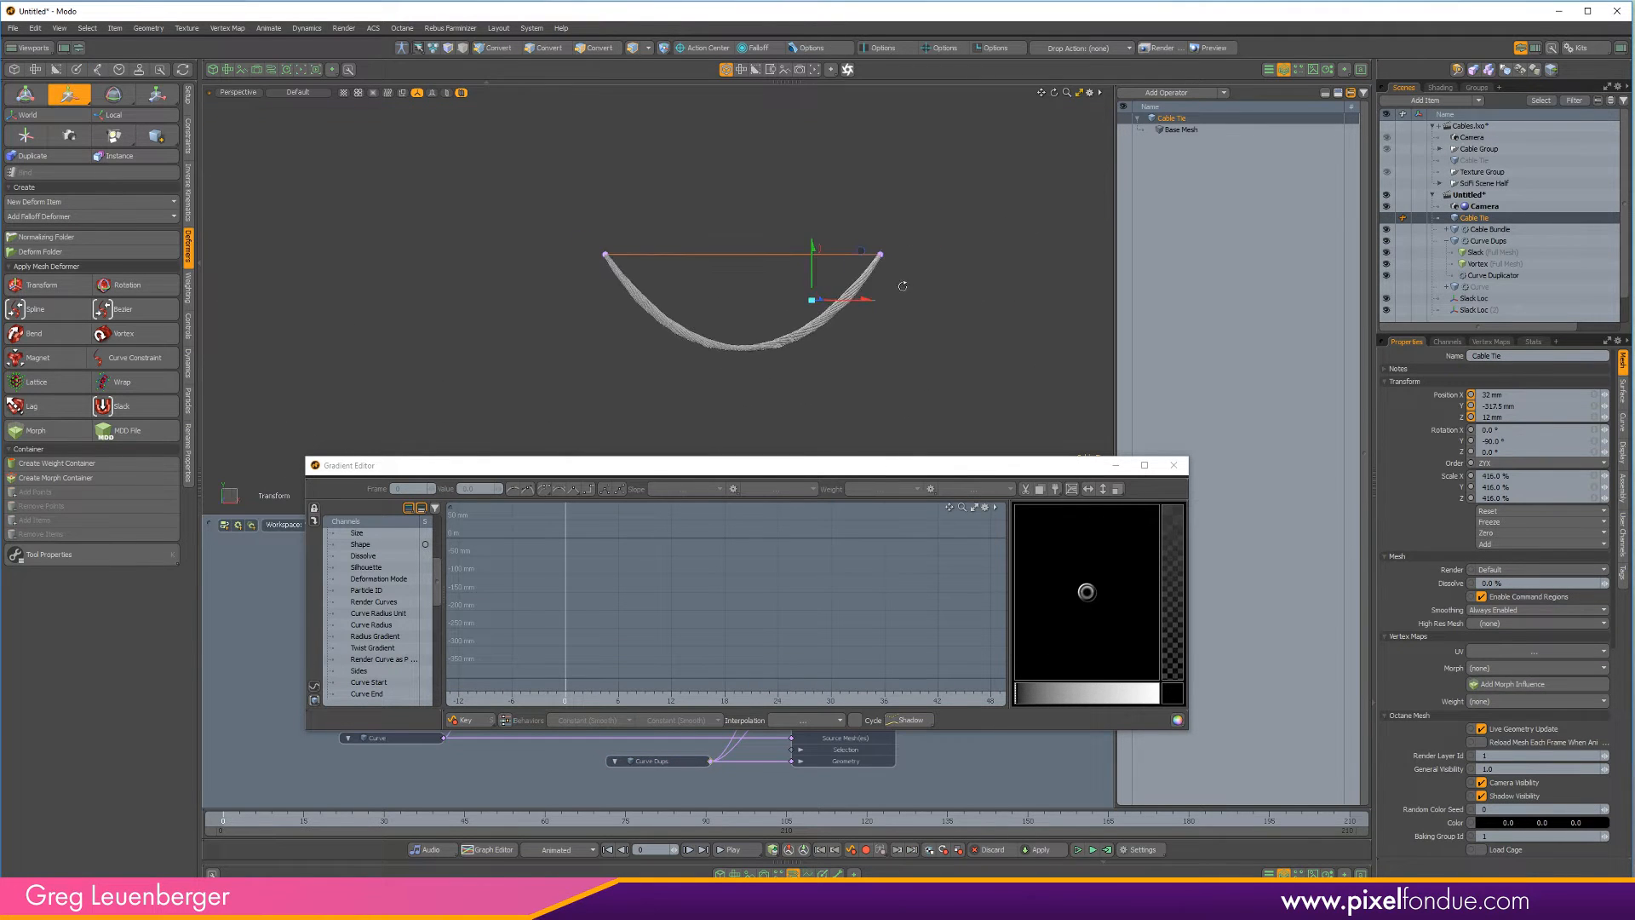
alt+drag(906, 284, 824, 353)
scroll(741, 324, up, 5)
key(ctrl+space)
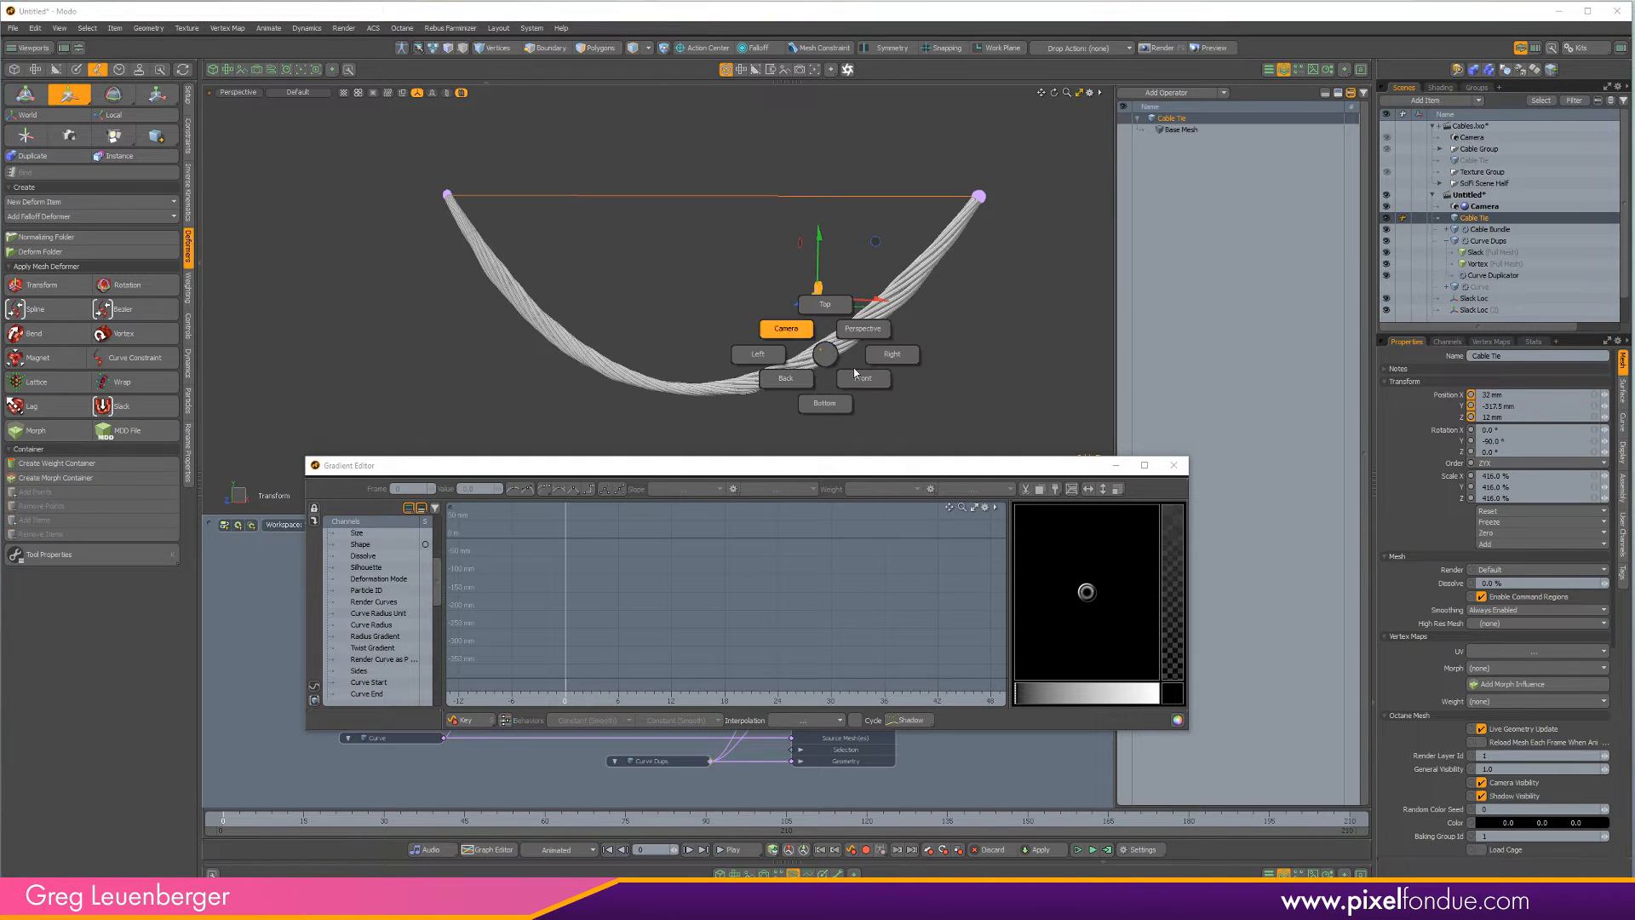
click(858, 375)
drag(841, 284, 596, 410)
key(KP_Decimal)
scroll(621, 374, up, 6)
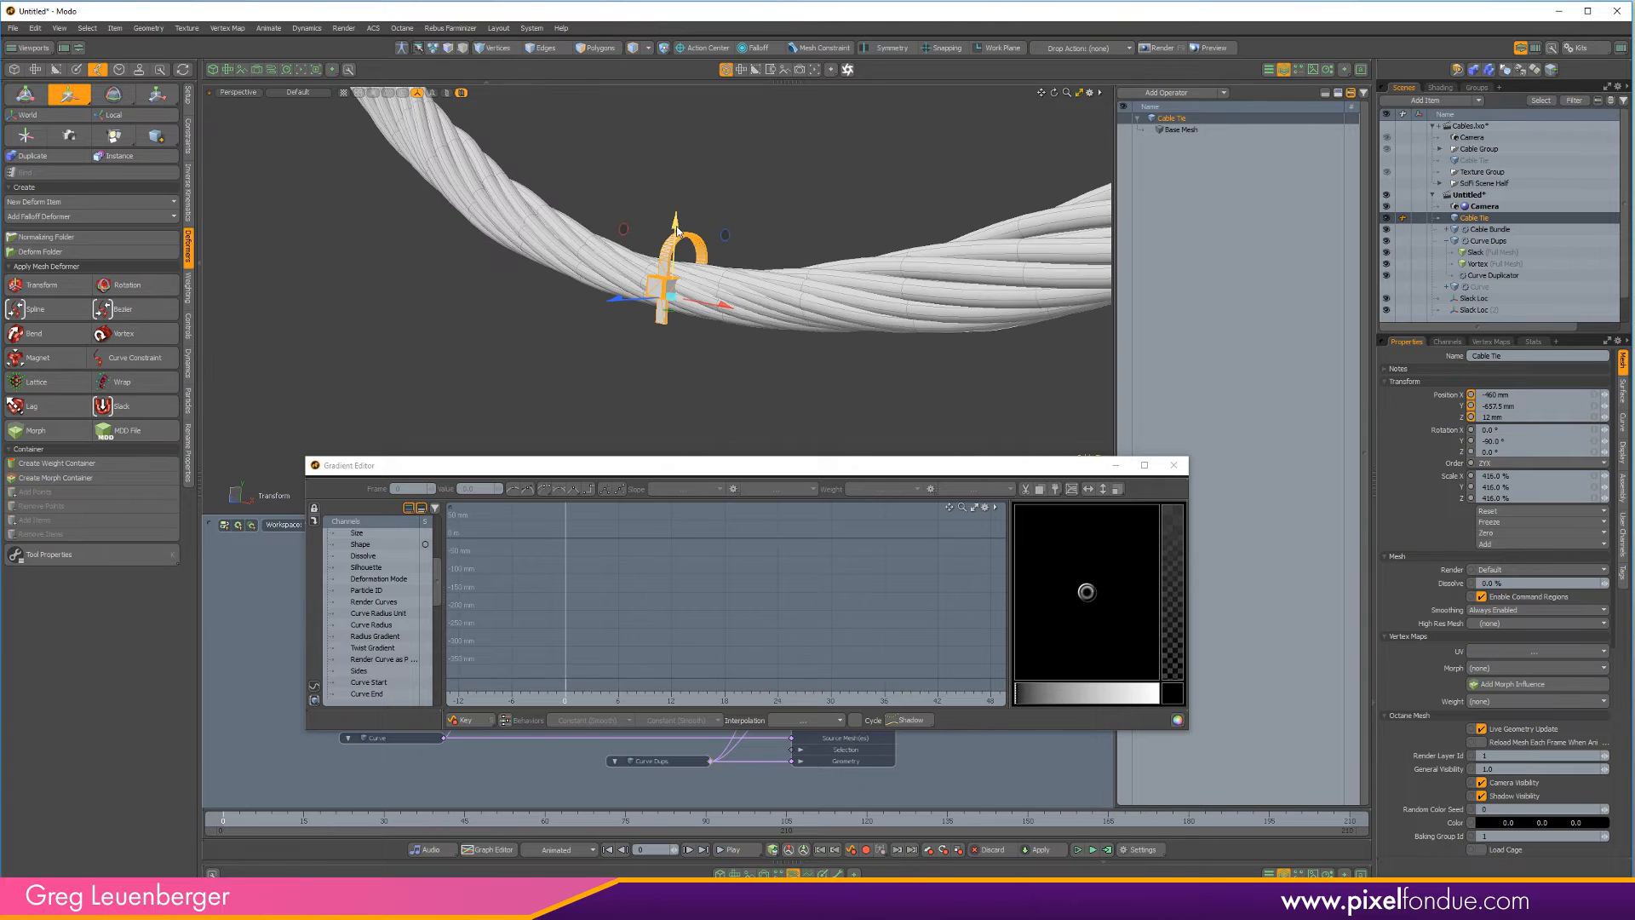
mouse_move(678, 231)
mouse_down()
mouse_move(678, 248)
mouse_move(545, 251)
mouse_move(654, 249)
mouse_up()
alt+drag(575, 348, 666, 369)
Set the viewport shading to Advanced, lower the Cable Tie to about Y -681.5 mm and deselect it
click(316, 92)
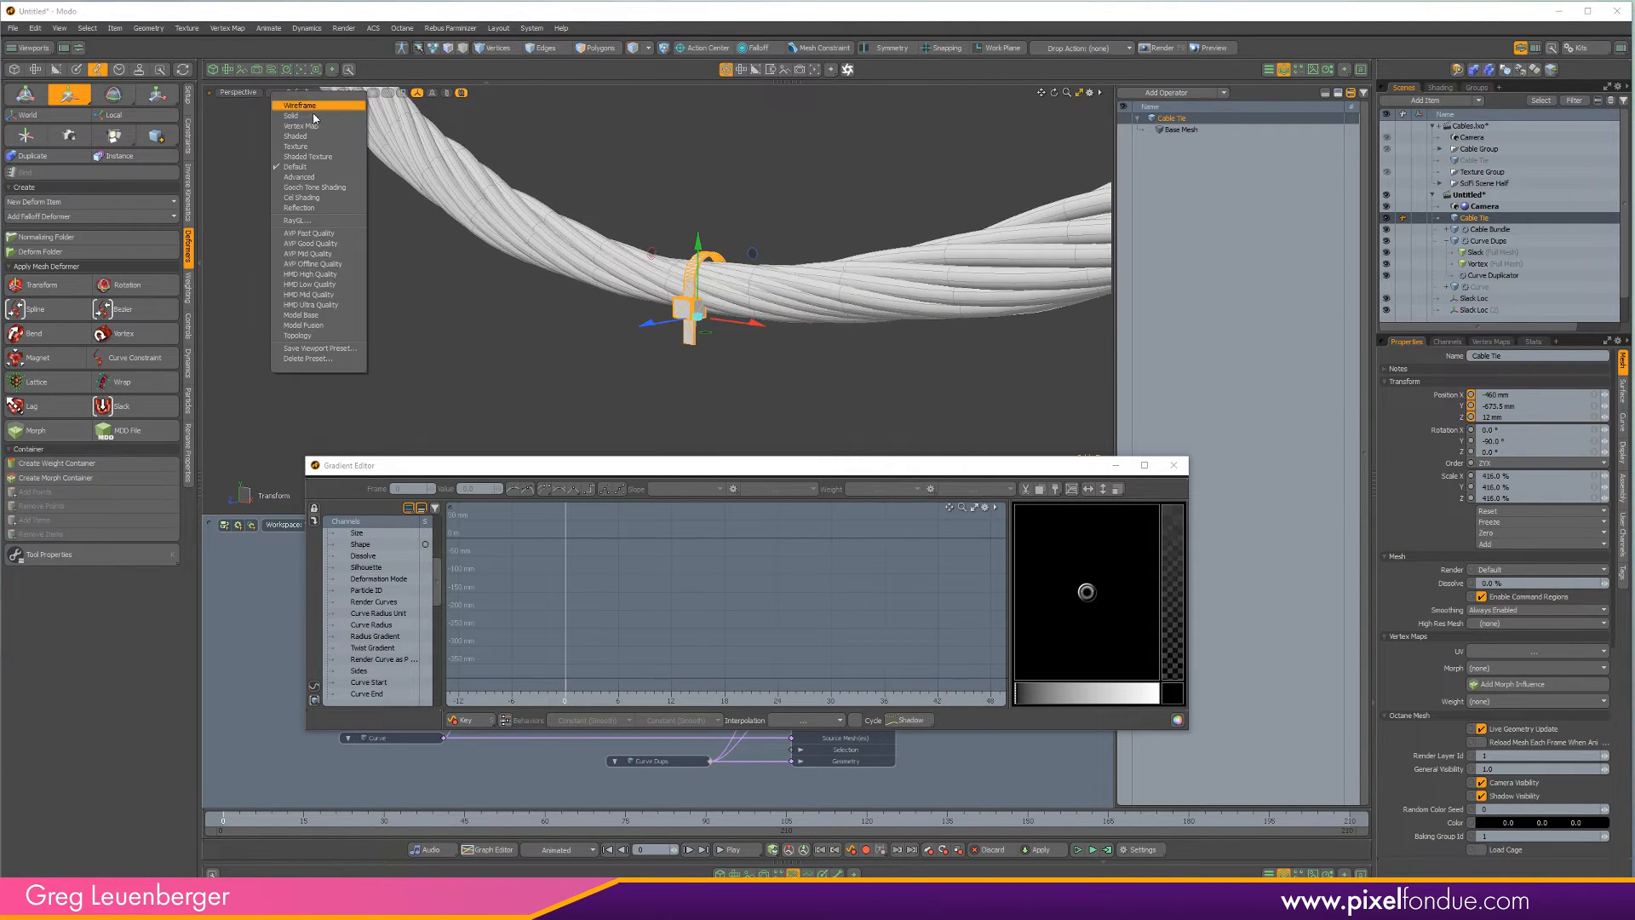
click(310, 181)
mouse_move(705, 295)
ctrl+alt+mouse_down()
mouse_move(677, 322)
mouse_move(741, 321)
mouse_move(669, 327)
mouse_move(814, 327)
mouse_move(698, 332)
mouse_move(620, 366)
mouse_move(832, 299)
mouse_move(771, 365)
mouse_move(795, 369)
mouse_move(758, 377)
mouse_move(439, 267)
mouse_move(520, 309)
ctrl+alt+mouse_up()
key(Escape)
click(762, 364)
key(y)
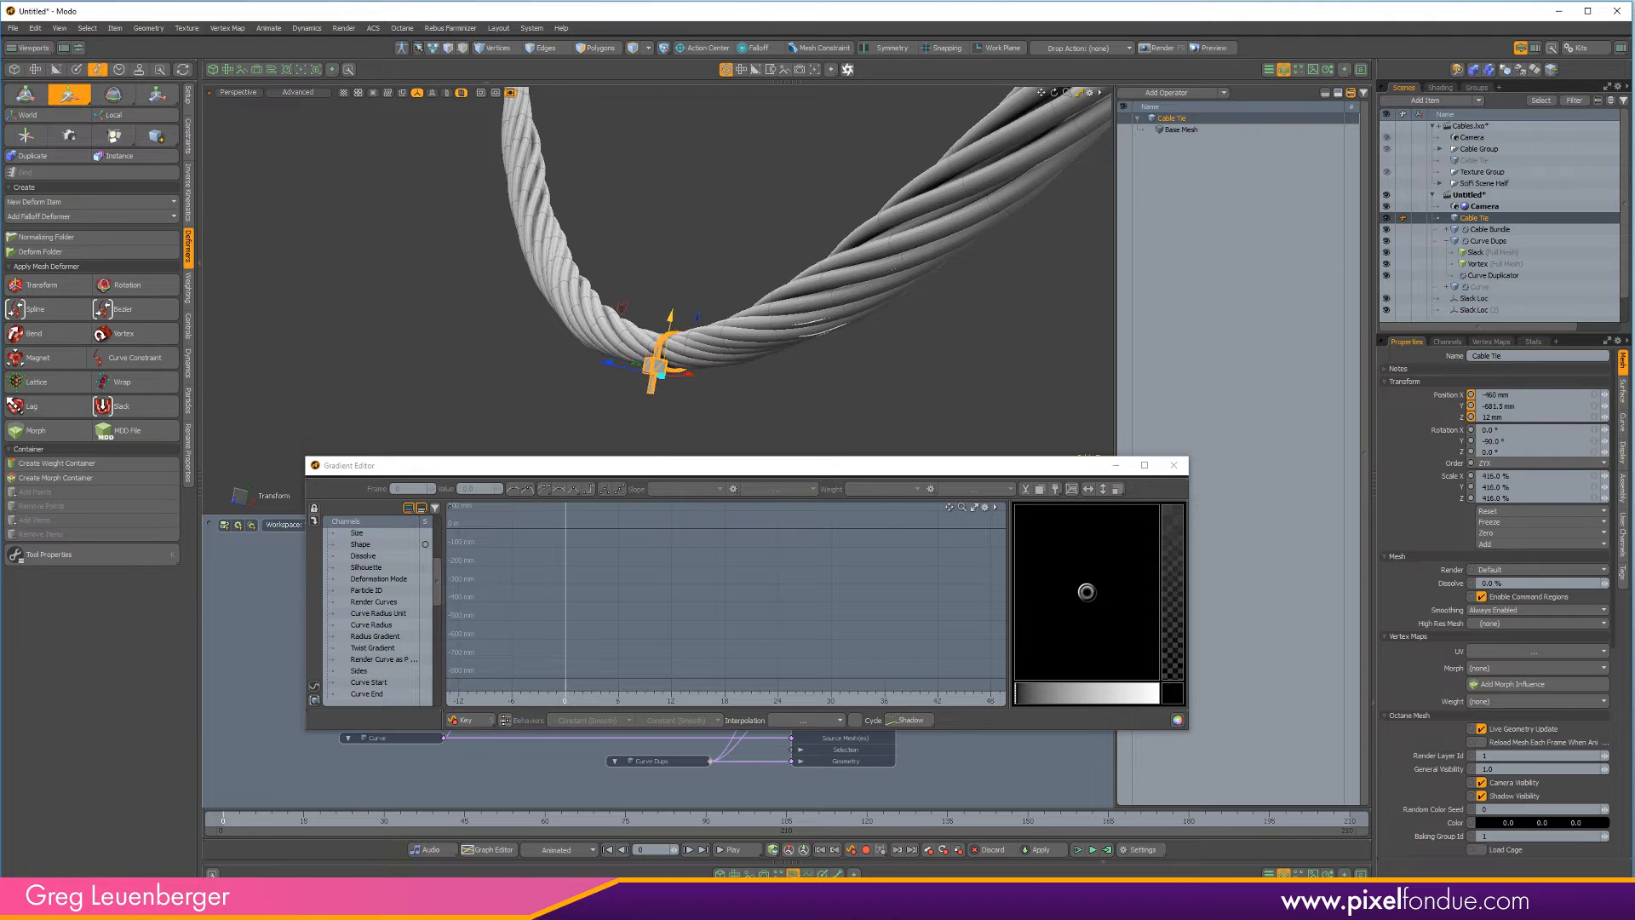
key(space)
click(671, 292)
alt+drag(671, 292, 702, 365)
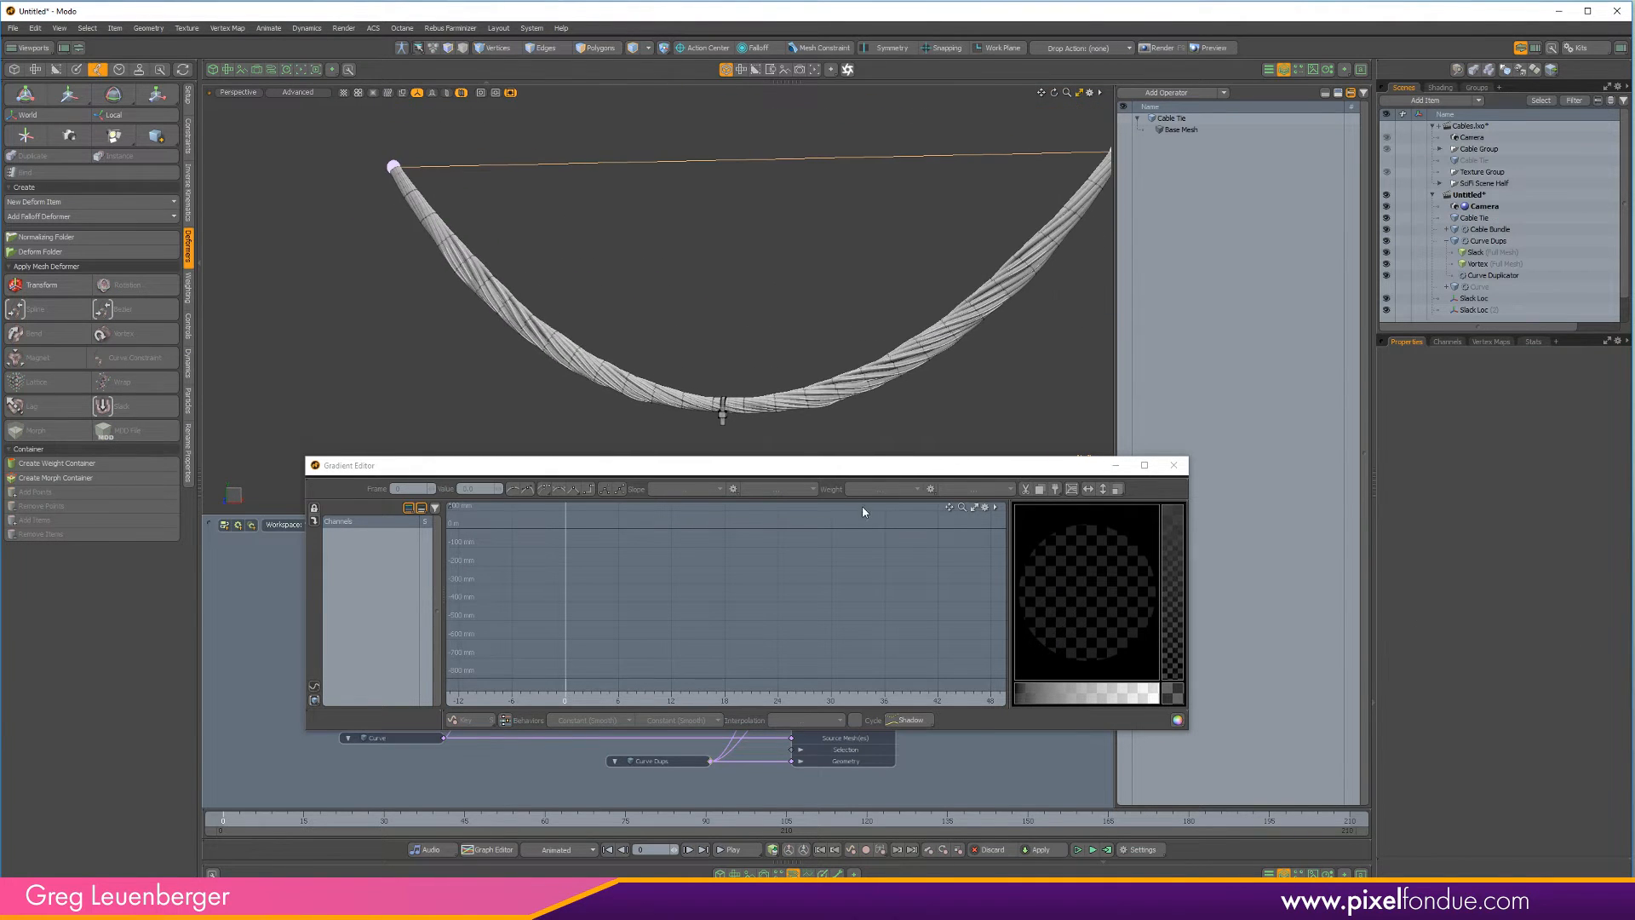
Close the current gradient and open the Size Mask gradient of the Cable Bundle's Geo from Curves operator for editing
click(1173, 465)
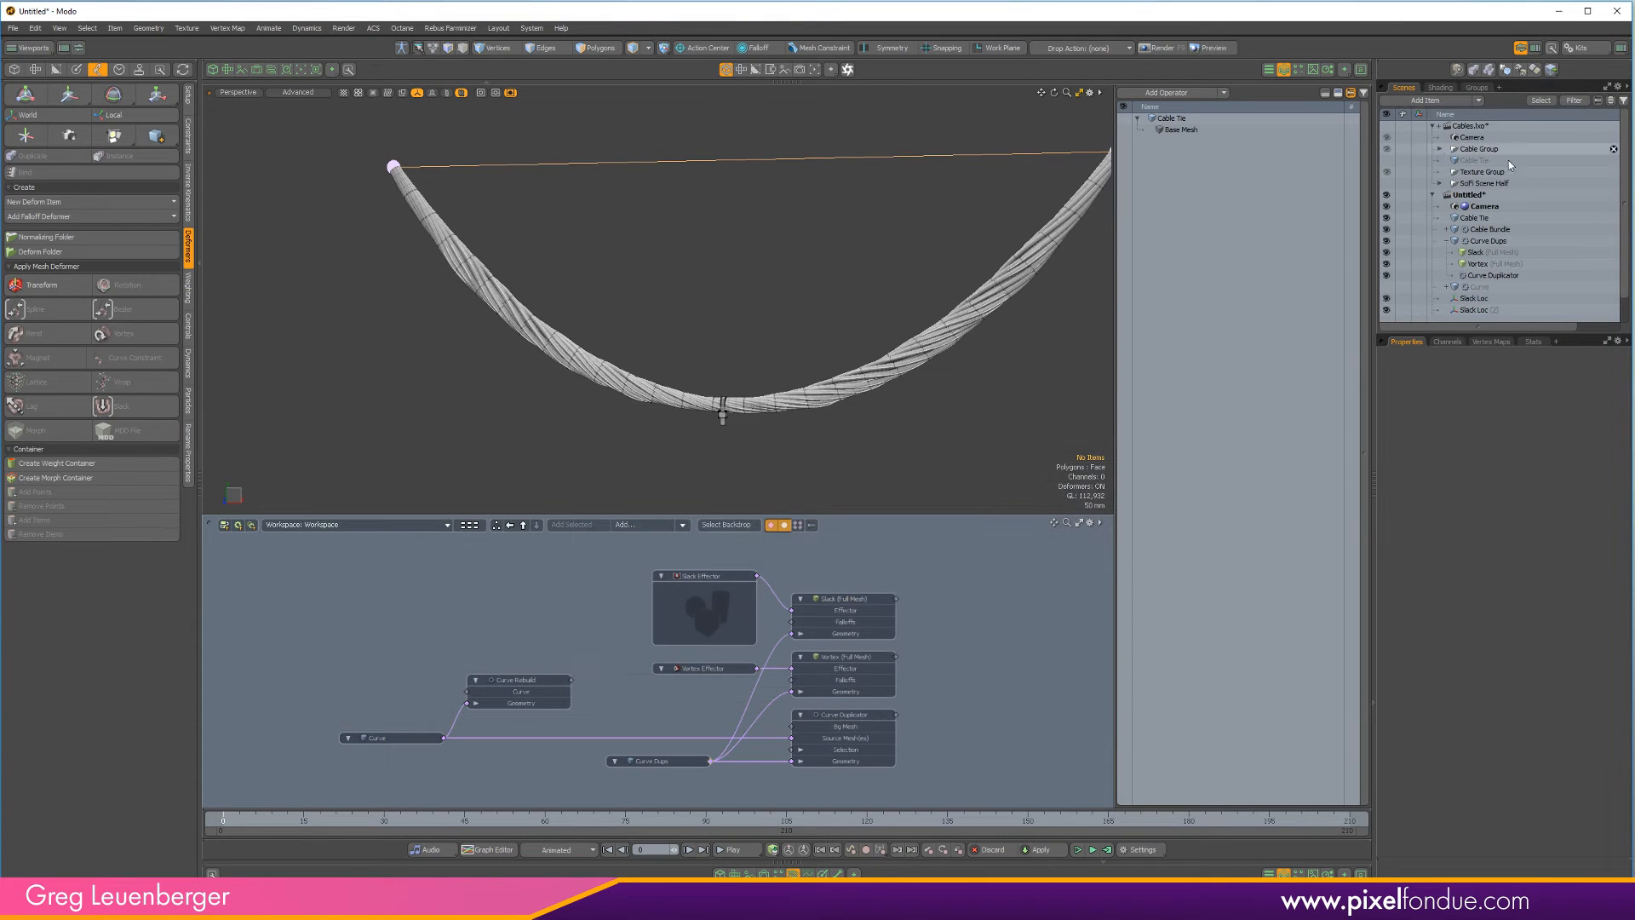
click(1445, 230)
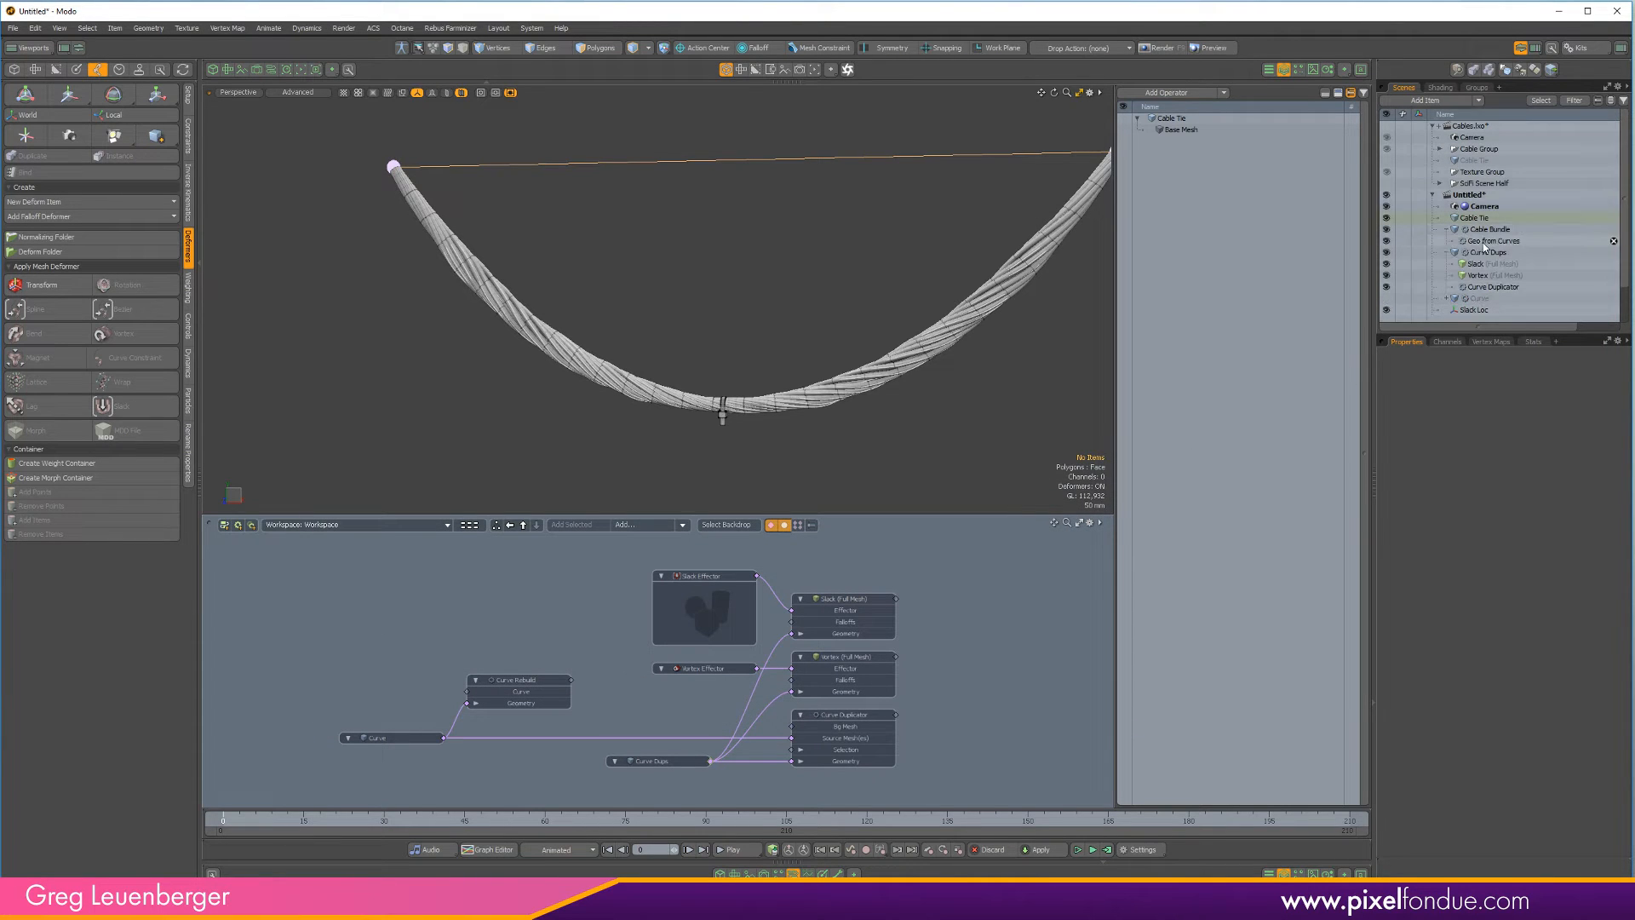
click(1492, 241)
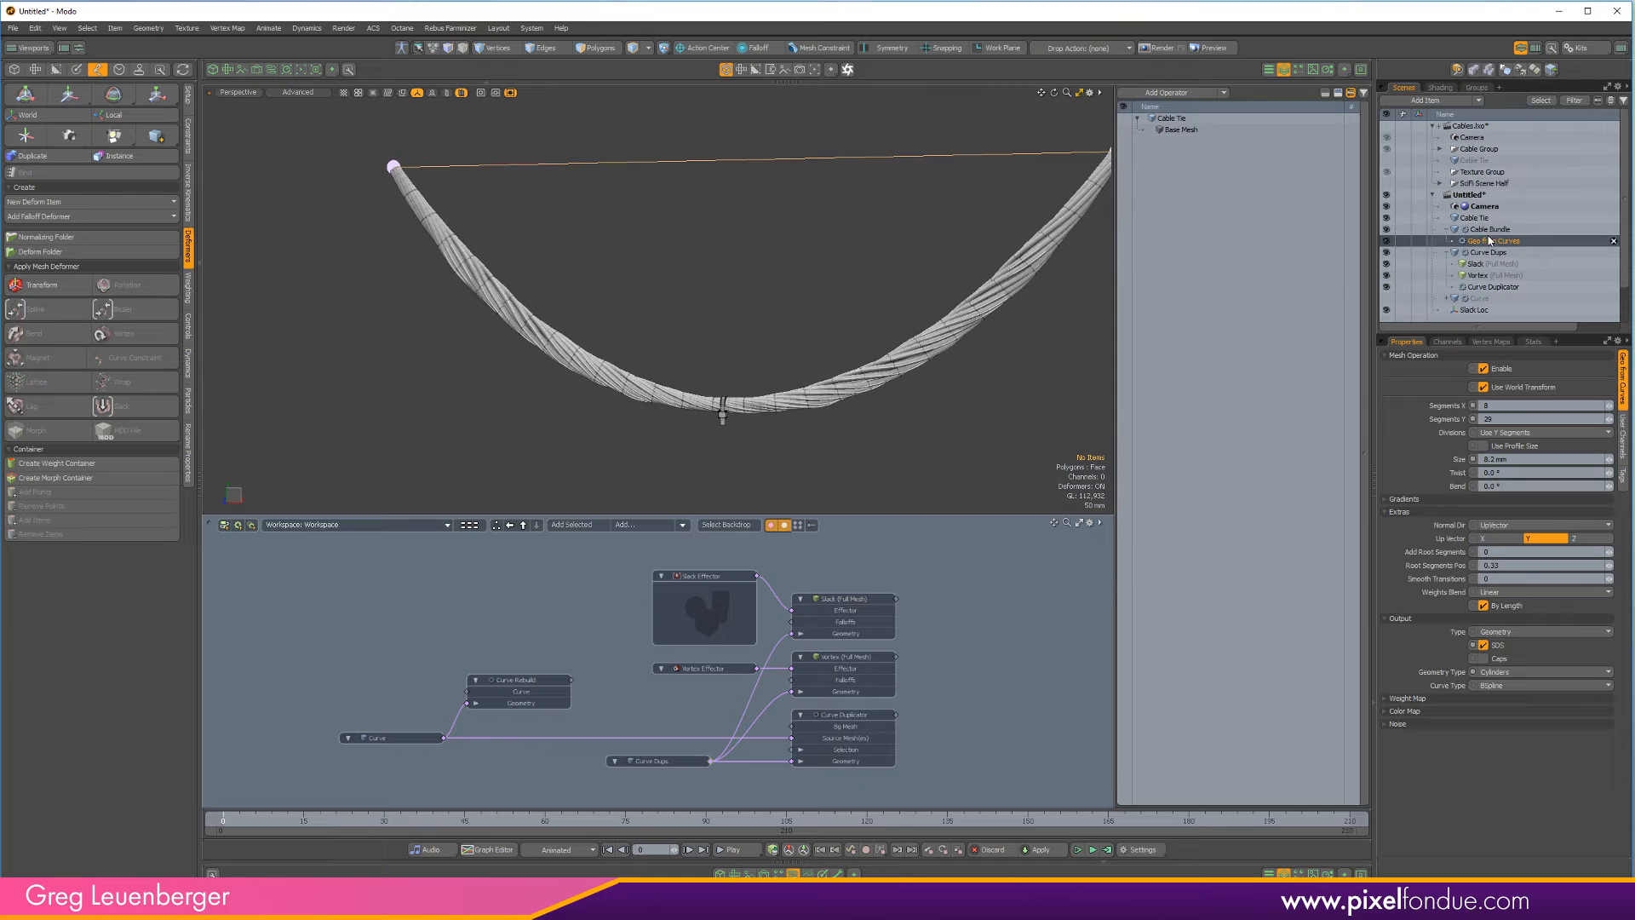
click(1499, 230)
click(1207, 131)
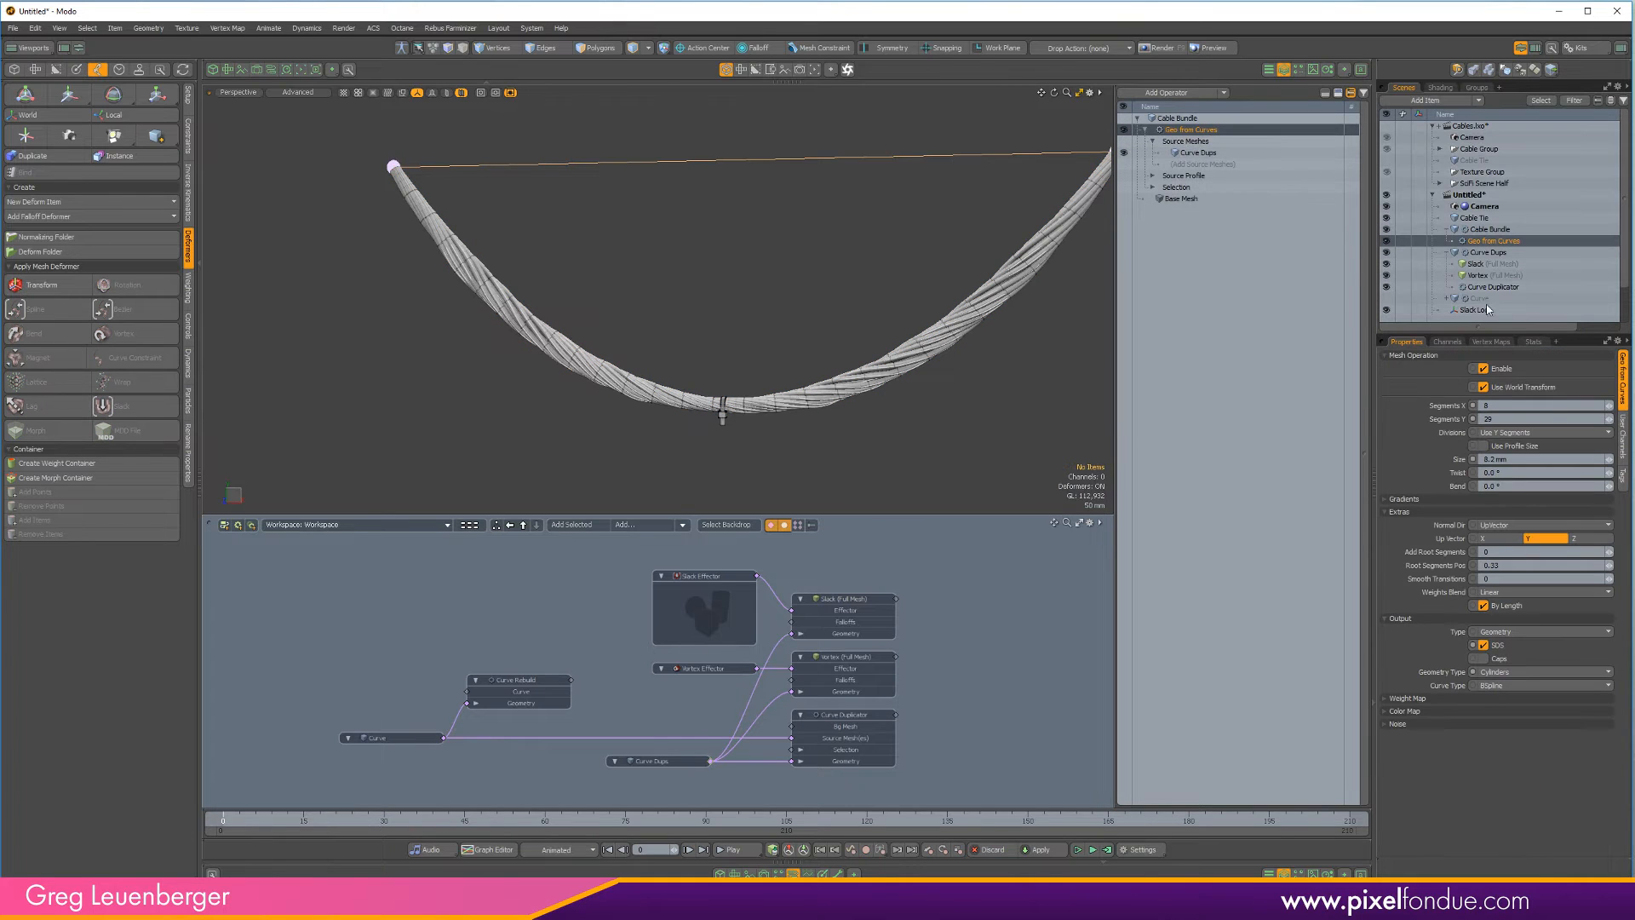
click(1386, 501)
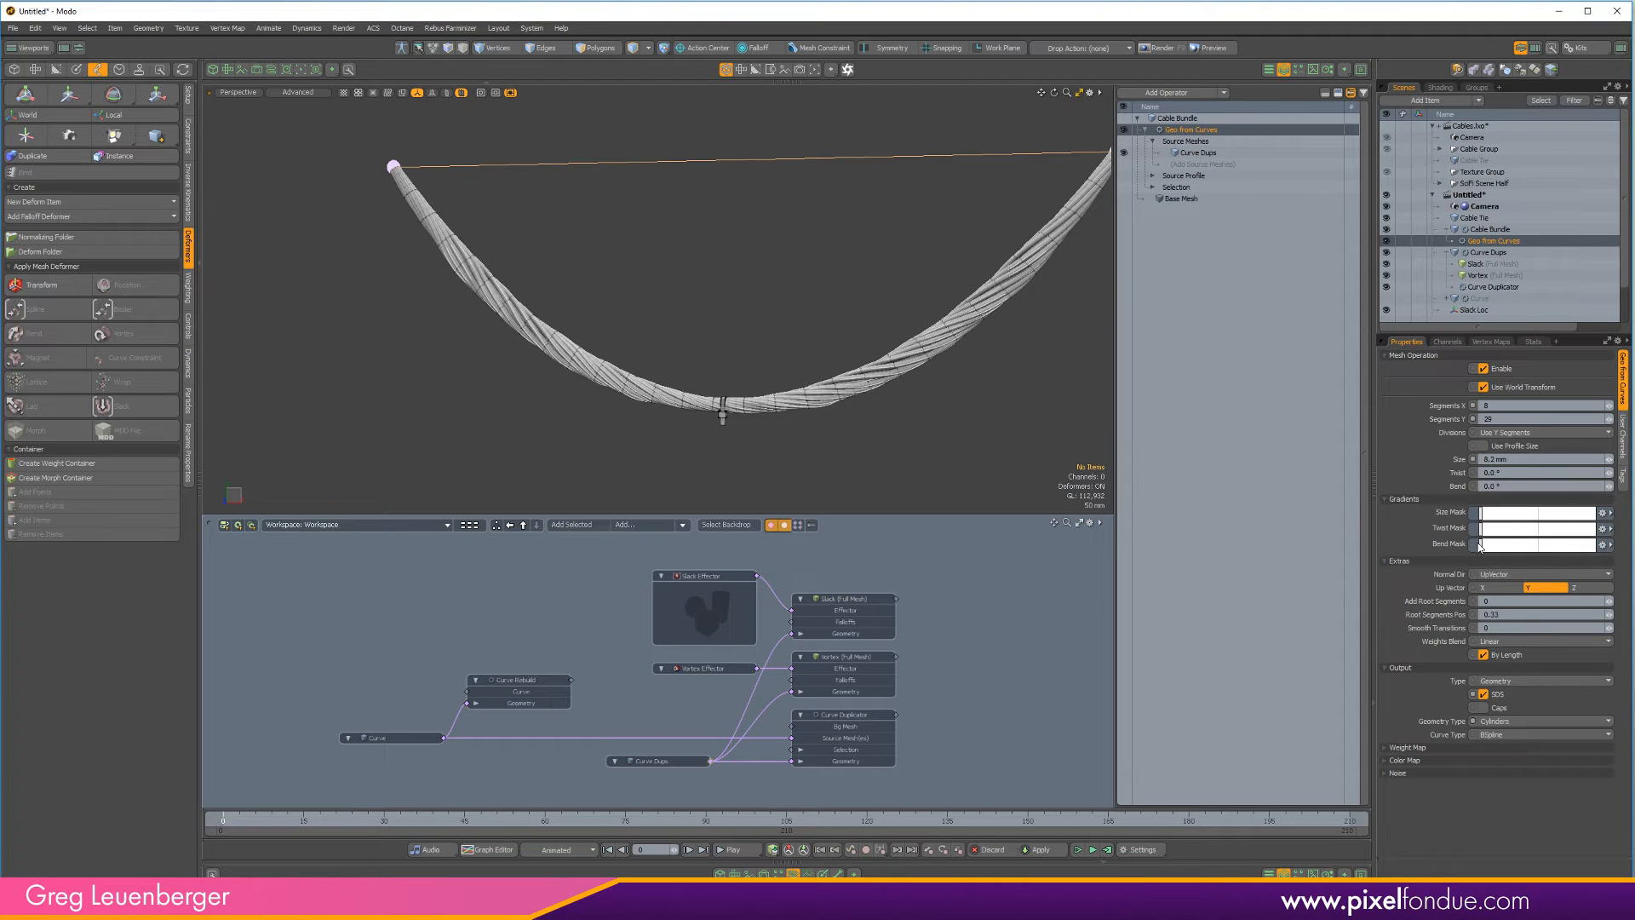
click(1604, 518)
click(1575, 532)
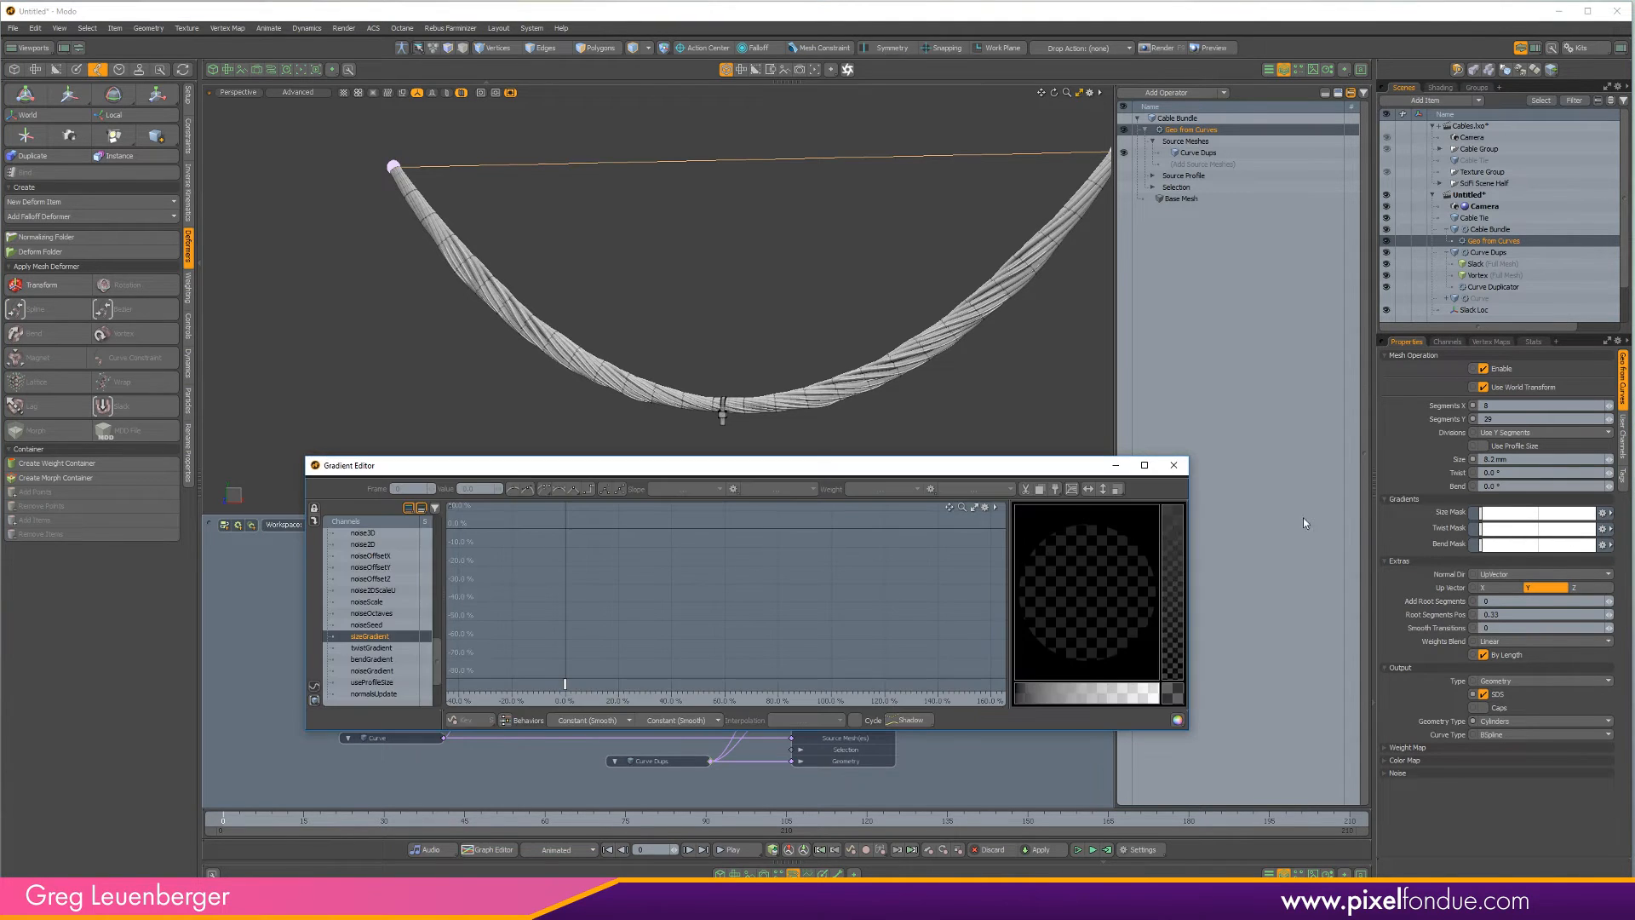
key(a)
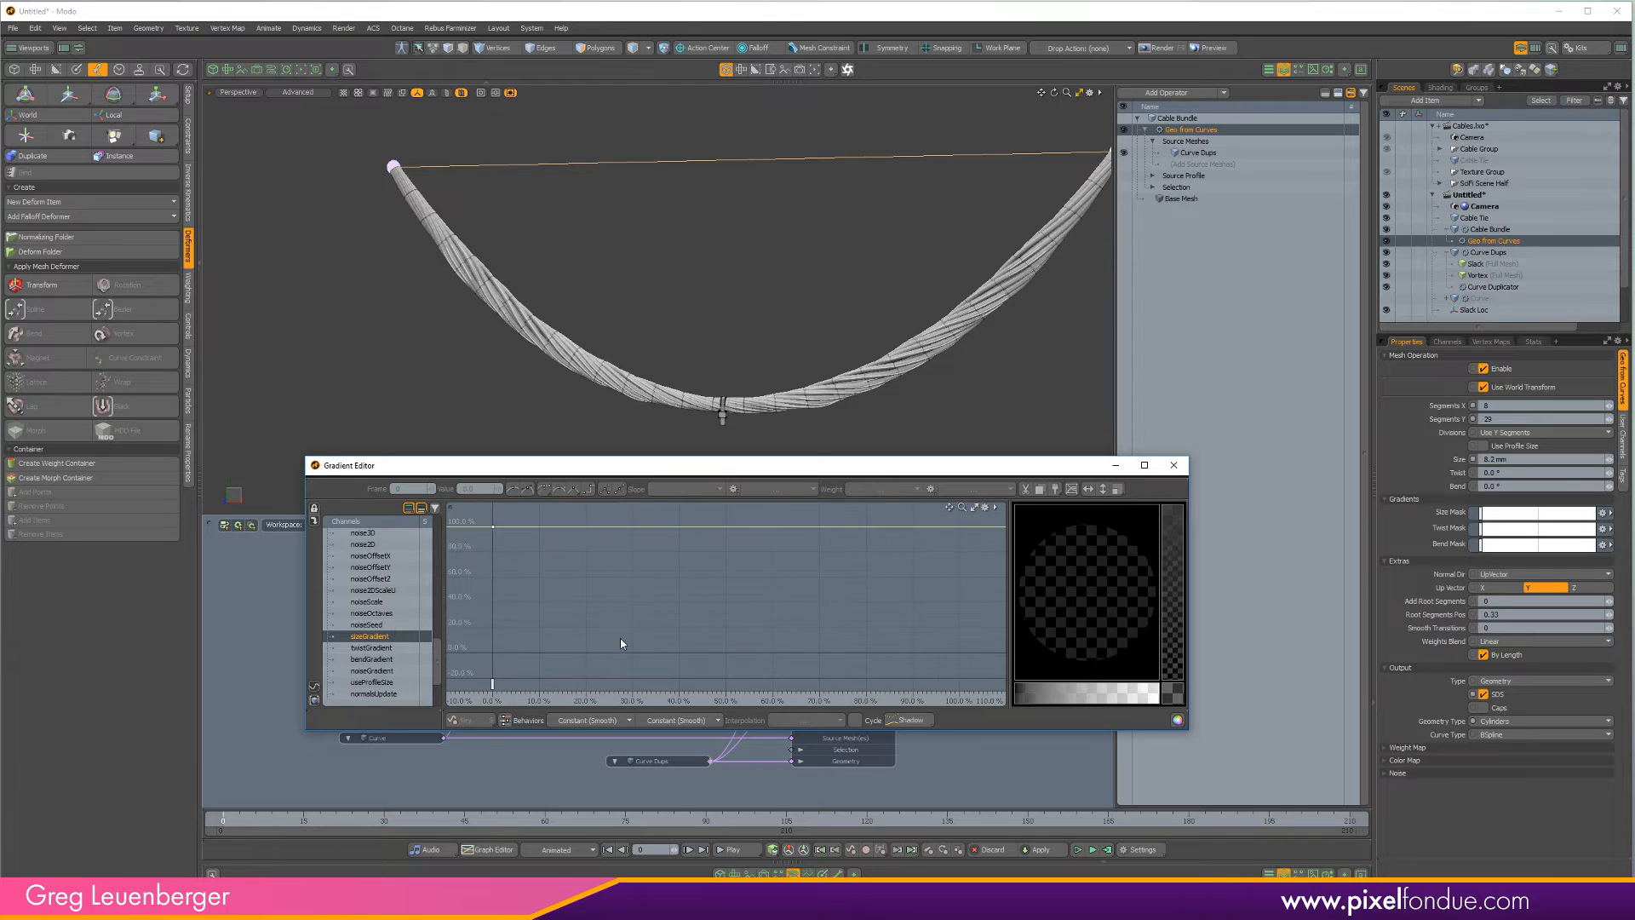
Add Size Mask keys at inputs of about 14%, 79% and 100%, and lower the first and last keys to 11%
click(960, 527)
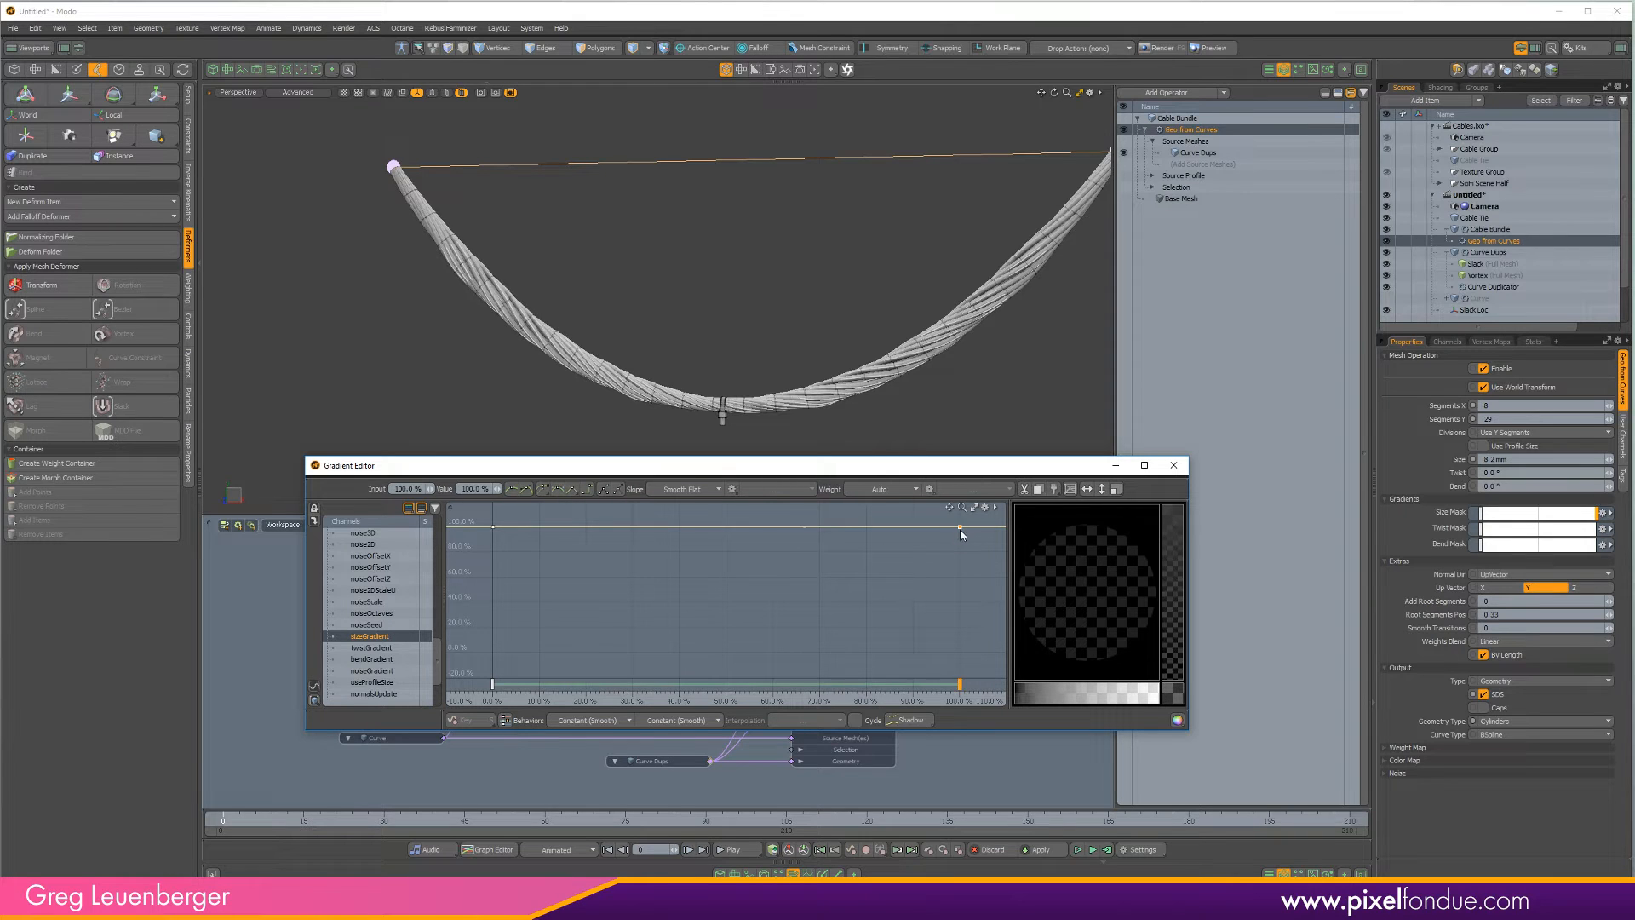
ctrl+alt+drag(798, 566, 786, 597)
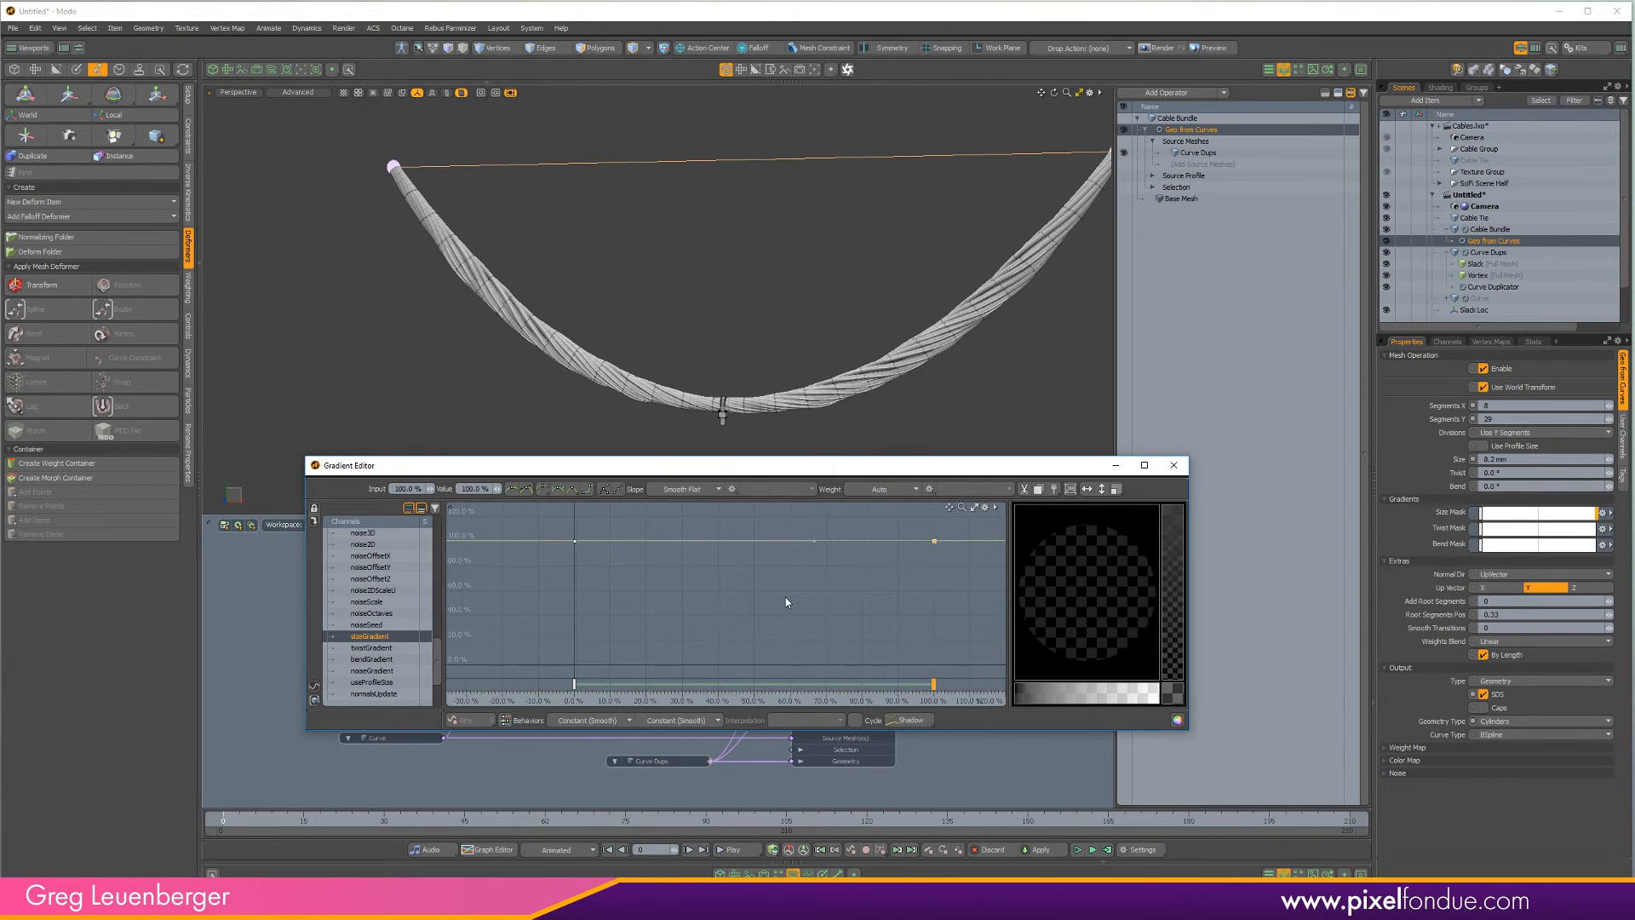
ctrl+click(624, 542)
ctrl+click(858, 542)
shift+click(574, 542)
ctrl+drag(815, 576, 804, 644)
ctrl+alt+drag(402, 220, 558, 214)
ctrl+drag(707, 581, 706, 634)
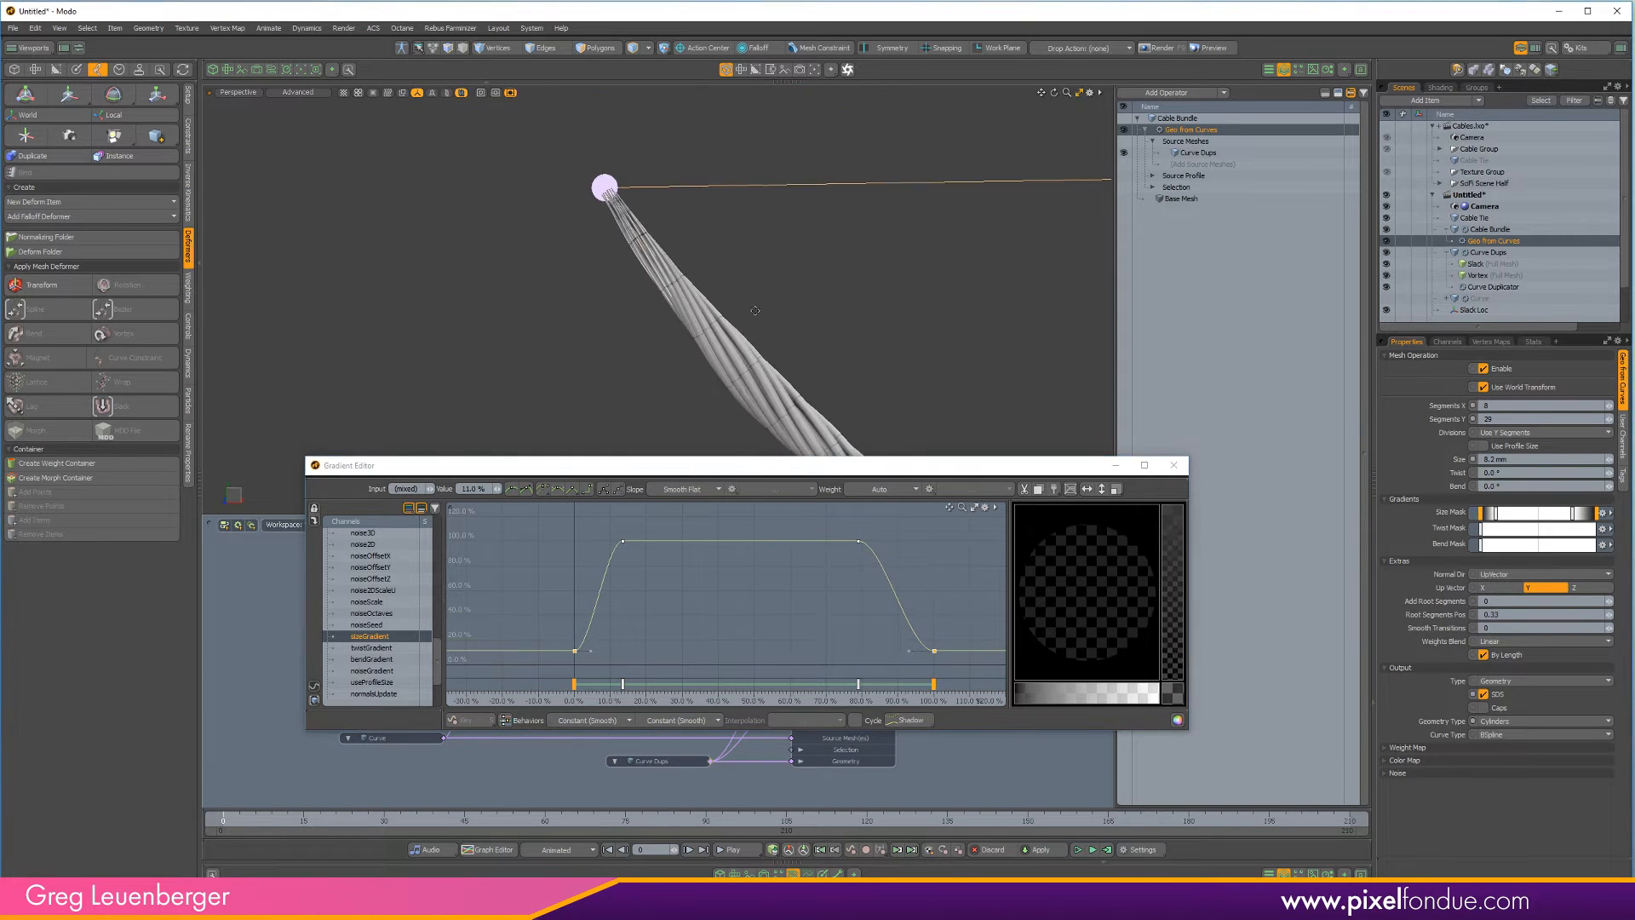
Shift the first pair of Size Mask keys to inputs of about 12% and 25%, the last pair to about 66% and 87%, and close the gradient
drag(543, 526, 788, 570)
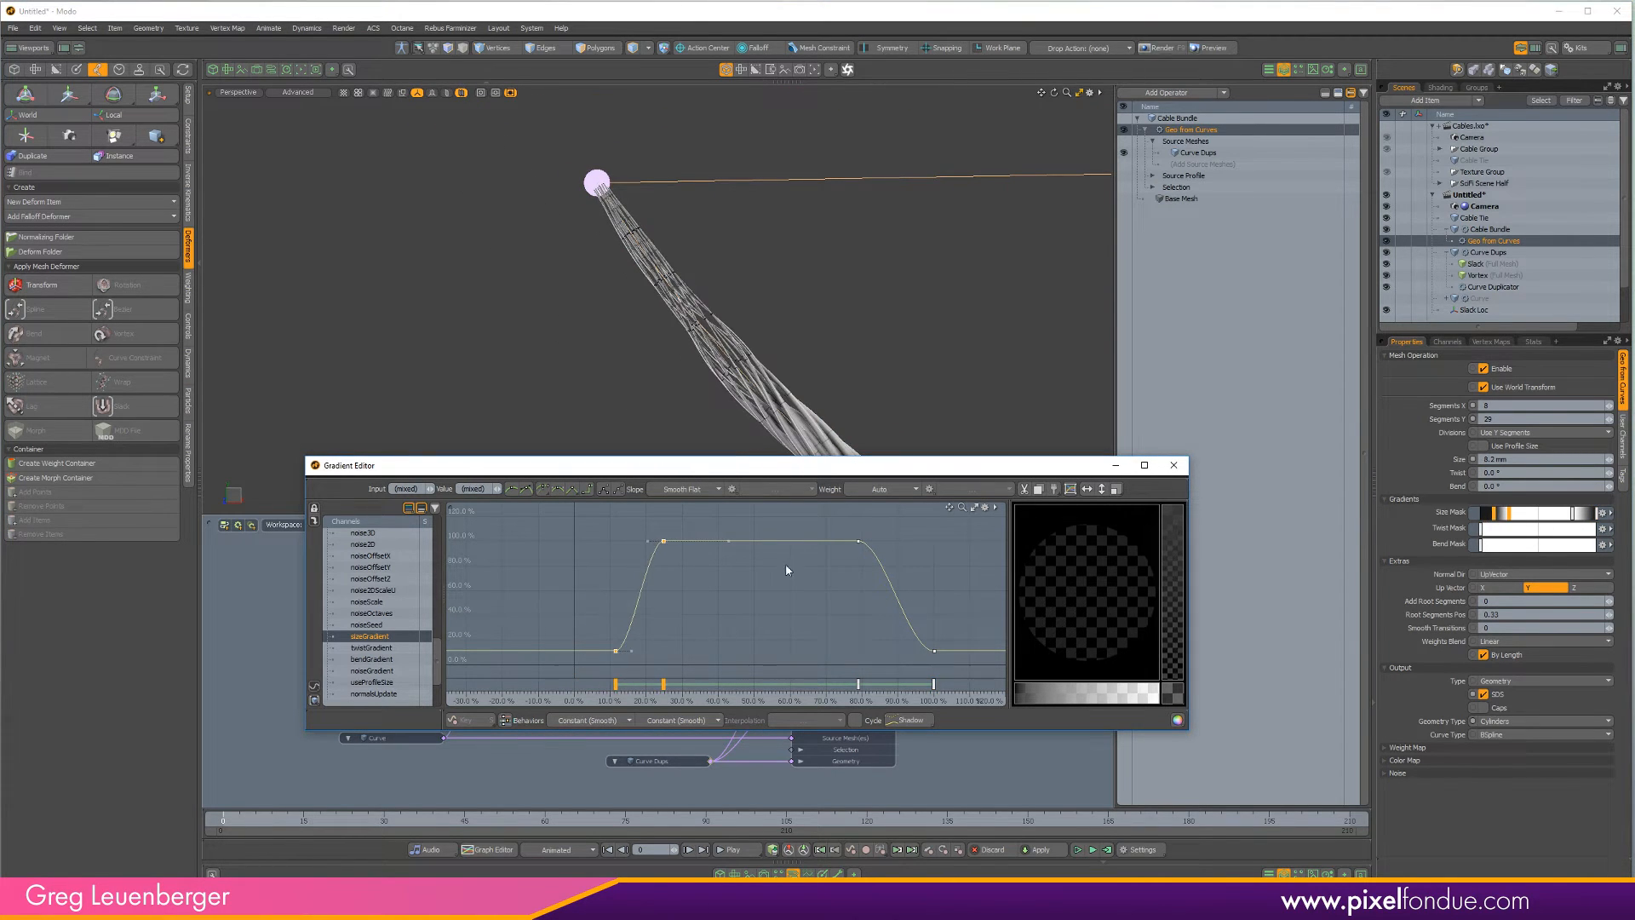
ctrl+drag(970, 584, 903, 581)
ctrl+alt+drag(903, 349, 700, 280)
mouse_move(917, 245)
ctrl+alt+mouse_down()
mouse_move(960, 259)
mouse_move(903, 264)
ctrl+alt+mouse_up()
alt+shift+drag(707, 350, 797, 330)
ctrl+alt+drag(798, 330, 842, 423)
ctrl+alt+drag(842, 423, 781, 419)
alt+shift+drag(596, 350, 723, 385)
ctrl+alt+drag(724, 385, 1068, 423)
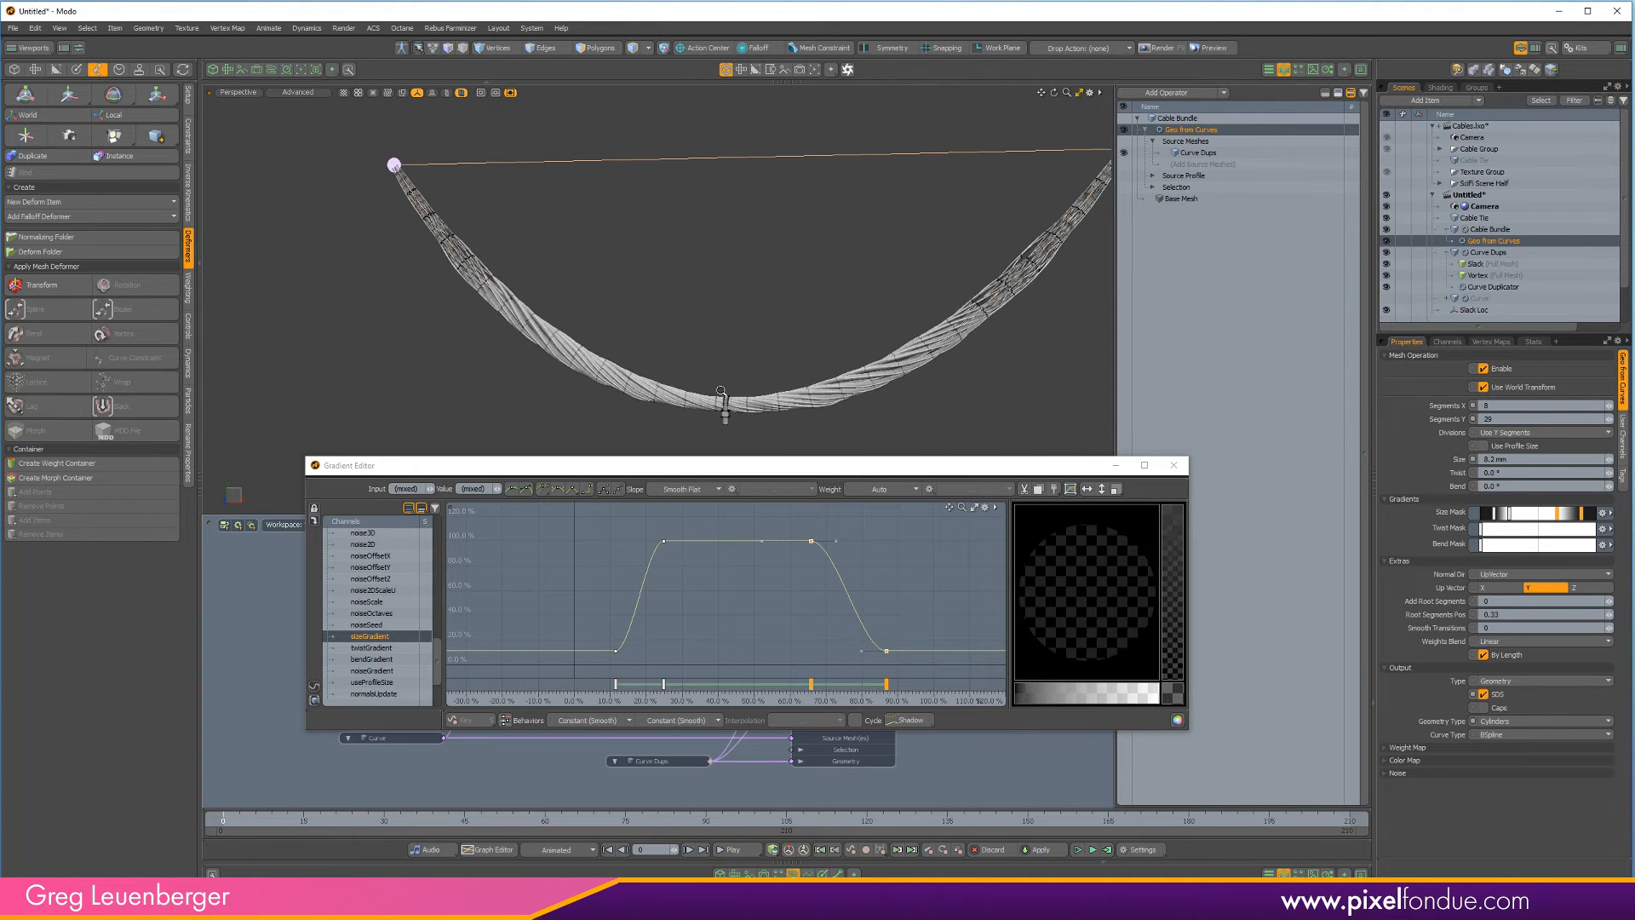
alt+shift+drag(920, 376, 856, 368)
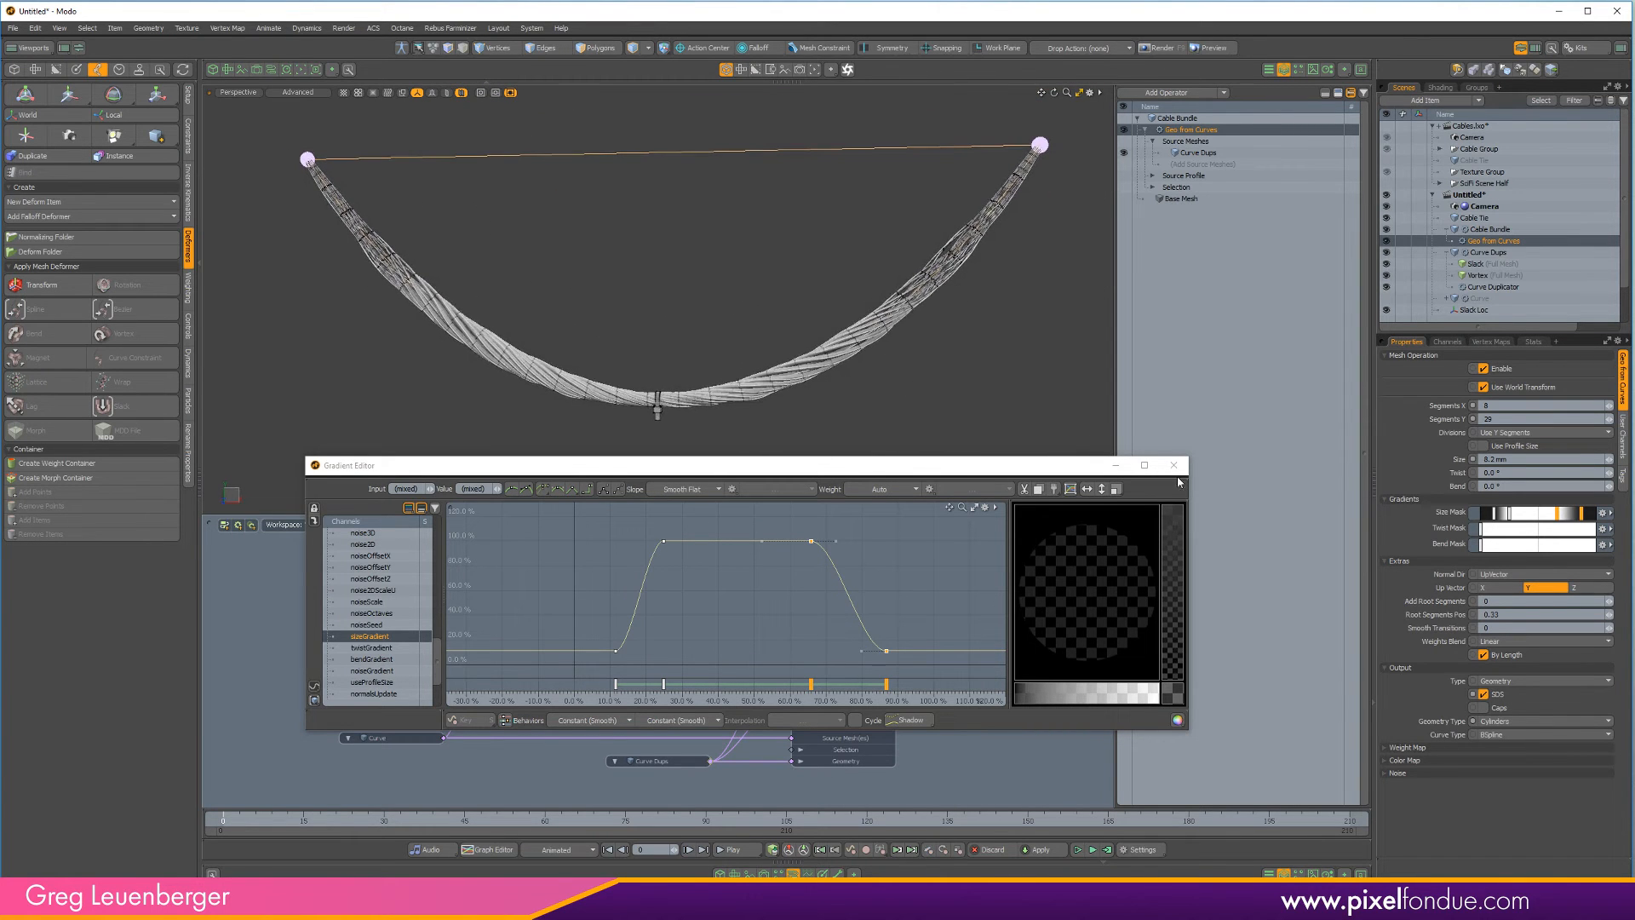
click(1172, 466)
Examine the Cable Bundle's UV map, return to an enlarged 3D view and deselect the mesh
ctrl+alt+drag(720, 401, 749, 411)
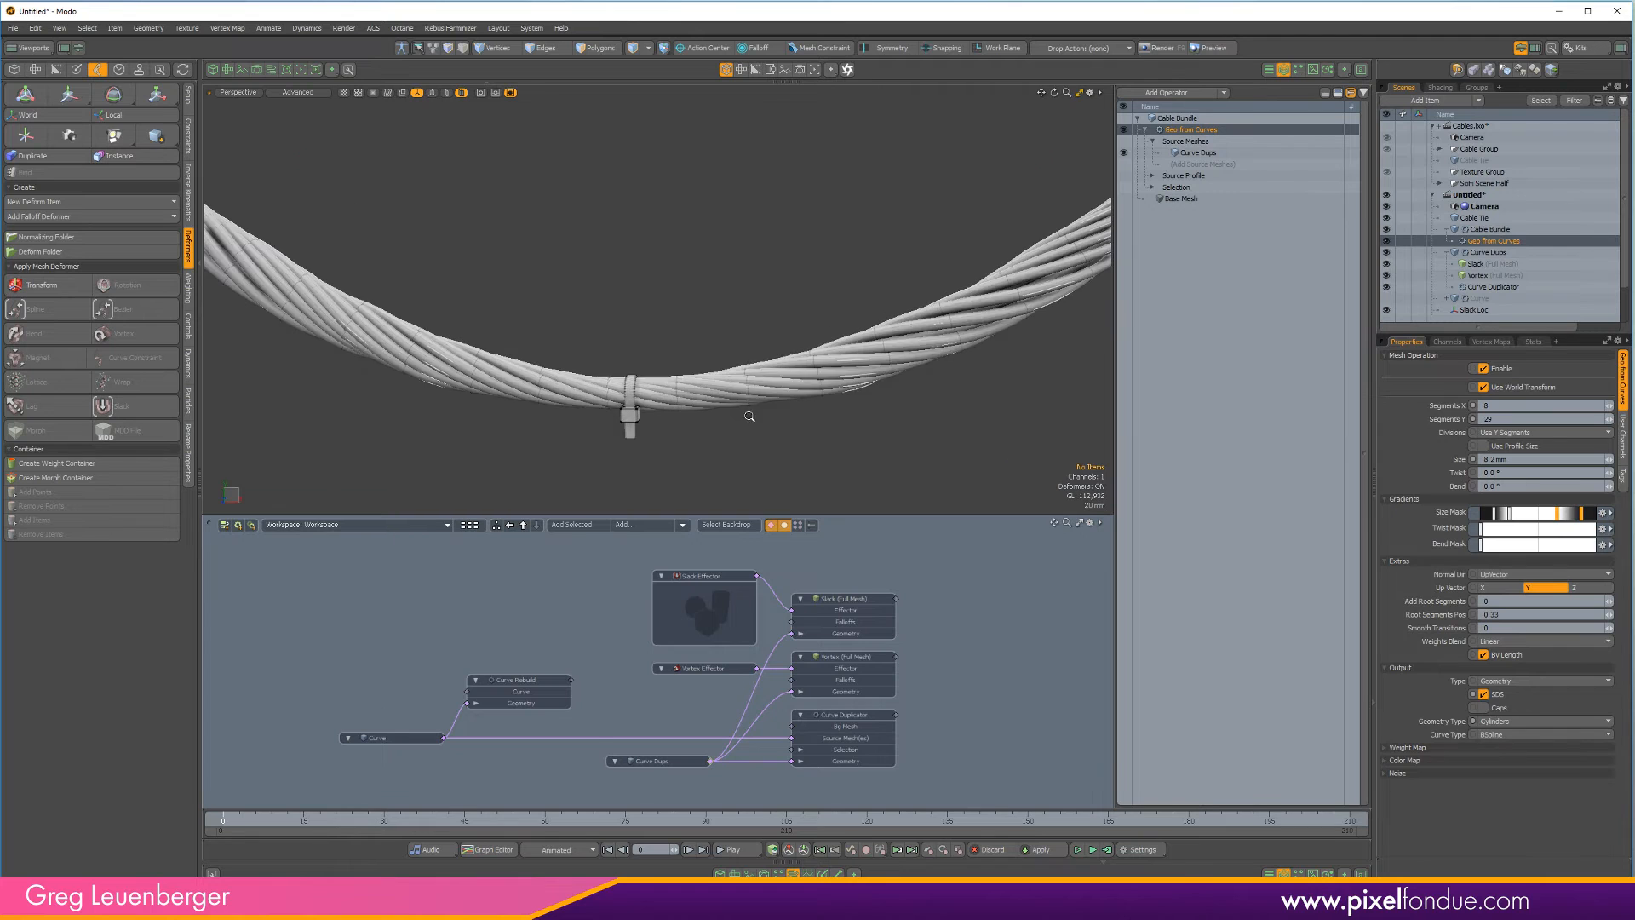
click(750, 411)
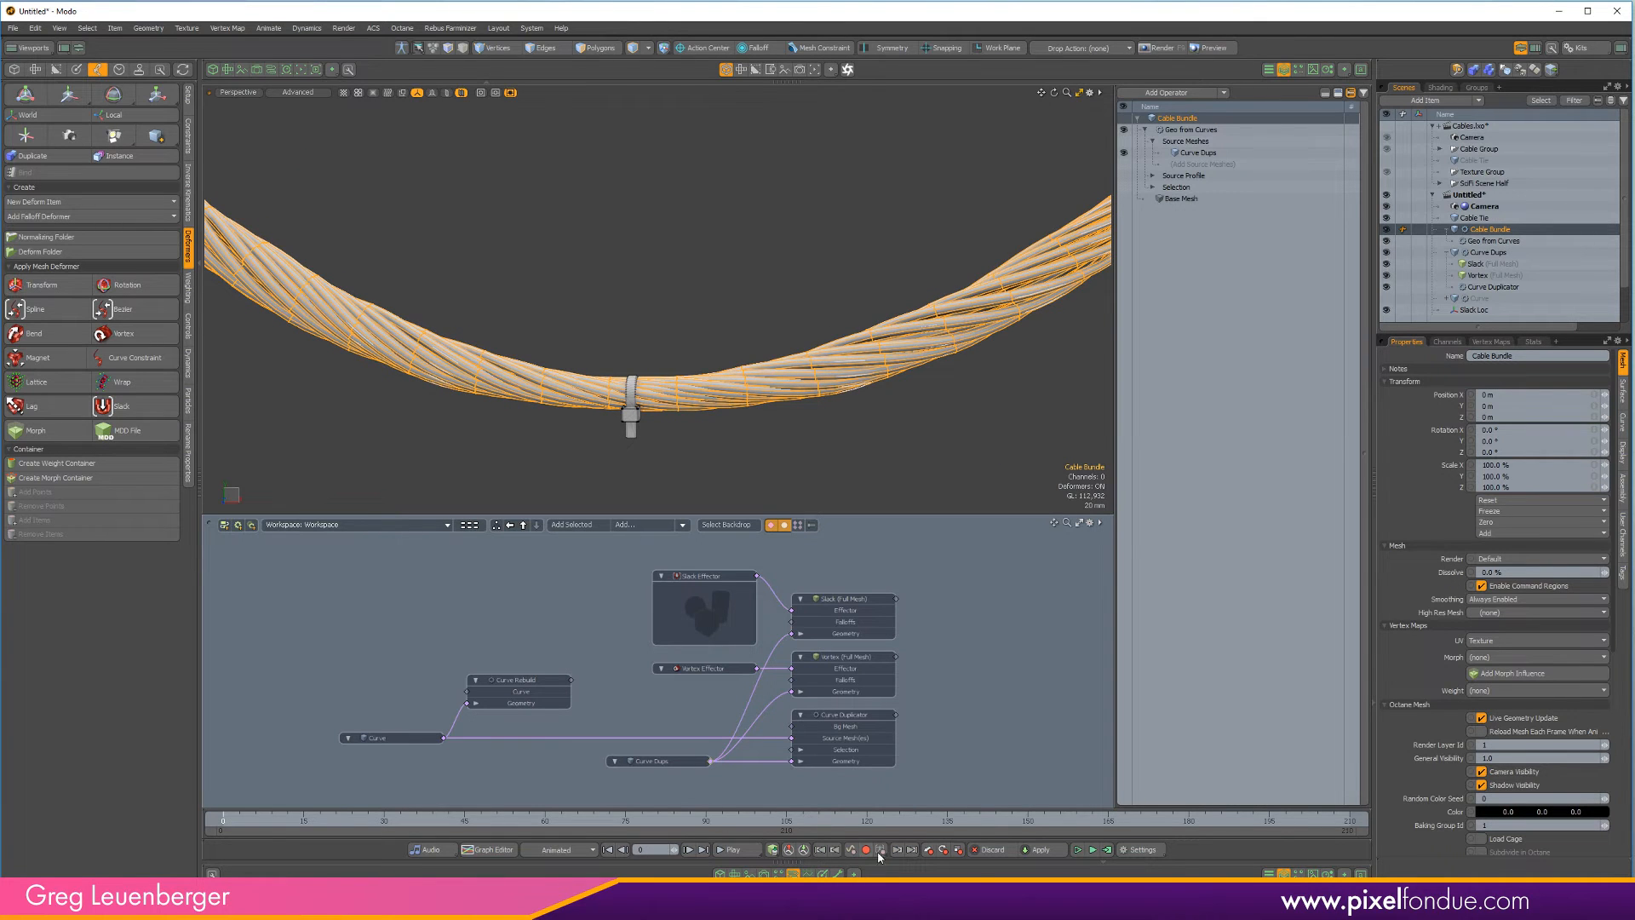
click(734, 874)
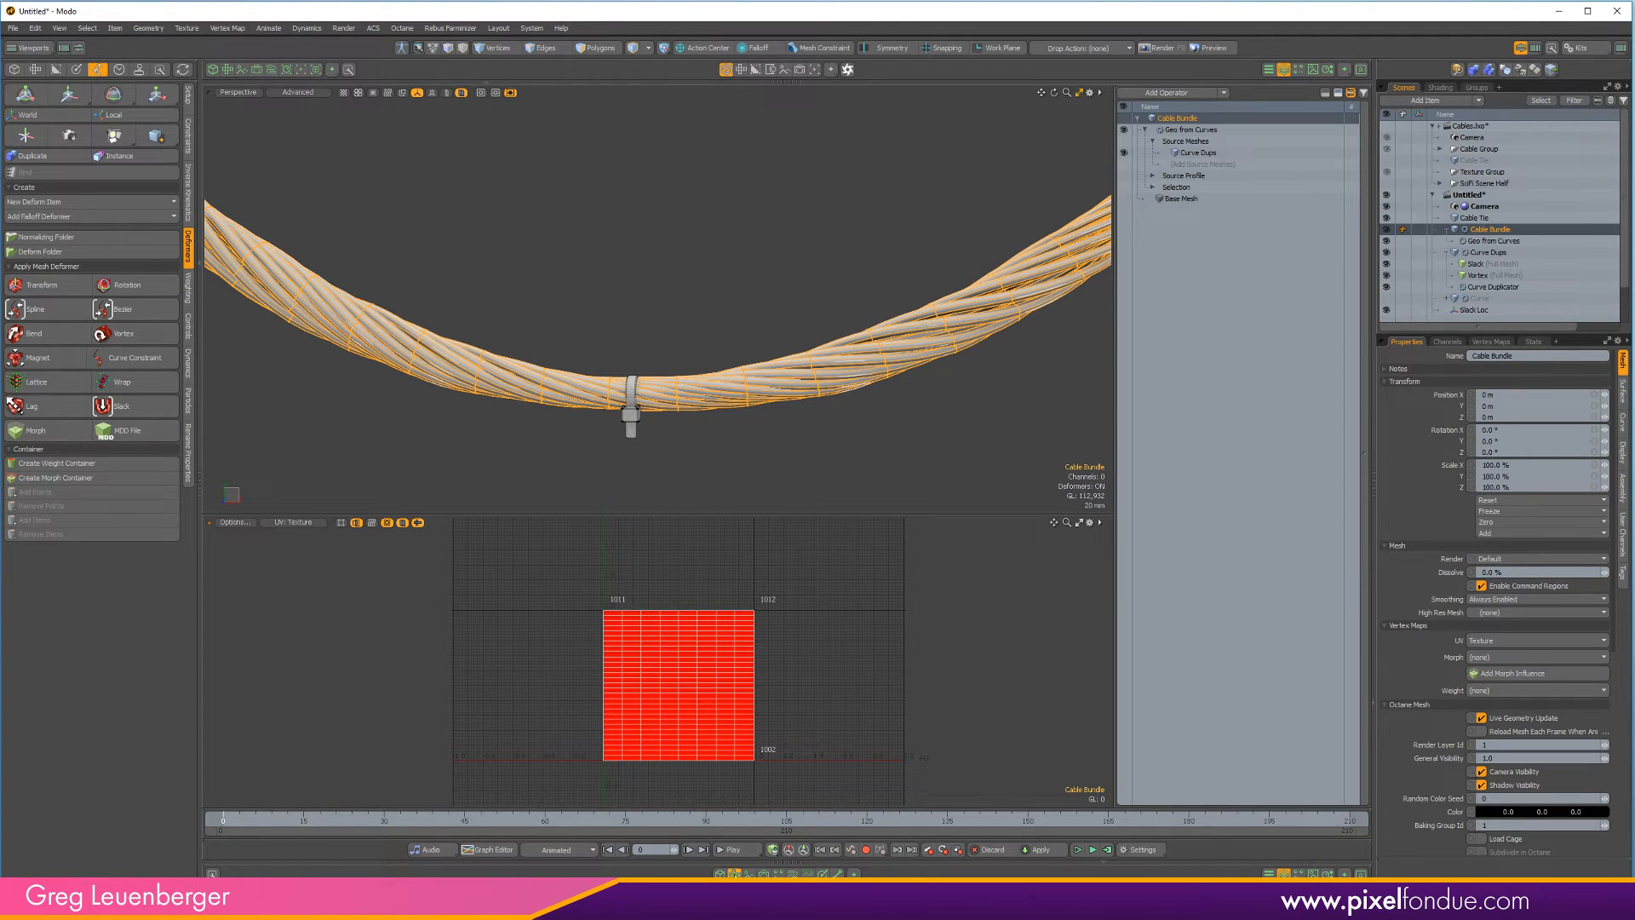
click(734, 874)
click(786, 631)
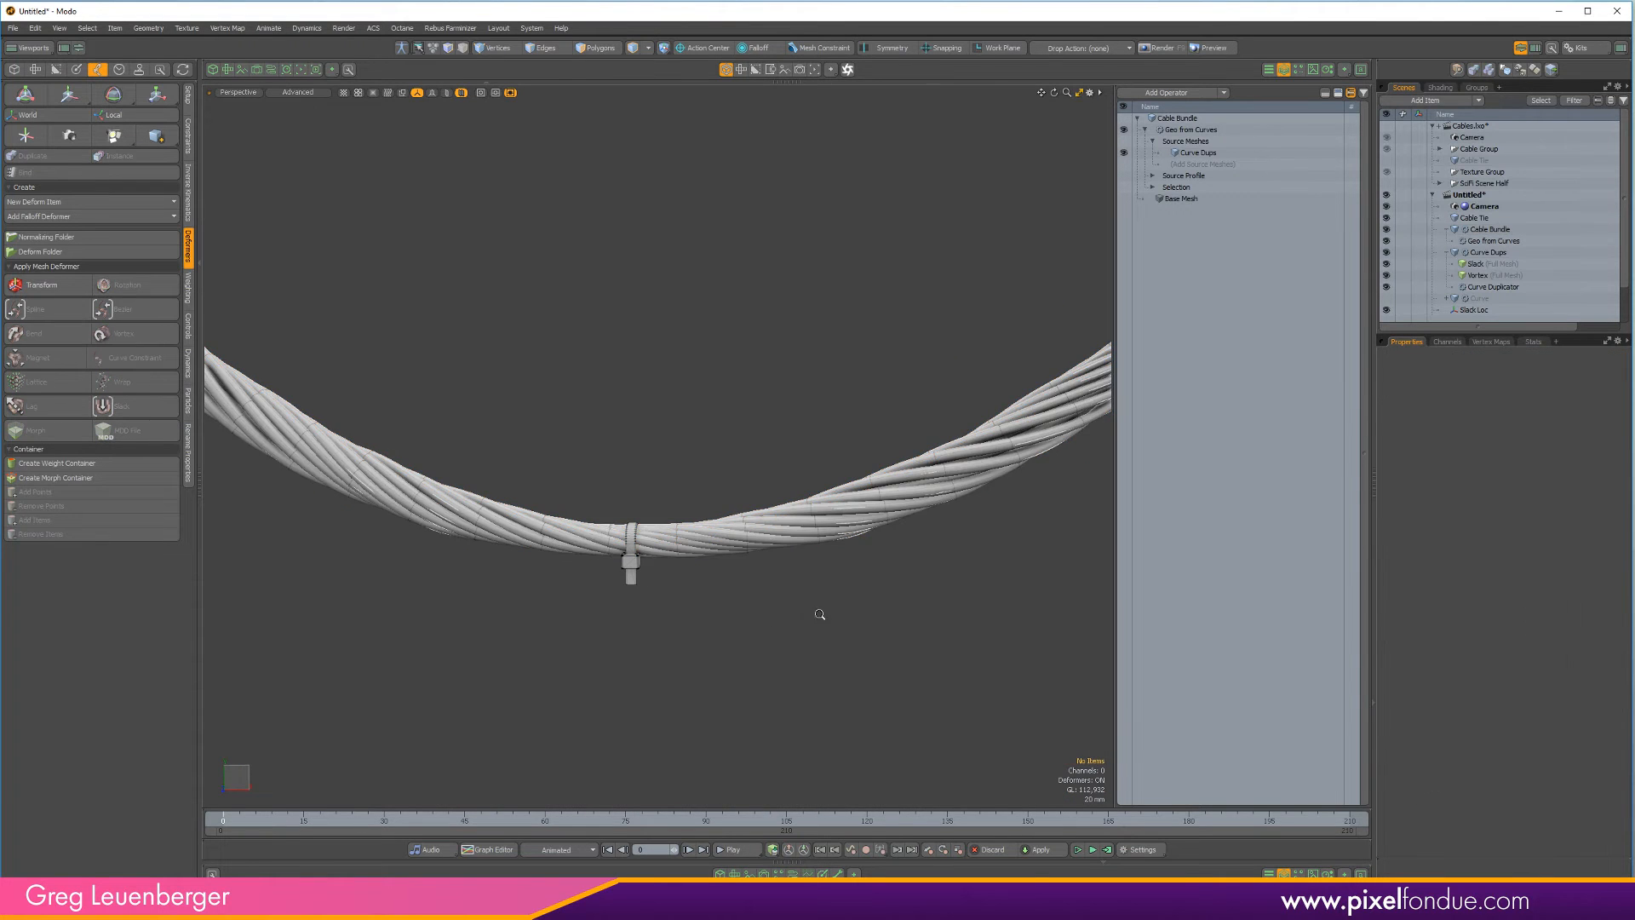
alt+shift+drag(784, 643, 717, 667)
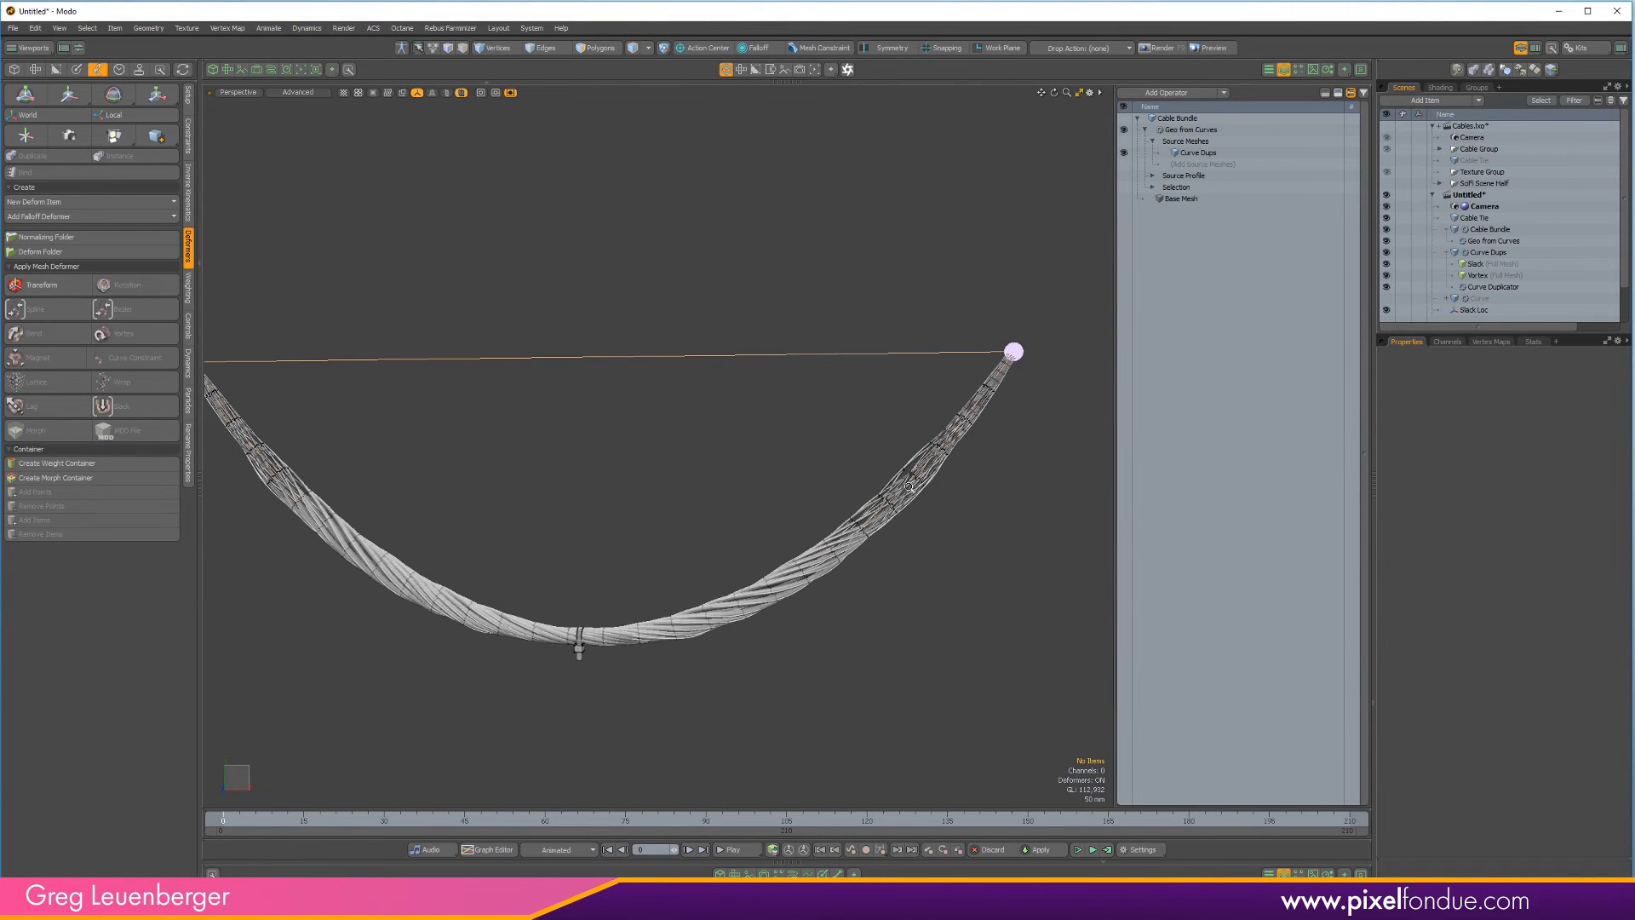
Try moving the slack locator at the cable's far end to test the cable tie, and undo the change
scroll(909, 487, up, 6)
scroll(909, 486, down, 7)
alt+drag(835, 562, 899, 419)
scroll(824, 551, down, 4)
click(898, 419)
key(w)
alt+drag(894, 511, 740, 509)
scroll(818, 540, up, 4)
key(ctrl+z)
mouse_move(741, 509)
alt+mouse_down()
mouse_move(707, 498)
mouse_move(759, 504)
alt+mouse_up()
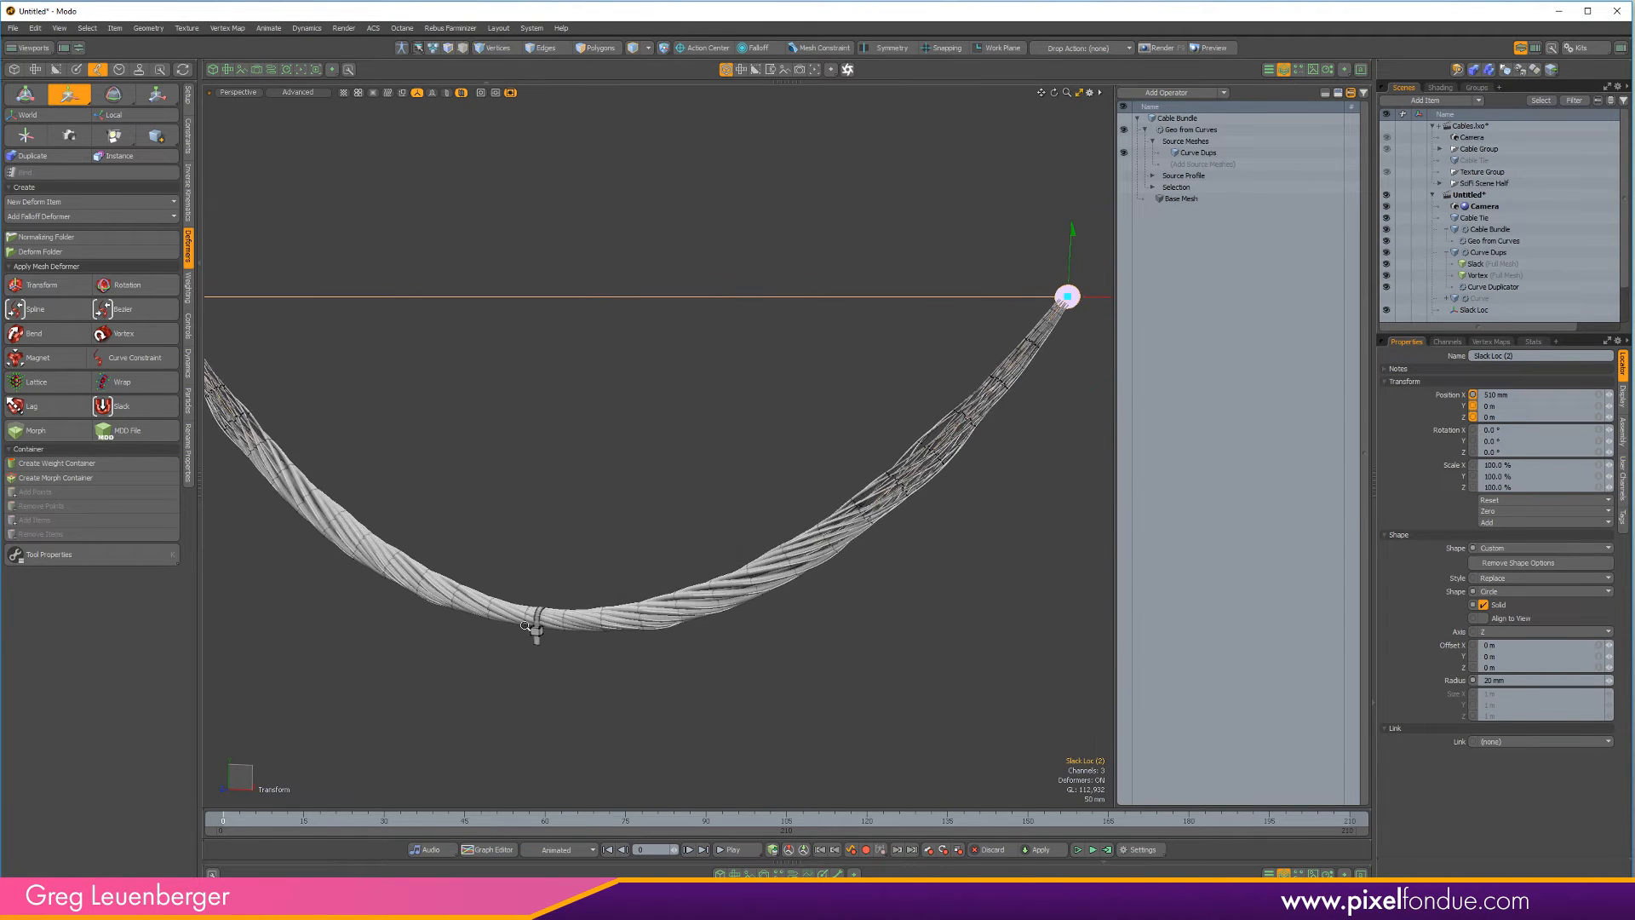
scroll(546, 634, up, 3)
key(space)
Hide the Cable Bundle and constrain the Cable Tie to a vertex of the Curve Dups mesh with a Vertex Position constraint
click(539, 641)
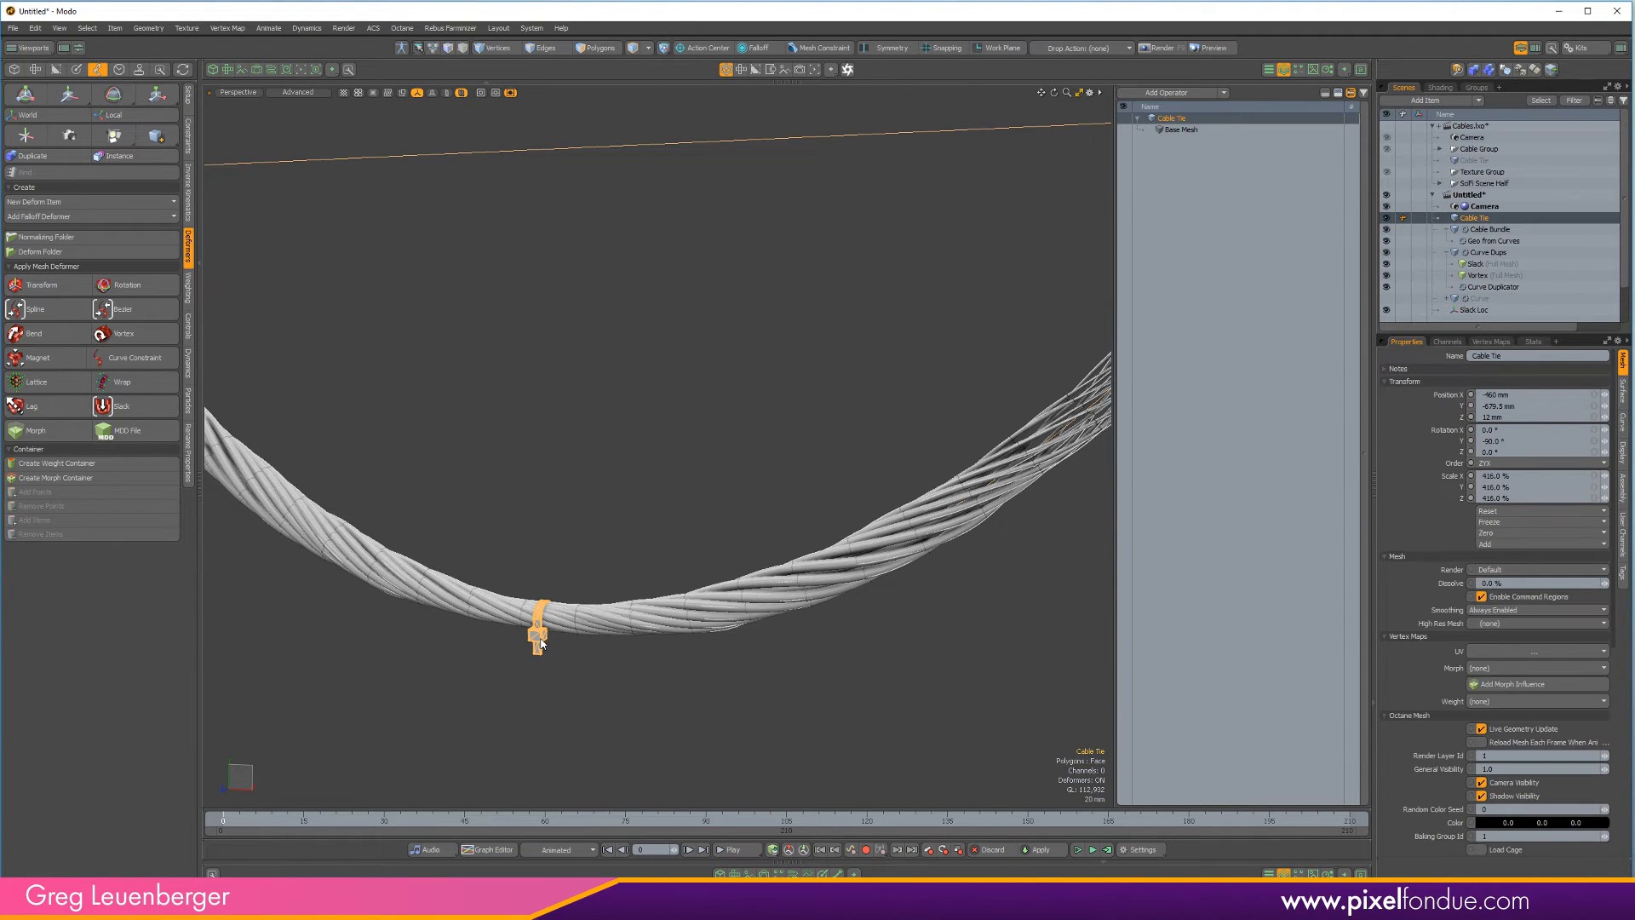
click(1386, 229)
shift+click(652, 636)
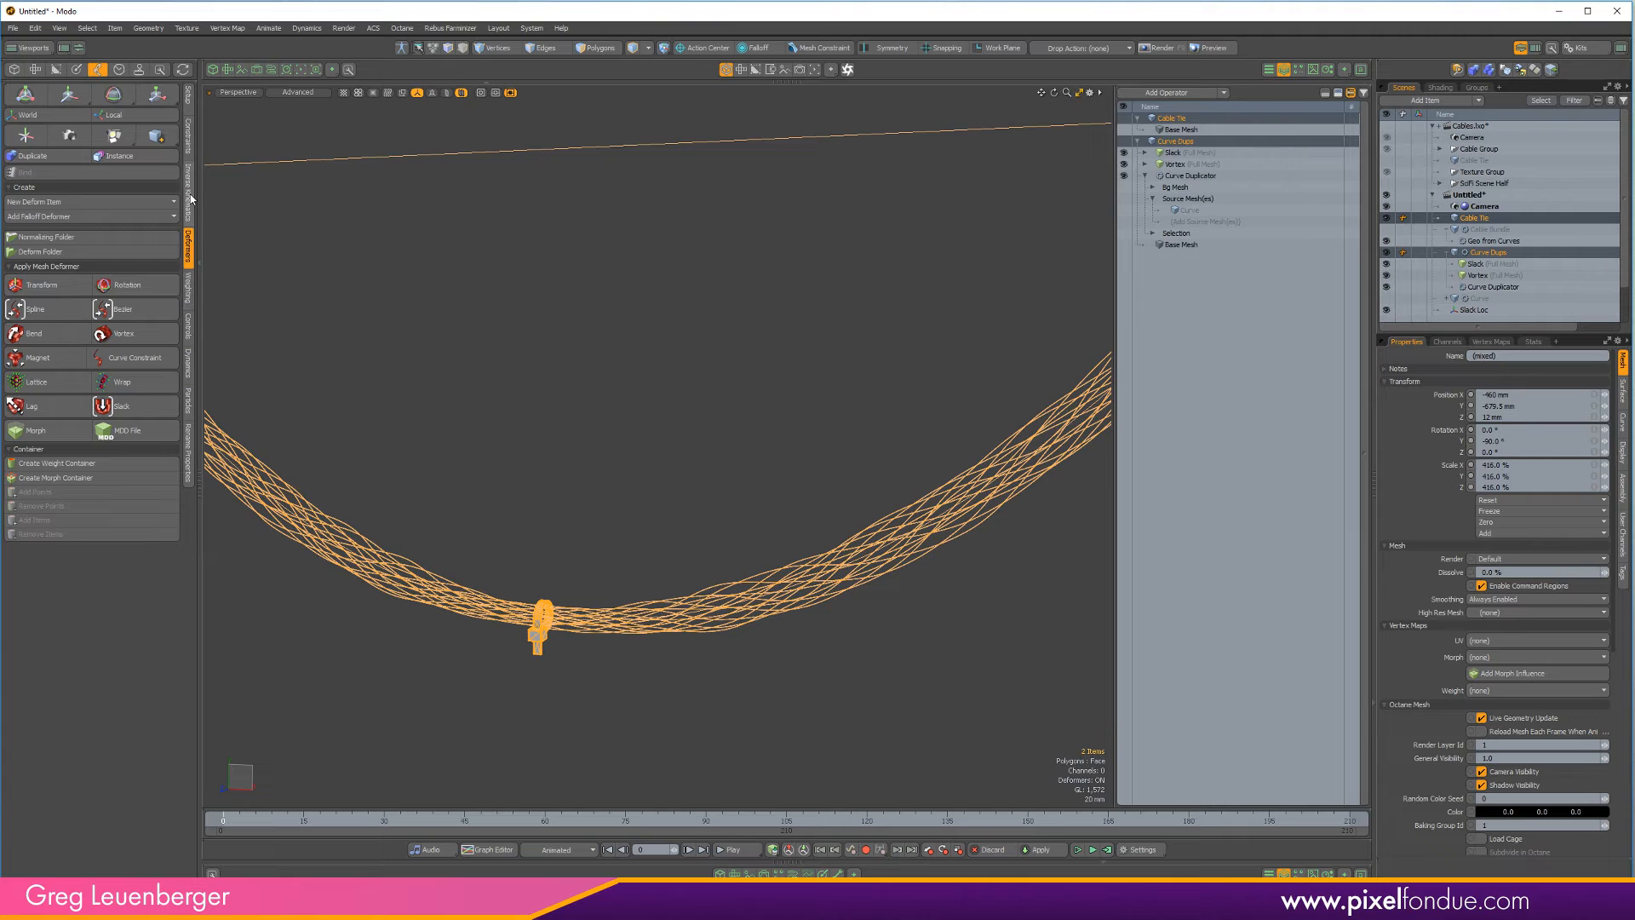
click(188, 136)
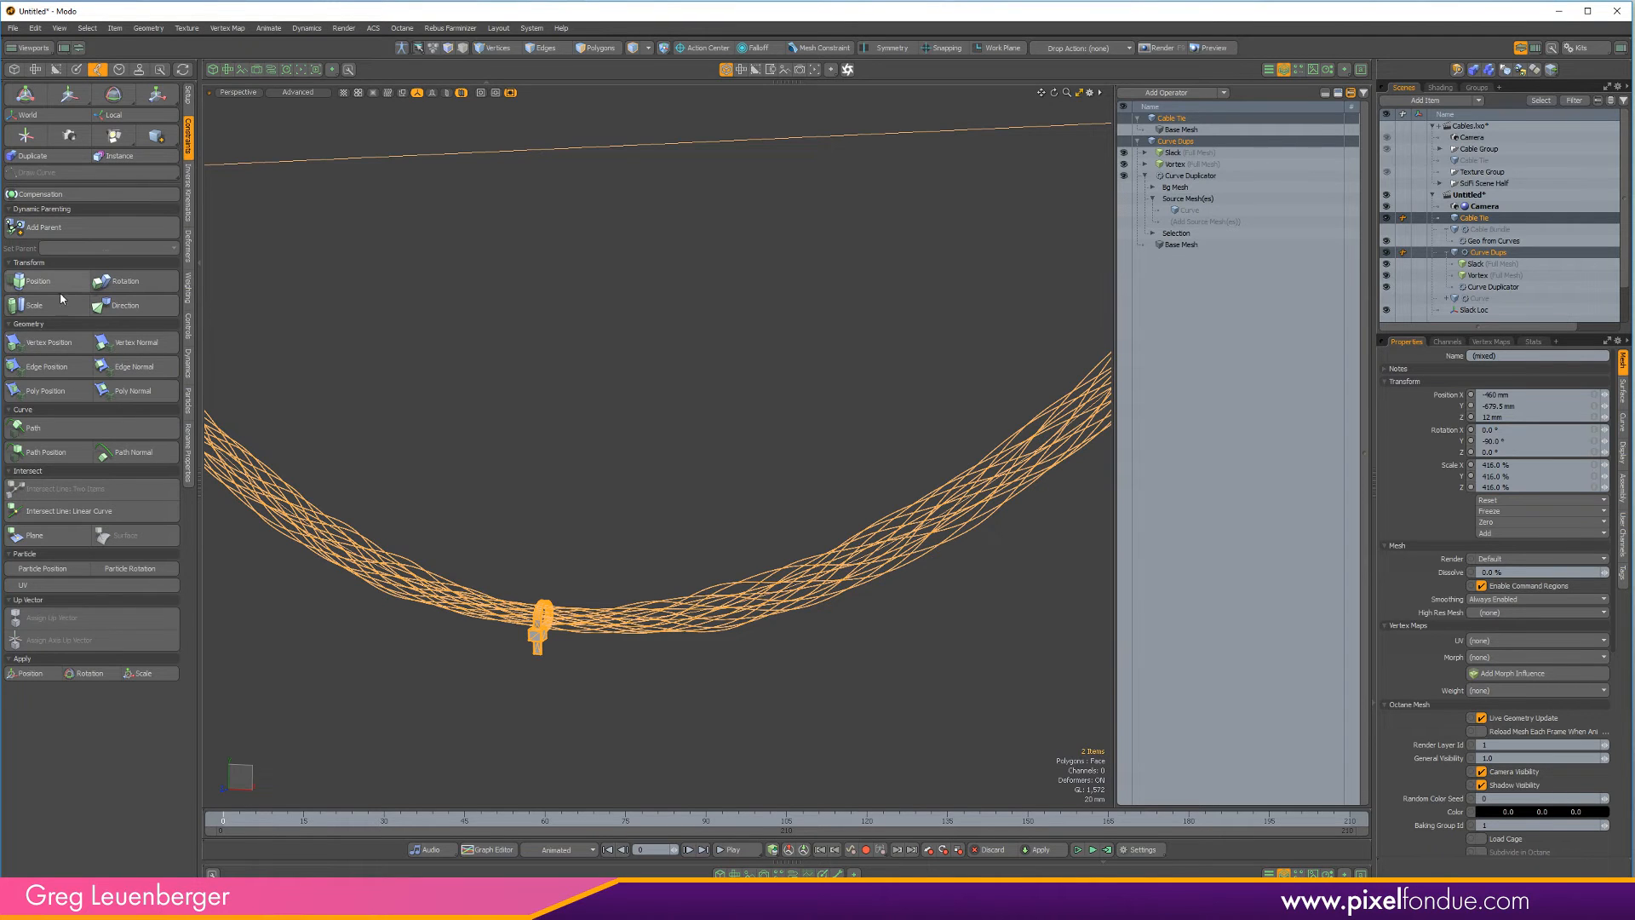
click(58, 344)
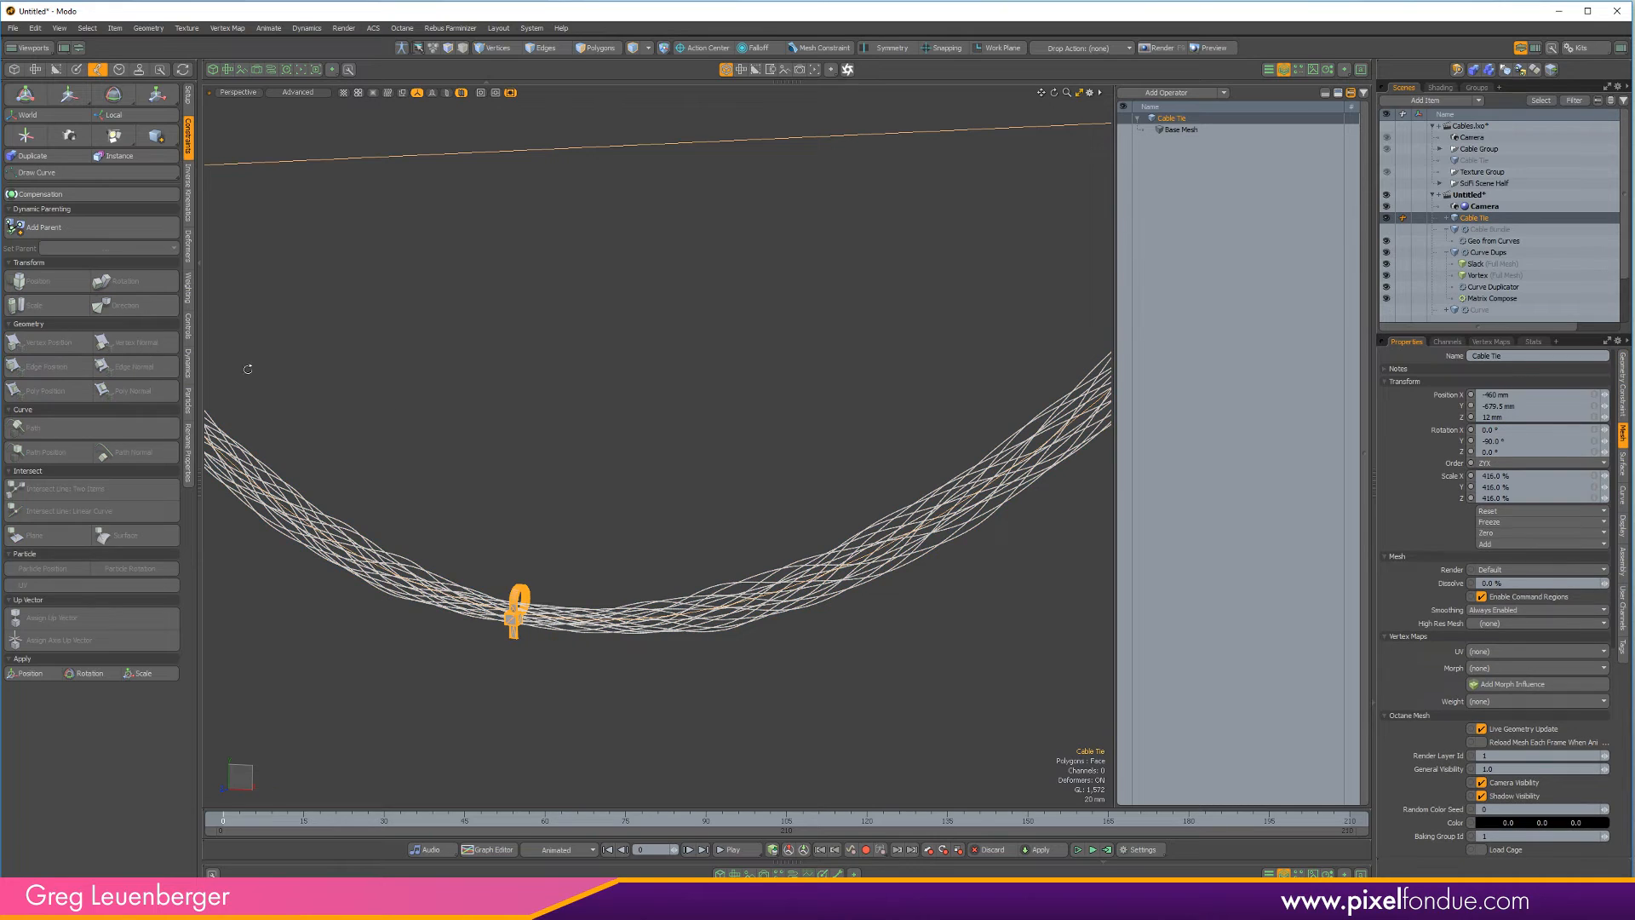
Make the Cable Bundle mesh visible again around the constrained cable tie
alt+drag(248, 369, 627, 497)
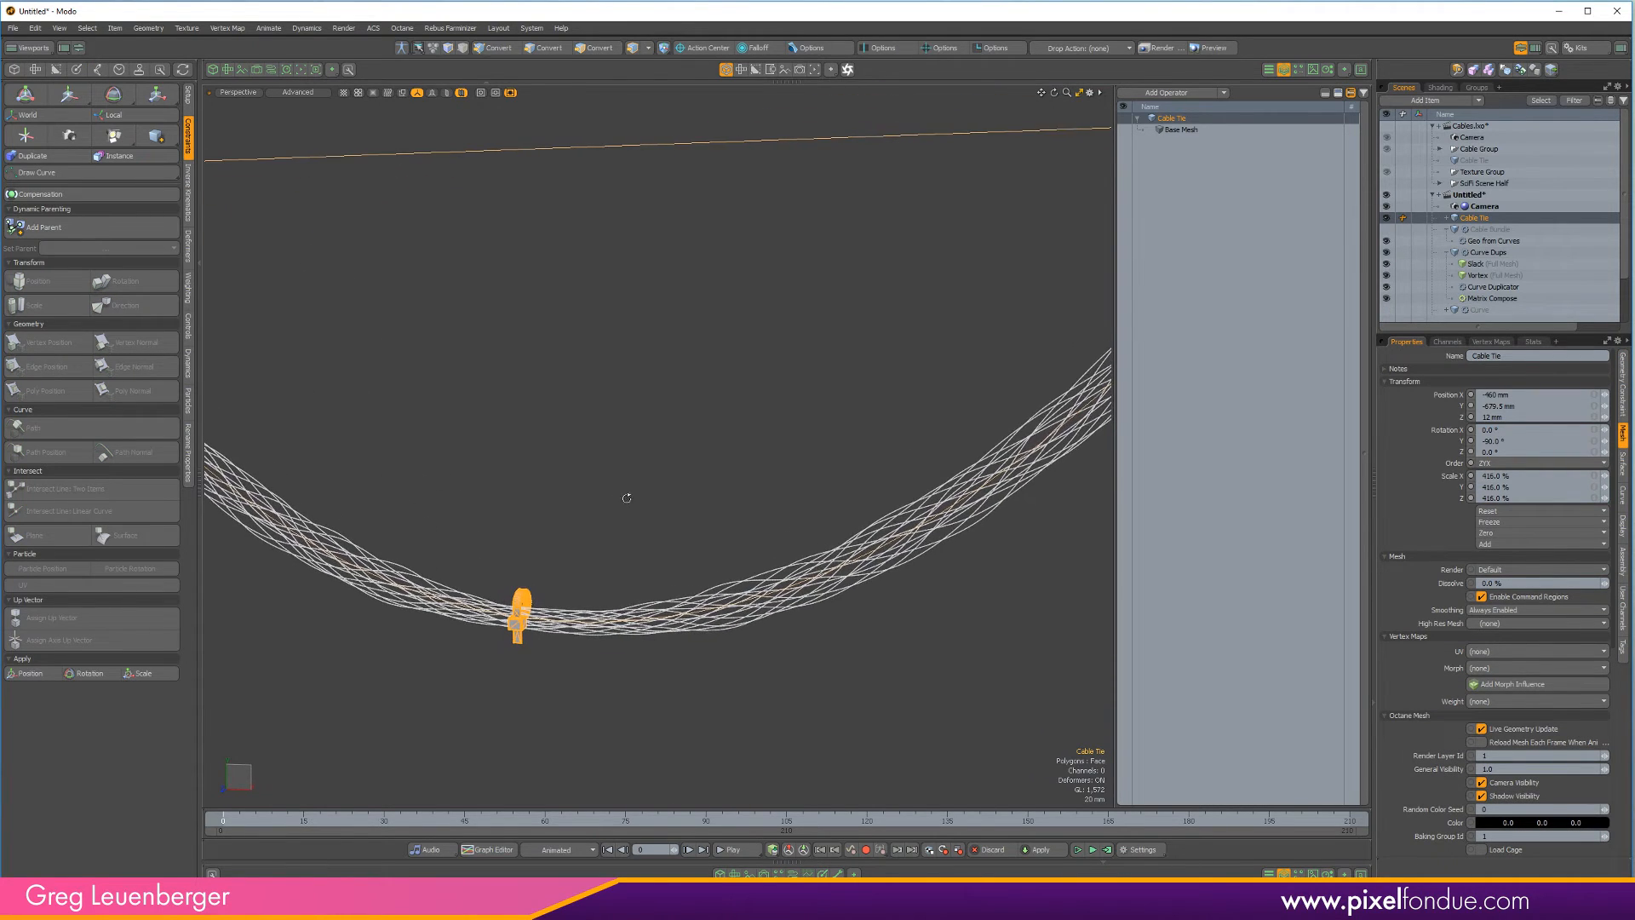
scroll(521, 621, up, 6)
scroll(521, 621, down, 8)
alt+shift+drag(498, 621, 537, 607)
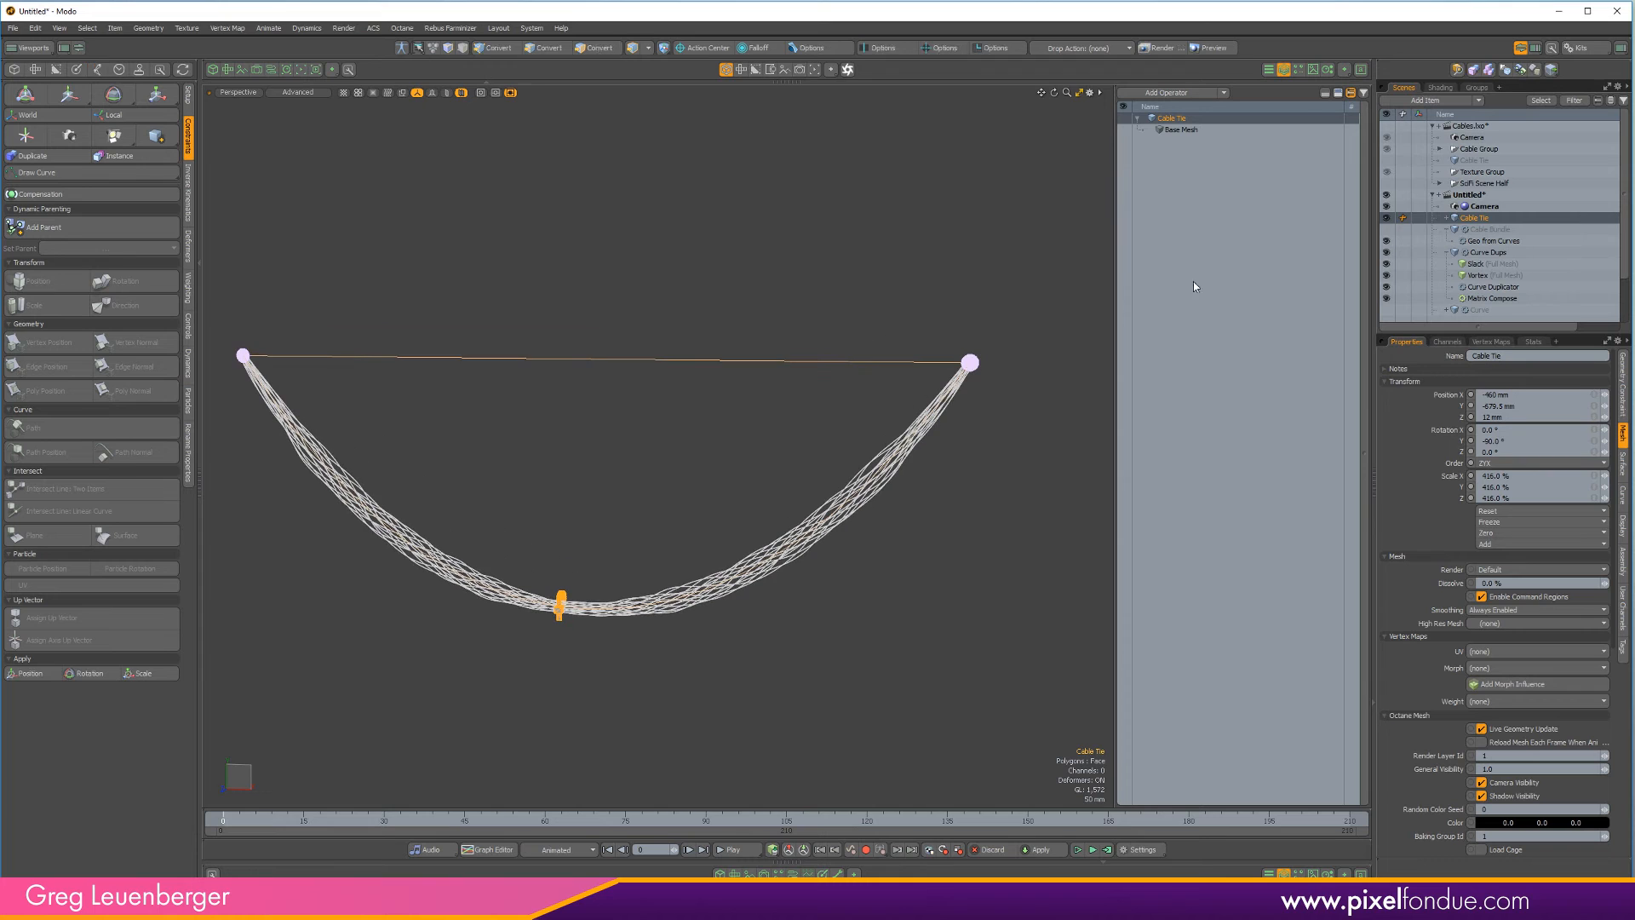
click(1385, 230)
scroll(951, 421, up, 5)
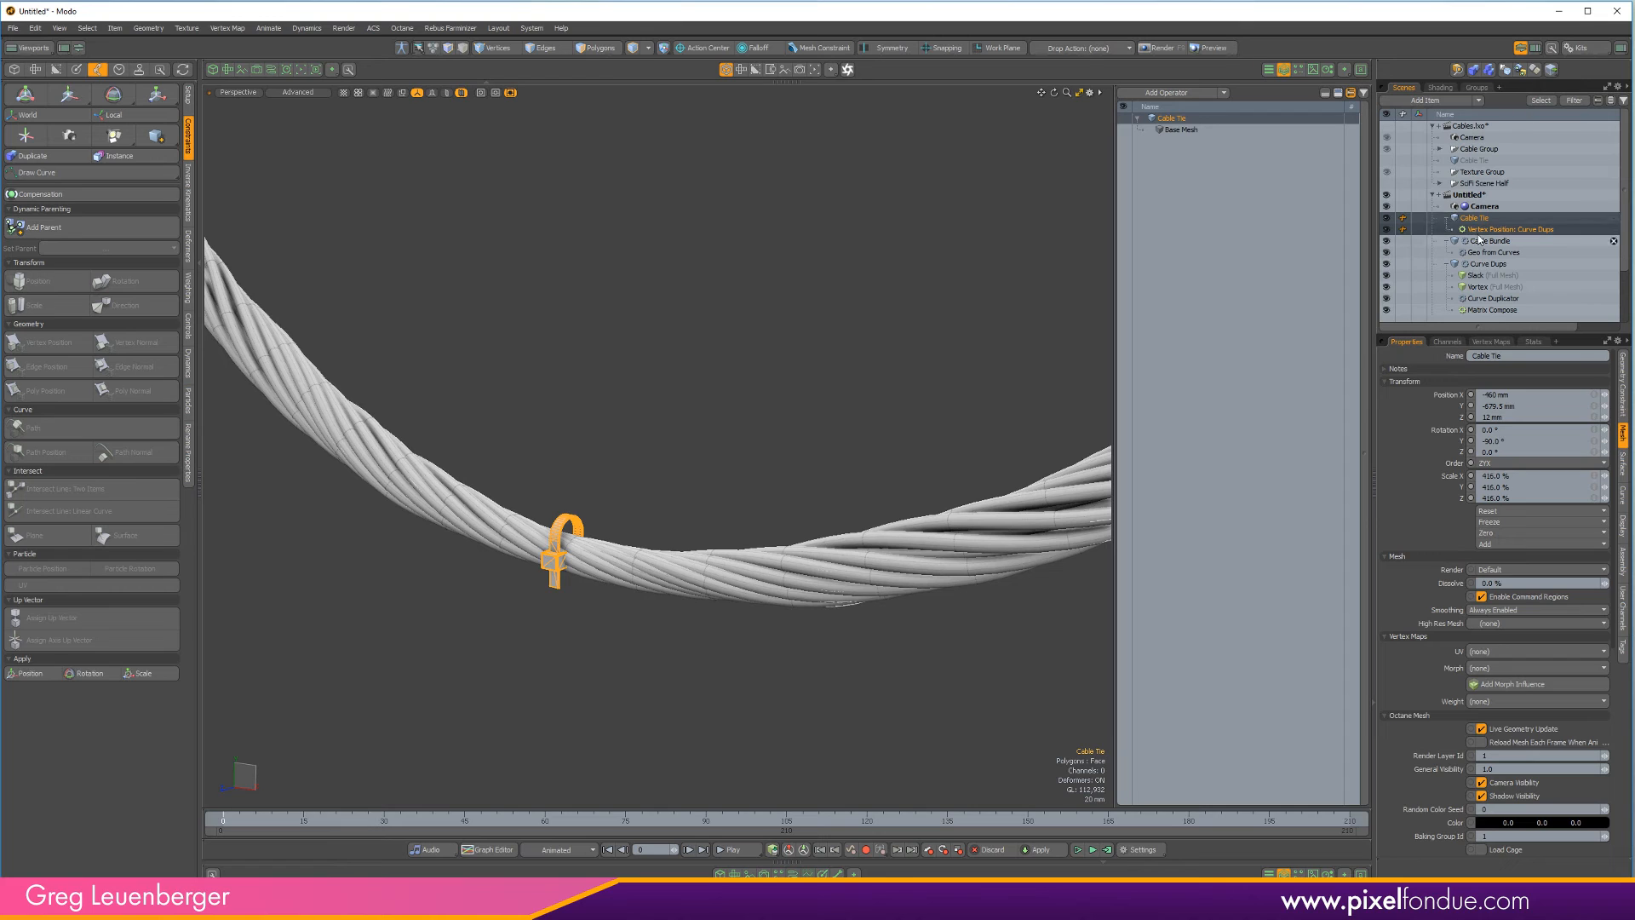
Set the cable tie's Vertex Position constraint offset to 62.5 mm in X and -15 mm in Y
click(1481, 230)
click(1451, 397)
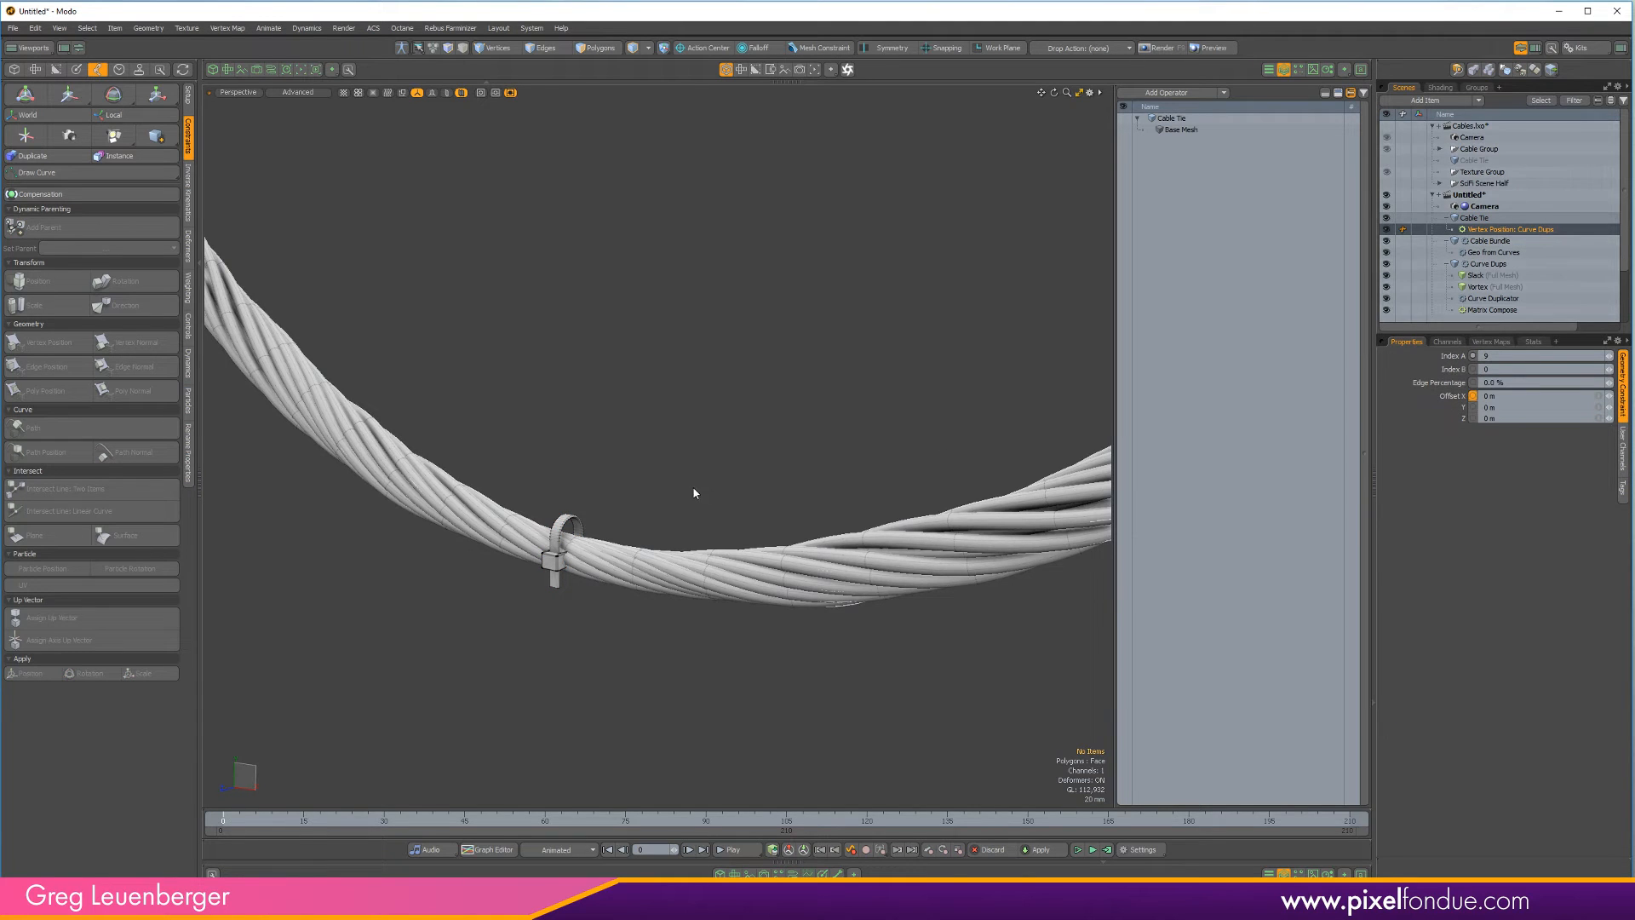
key(c)
mouse_move(698, 492)
mouse_down()
mouse_move(755, 491)
mouse_move(669, 492)
mouse_up()
click(1430, 412)
key(space)
Move the far-end slack locator to about X 342 mm, Y -2 mm and check the cable tie's fit
scroll(798, 367, down, 5)
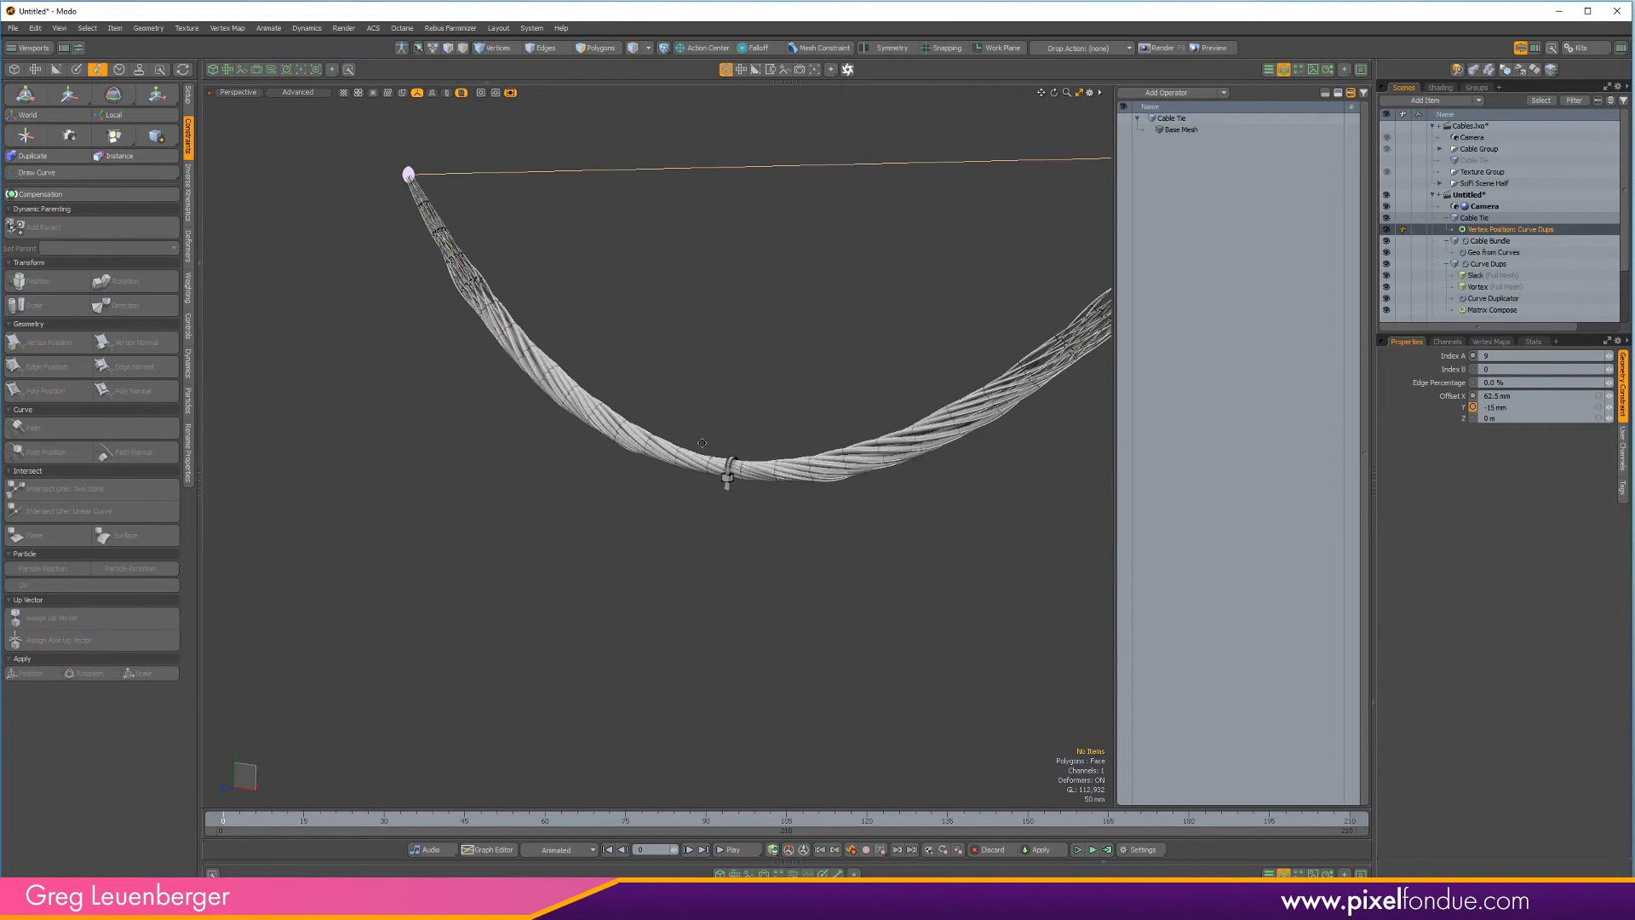
alt+shift+drag(798, 367, 650, 480)
click(988, 350)
key(w)
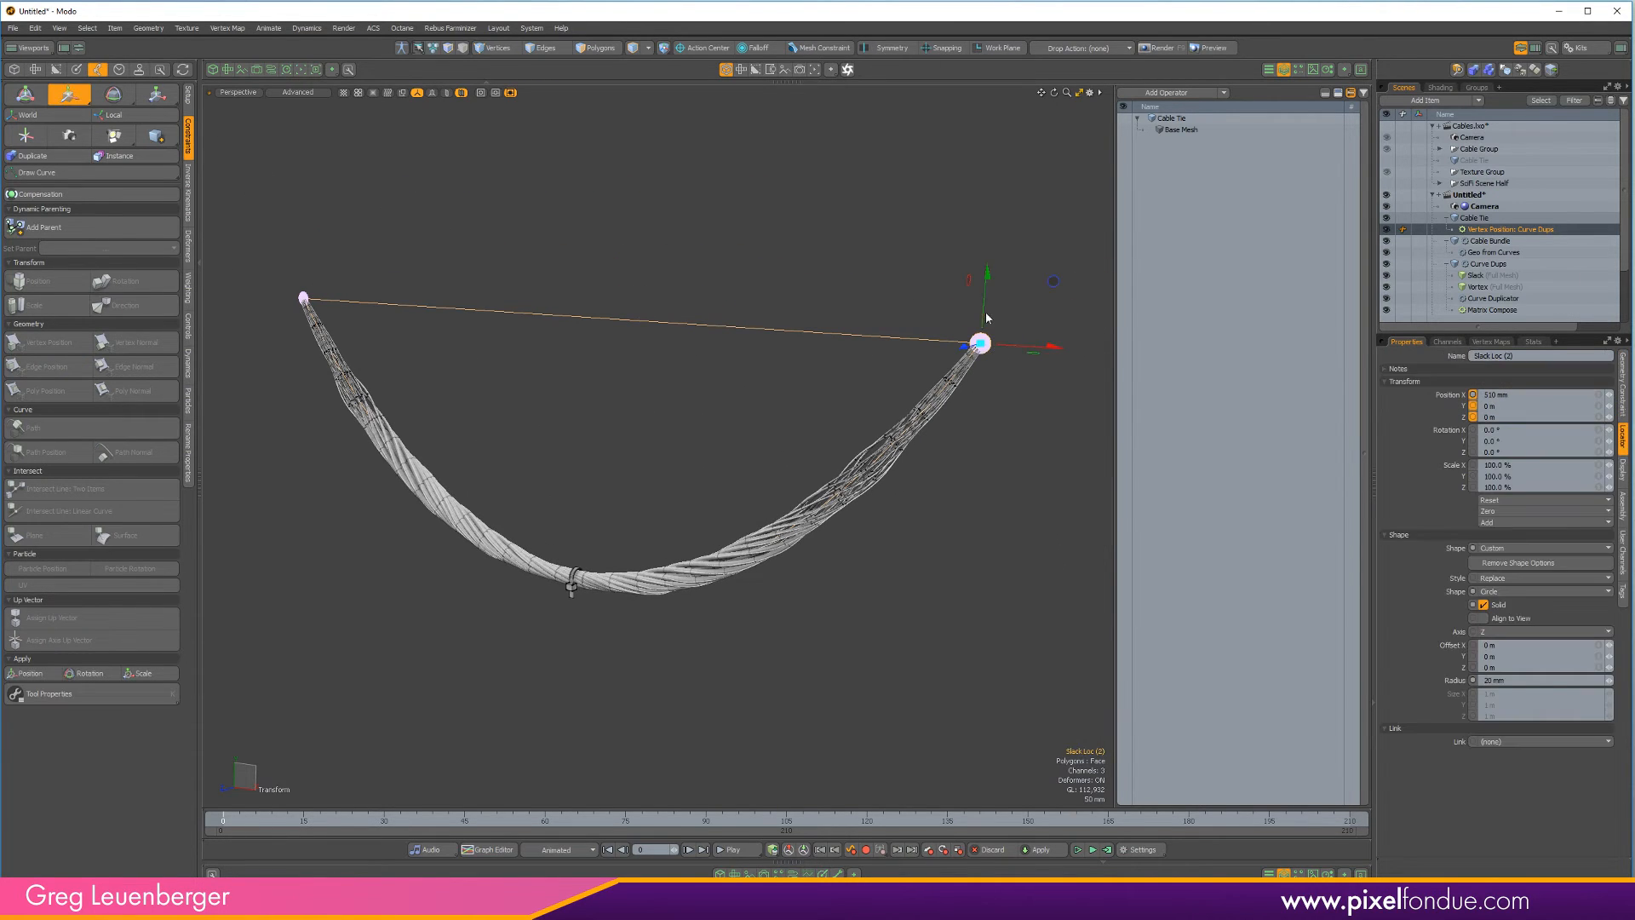
drag(992, 358, 963, 339)
scroll(565, 632, up, 5)
scroll(628, 609, down, 5)
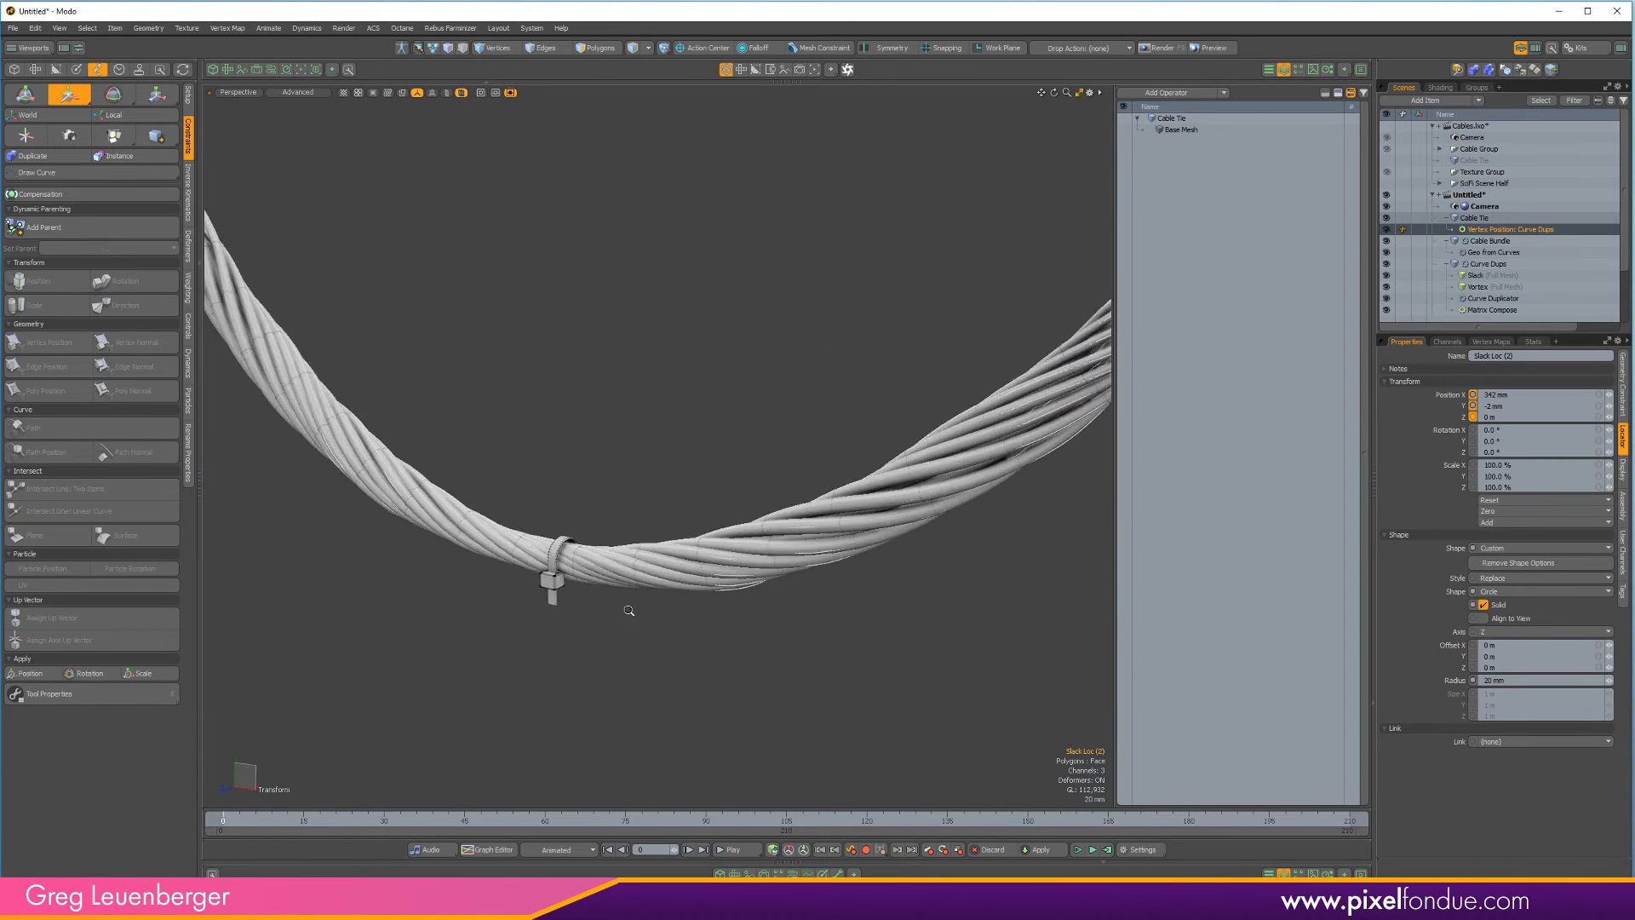
alt+drag(624, 537, 720, 500)
key(space)
Disable the Slack deformer on Curve Dups and switch to a Front view of the straightened cable
click(807, 515)
scroll(849, 553, up, 2)
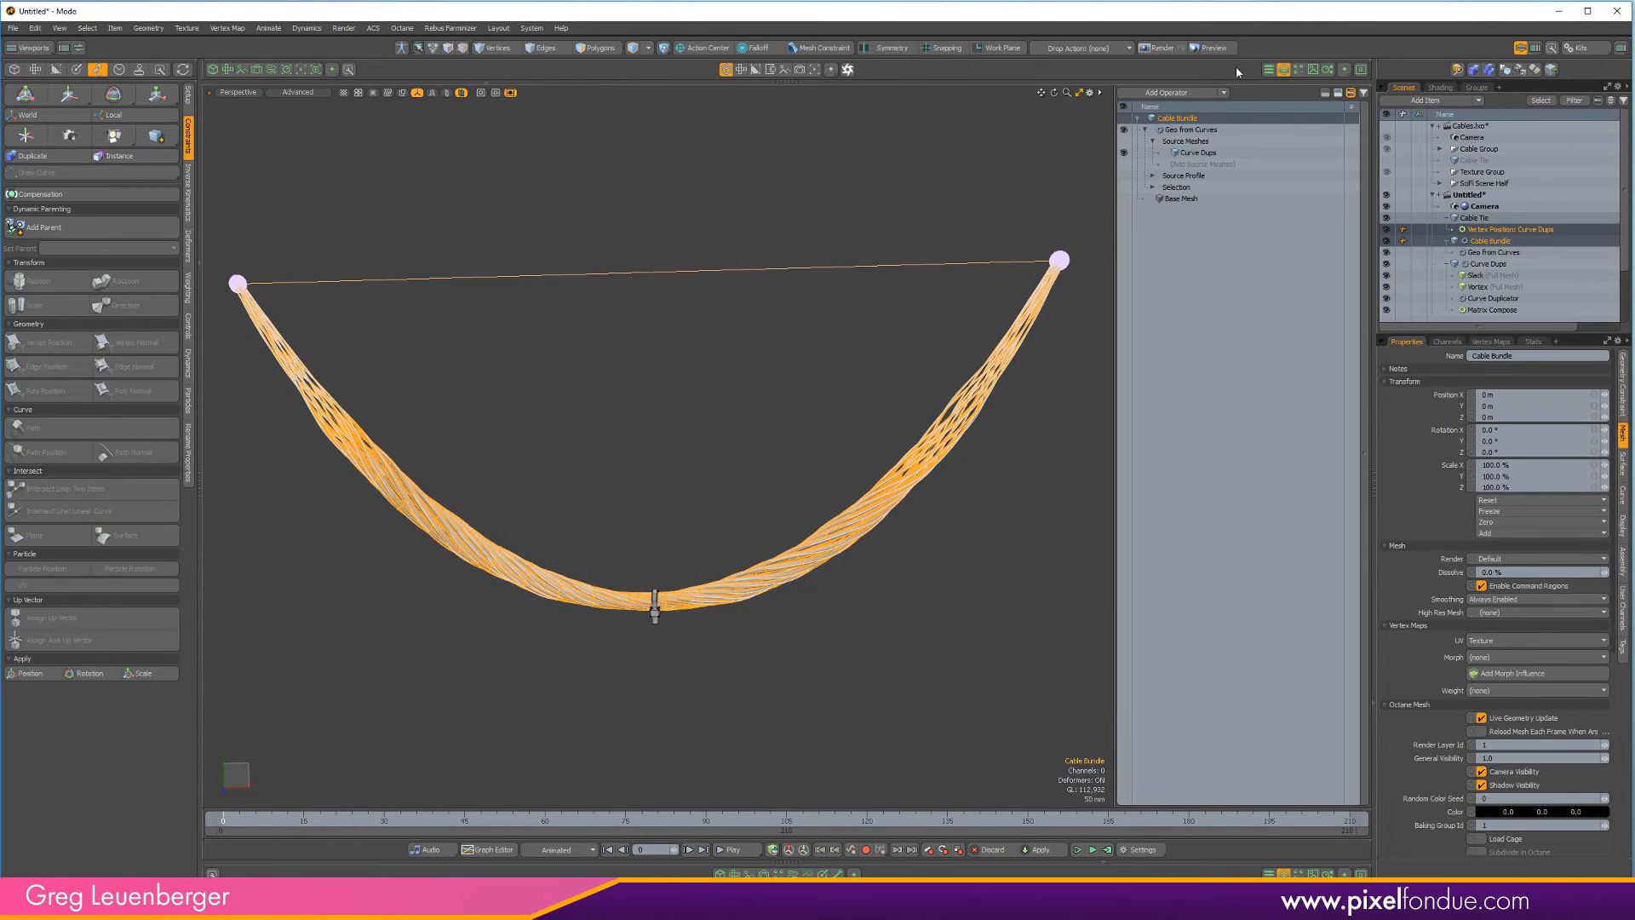
click(1473, 264)
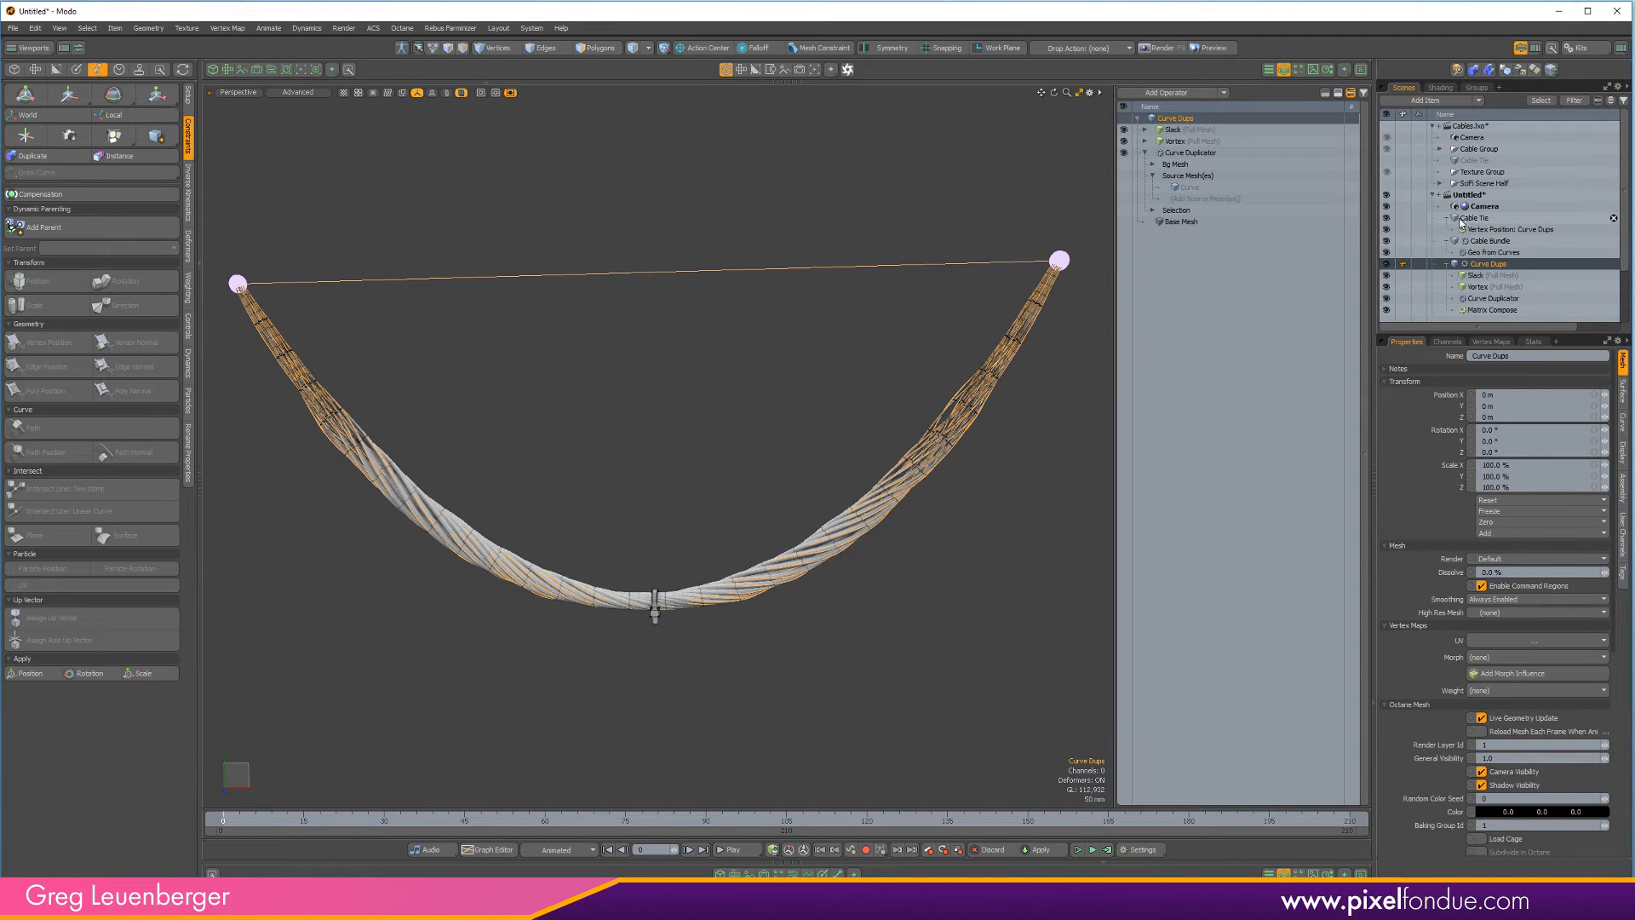
click(1387, 275)
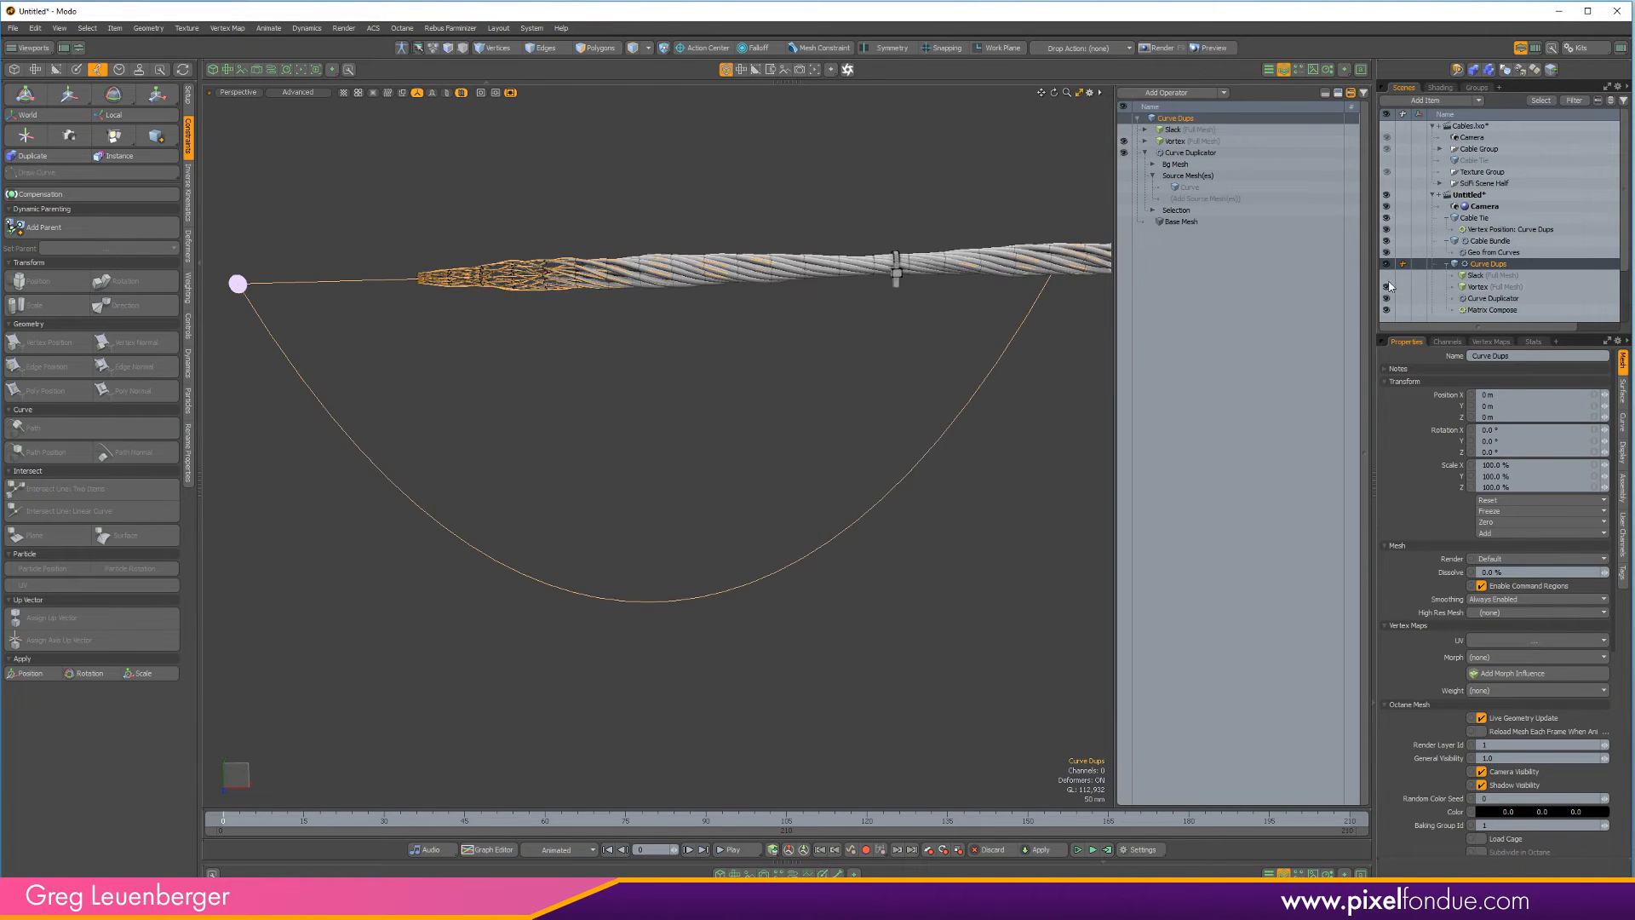
alt+drag(891, 263, 882, 508)
key(ctrl+space)
click(885, 558)
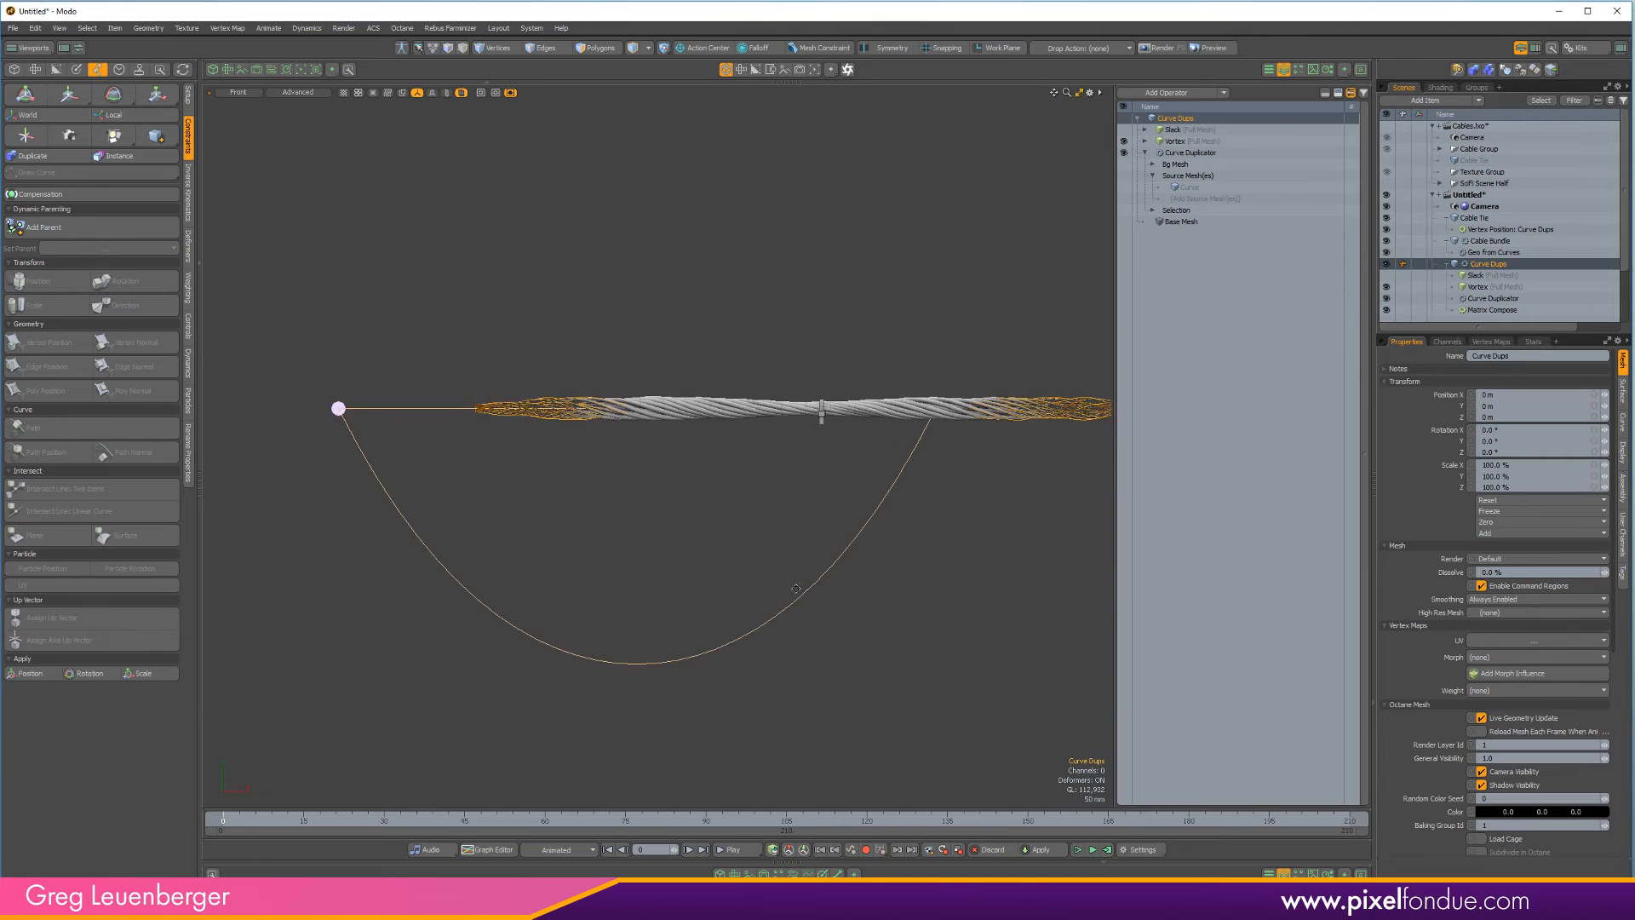
alt+shift+drag(821, 425, 809, 455)
ctrl+alt+drag(809, 455, 886, 456)
alt+shift+drag(886, 455, 810, 471)
ctrl+alt+drag(810, 471, 785, 491)
Open the node schematic, space the Slack and Vortex nodes away from the Curve Duplicator, and select the Vortex (Full Mesh) node
click(784, 874)
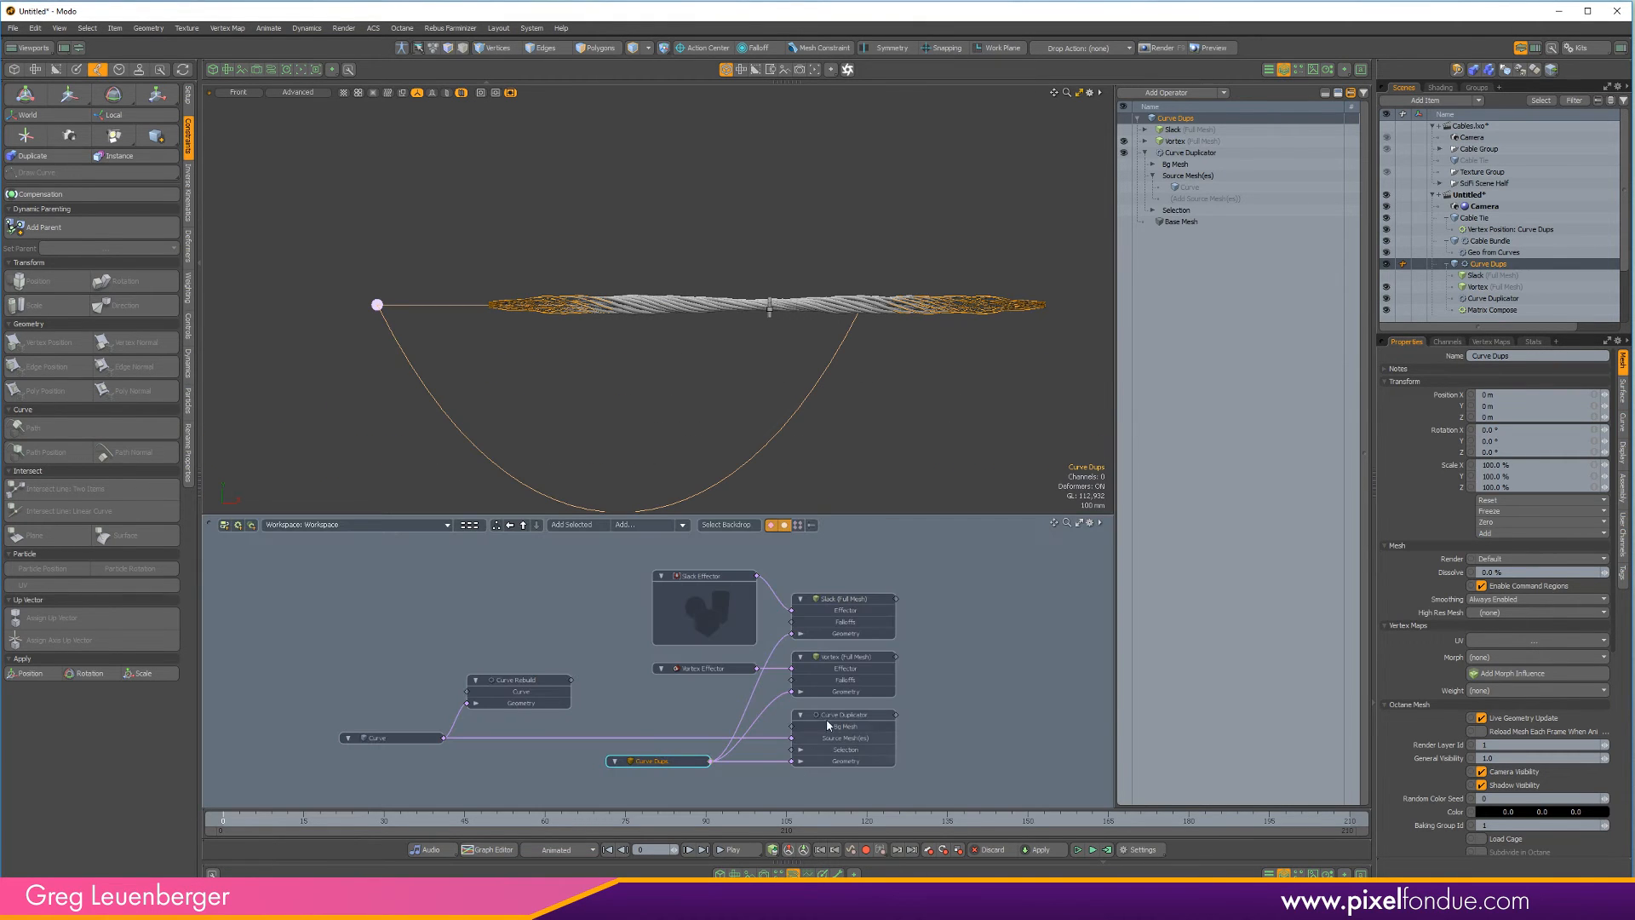
drag(593, 569, 861, 709)
click(627, 729)
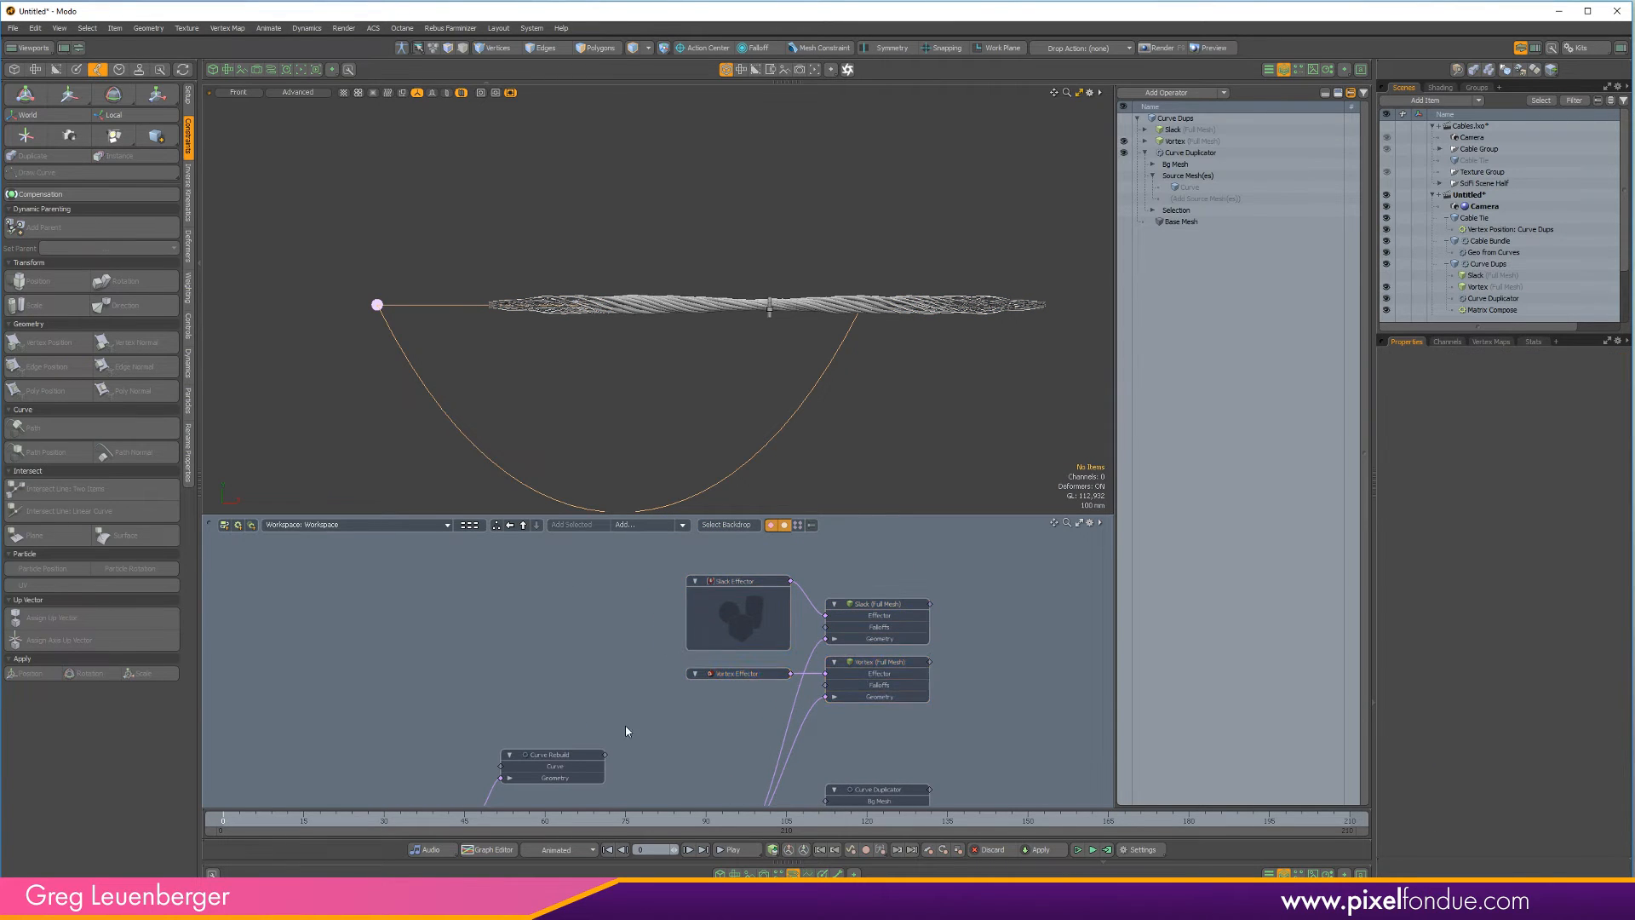
drag(667, 717, 896, 683)
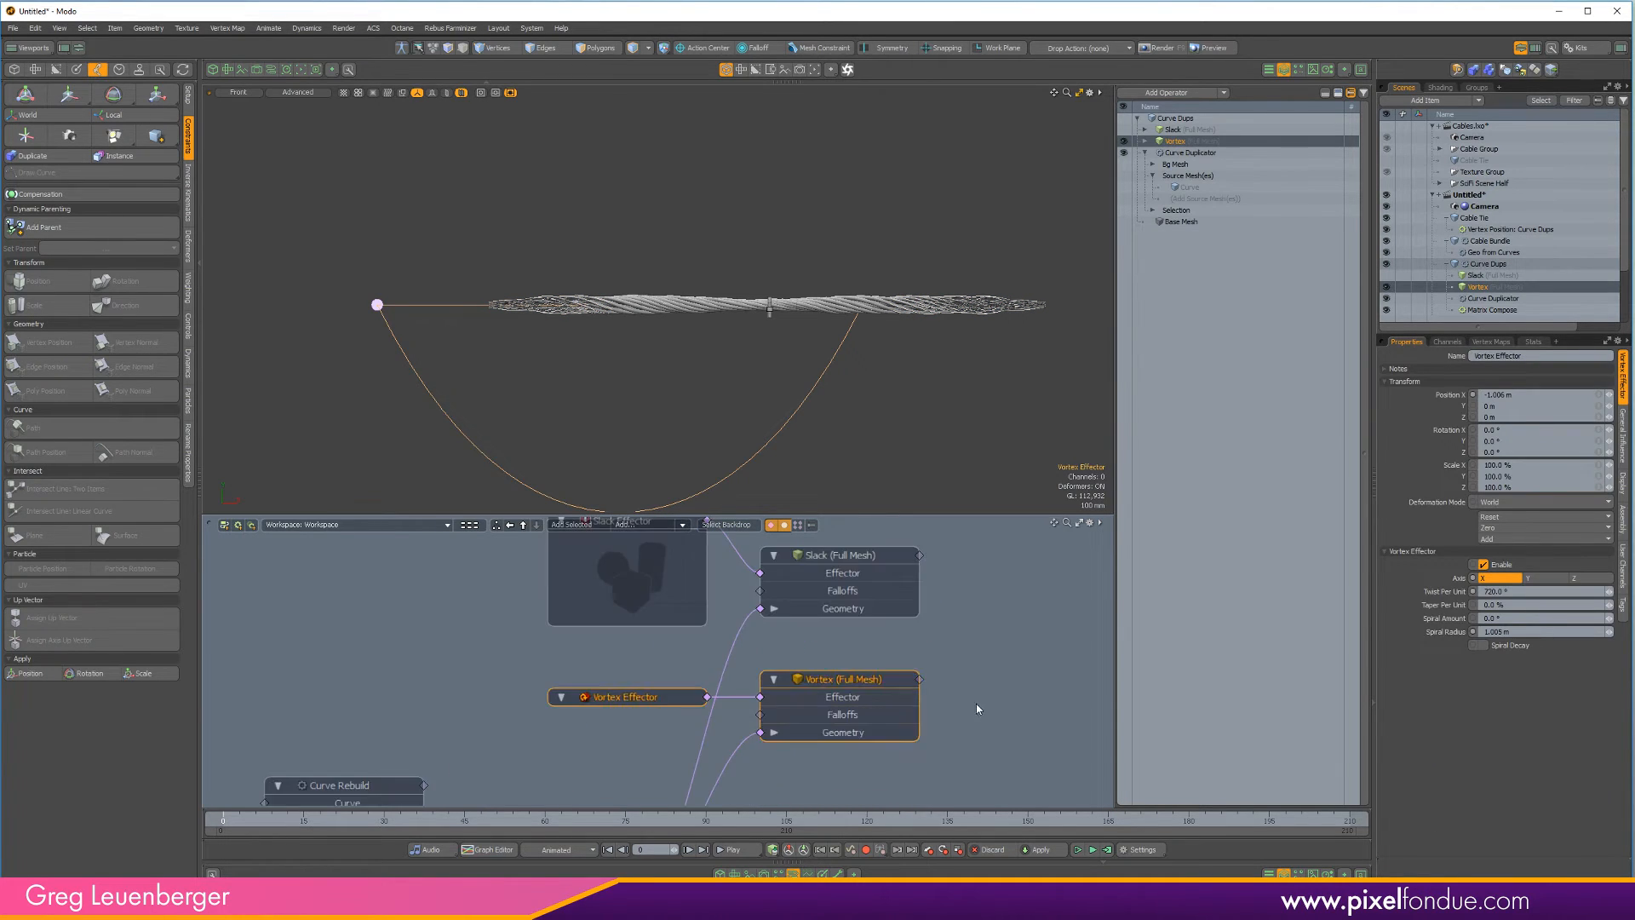
click(880, 712)
scroll(882, 707, up, 3)
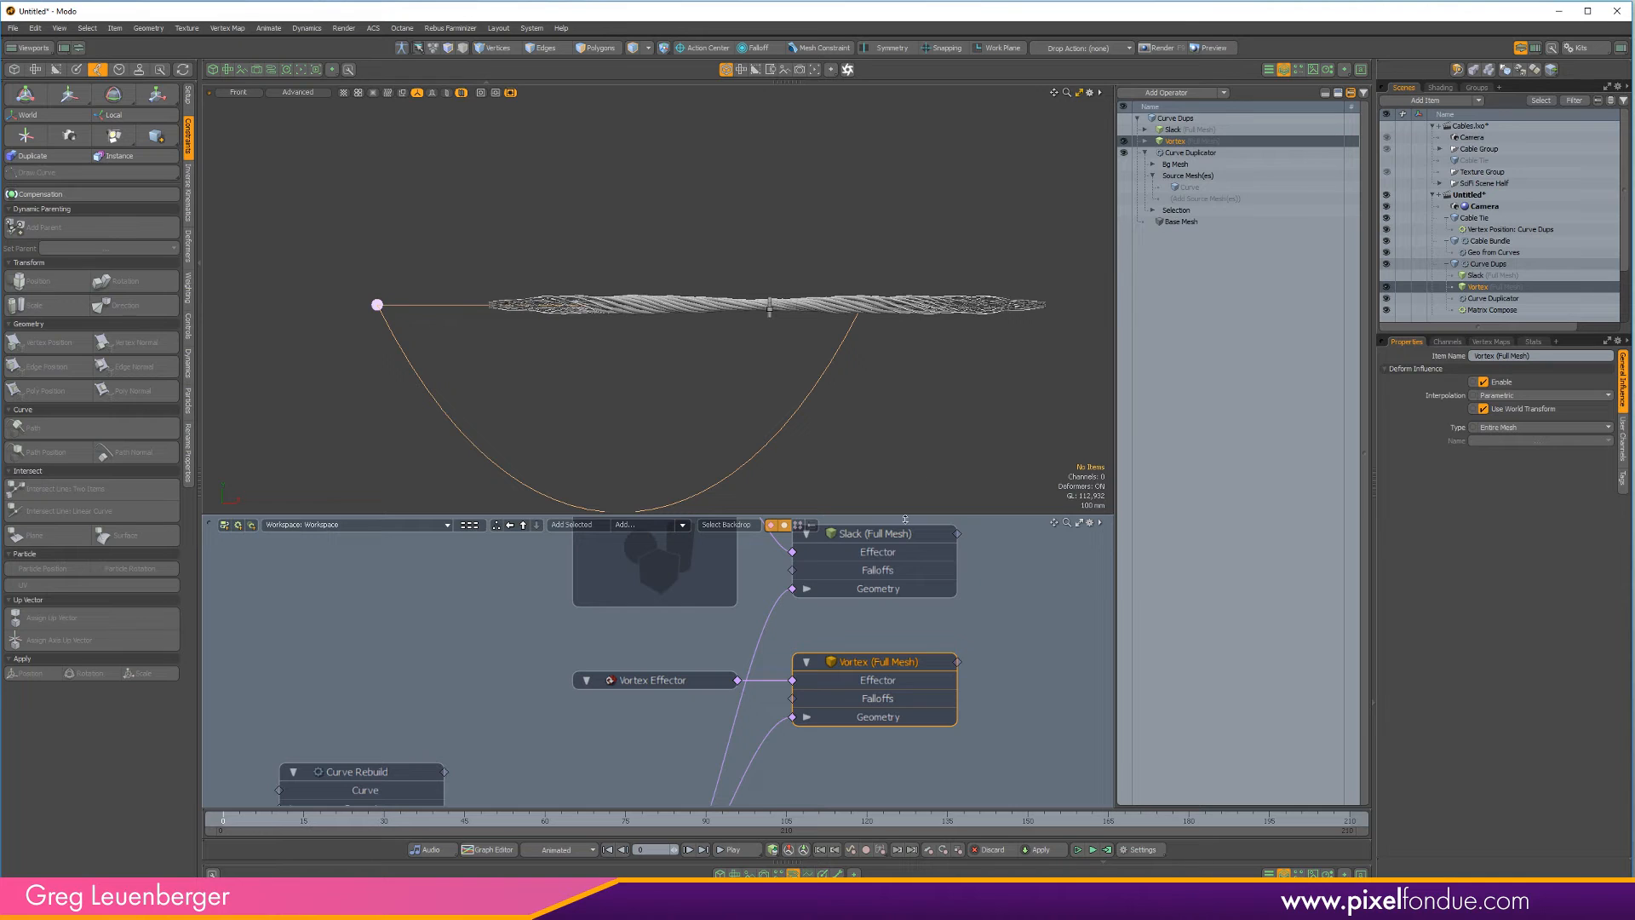
alt+drag(863, 709, 904, 699)
scroll(904, 699, down, 1)
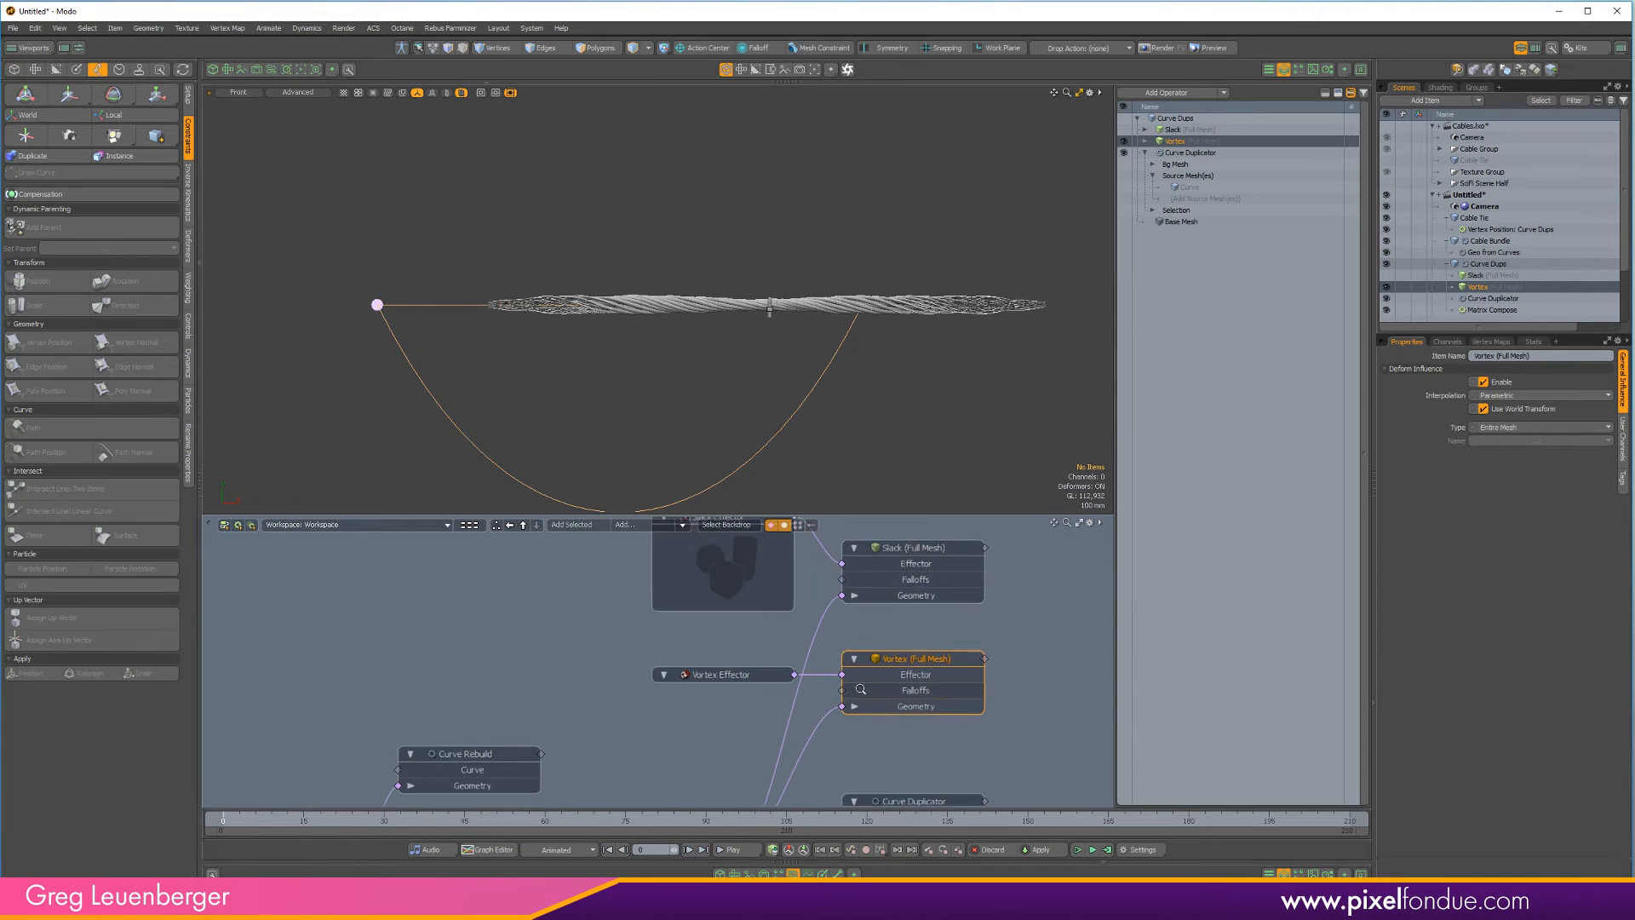
Add a Linear Falloff to the schematic and link it to the Falloffs input of the Vortex (Full Mesh) node
click(621, 525)
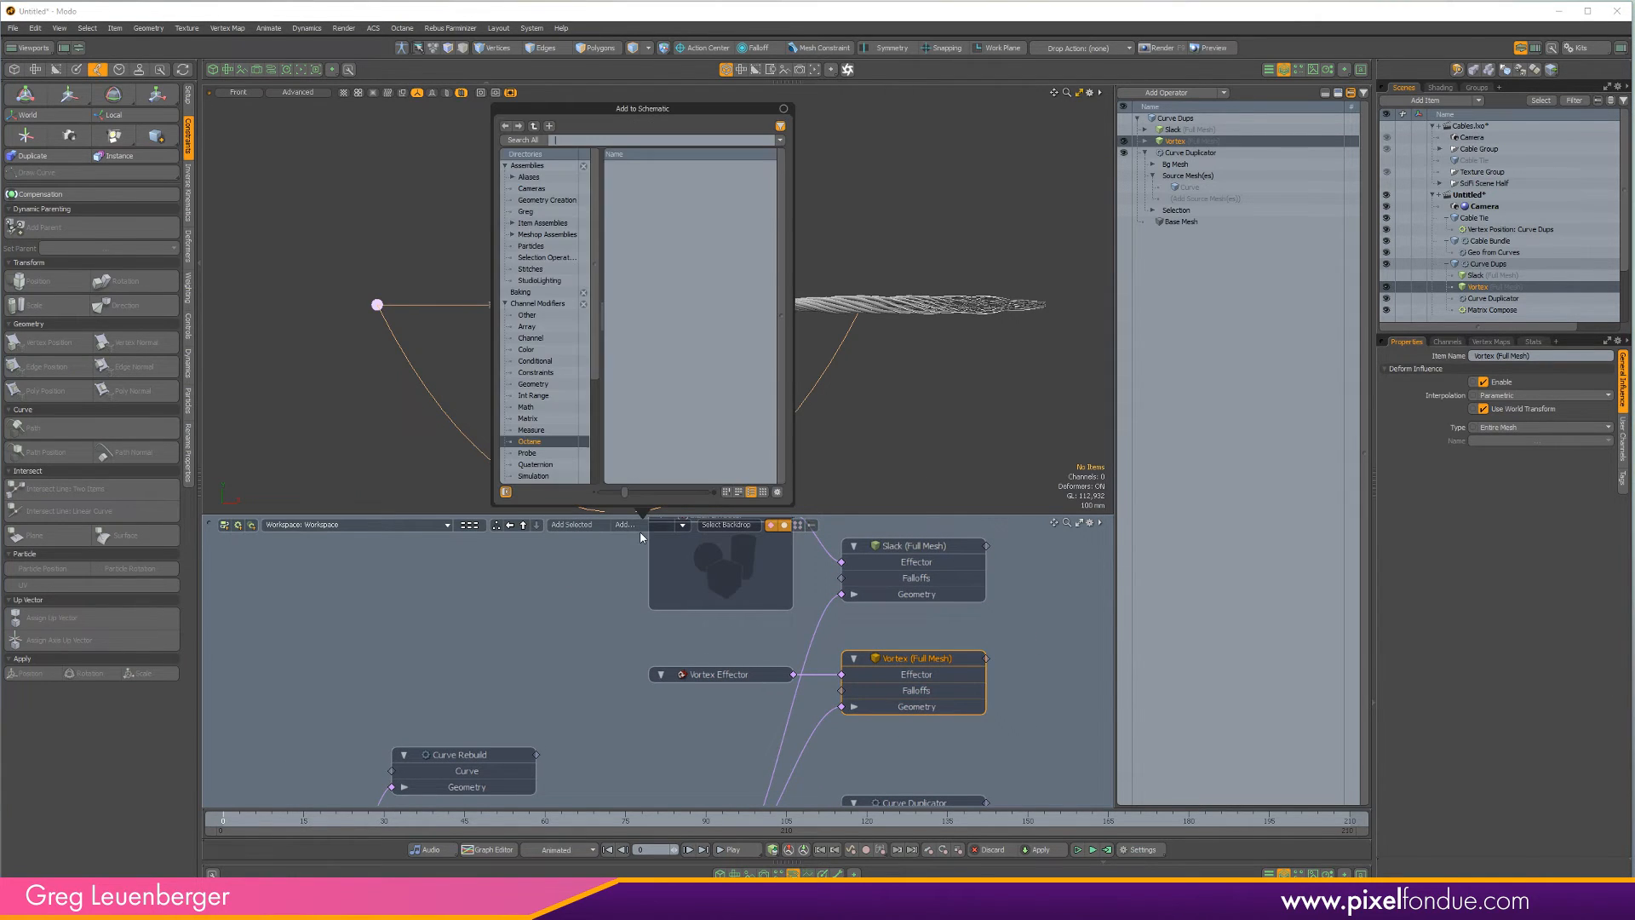
text(lin)
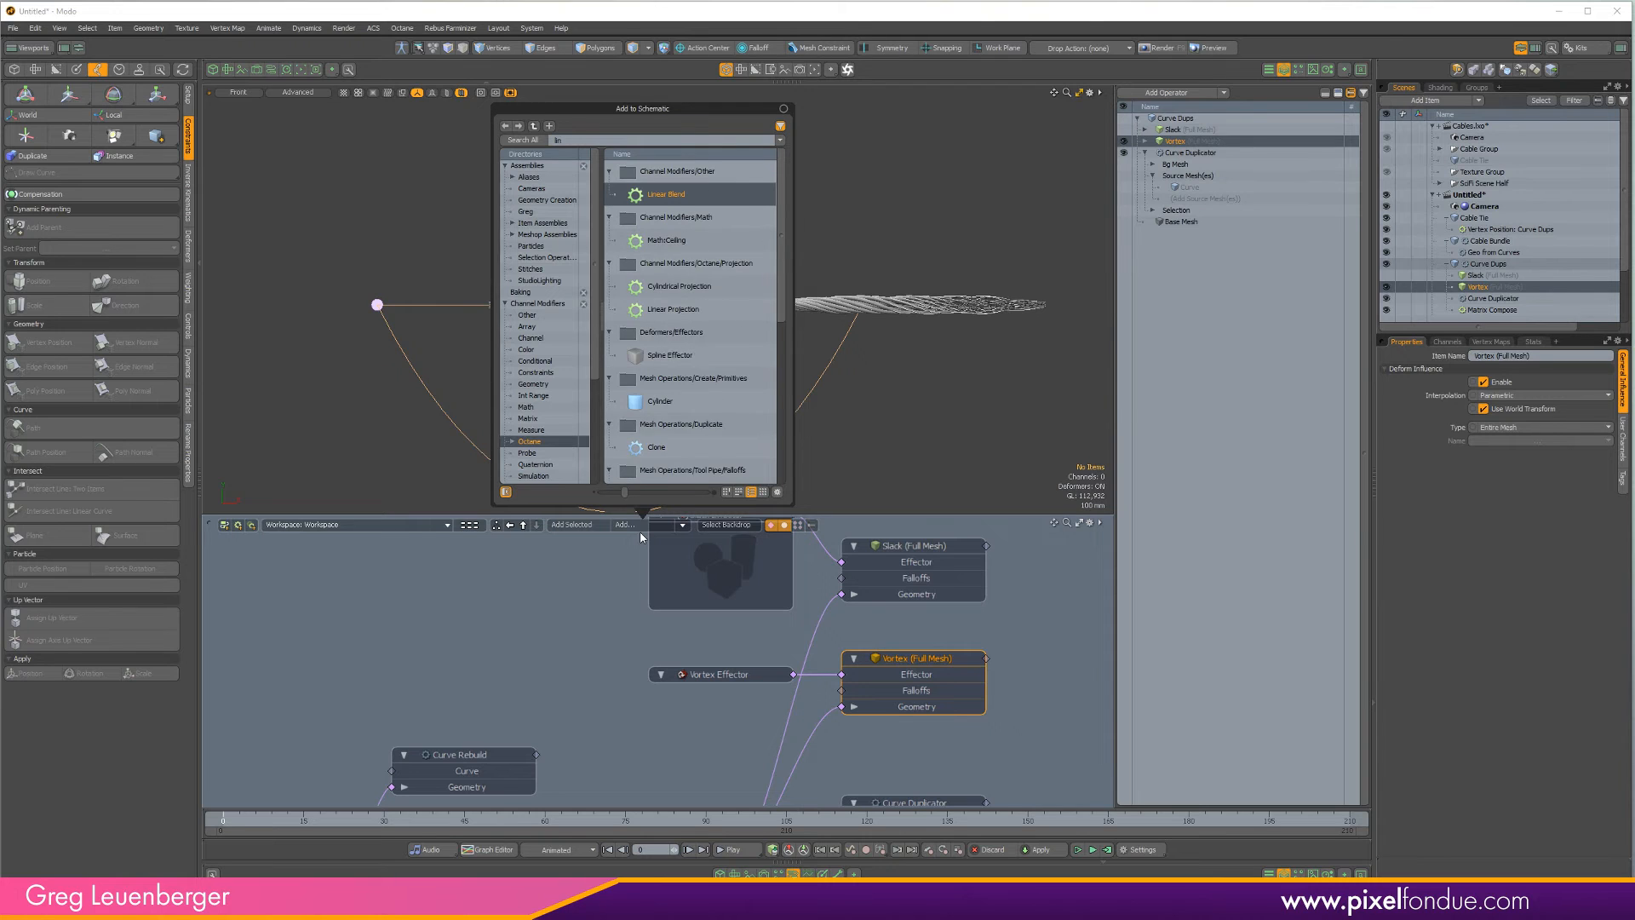
text(ear)
double_click(670, 341)
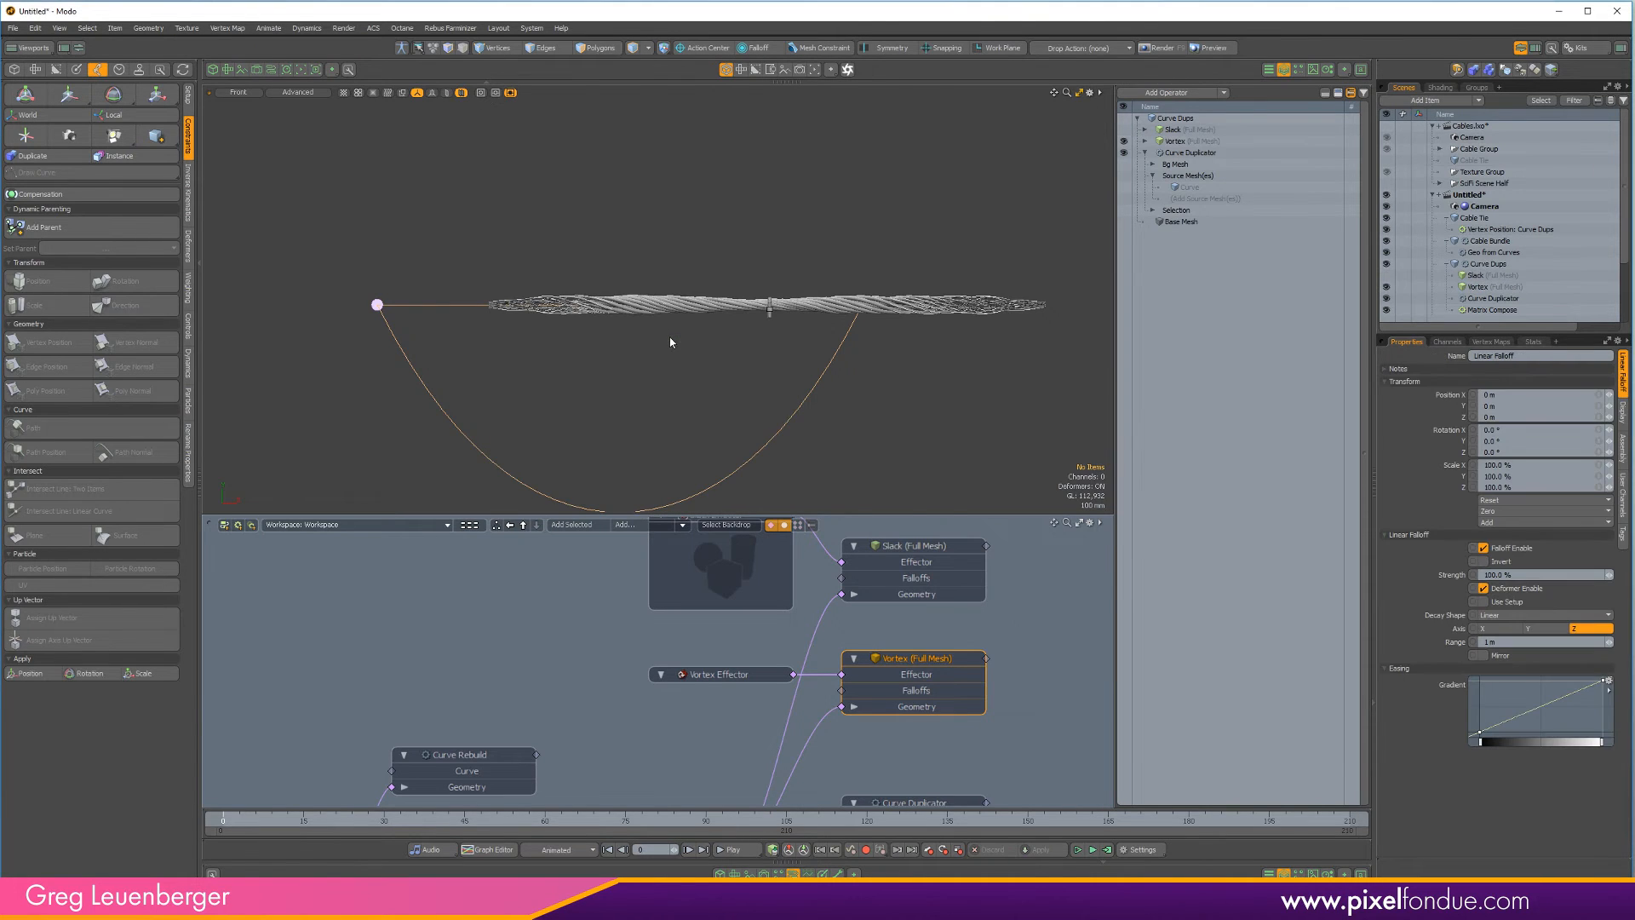
drag(807, 661, 515, 678)
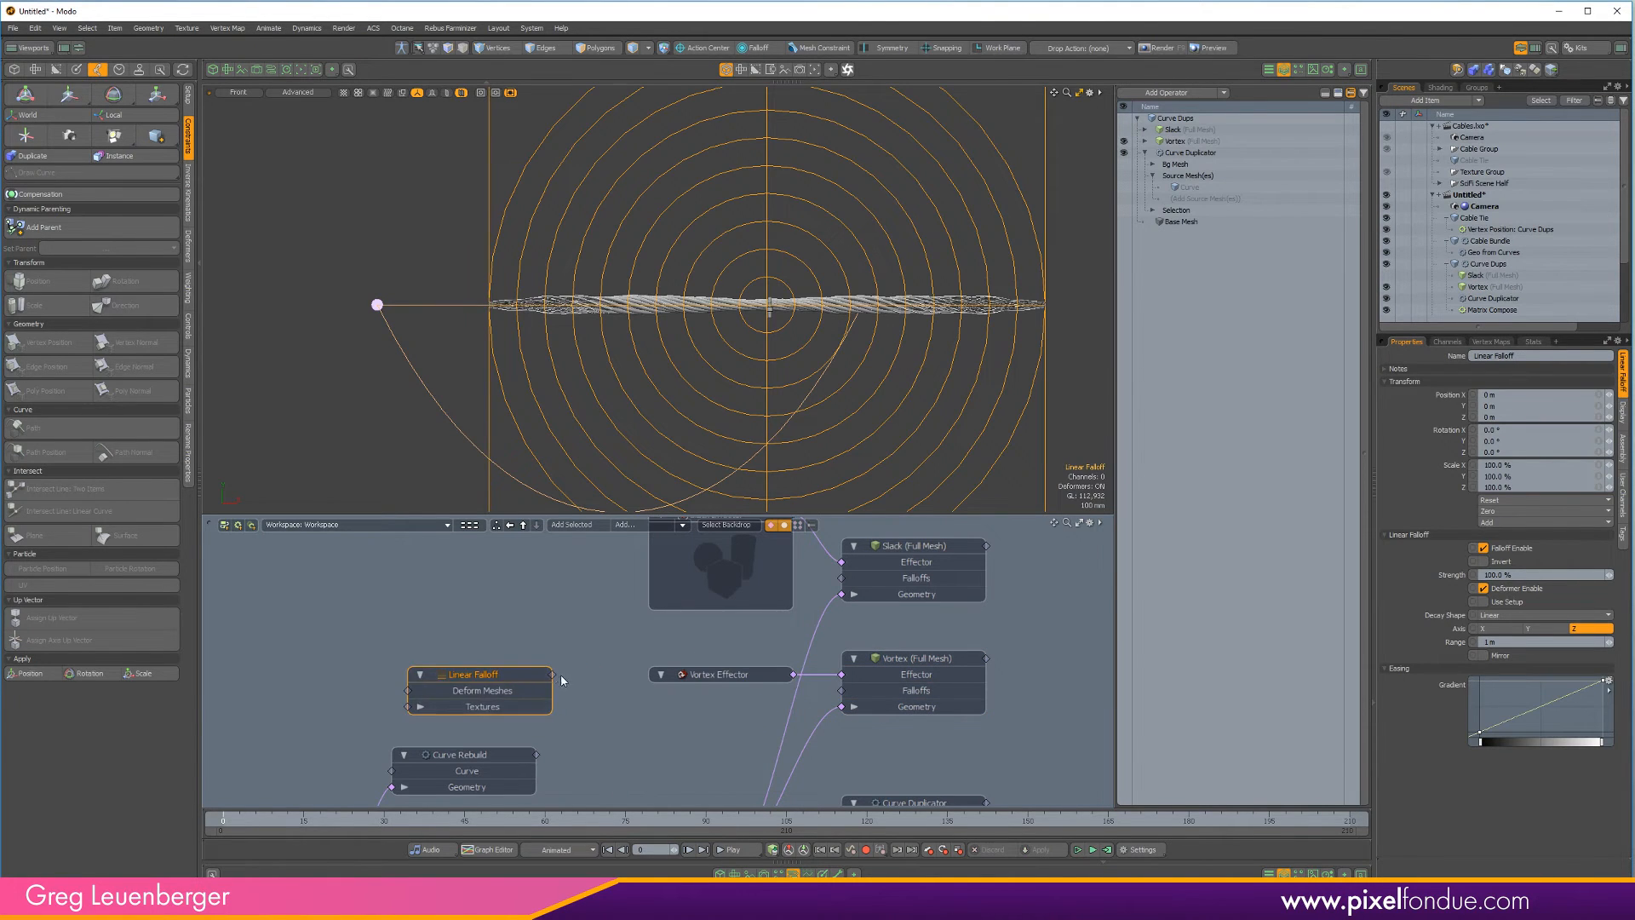
drag(905, 709, 903, 706)
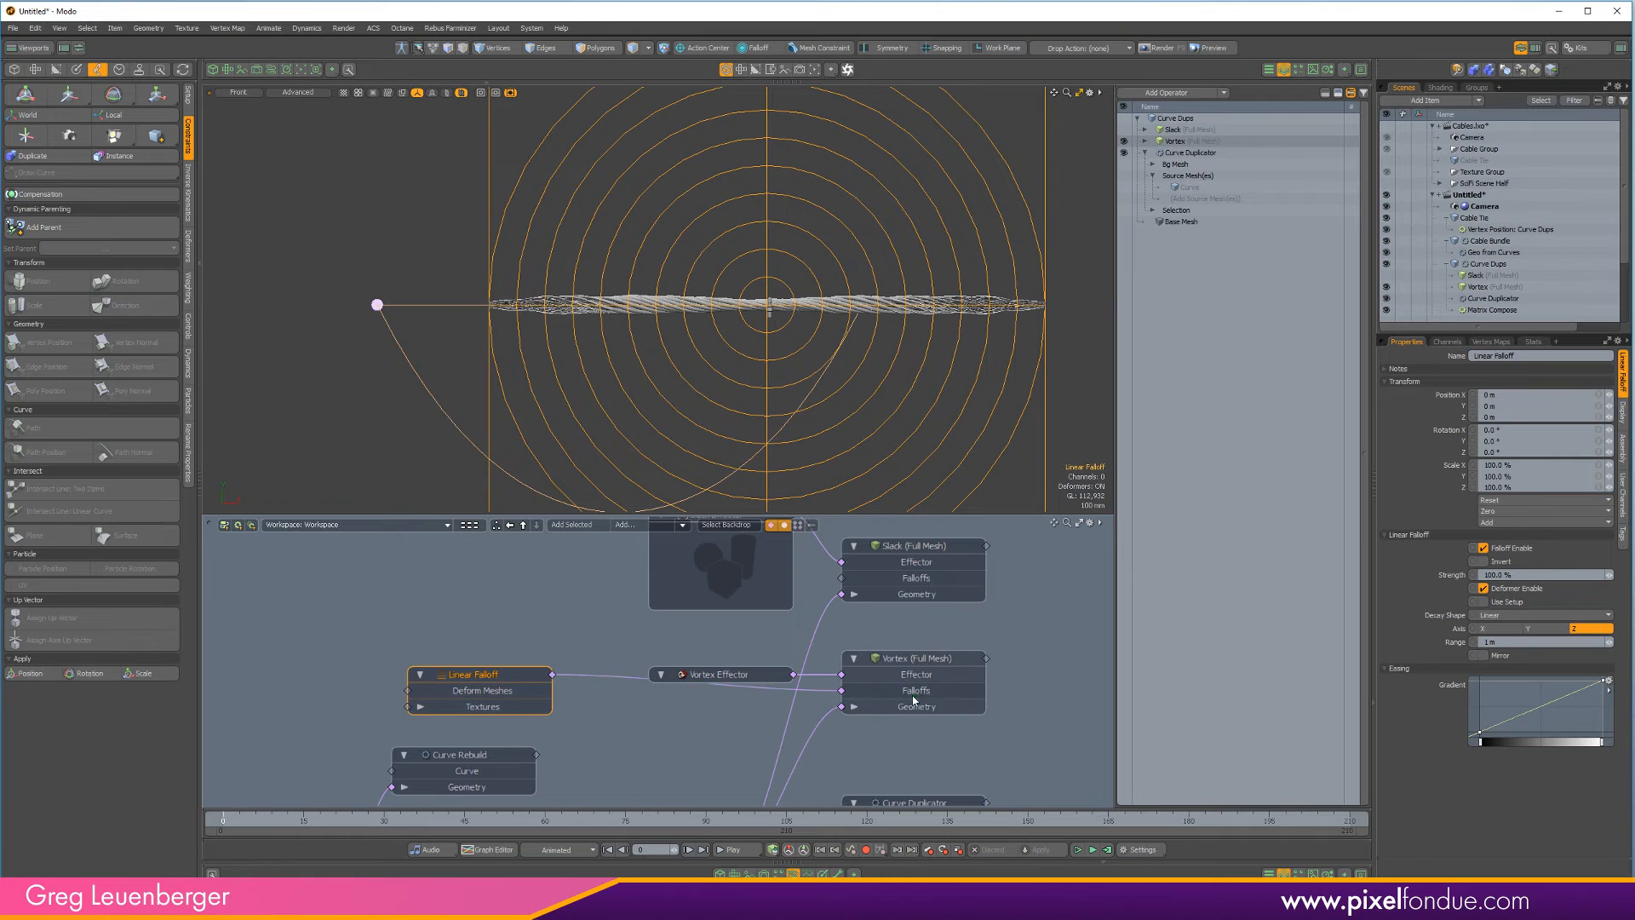
Set the Linear Falloff's axis to X and move it along the cable to about X -632 mm
click(1512, 629)
alt+drag(988, 401, 944, 390)
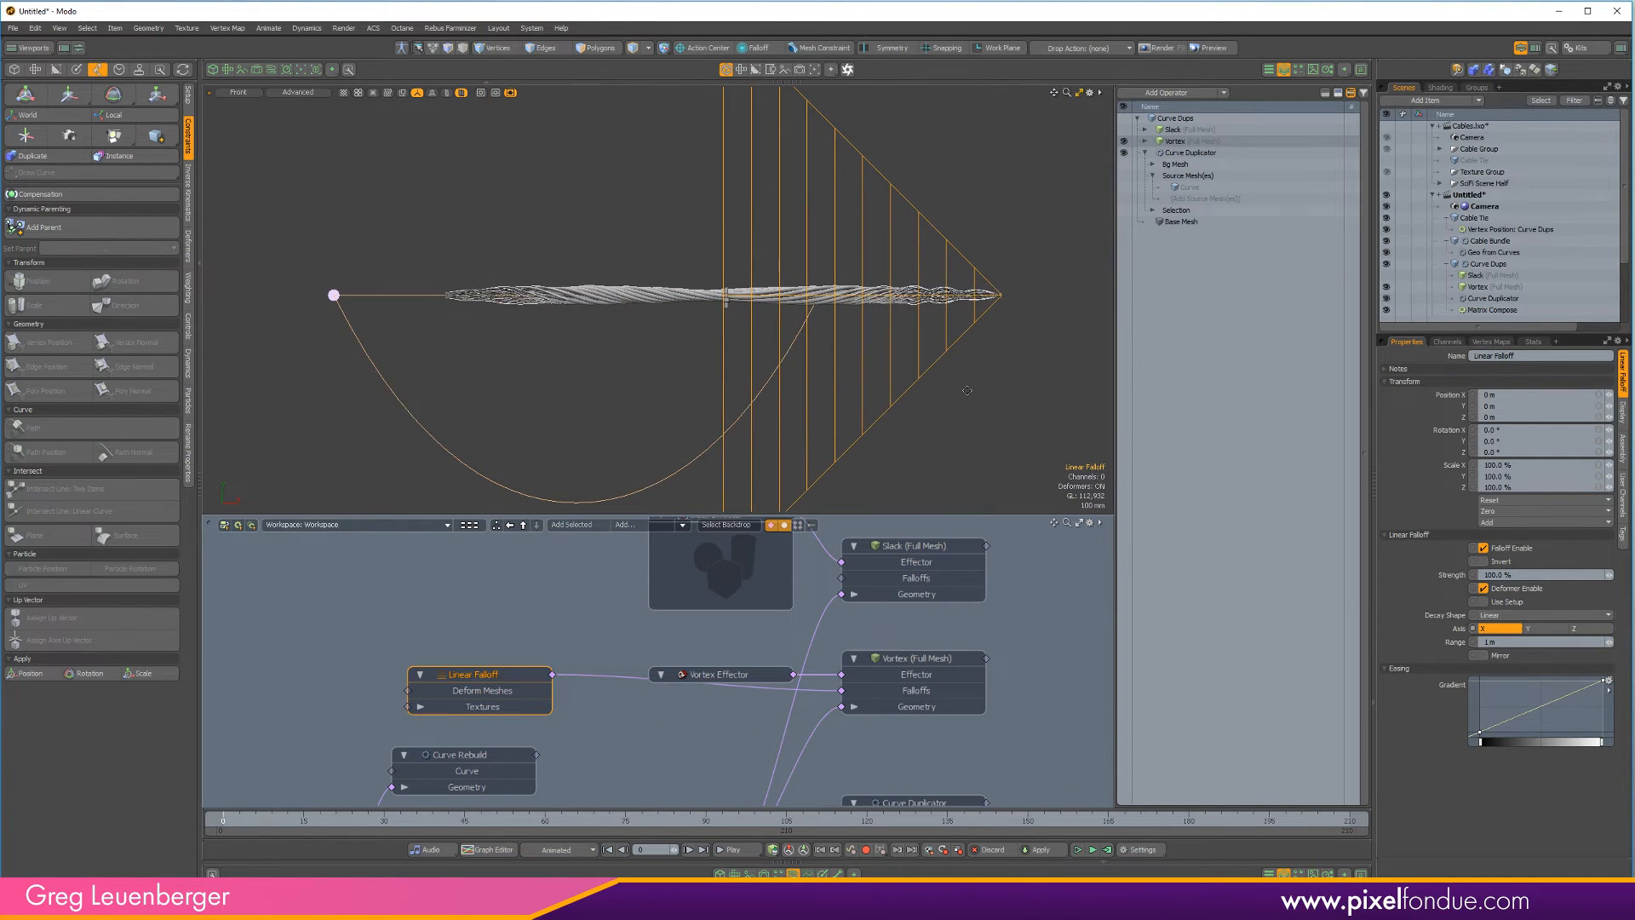
key(y)
drag(724, 294, 508, 295)
scroll(655, 288, up, 4)
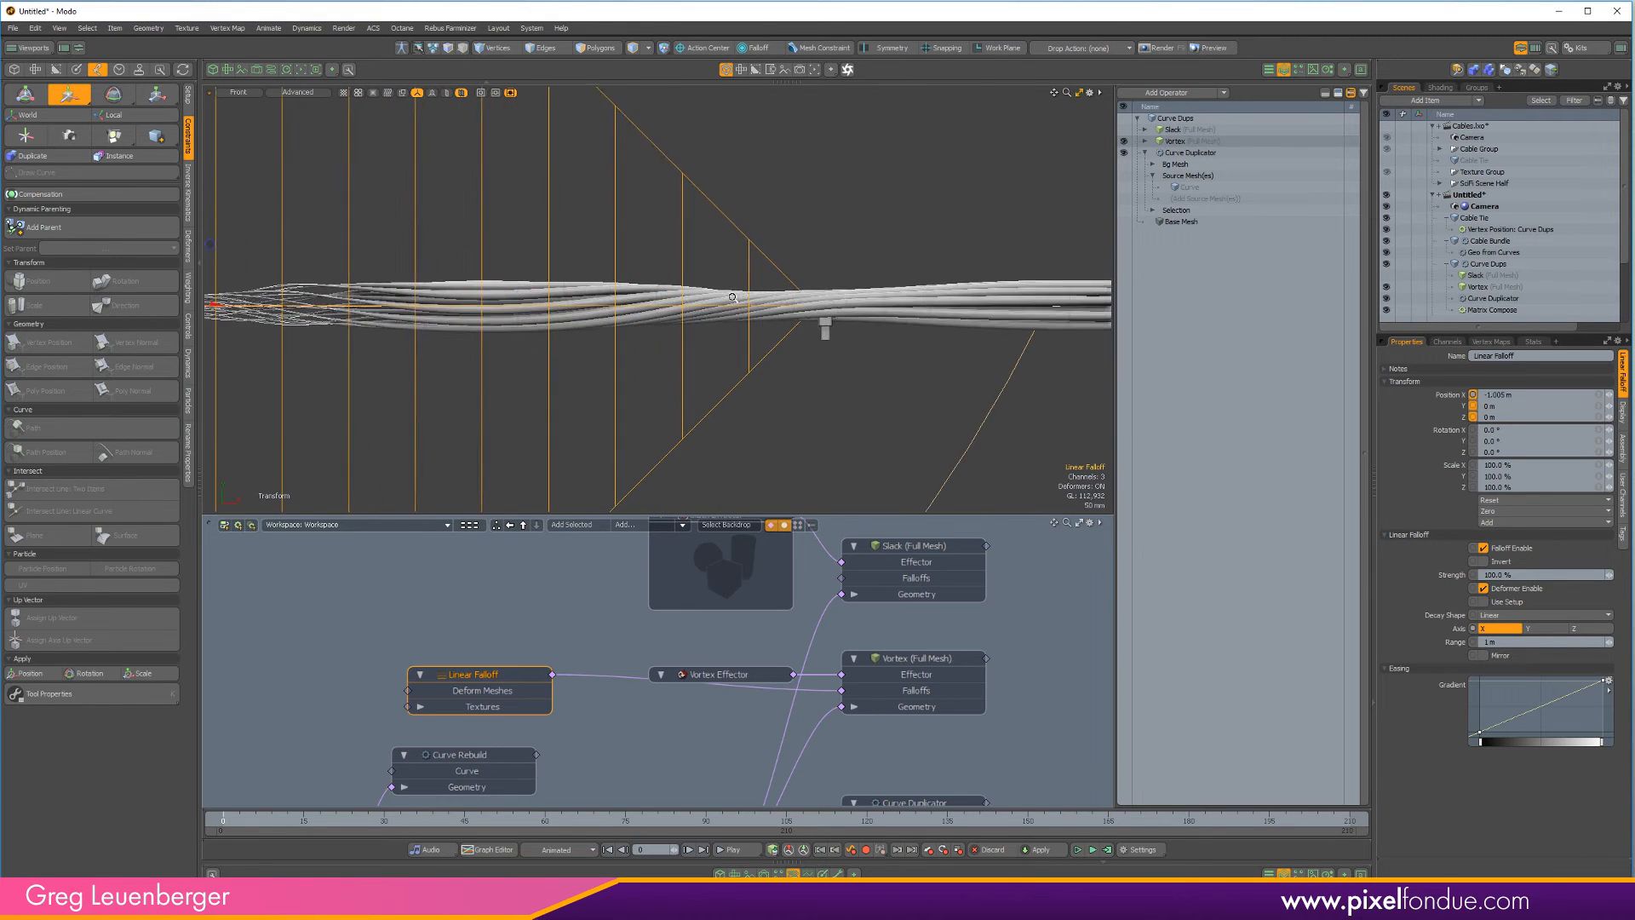
drag(228, 304, 55, 304)
alt+drag(430, 345, 618, 372)
scroll(618, 372, down, 1)
drag(324, 338, 716, 361)
alt+shift+drag(899, 385, 662, 370)
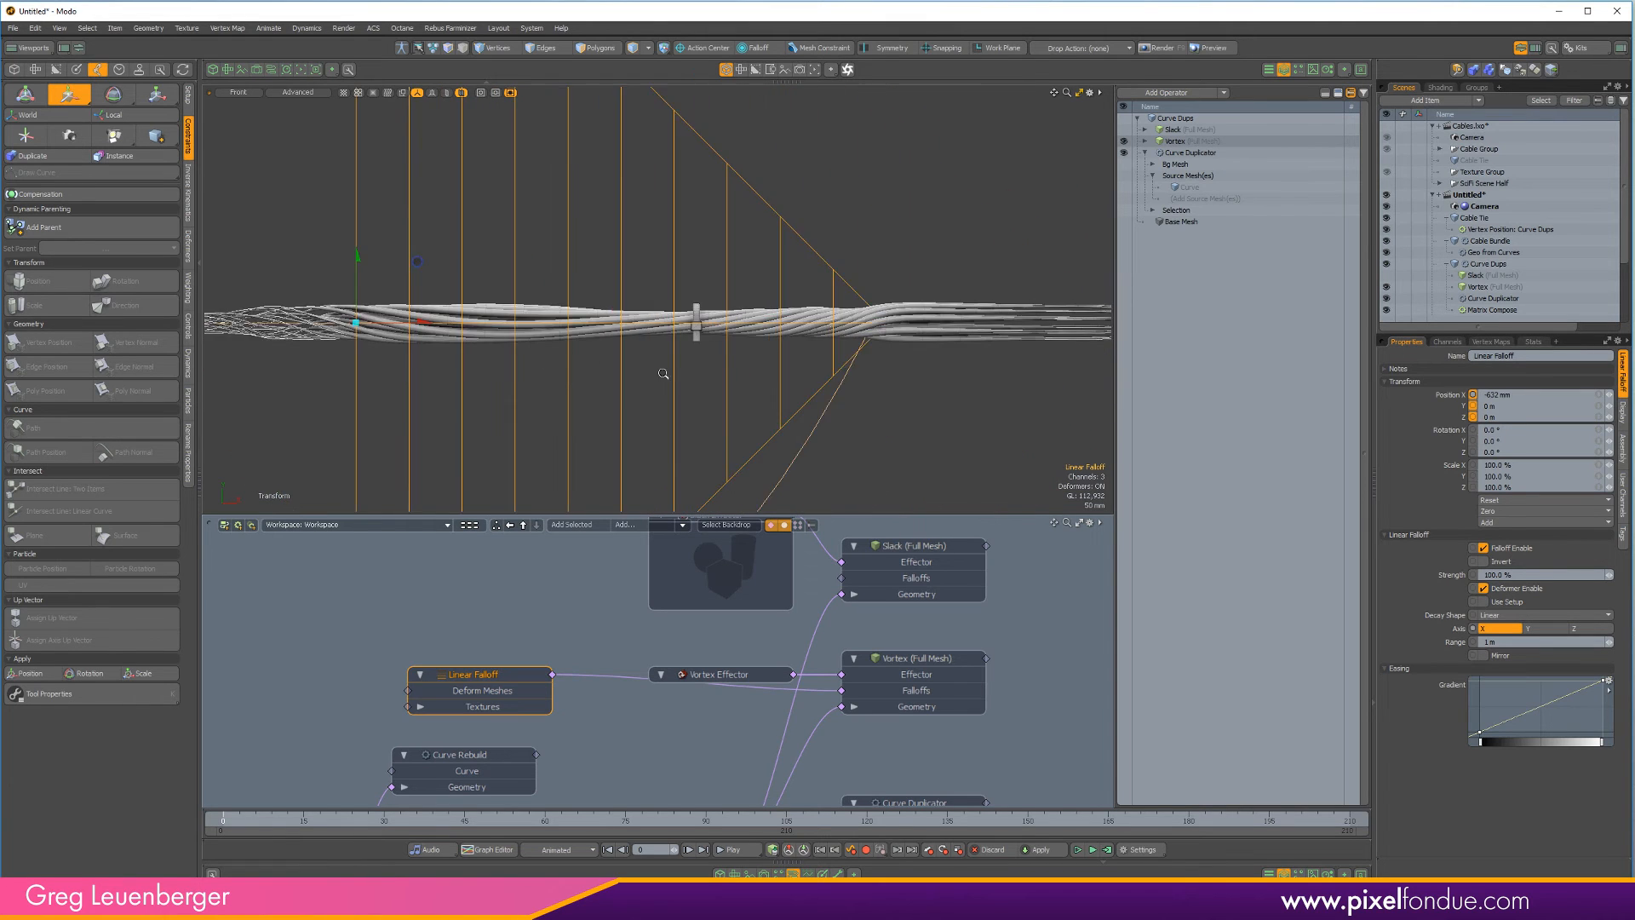
Enable Mirror on the Linear Falloff and move it to about X 8 mm, centred on the cable tie
scroll(663, 370, down, 2)
click(1482, 655)
scroll(605, 337, down, 2)
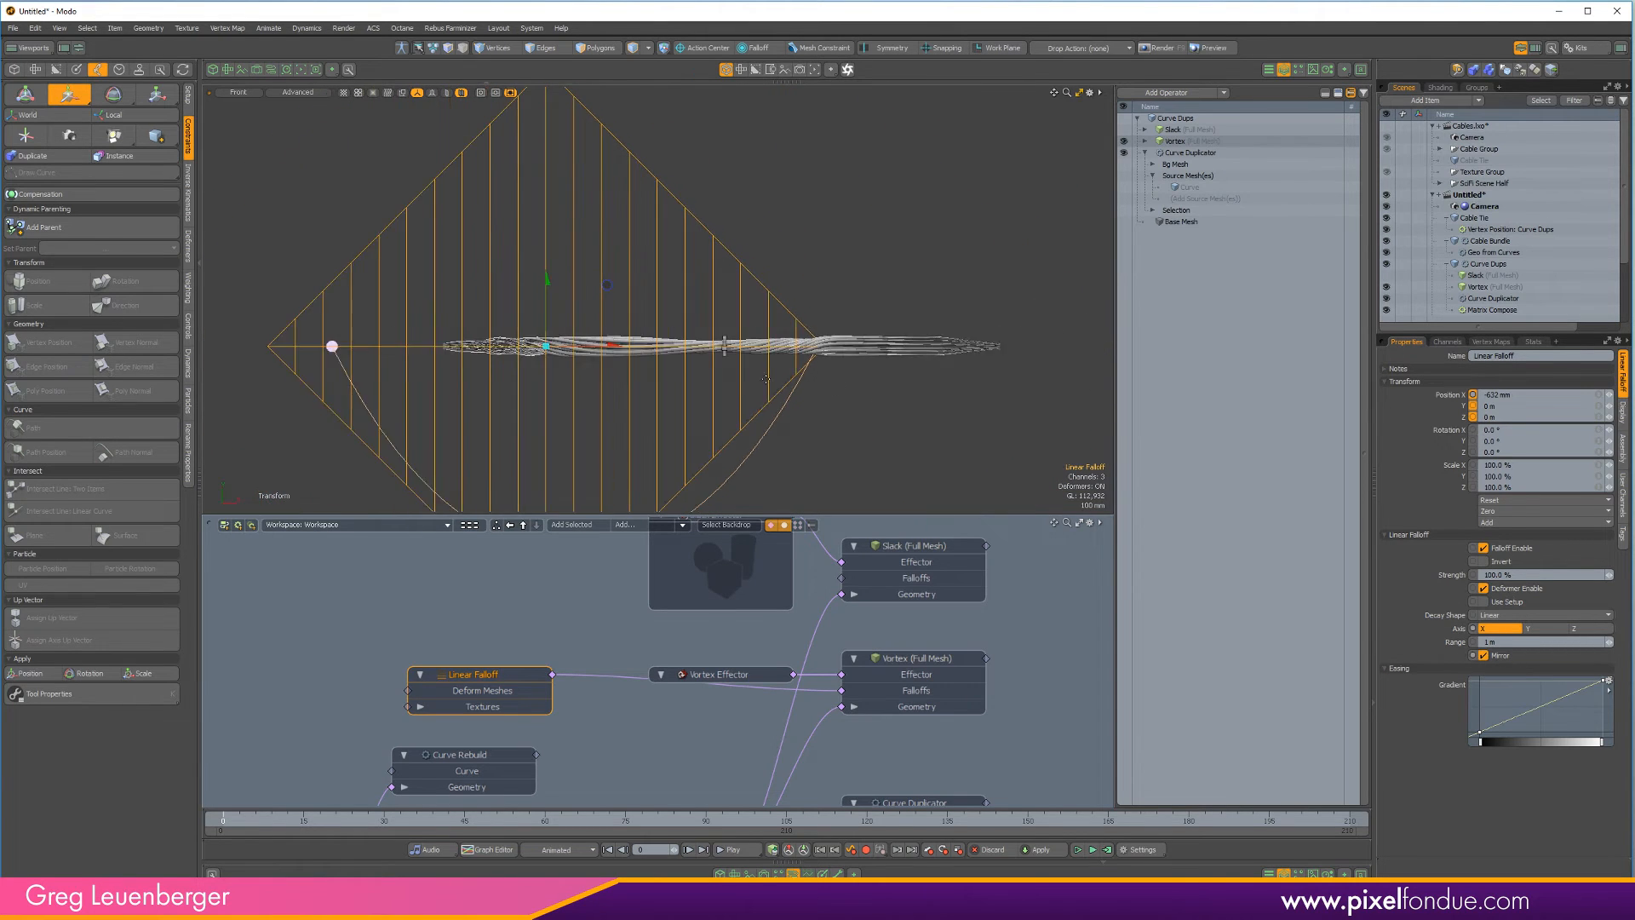
drag(651, 351, 833, 352)
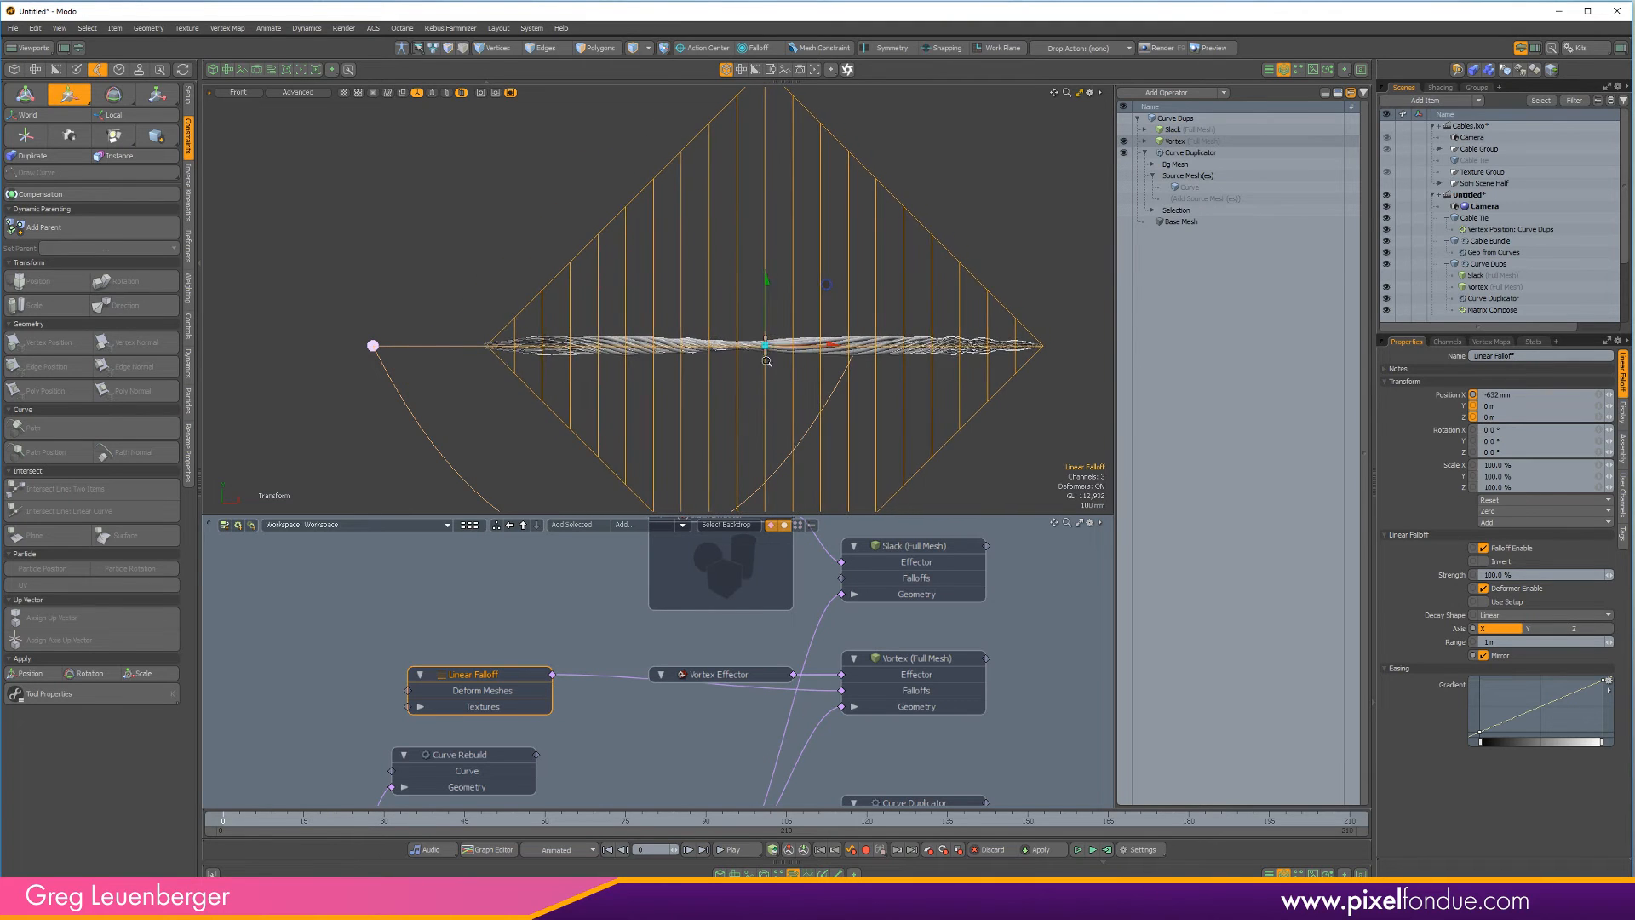
scroll(784, 371, up, 3)
scroll(784, 371, down, 1)
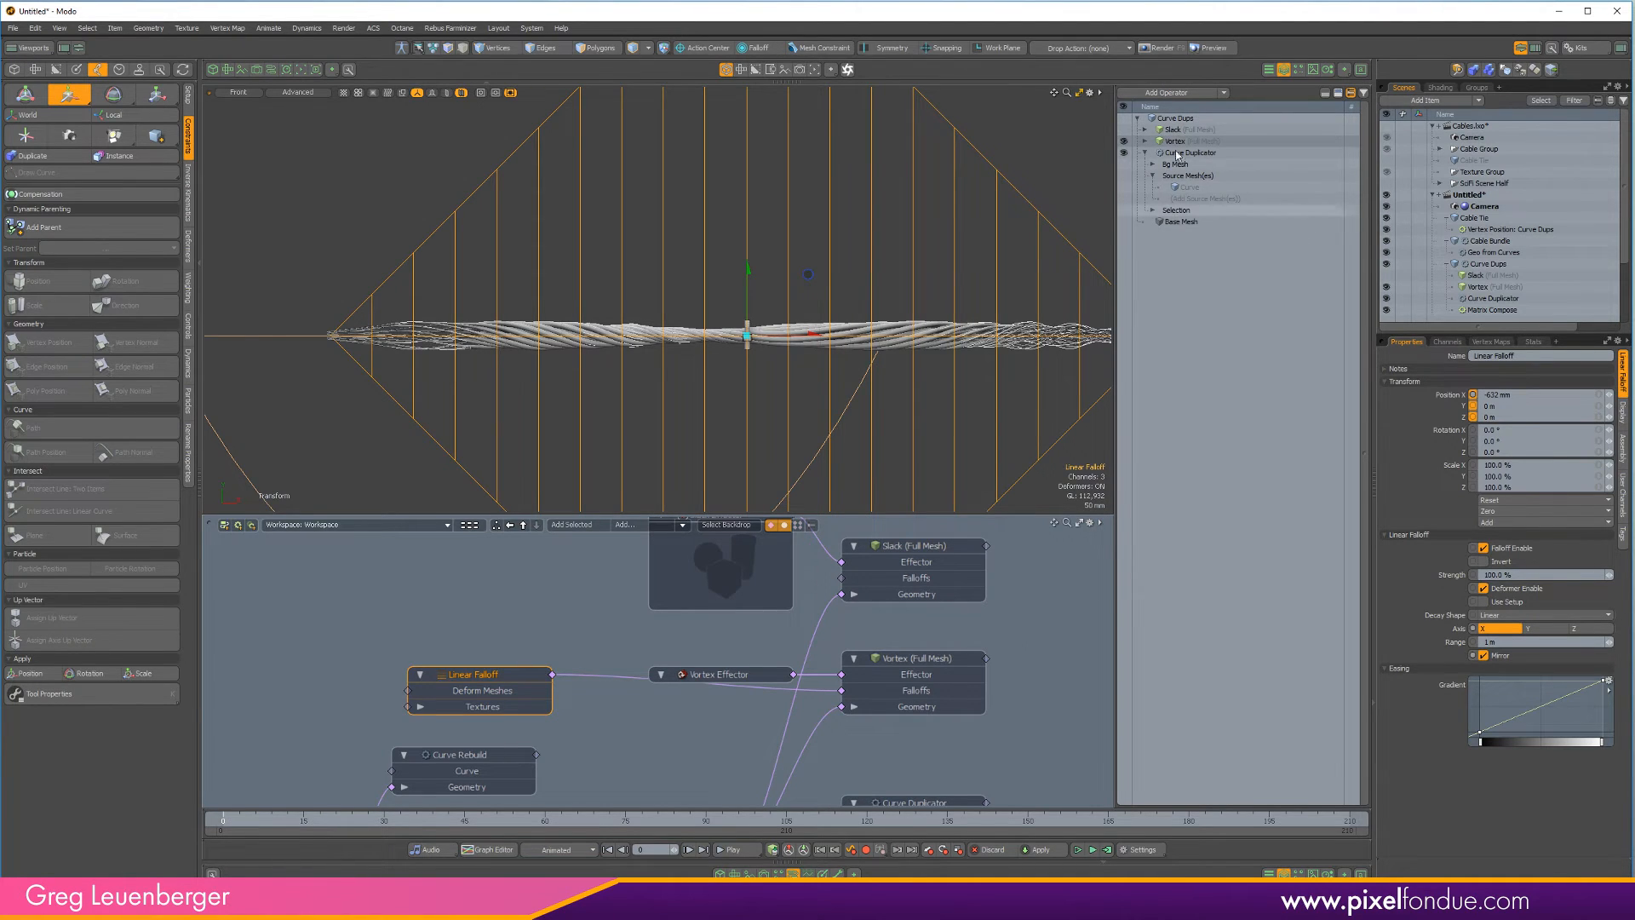
Re-enable the Slack deformer and inspect the mirrored twist on the hanging cable around the tie
click(1123, 130)
scroll(738, 398, down, 3)
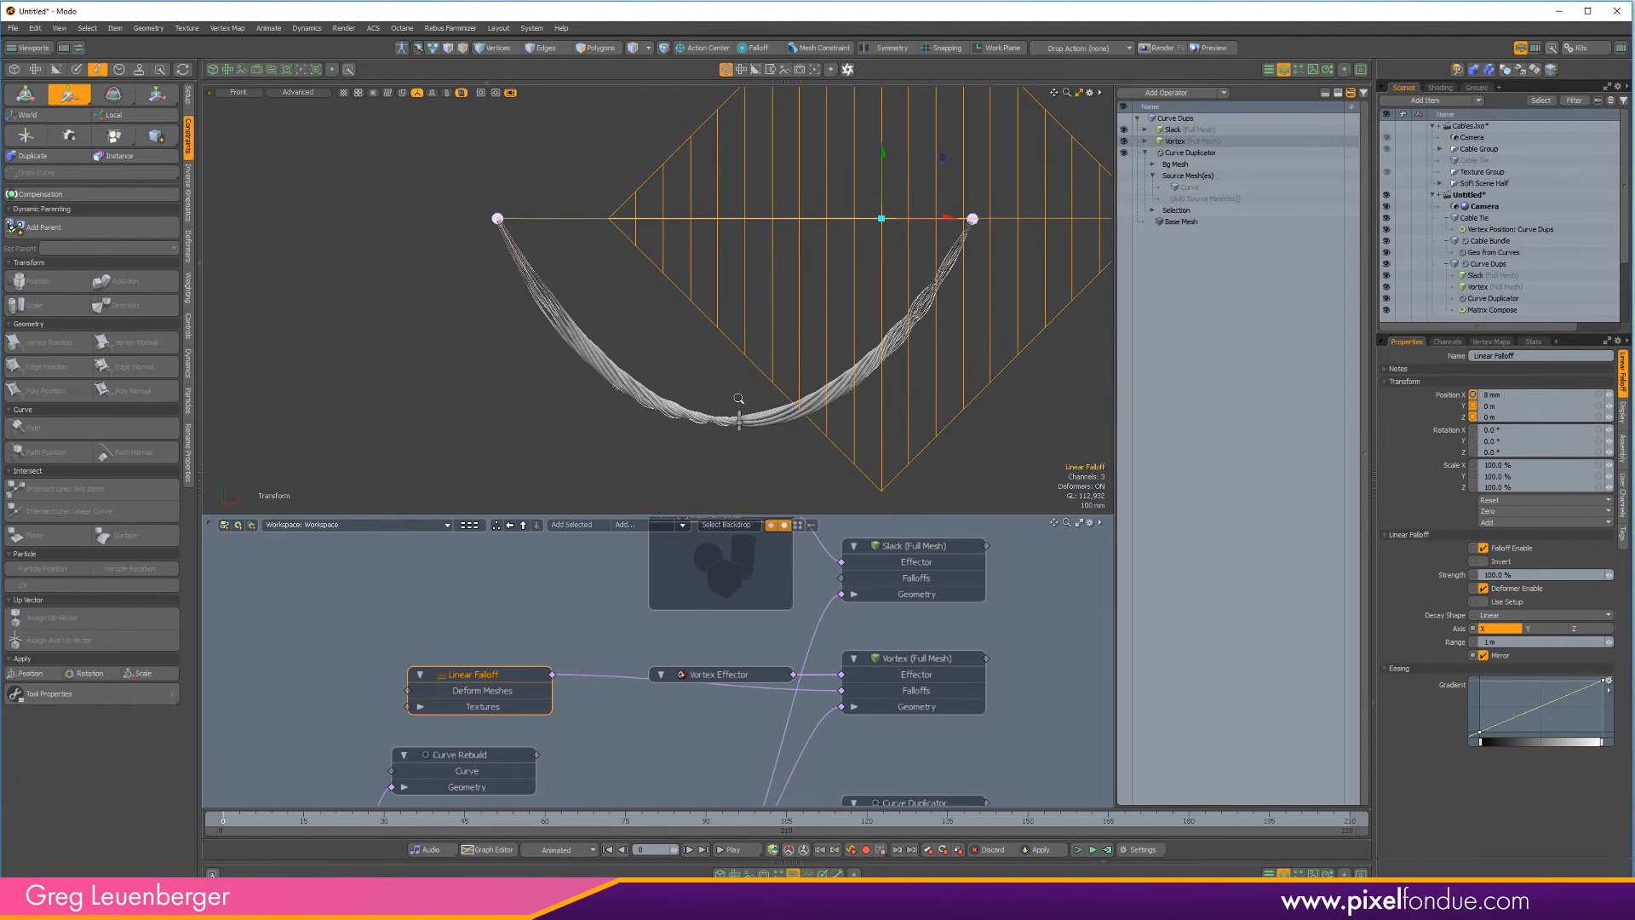
scroll(739, 399, up, 3)
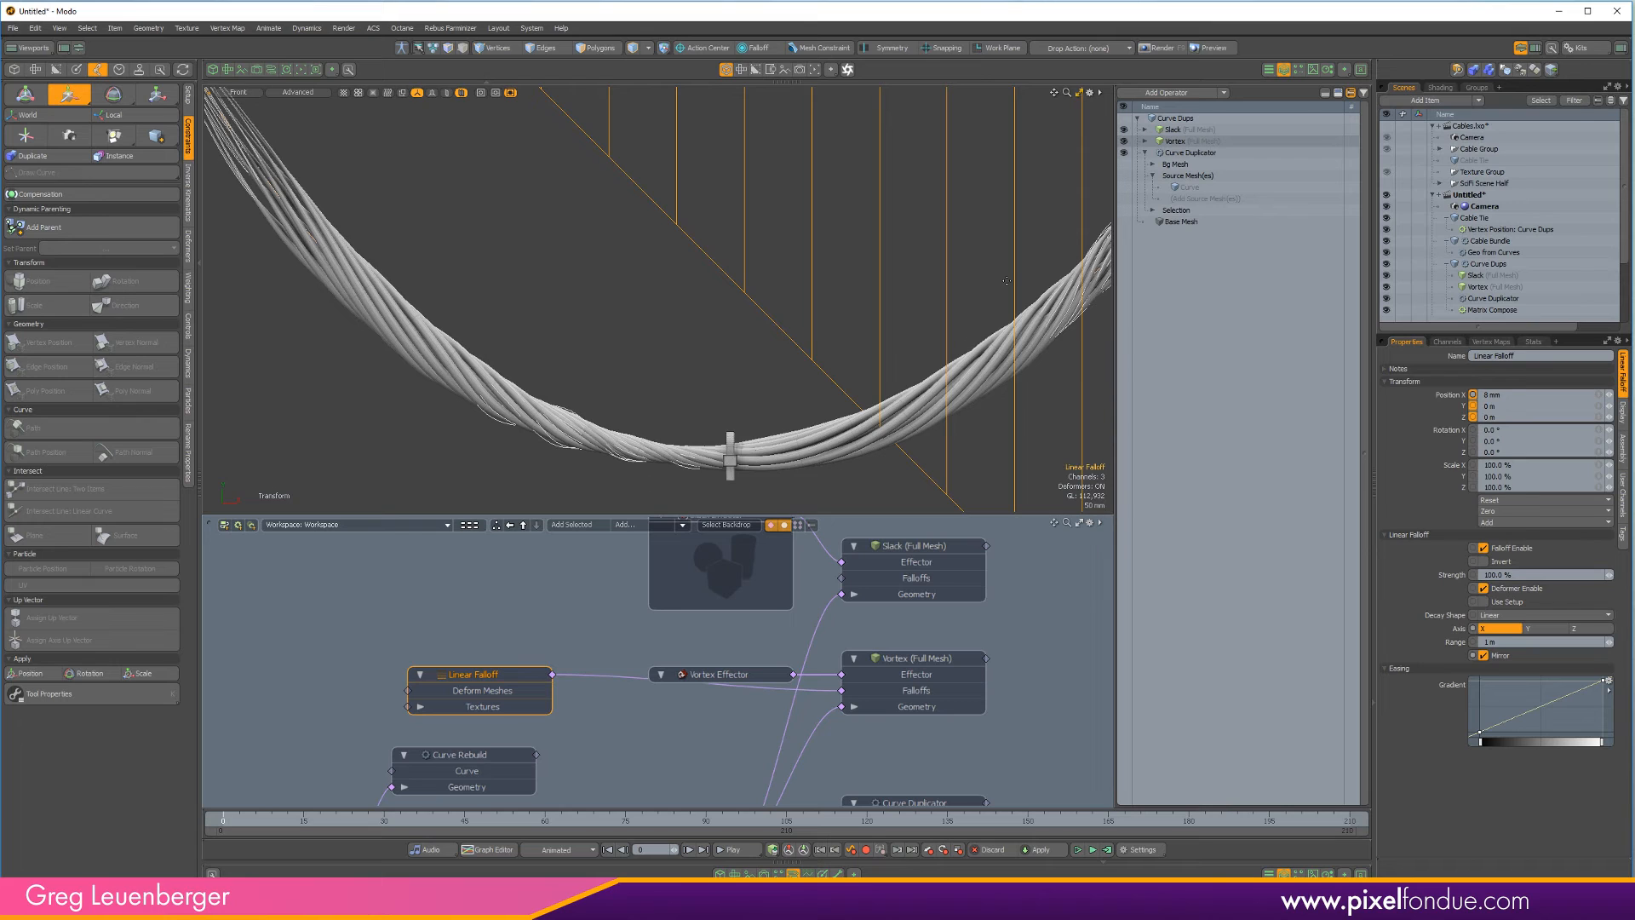
scroll(993, 294, down, 3)
alt+shift+drag(1106, 266, 1006, 327)
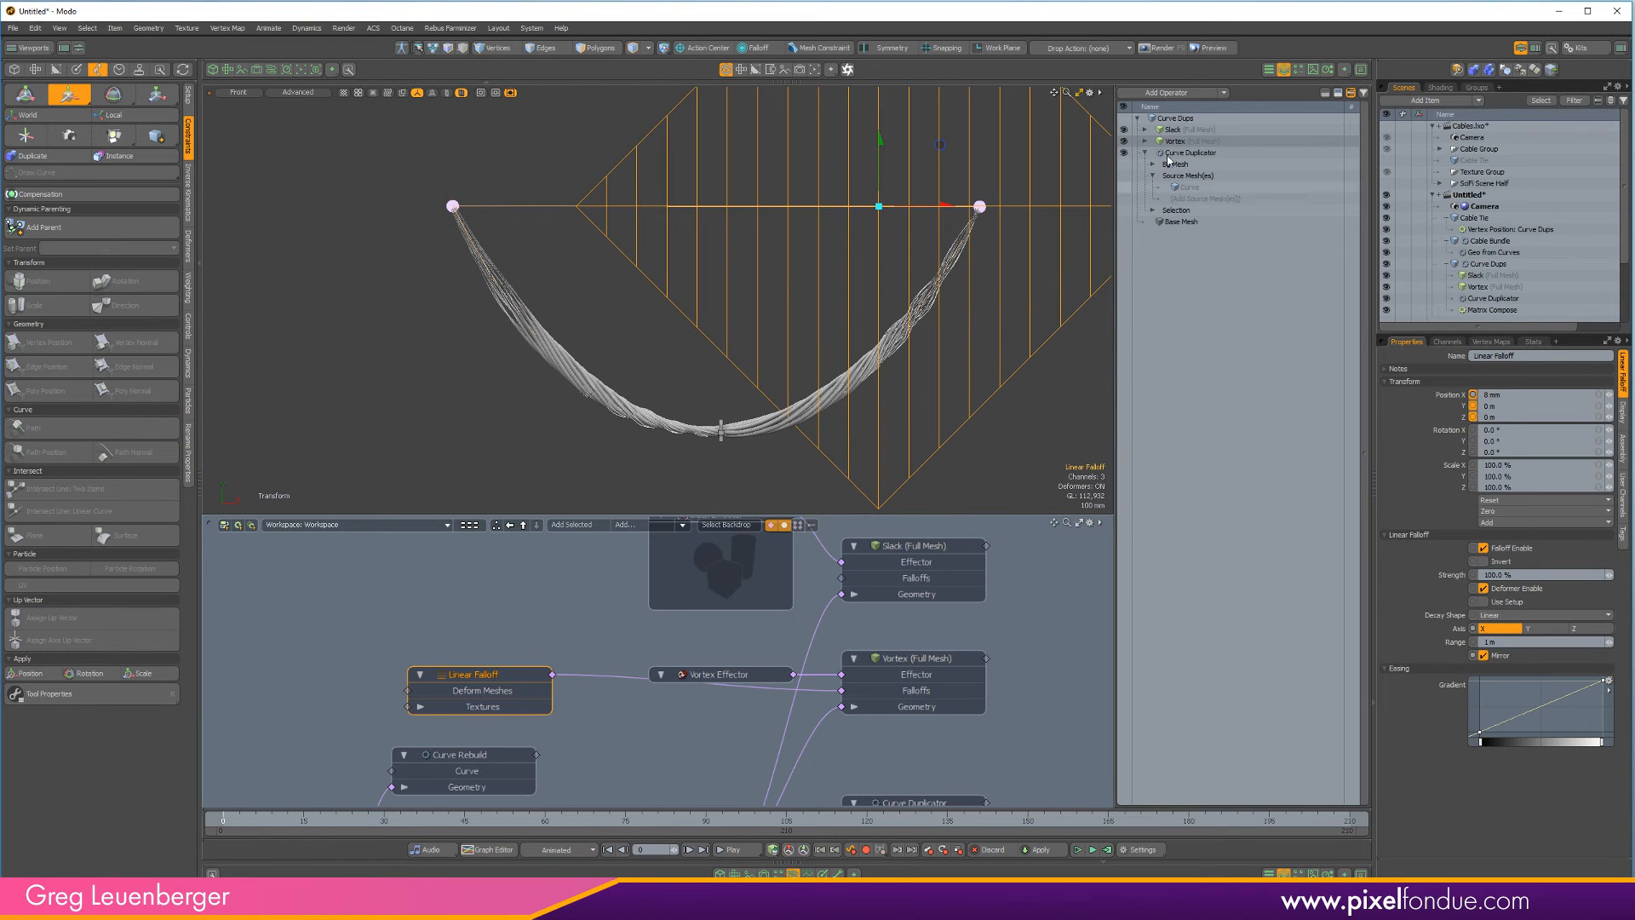
Toggle the Slack deformer off and back on, deselect everything, and inspect the twist on both sides of the cable tie
click(1123, 130)
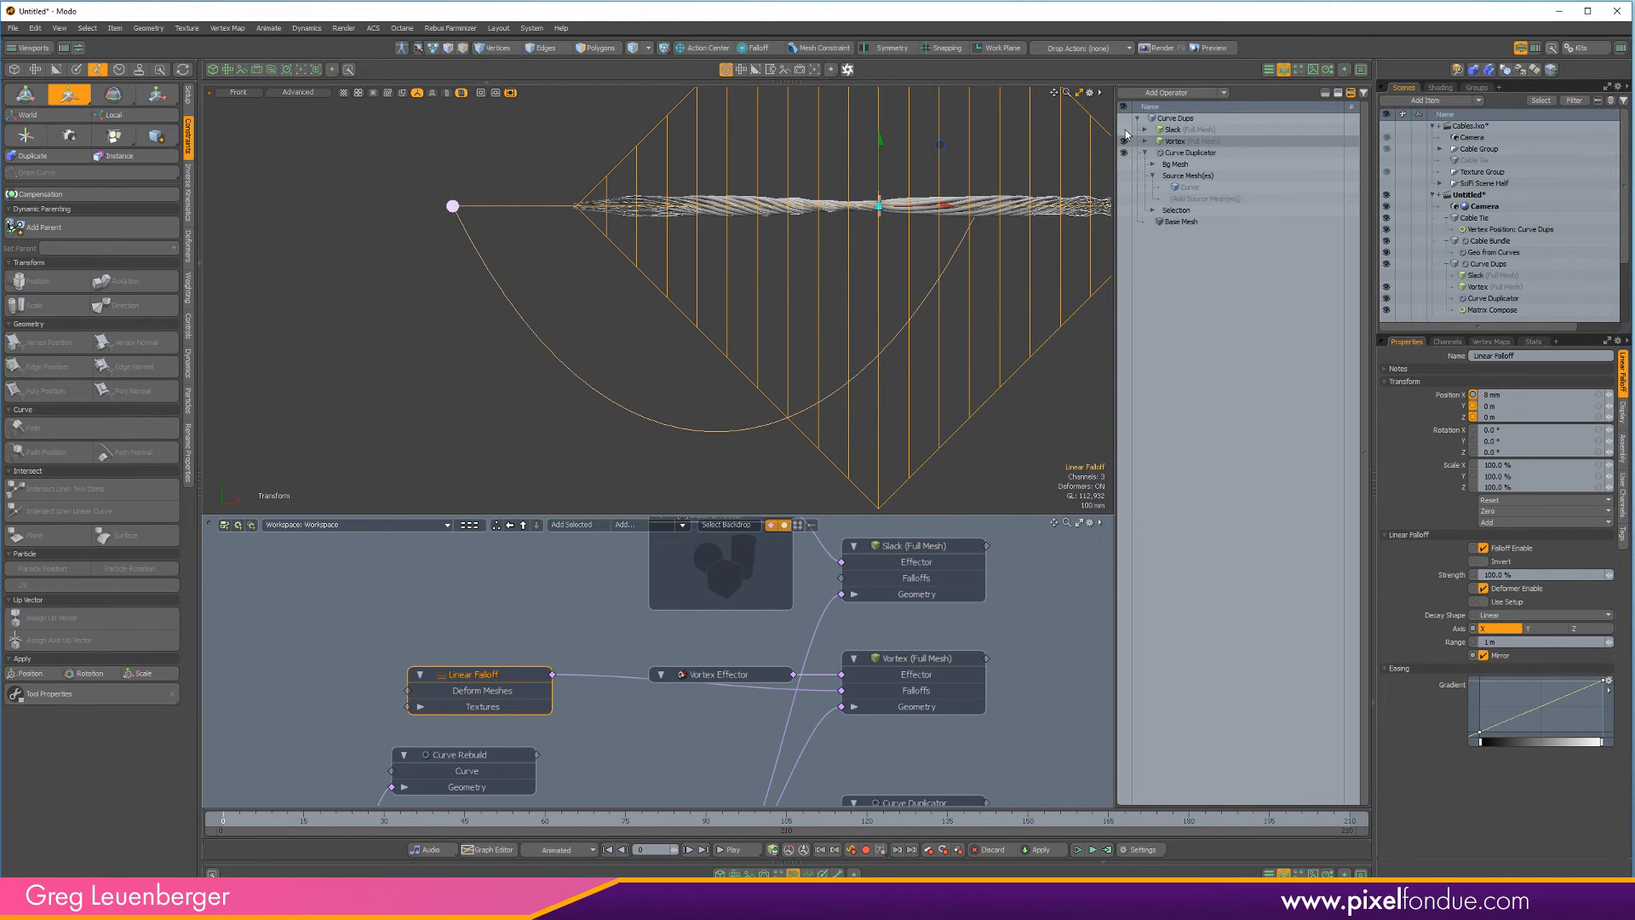
click(1124, 130)
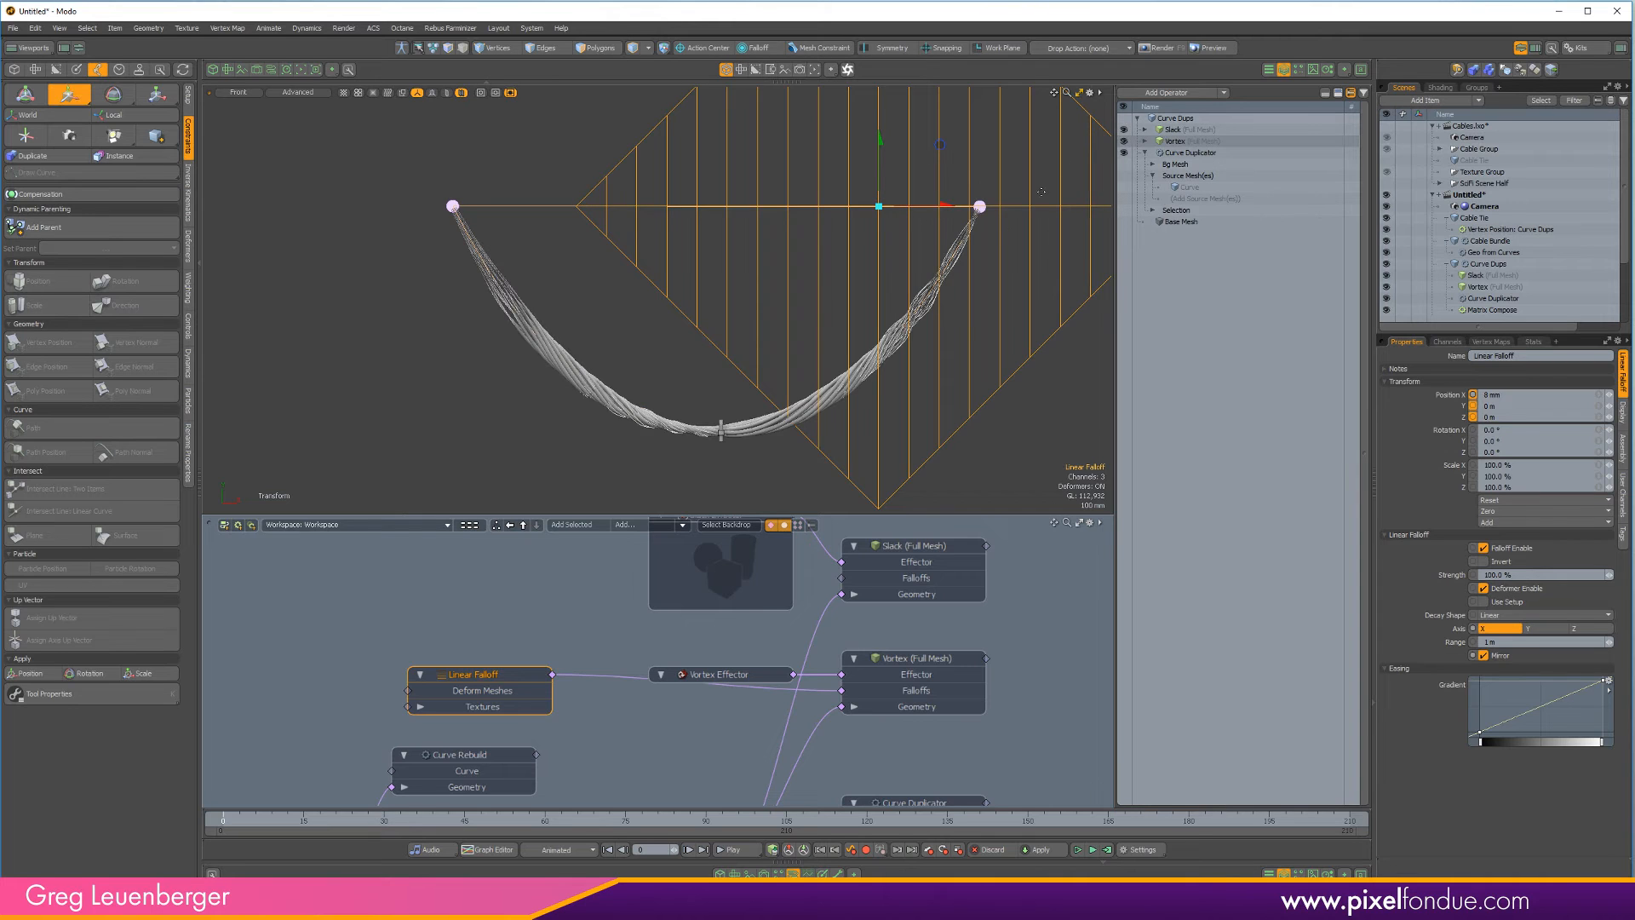
key(ctrl+3)
click(776, 361)
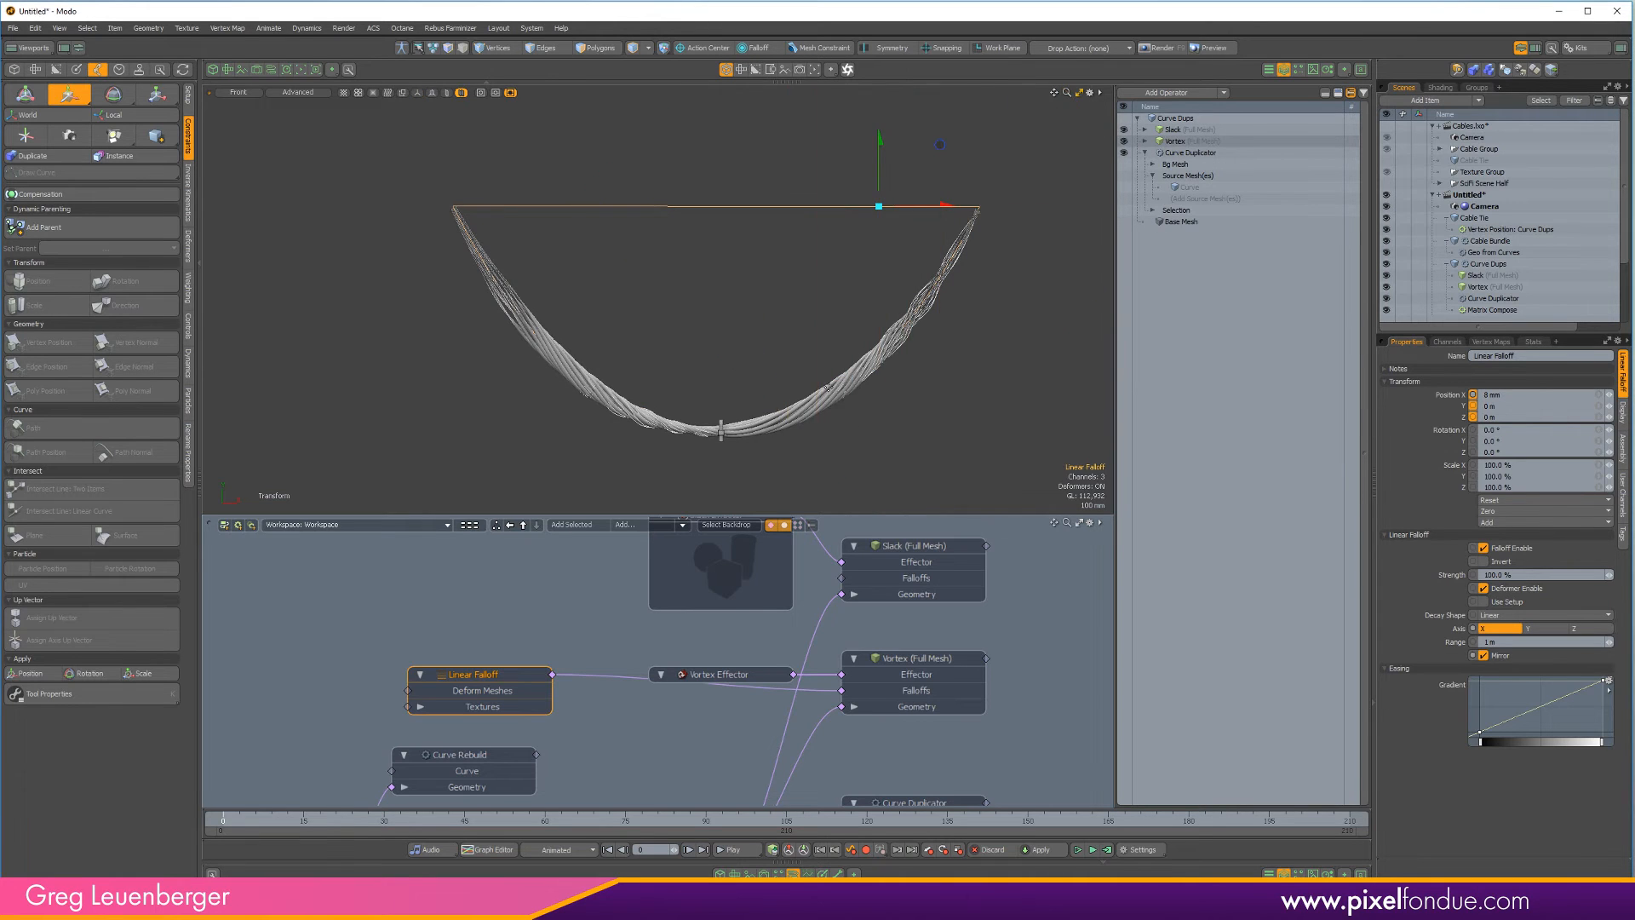
scroll(741, 433, up, 3)
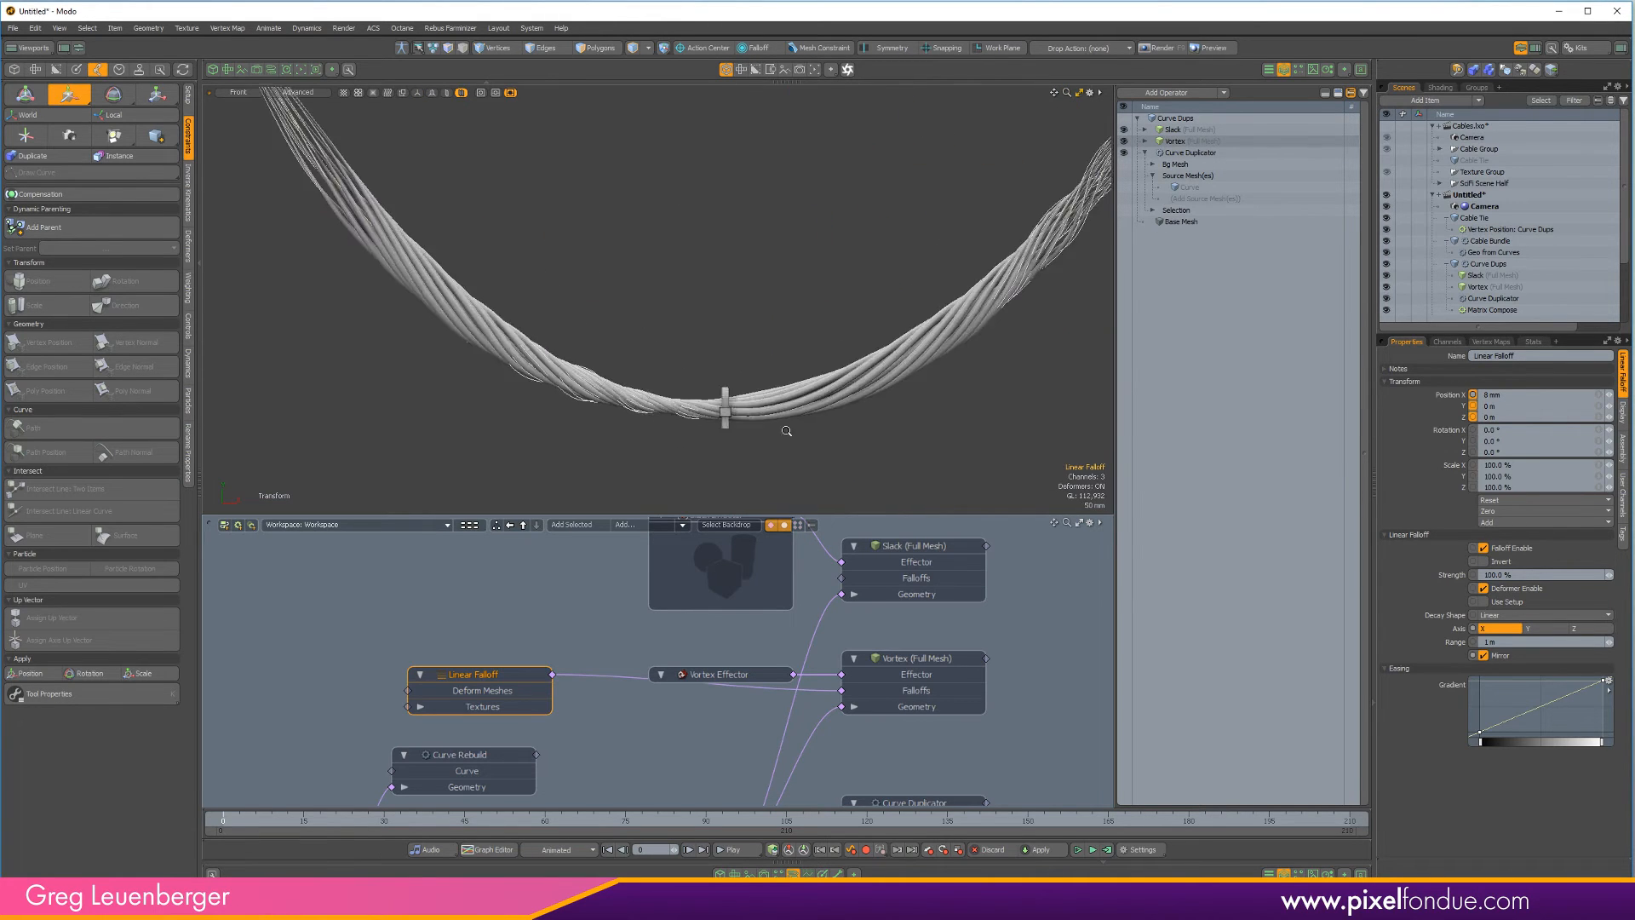
Hide the Curve Dups mesh, select the Cable Tie, and inspect the bundle beside the tie
click(1387, 252)
click(1388, 252)
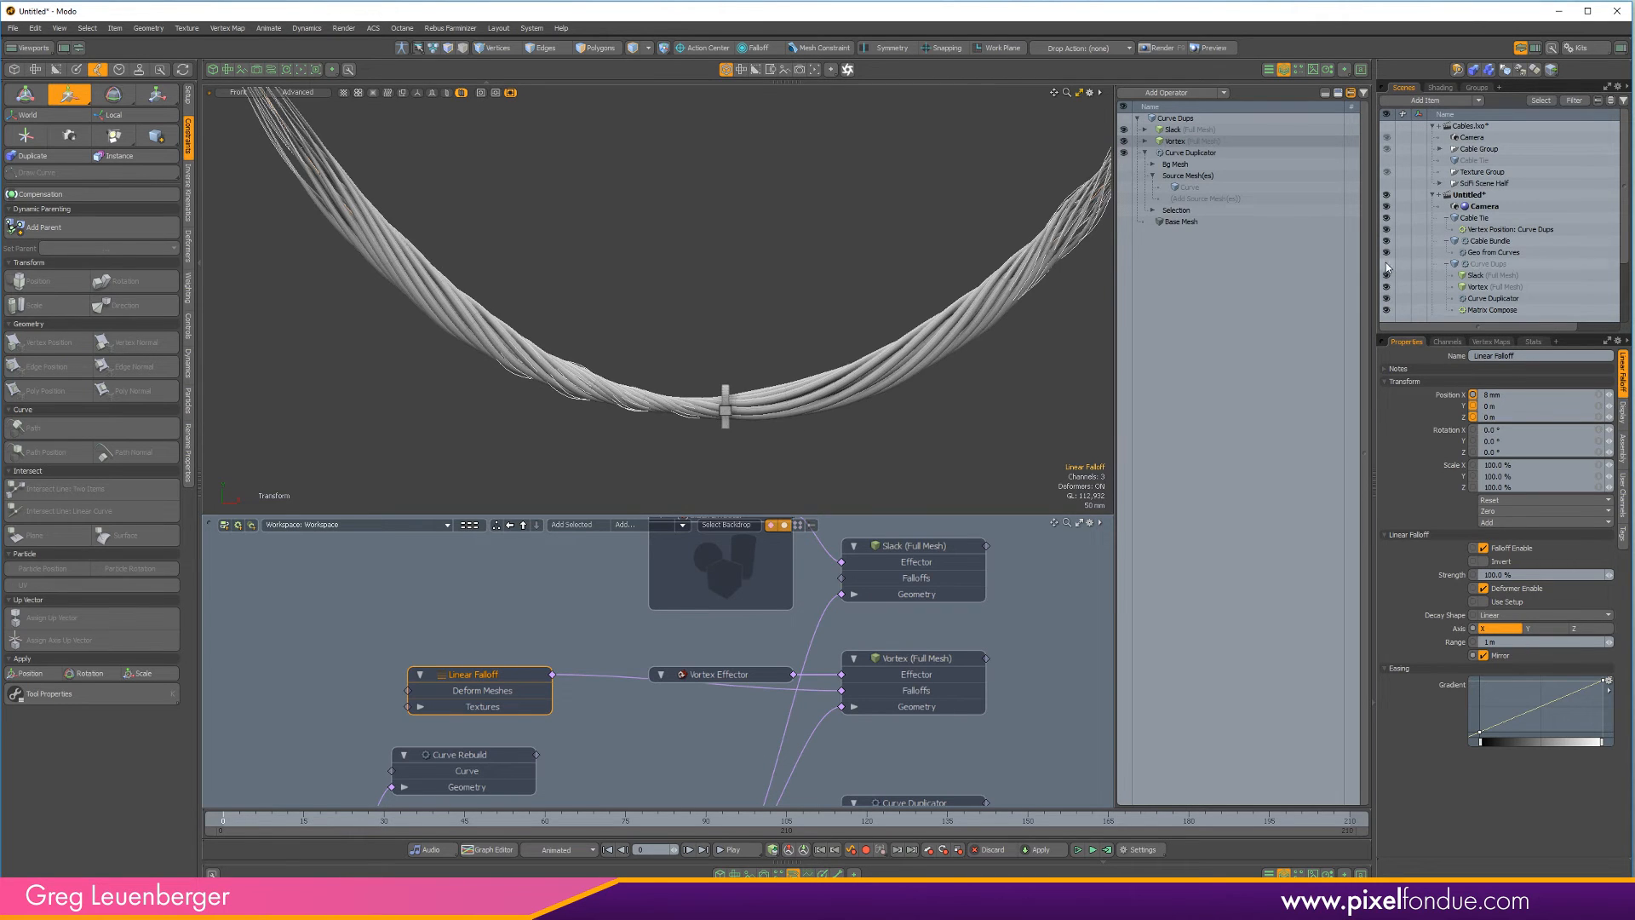
key(a)
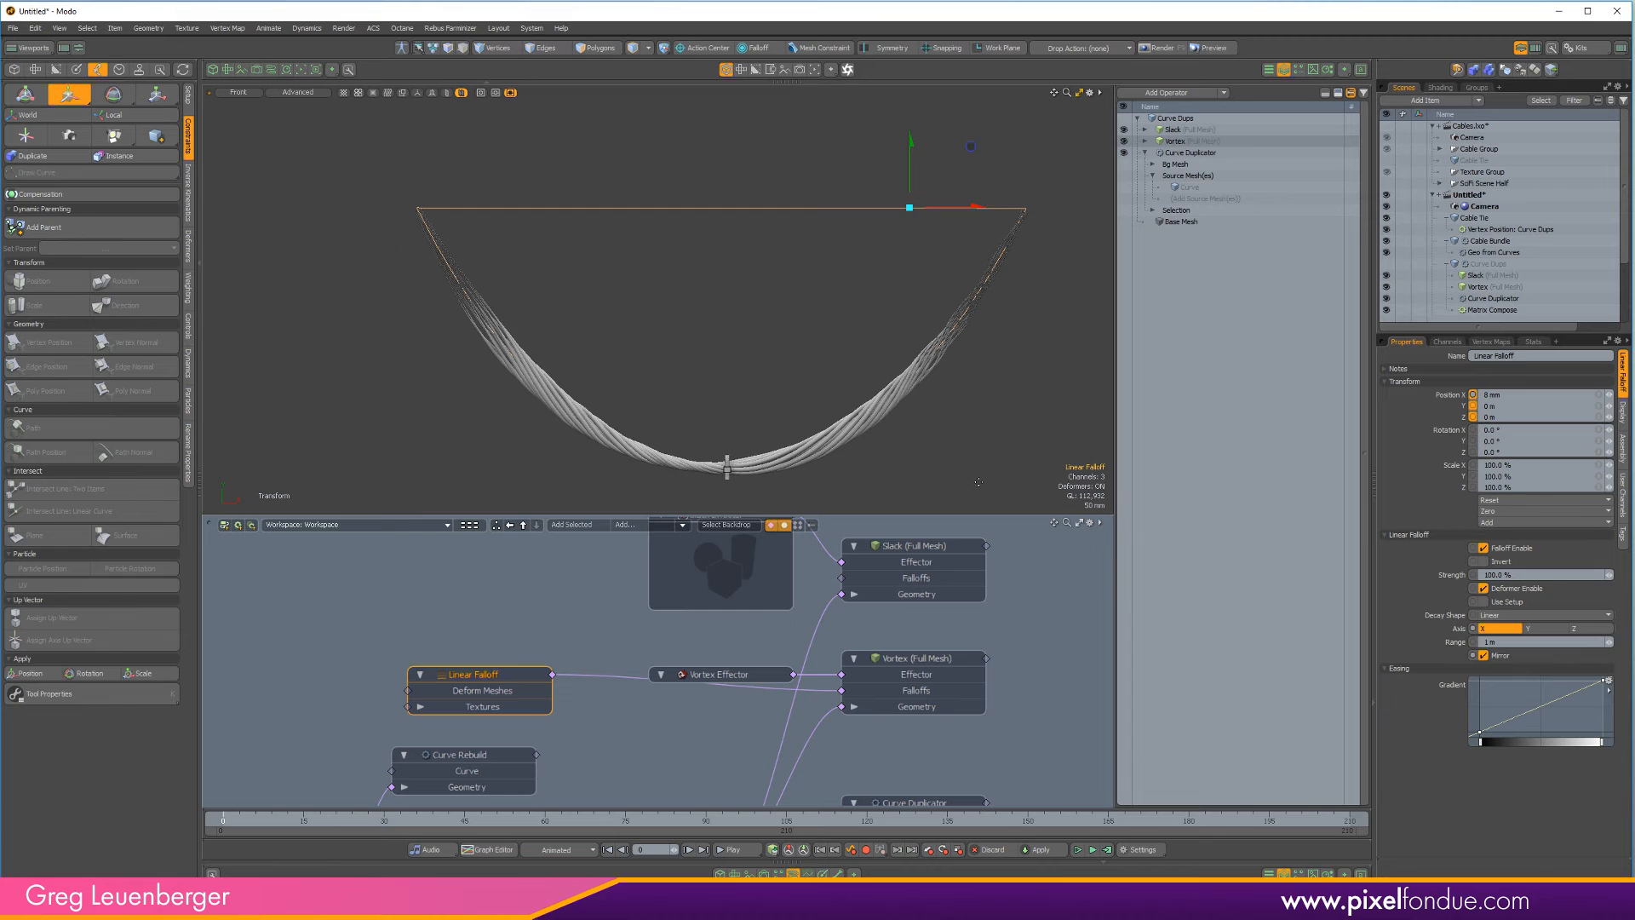
scroll(847, 473, up, 2)
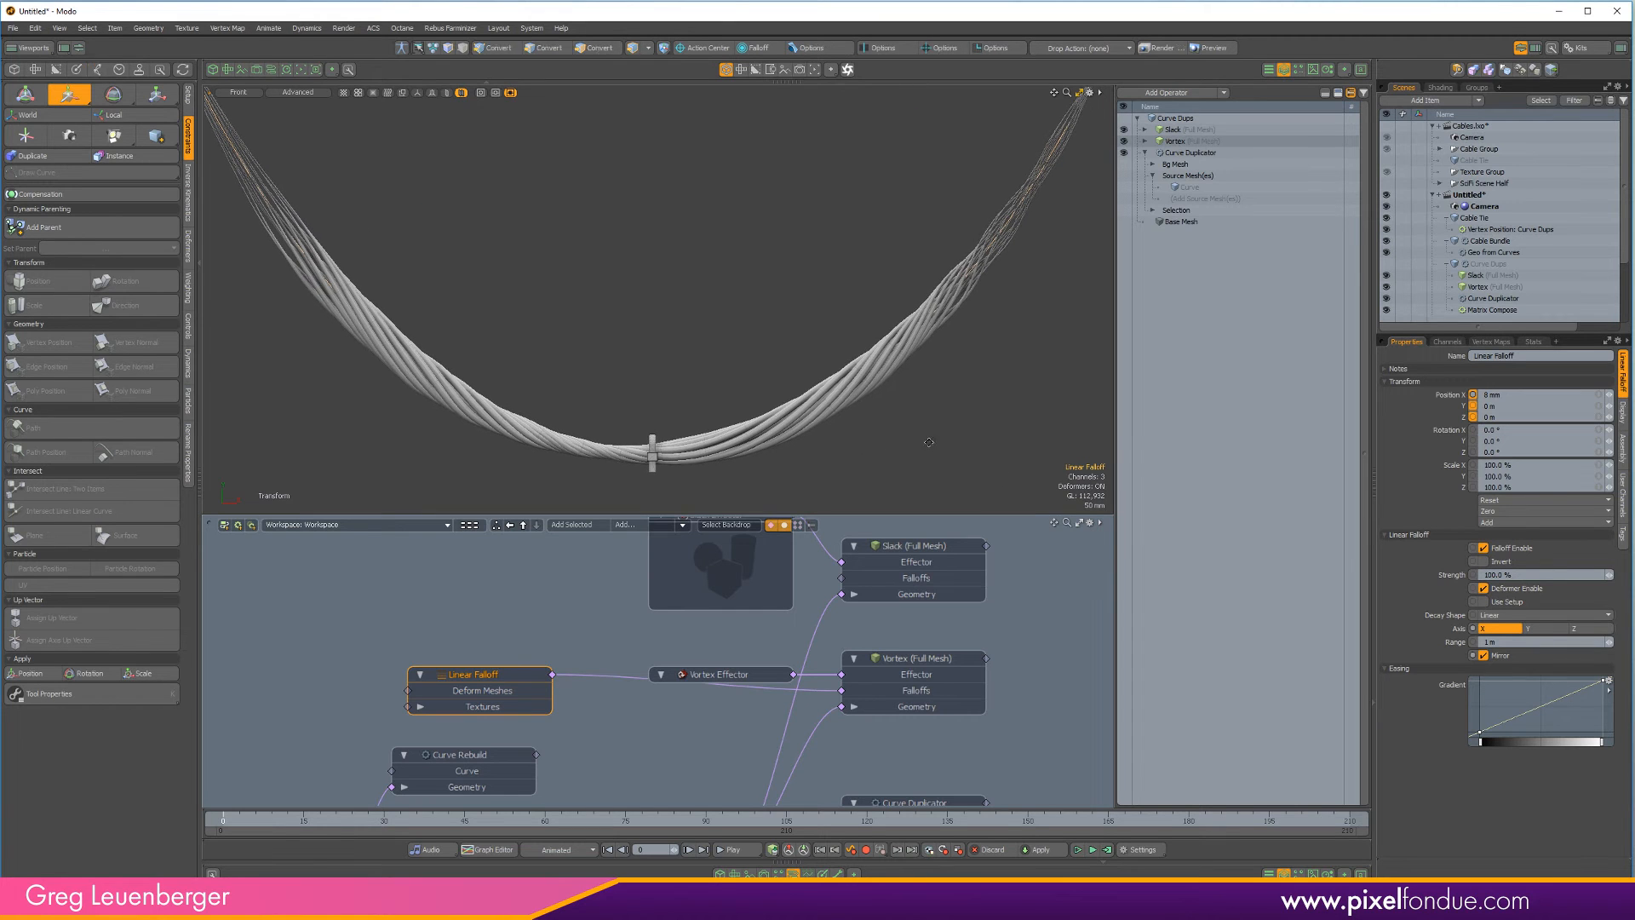
click(1474, 218)
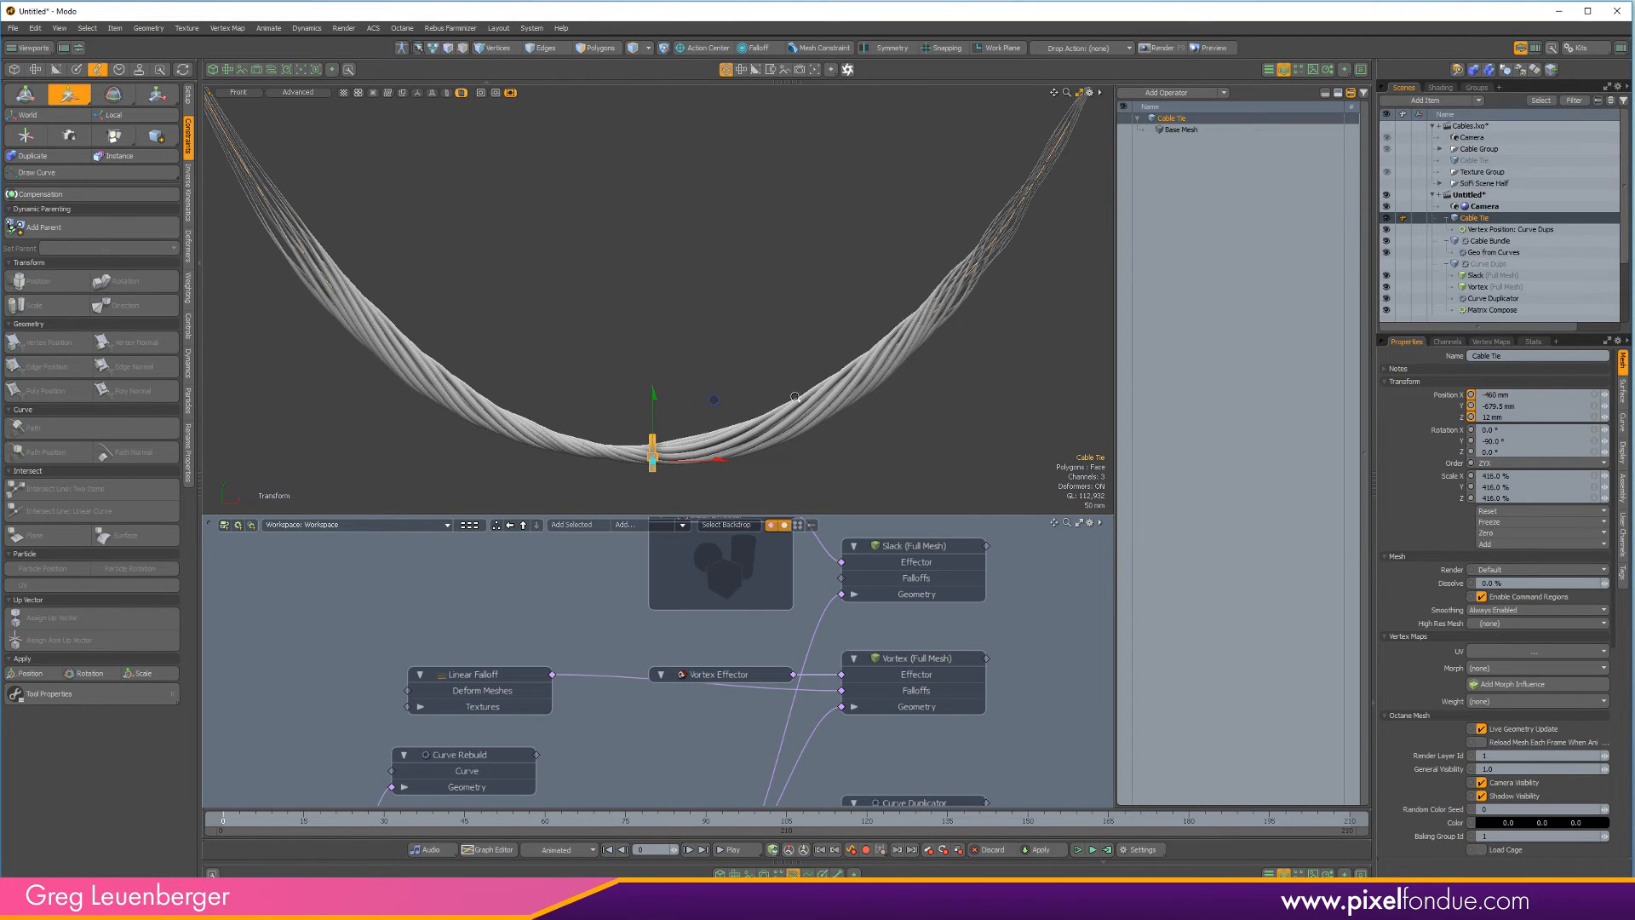
scroll(795, 398, up, 2)
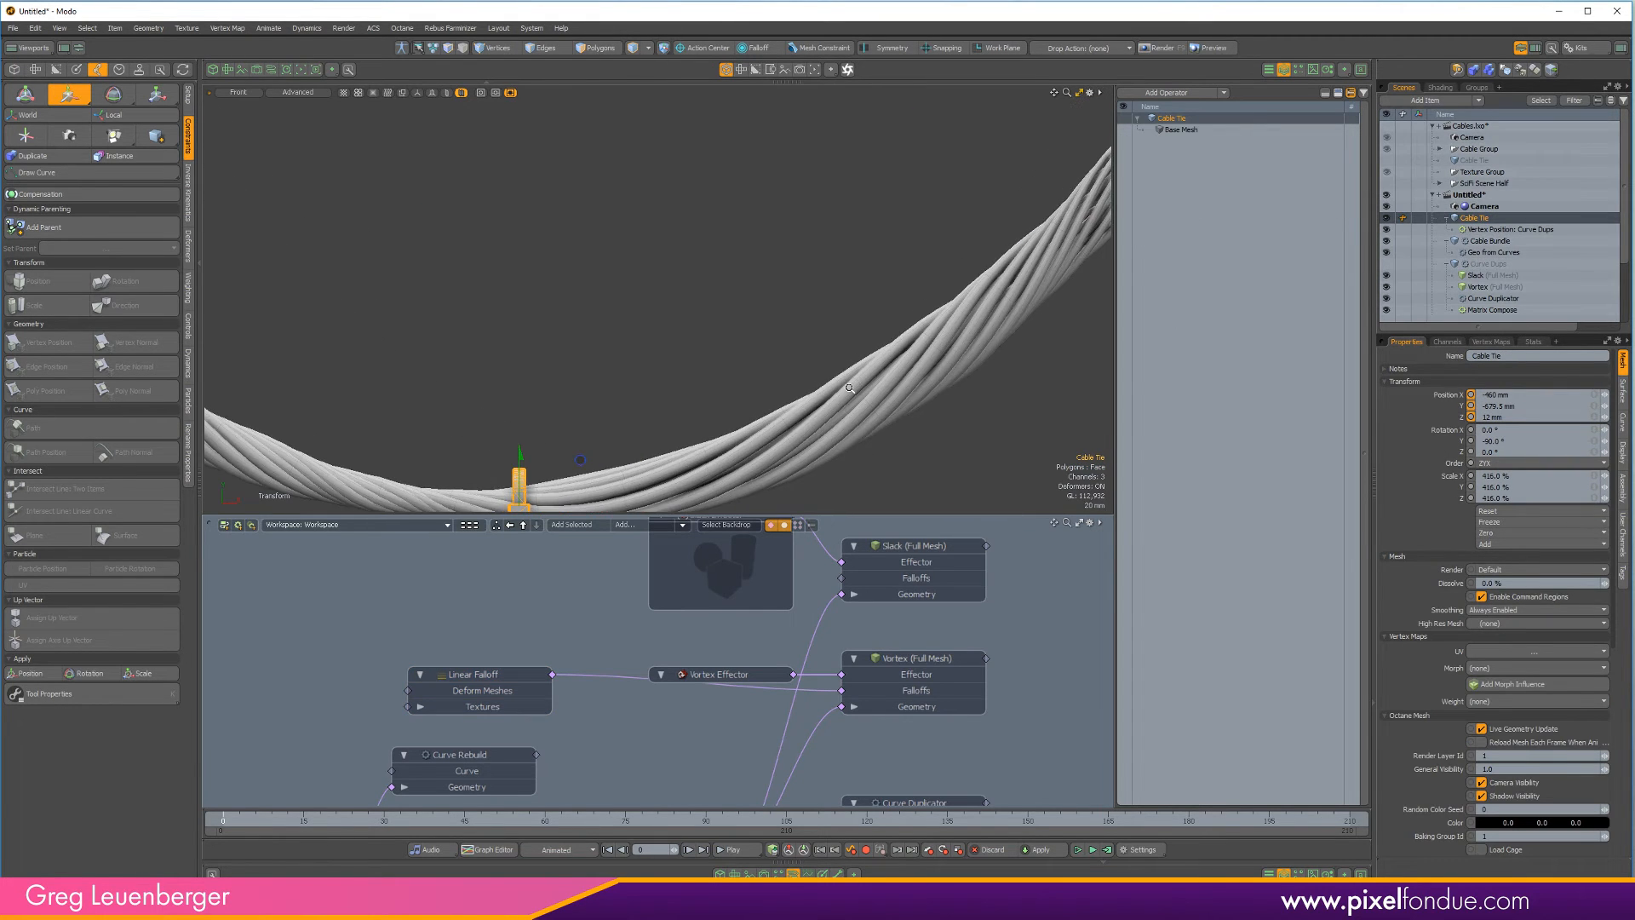
Set the Twist of the Cable Bundle's Geo from Curves operation to about 106.7° with channel haul
click(1482, 253)
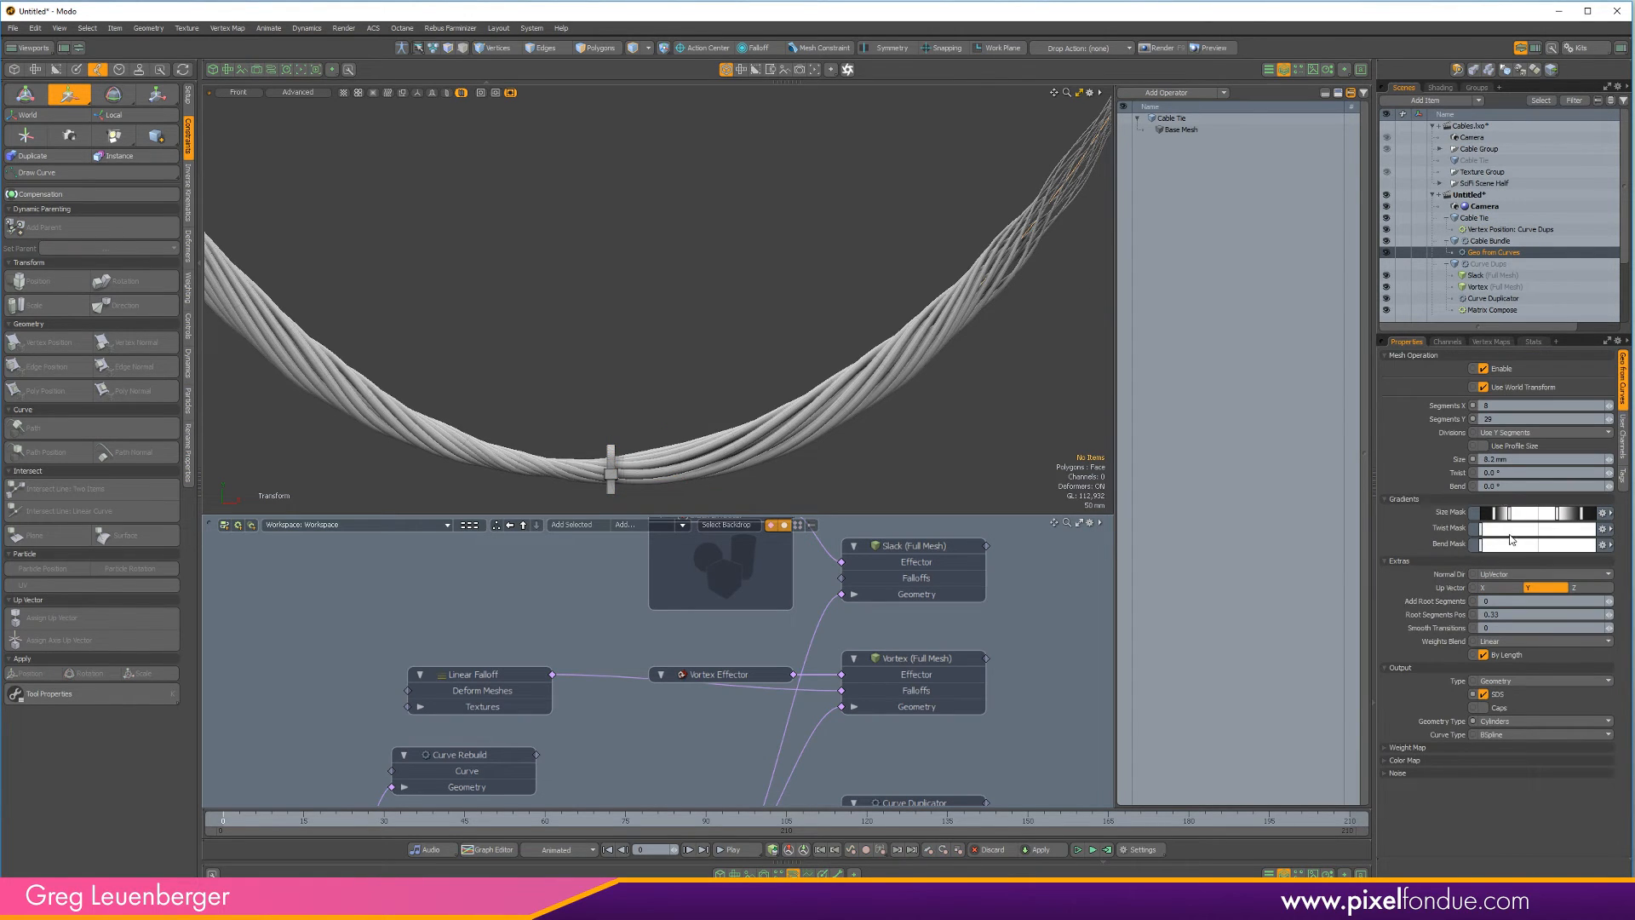
click(1458, 473)
key(c)
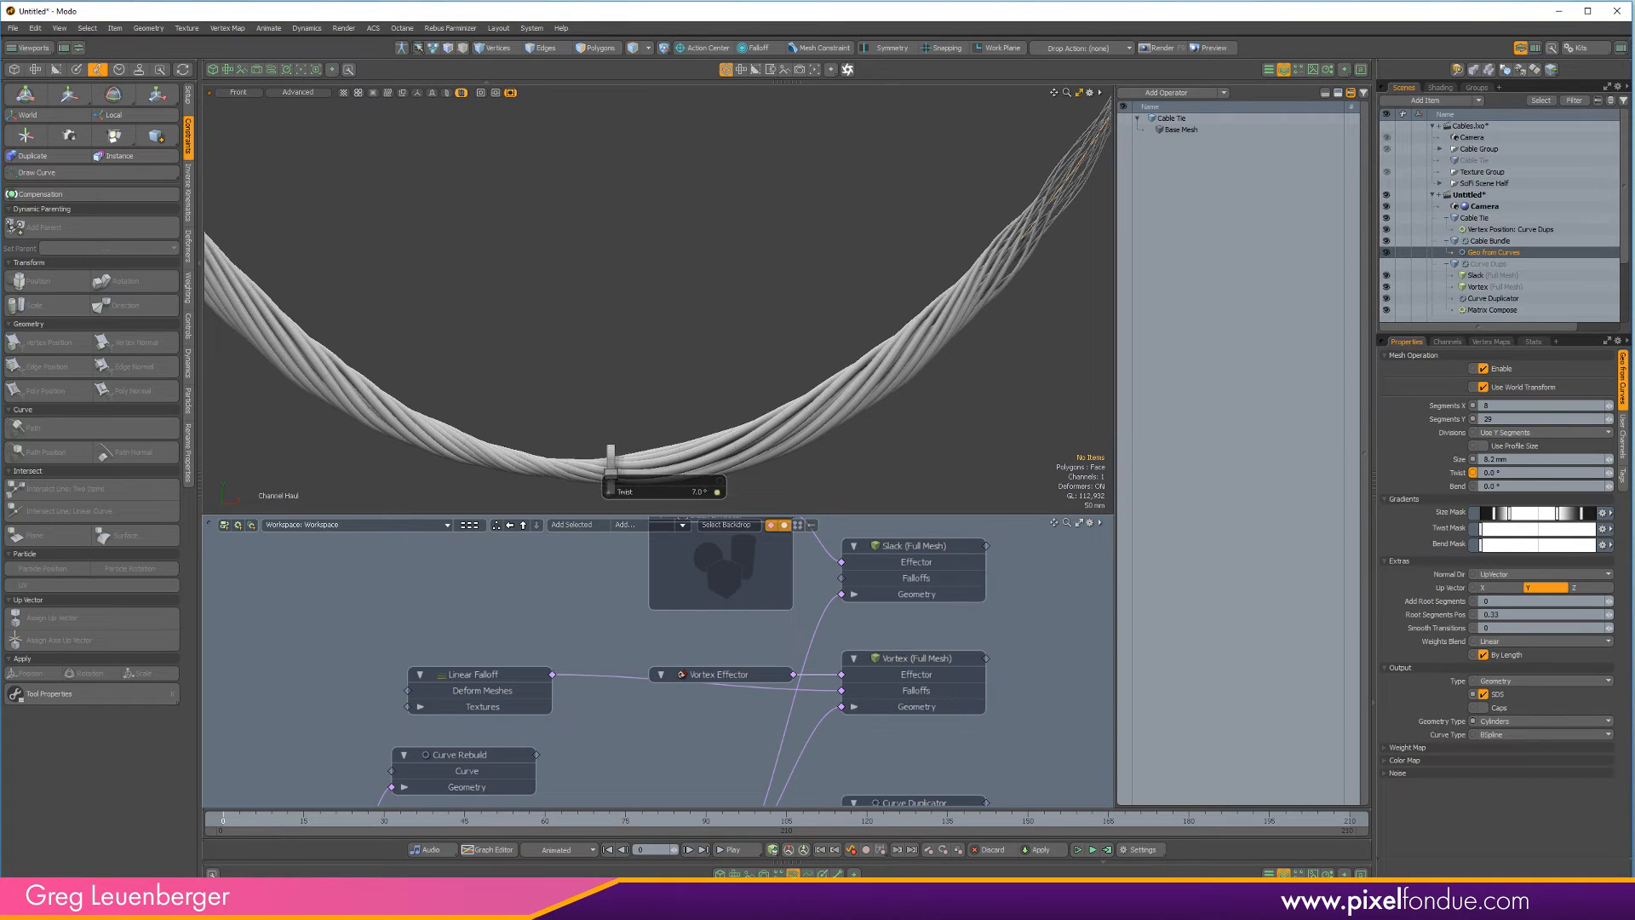
scroll(774, 308, up, 10)
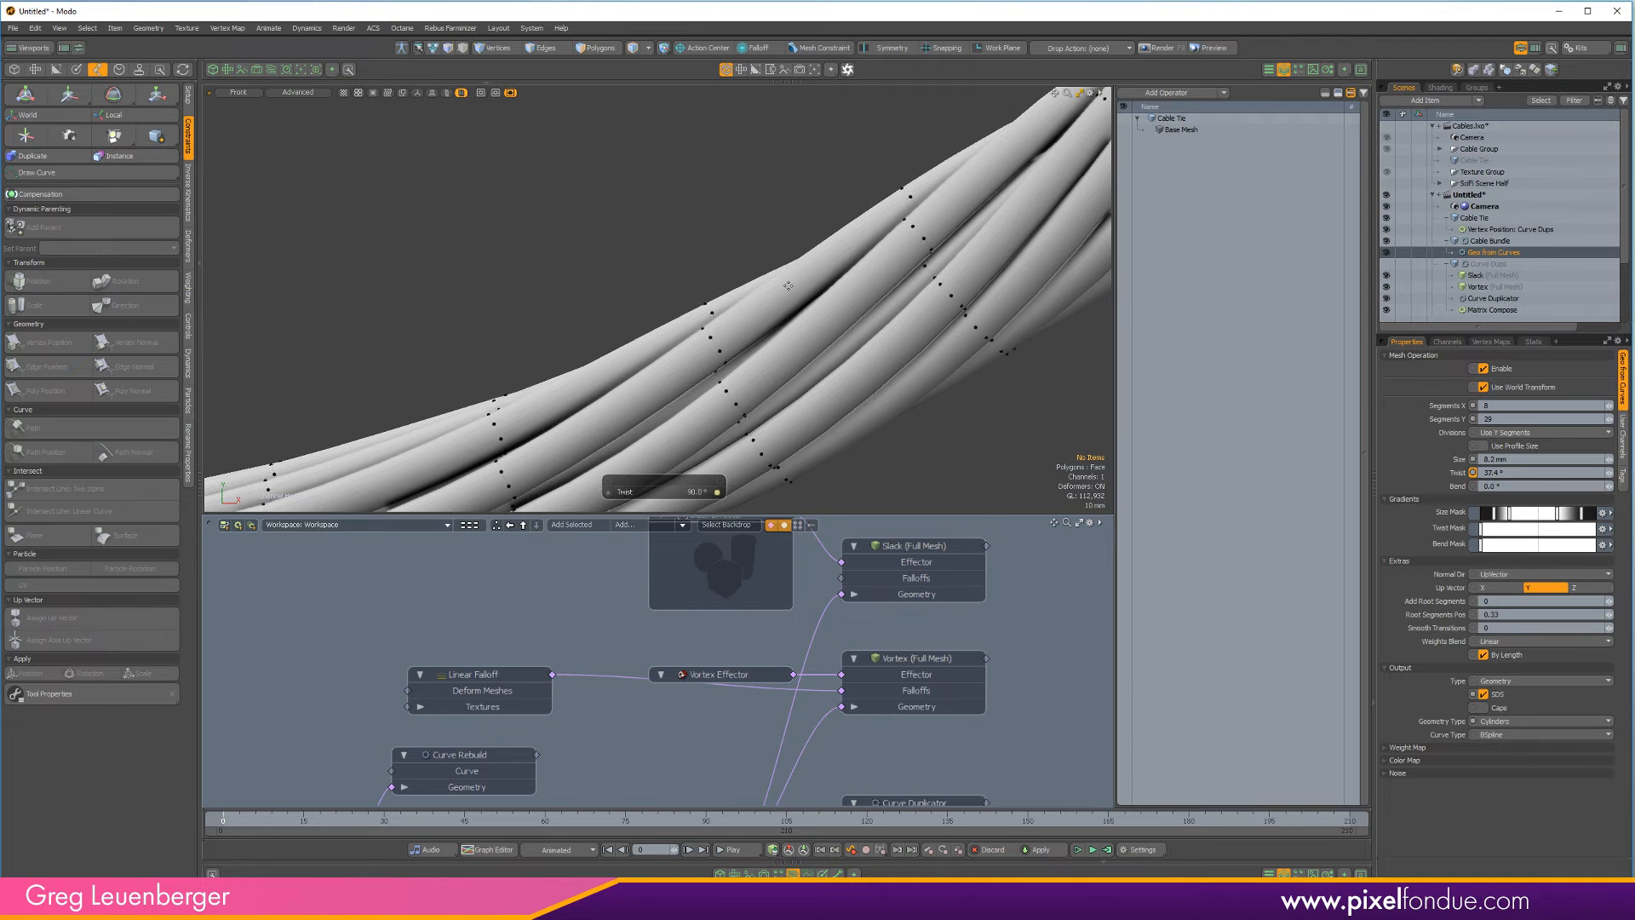
scroll(924, 306, down, 10)
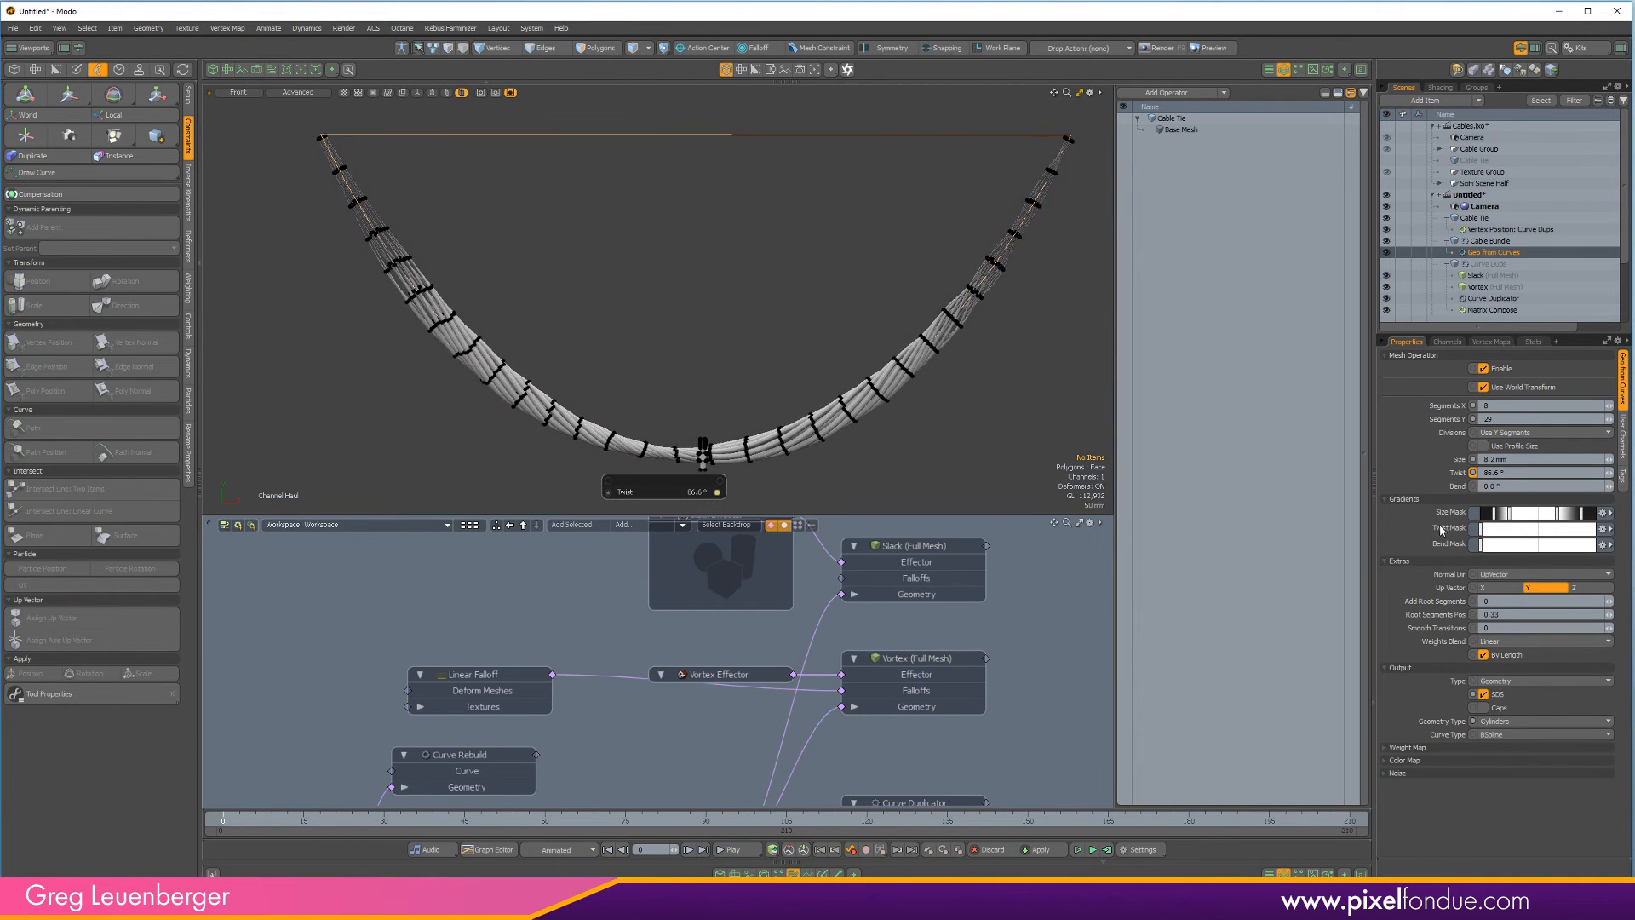
scroll(924, 438, down, 2)
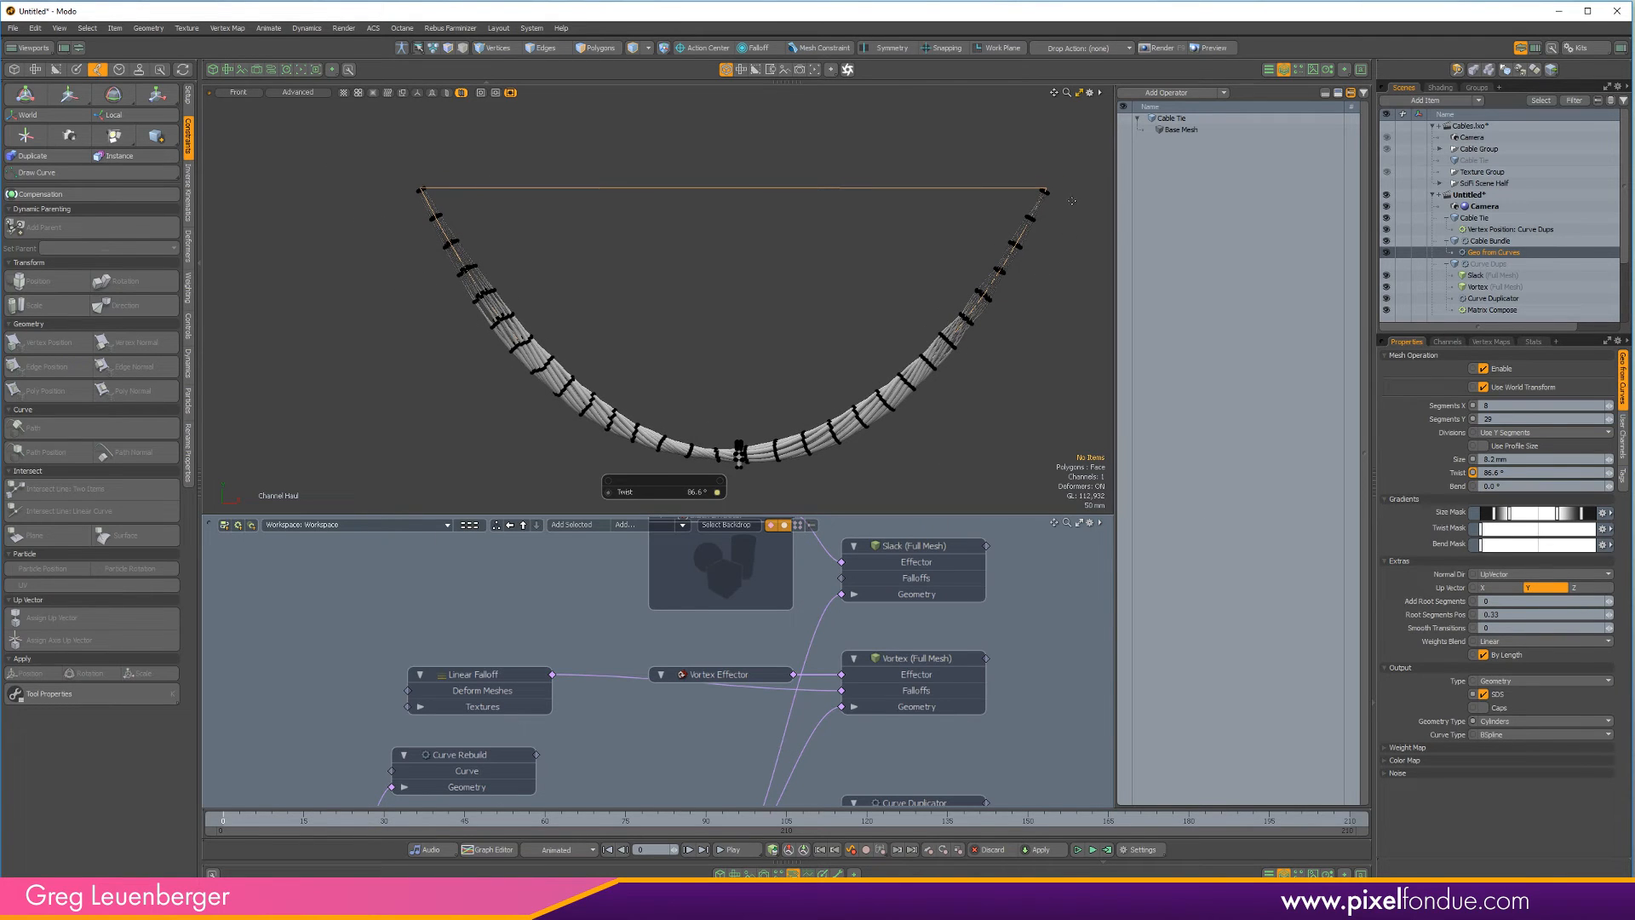
scroll(837, 443, up, 4)
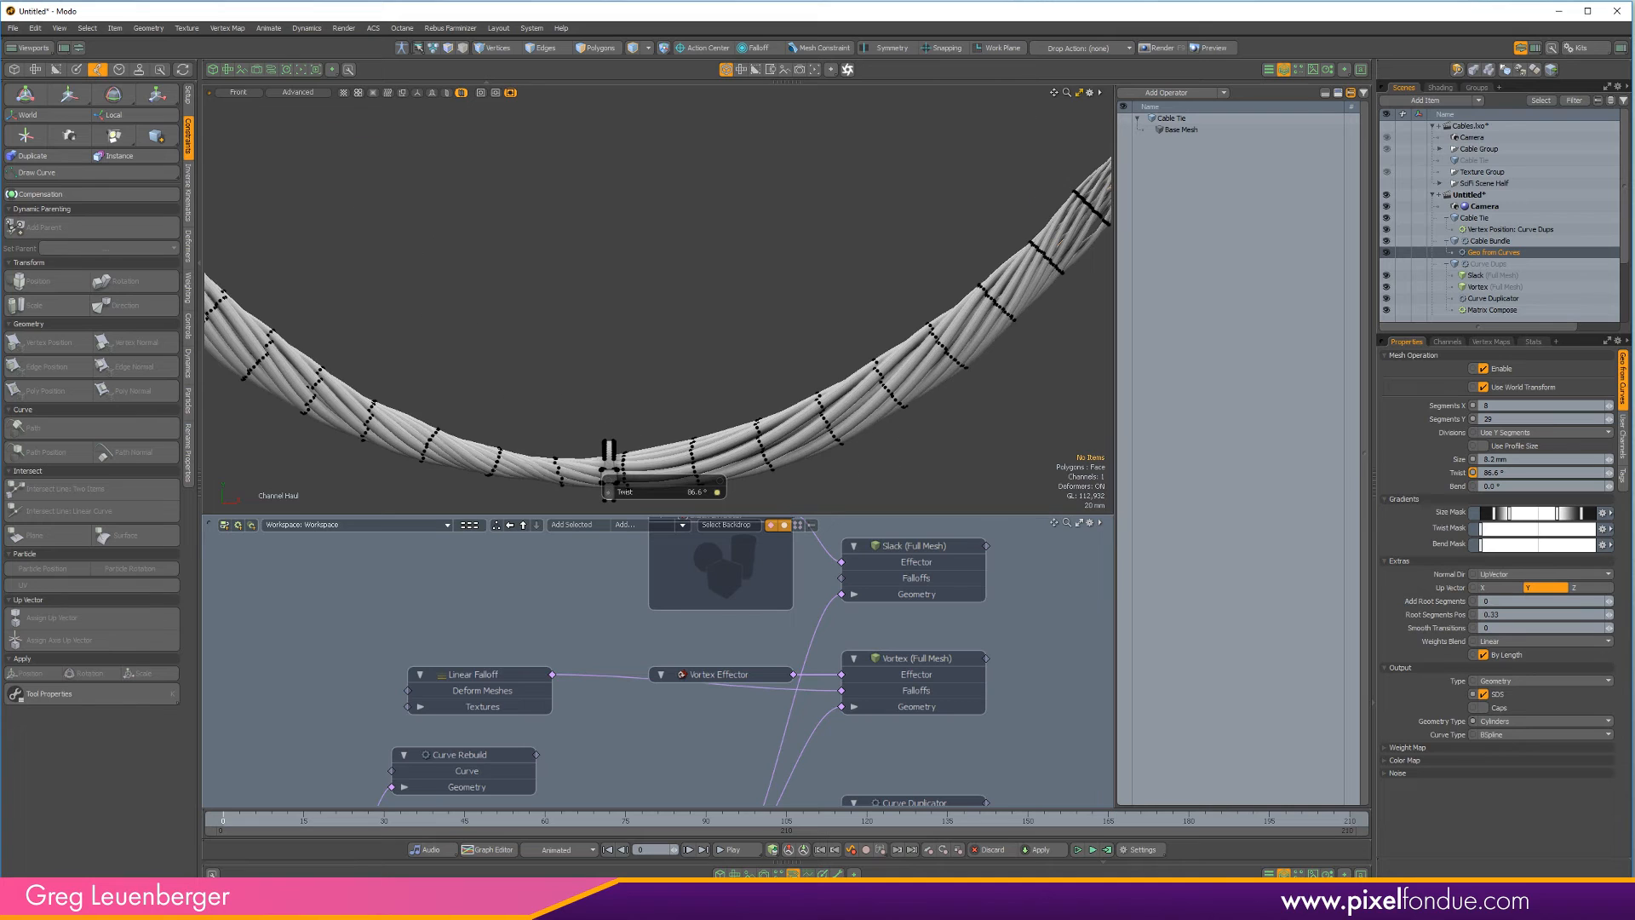
drag(917, 435, 956, 448)
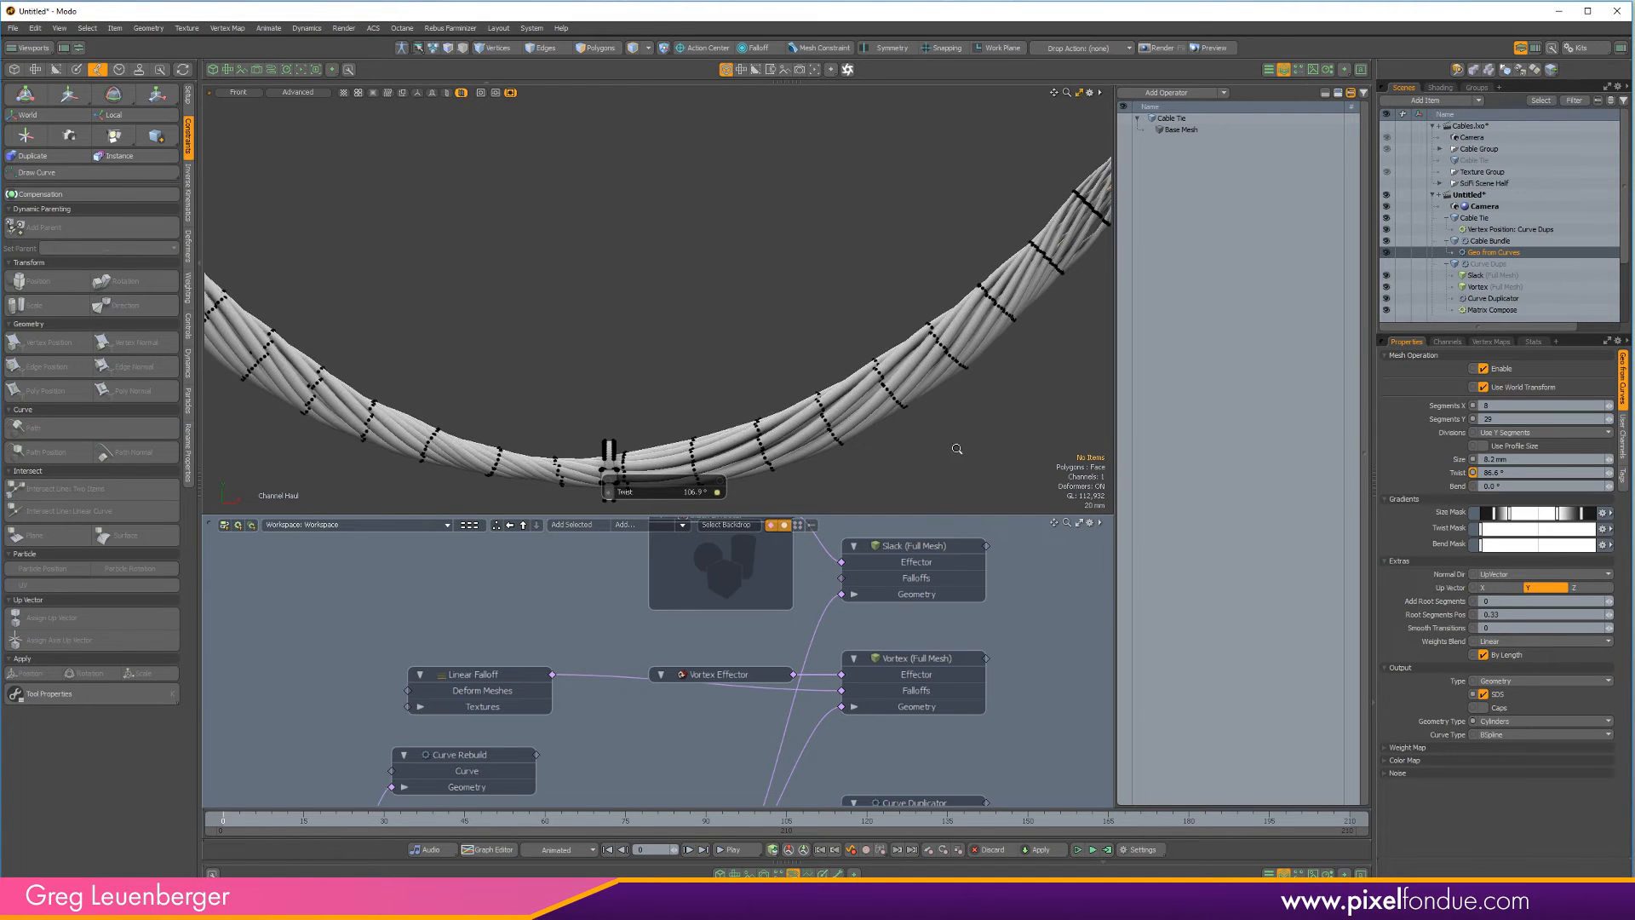
scroll(956, 448, down, 4)
alt+shift+drag(755, 450, 722, 456)
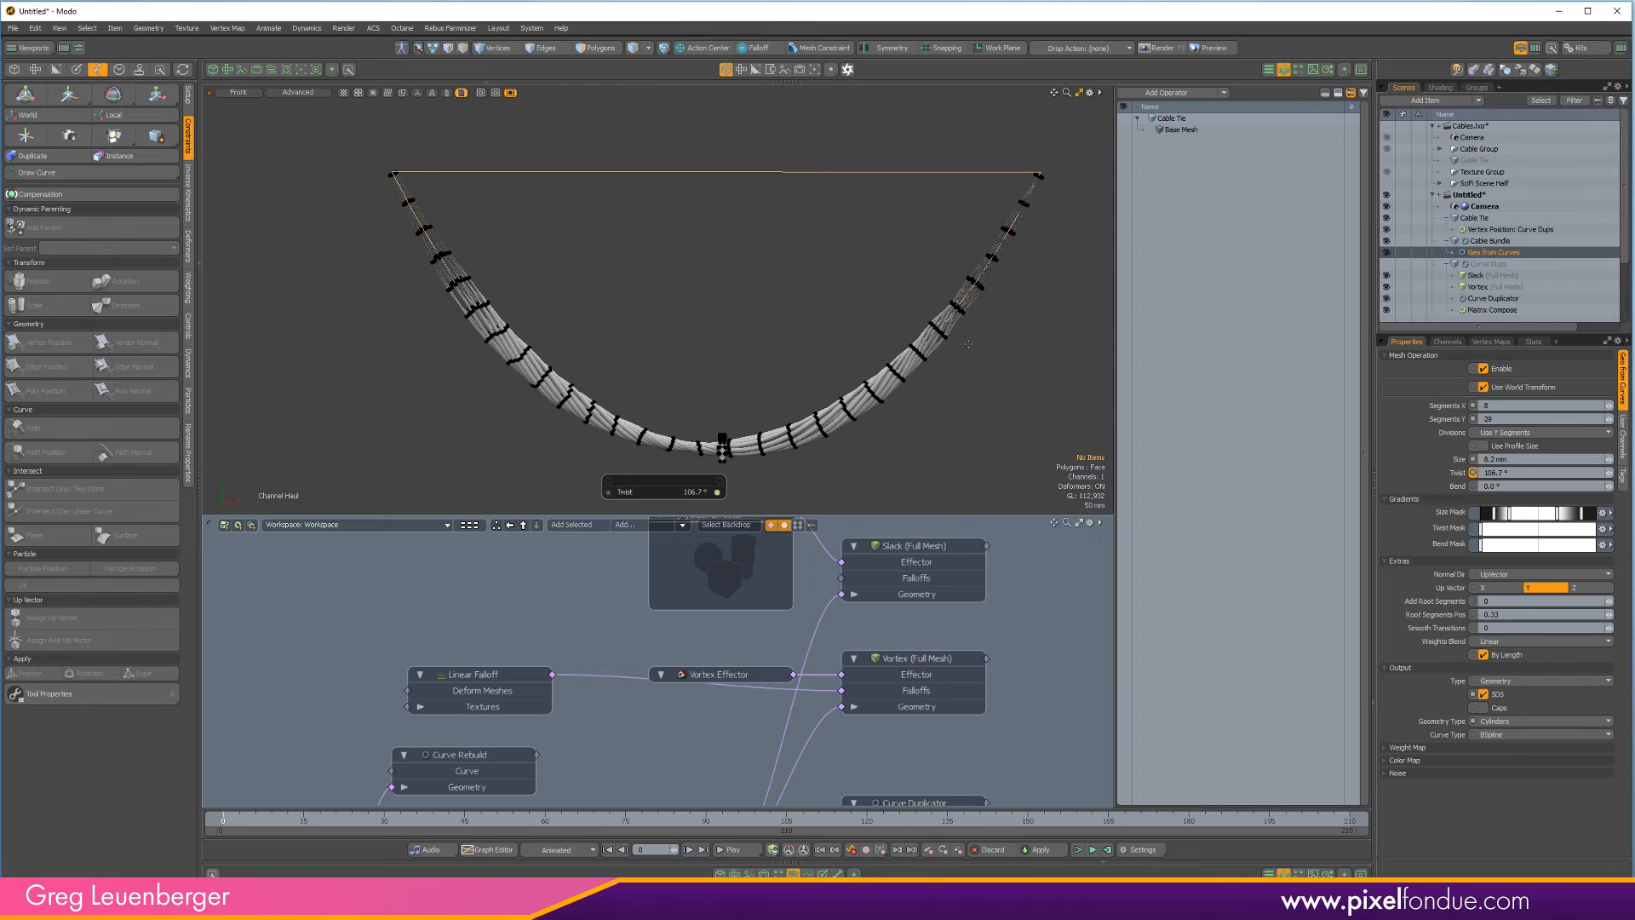
In the Twist Mask gradient, add keys at about 45%, 50% and 100%, and lower the last two keys to about 0%
click(1602, 529)
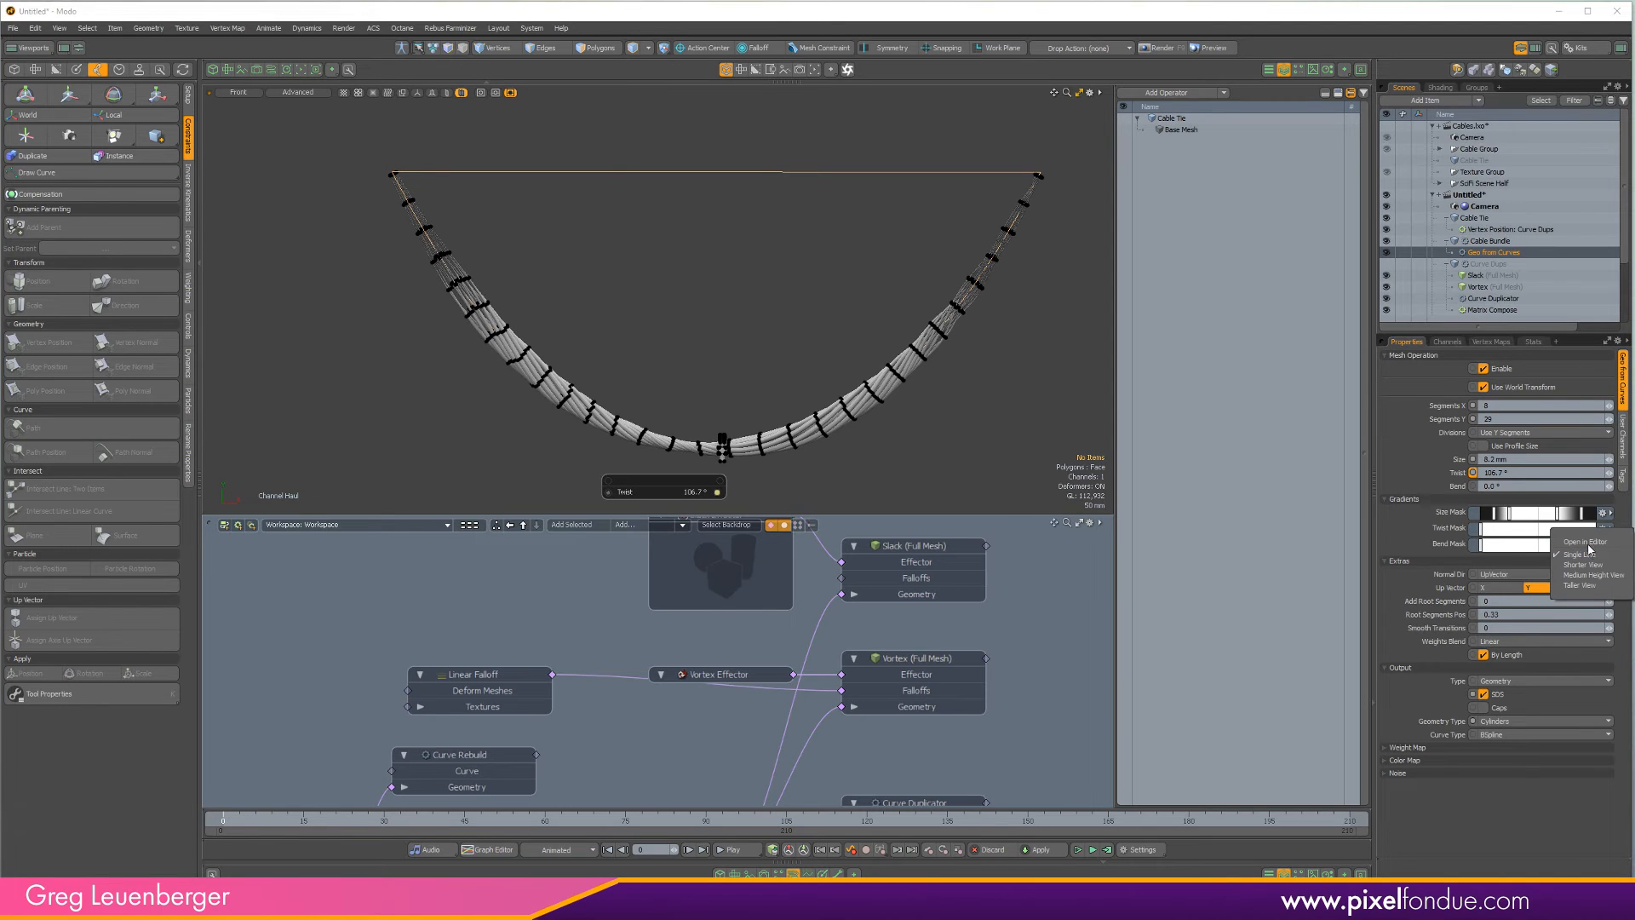
click(1586, 541)
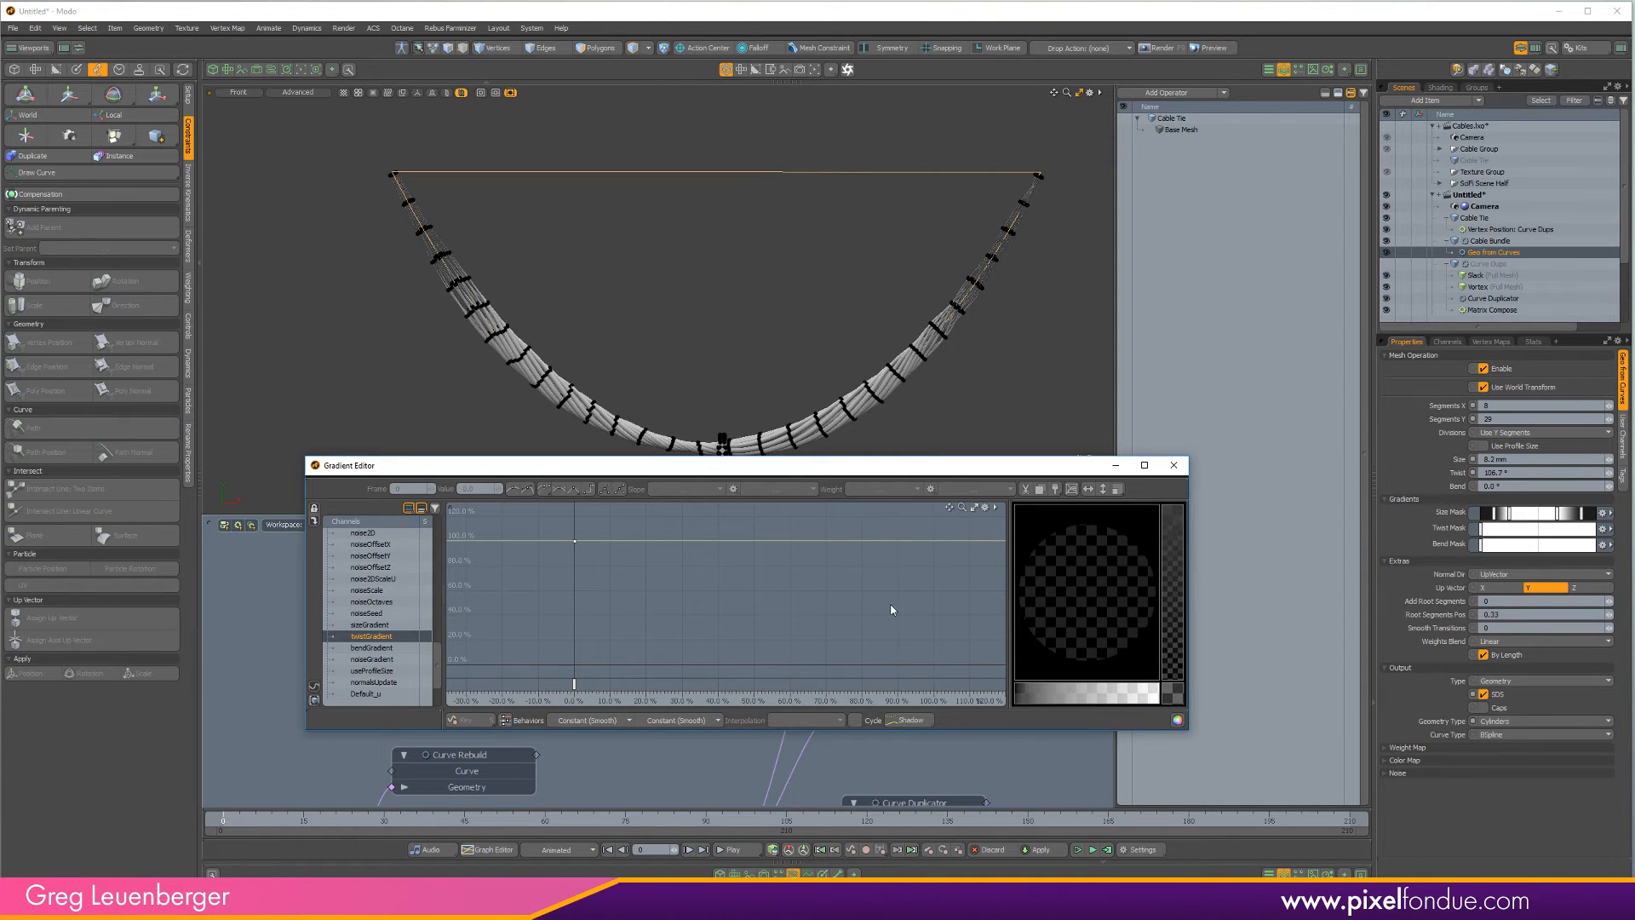
ctrl+click(931, 540)
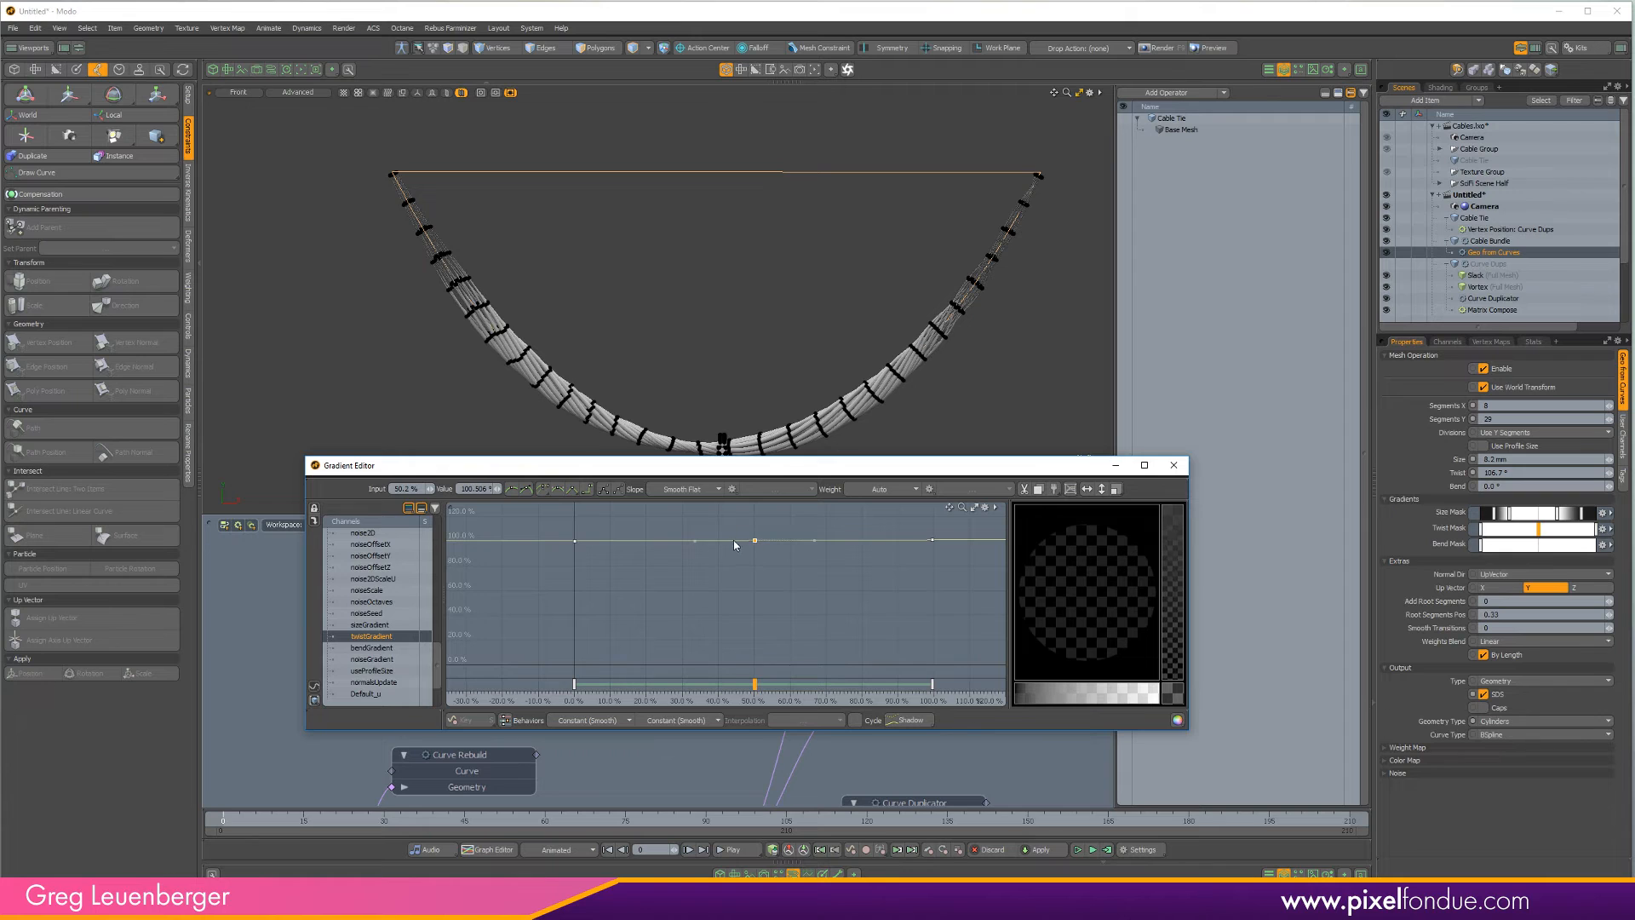
right_drag(747, 532, 990, 586)
ctrl+drag(896, 562, 882, 678)
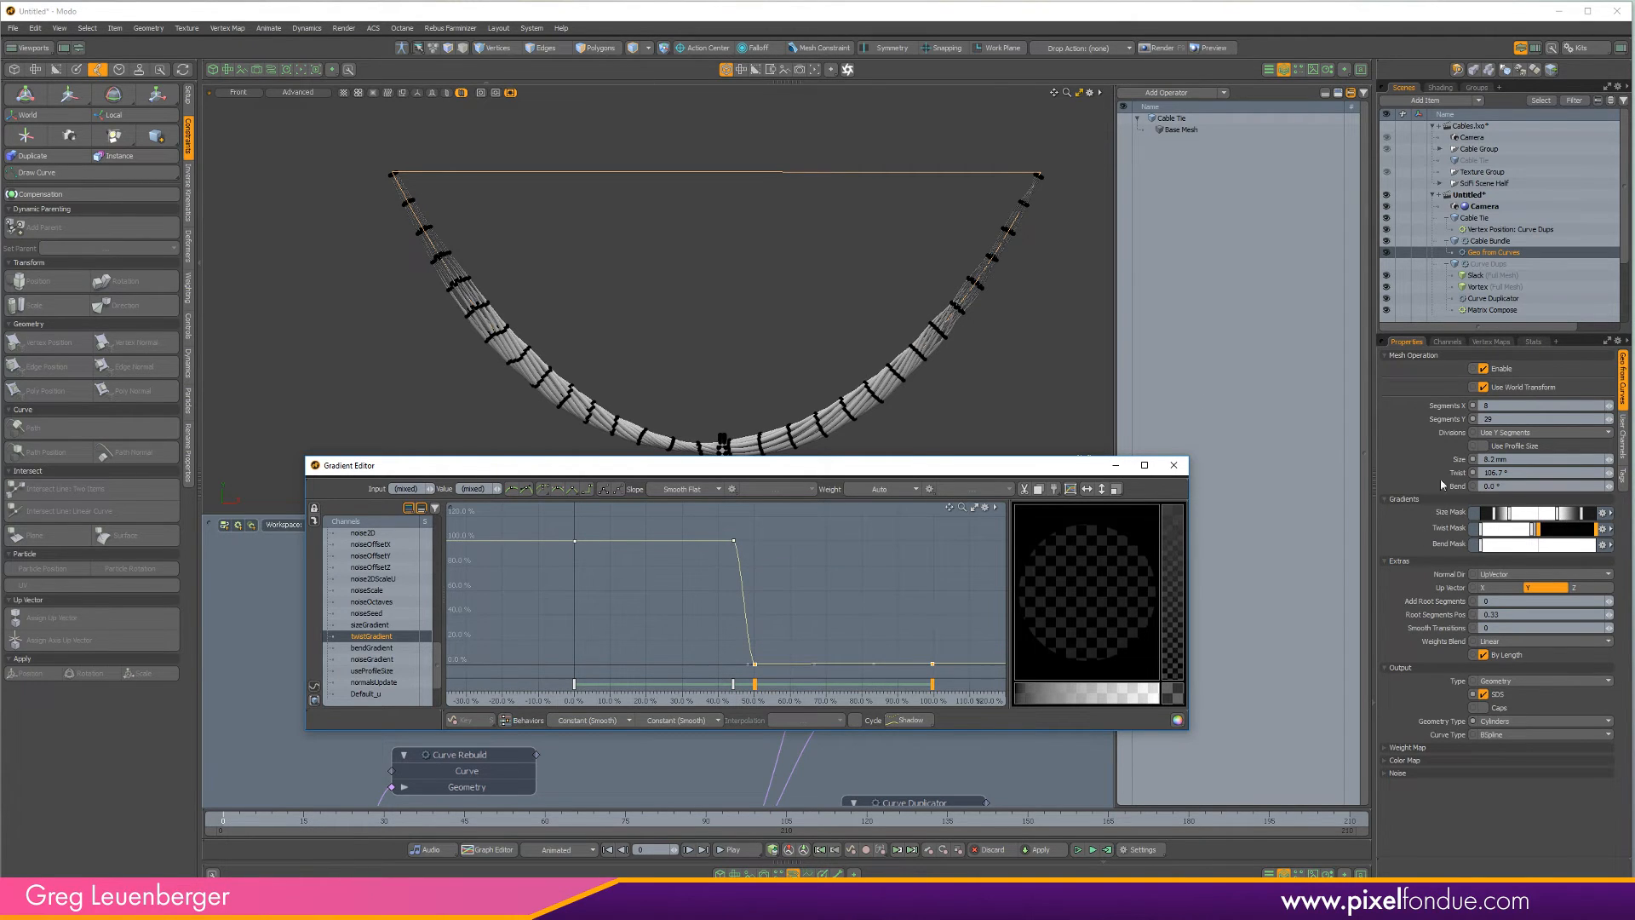
Test different levels for the last two Twist Mask keys, return them to about 0%, and close the gradient editor
alt+drag(834, 367, 848, 319)
scroll(763, 361, up, 4)
alt+drag(763, 361, 753, 312)
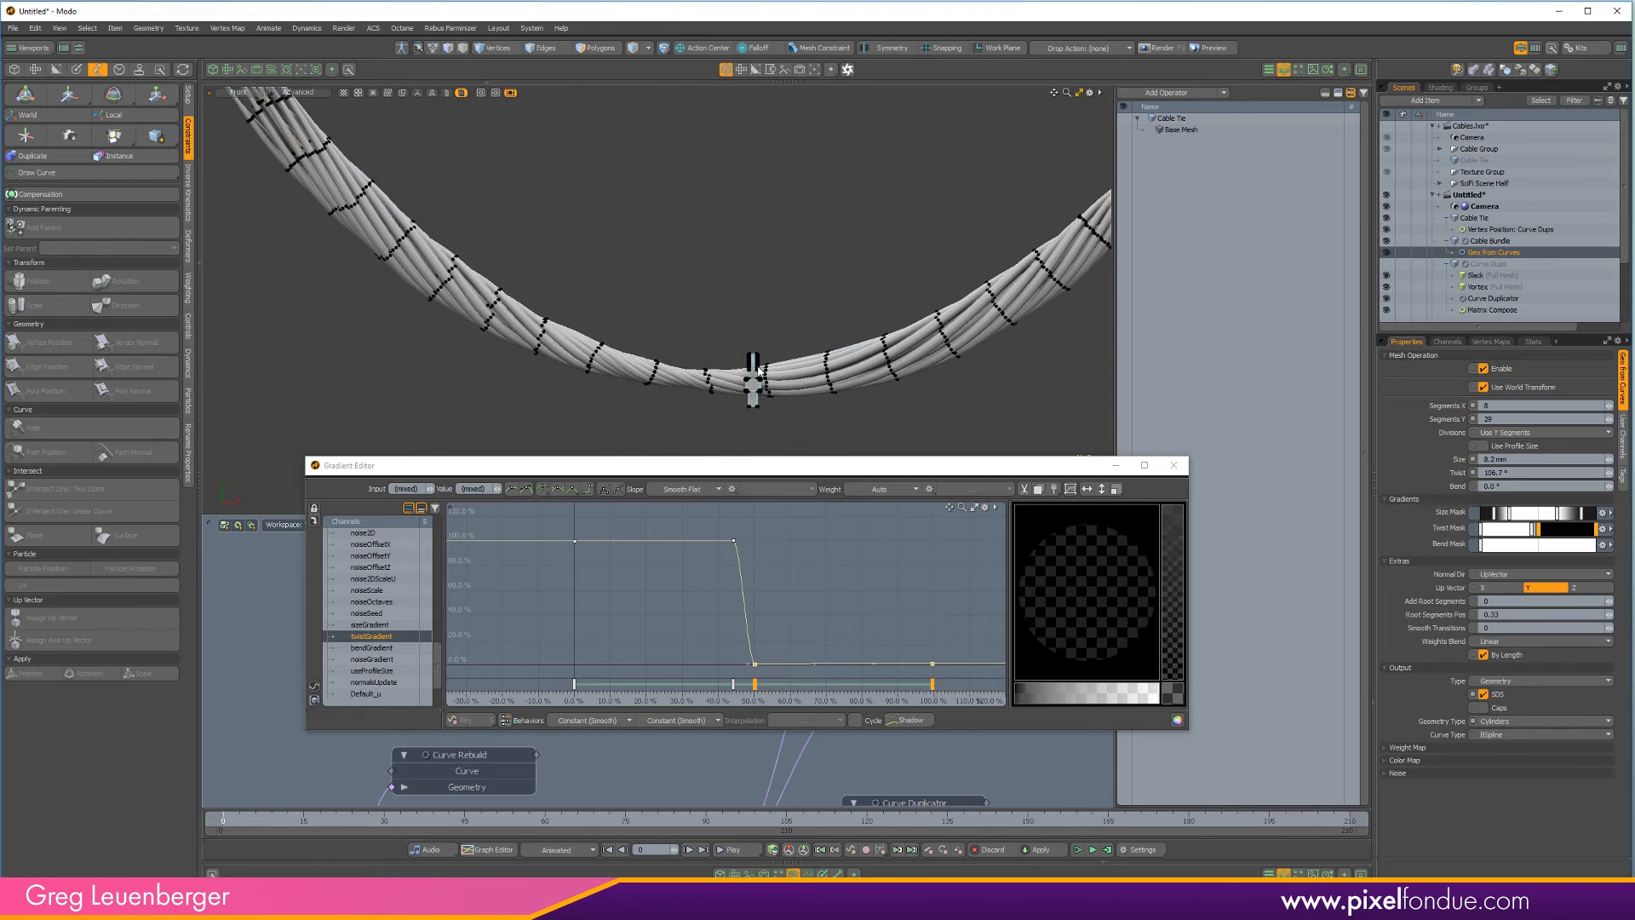
scroll(840, 364, up, 2)
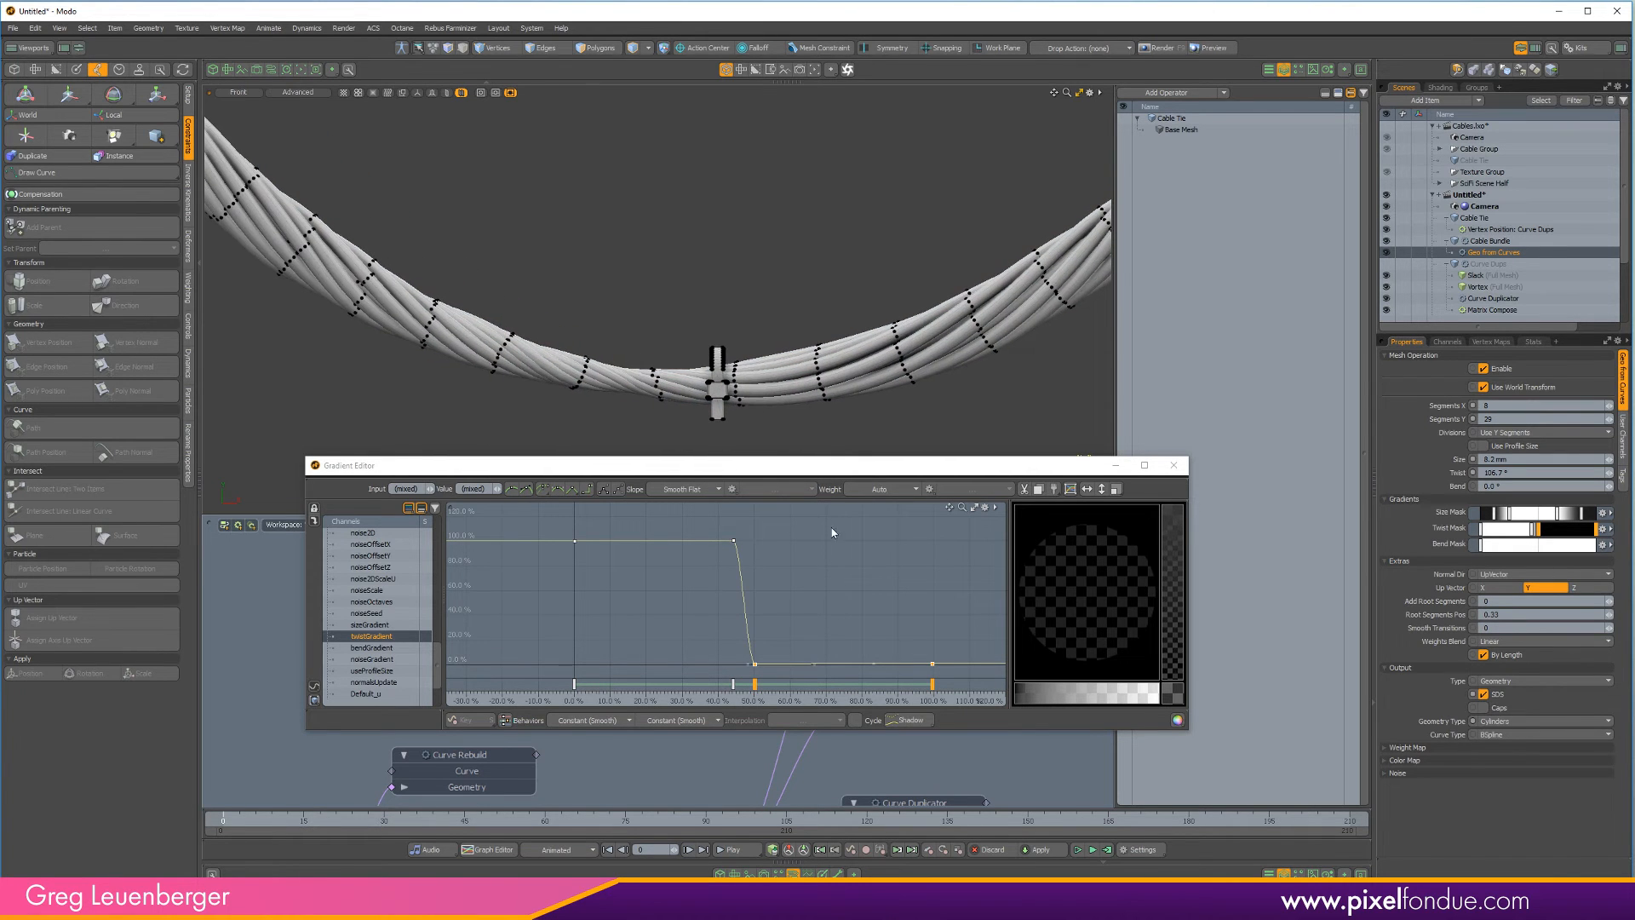
mouse_move(837, 615)
ctrl+mouse_down()
mouse_move(852, 491)
mouse_move(836, 616)
ctrl+mouse_up()
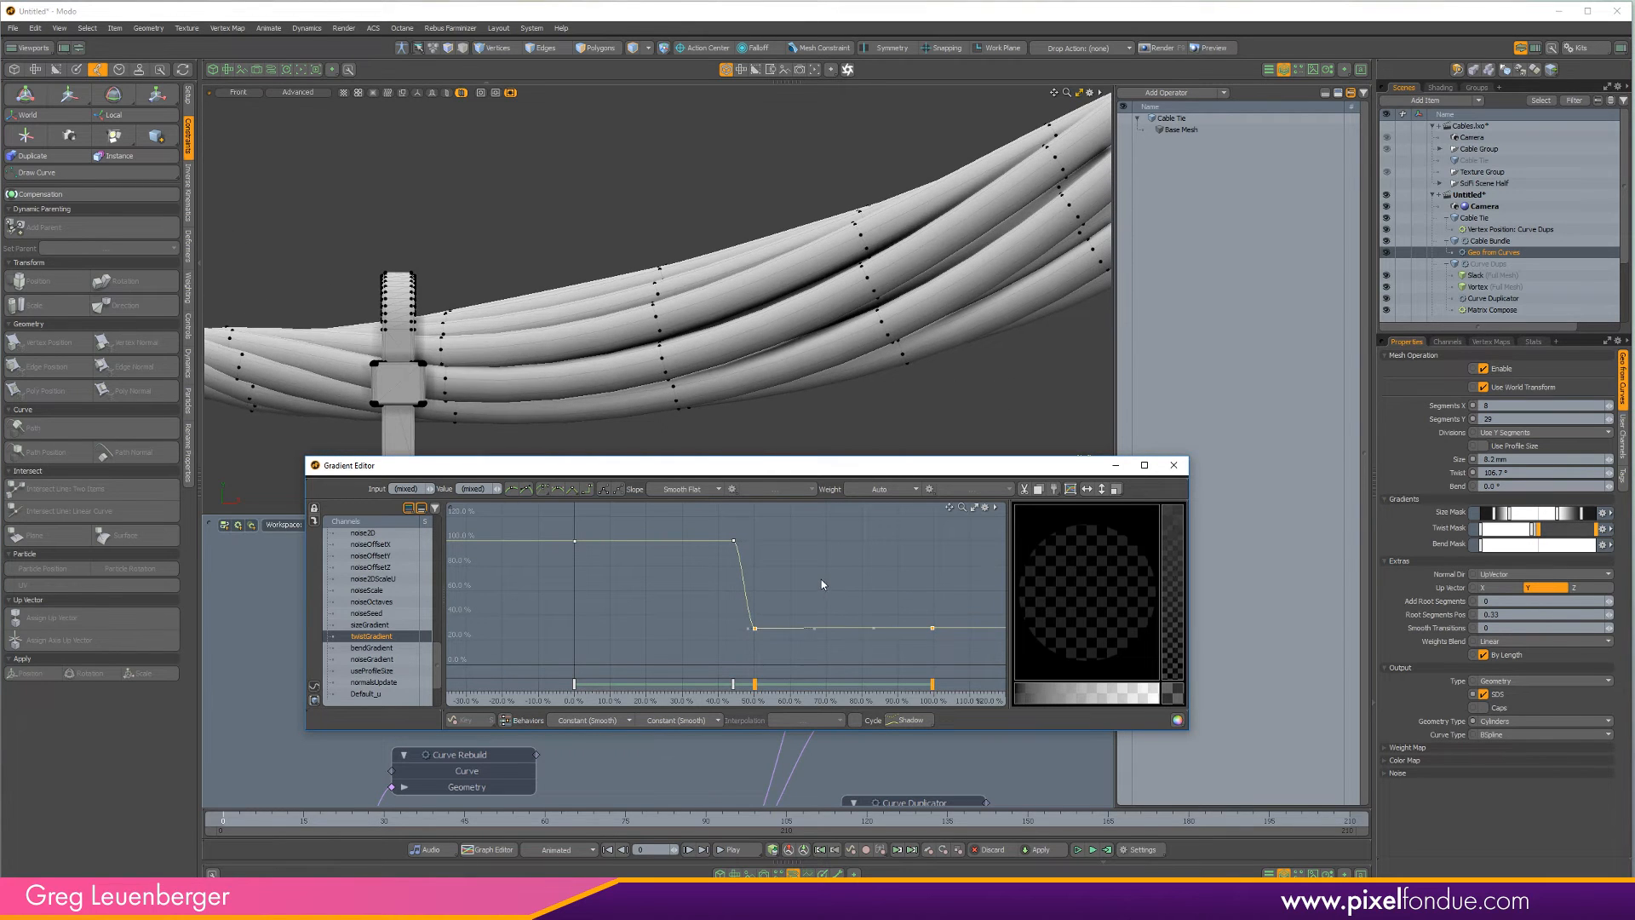
ctrl+drag(821, 587, 824, 458)
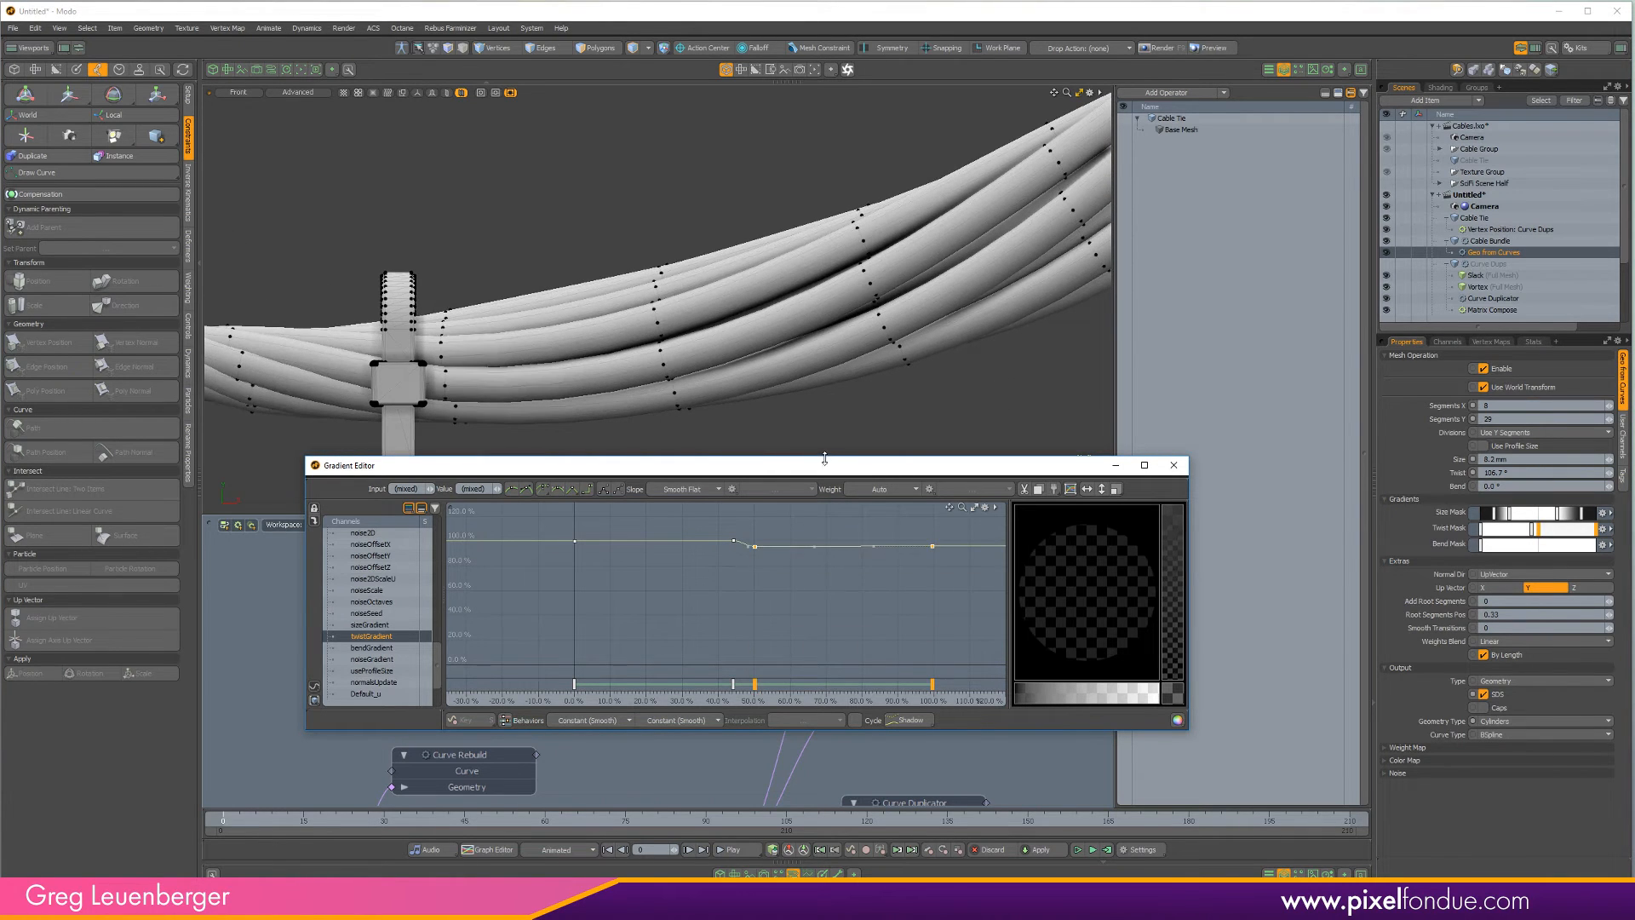
ctrl+drag(811, 527, 805, 652)
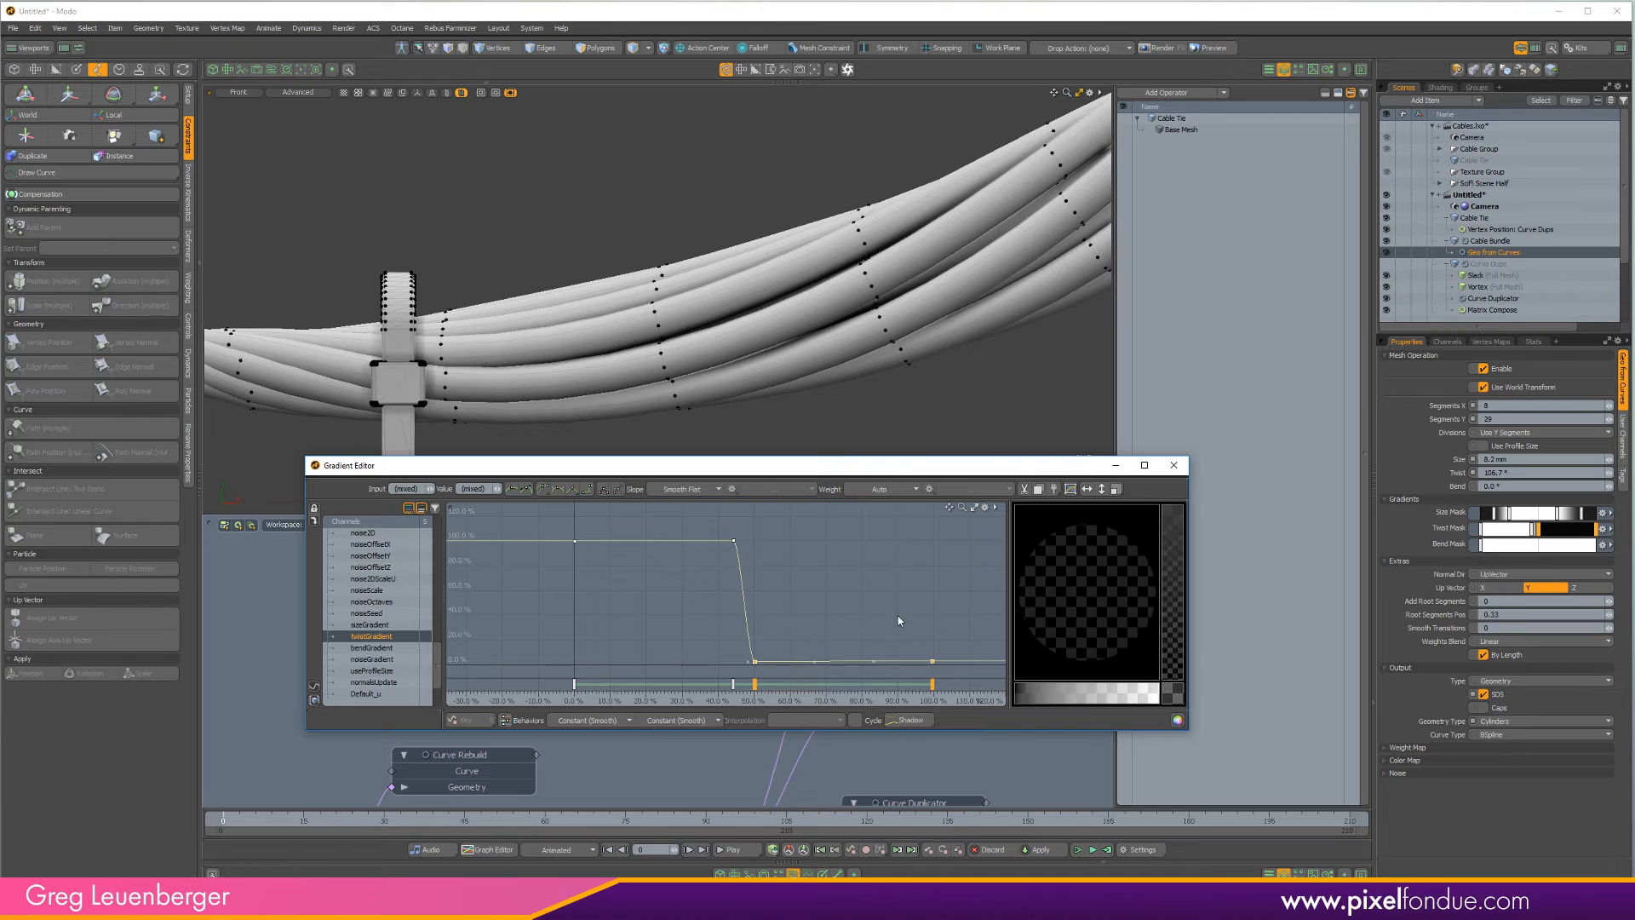
ctrl+alt+drag(898, 617, 734, 691)
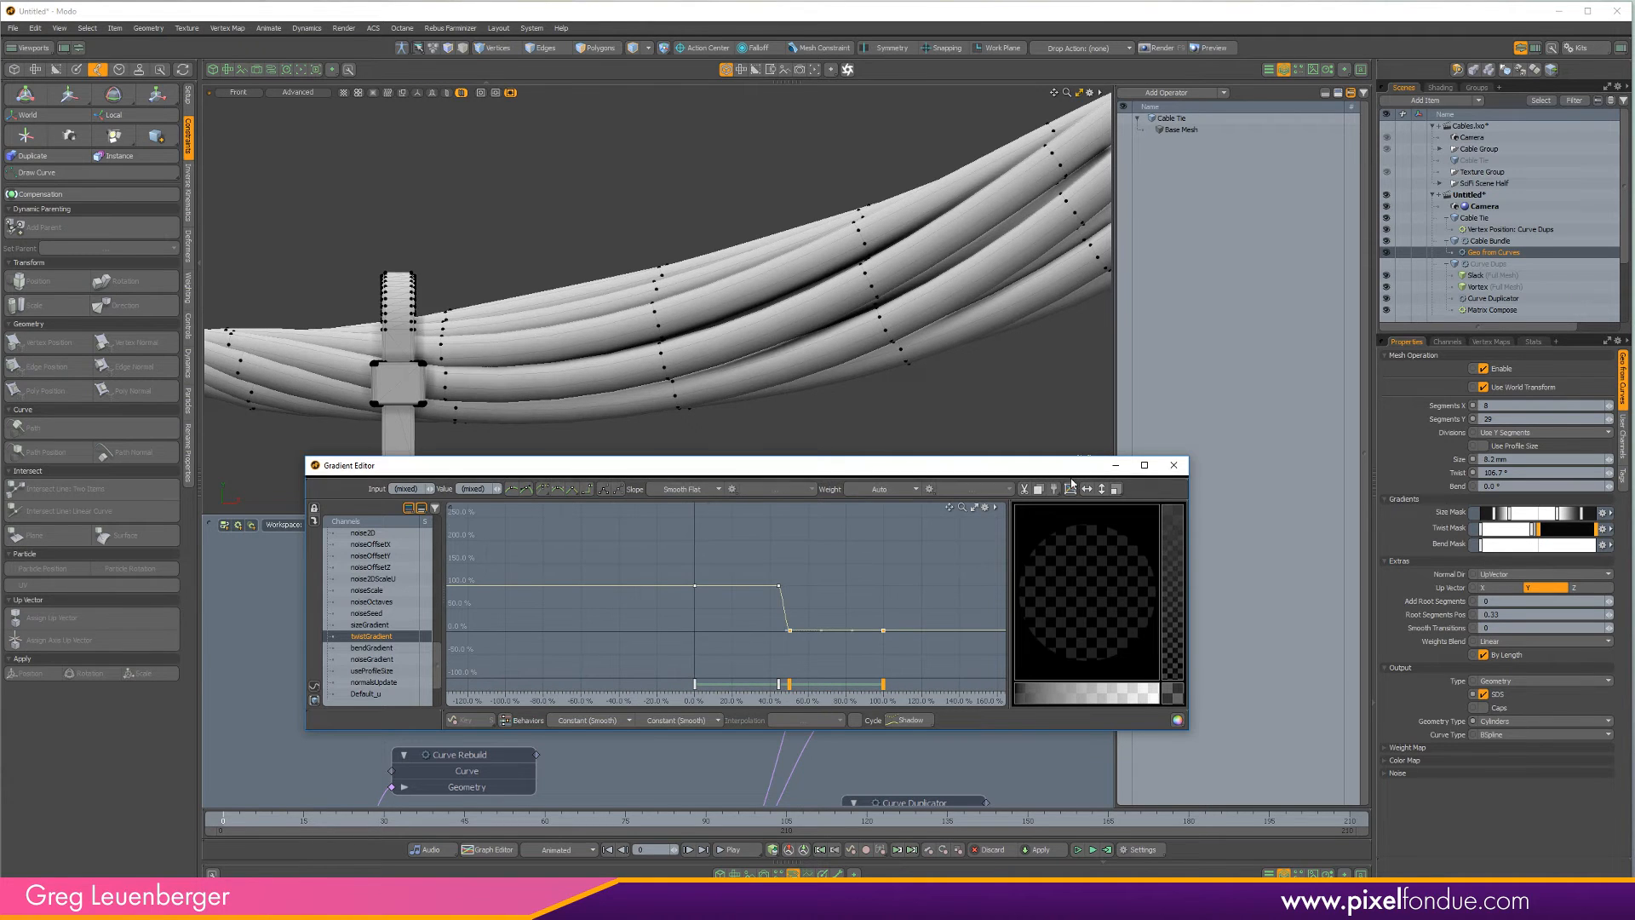
click(1173, 466)
Switch the viewport to perspective and examine the twisted bundle on both sides of the cable tie
ctrl+alt+drag(927, 448, 914, 360)
key(ctrl+space)
click(938, 423)
scroll(549, 331, up, 5)
scroll(596, 328, down, 5)
alt+drag(749, 439, 724, 426)
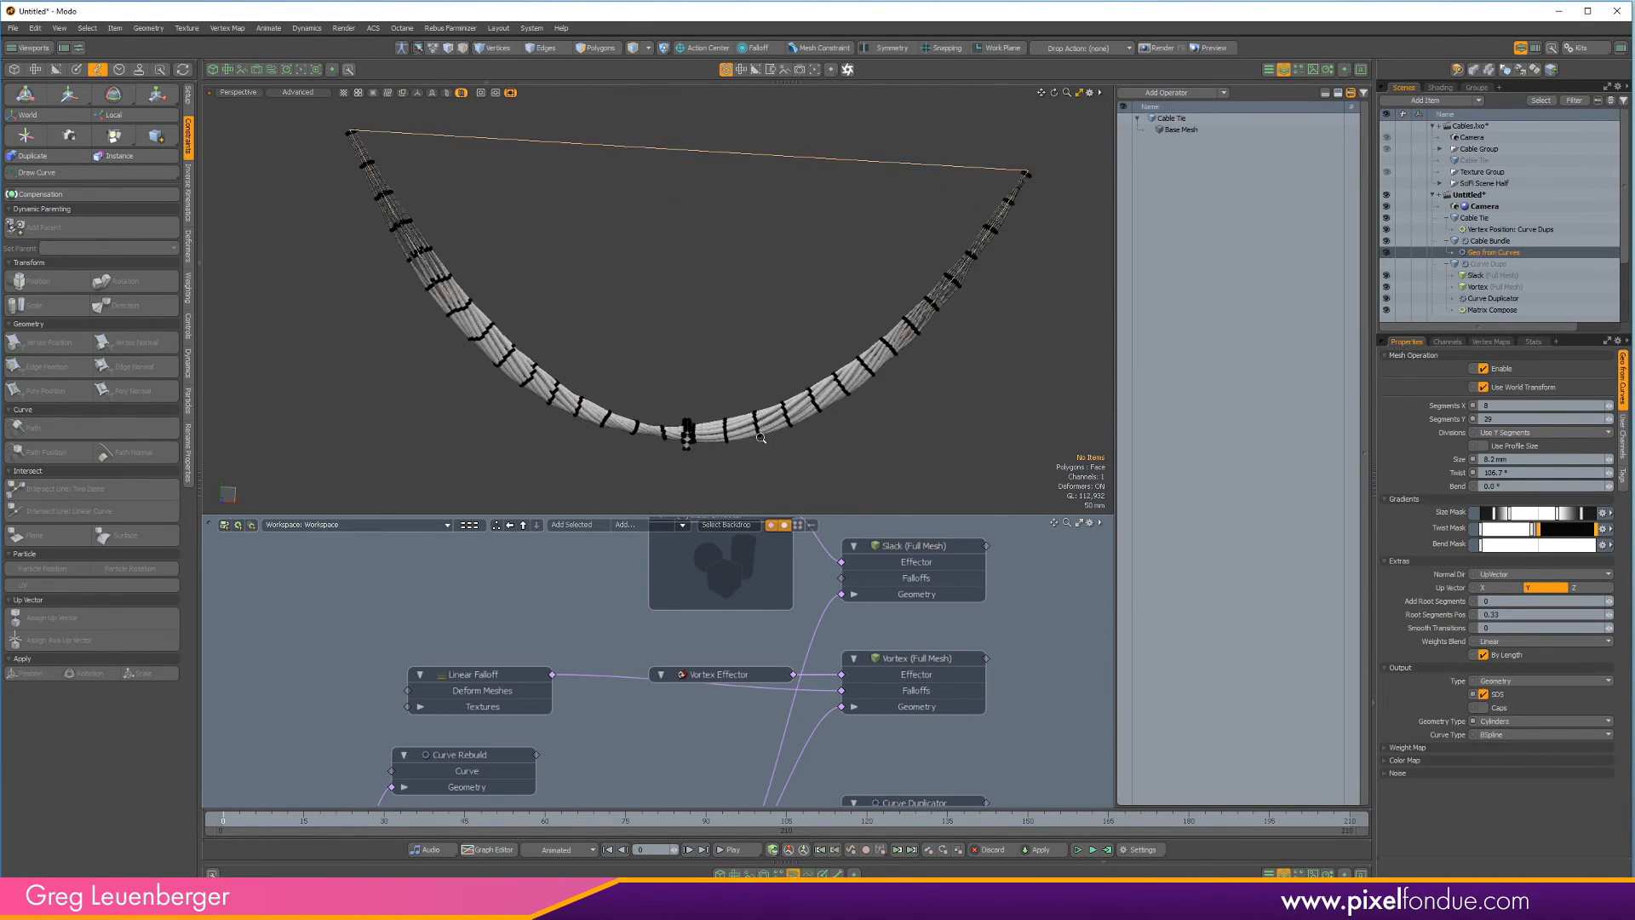
scroll(724, 419, up, 3)
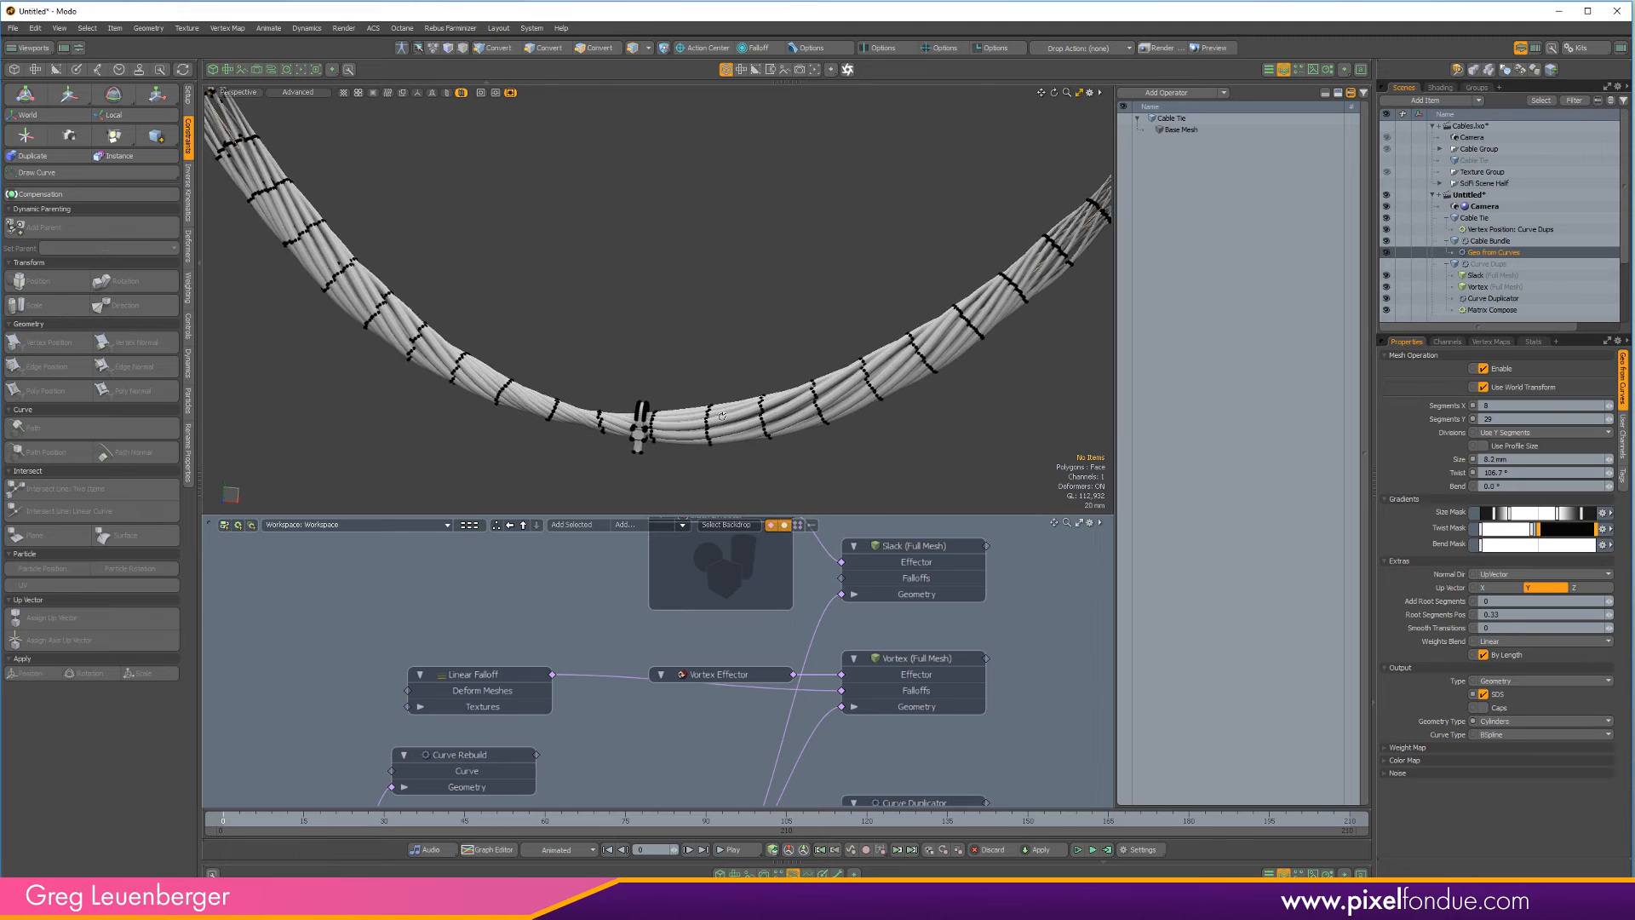
Hide the Cable Tie mesh and reselect the Geo from Curves operation
click(1491, 254)
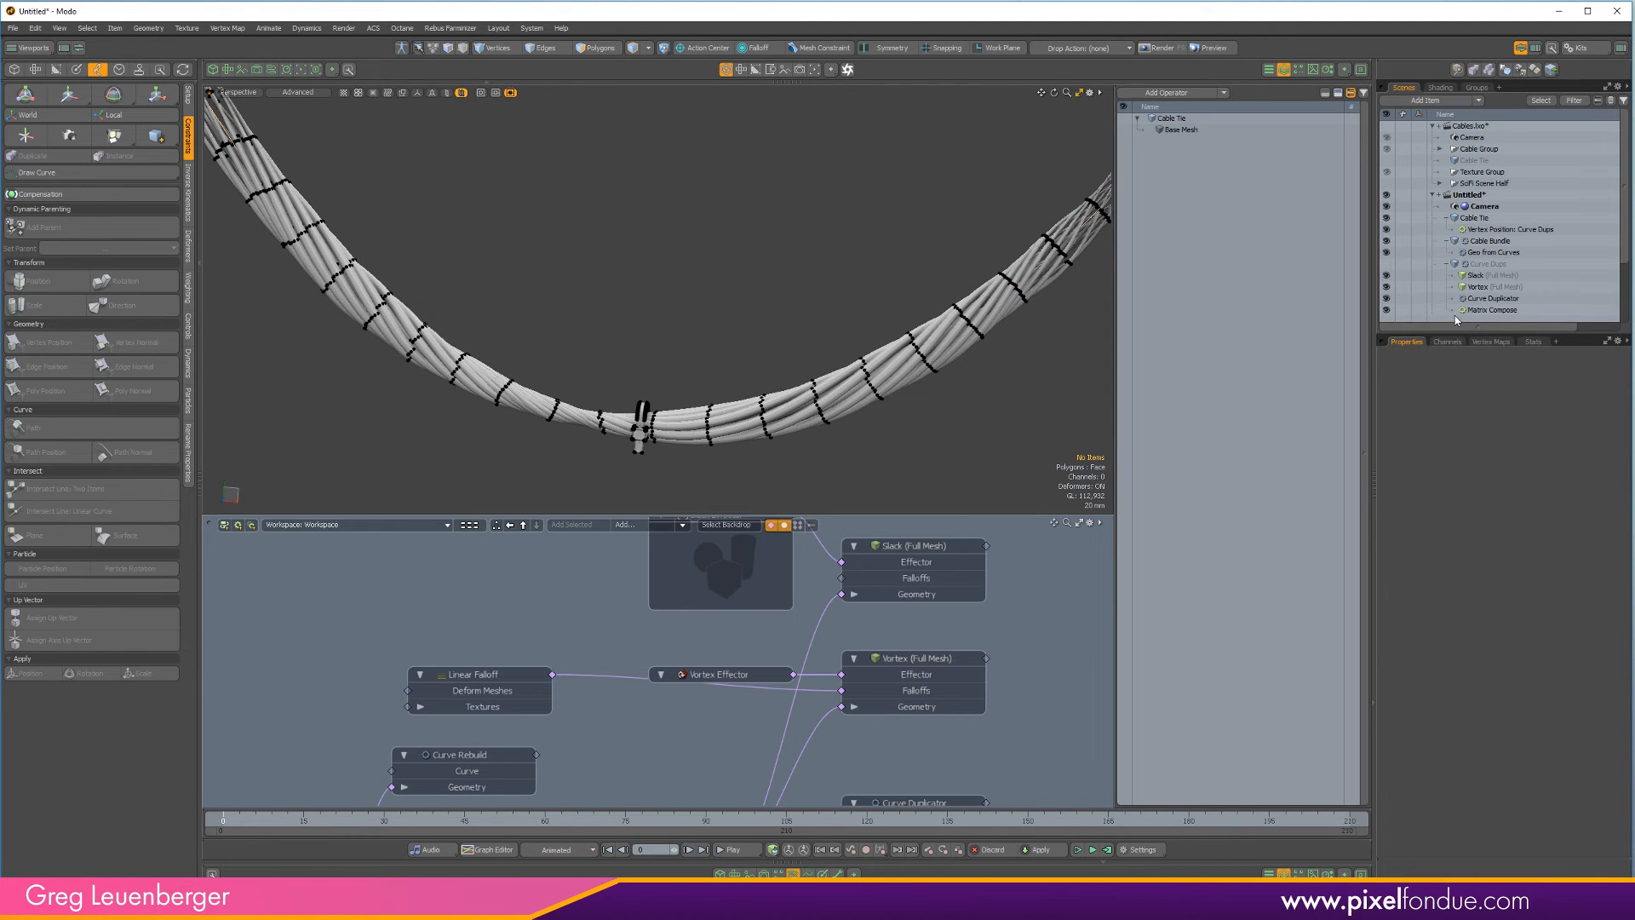
click(1387, 219)
scroll(1013, 366, down, 3)
alt+drag(1013, 366, 790, 411)
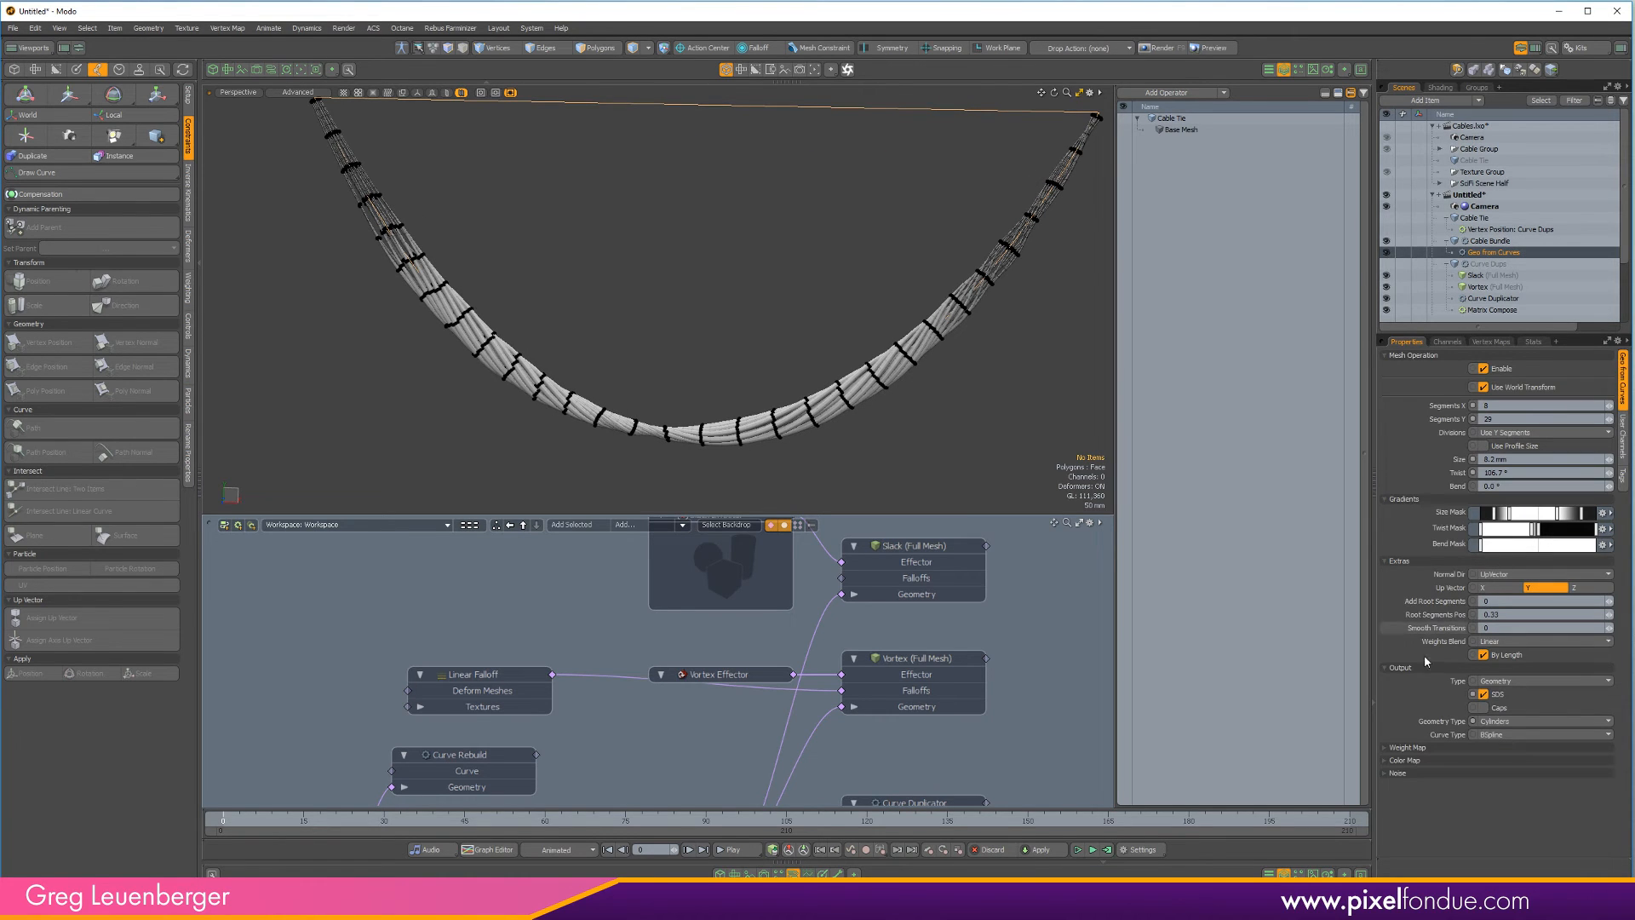
Expand the Geo from Curves noise settings and set Noise 3D to about 0.042 with channel haul
click(1386, 773)
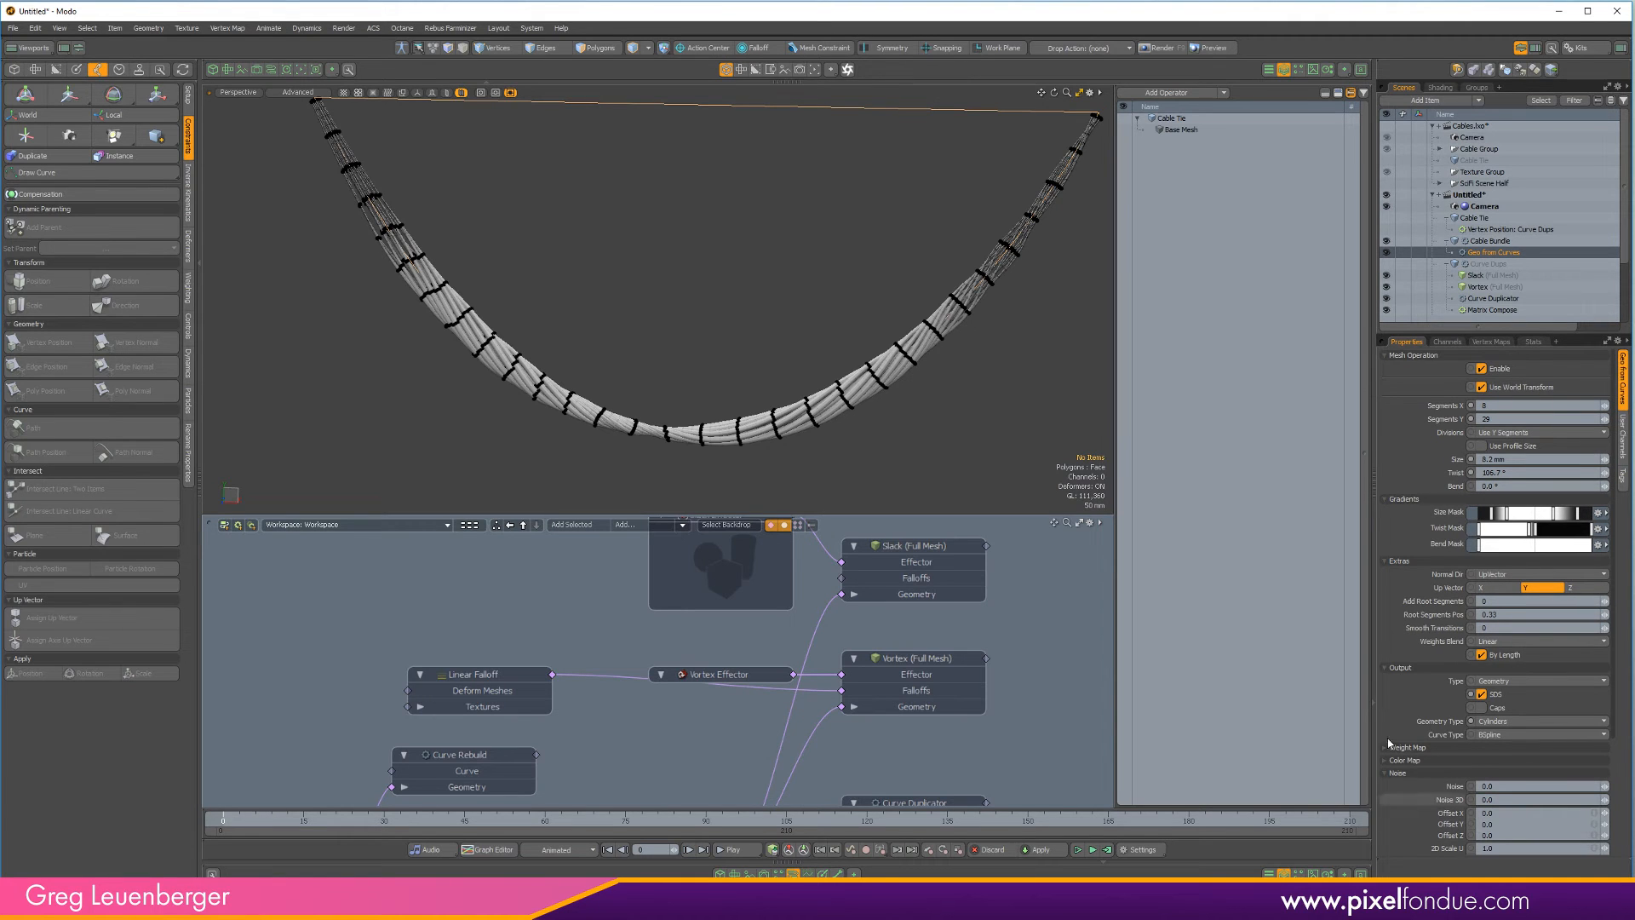
scroll(865, 420, up, 2)
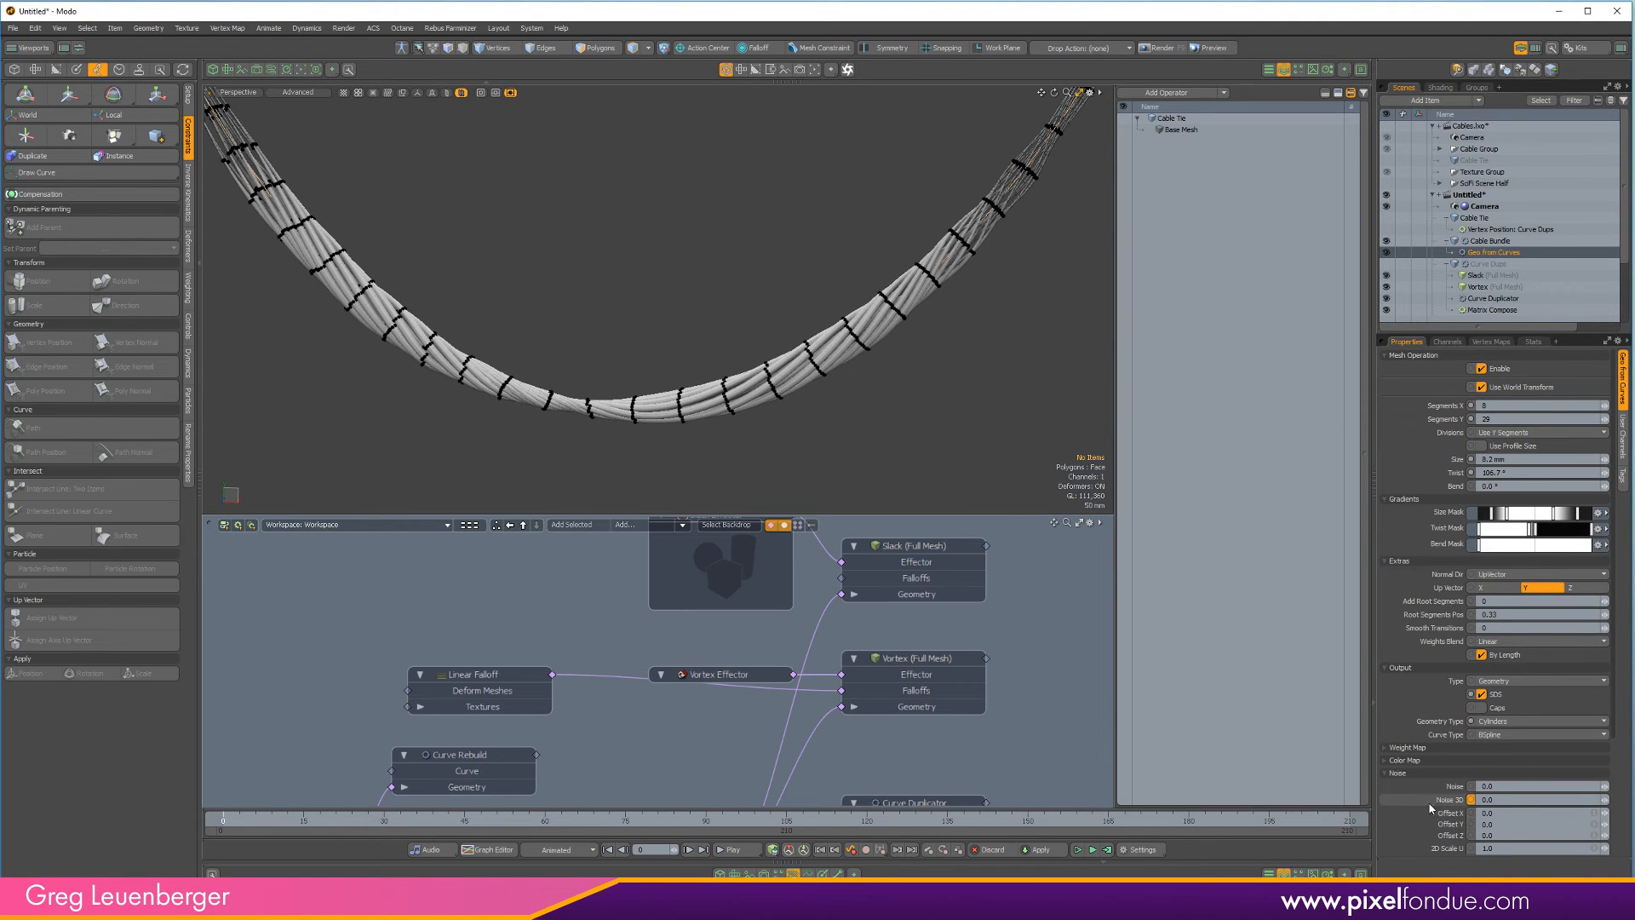
key(c)
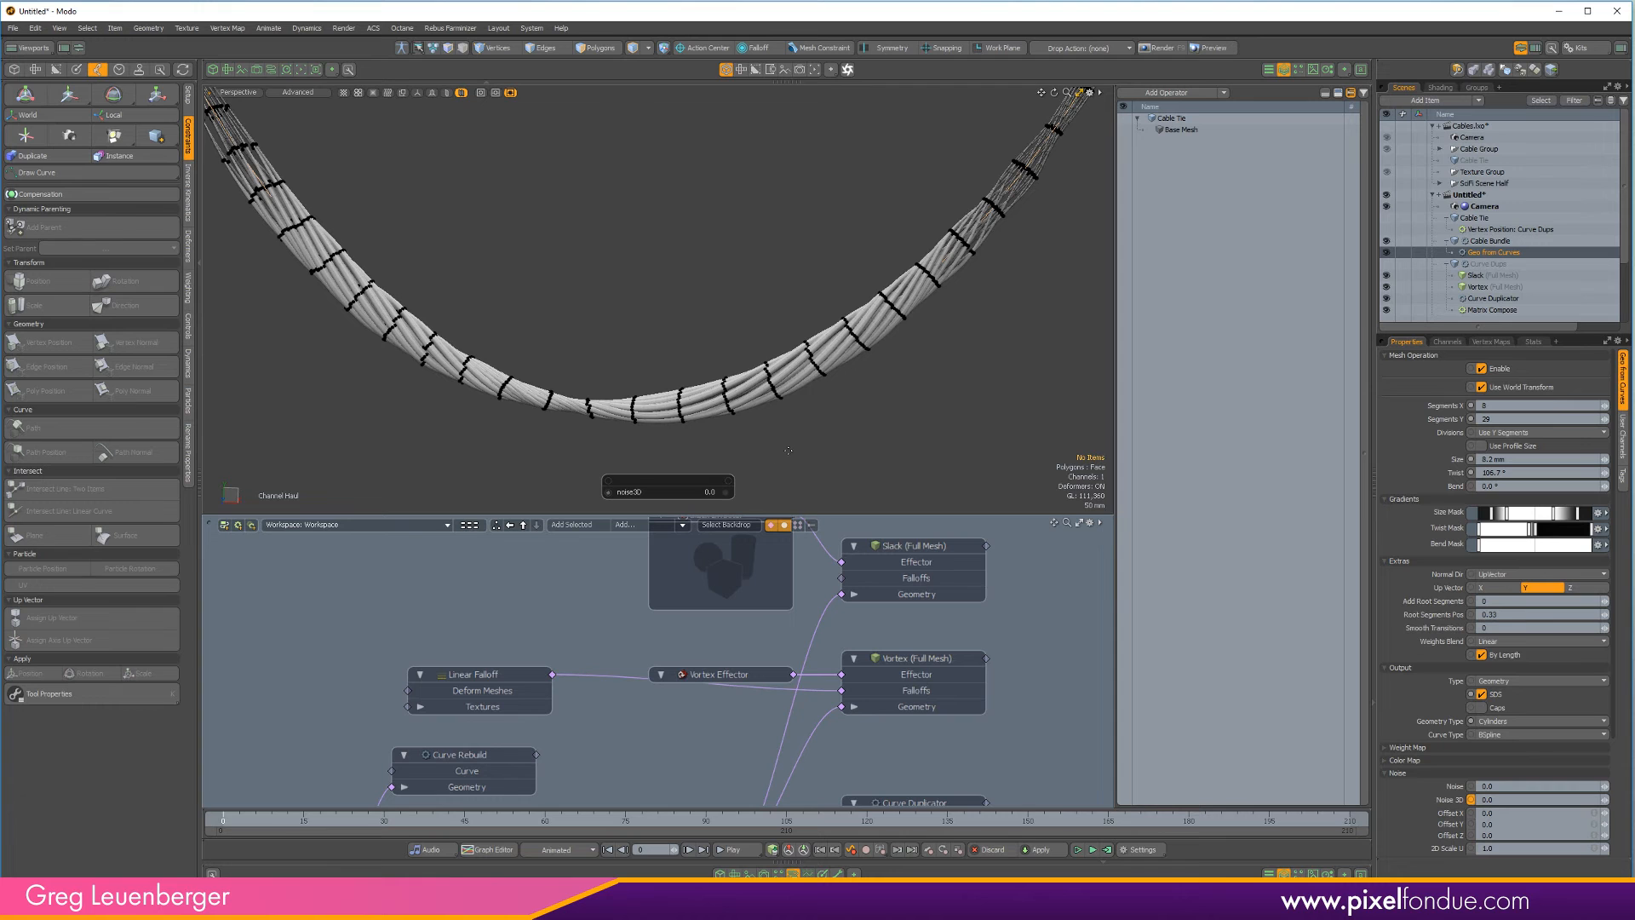
drag(656, 298, 696, 298)
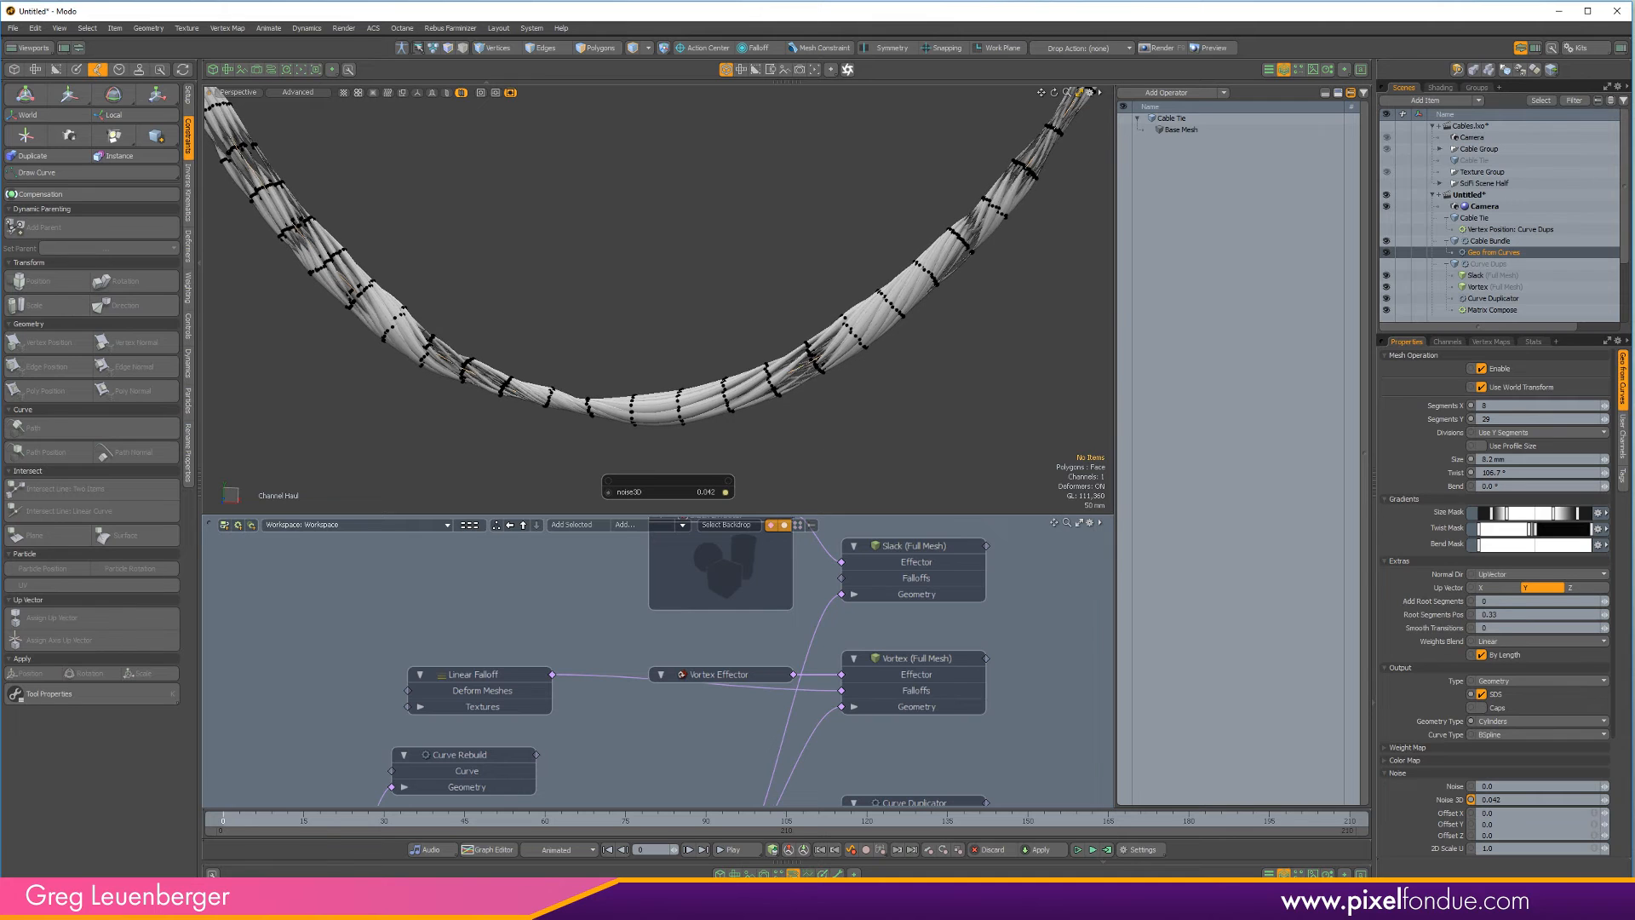
Set the Geo from Curves noise Scale to about 24.7
ctrl+alt+drag(854, 442, 816, 447)
ctrl+alt+drag(557, 384, 635, 383)
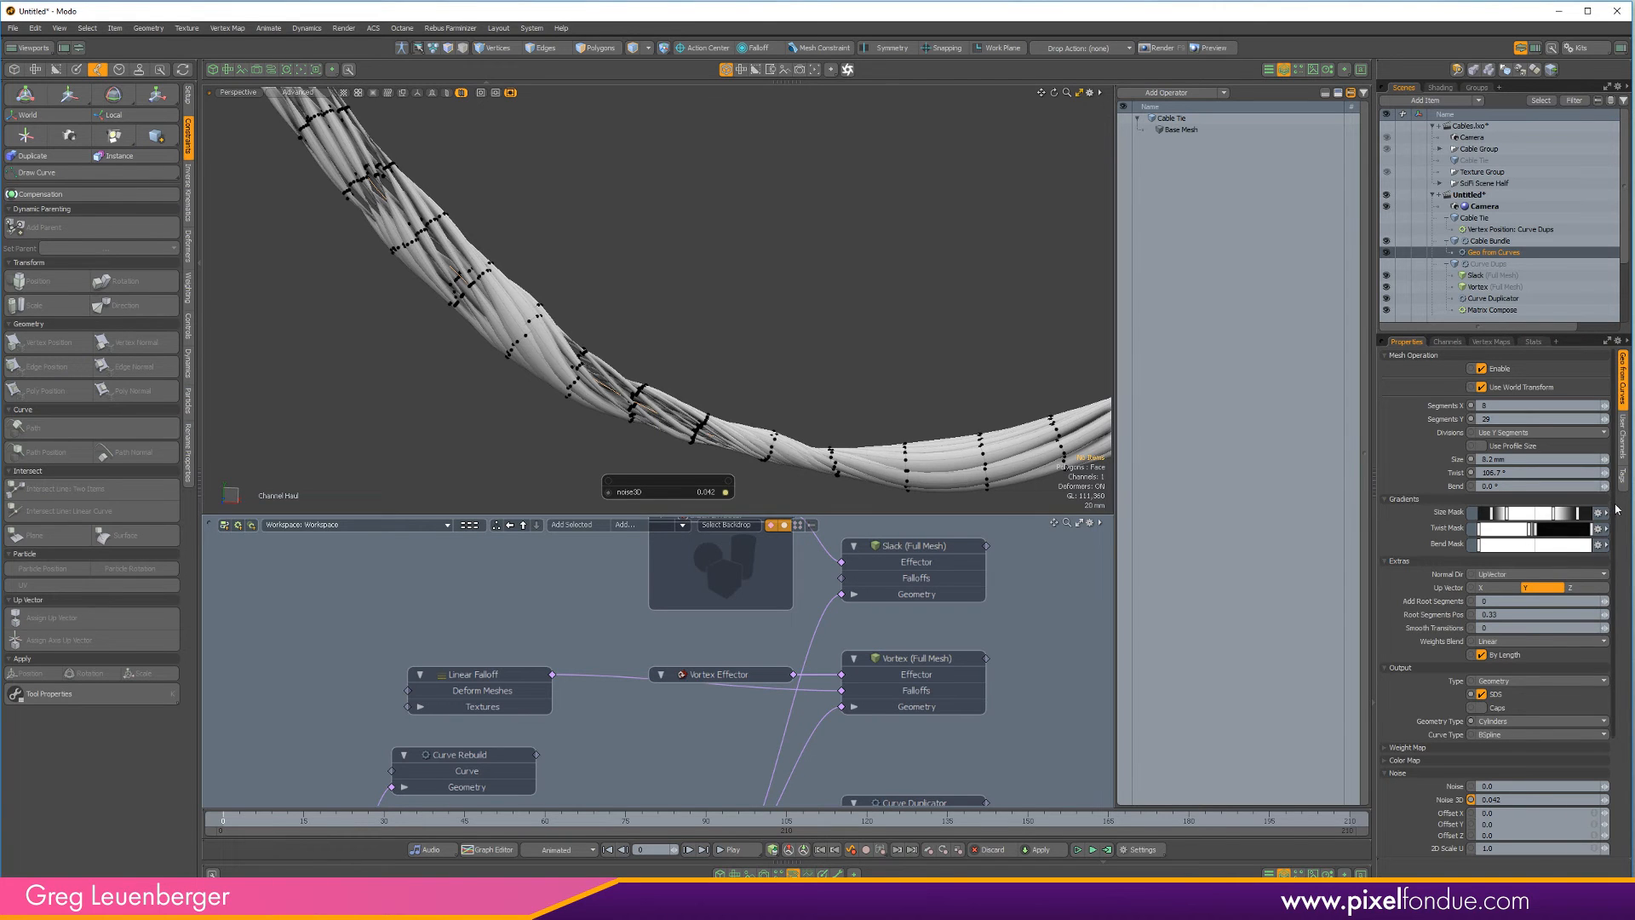
scroll(1598, 694, down, 4)
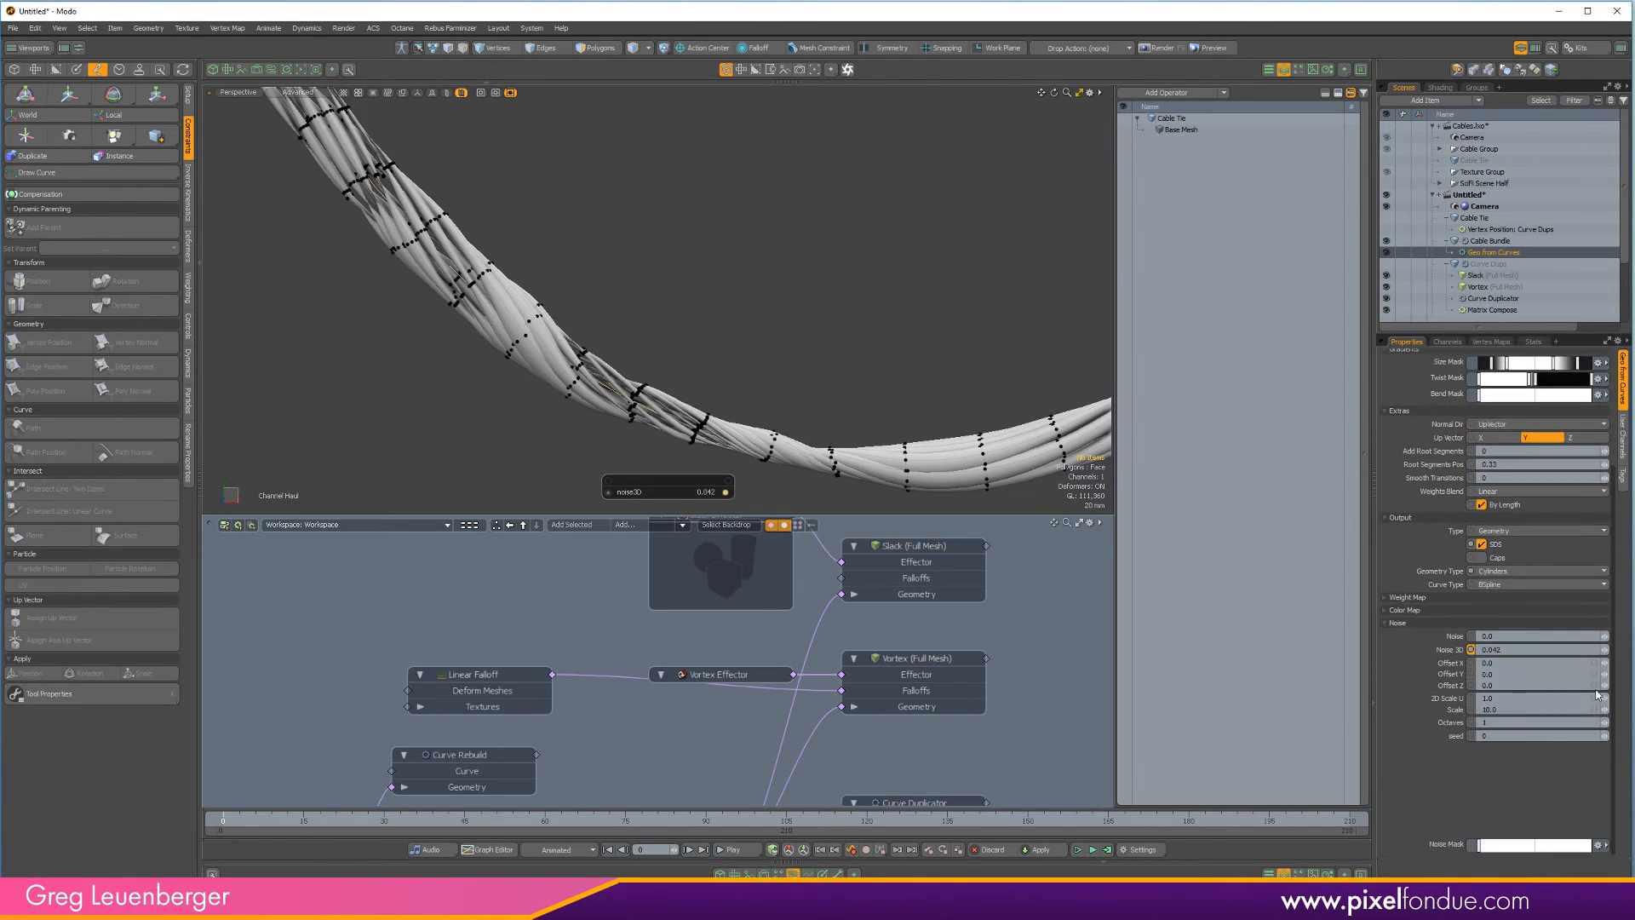
scroll(1597, 694, up, 4)
scroll(1602, 724, down, 4)
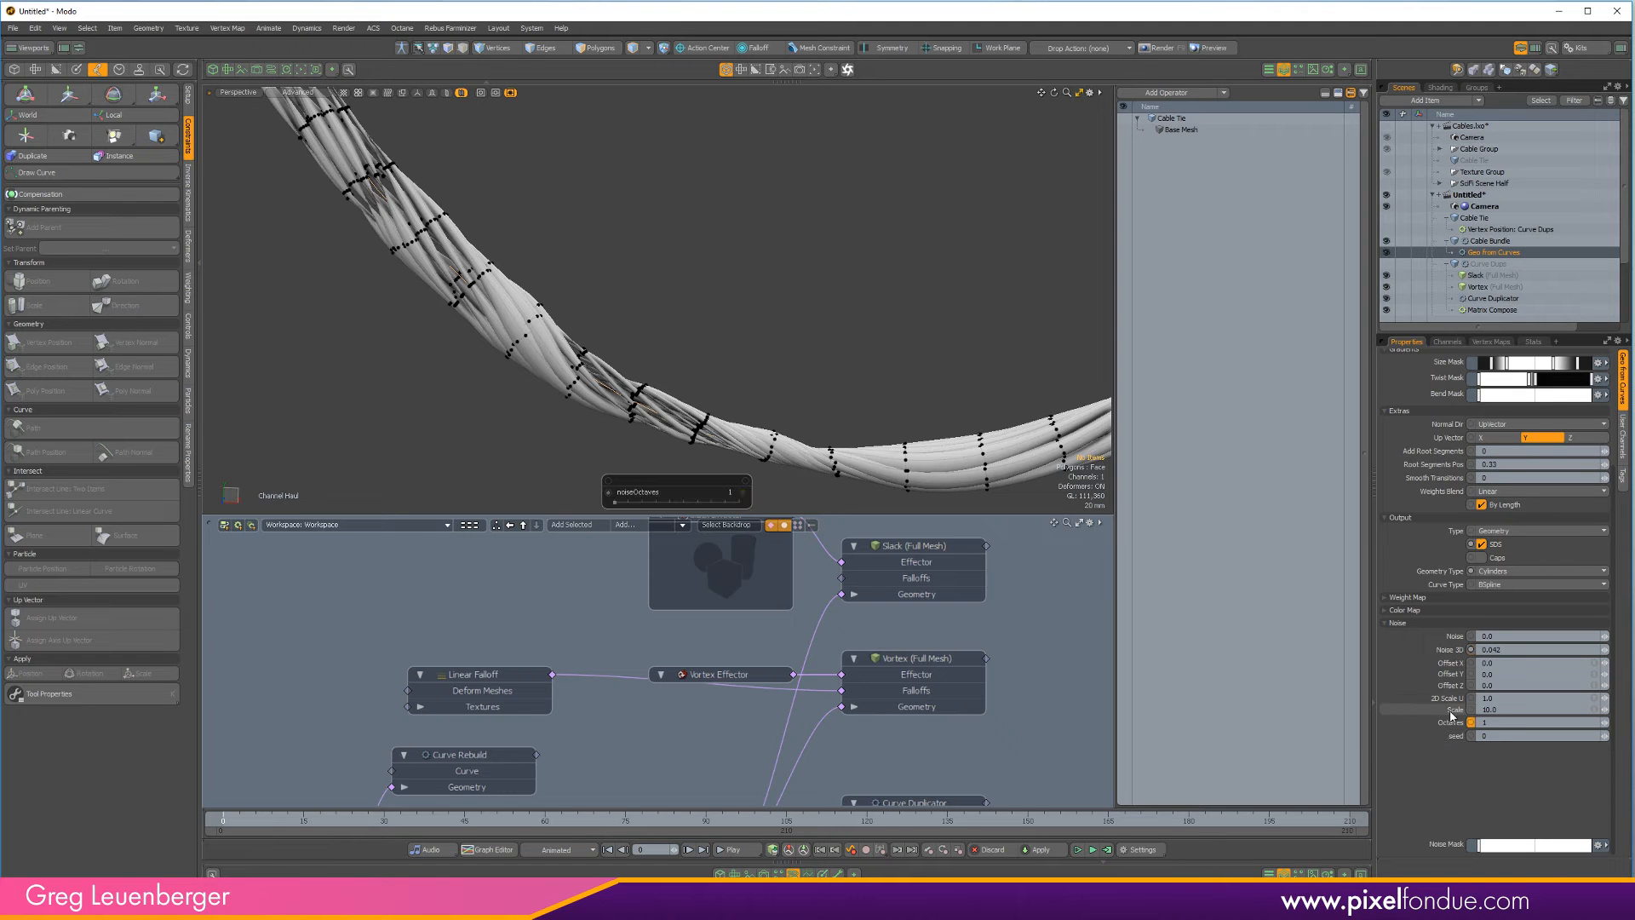
click(1455, 710)
drag(821, 331, 785, 372)
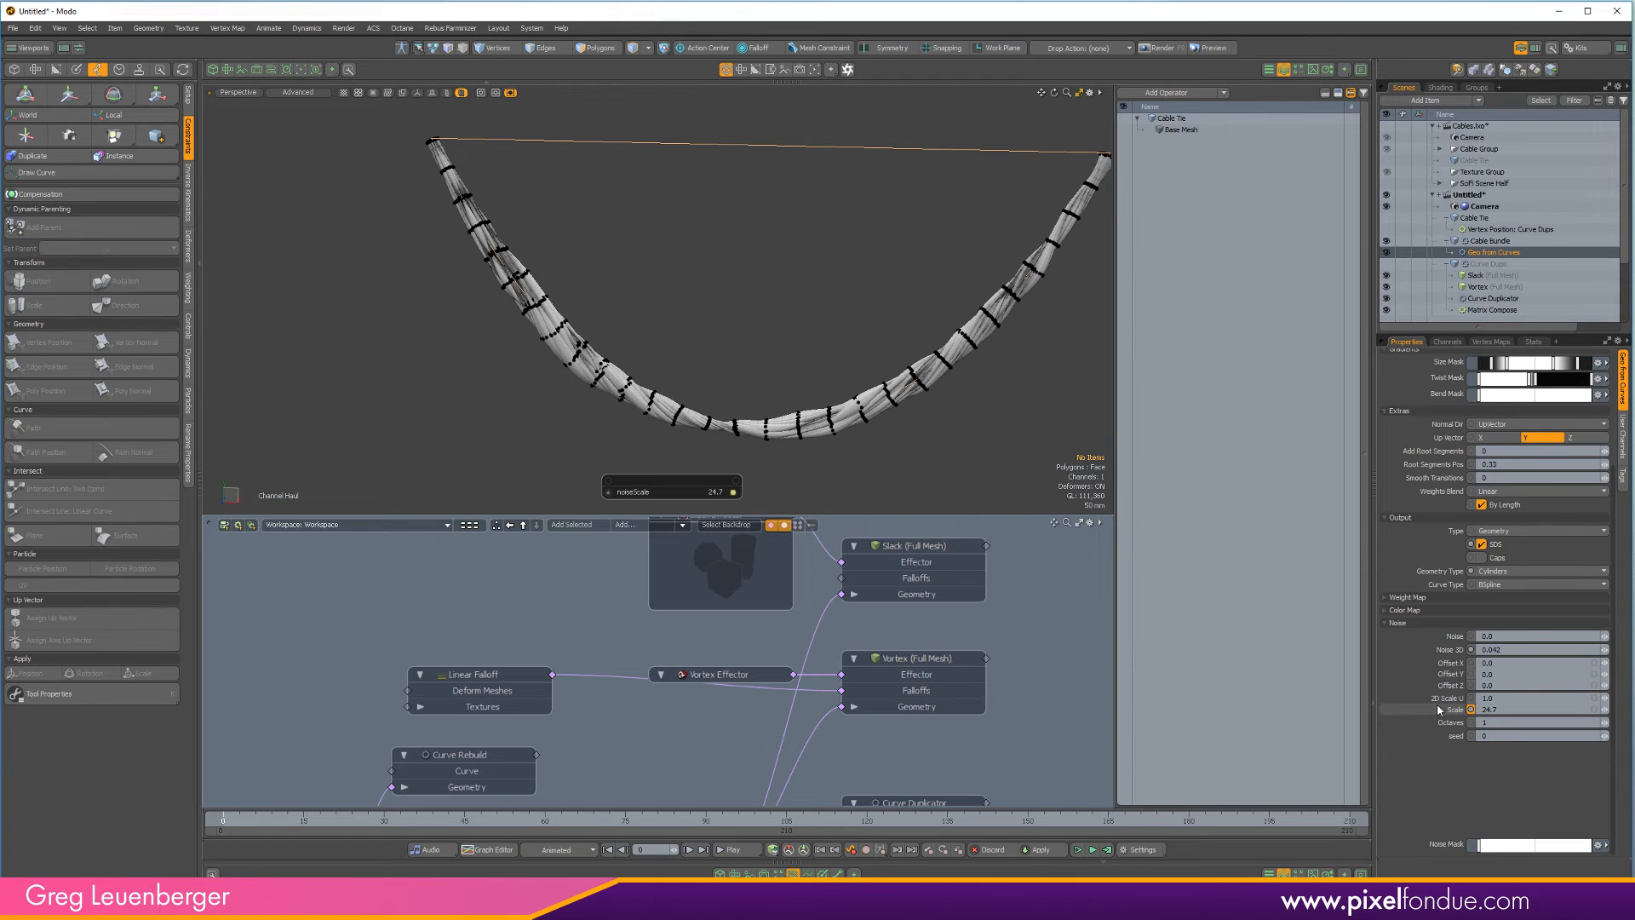
Test a noise Octaves value of 10 on the bundle and return it to 1
click(1445, 697)
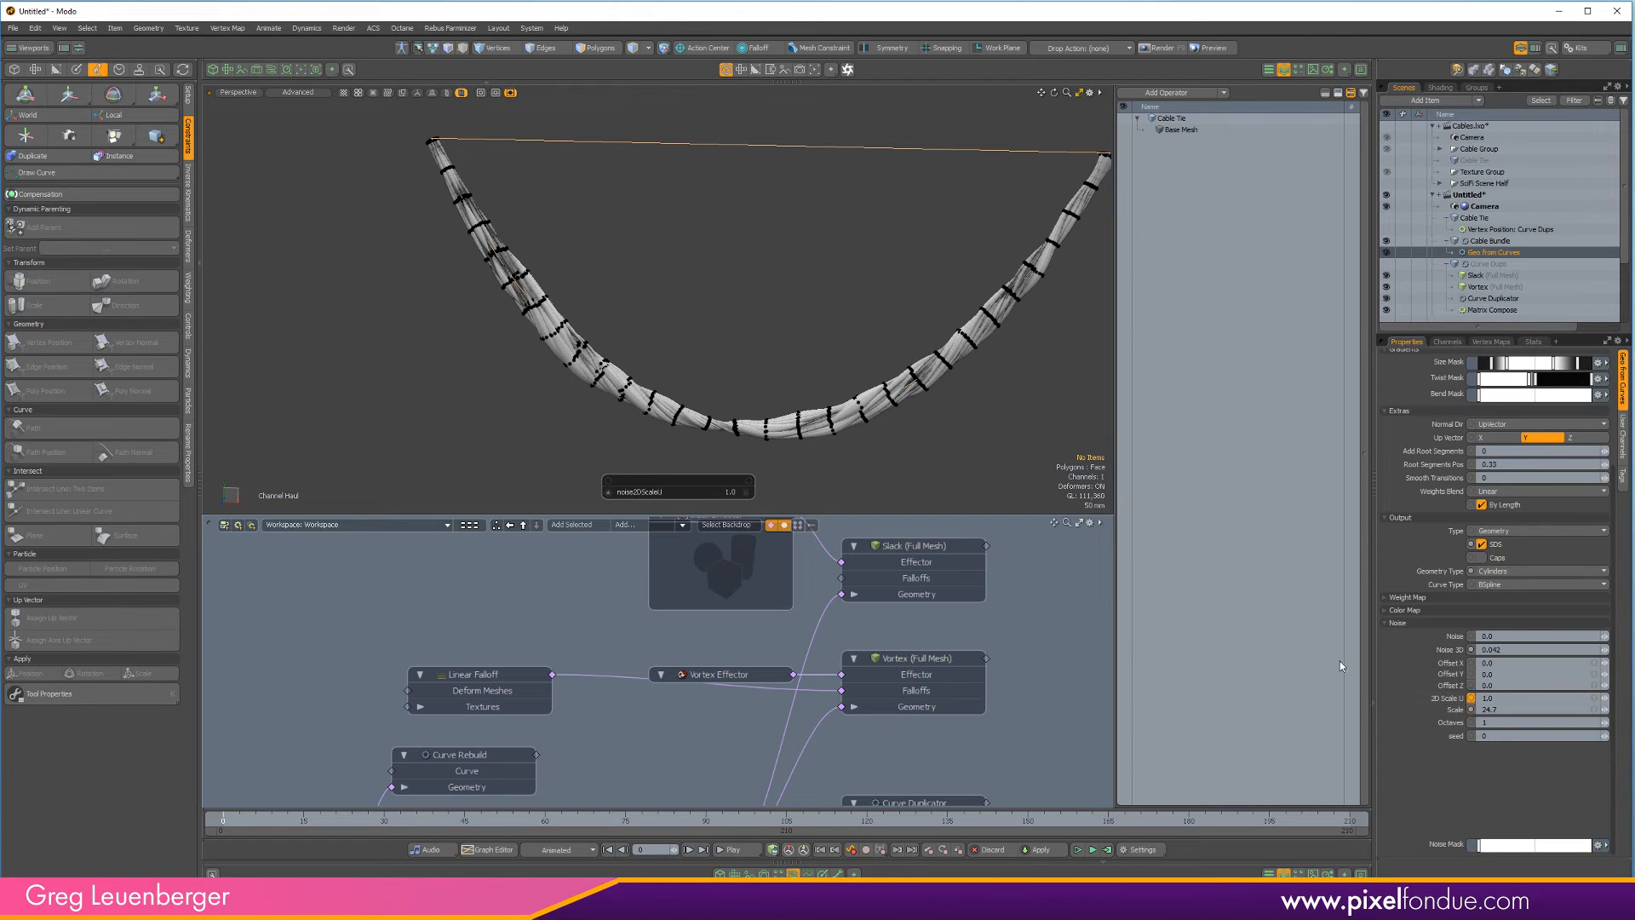
click(1449, 711)
click(1446, 723)
drag(771, 372, 784, 372)
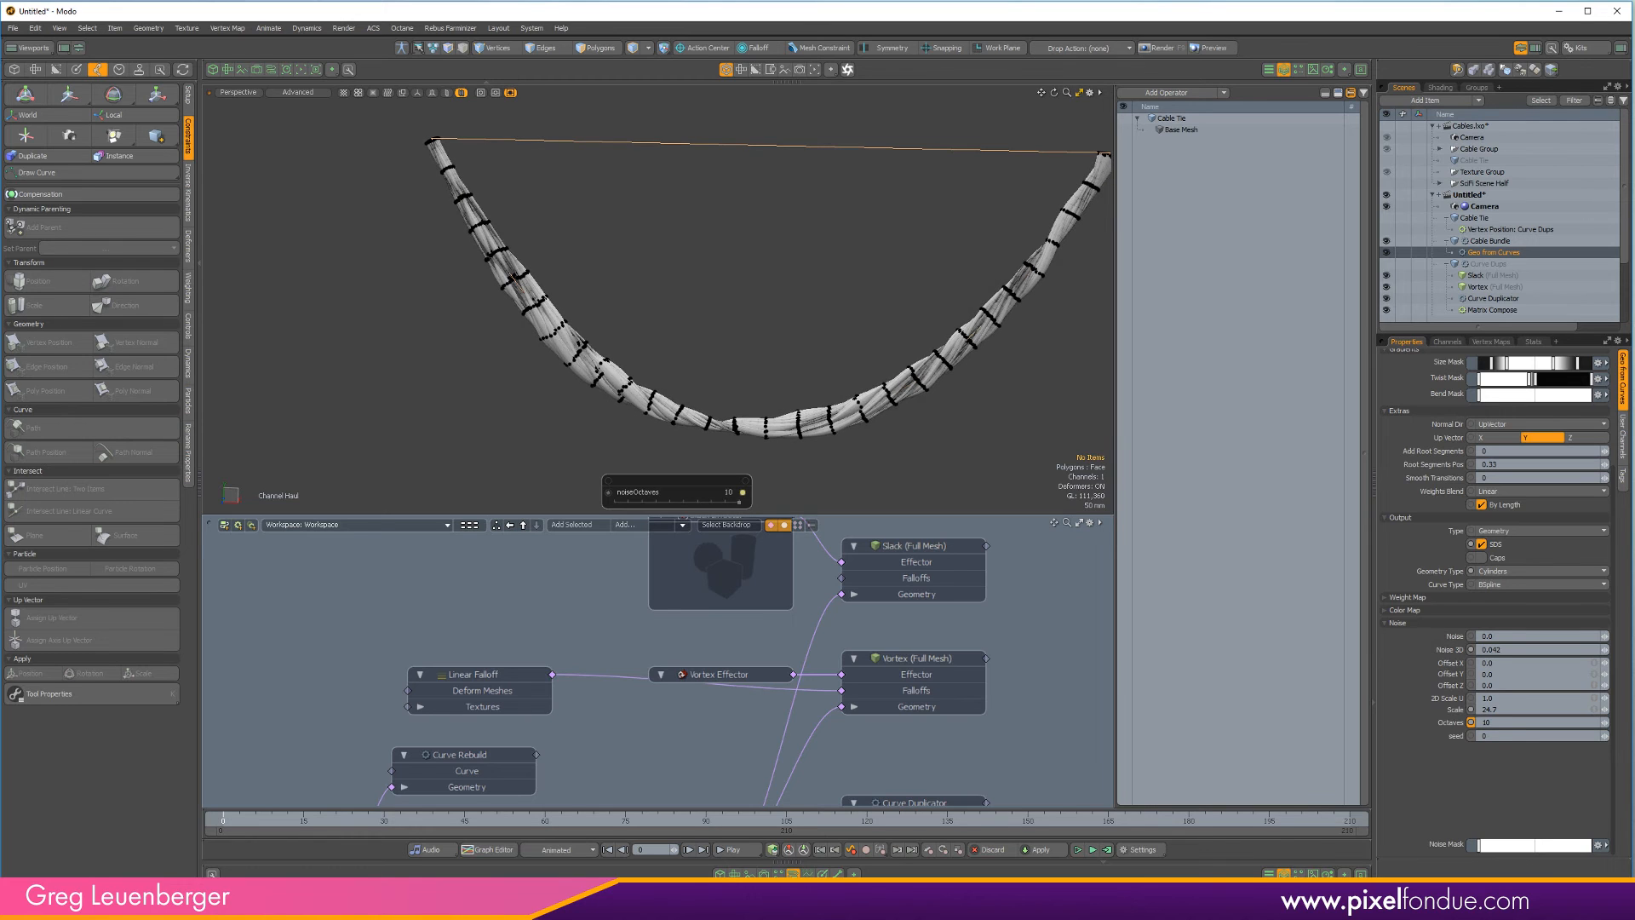
drag(856, 364, 820, 329)
scroll(816, 358, up, 2)
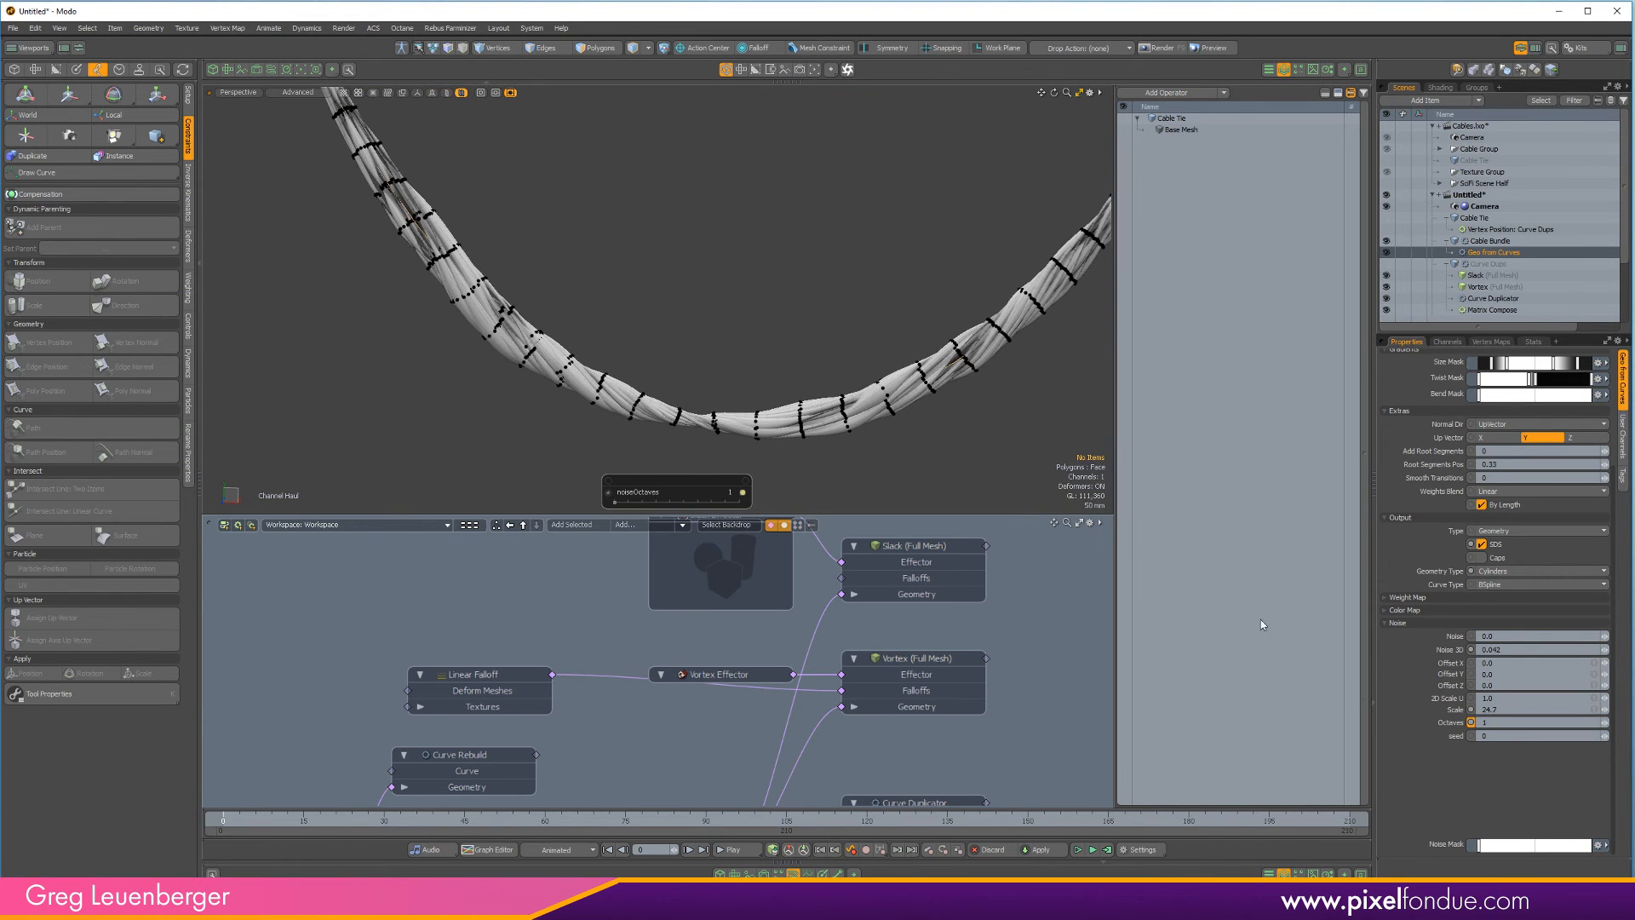
Select the noise Seed channel and examine the whole hanging bundle
click(1451, 737)
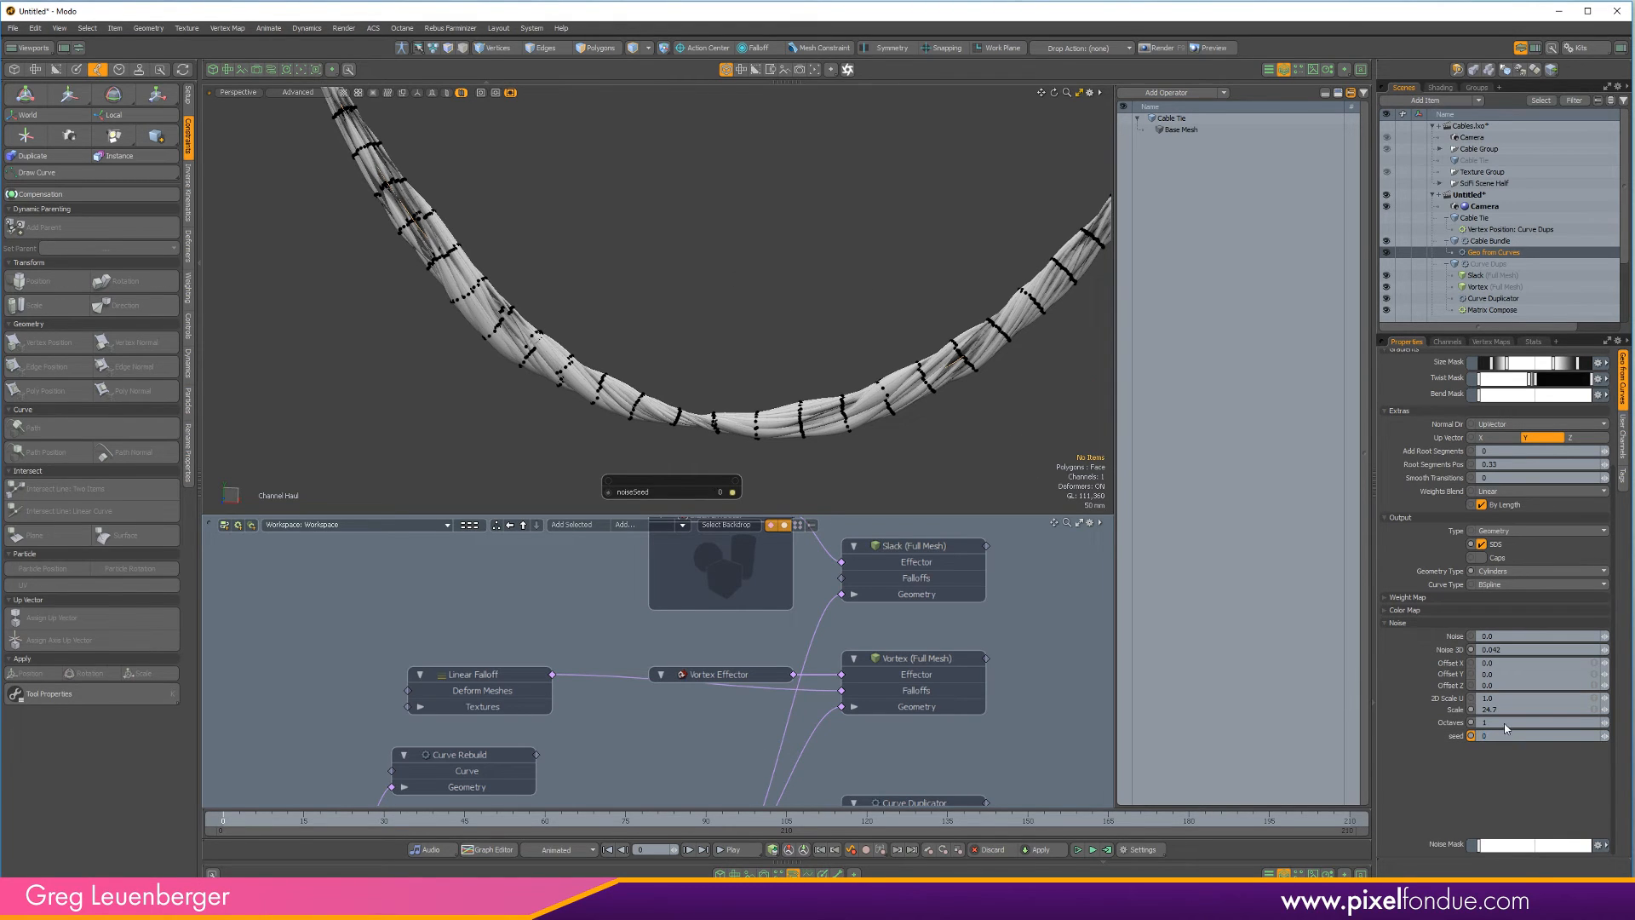
scroll(807, 314, down, 2)
alt+shift+drag(807, 314, 780, 345)
scroll(780, 345, up, 2)
scroll(780, 346, down, 3)
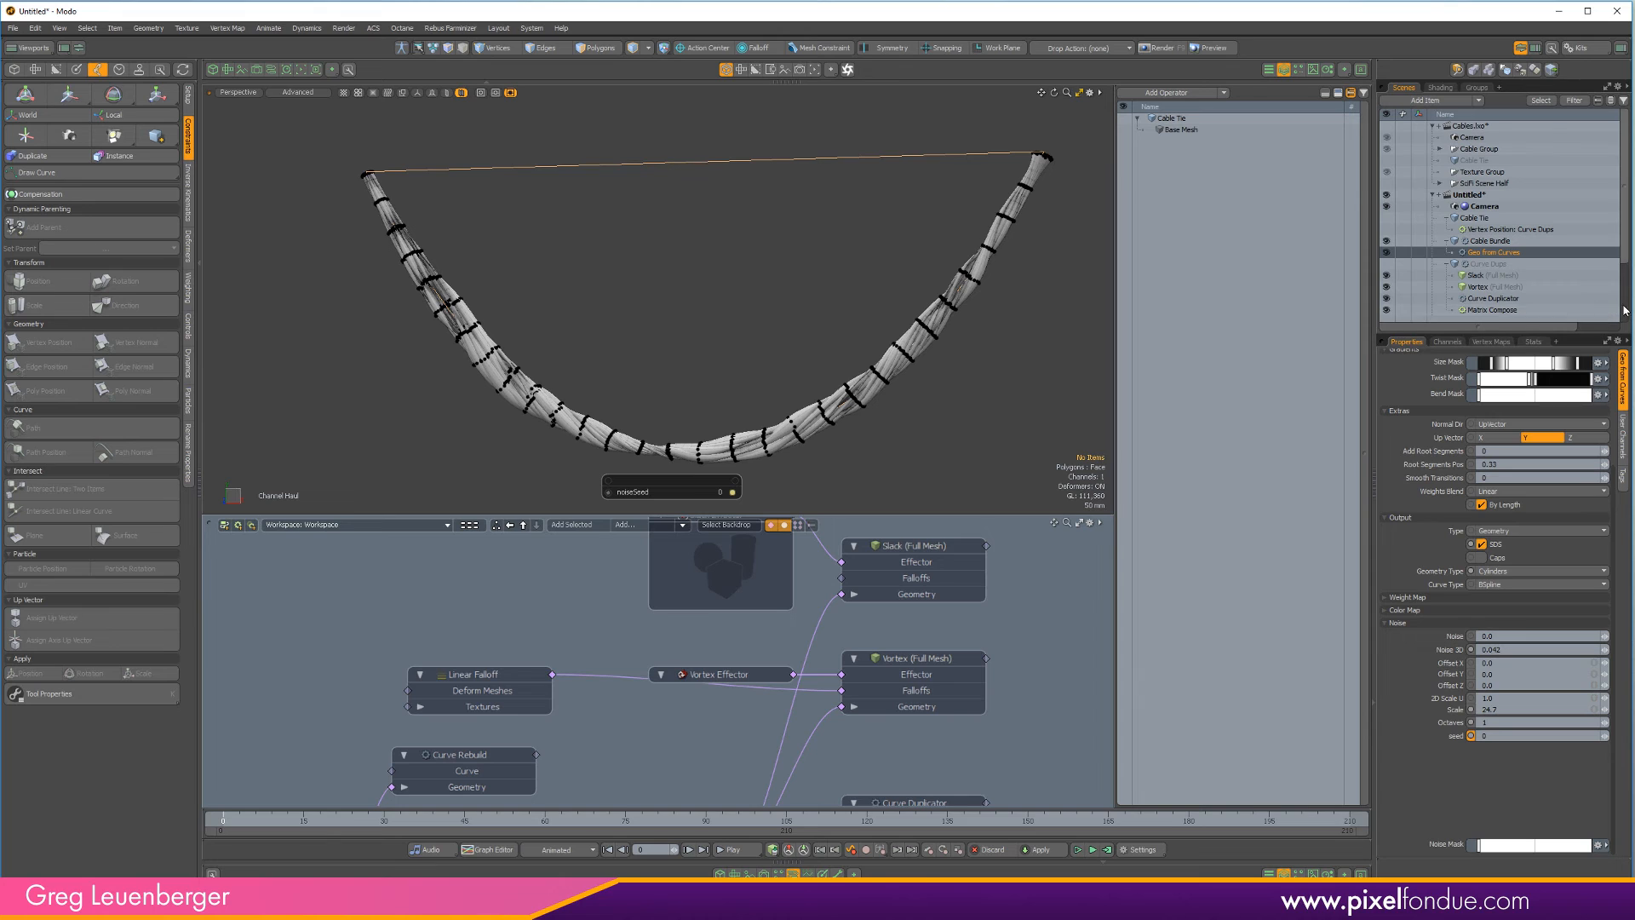
Set the Point Count of the Curve mesh's Curve Rebuild operation to 60
scroll(1486, 276, down, 2)
click(1496, 265)
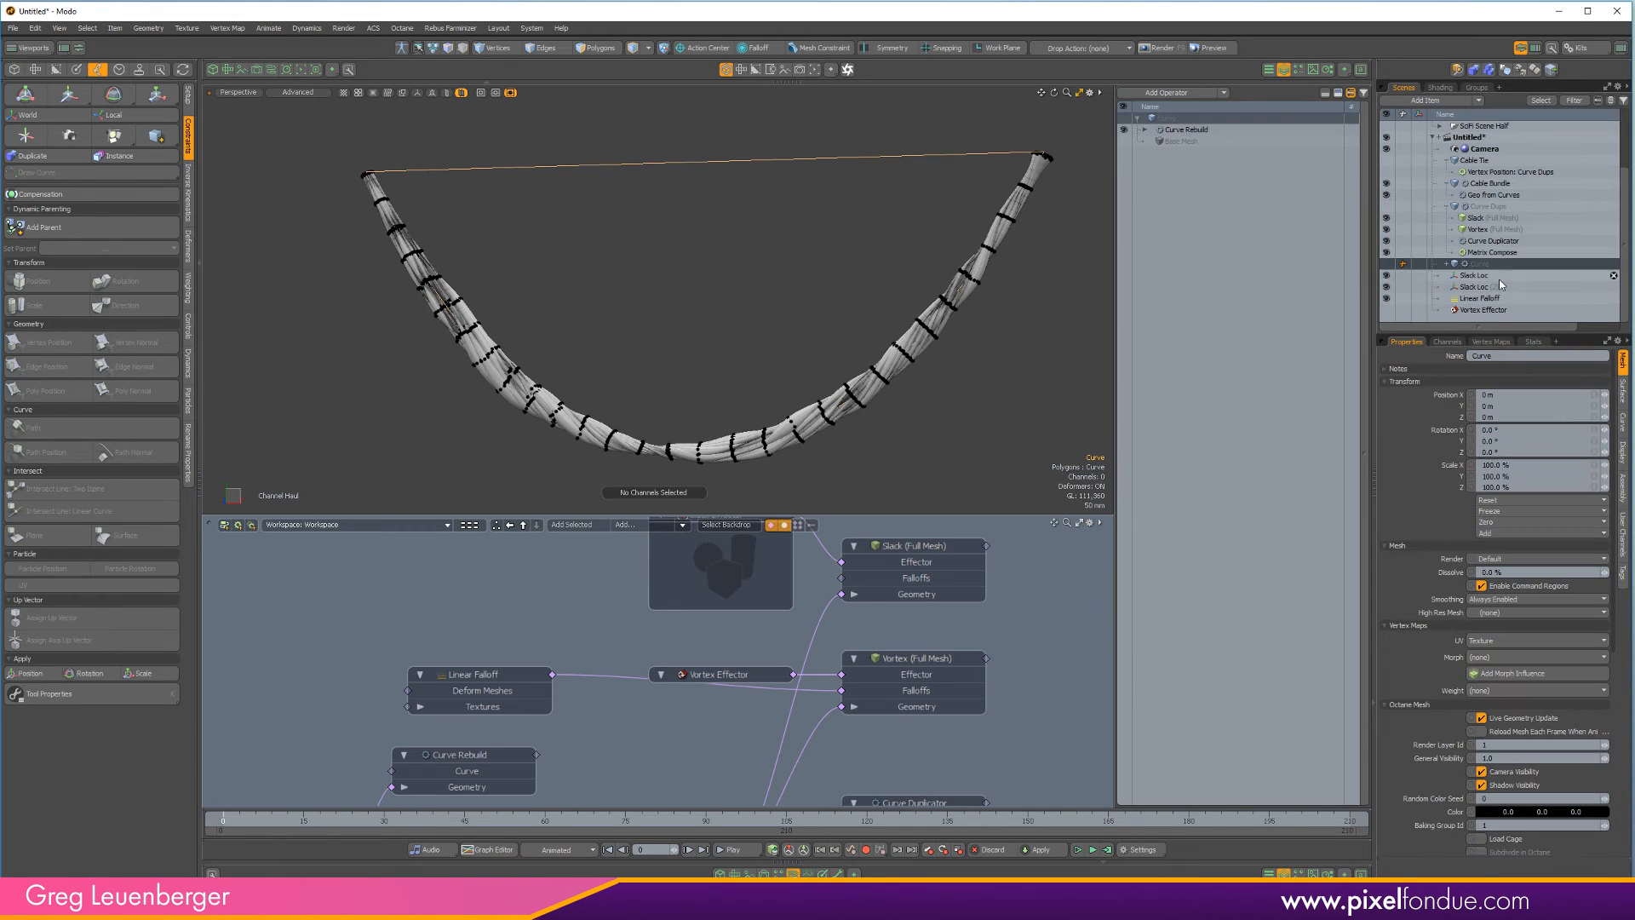
click(1189, 130)
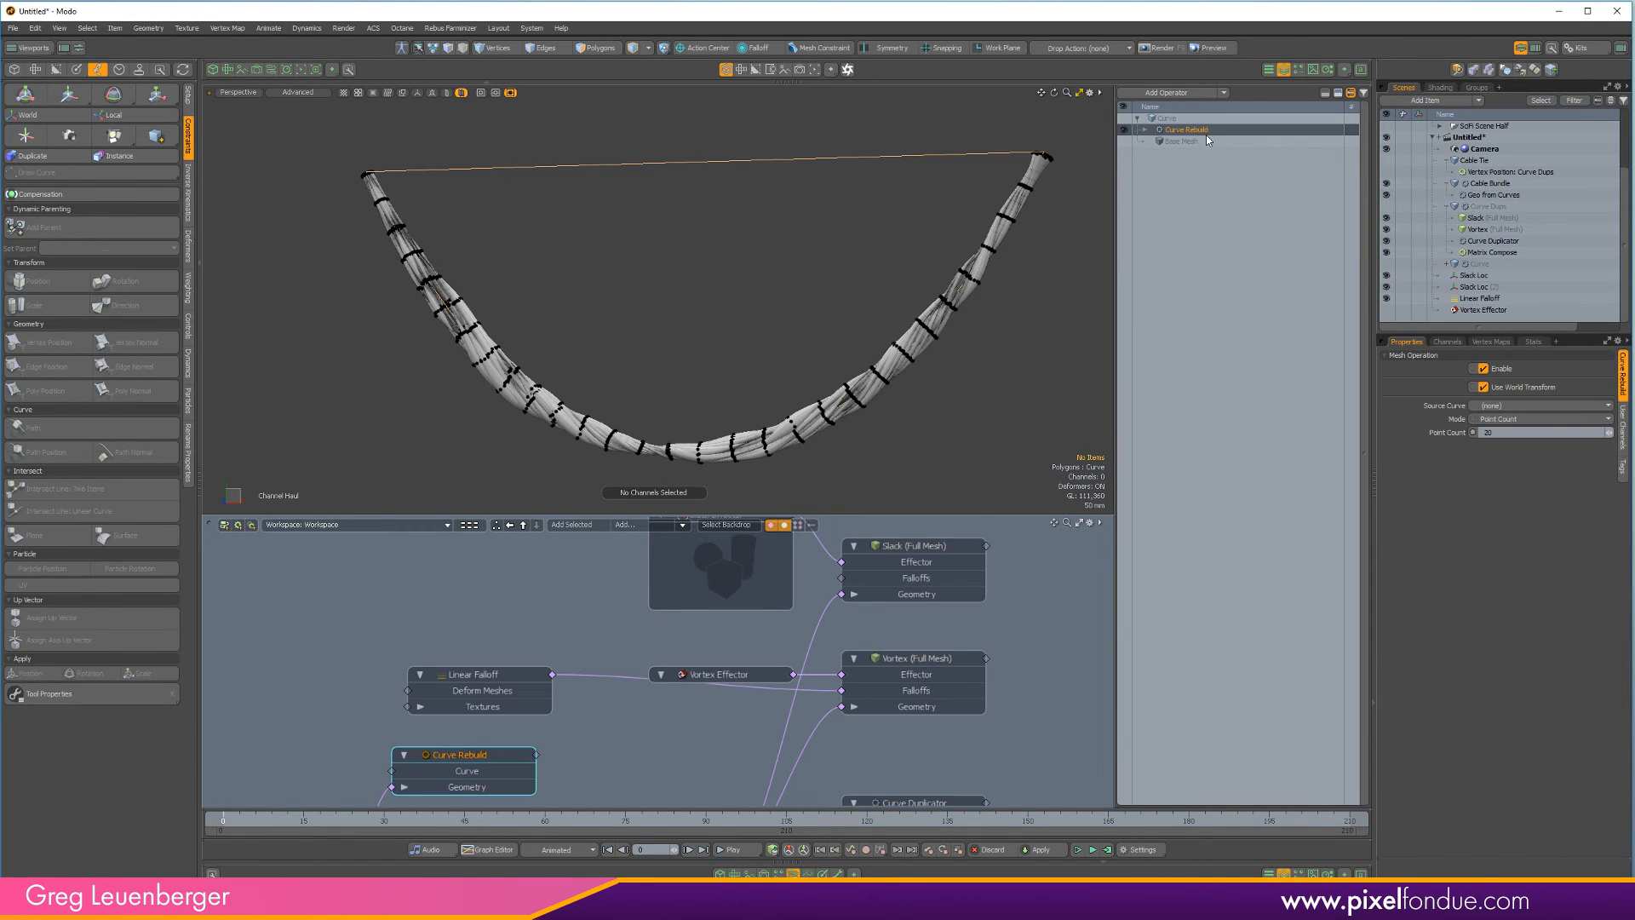
click(1507, 433)
text(60)
key(Return)
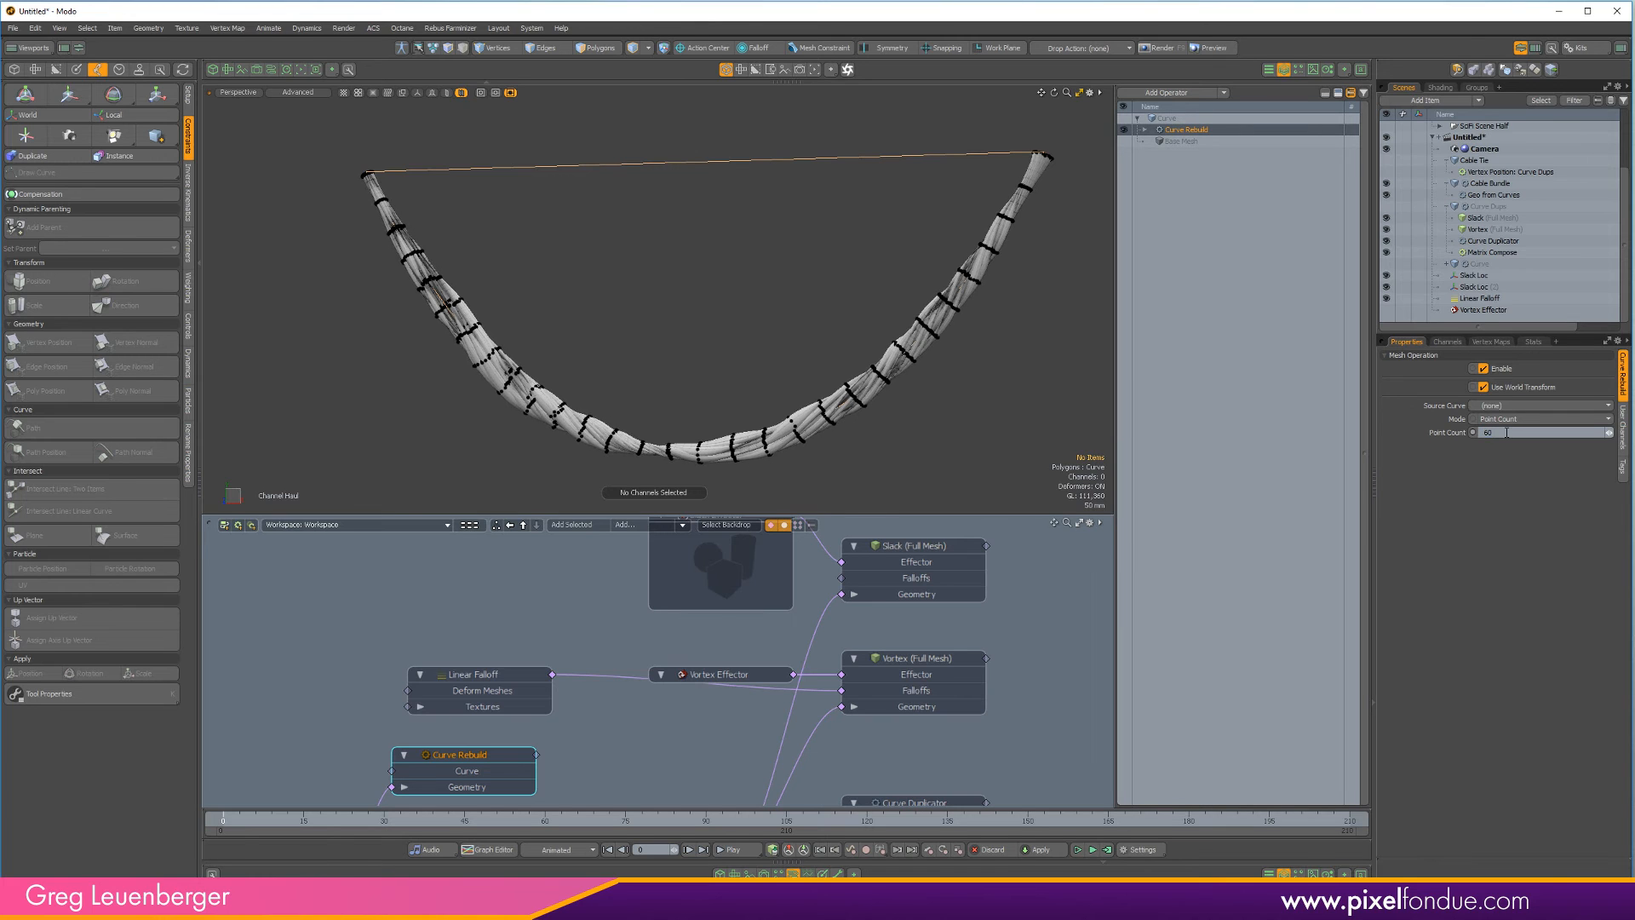
Set Segments Y of the Geo from Curves operation to 60
alt+shift+drag(799, 383, 809, 337)
scroll(809, 341, up, 6)
scroll(809, 340, down, 5)
alt+drag(937, 383, 1082, 422)
click(1507, 196)
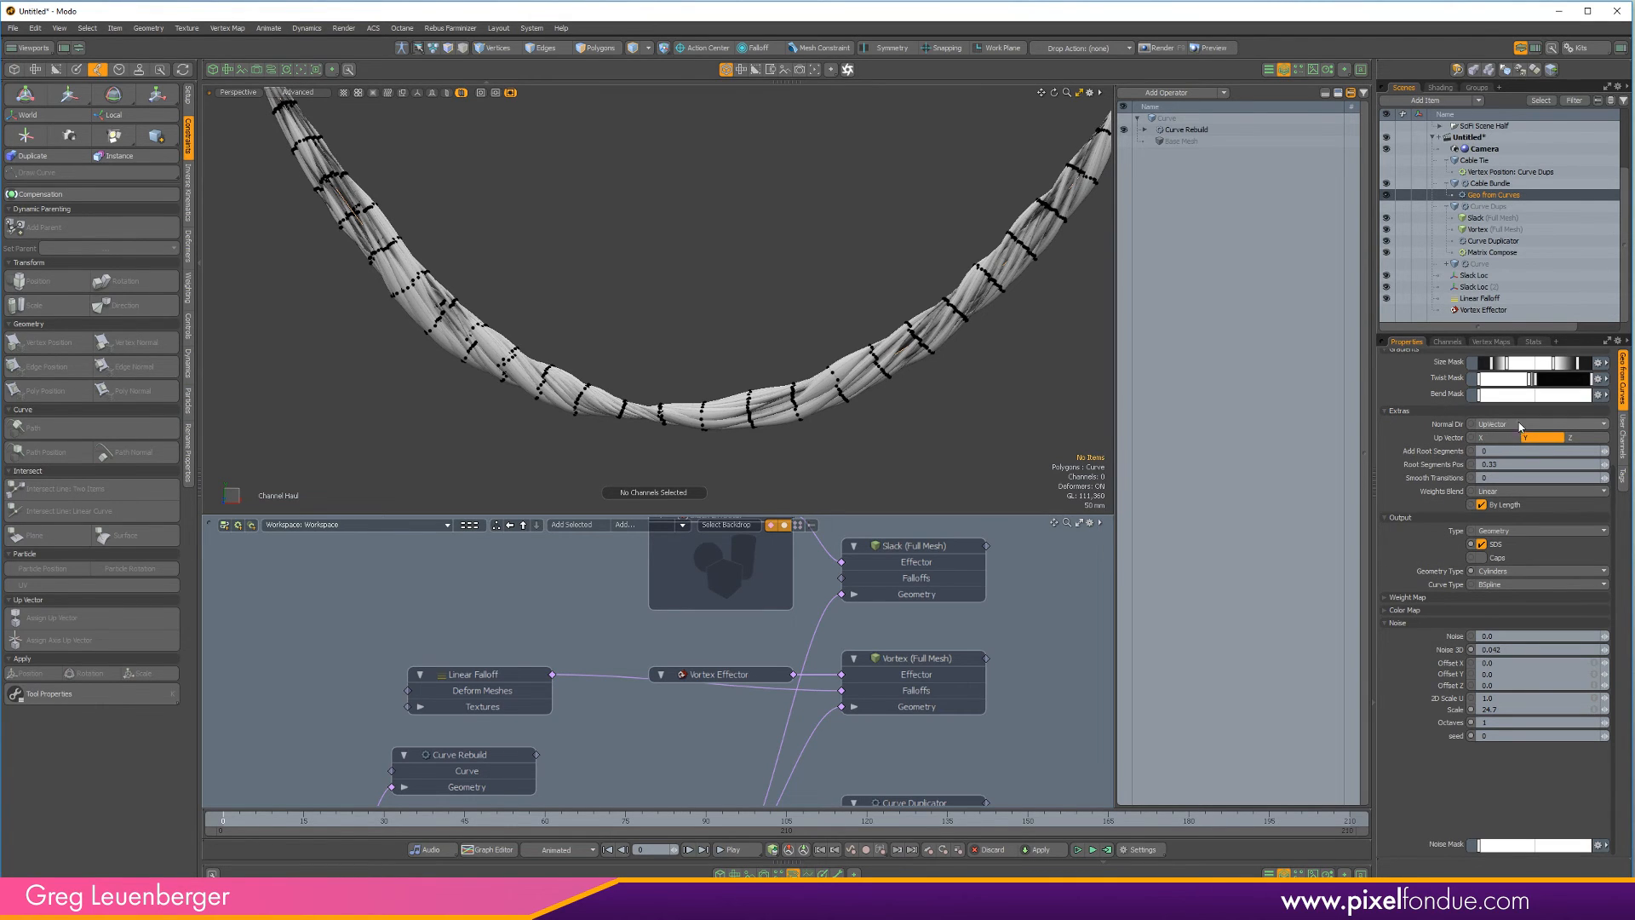
scroll(1614, 549, up, 3)
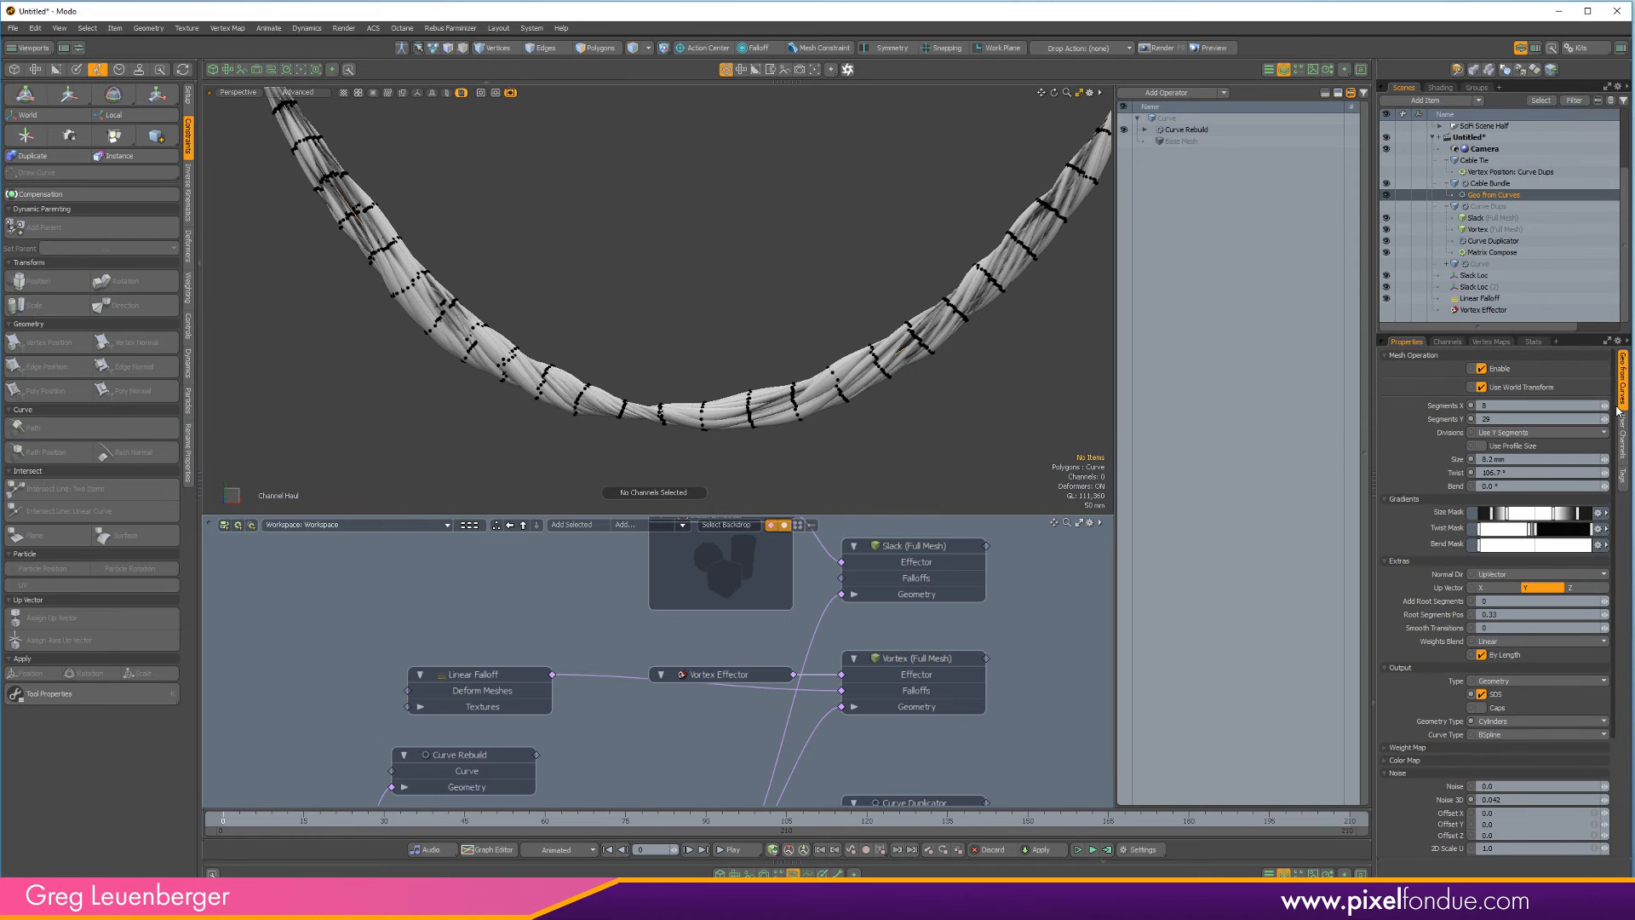
click(1529, 417)
key(Return)
key(ctrl+3)
click(883, 316)
alt+drag(871, 419, 712, 411)
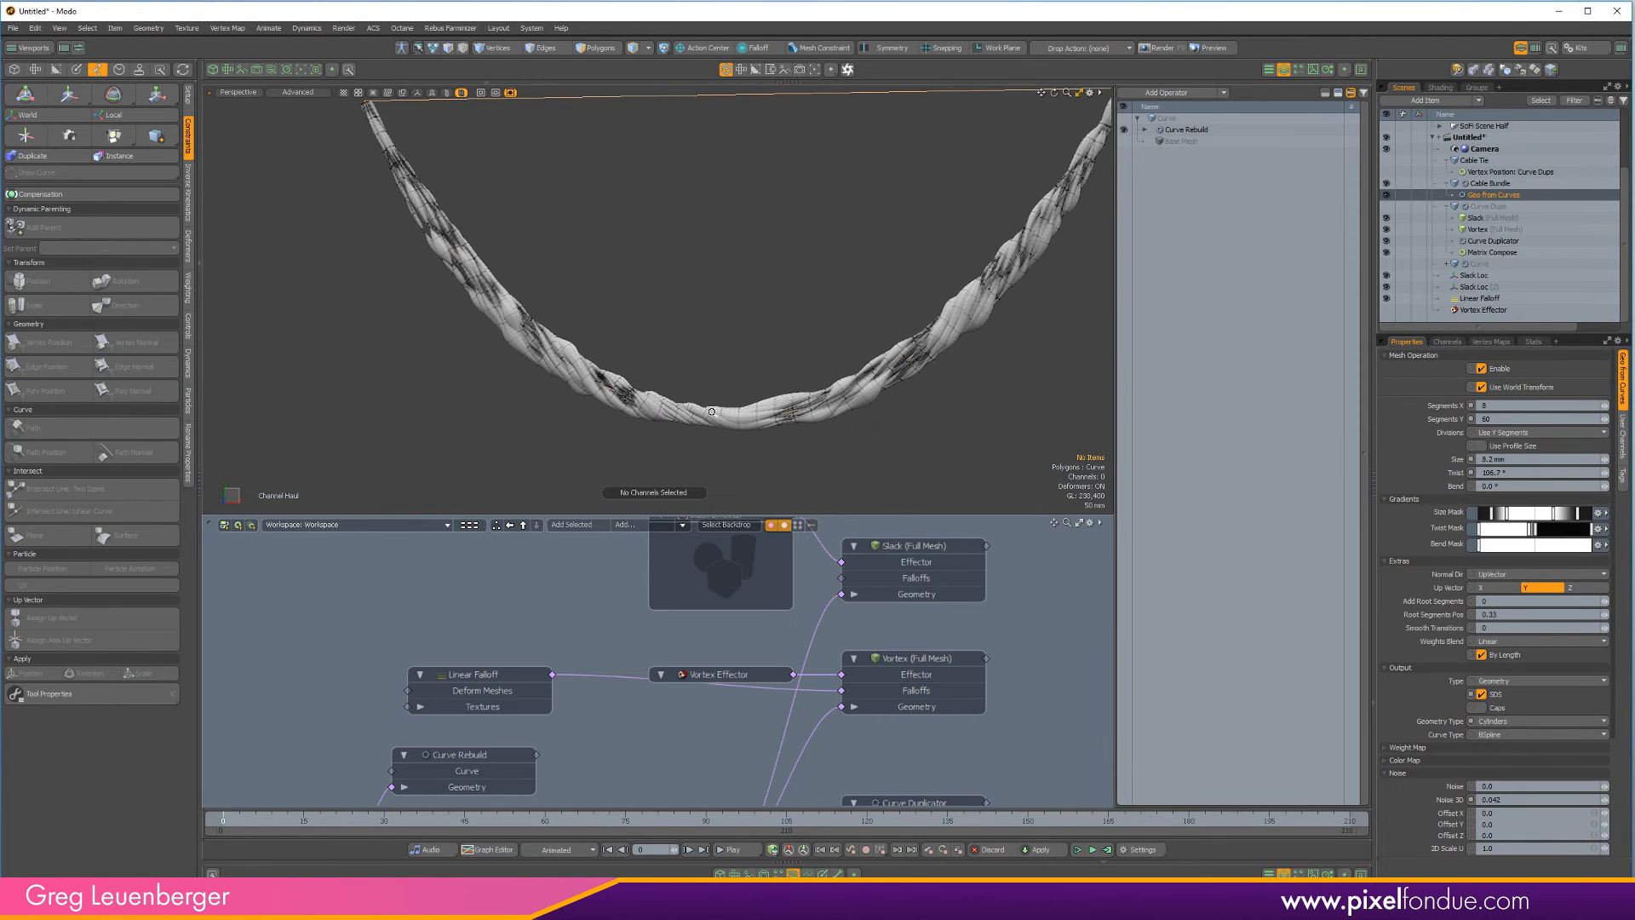
Raise Segments Y of the Geo from Curves operation to 1280 and examine the noisy strands up close
scroll(712, 411, up, 5)
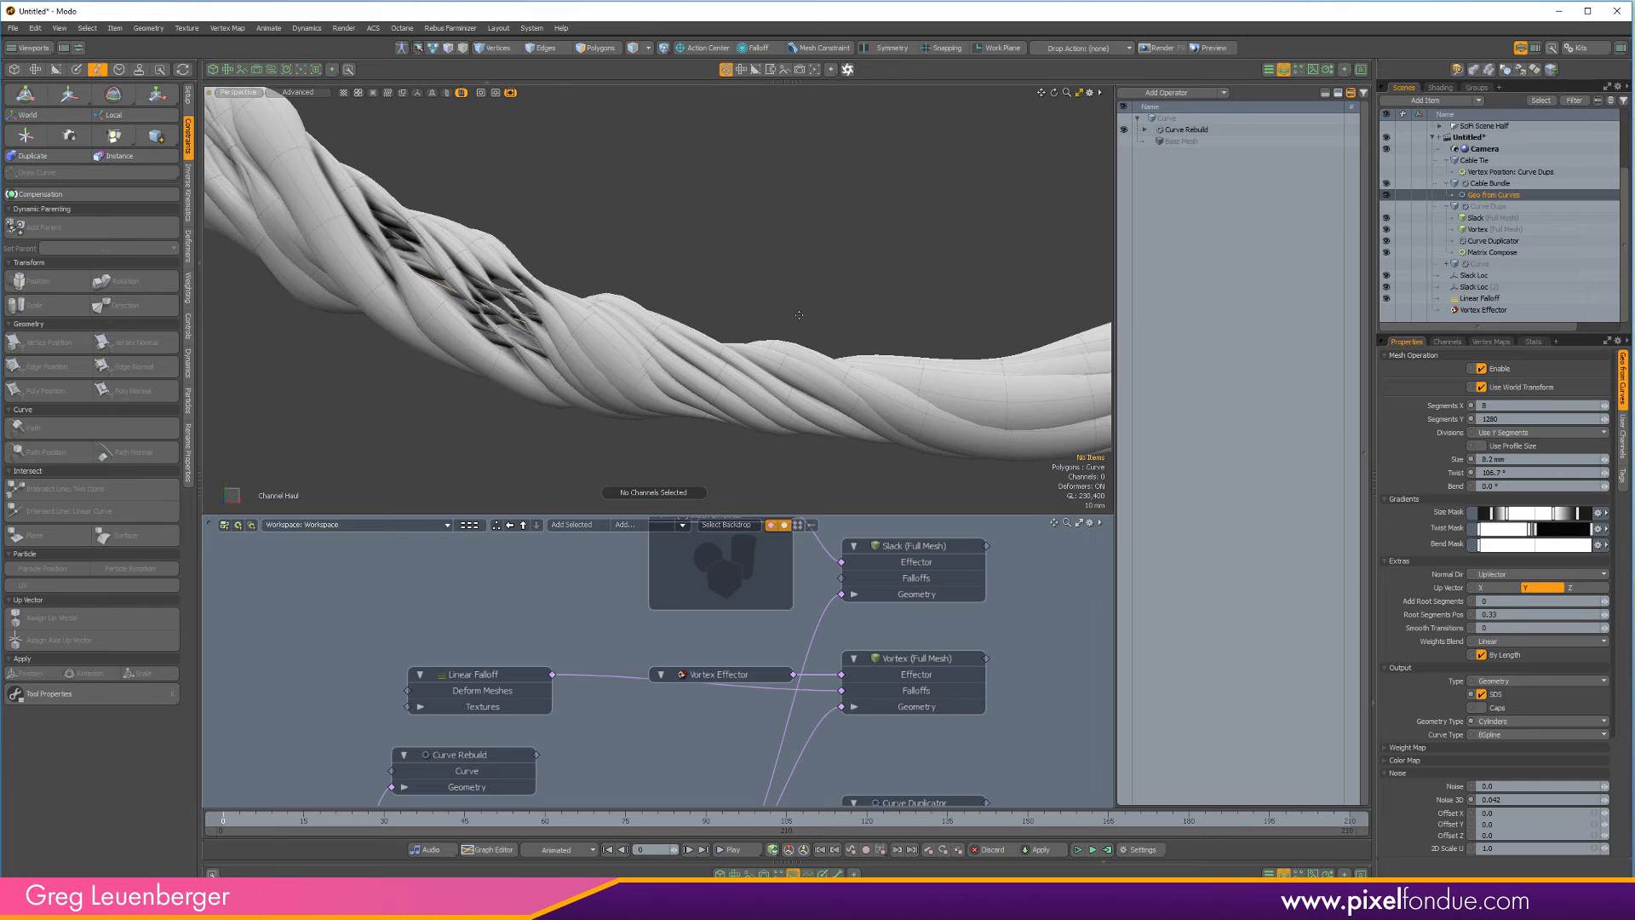
ctrl+alt+drag(771, 324, 646, 412)
scroll(645, 412, down, 5)
scroll(967, 279, up, 8)
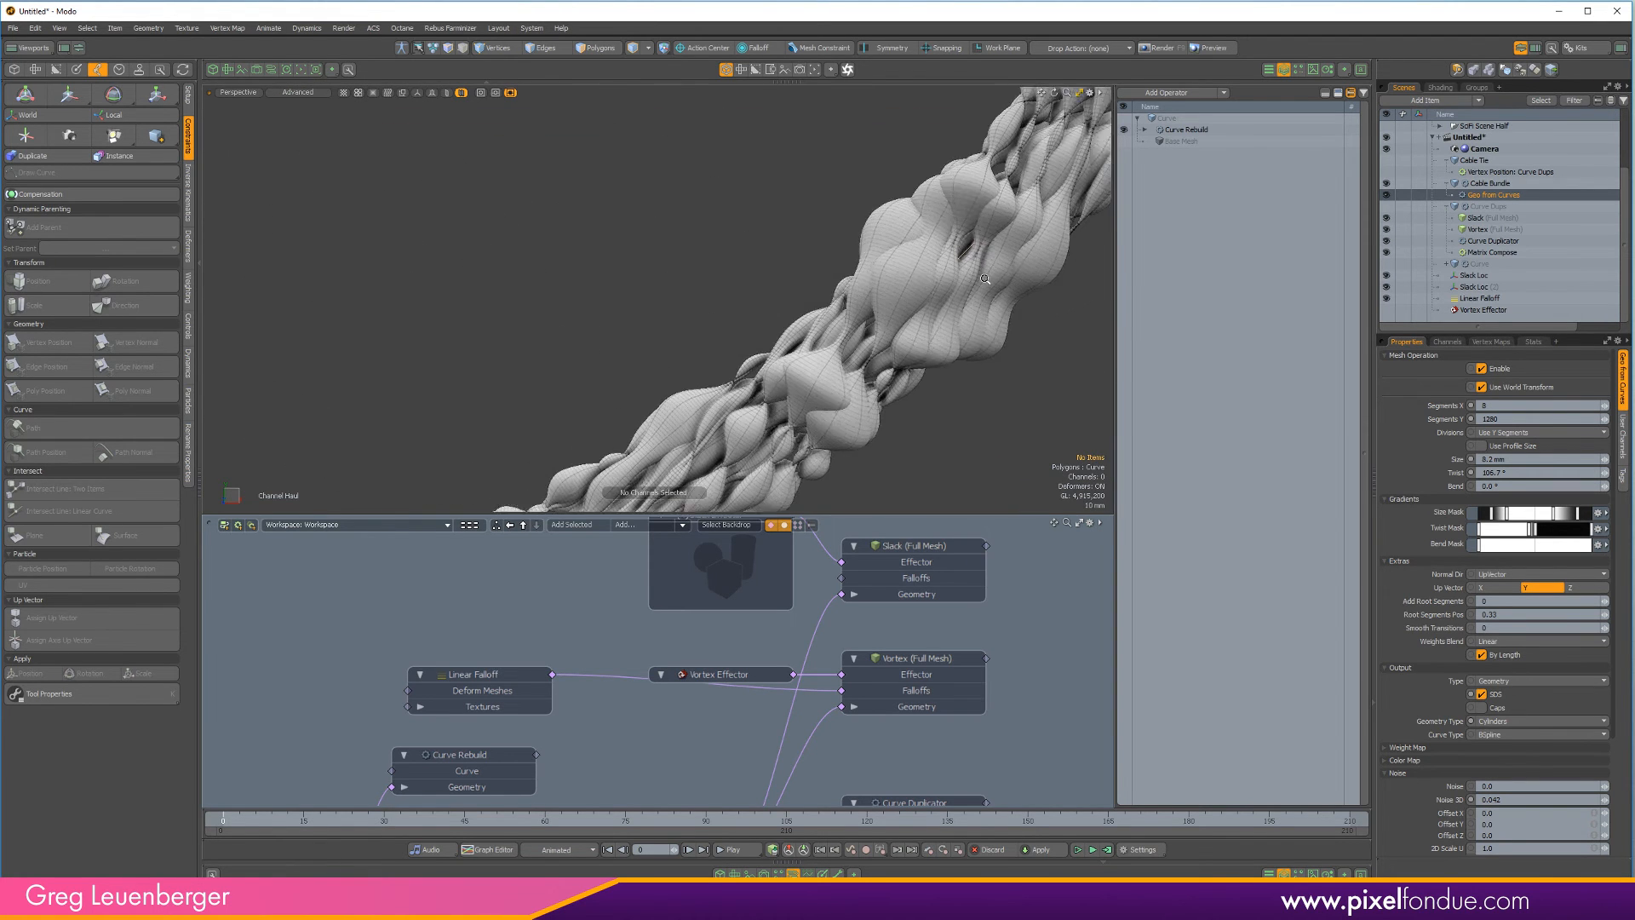
scroll(967, 279, down, 5)
scroll(809, 339, up, 8)
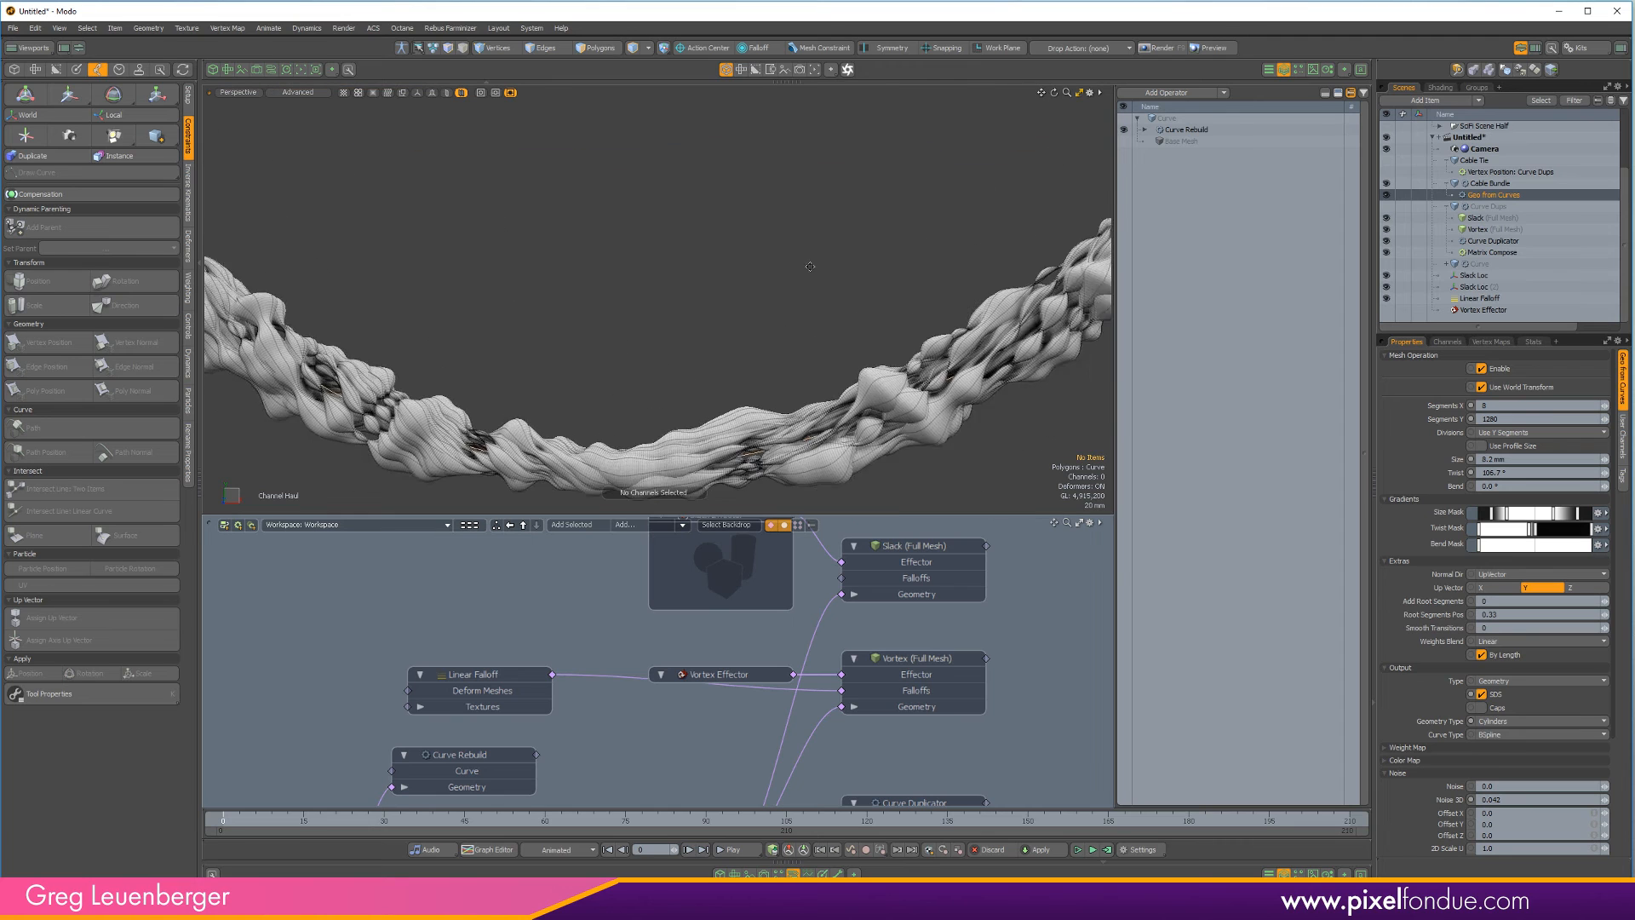
Reduce the Geo from Curves Noise 3D to 0.02 and examine the strands up close and as a whole
scroll(835, 316, down, 2)
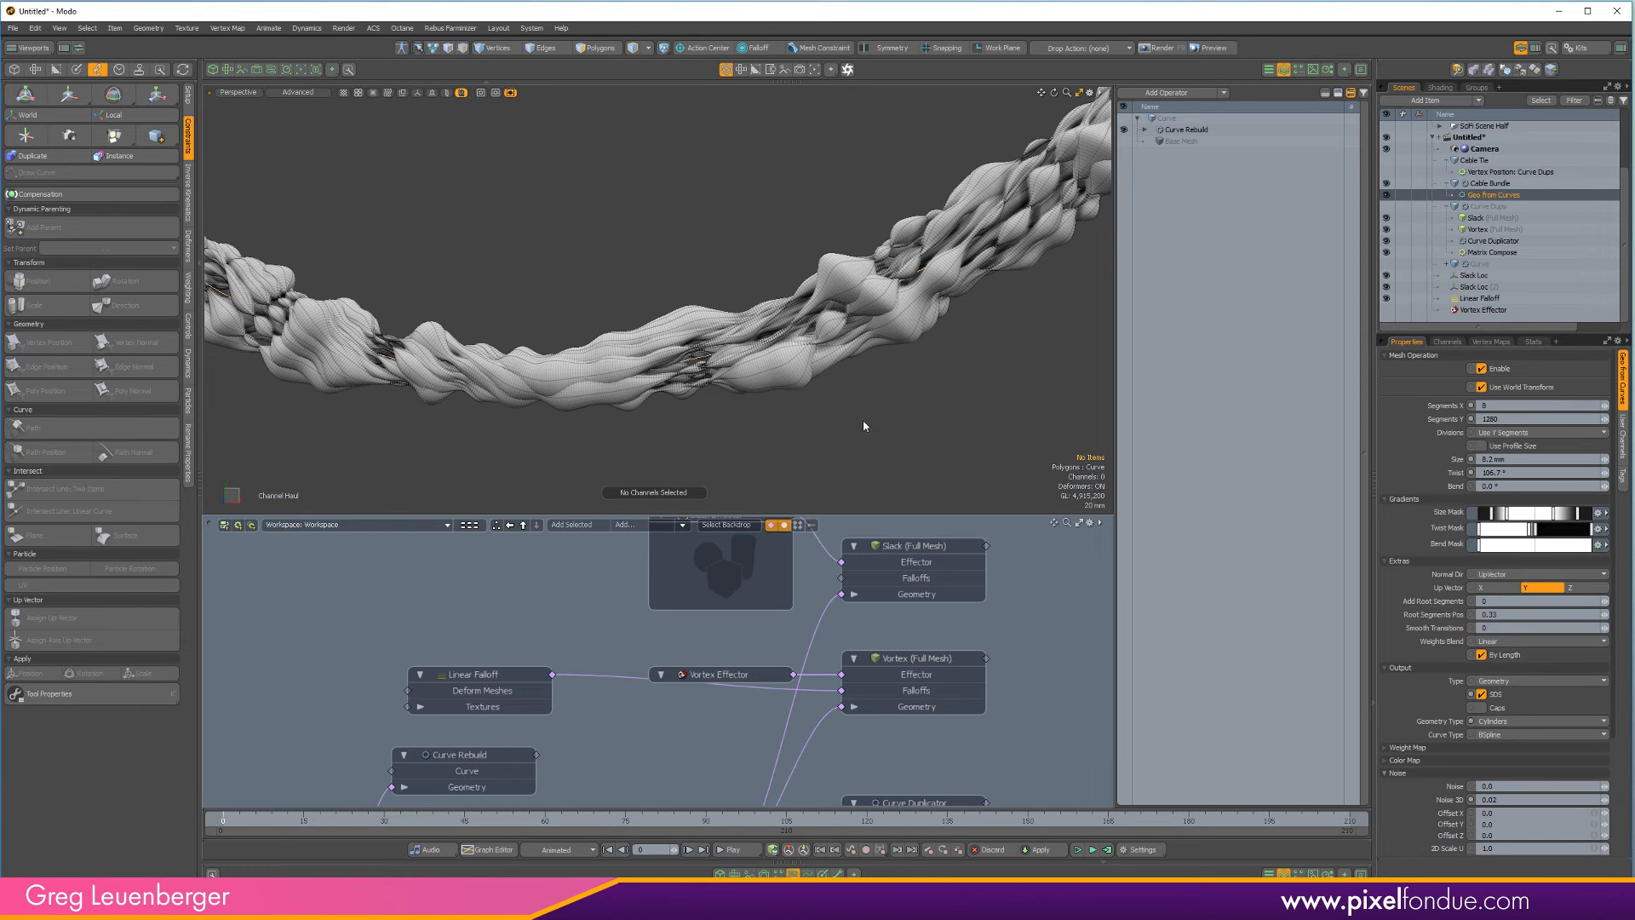
scroll(849, 412, down, 5)
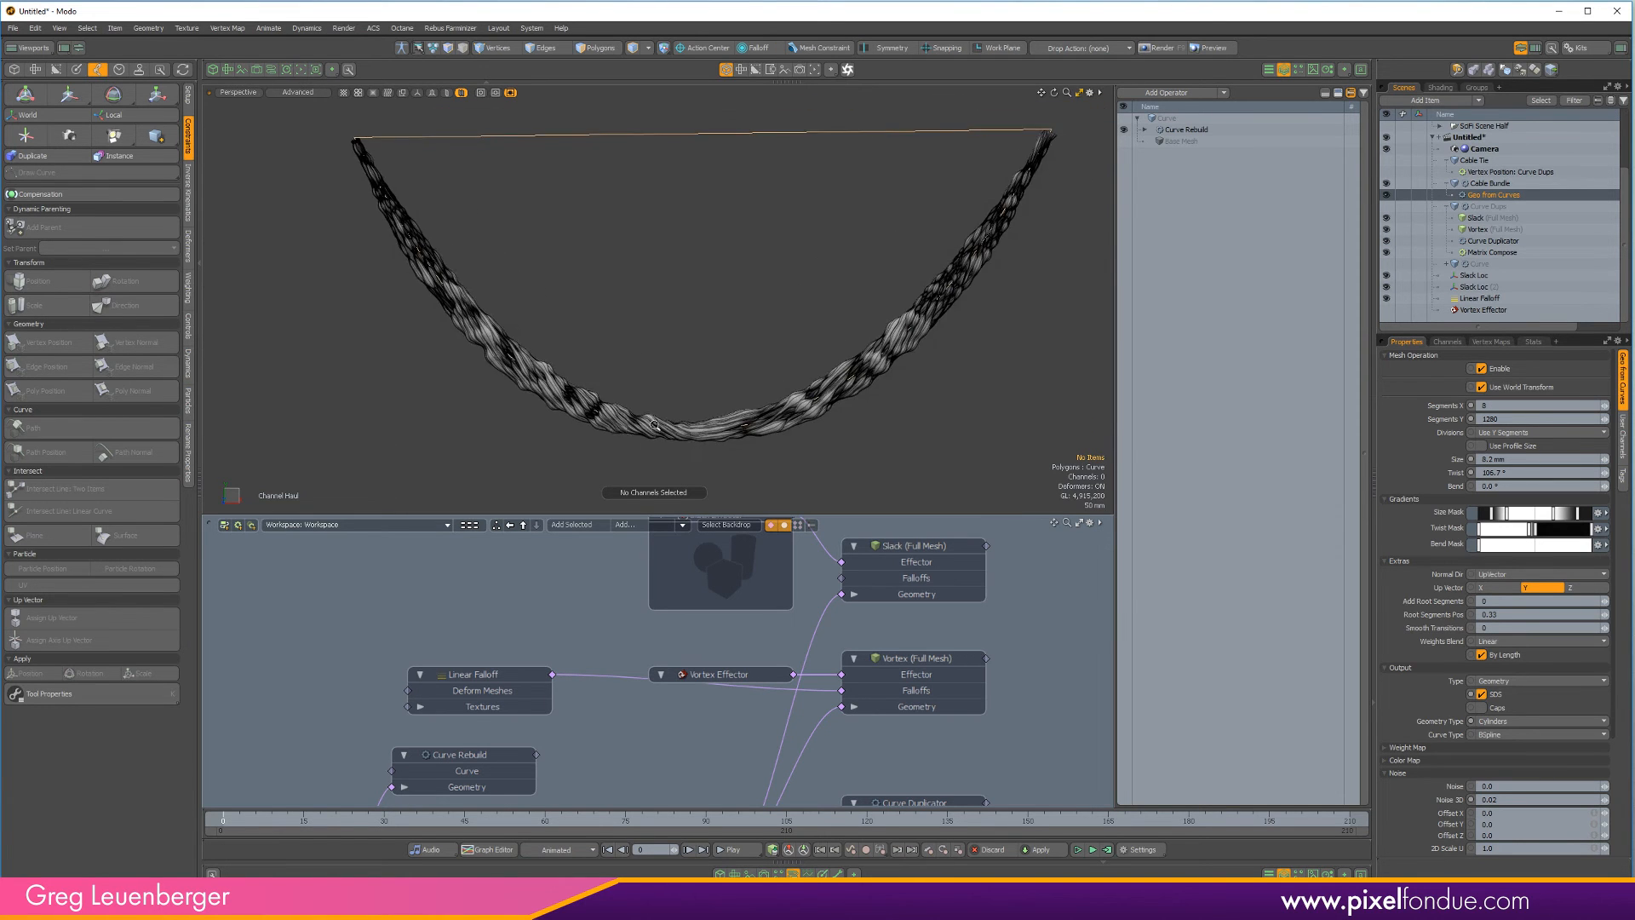
scroll(716, 418, up, 8)
scroll(716, 418, down, 6)
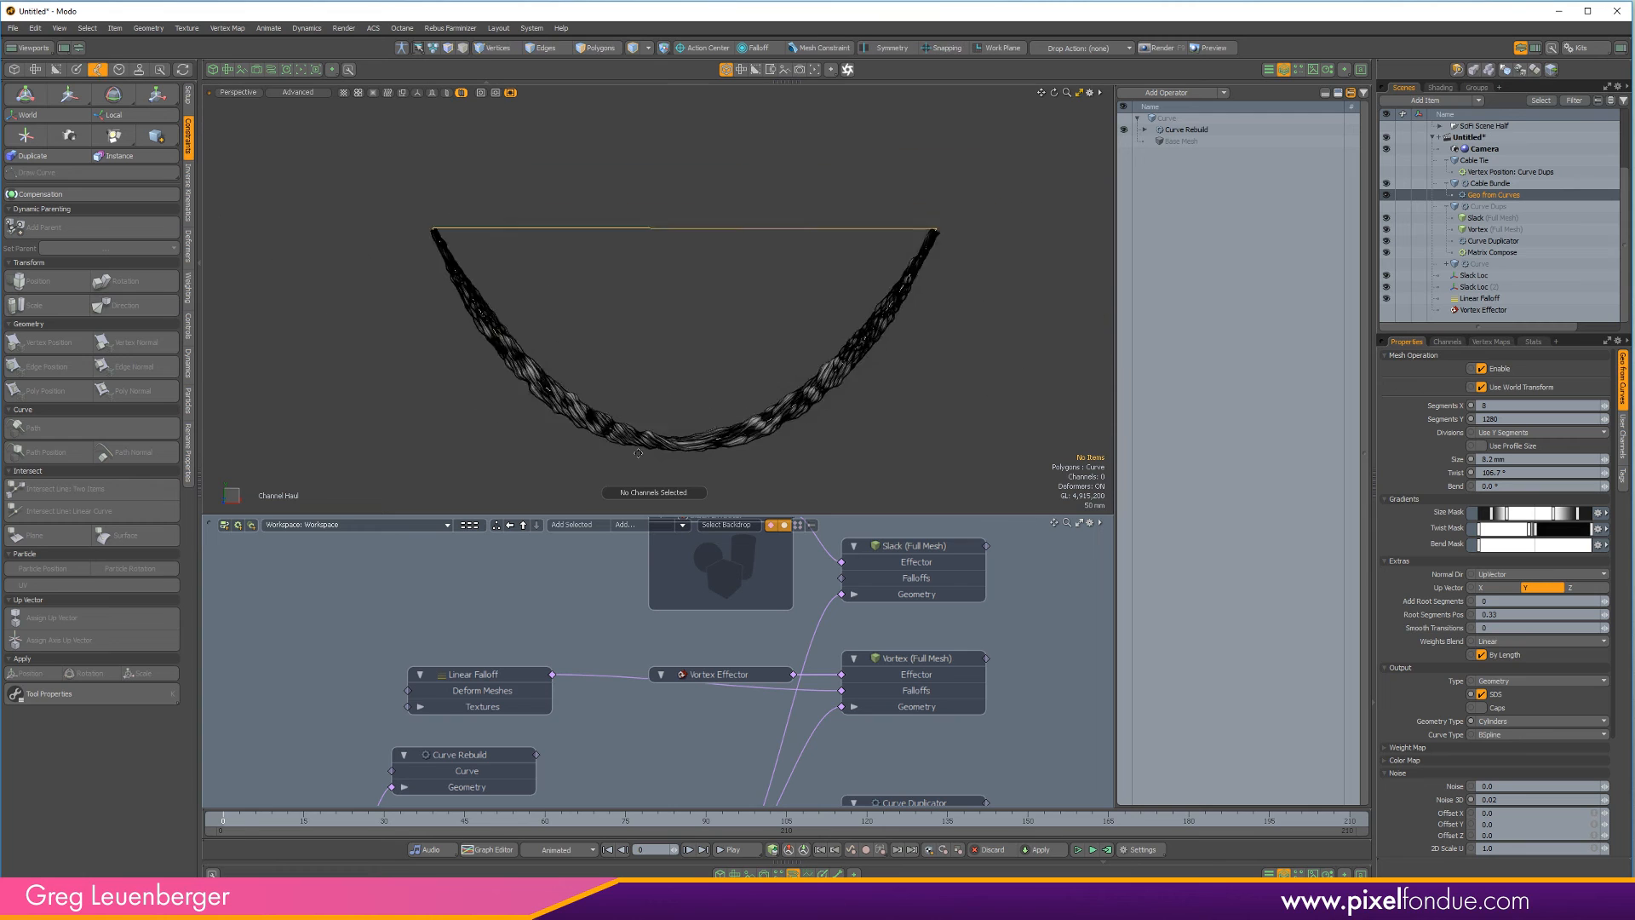
scroll(977, 346, up, 4)
scroll(939, 349, down, 4)
scroll(895, 362, up, 5)
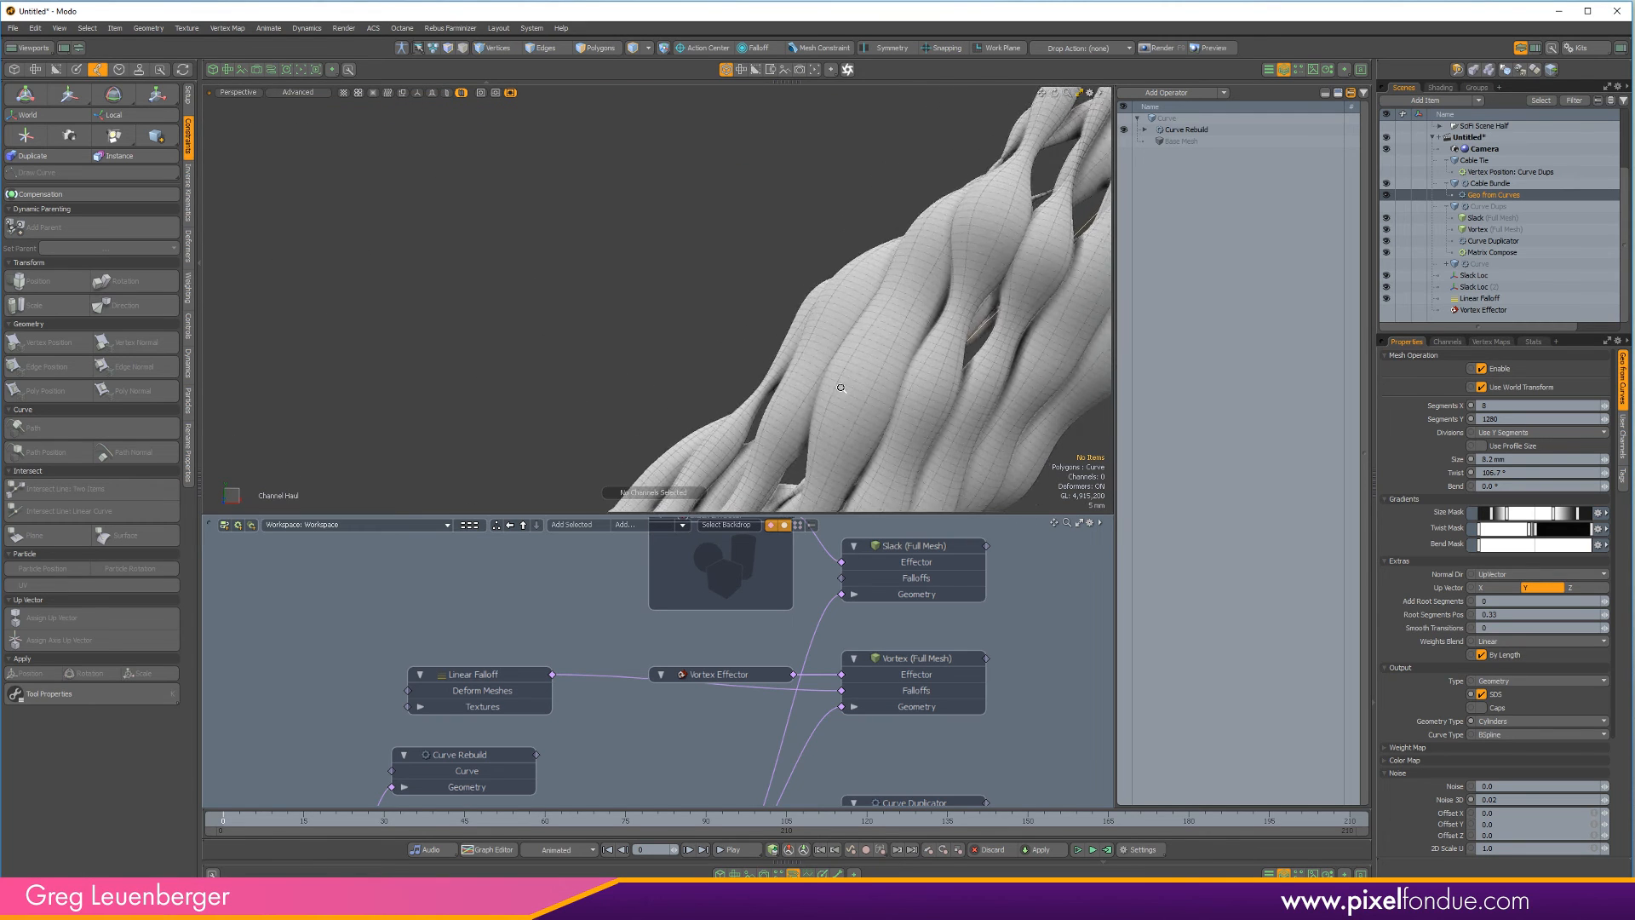
scroll(850, 376, down, 7)
scroll(850, 377, up, 3)
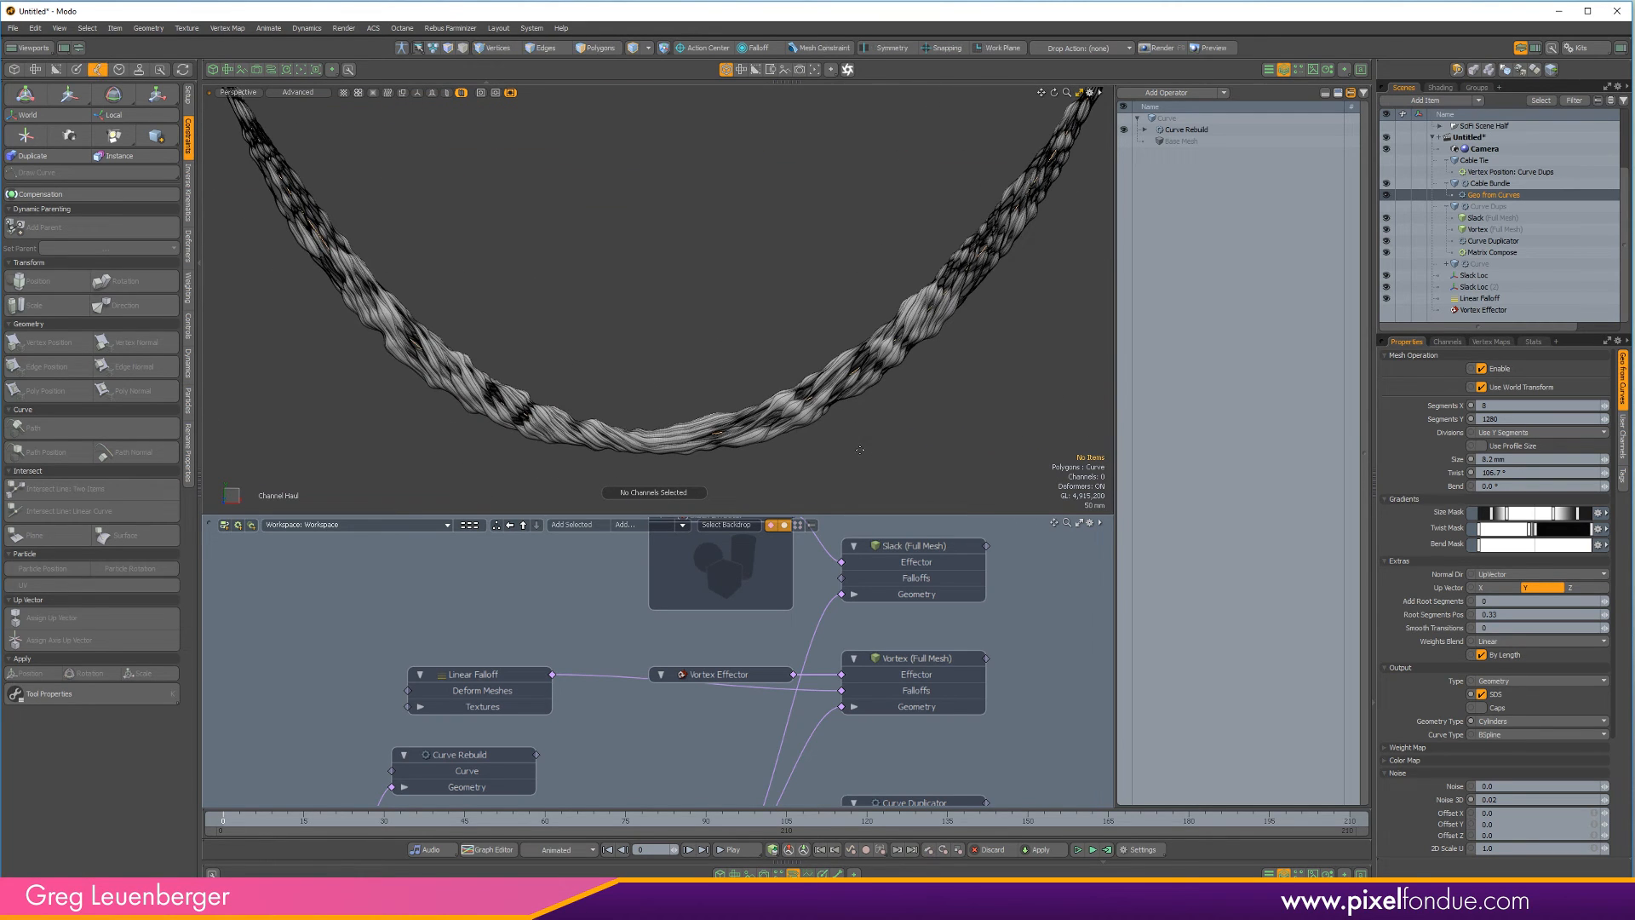
Switch to the Cables.lxo scene and make the SciFi Scene Half group visible behind the straight cable
click(845, 458)
scroll(841, 461, down, 3)
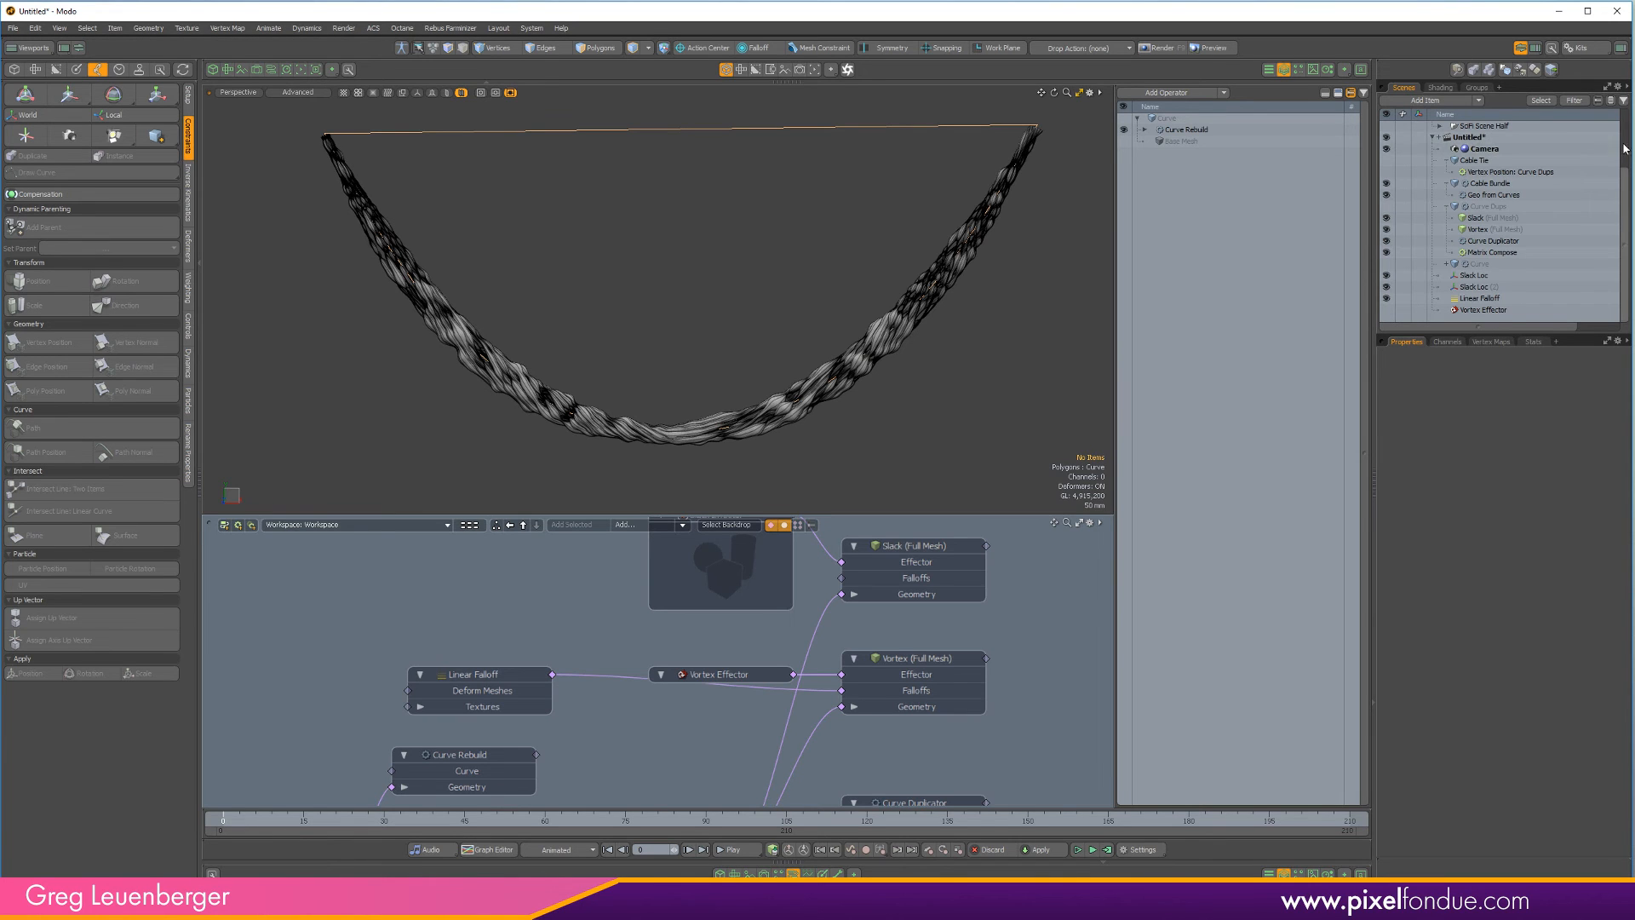
scroll(1492, 212, up, 3)
click(1477, 126)
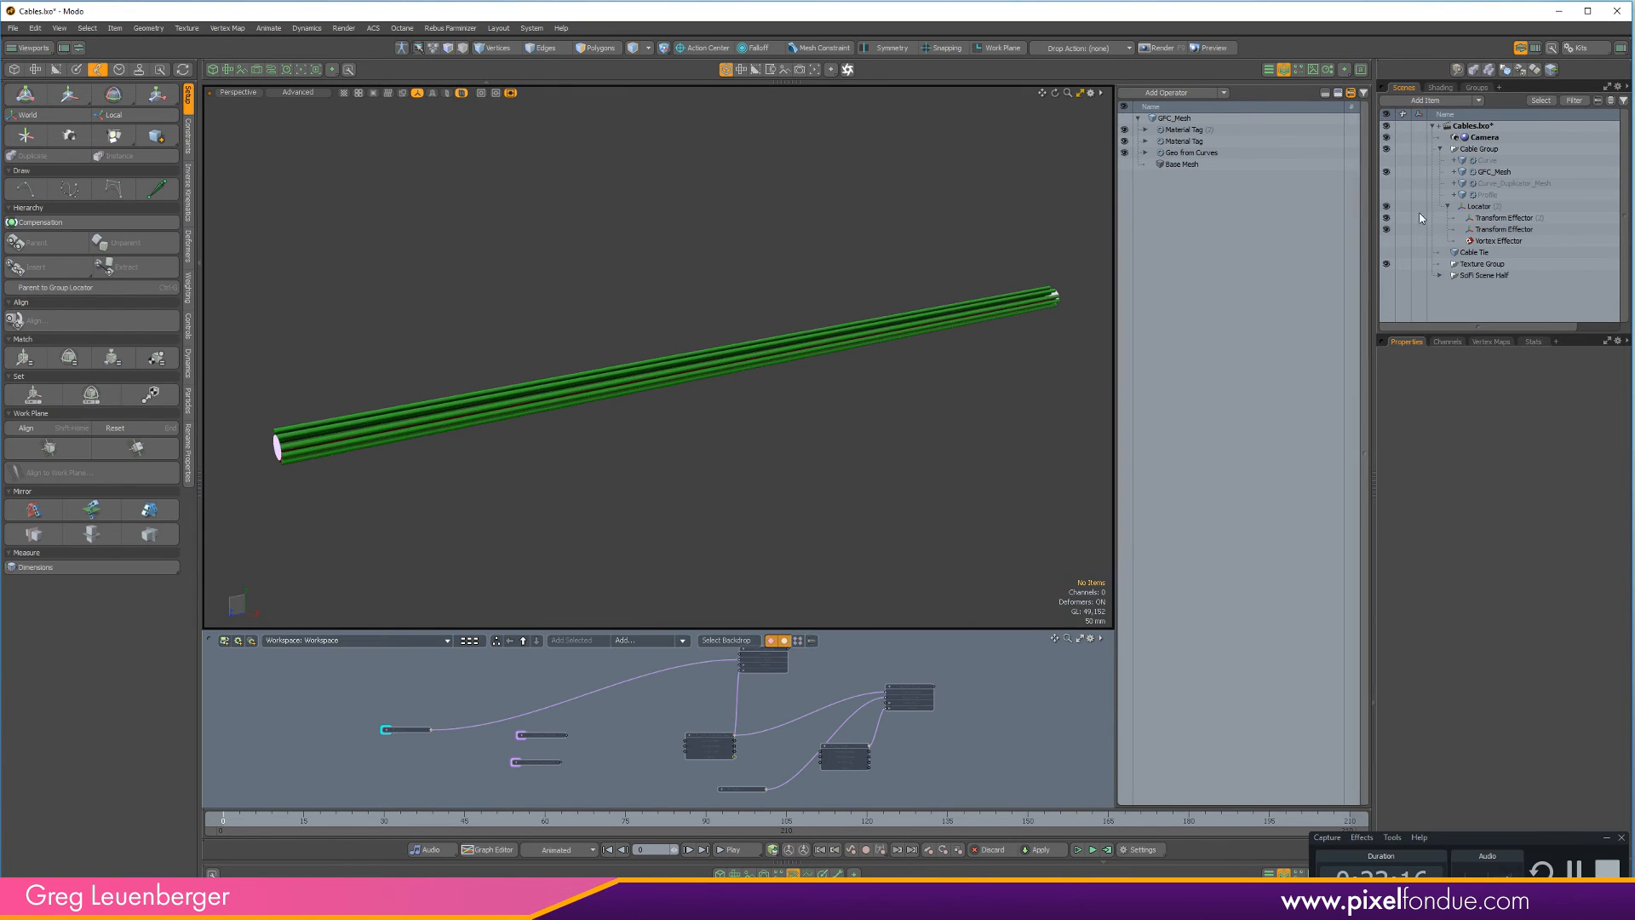
ctrl+alt+drag(793, 394, 845, 393)
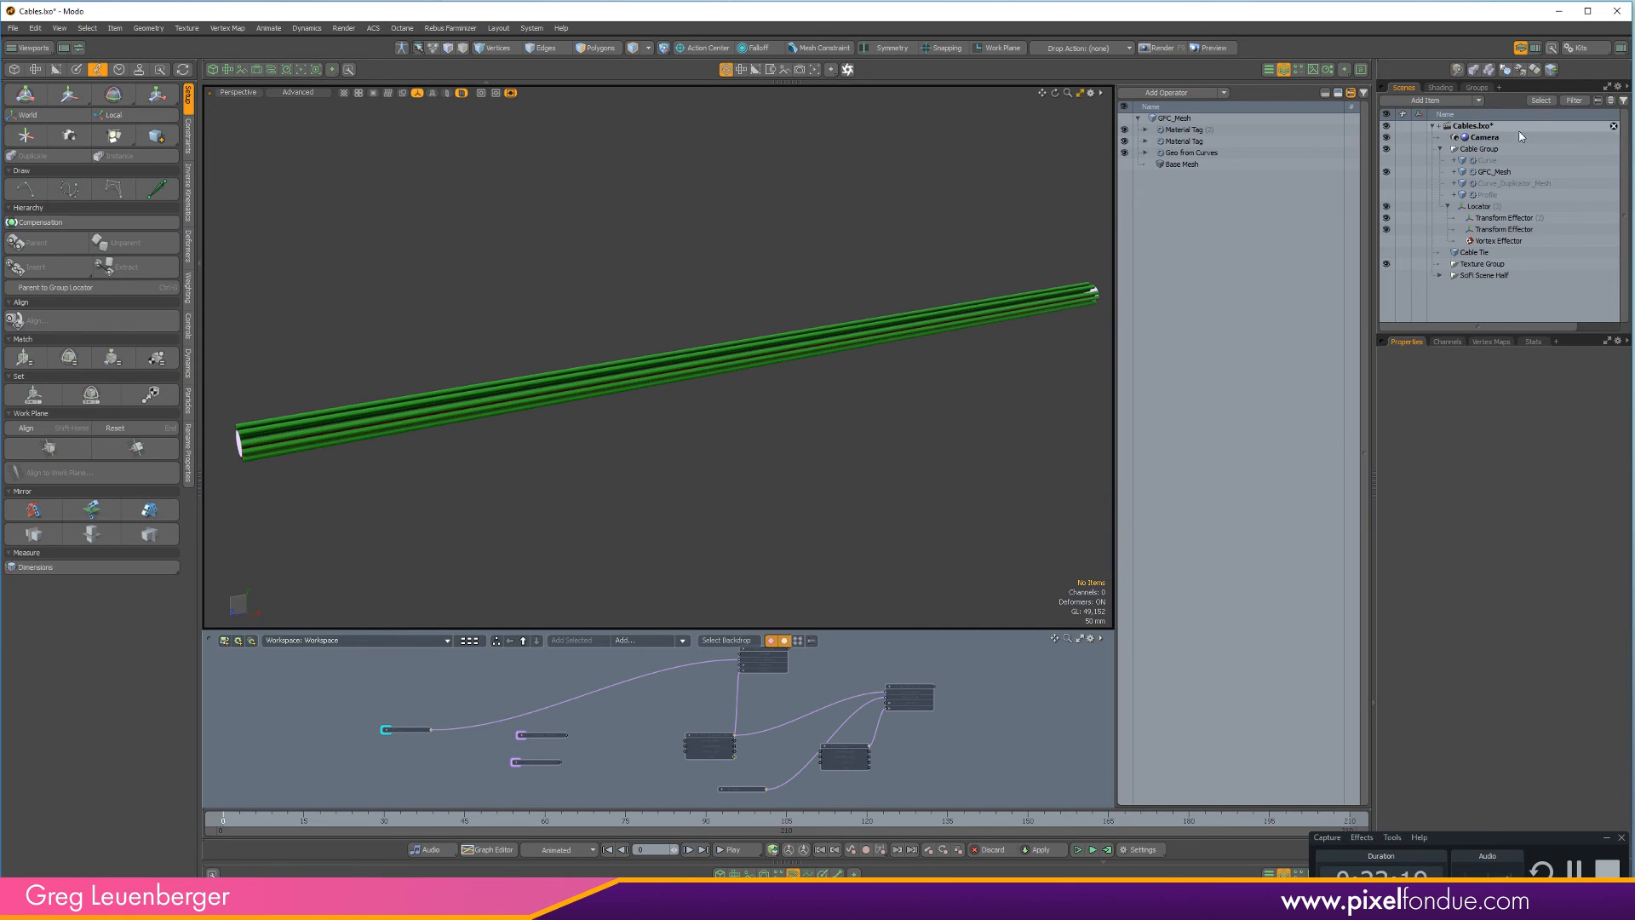
click(1386, 275)
alt+drag(974, 455, 877, 392)
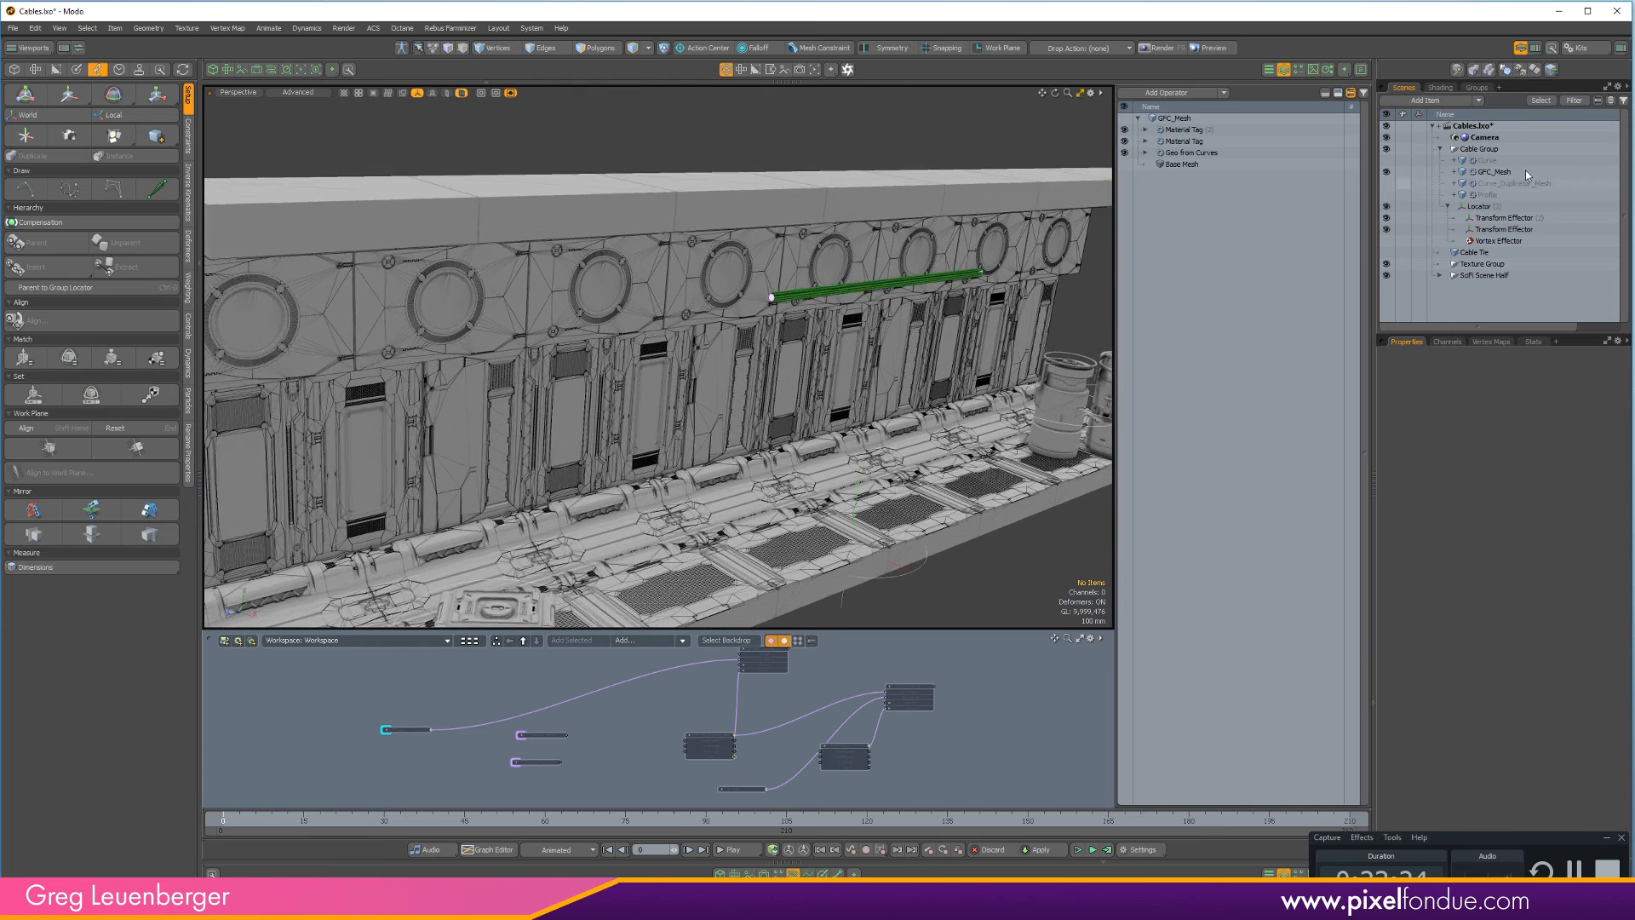
Move both Transform Effectors together against the wall's upper ledge, at a Y position of about 2 m
click(1503, 218)
shift+click(1504, 229)
key(w)
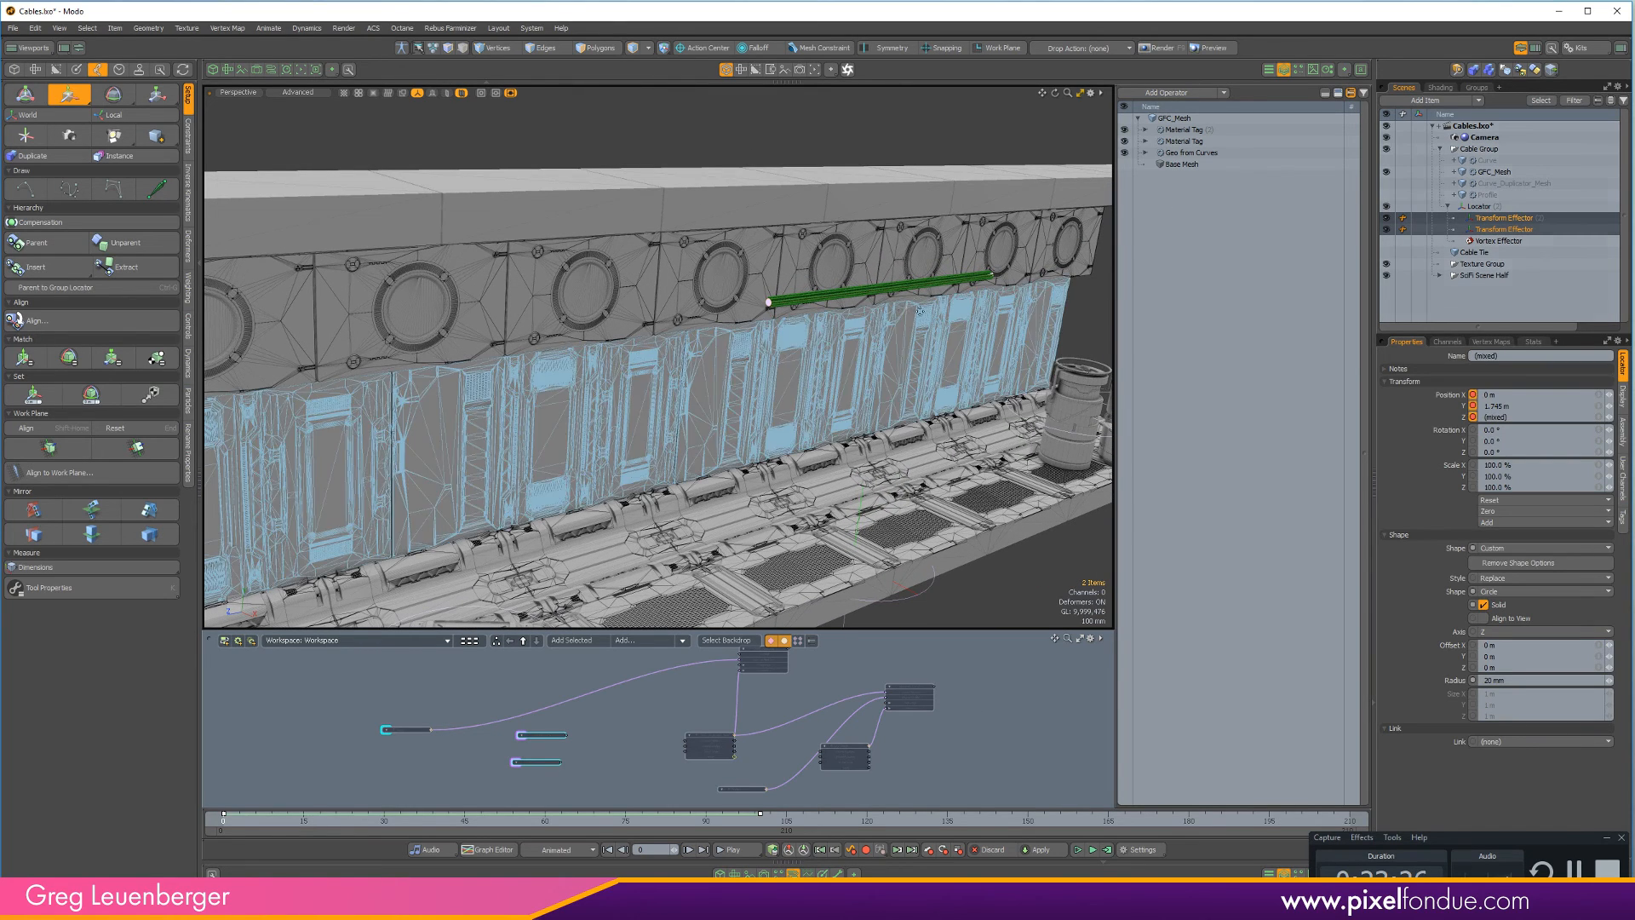
drag(1030, 284, 843, 245)
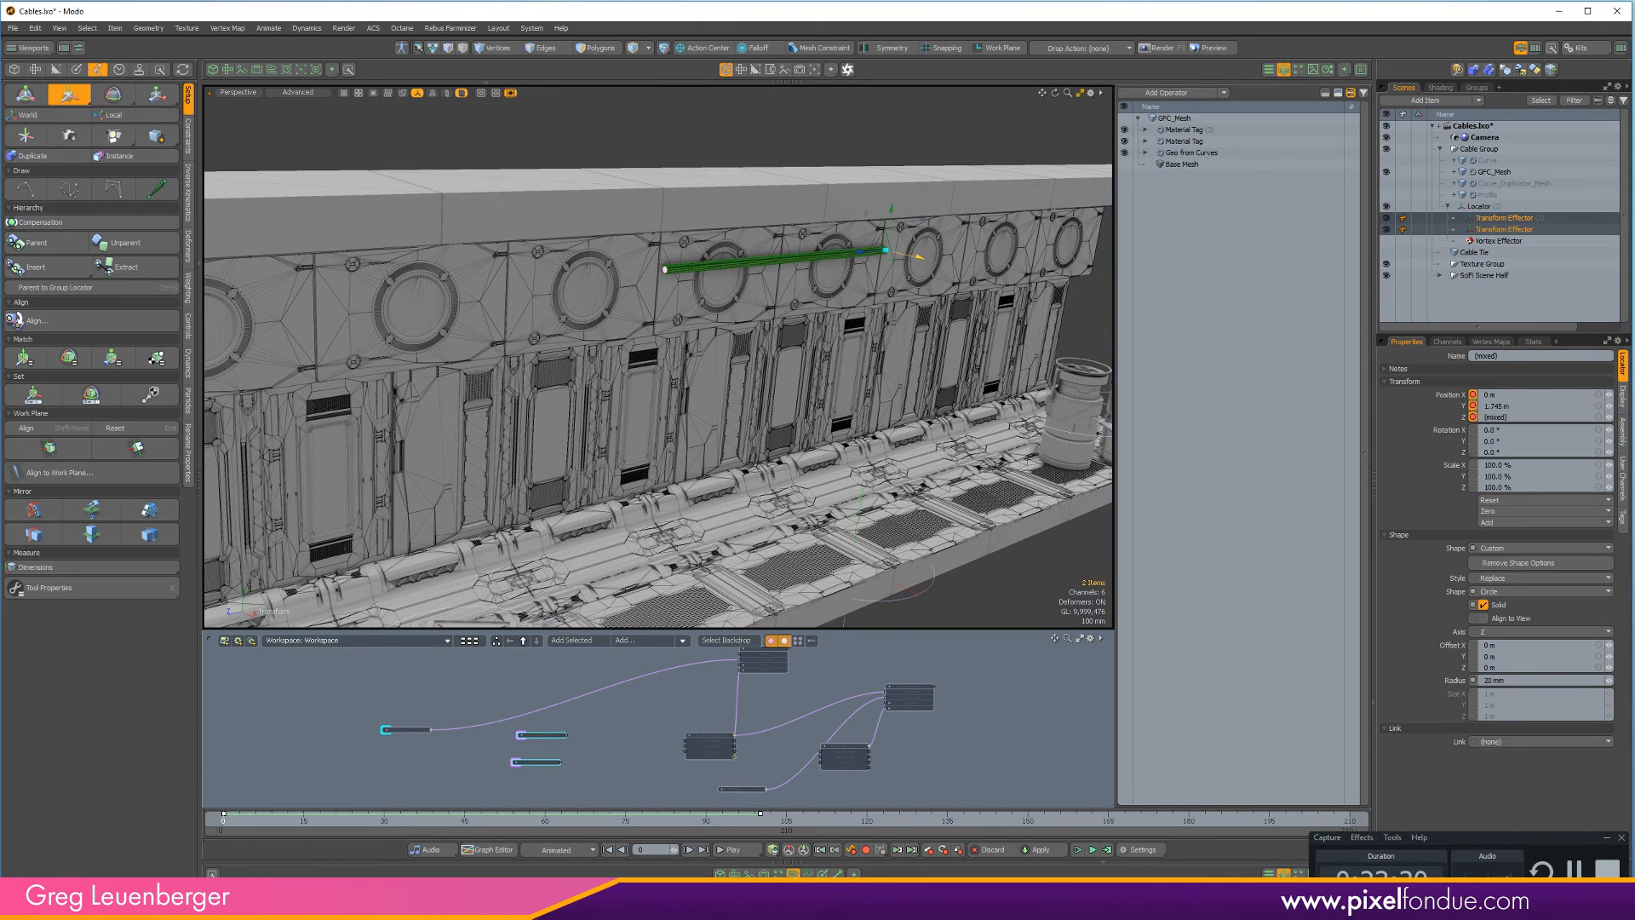
scroll(605, 304, up, 5)
alt+drag(605, 305, 553, 292)
drag(968, 226, 966, 135)
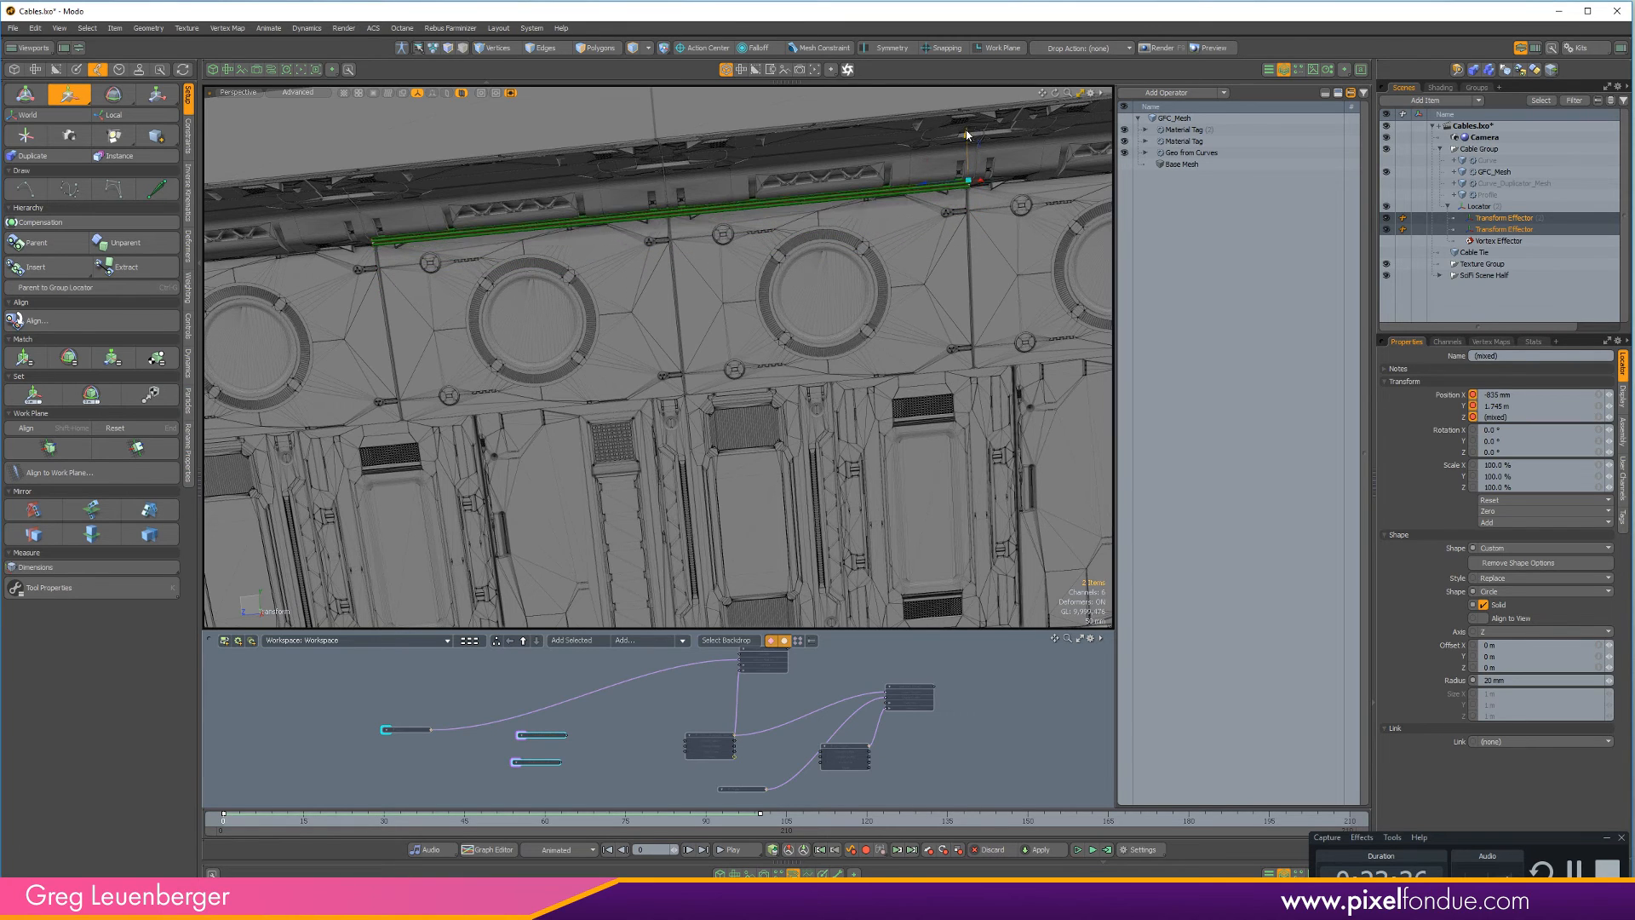
Move Transform Effector (2) along the ledge toward the other end to about 26 mm in Z, letting the cable sag
click(1493, 218)
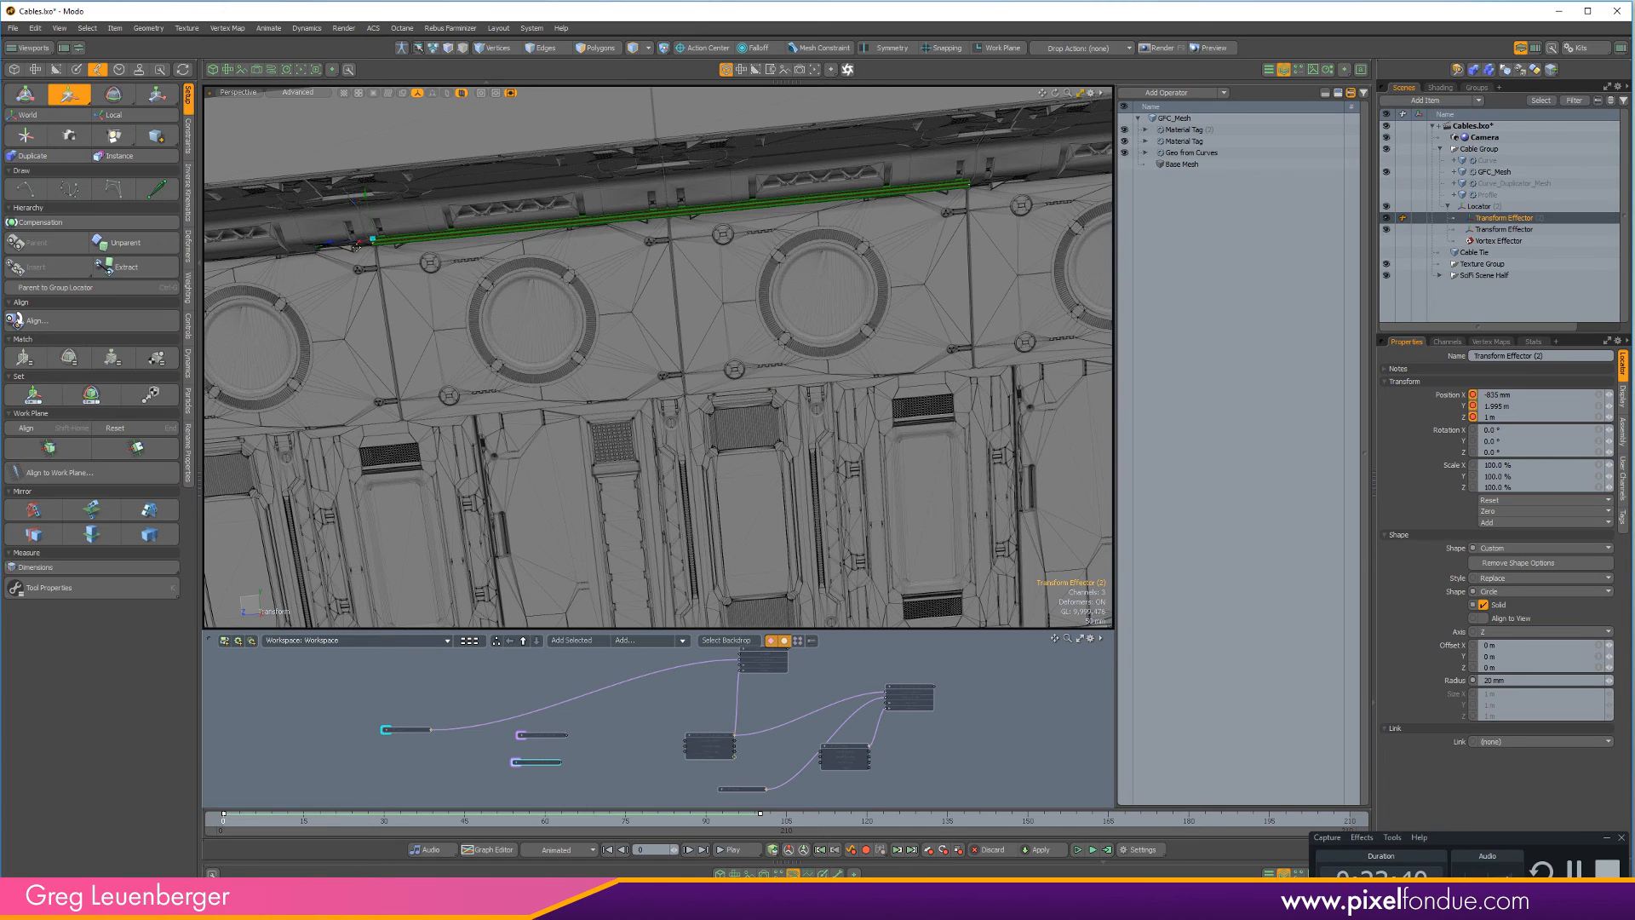
drag(377, 239, 615, 214)
alt+drag(805, 320, 843, 298)
scroll(839, 294, up, 4)
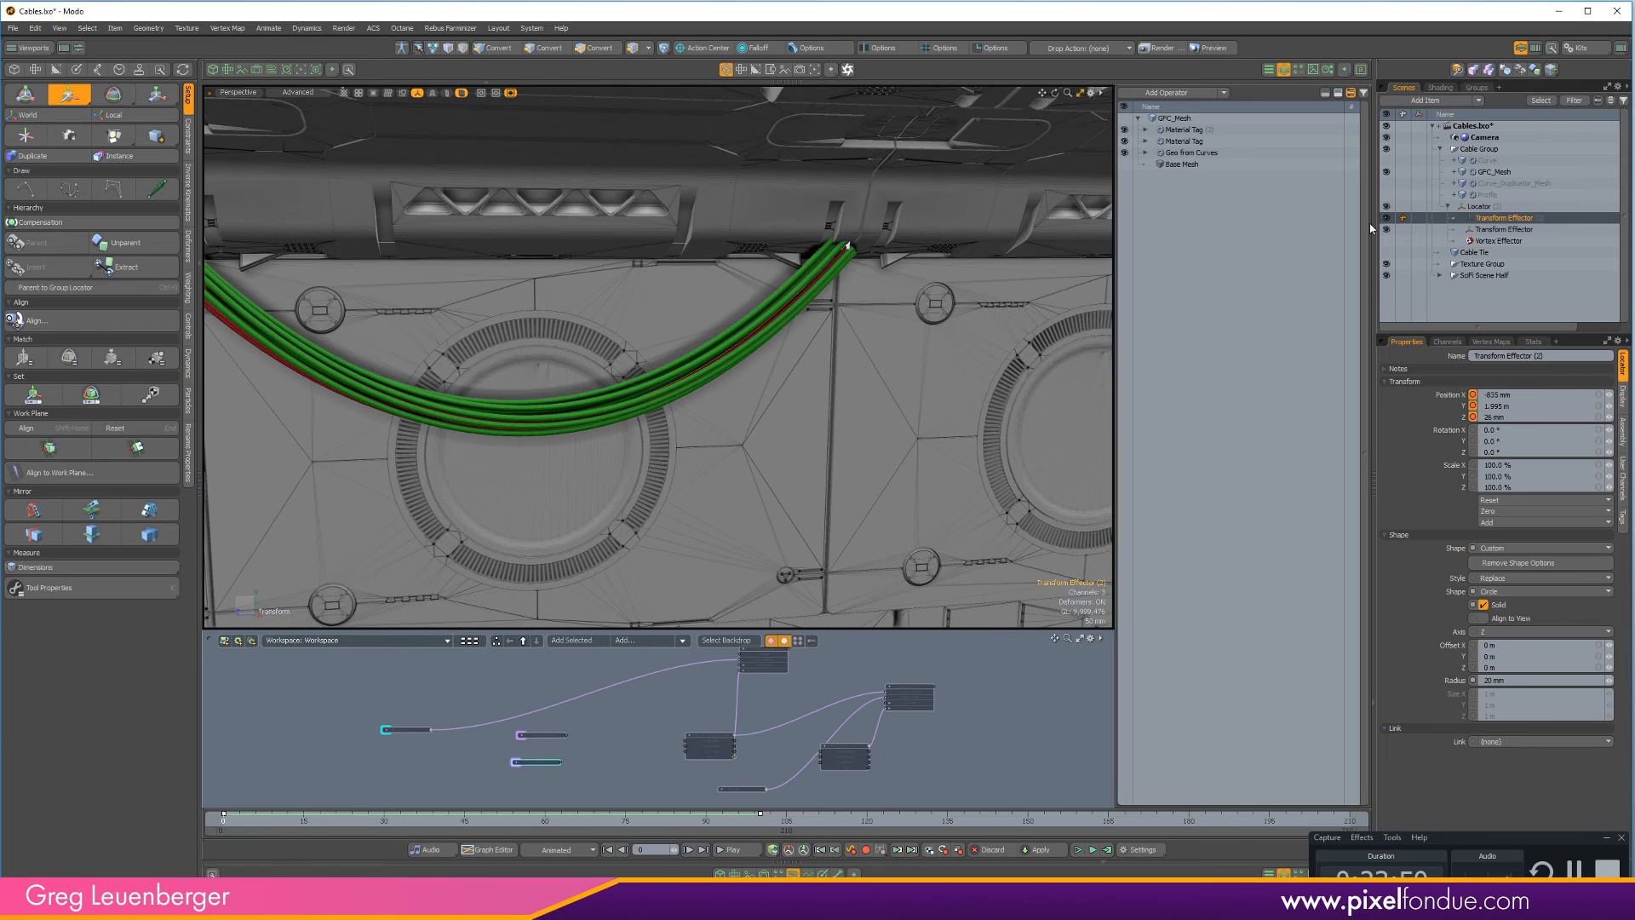
Set the Vortex Effector's Twist Per Unit to 360° and examine the twisted cable against the wall
click(1498, 241)
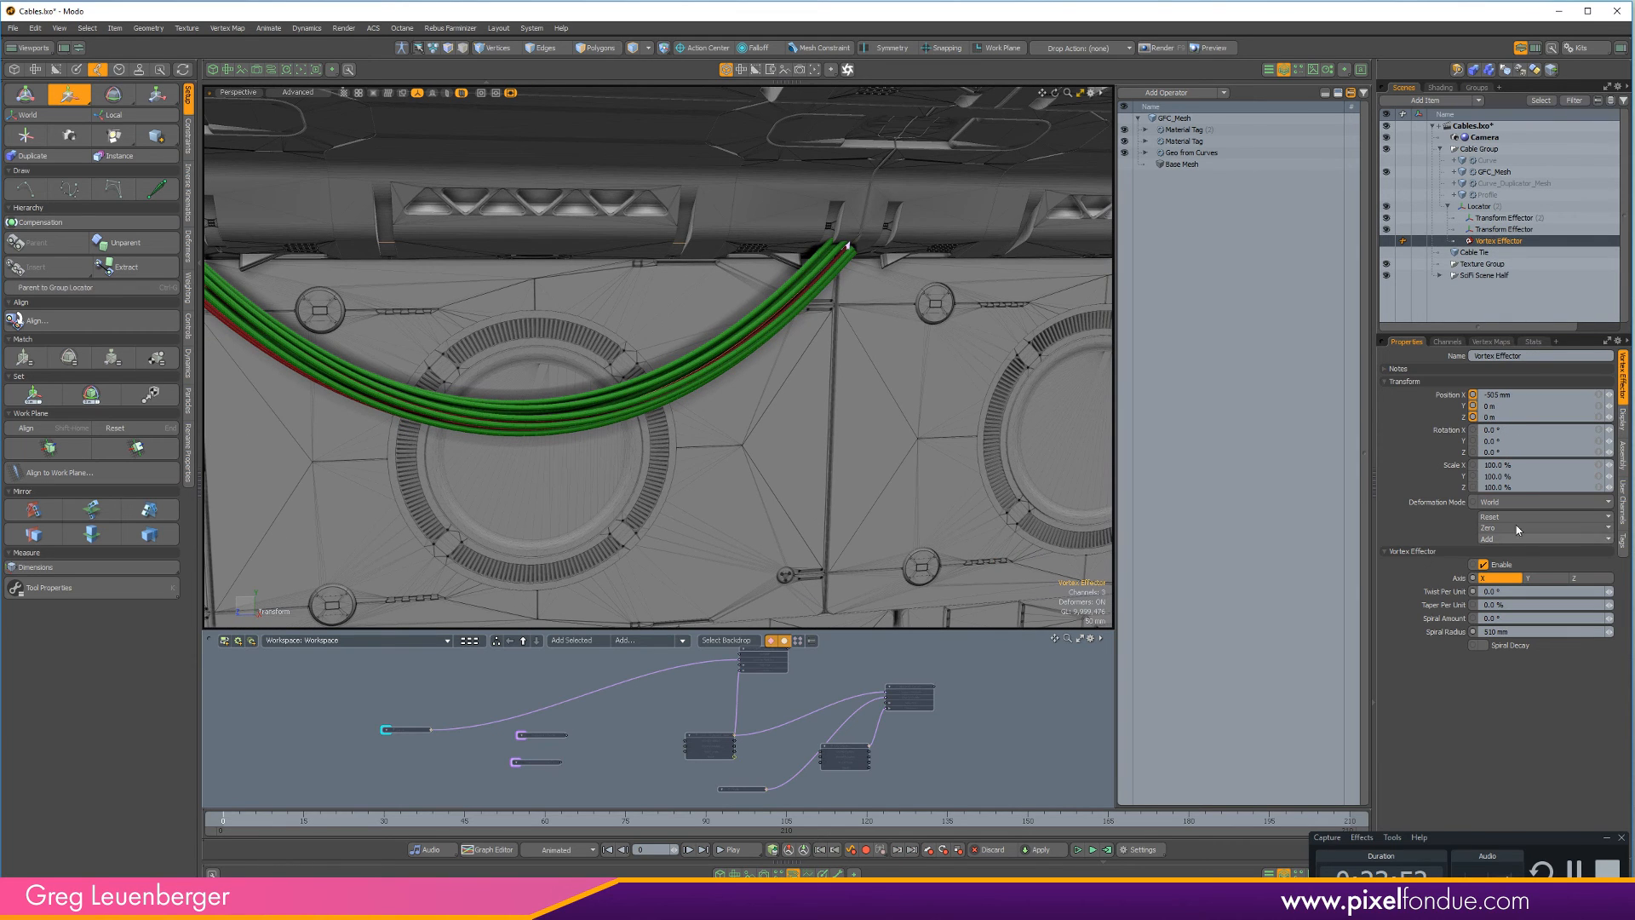
click(1511, 591)
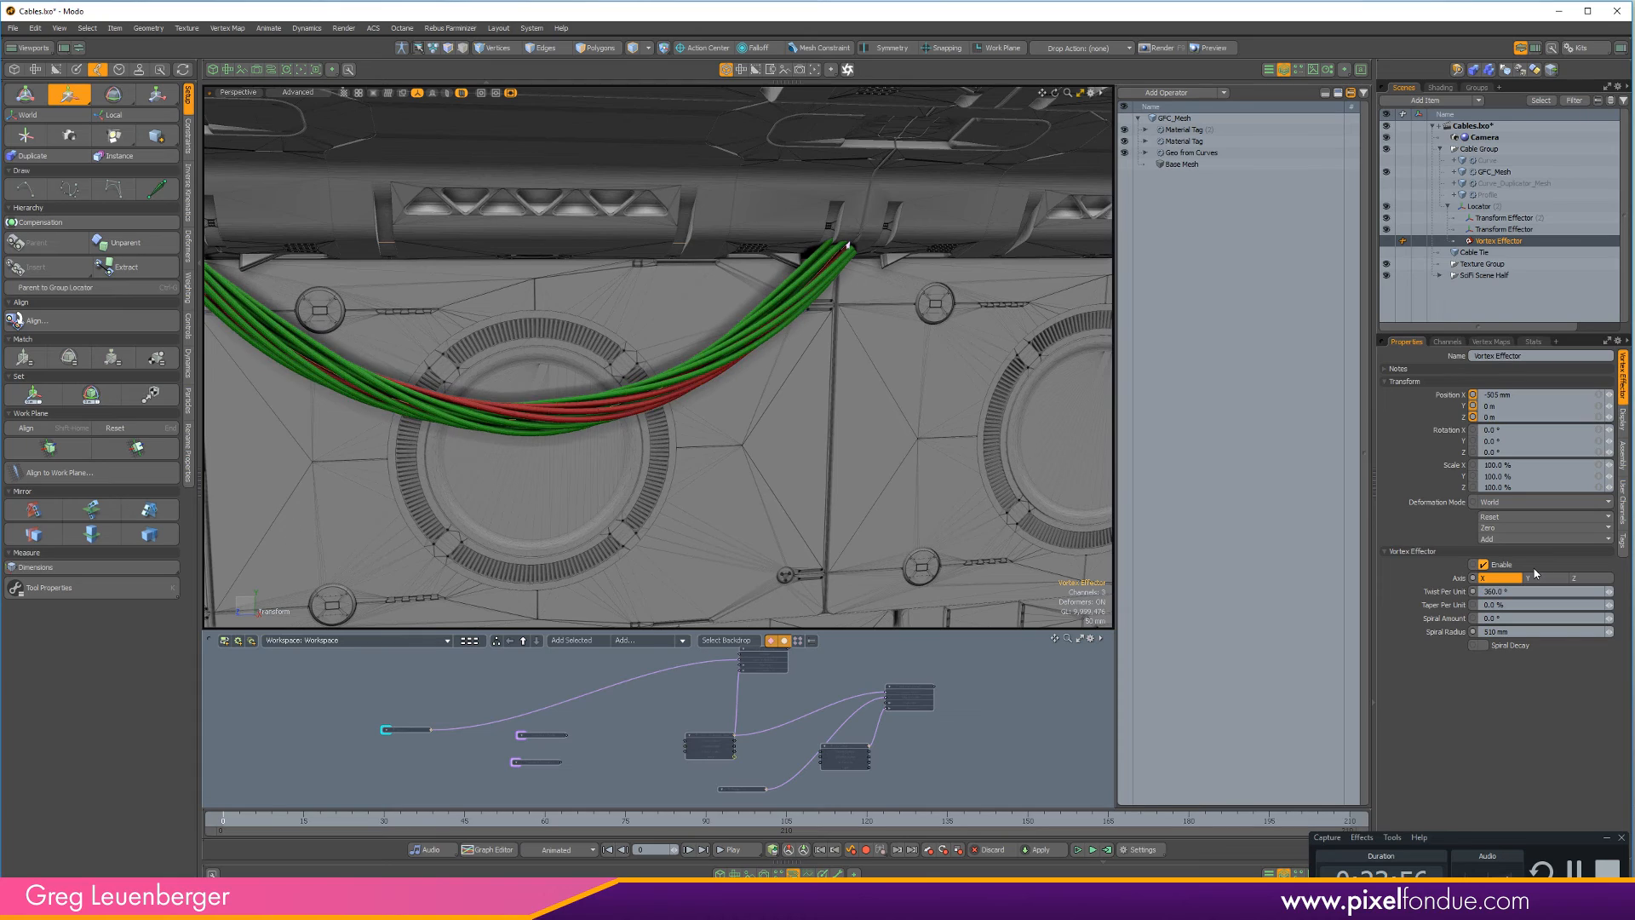
scroll(979, 413, down, 4)
alt+drag(945, 388, 860, 447)
scroll(838, 362, down, 4)
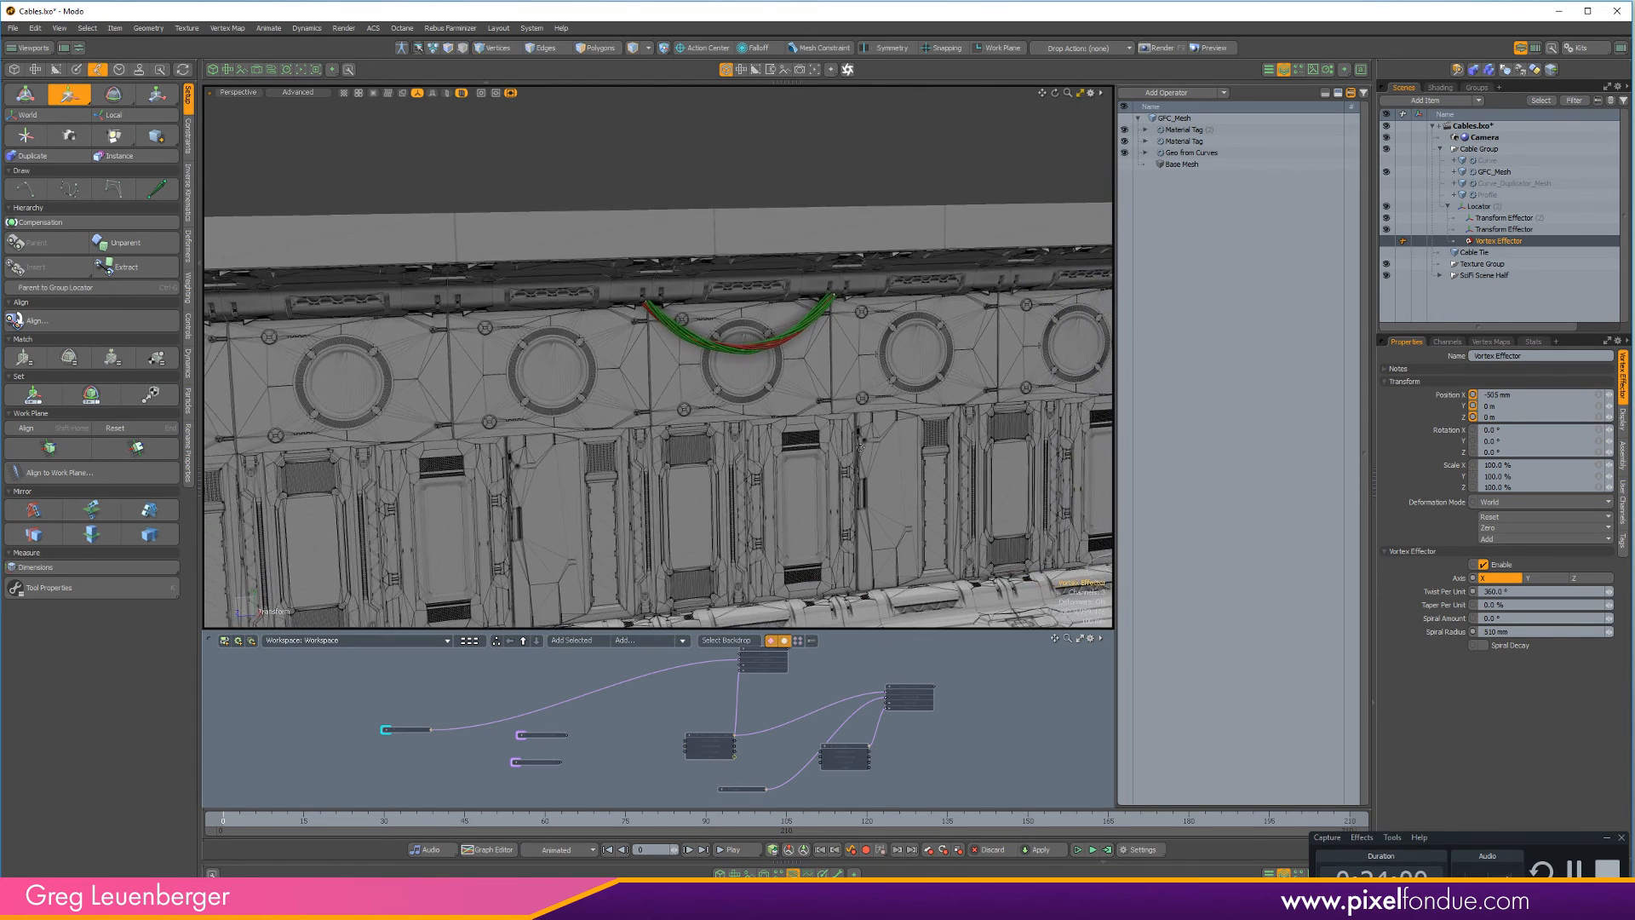
Collapse the Locator hierarchy and import the Cables for Import.lxo scene into Cables.lxo
click(1475, 293)
click(1448, 206)
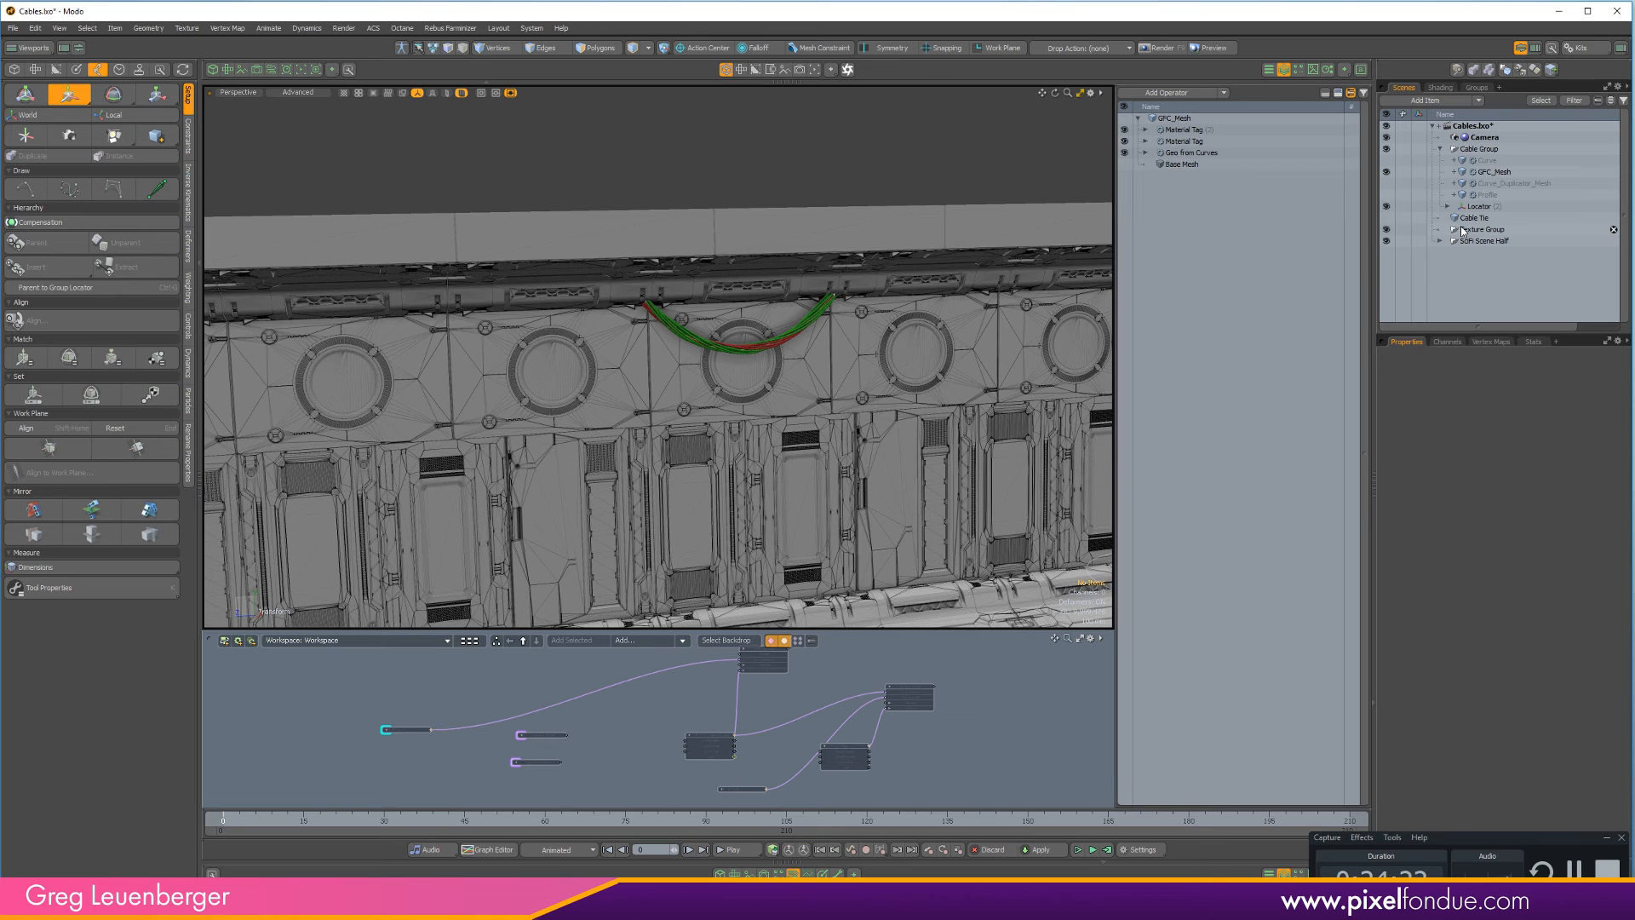
ctrl+alt+drag(679, 304, 694, 427)
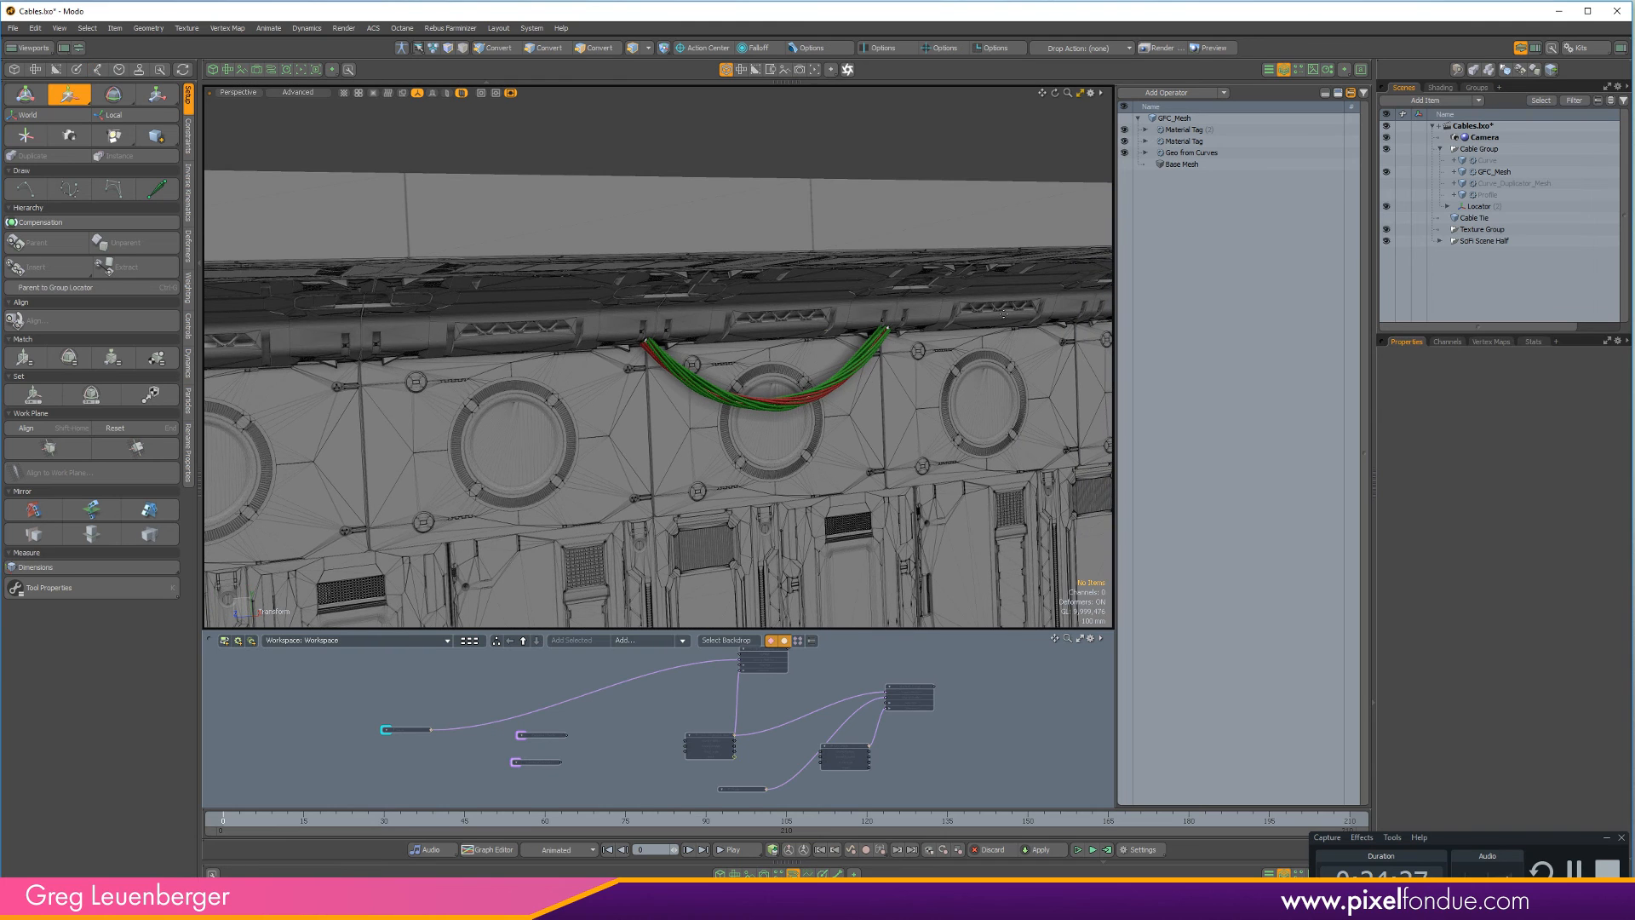
click(12, 29)
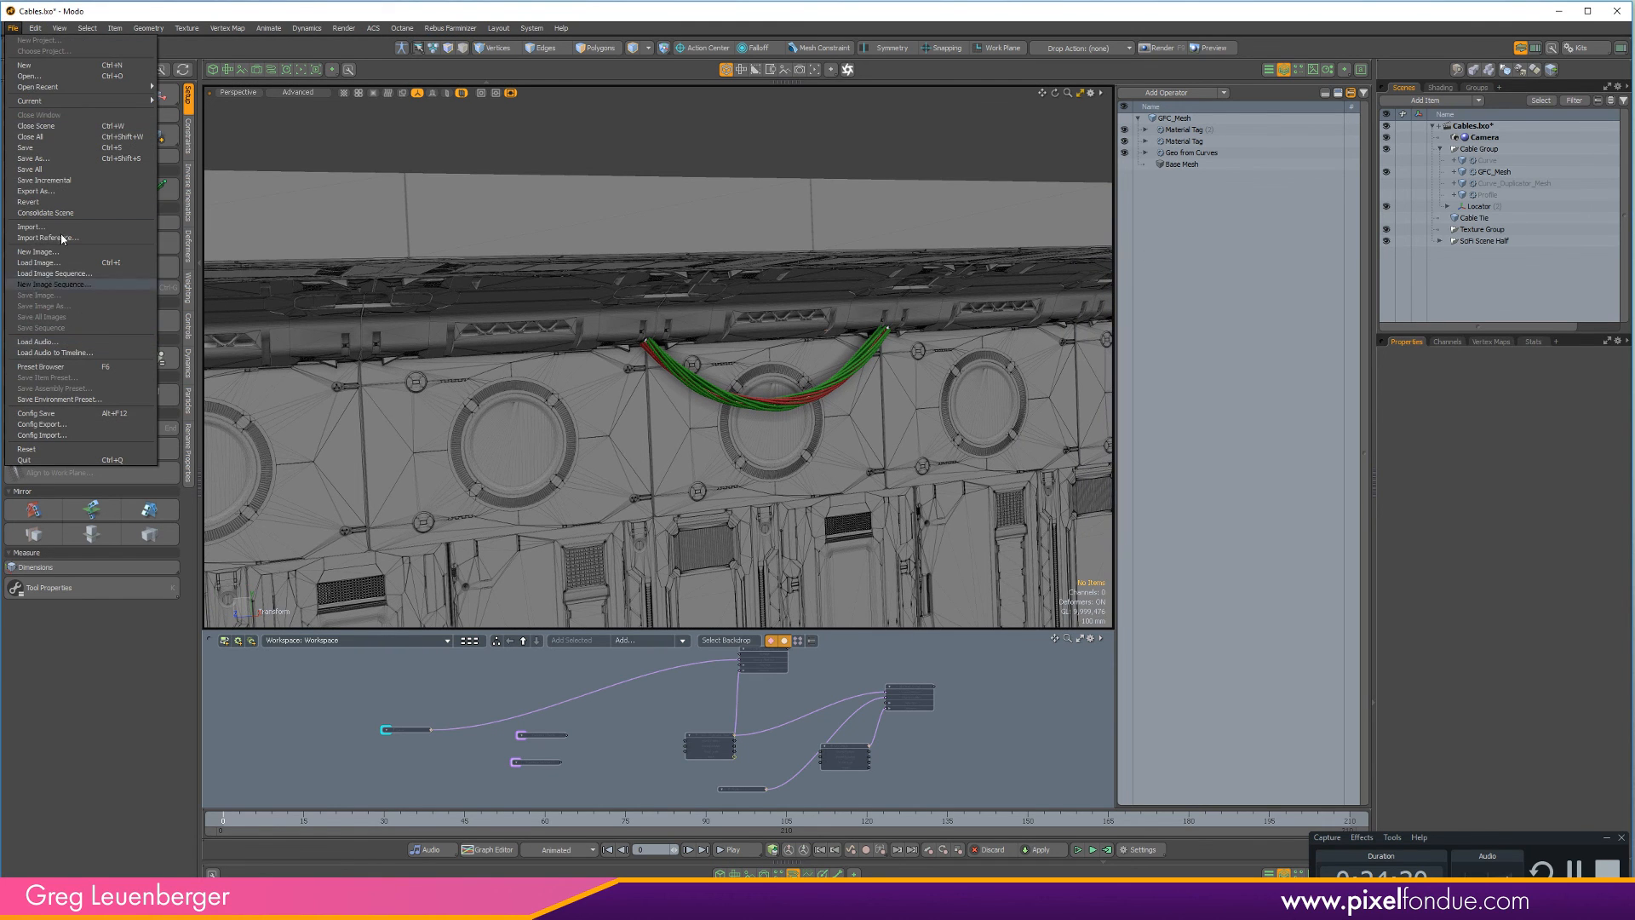
click(53, 229)
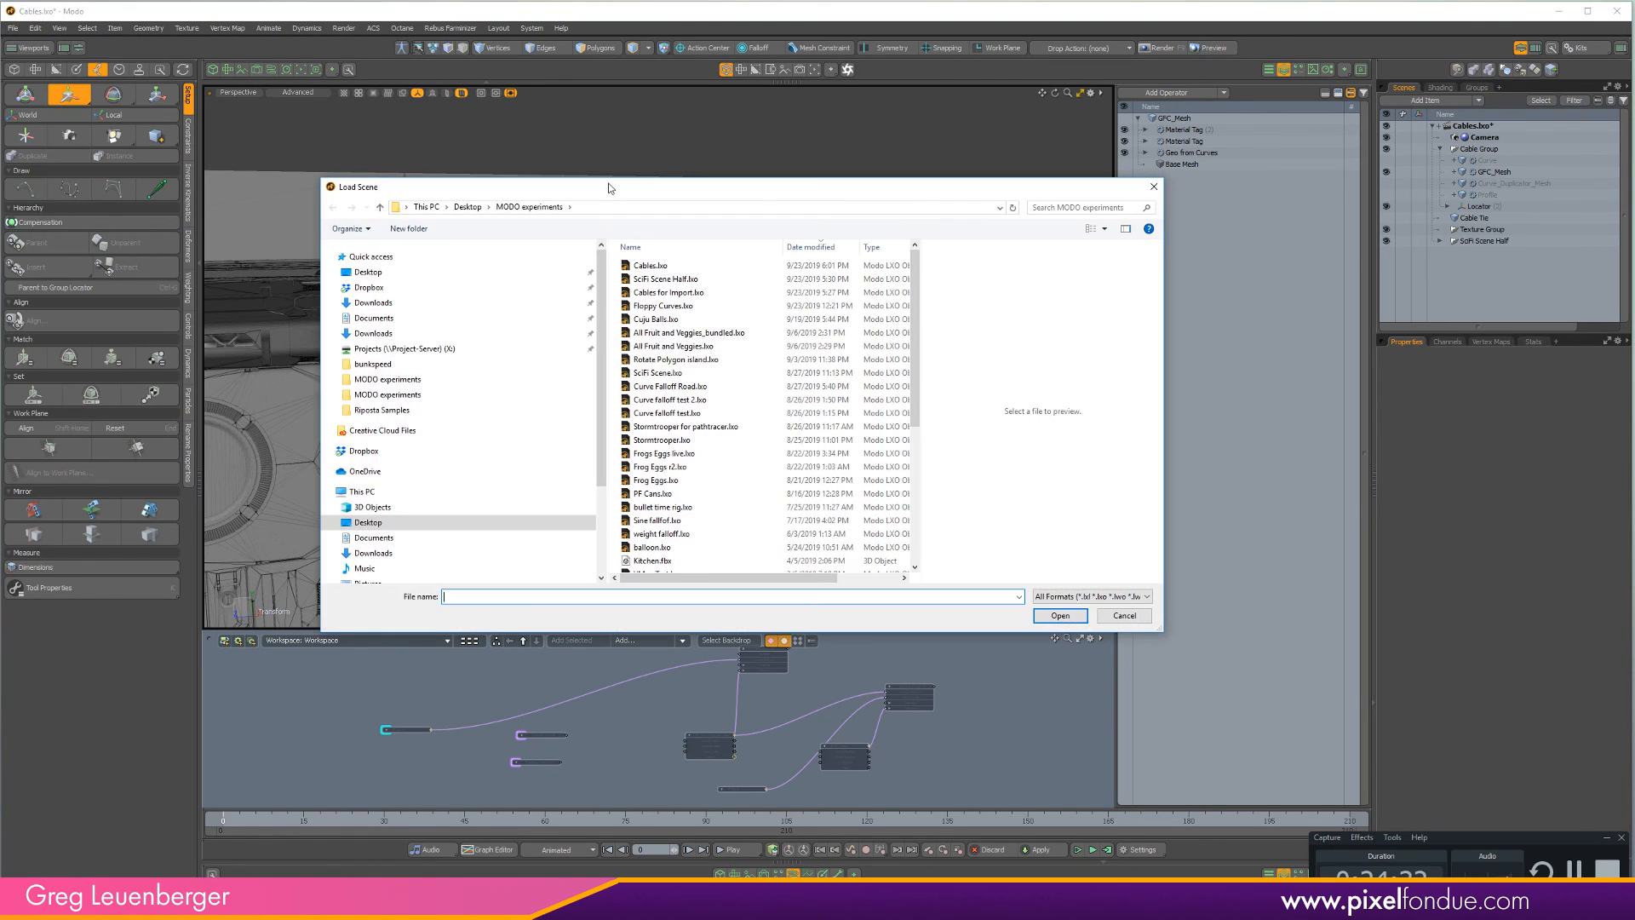
double_click(679, 294)
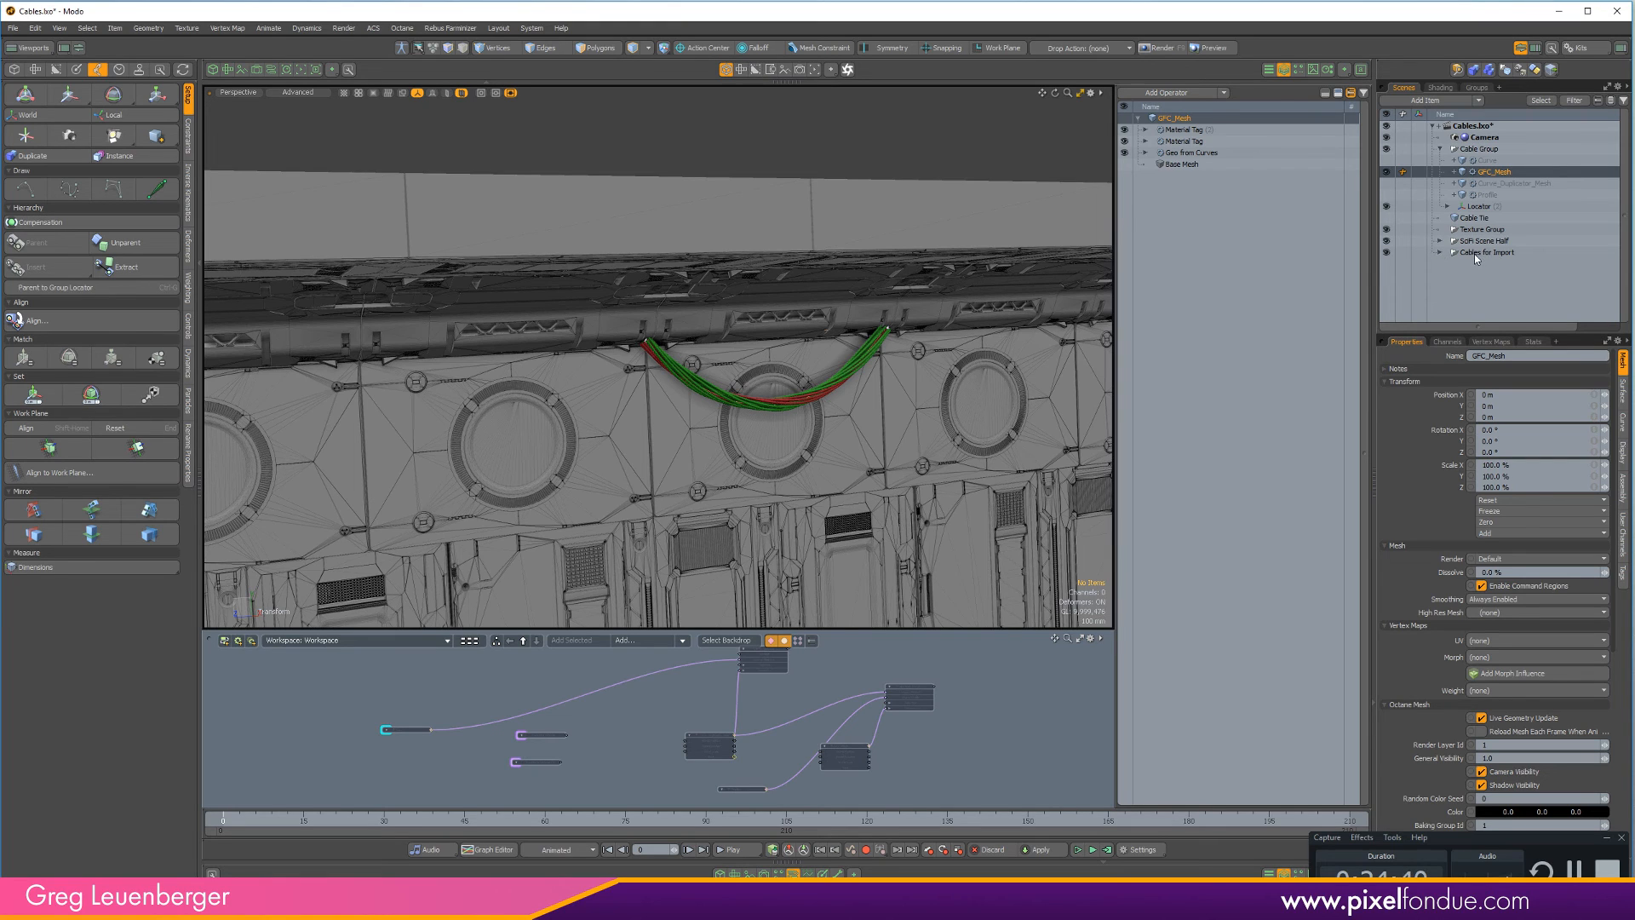
Select both Transform Effectors in the Cables for Import group and raise them together to a Y position of 1.5 m
click(1447, 265)
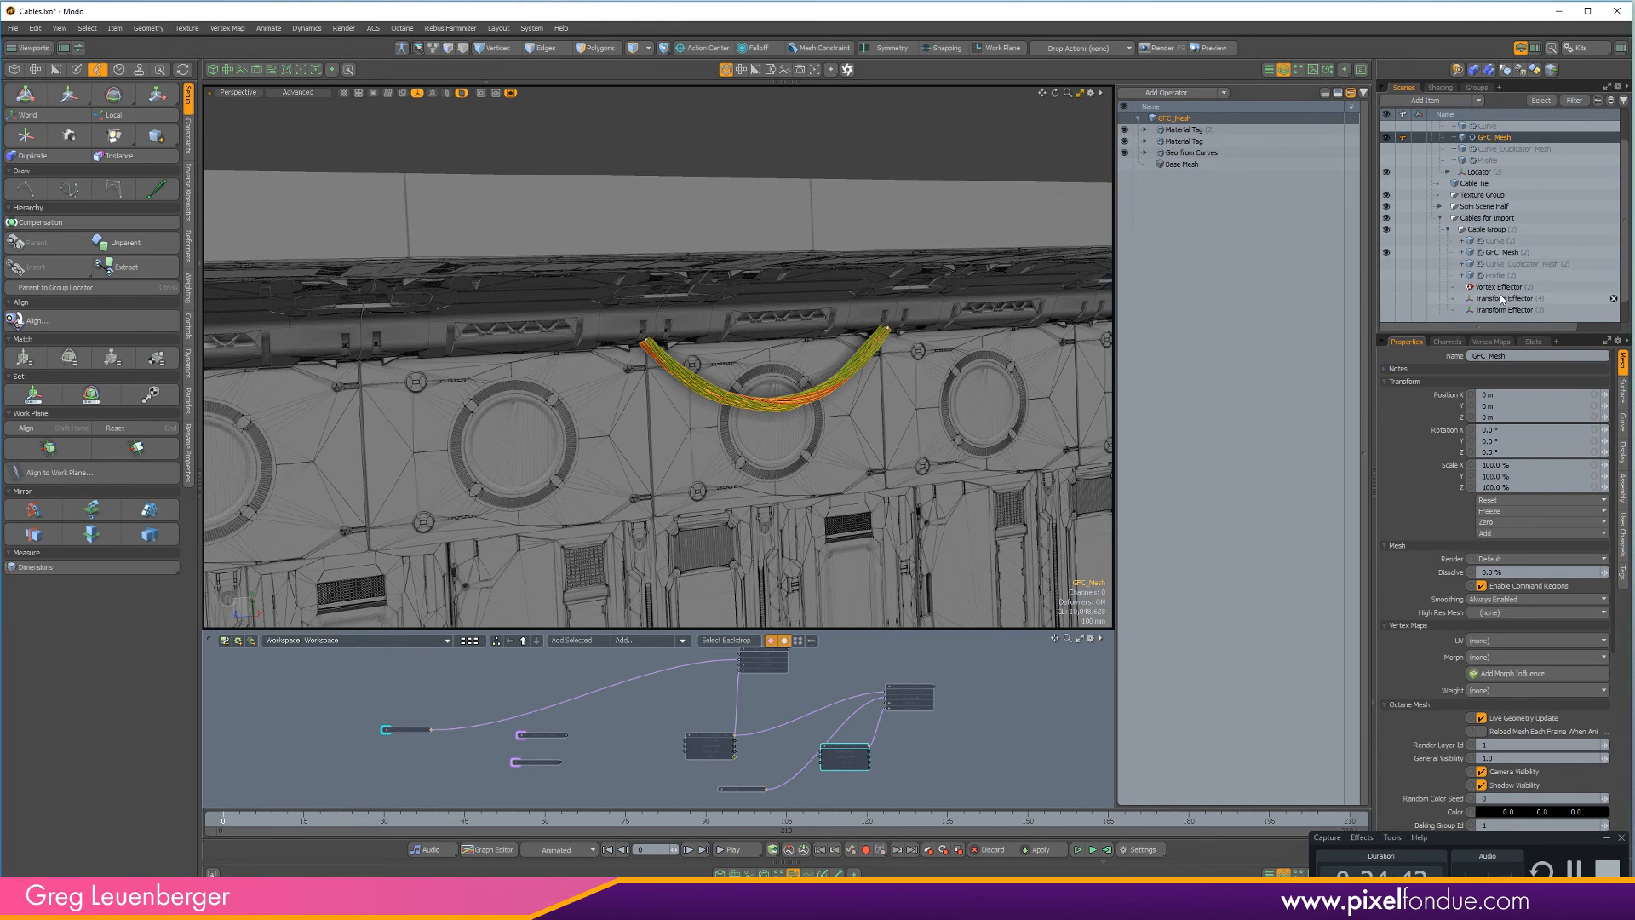
click(1503, 299)
shift+click(1504, 310)
scroll(818, 332, down, 8)
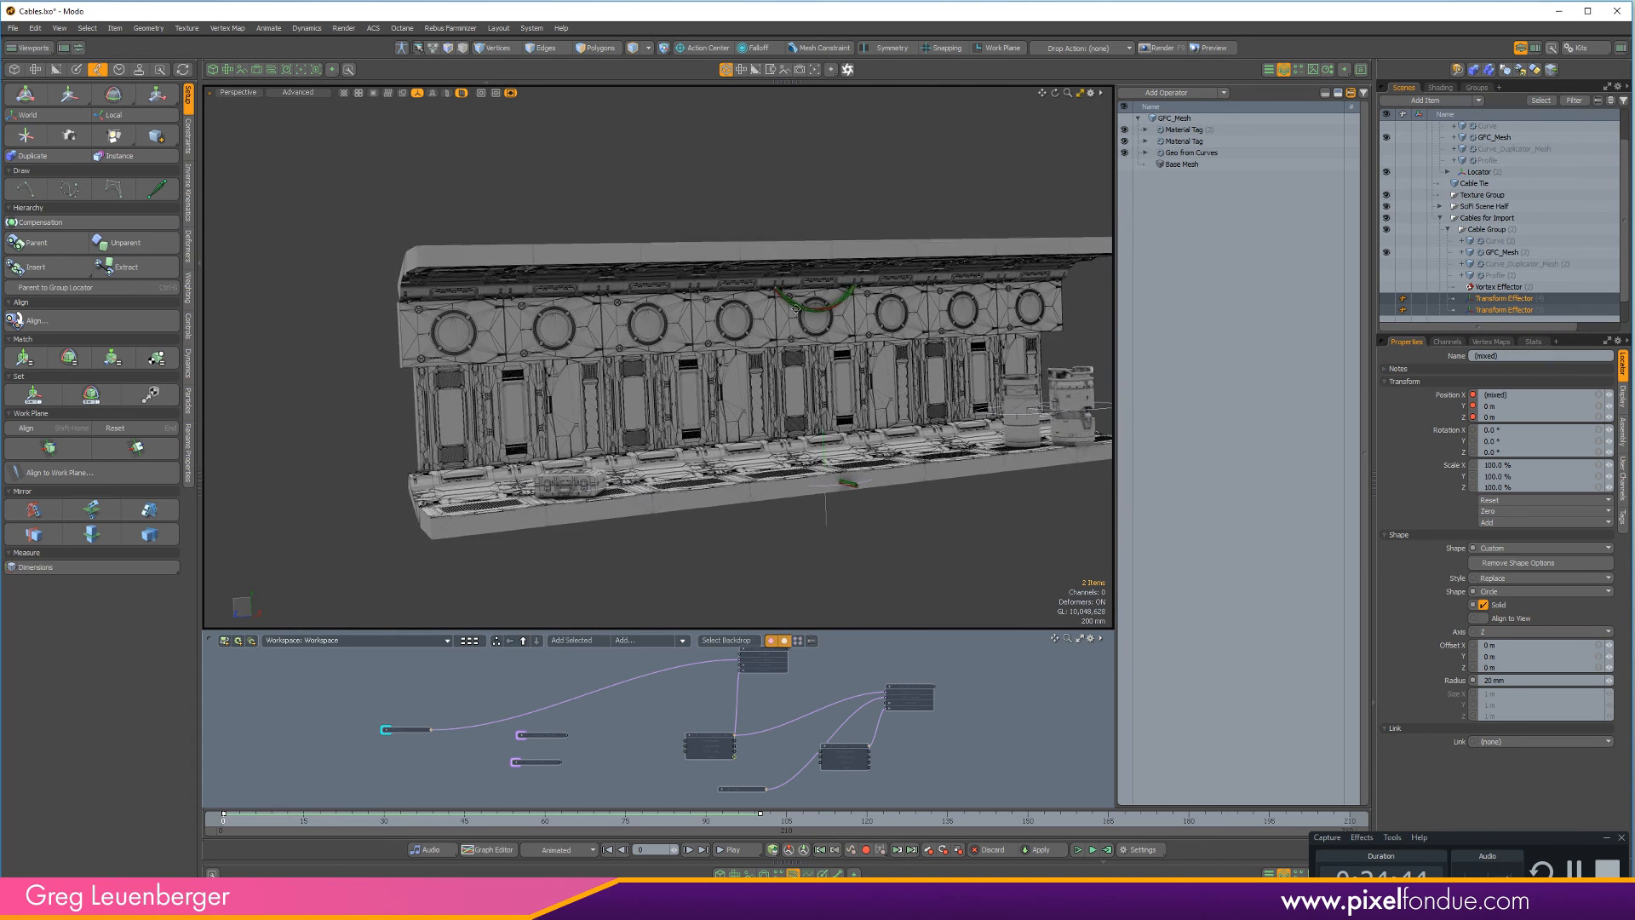
alt+drag(795, 309, 879, 521)
key(y)
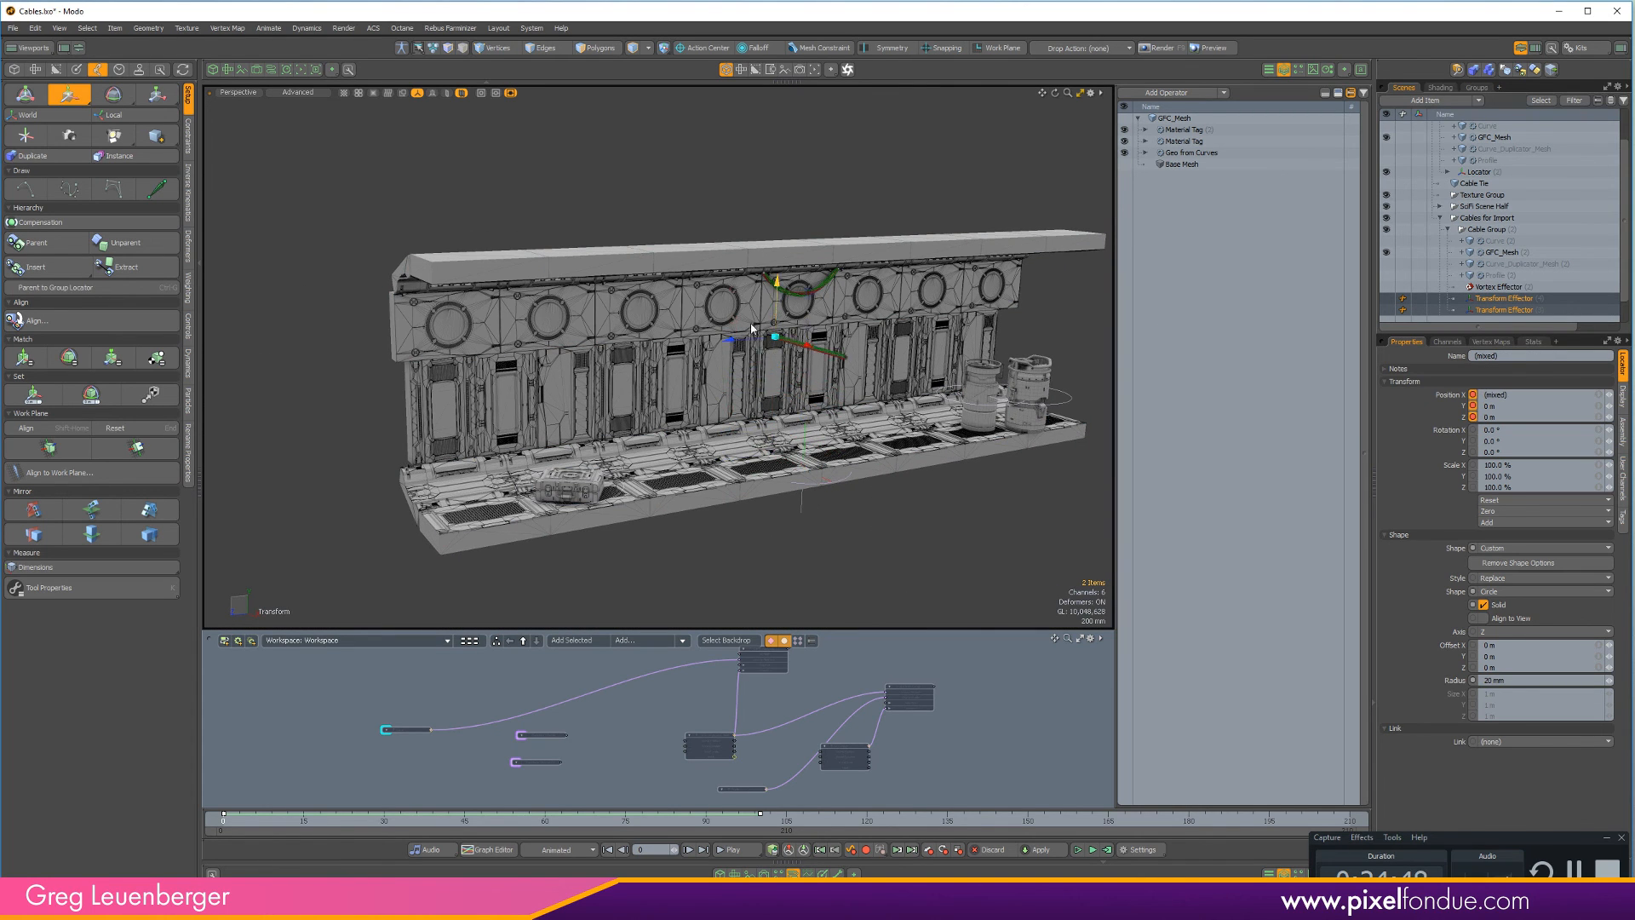
scroll(757, 308, up, 7)
drag(751, 327, 745, 247)
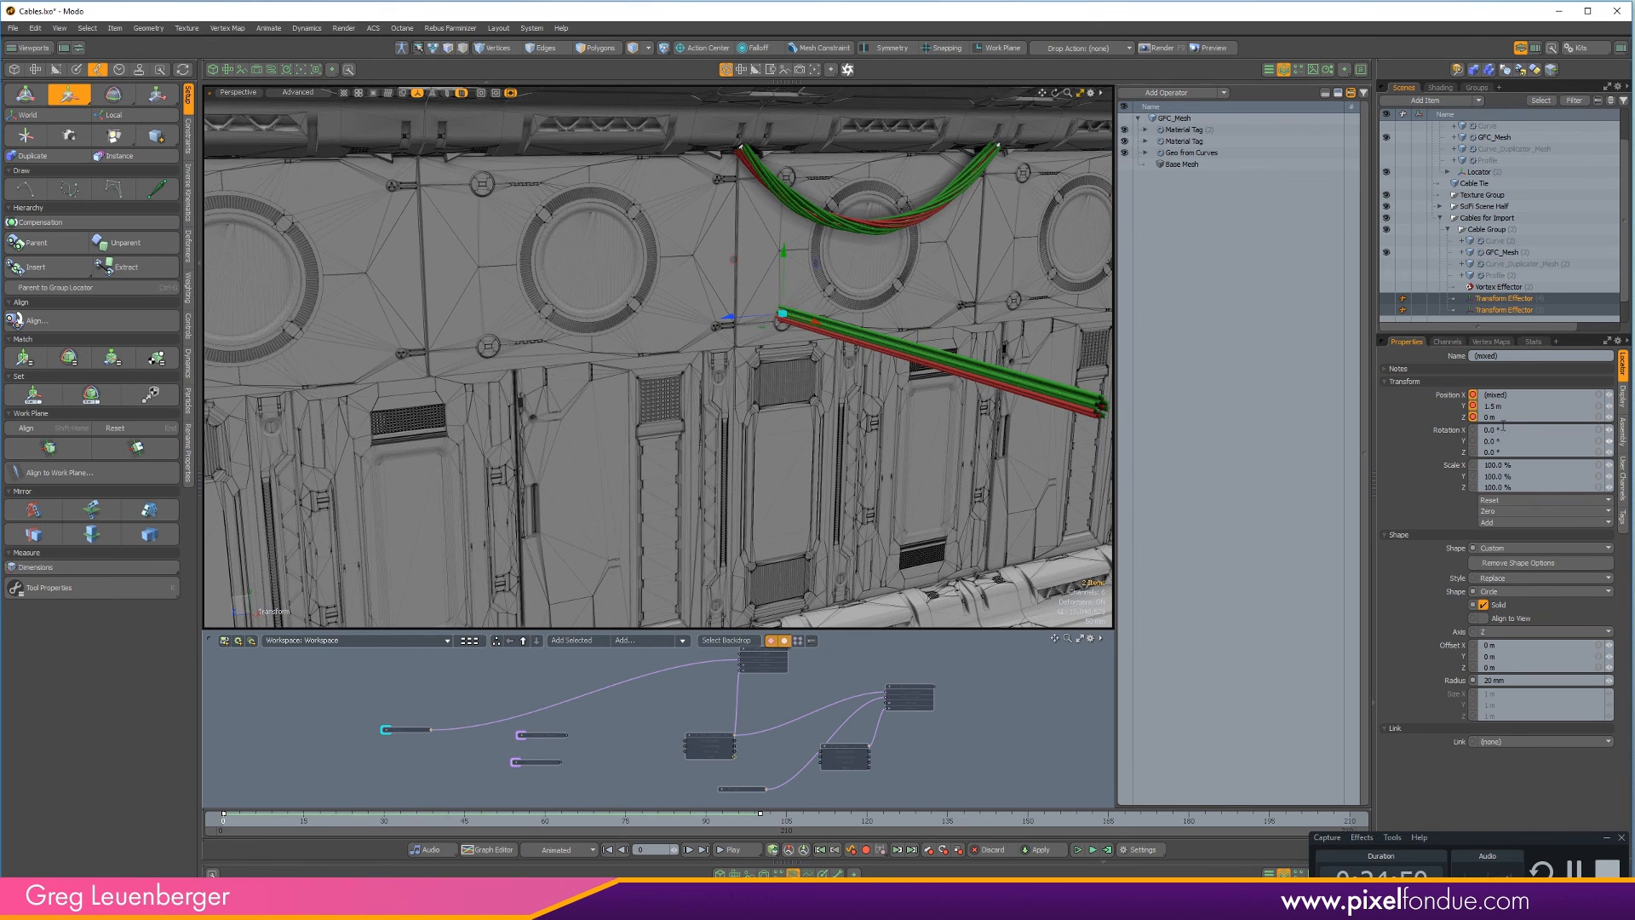
Set Transform Effector (4)'s position to 0 m in X and 1 m in Z
click(1516, 299)
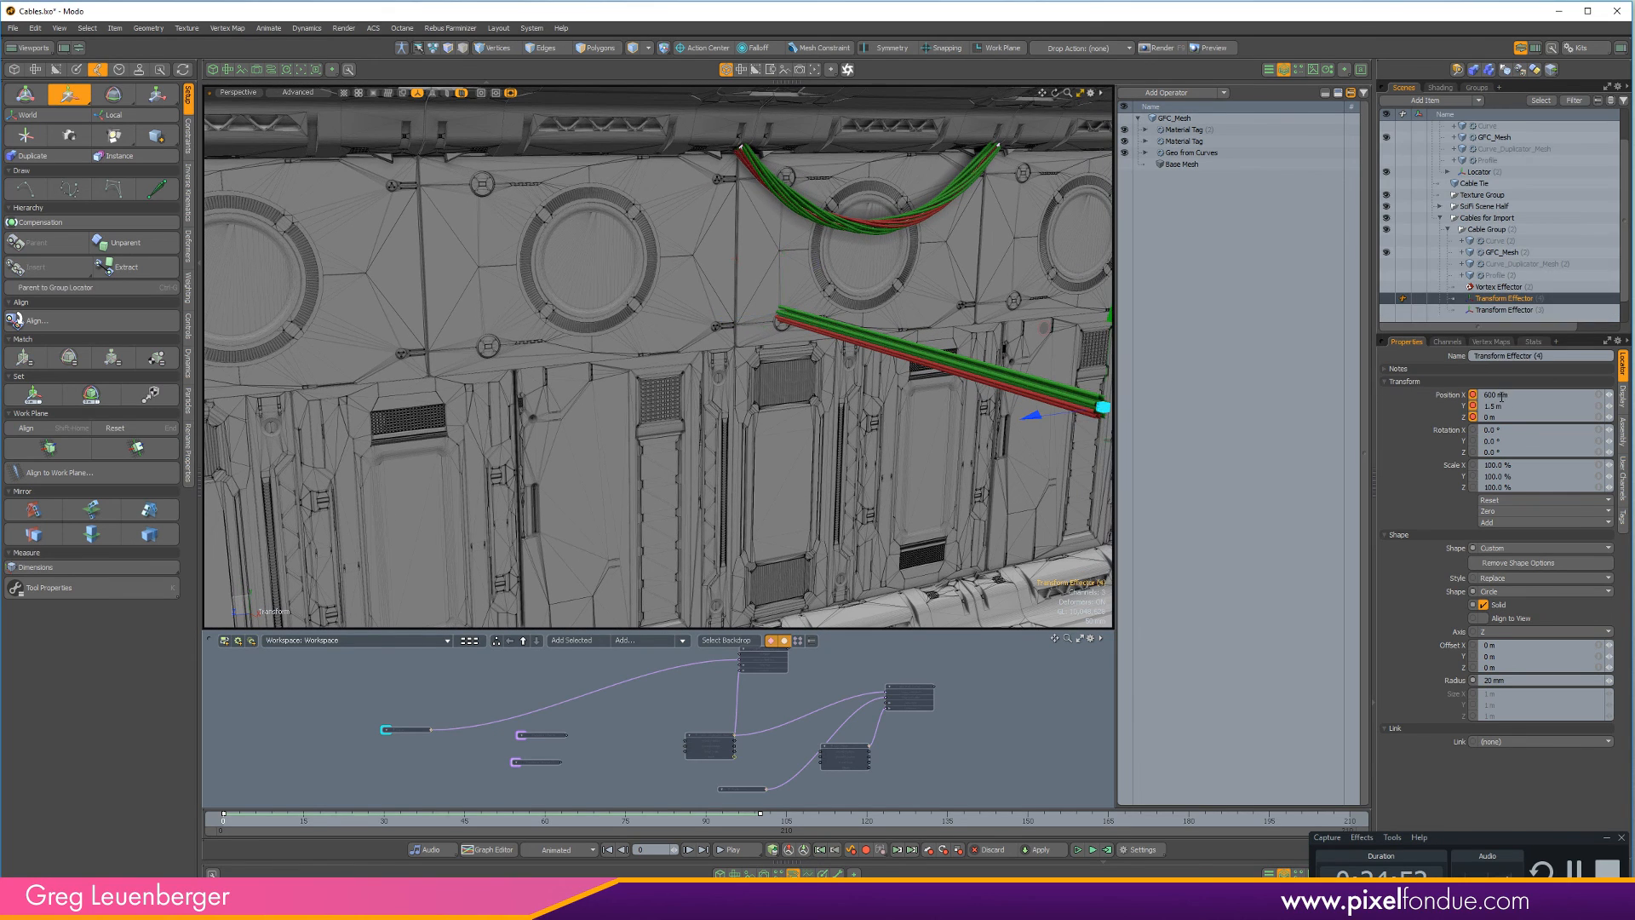
click(1529, 394)
key(Tab)
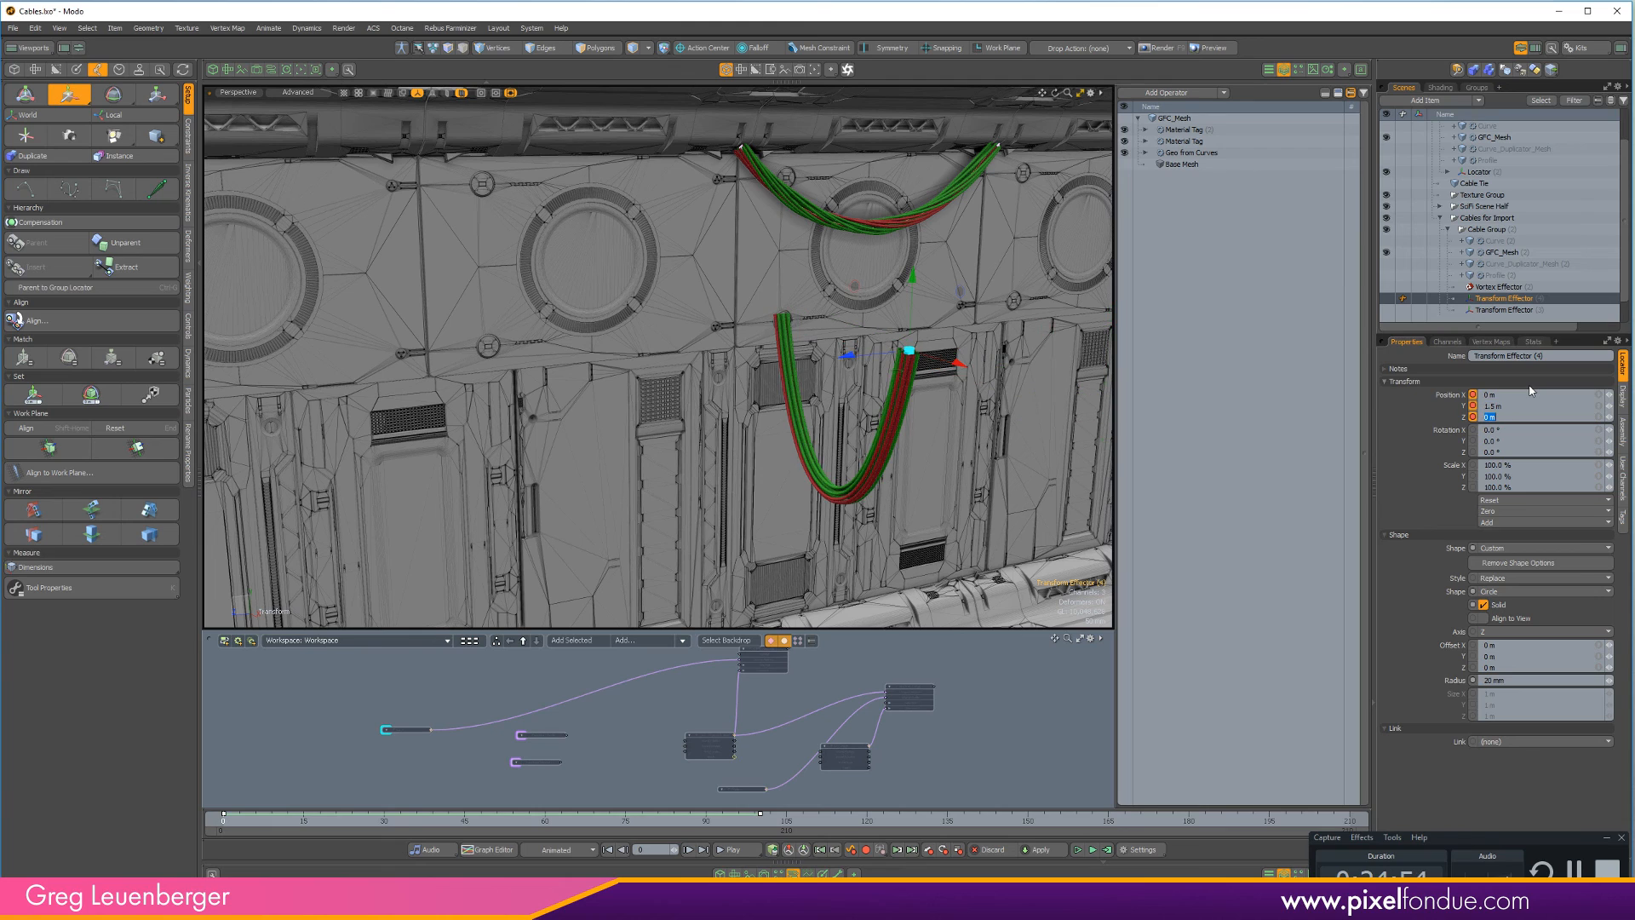
text(1)
key(Return)
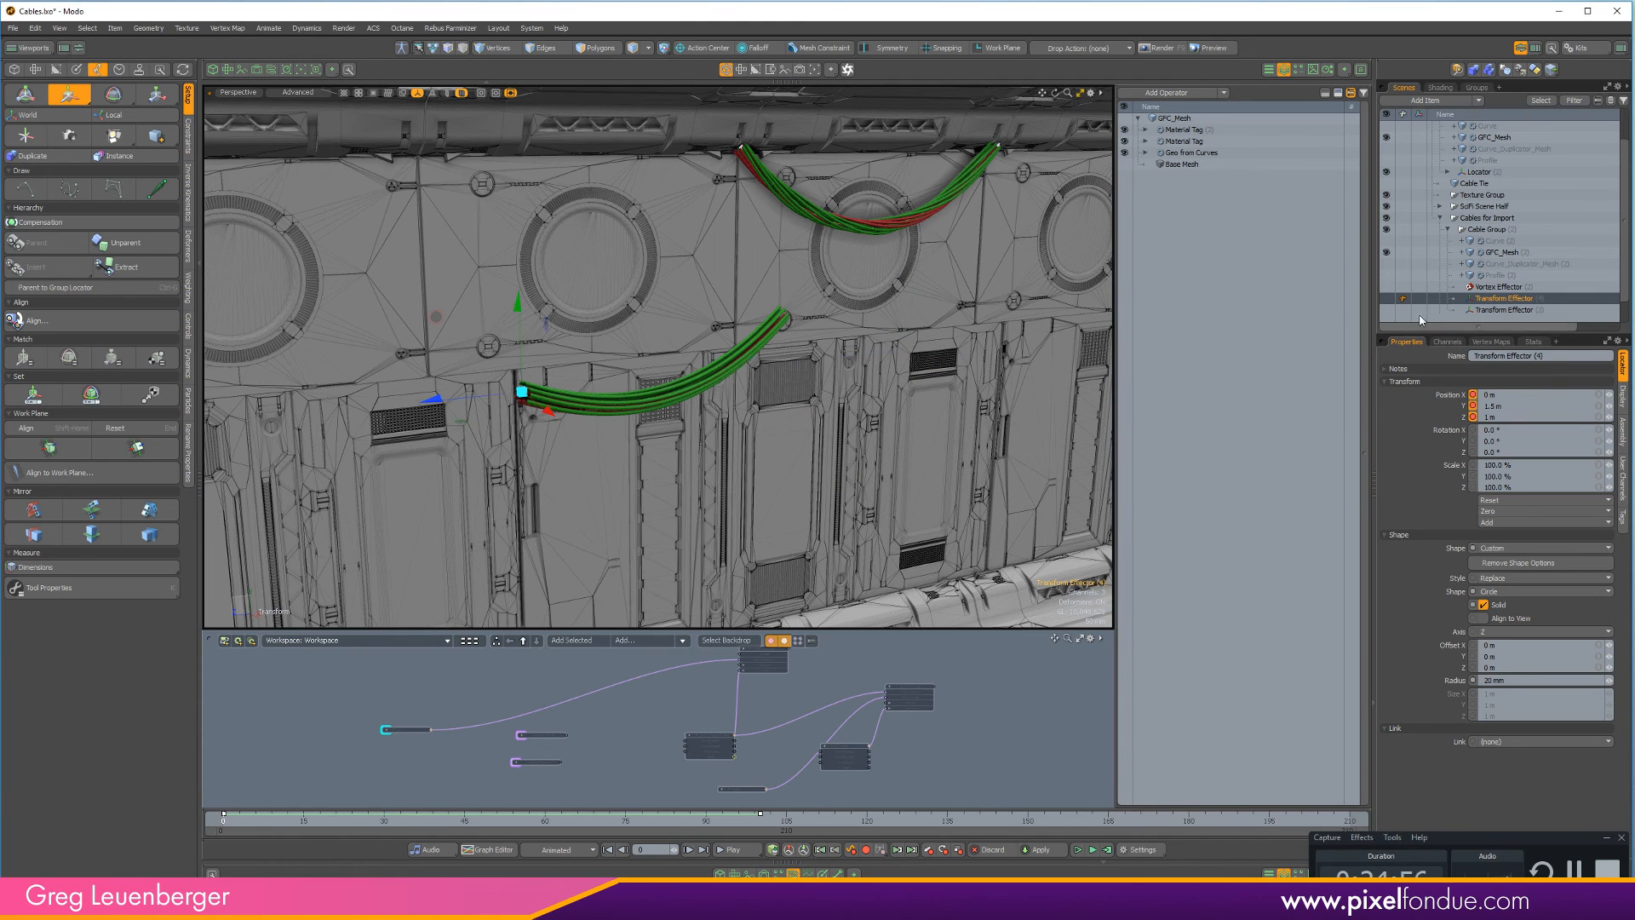
Set Transform Effector (3) to 0 m in X and opposite the other effector in Z, so the cable runs along the wall
click(1512, 310)
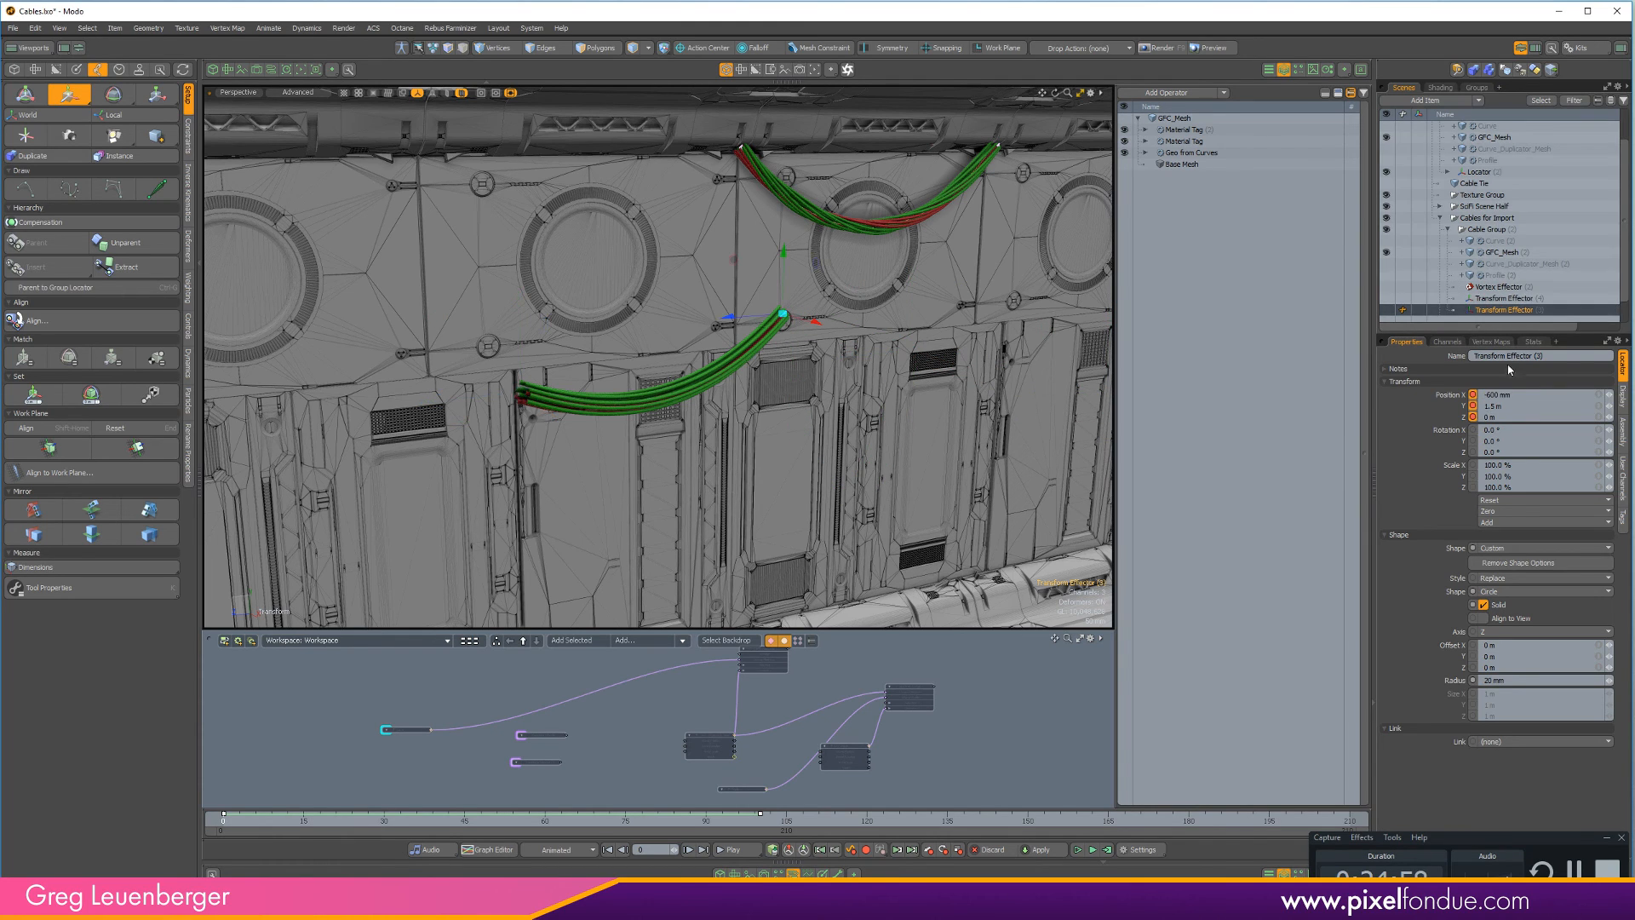
key(Tab)
text(1)
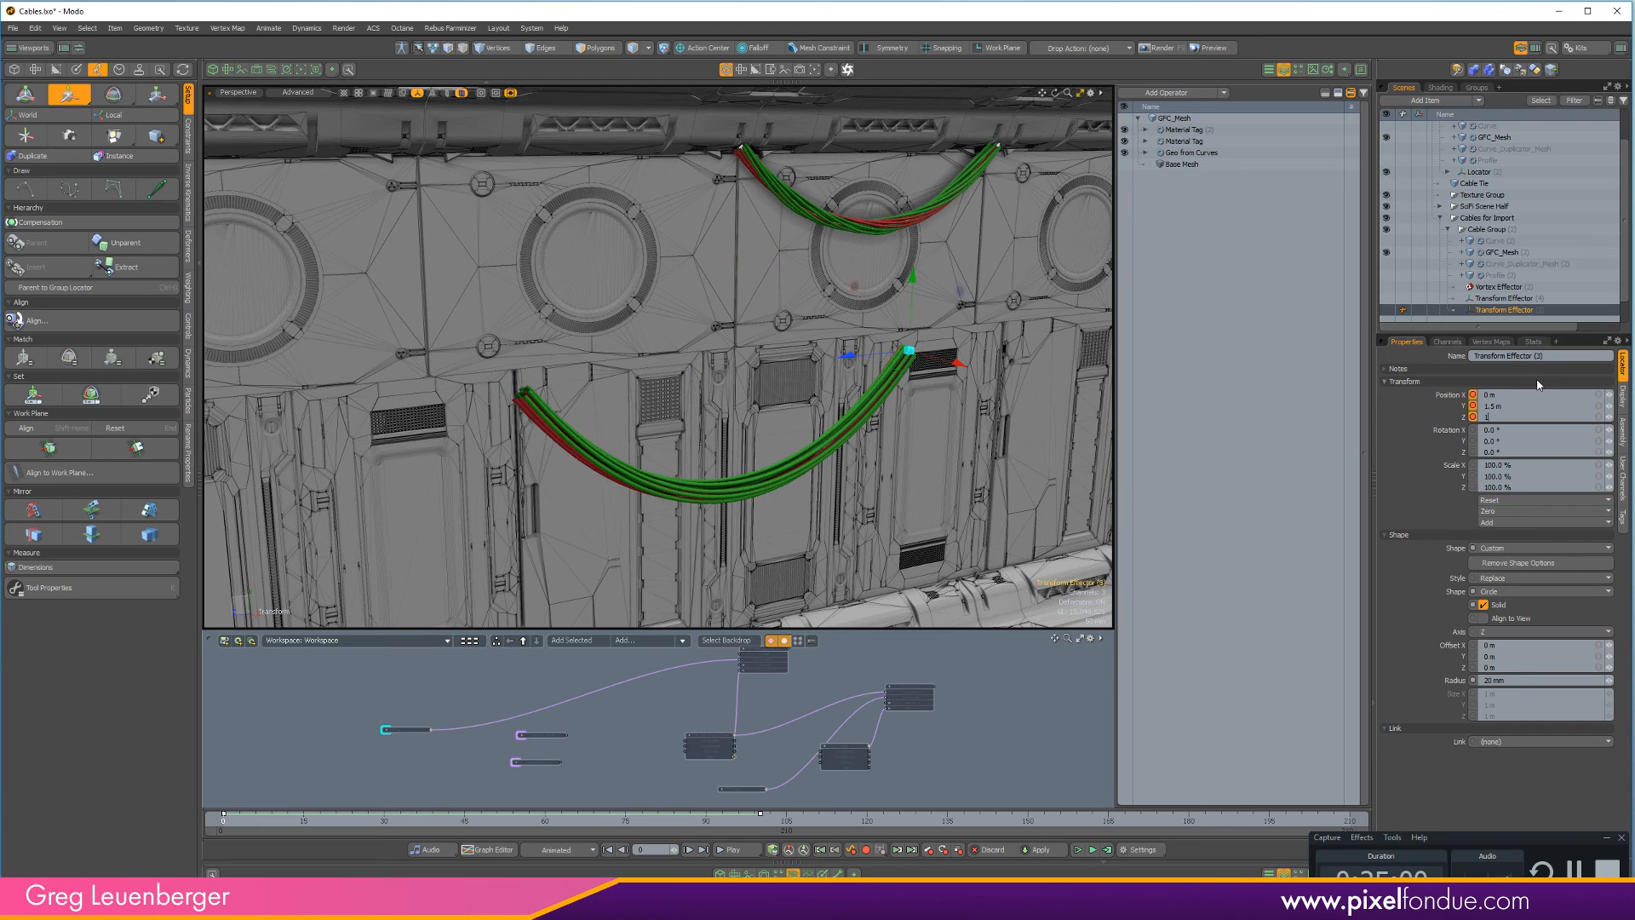
key(Return)
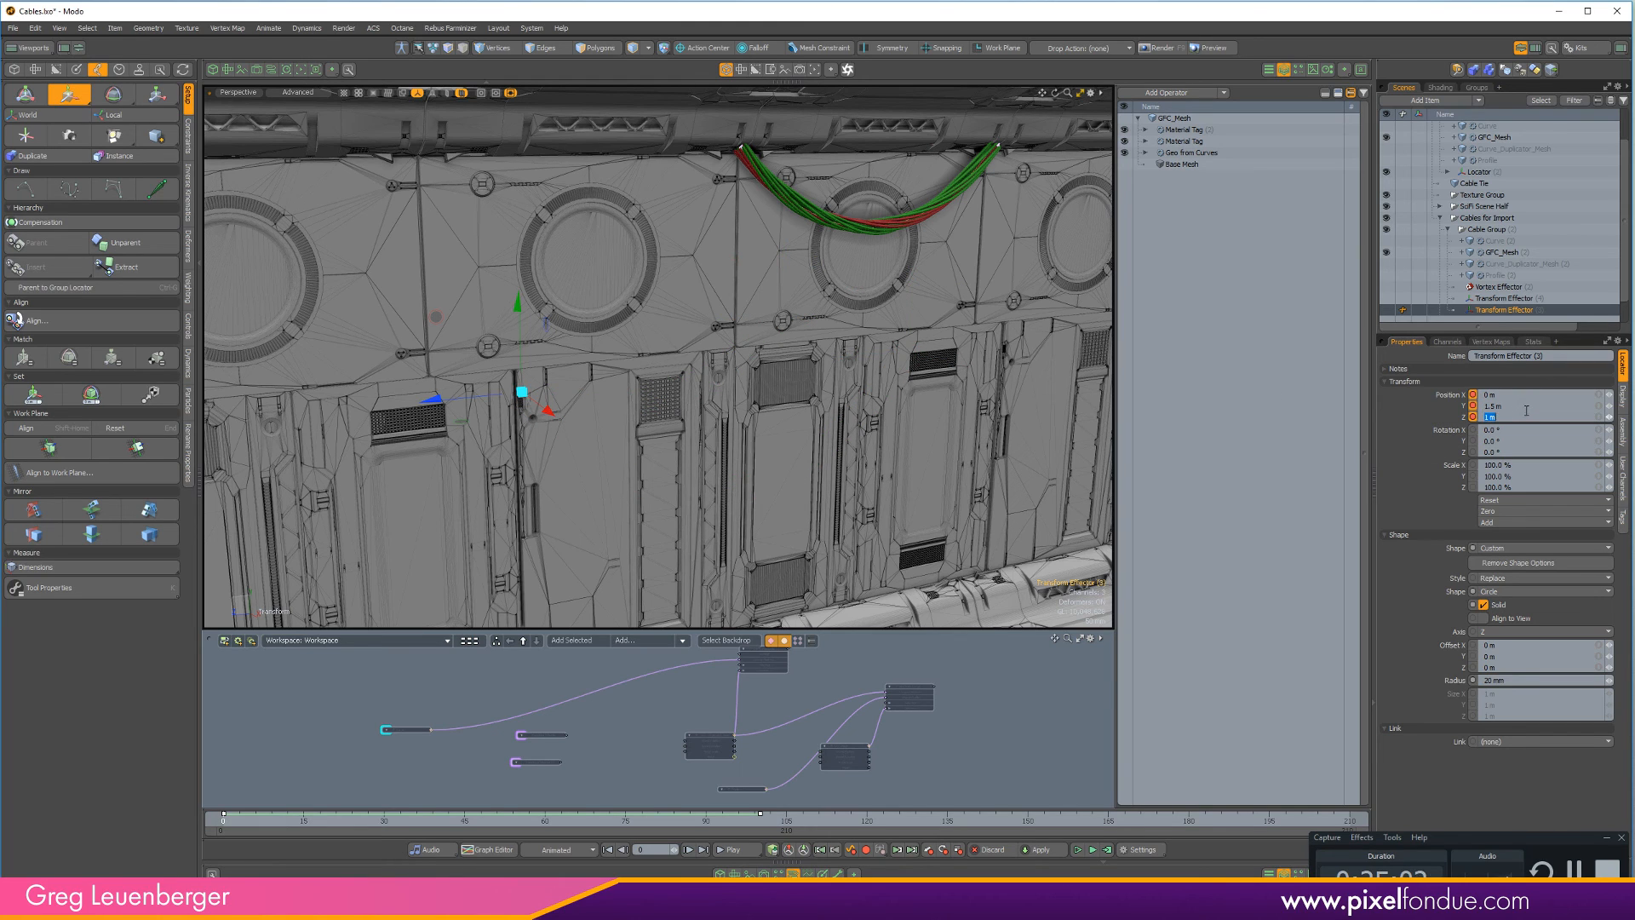
Move both imported Transform Effectors together along the wall and up against the ledge beside the first cable, at about 1.98 m in Y
ctrl+click(1504, 298)
scroll(794, 426, down, 3)
alt+drag(793, 425, 860, 410)
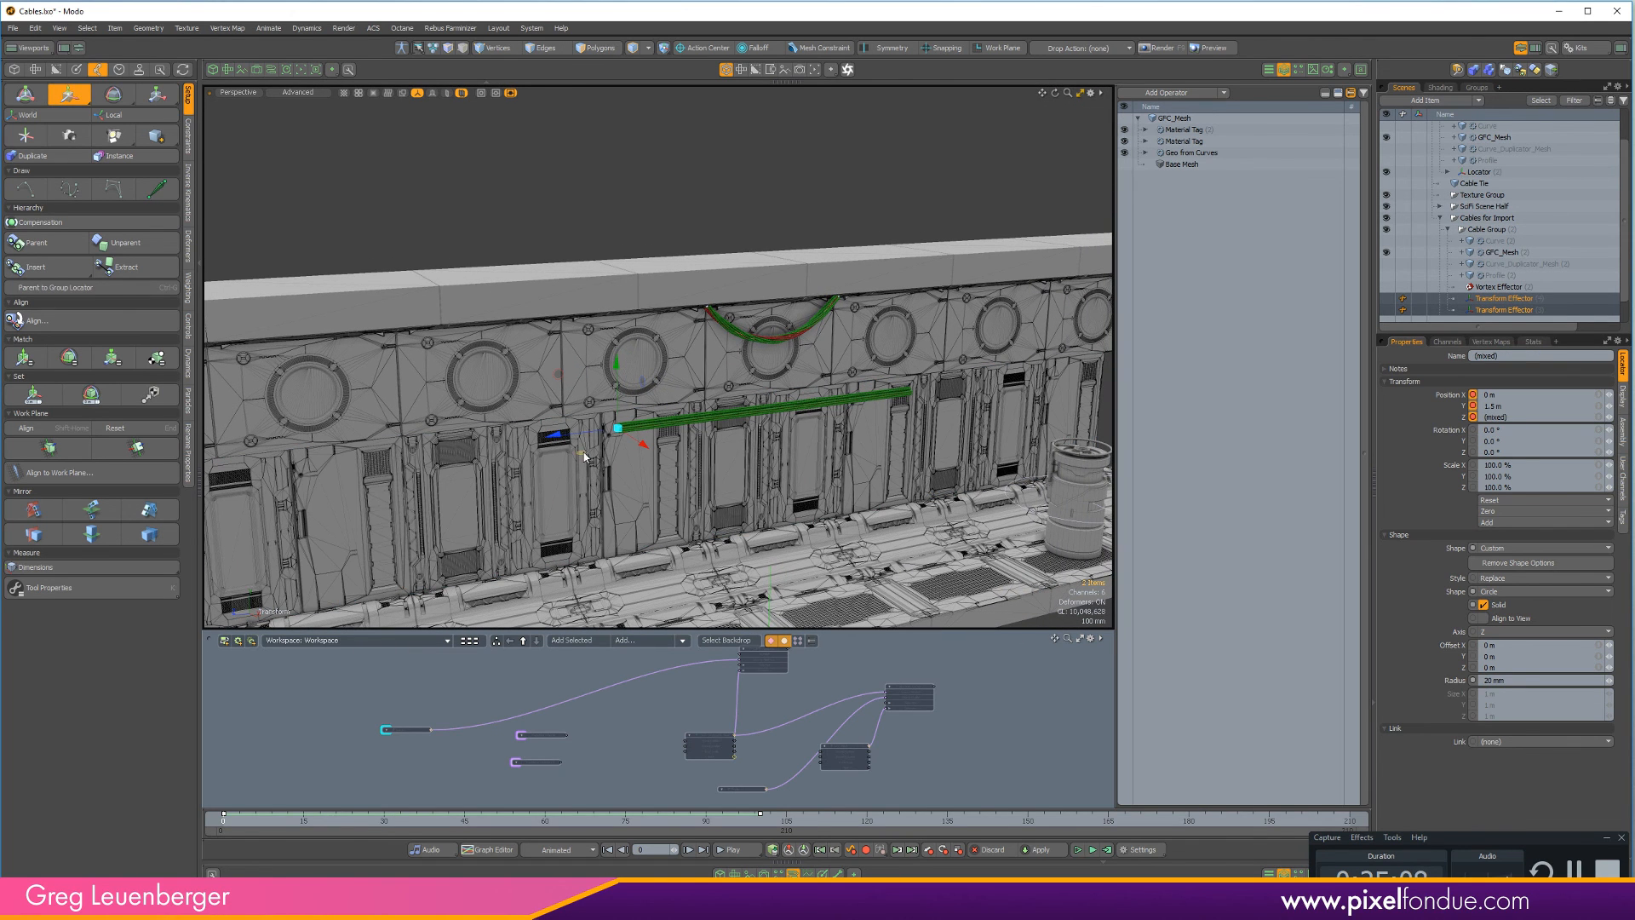
drag(584, 457, 330, 440)
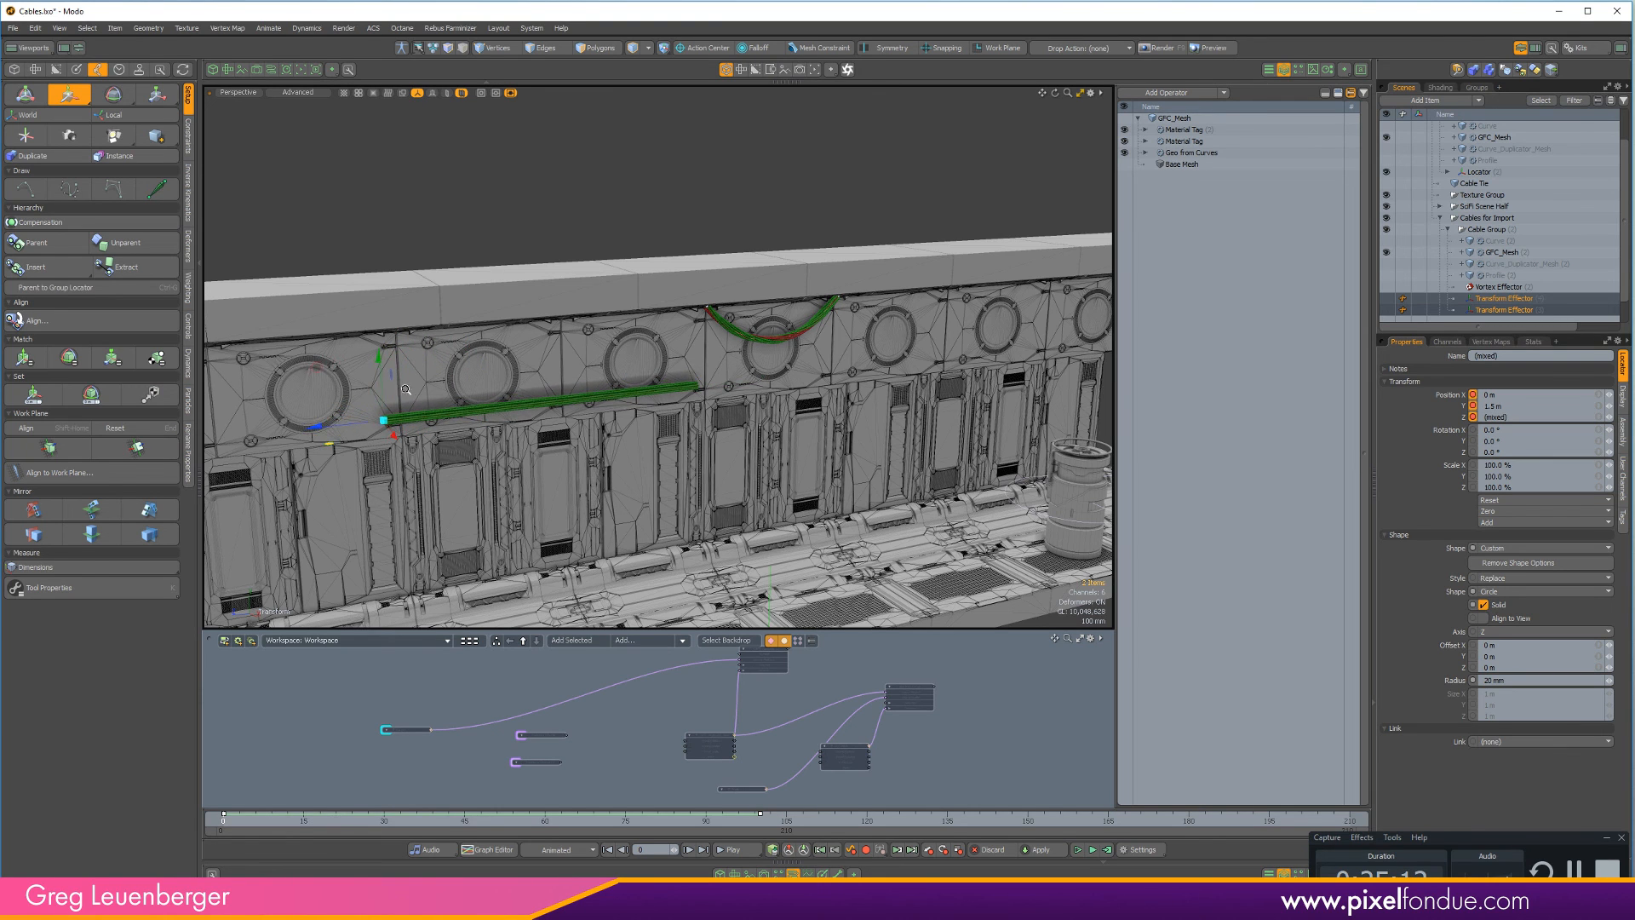
scroll(358, 386, up, 3)
alt+shift+drag(360, 383, 873, 281)
drag(704, 280, 521, 228)
drag(611, 282, 565, 291)
alt+drag(587, 298, 837, 314)
Move Transform Effector (4) along the ledge to about 1.1 m in Z, letting the second cable sag
click(1500, 299)
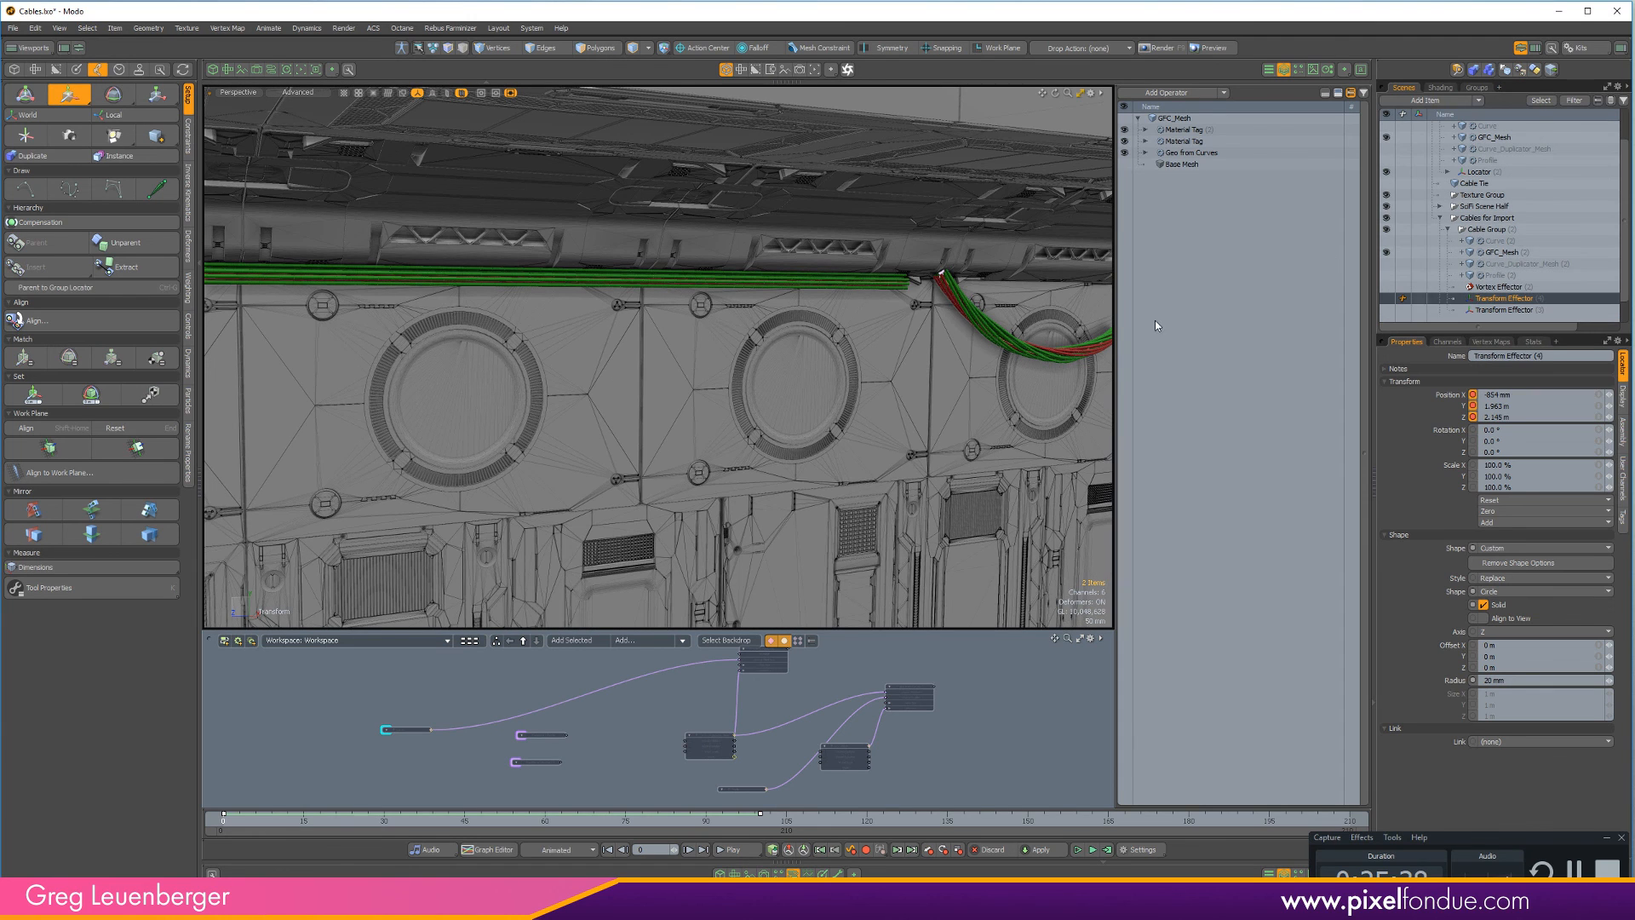
ctrl+alt+drag(696, 342, 693, 307)
alt+drag(732, 361, 621, 395)
alt+shift+drag(620, 395, 698, 407)
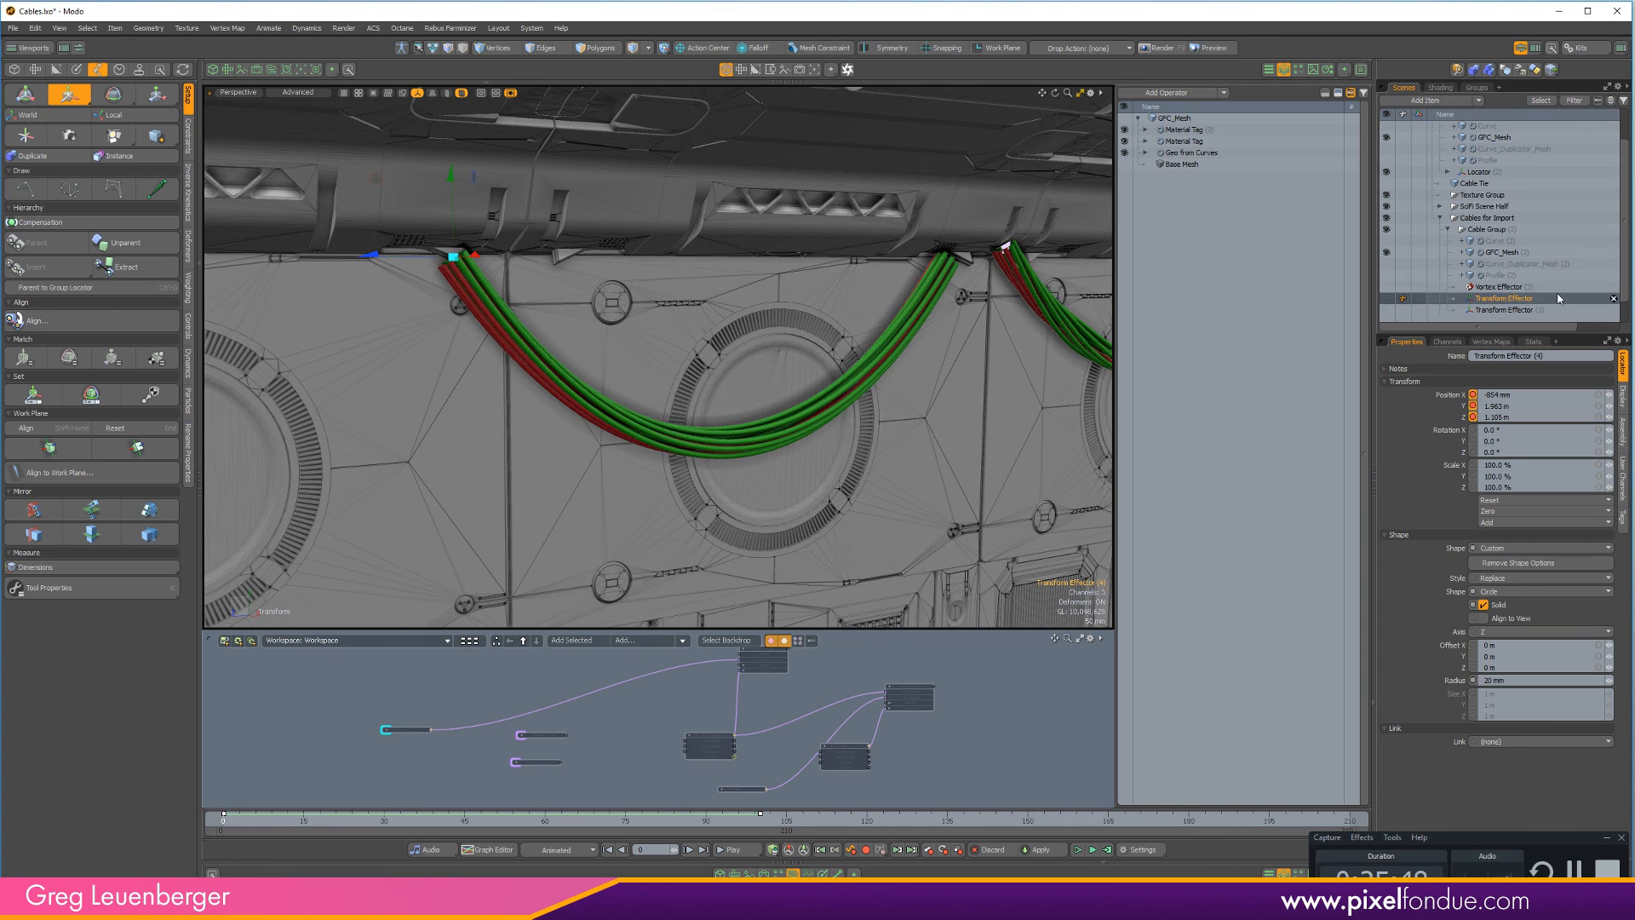
Set the imported Vortex Effector's Twist Per Unit to 720°
click(1500, 287)
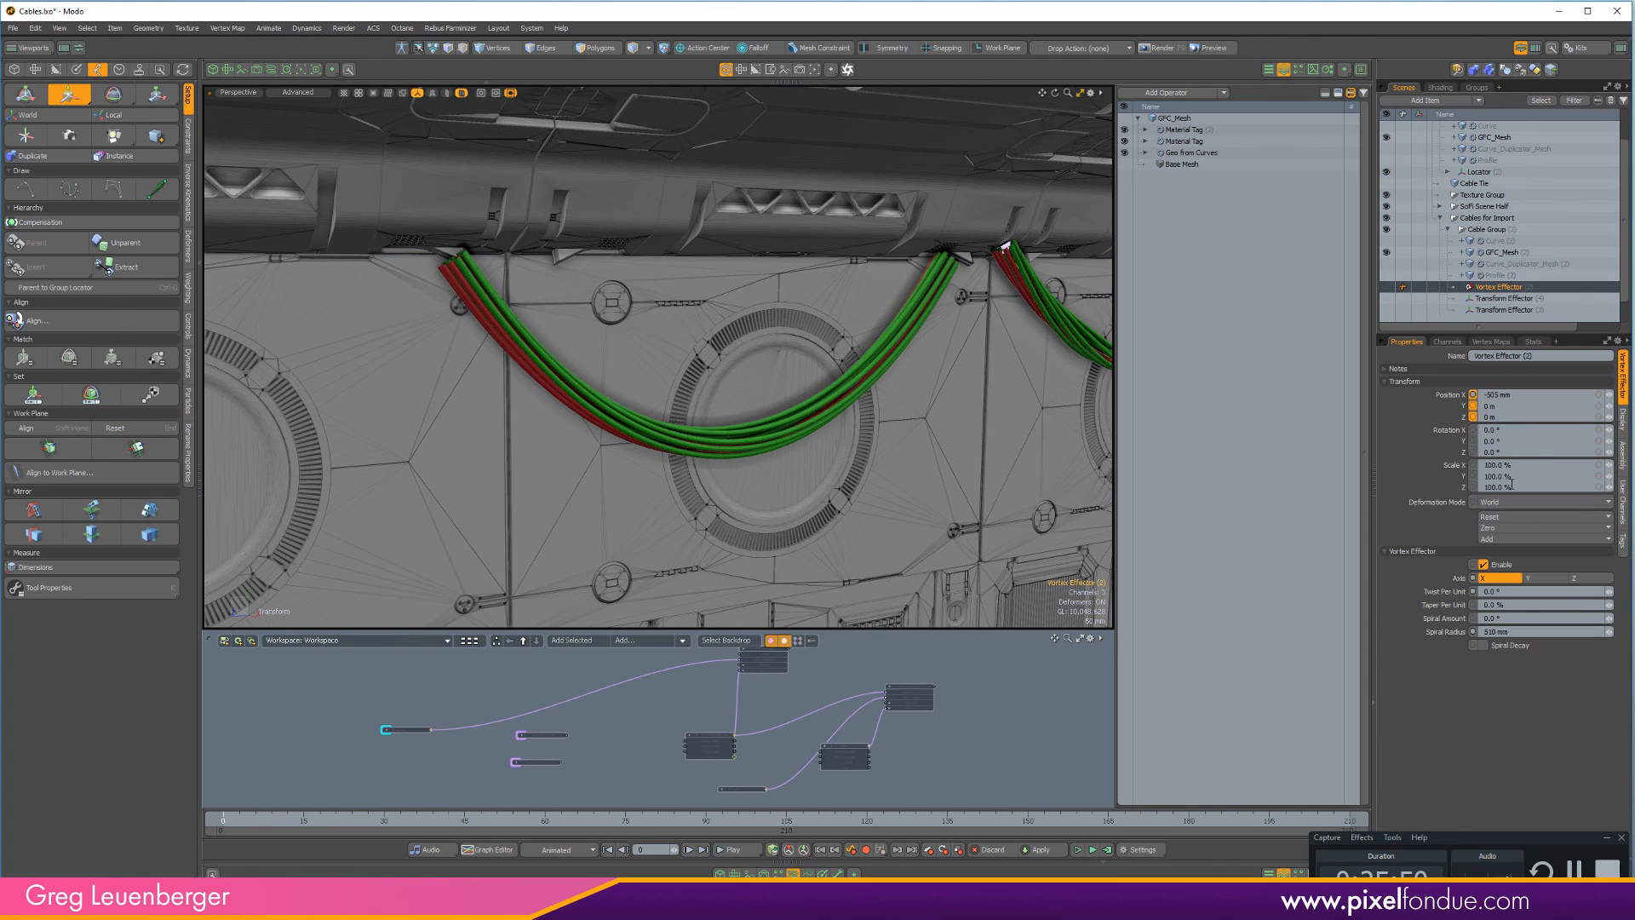
click(1510, 591)
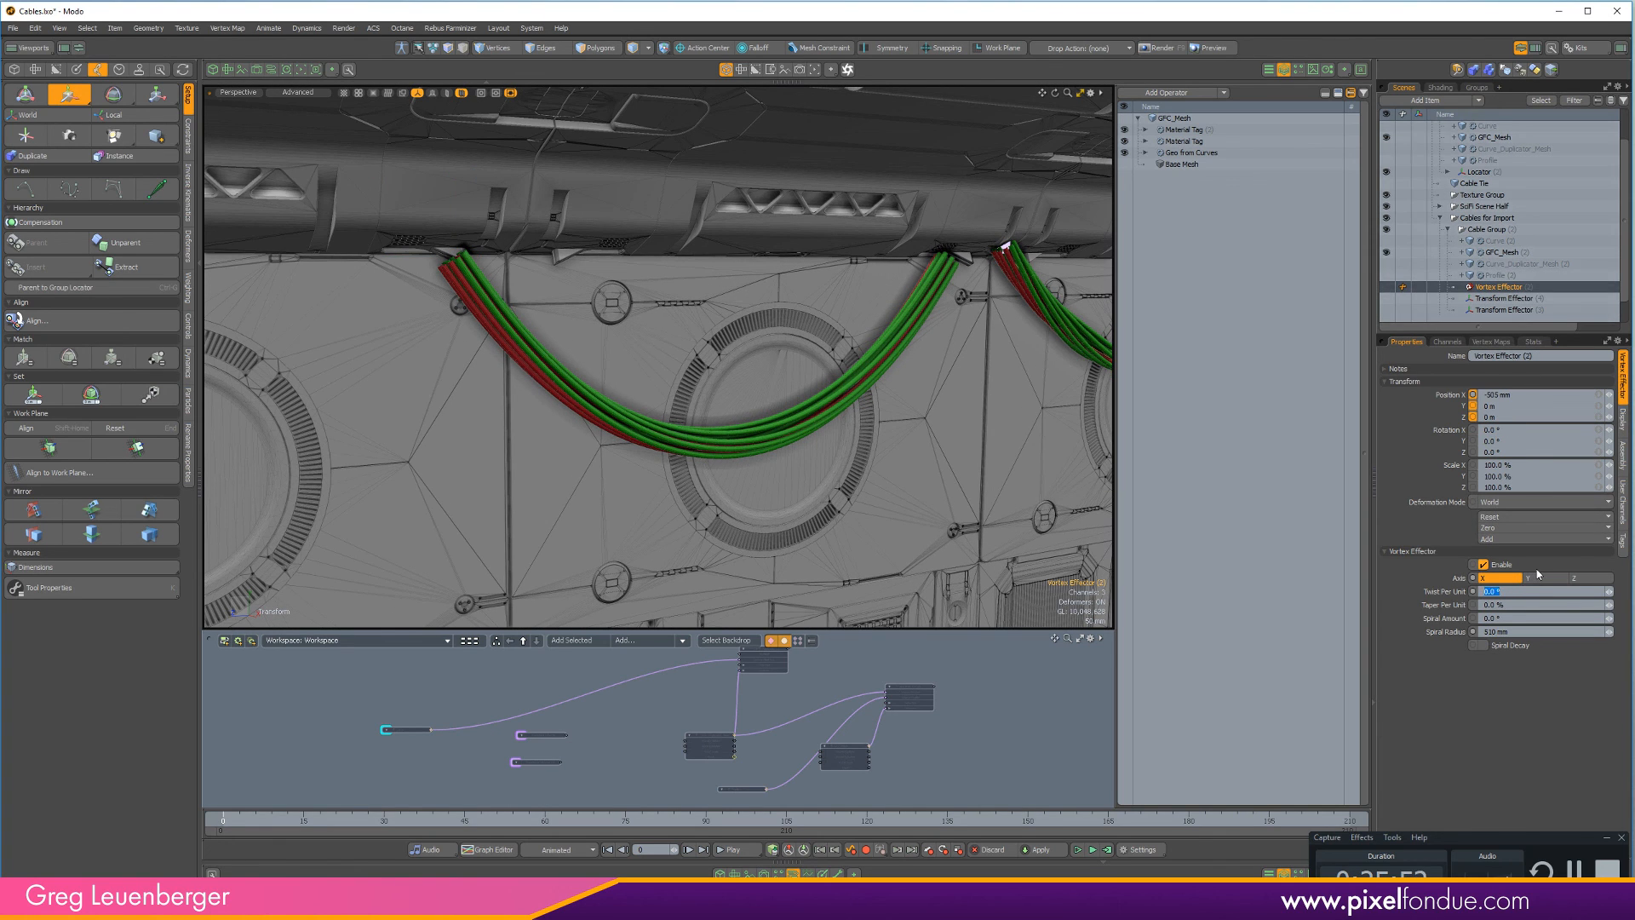
scroll(955, 378, down, 5)
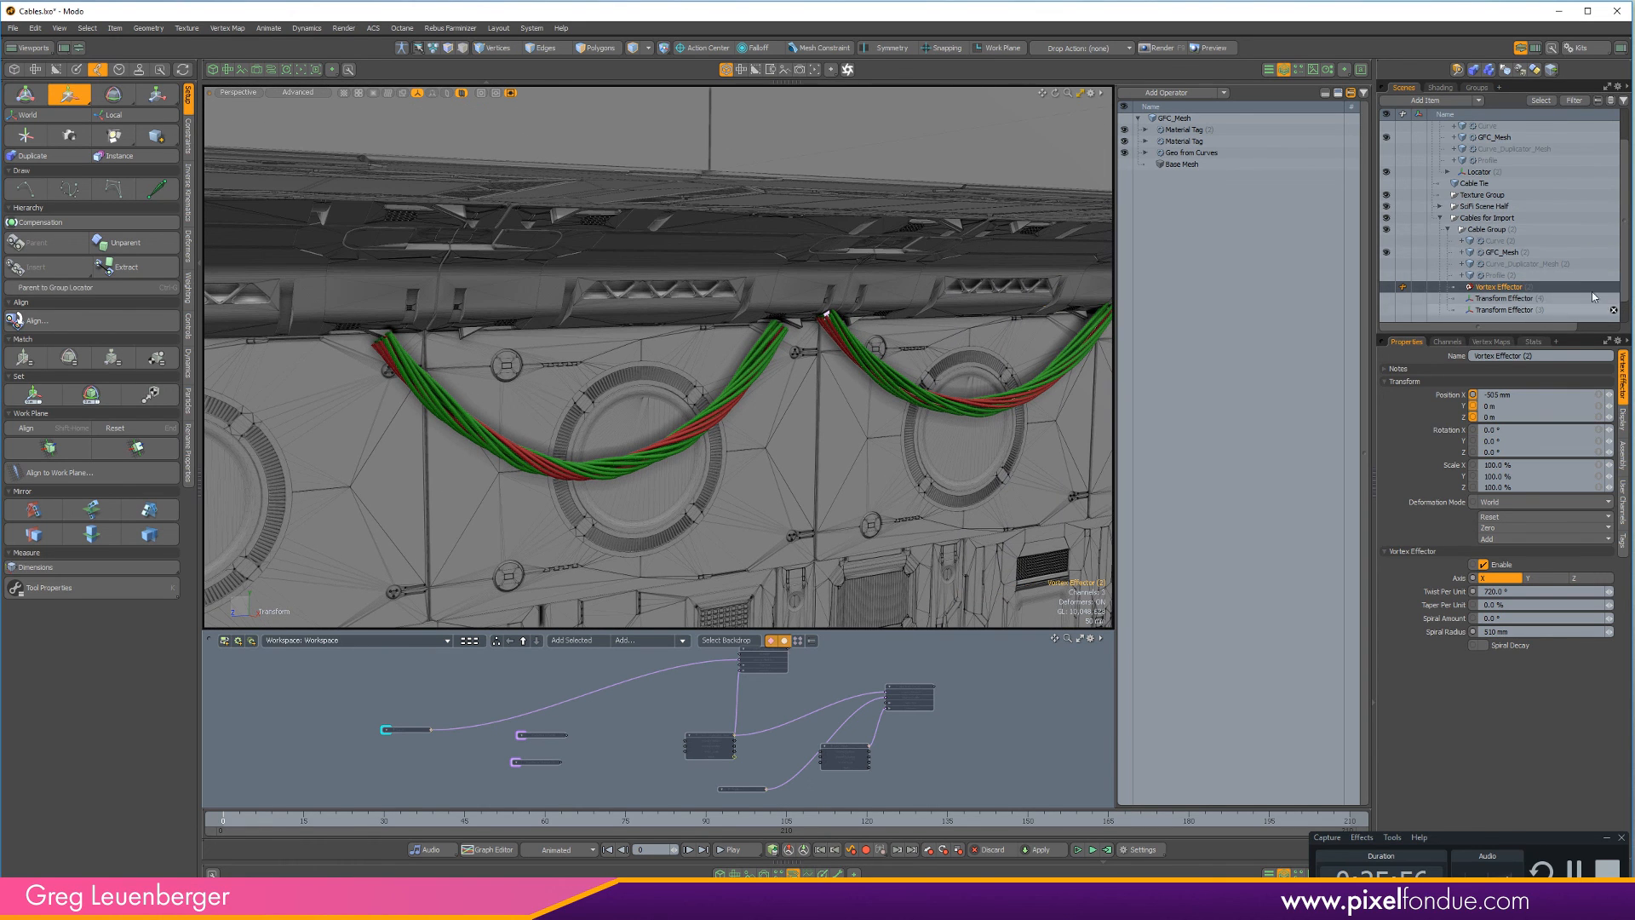
Adjust the Radius of the imported cable's Curve Duplicator interactively to about 0.023 while watching the bundle's thickness
click(1462, 265)
click(1508, 310)
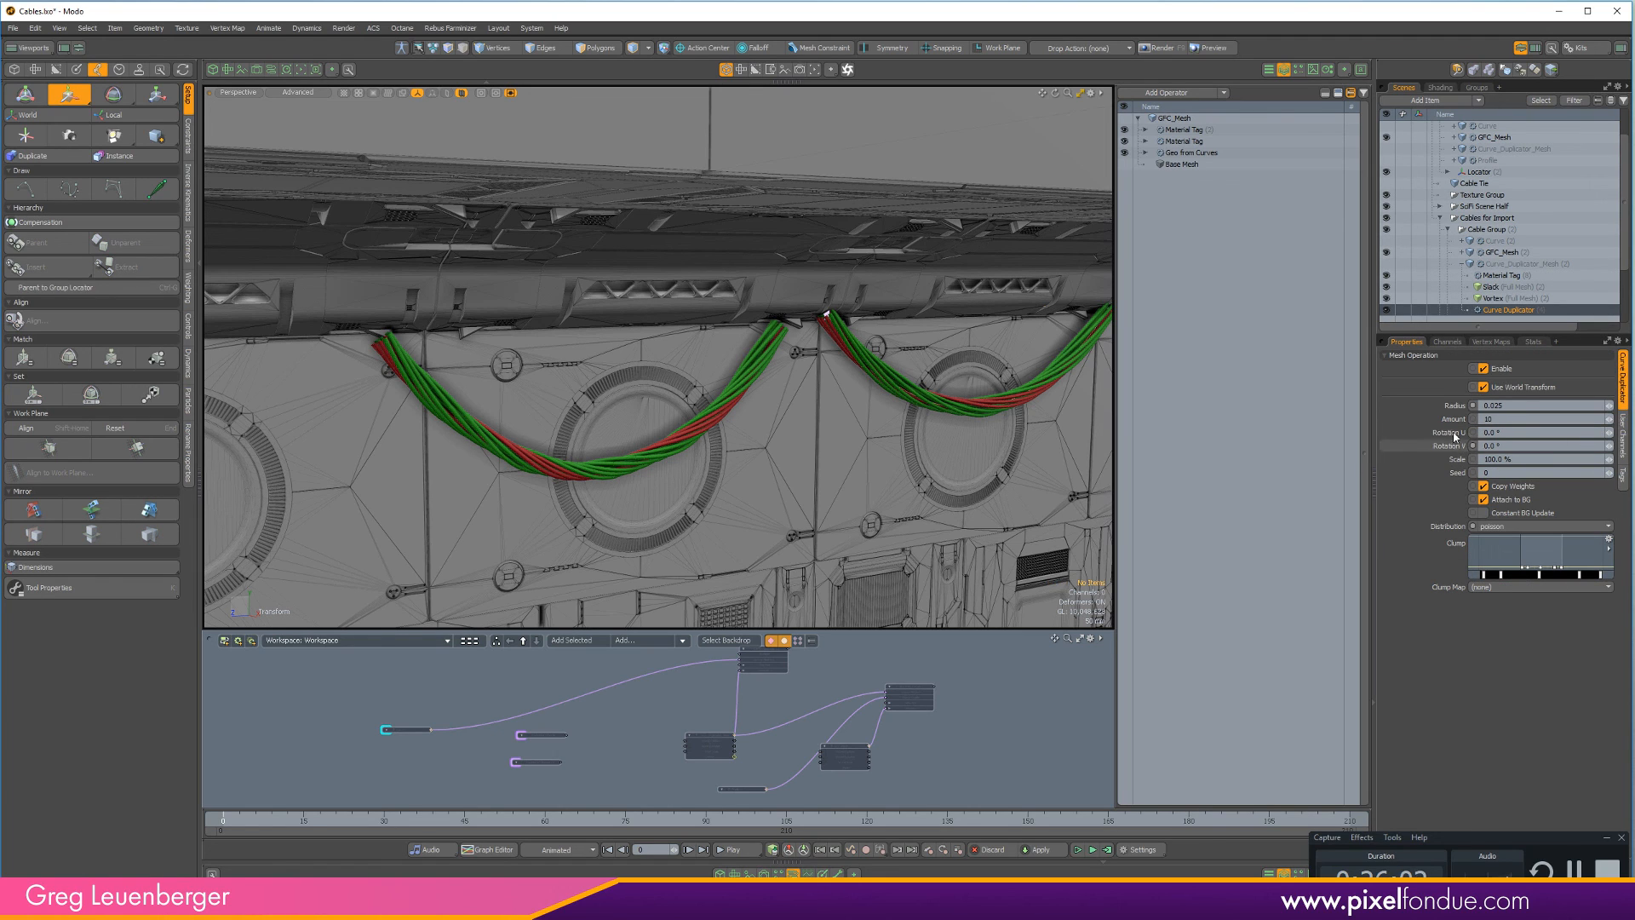
key(c)
scroll(523, 459, up, 4)
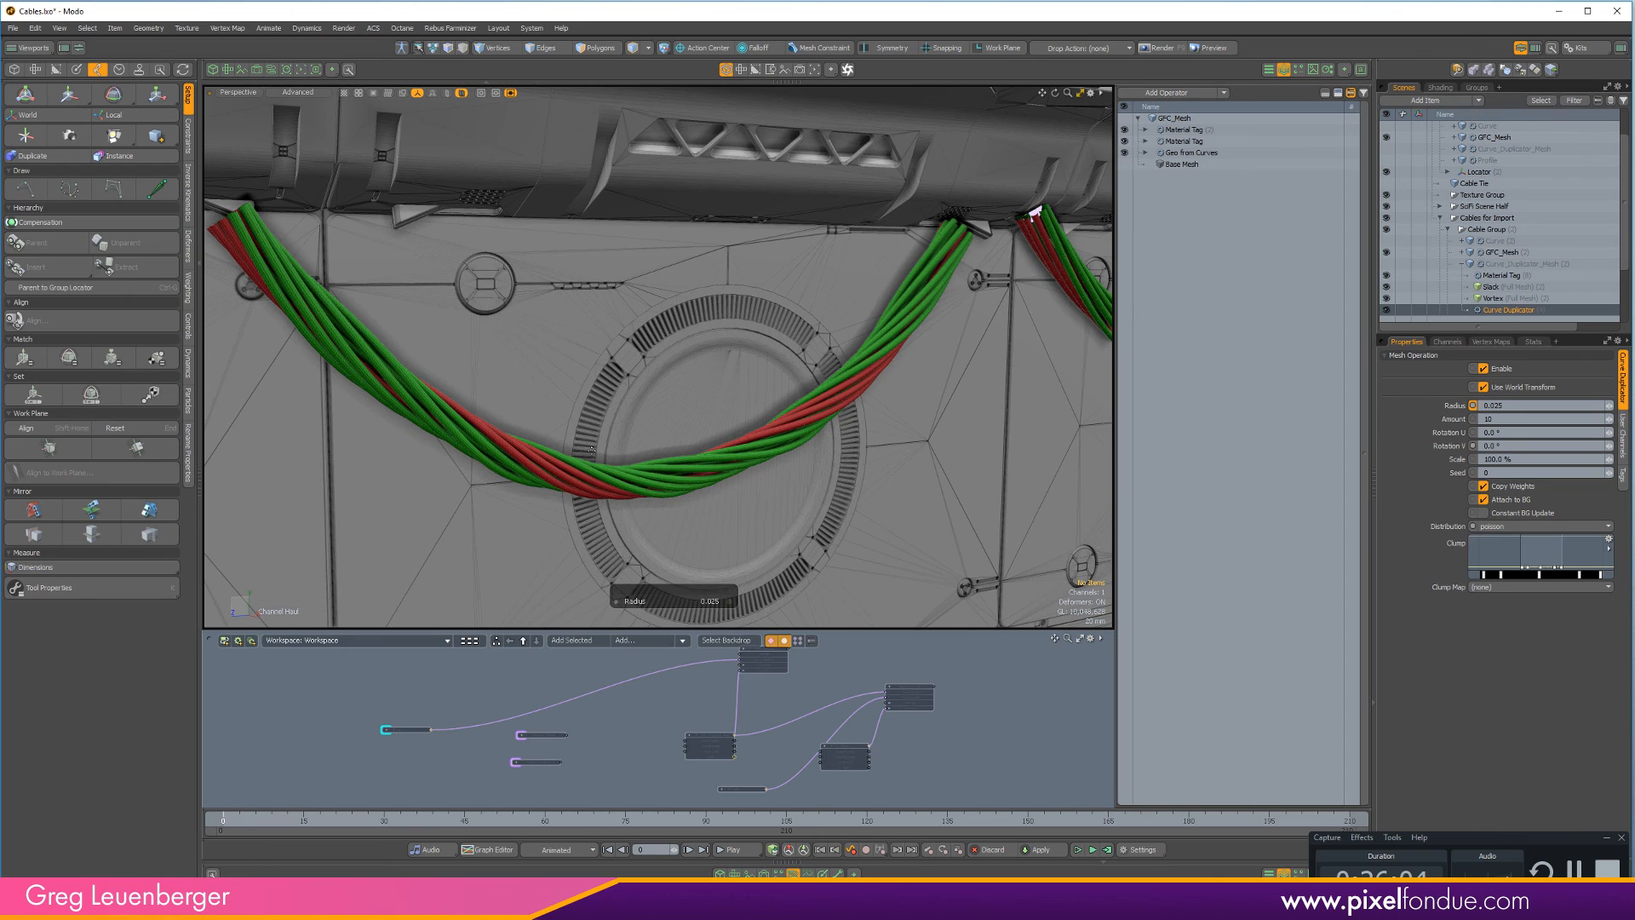
drag(523, 459, 588, 449)
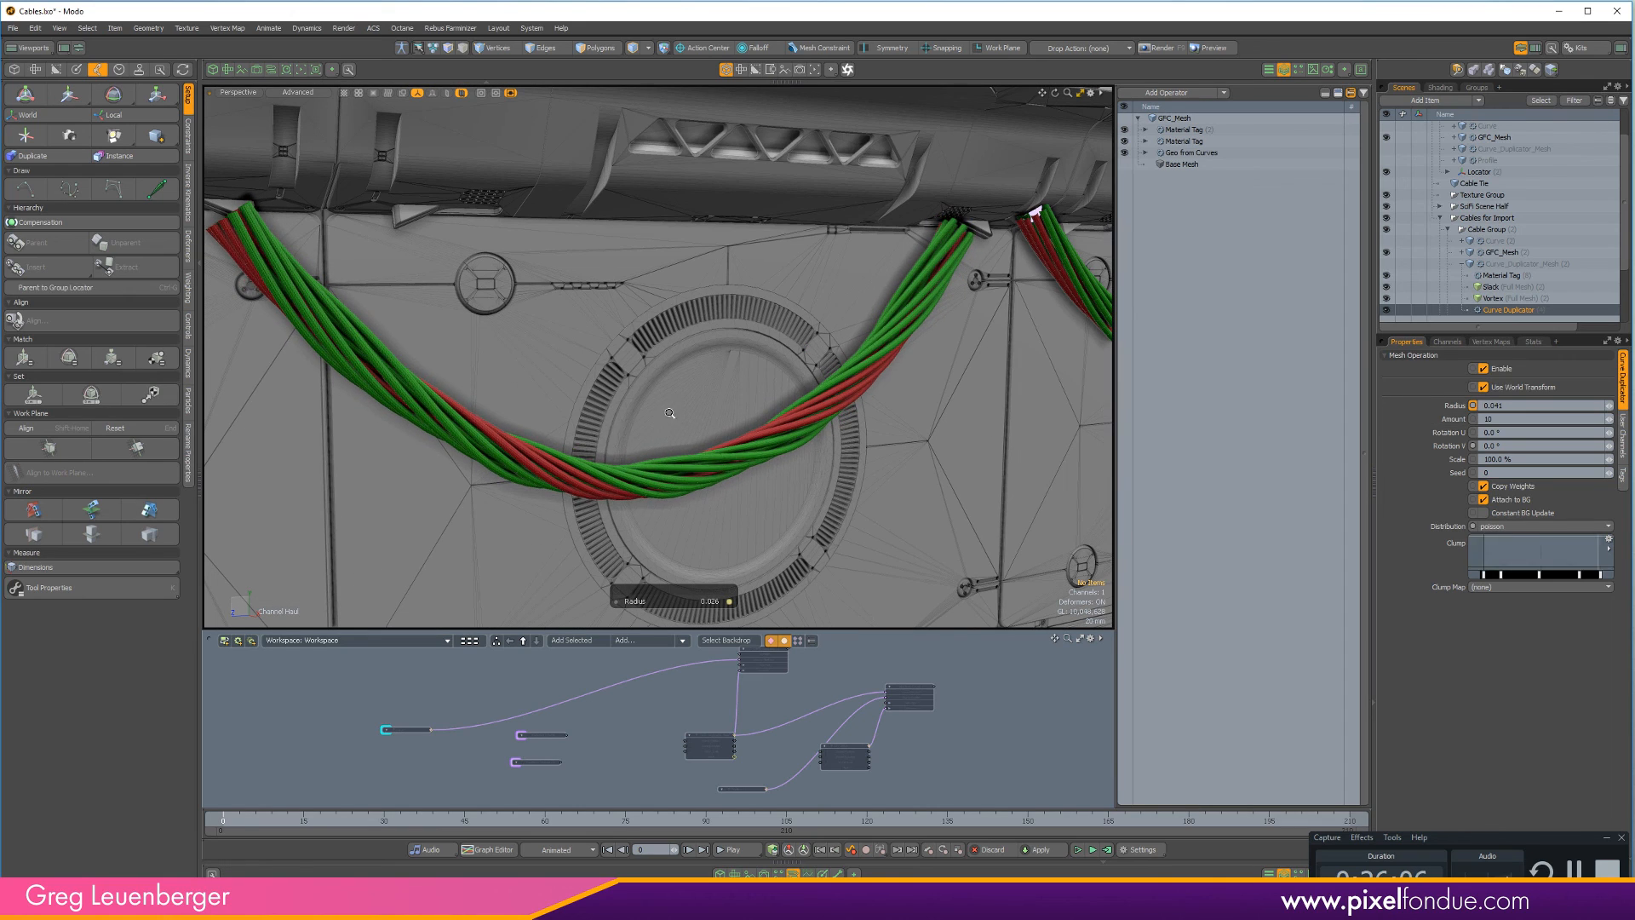
key(Escape)
ctrl+alt+drag(667, 413, 487, 383)
Open the Curve Duplicator's Clump gradient for editing and raise its first two keys and its last key to 1.0
click(1512, 310)
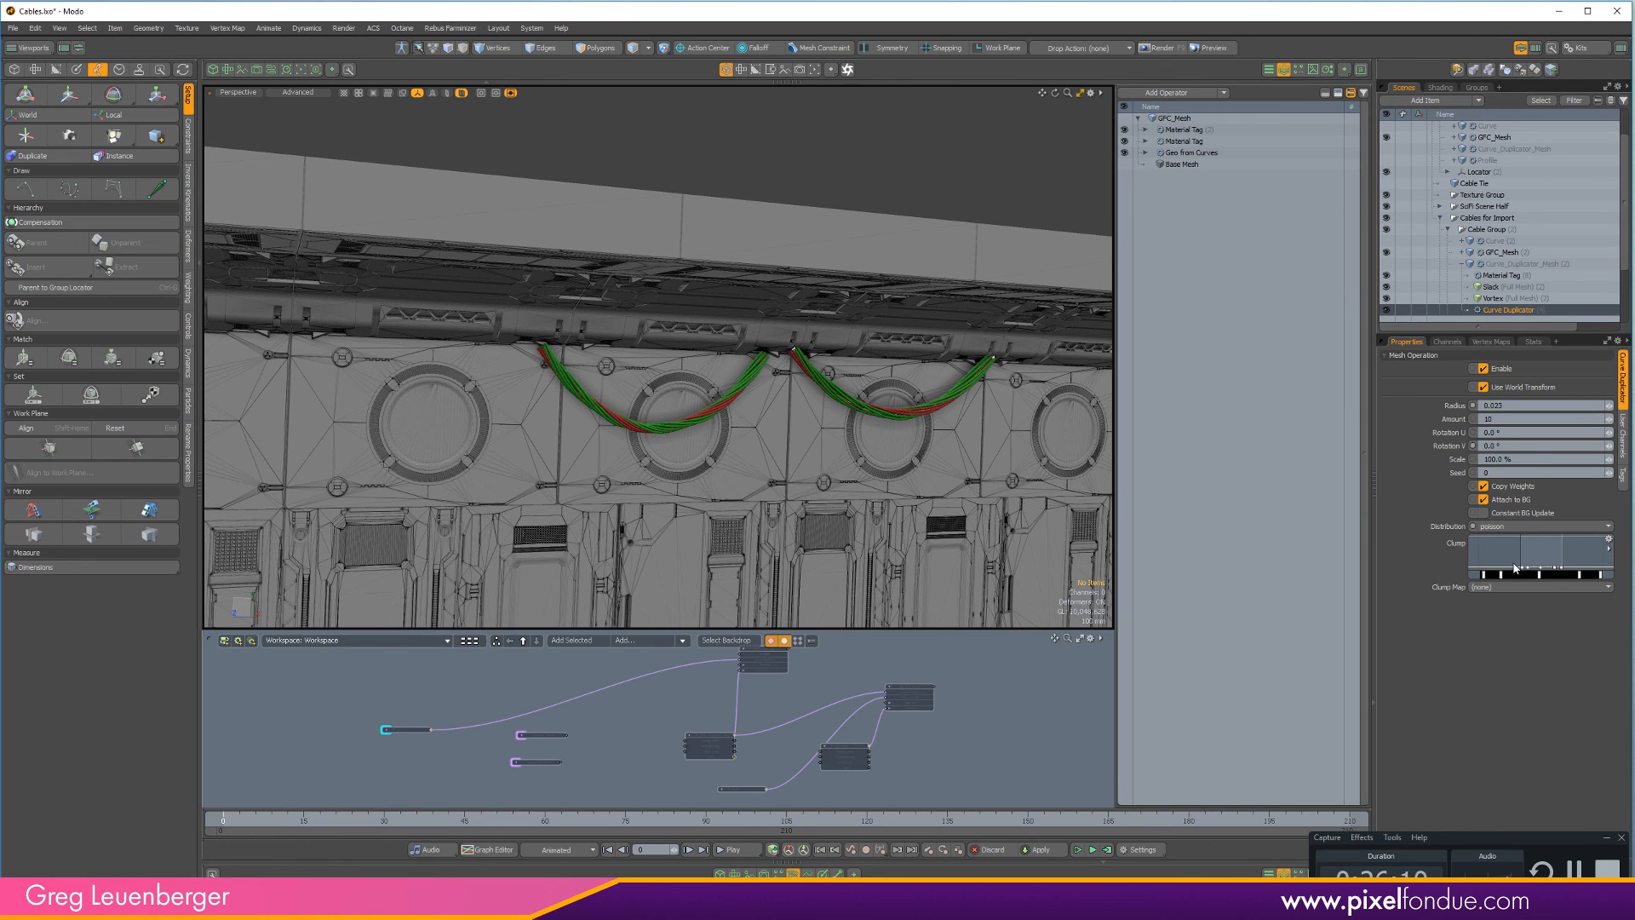
click(1609, 547)
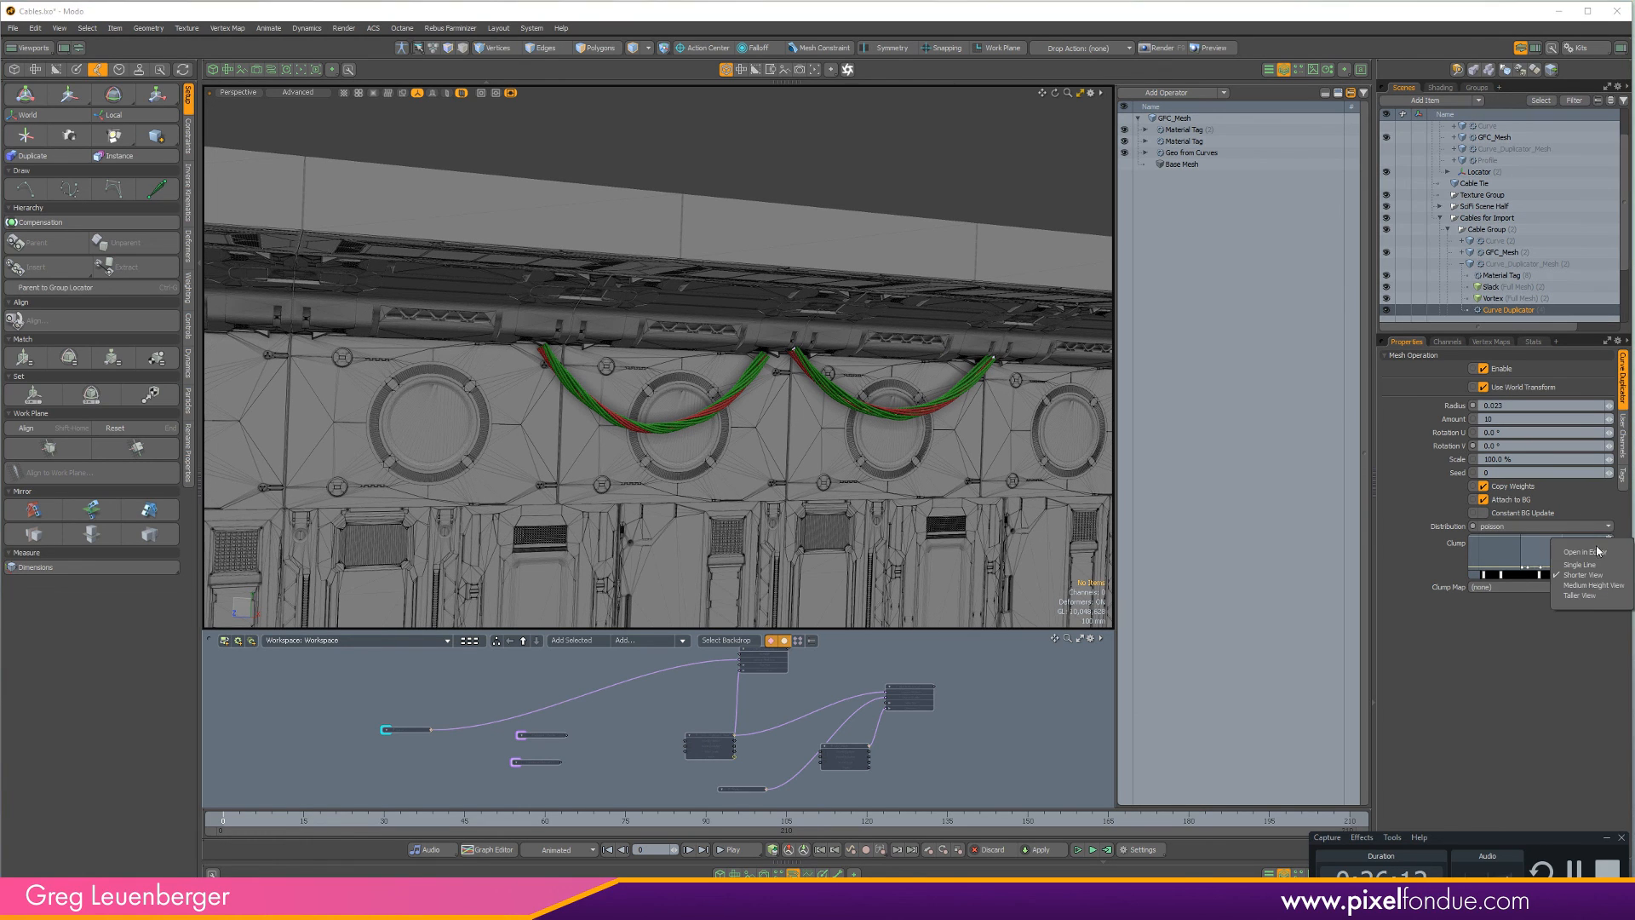
click(1581, 553)
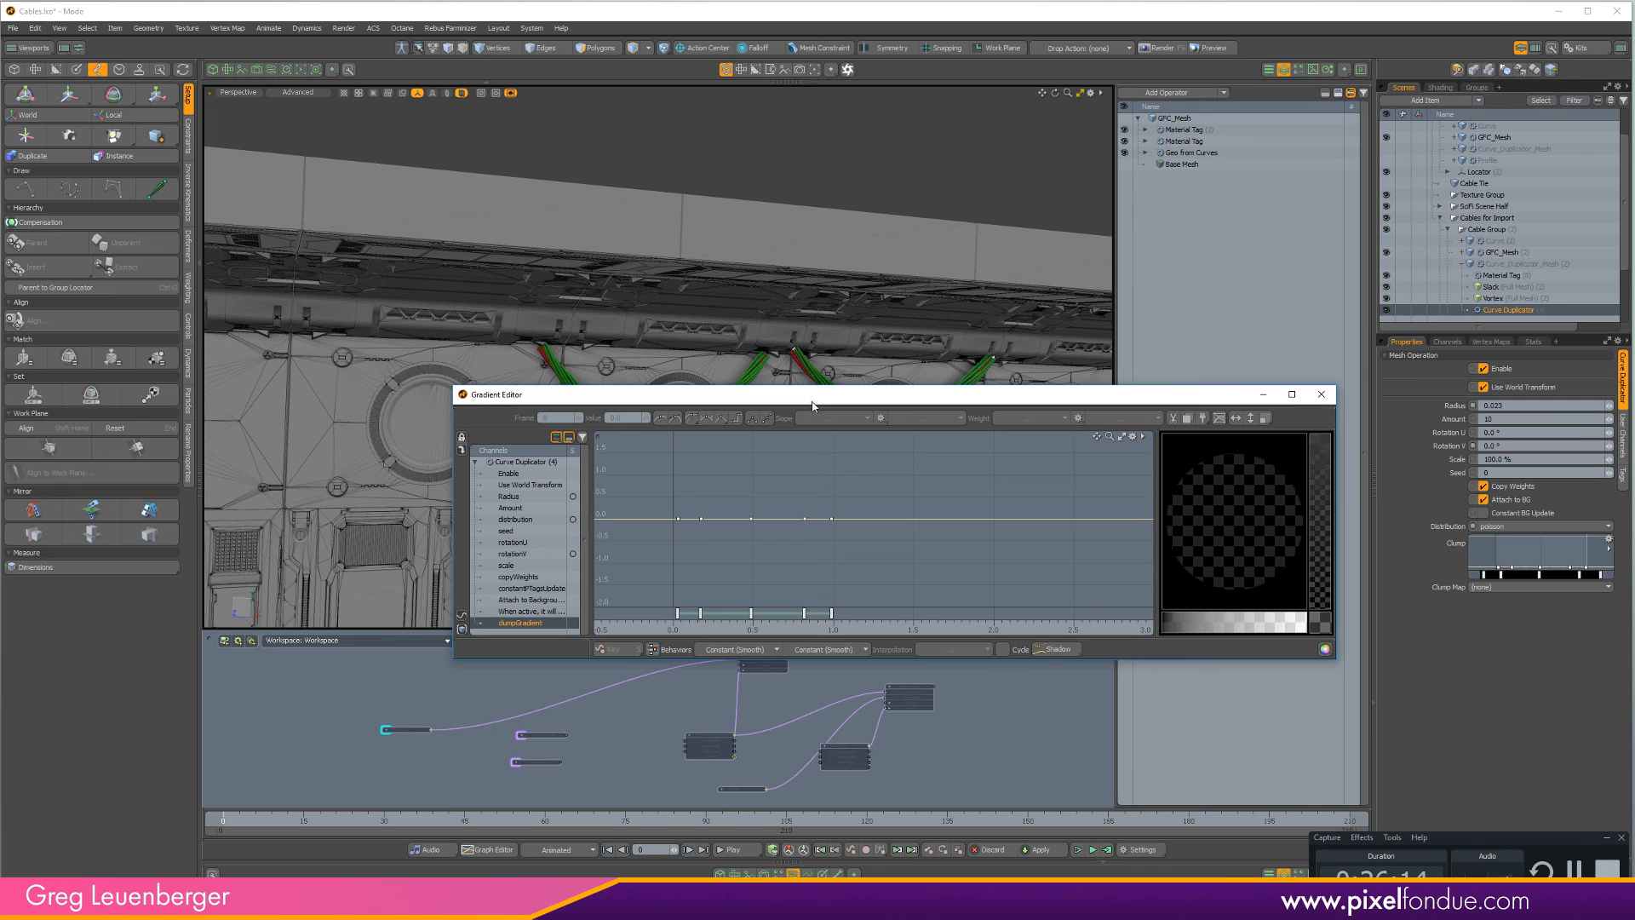
scroll(794, 353, up, 6)
alt+shift+drag(794, 354, 894, 259)
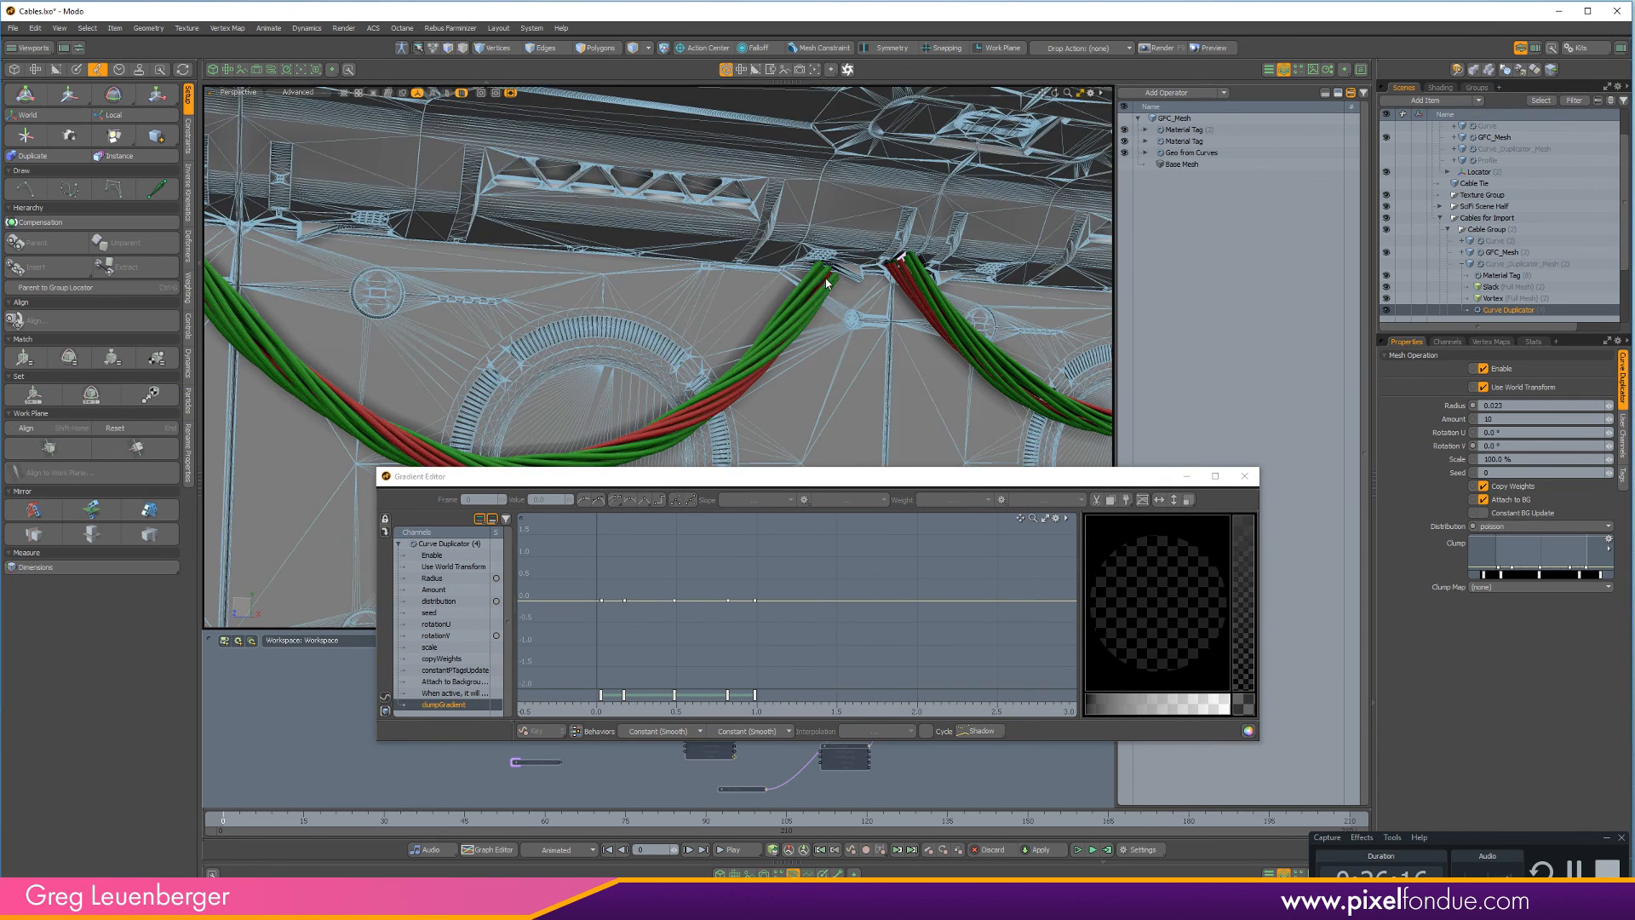
drag(586, 607, 637, 595)
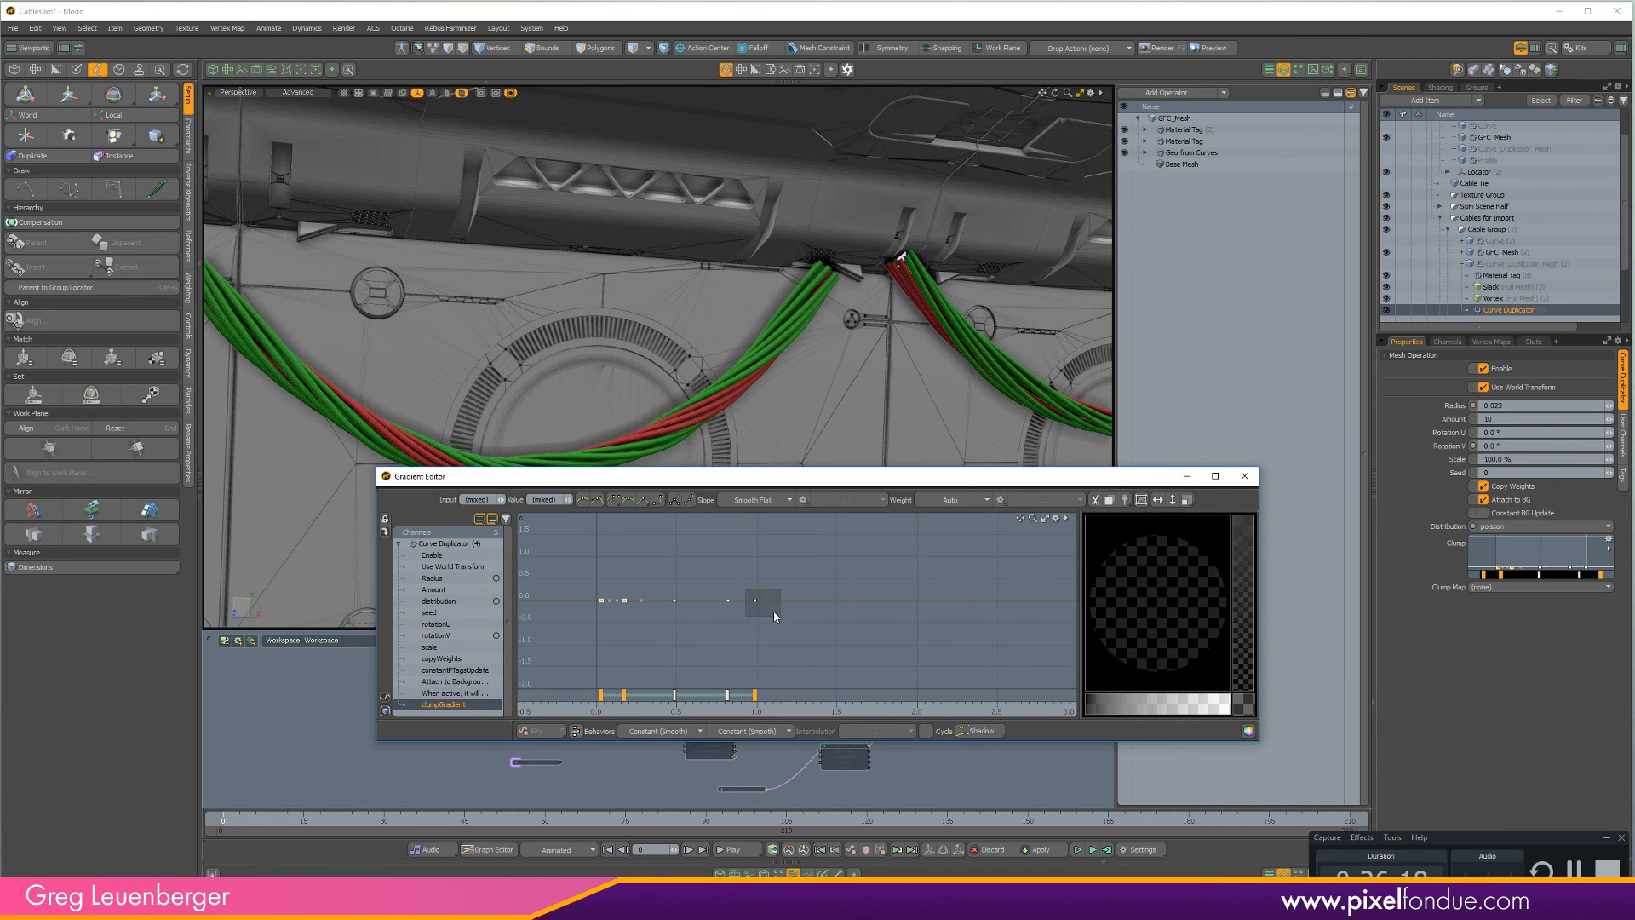
mouse_move(771, 613)
middle_down()
mouse_move(769, 574)
mouse_move(763, 587)
middle_up()
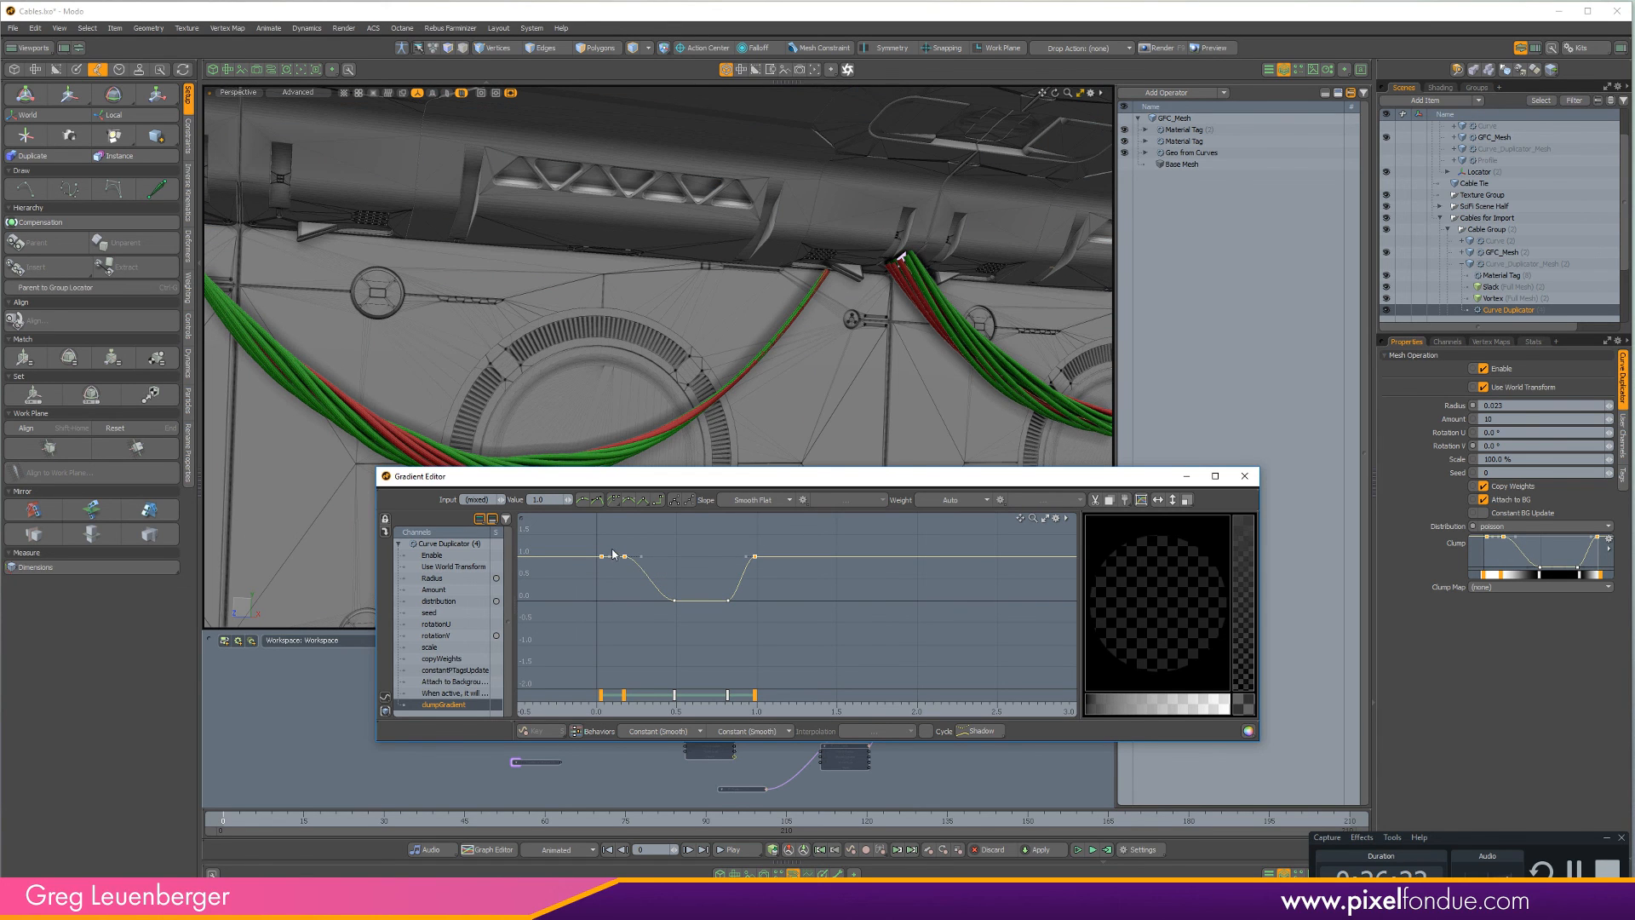
Place the Clump gradient's second key at input 0.096 with value 0.0, and shift the fourth key closer to the end
middle_drag(647, 566, 635, 589)
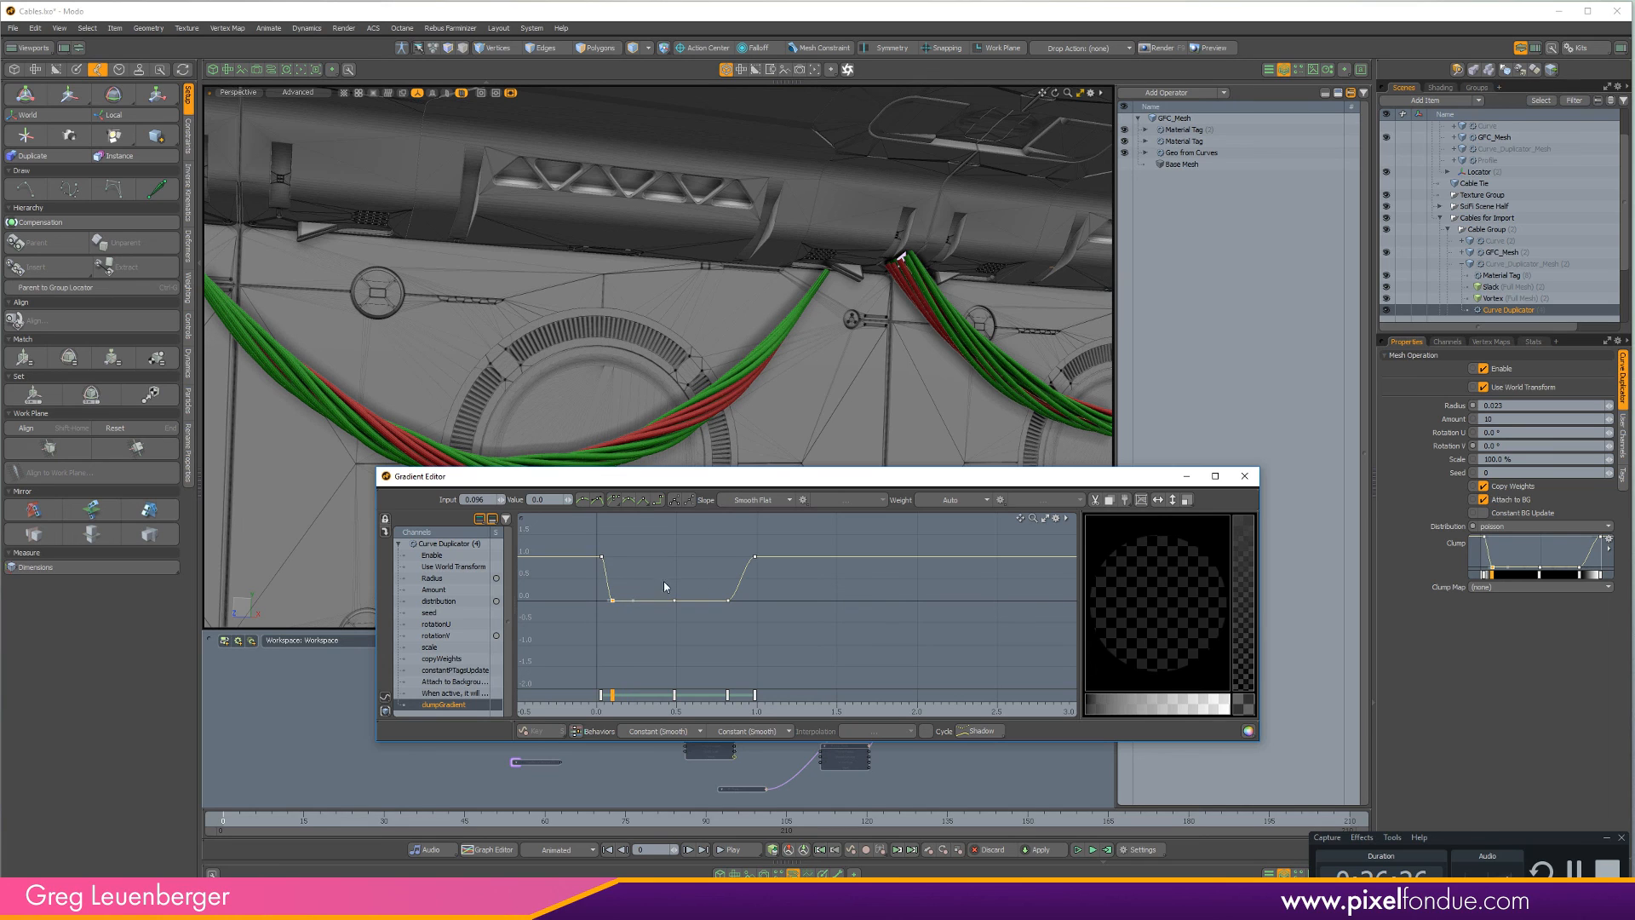
click(728, 600)
middle_drag(751, 598, 765, 597)
Lower the first and last keys of the Clump gradient together to about 0.56 to loosen the cable's pinched ends
drag(793, 590, 737, 534)
shift+click(602, 556)
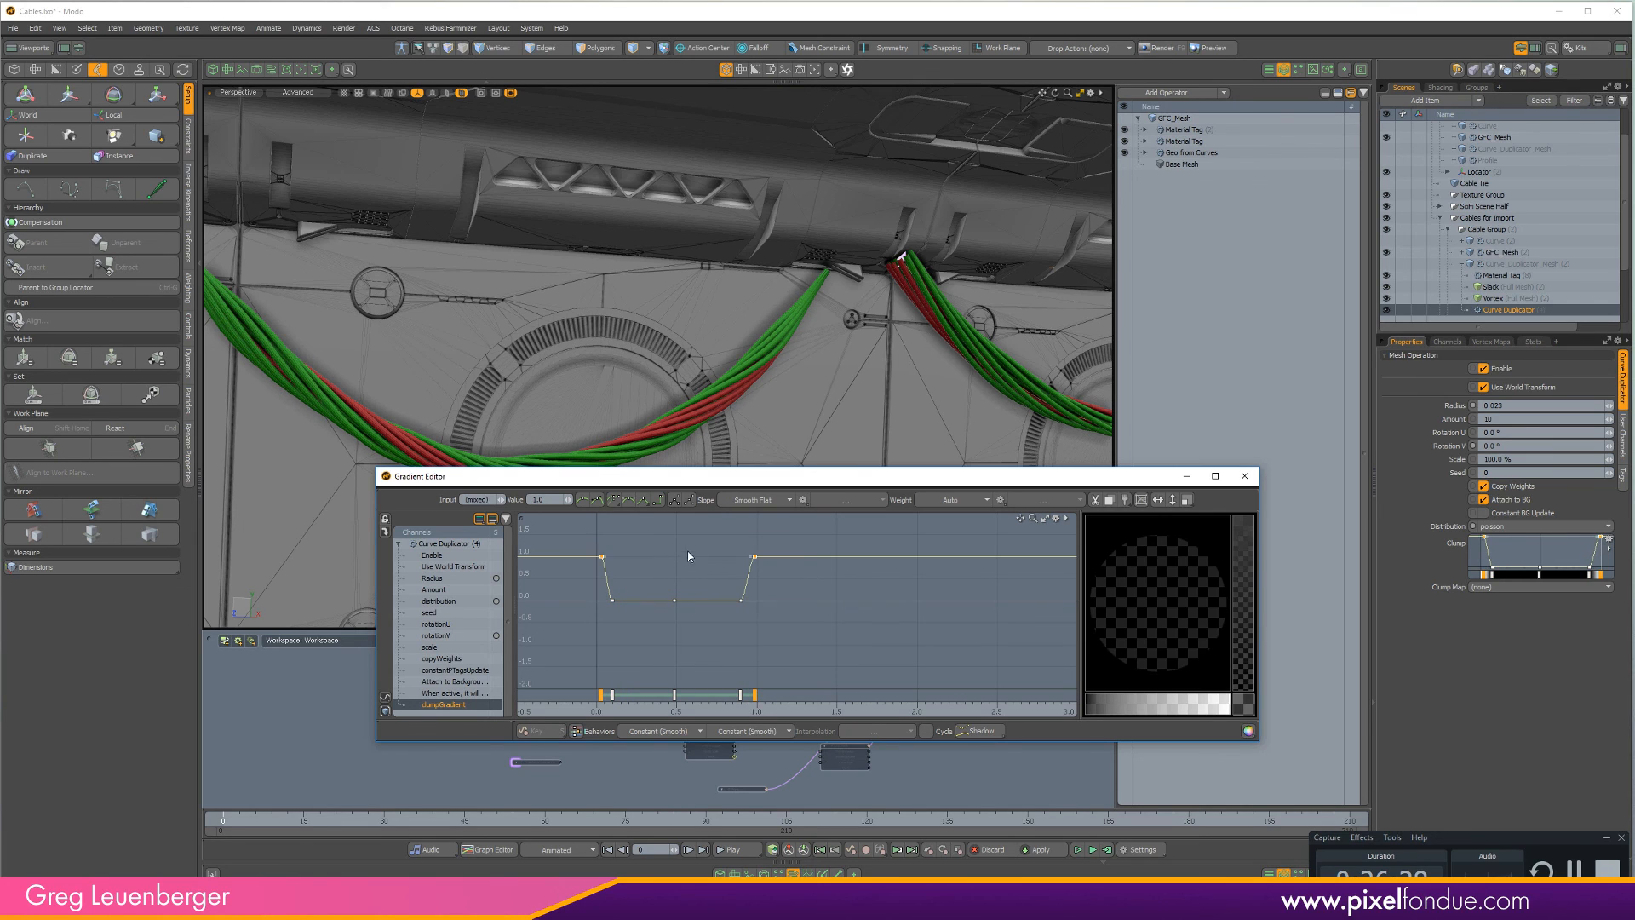
middle_drag(687, 550, 679, 580)
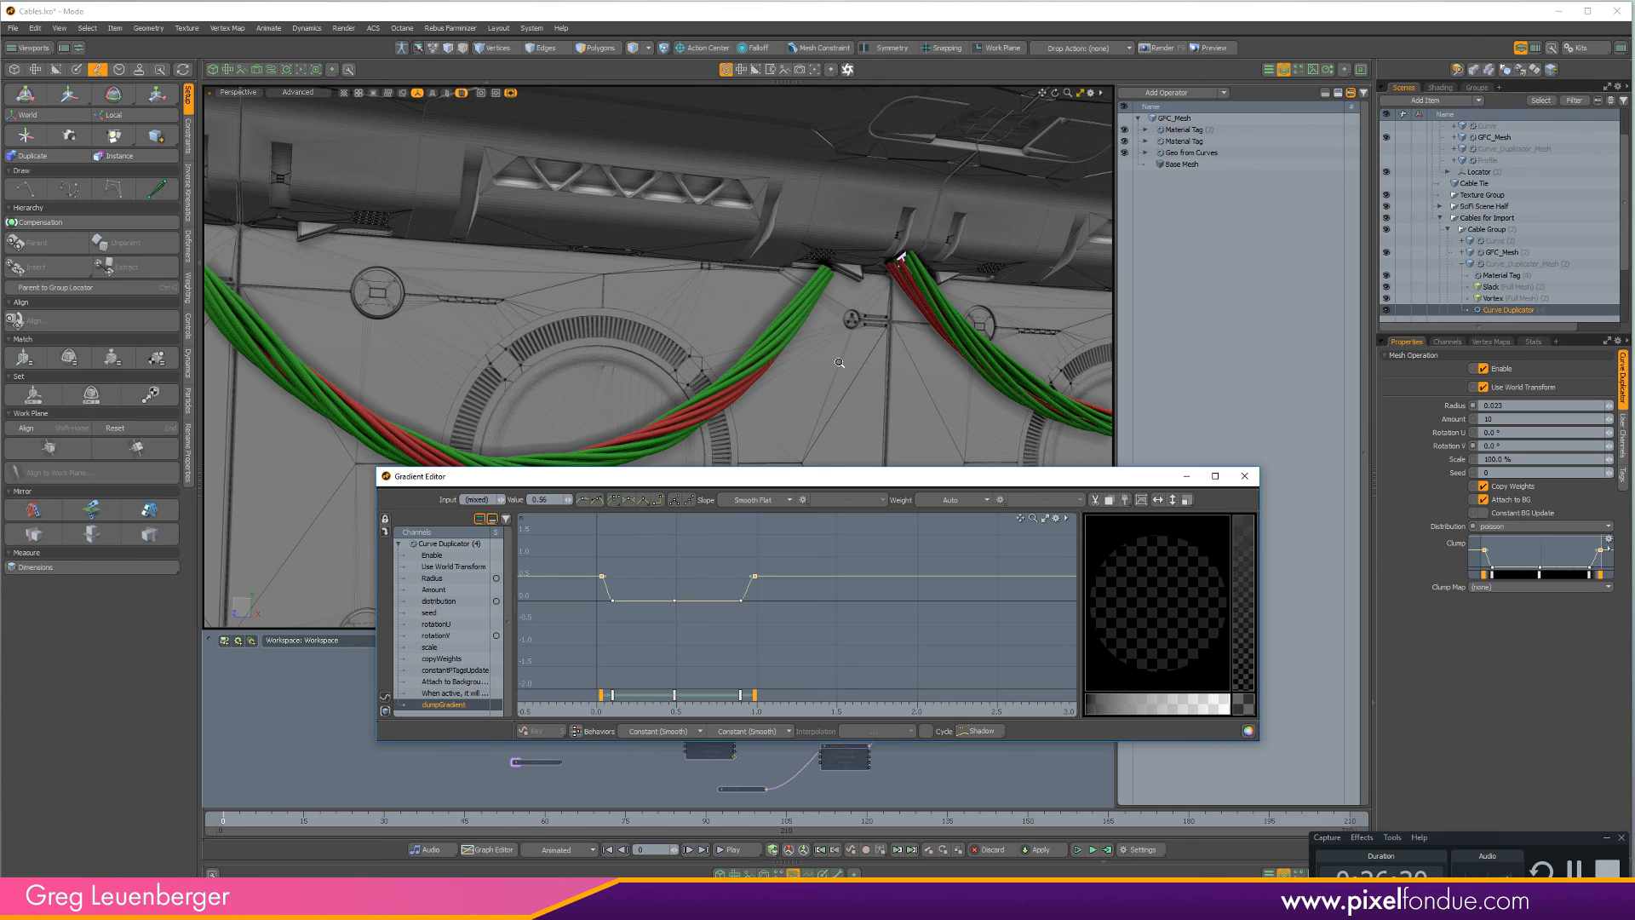
ctrl+alt+drag(839, 362, 694, 428)
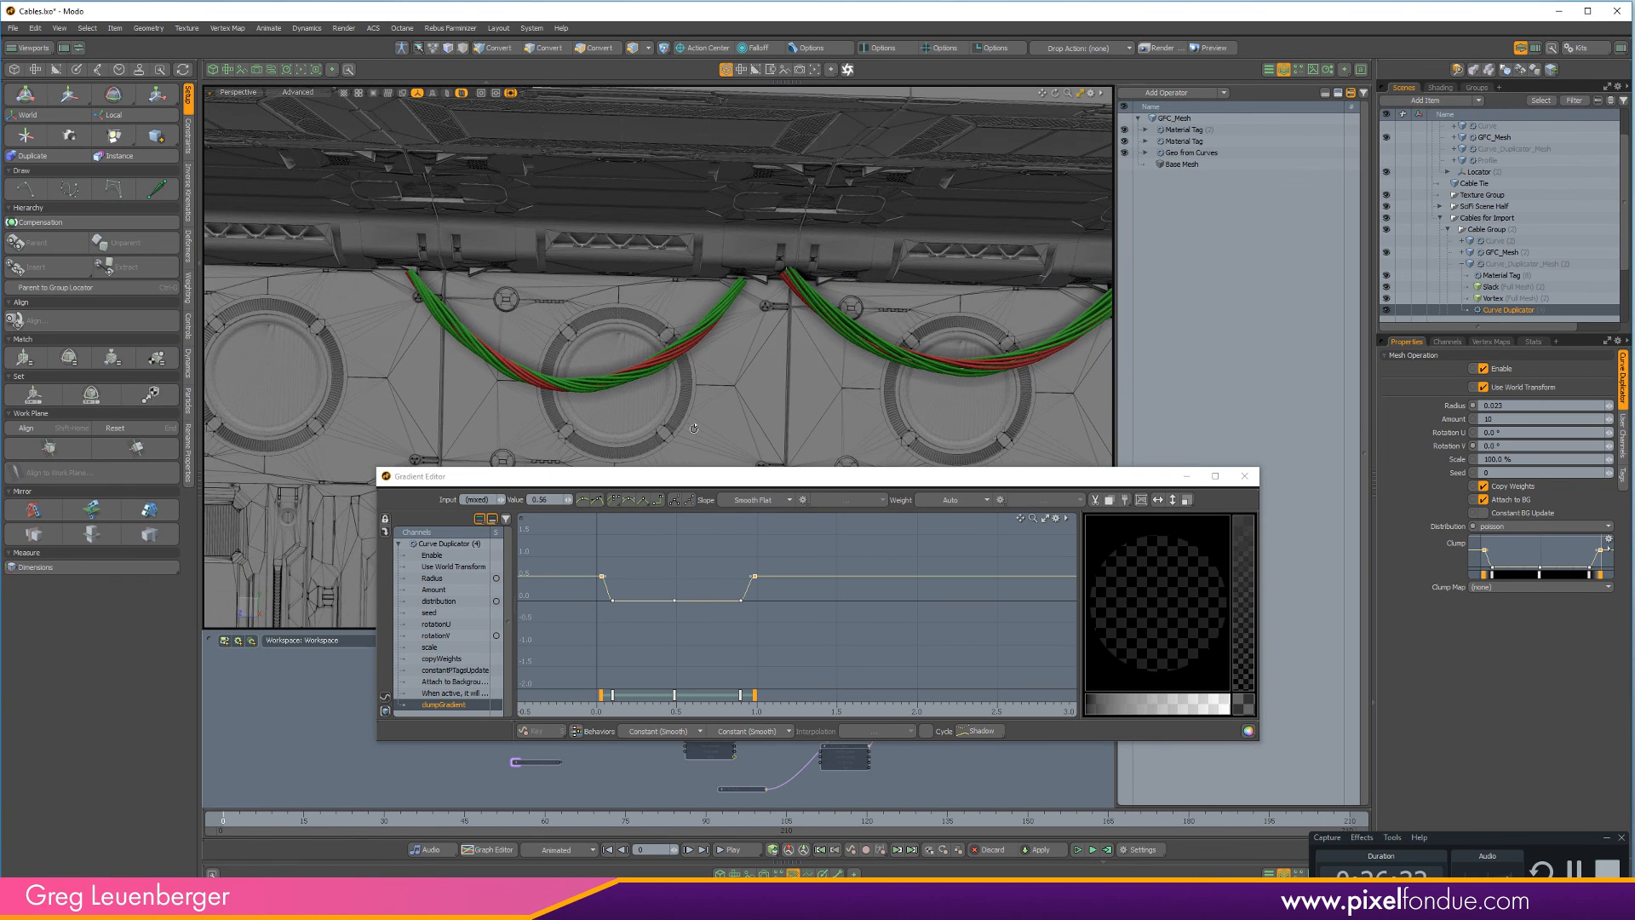
Raise the second and fourth keys of the Clump gradient to about 0.12 and examine both hanging cables
click(613, 600)
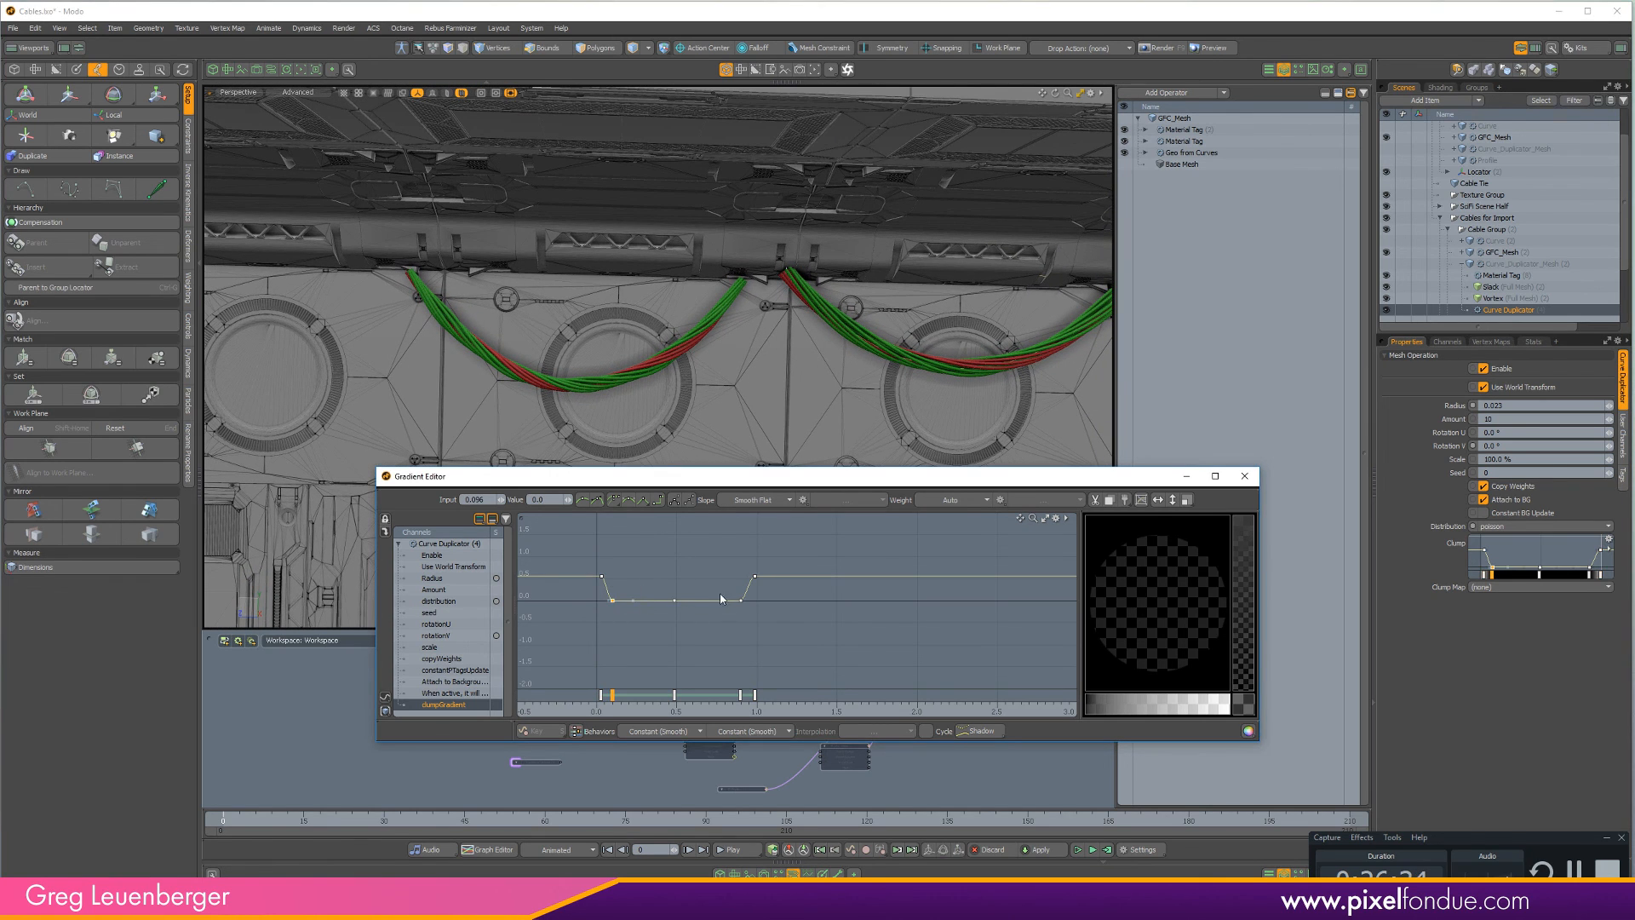
middle_drag(749, 615, 747, 609)
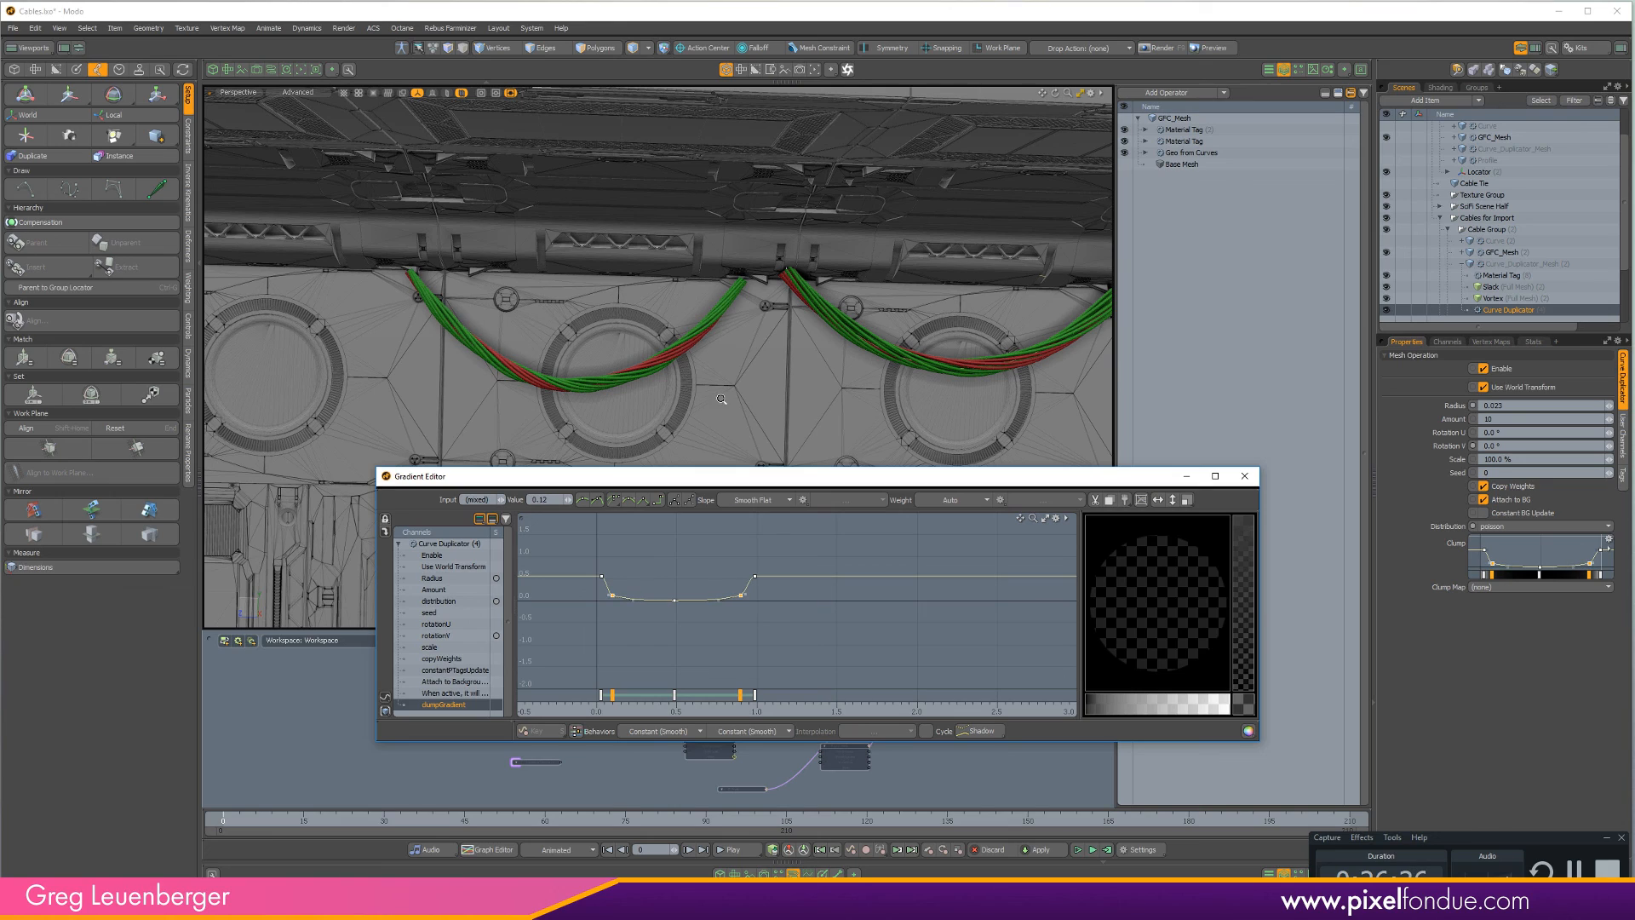
ctrl+alt+drag(732, 366, 596, 409)
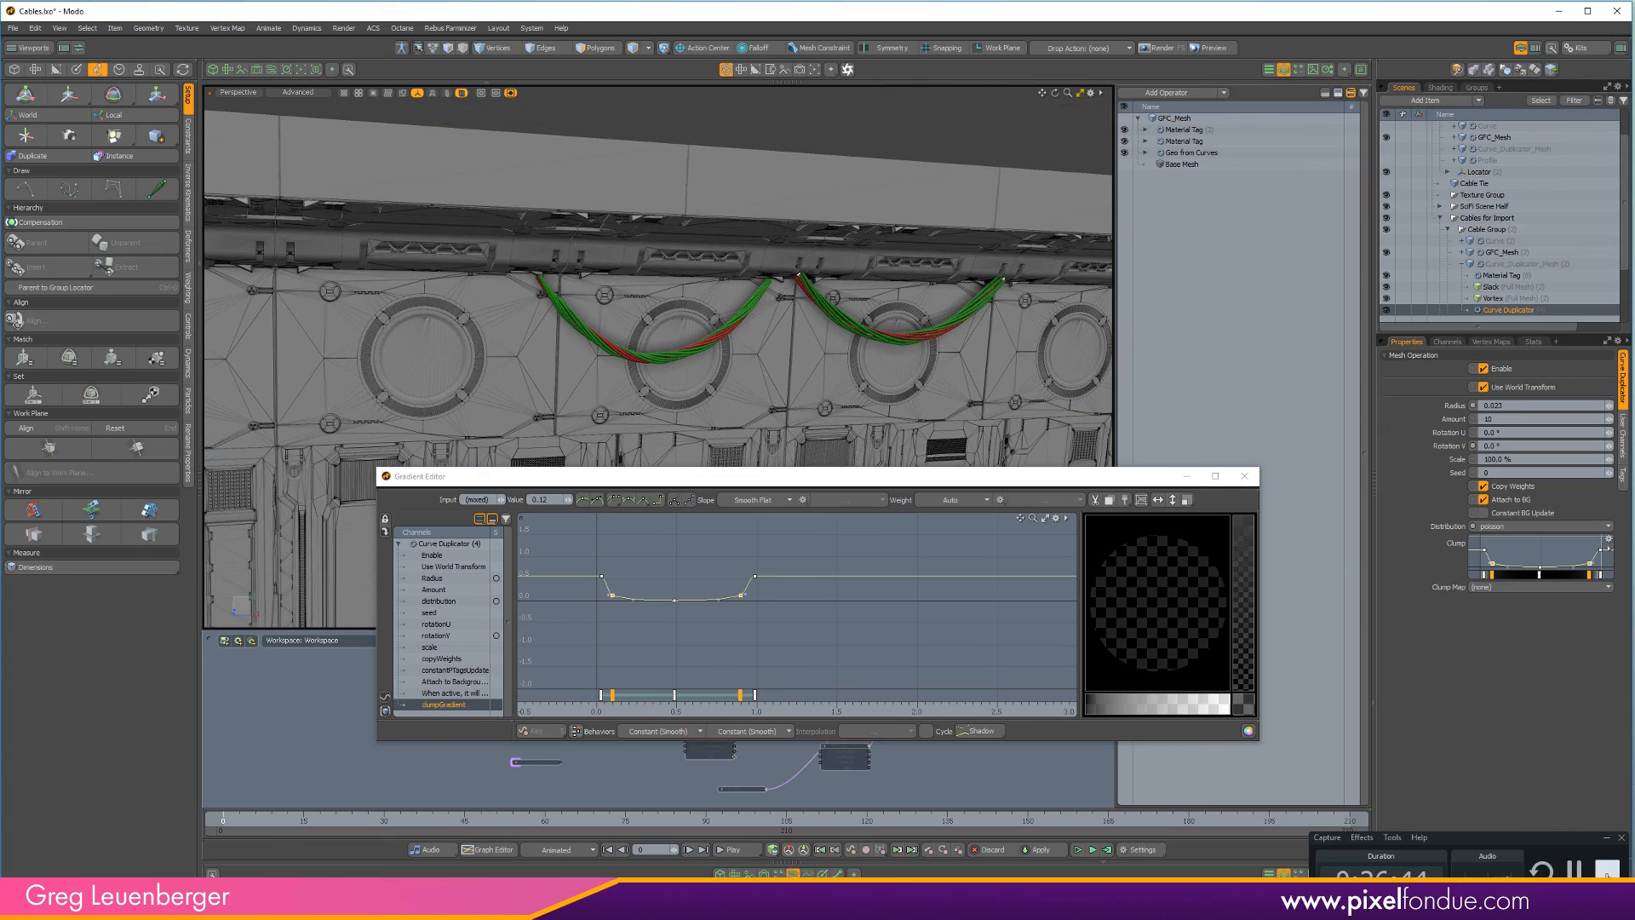